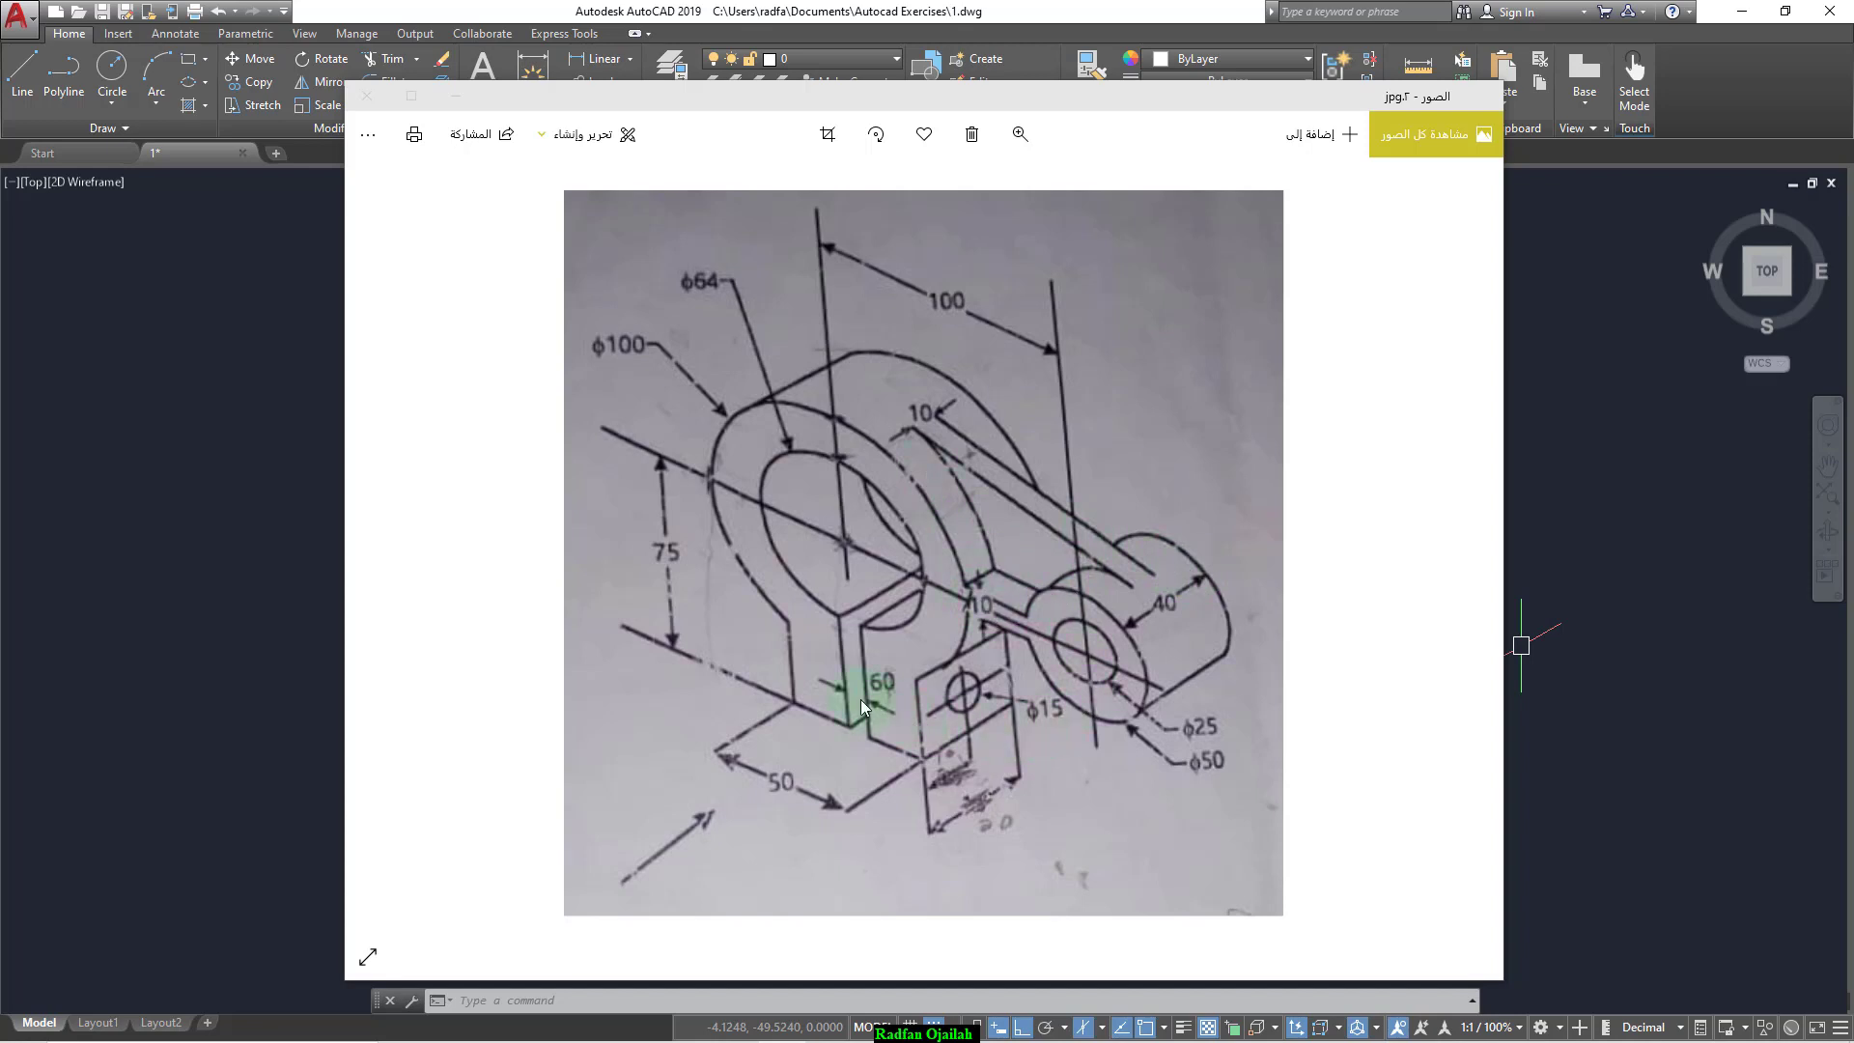
Step: Close the view of the reference picture and set the drawing limits from 0,0 to 200,200
scroll(864, 695, "up", 1, "ctrl")
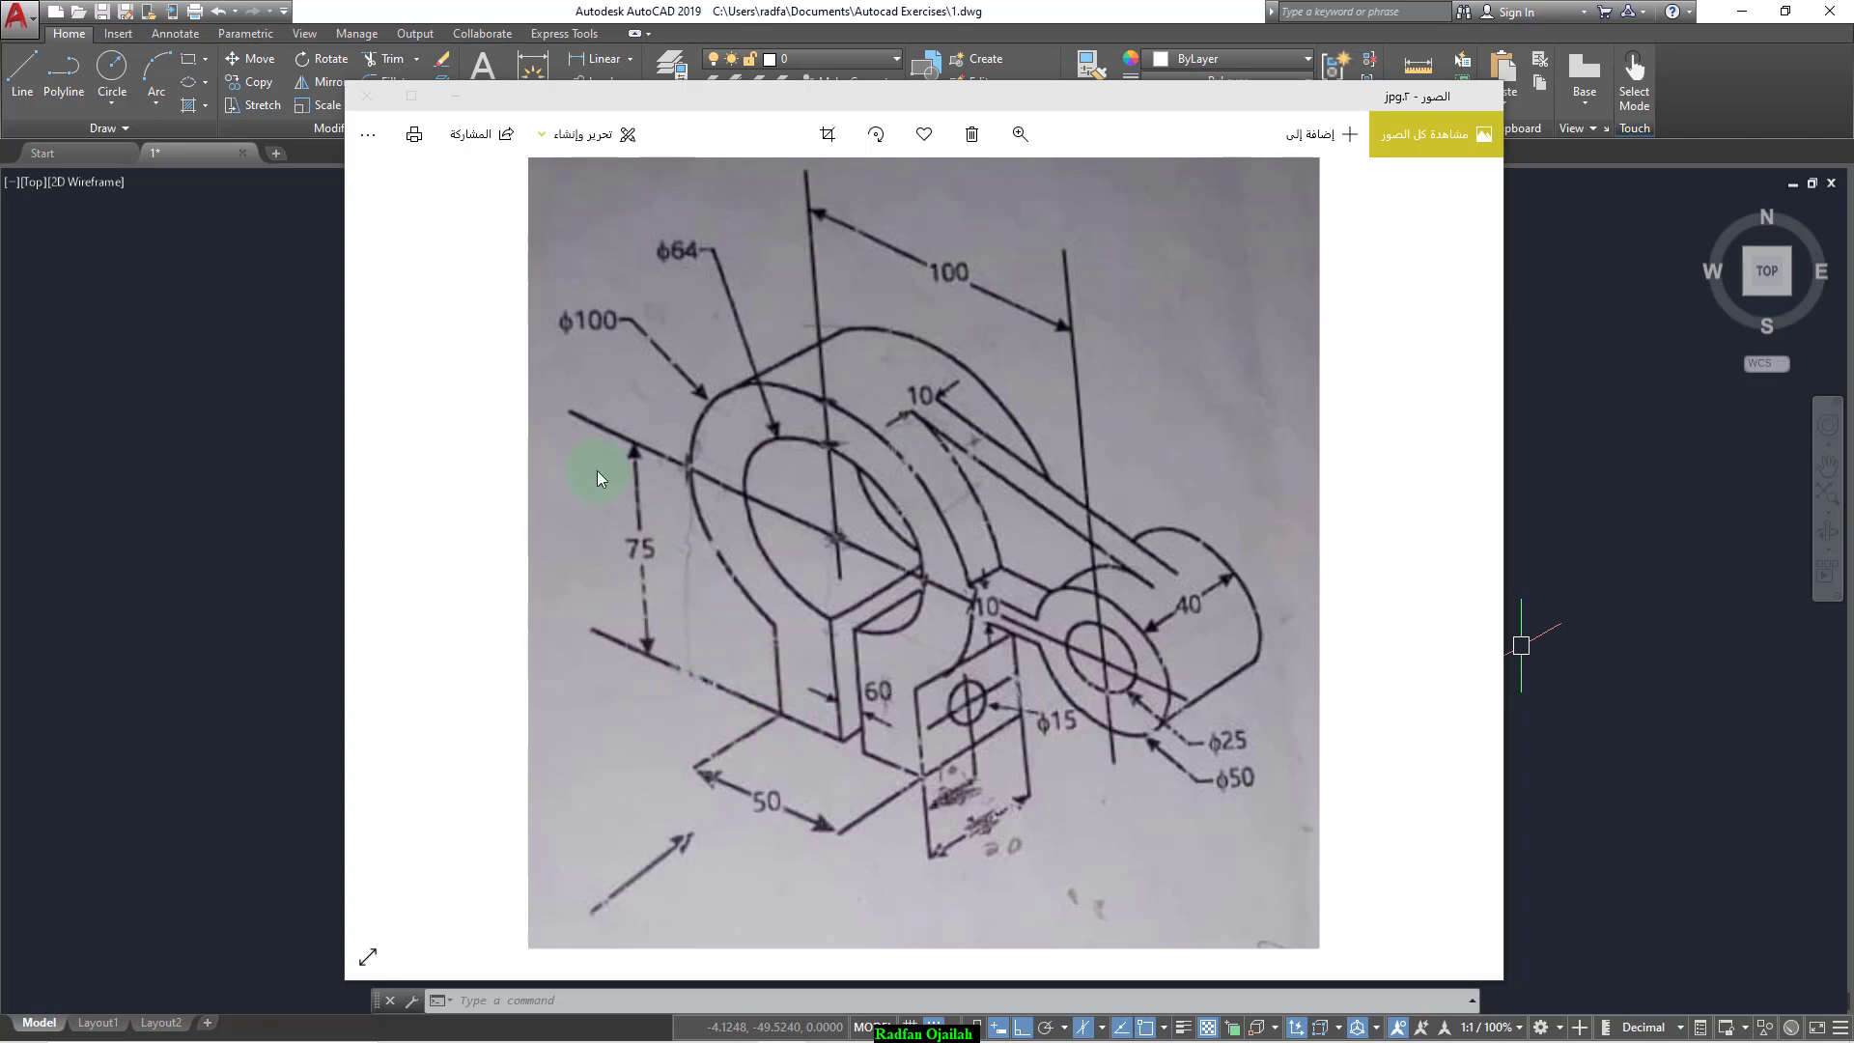
left_click(367, 95)
left_click(1005, 662)
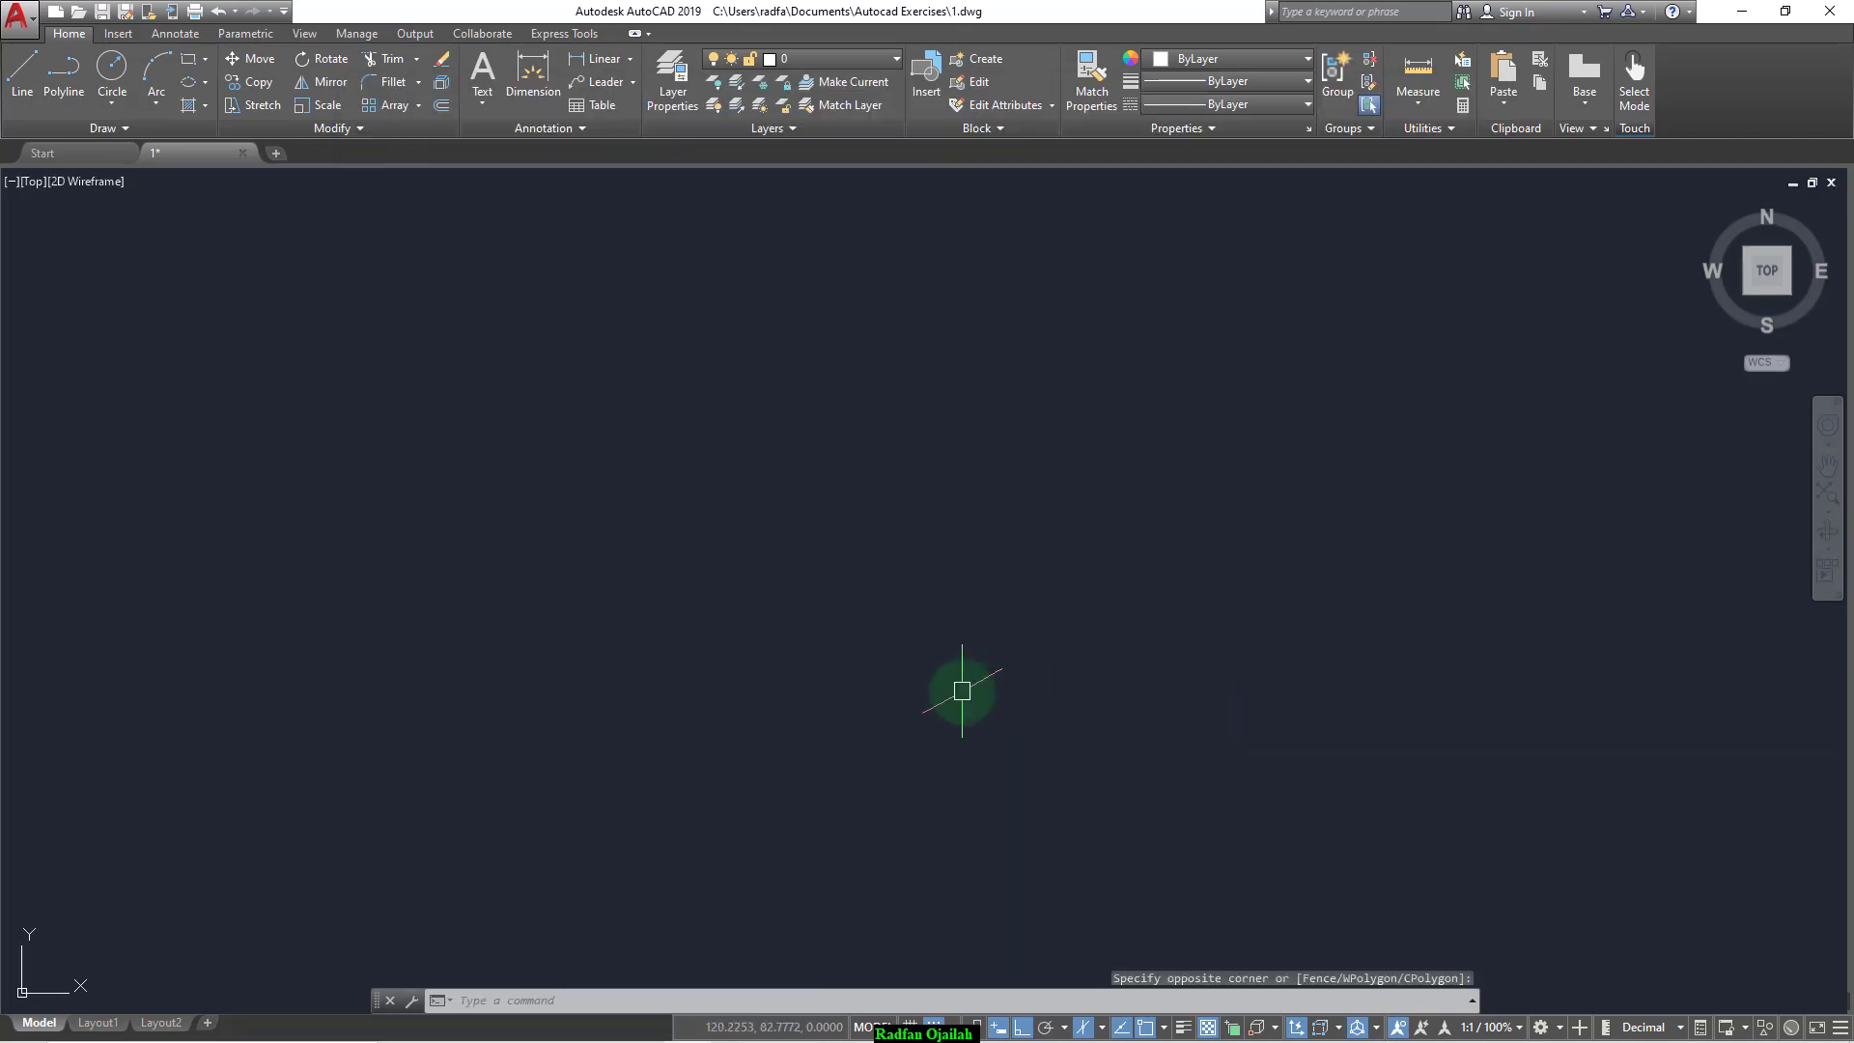
key("Return")
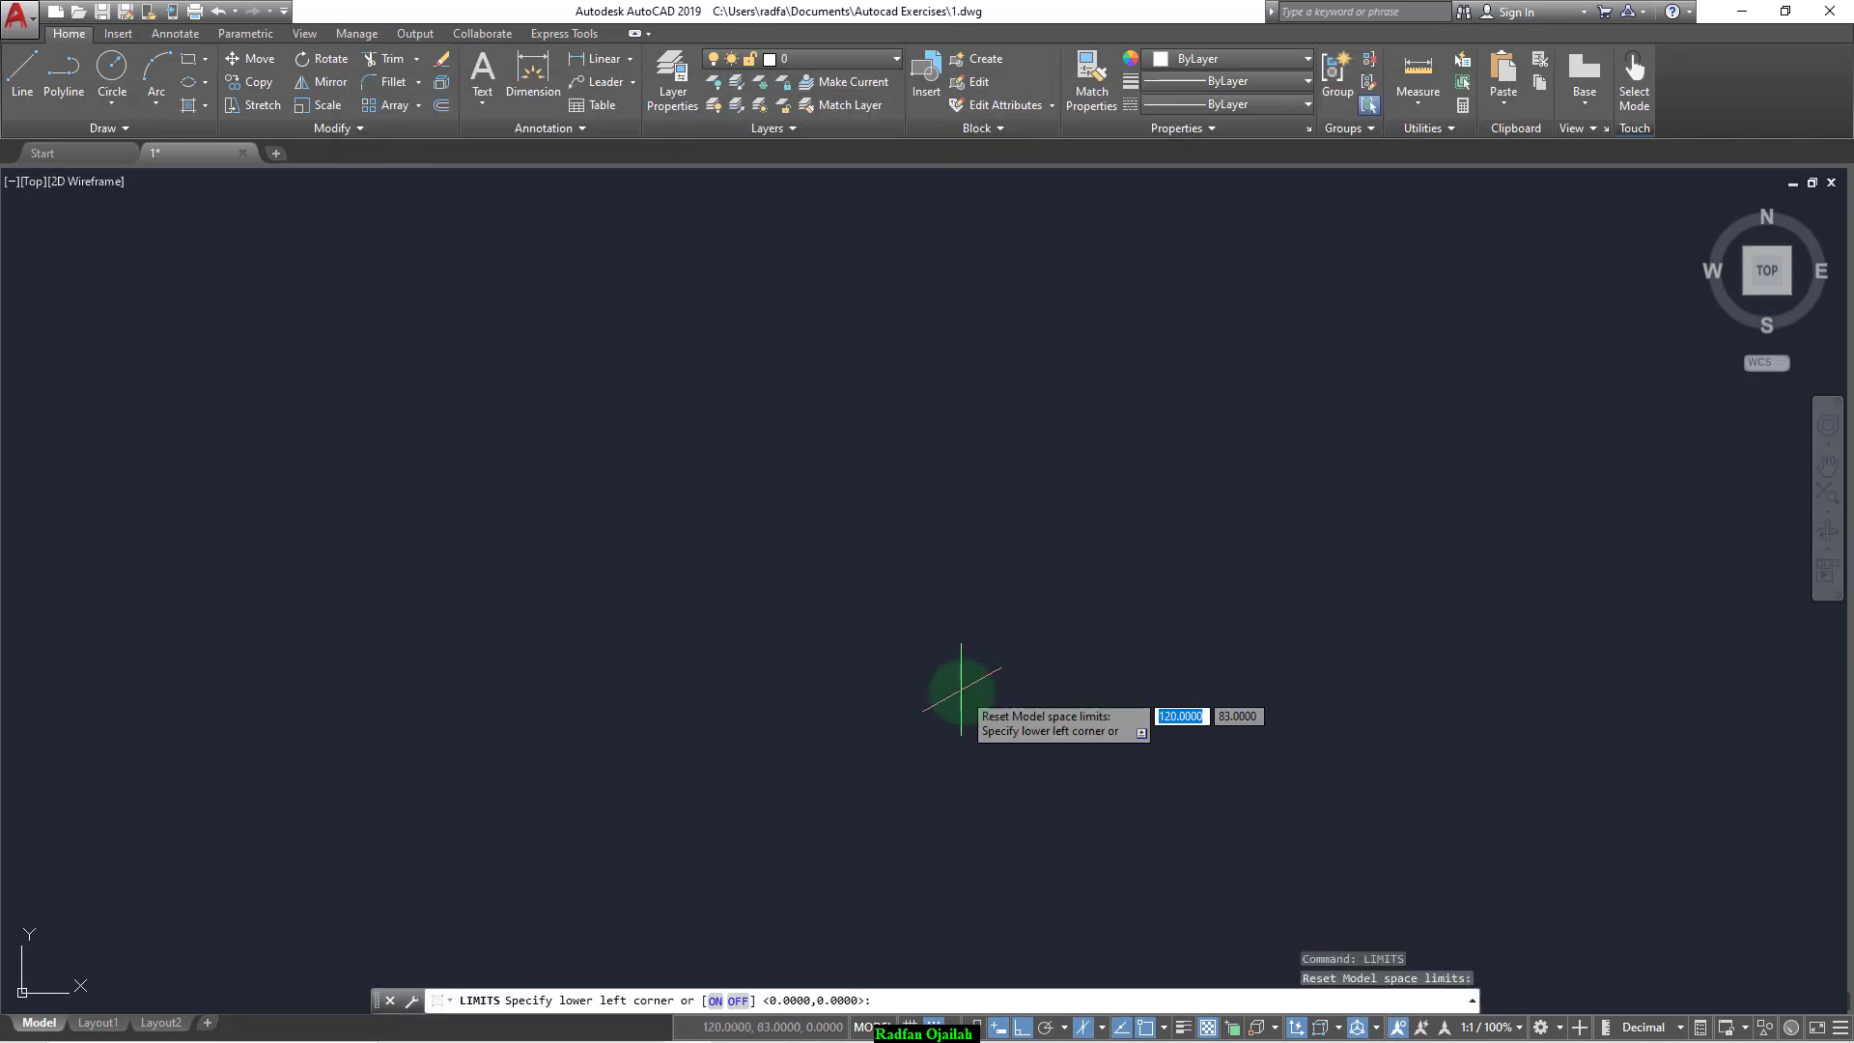
type("0")
key("Tab")
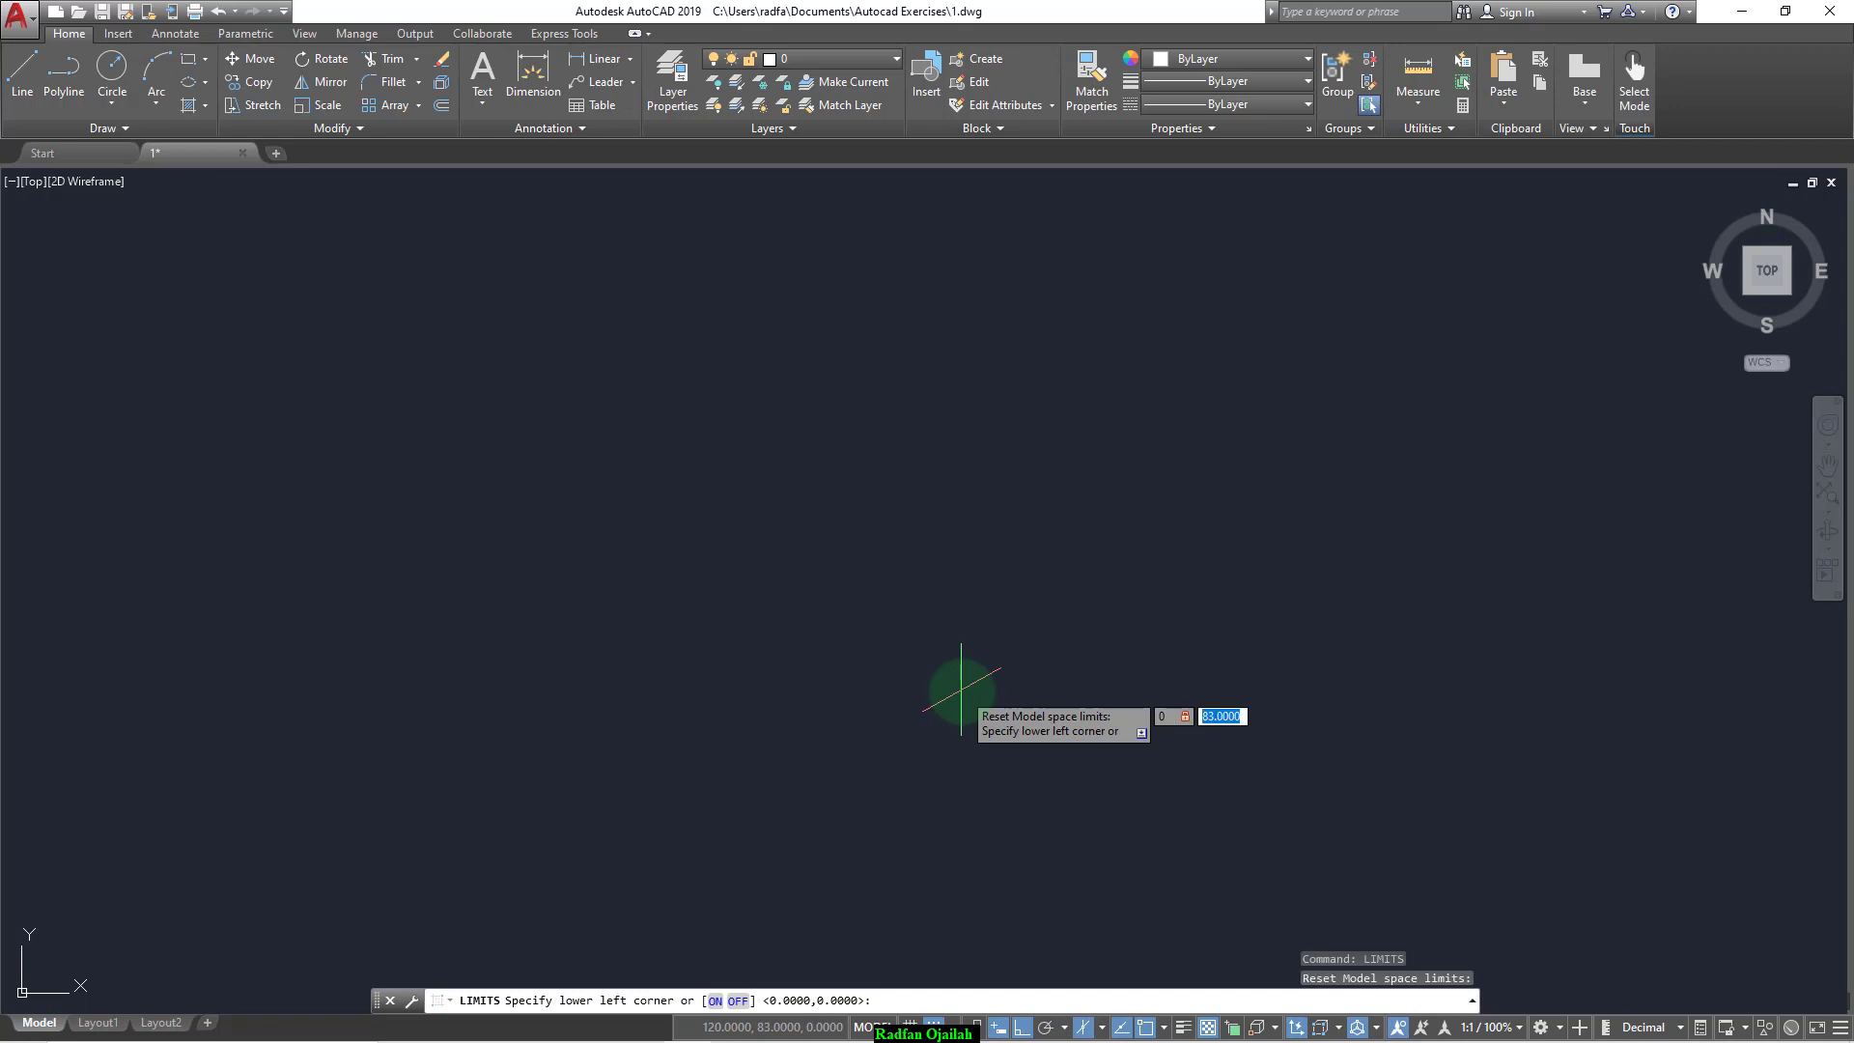
key("Return")
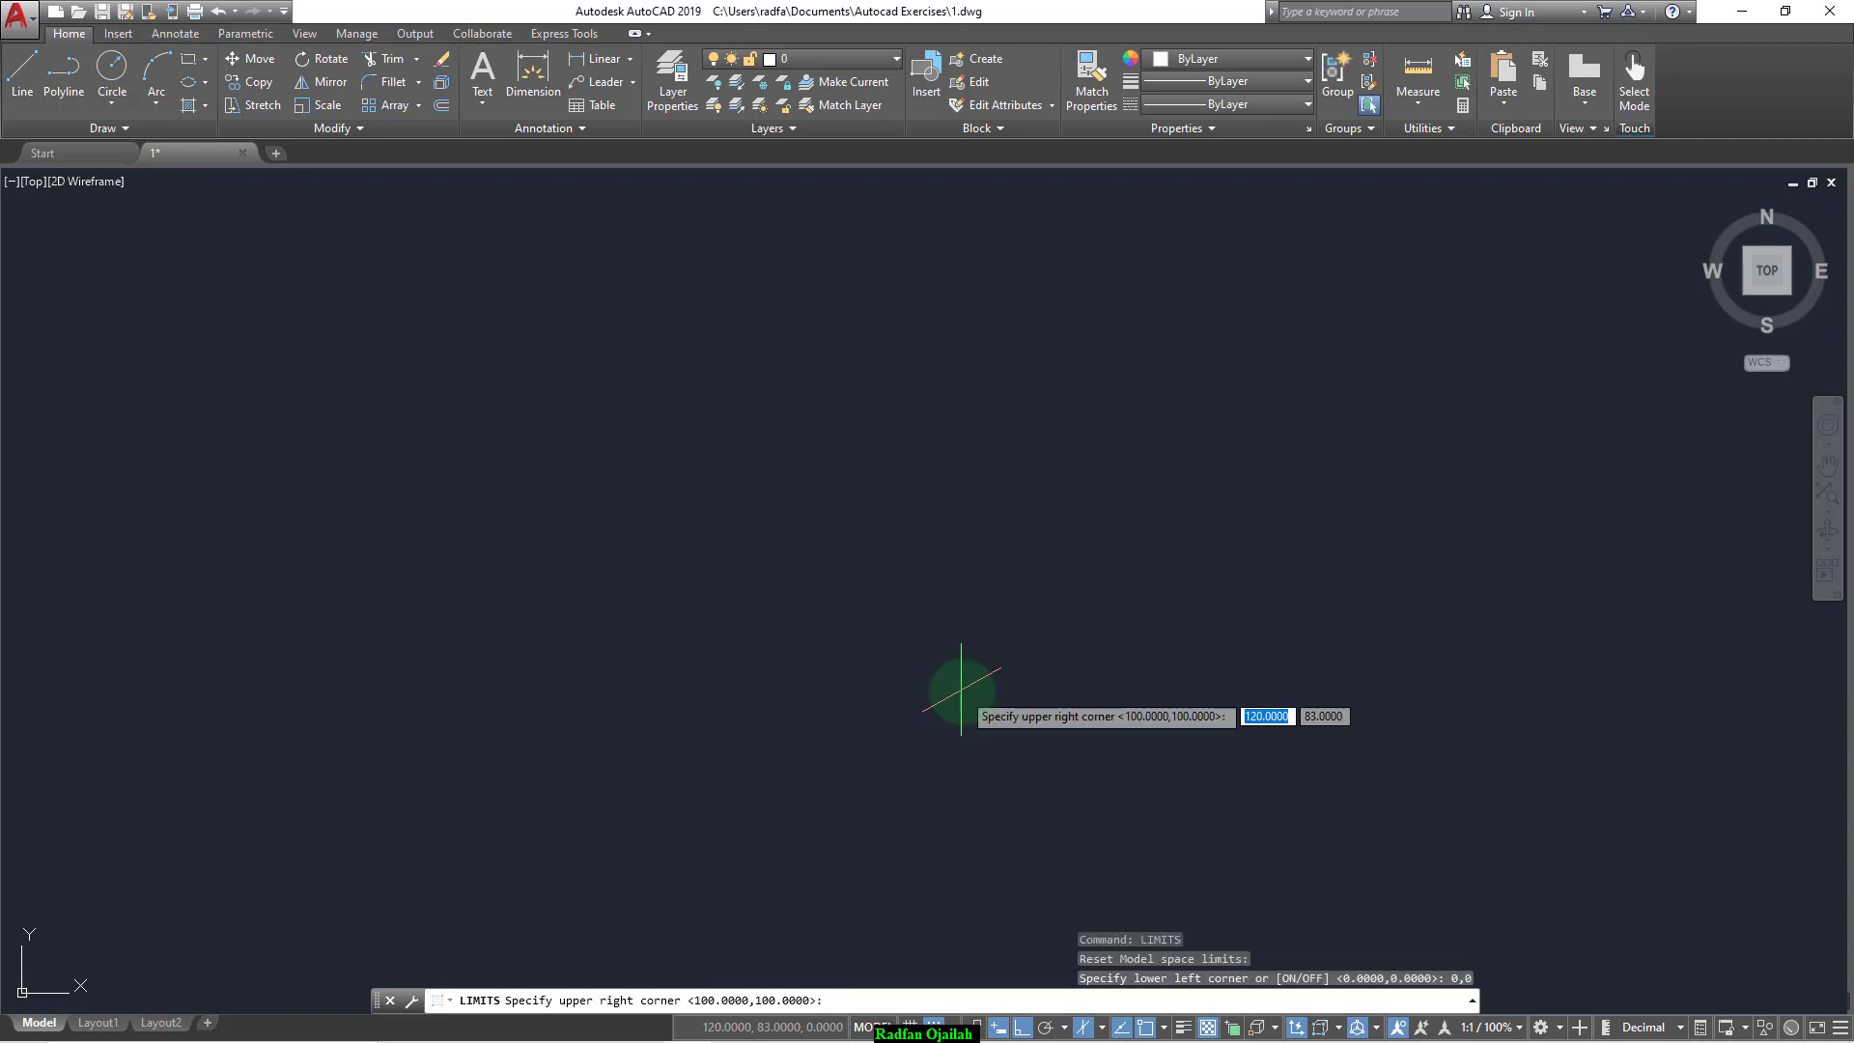
type("200")
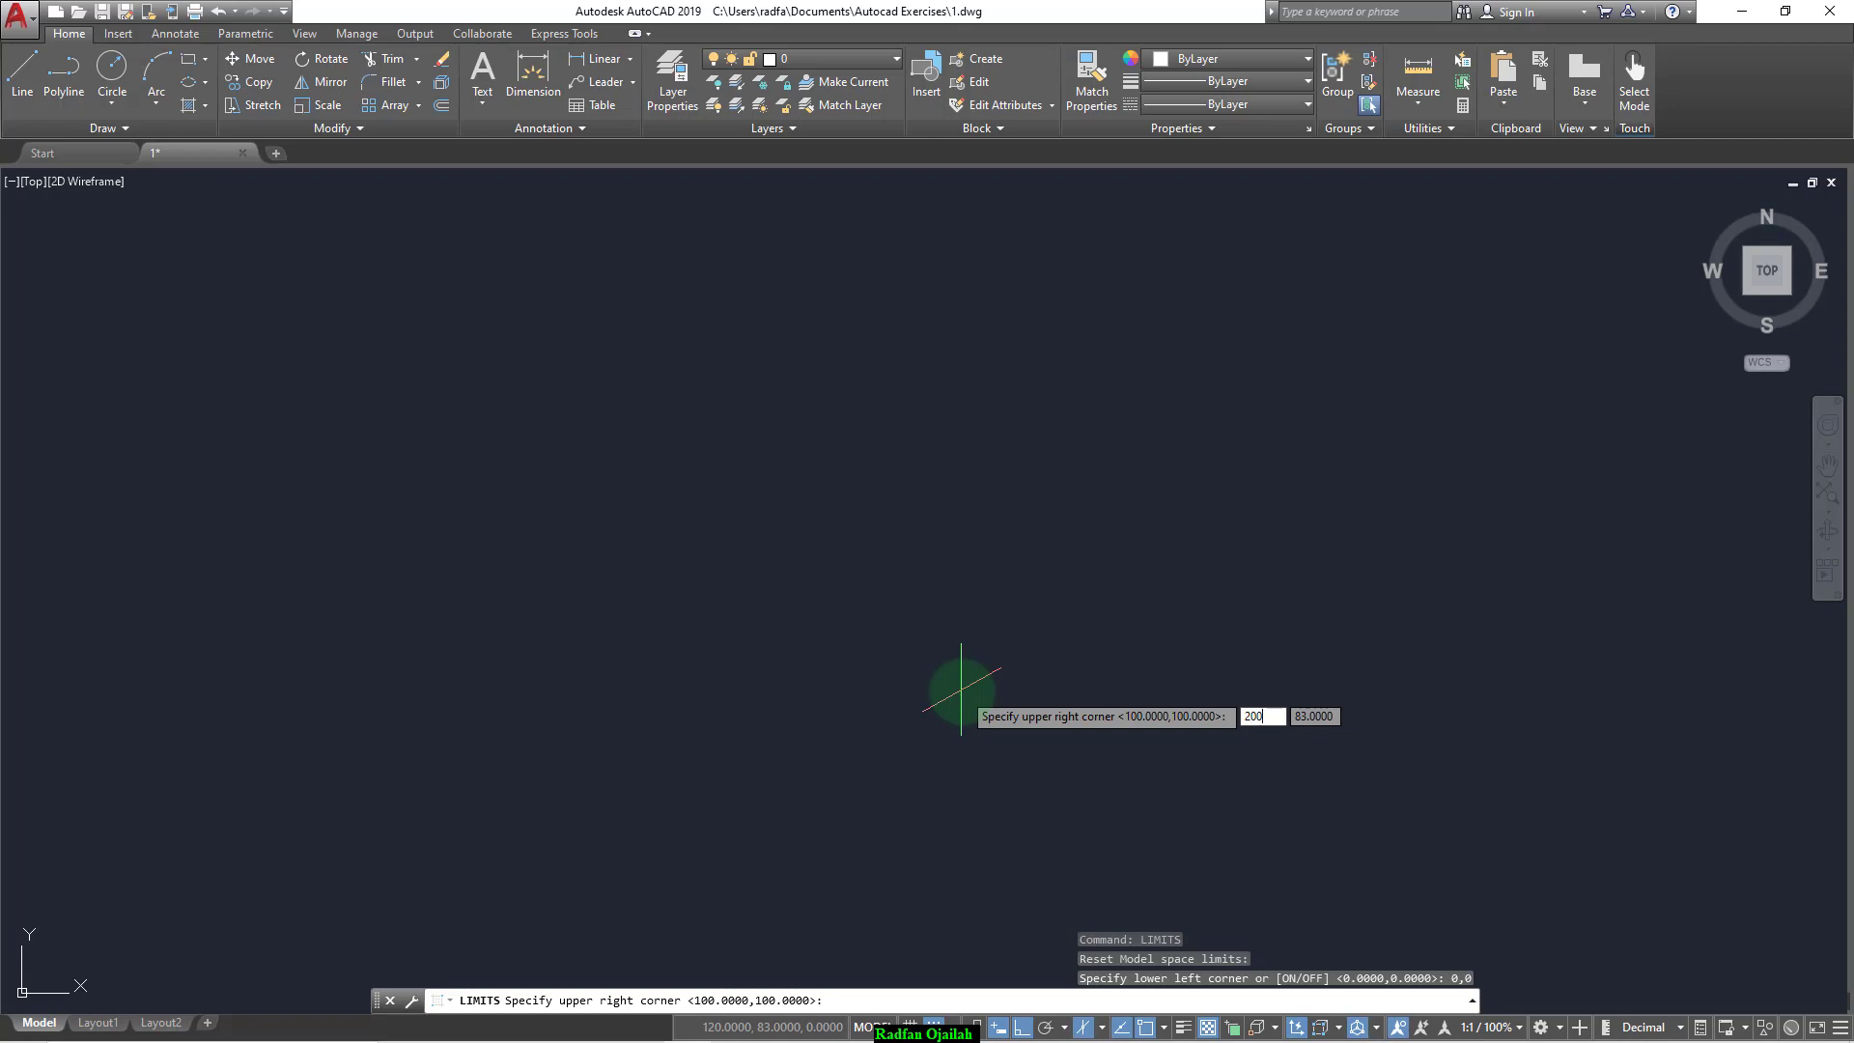
key("Tab")
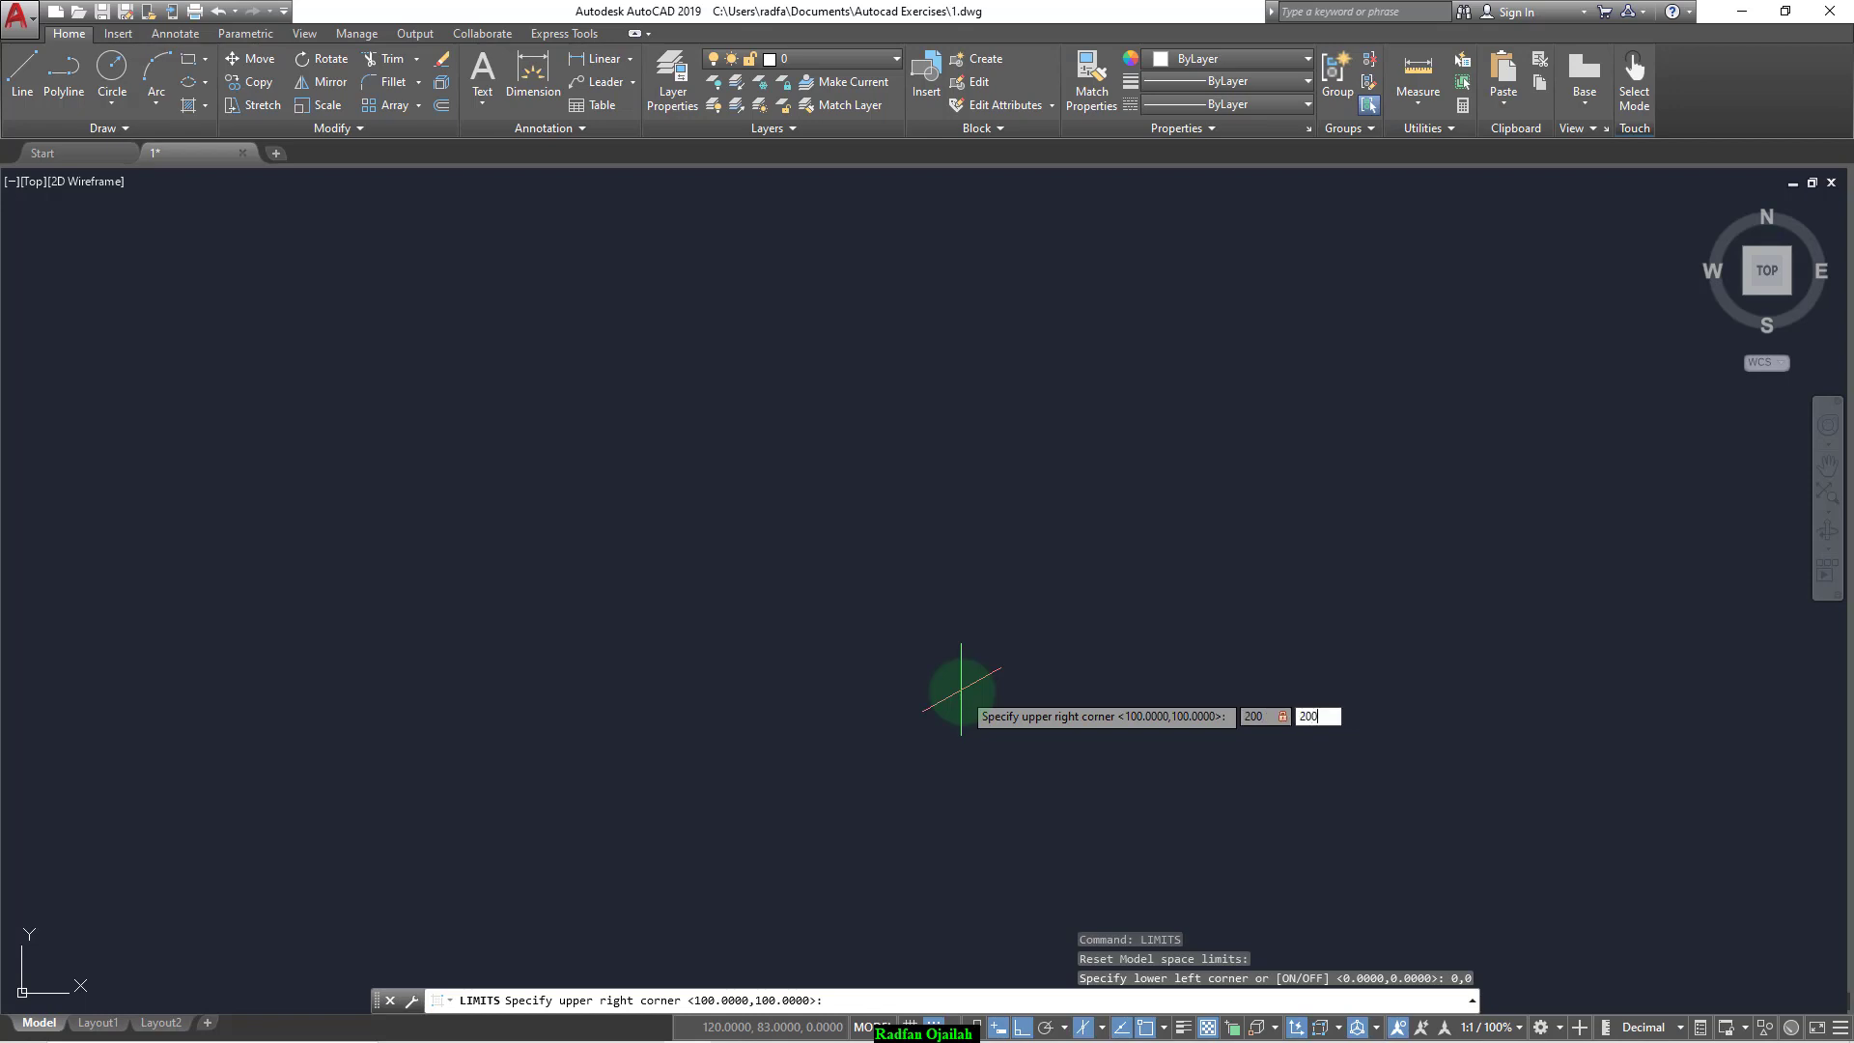
key("Return")
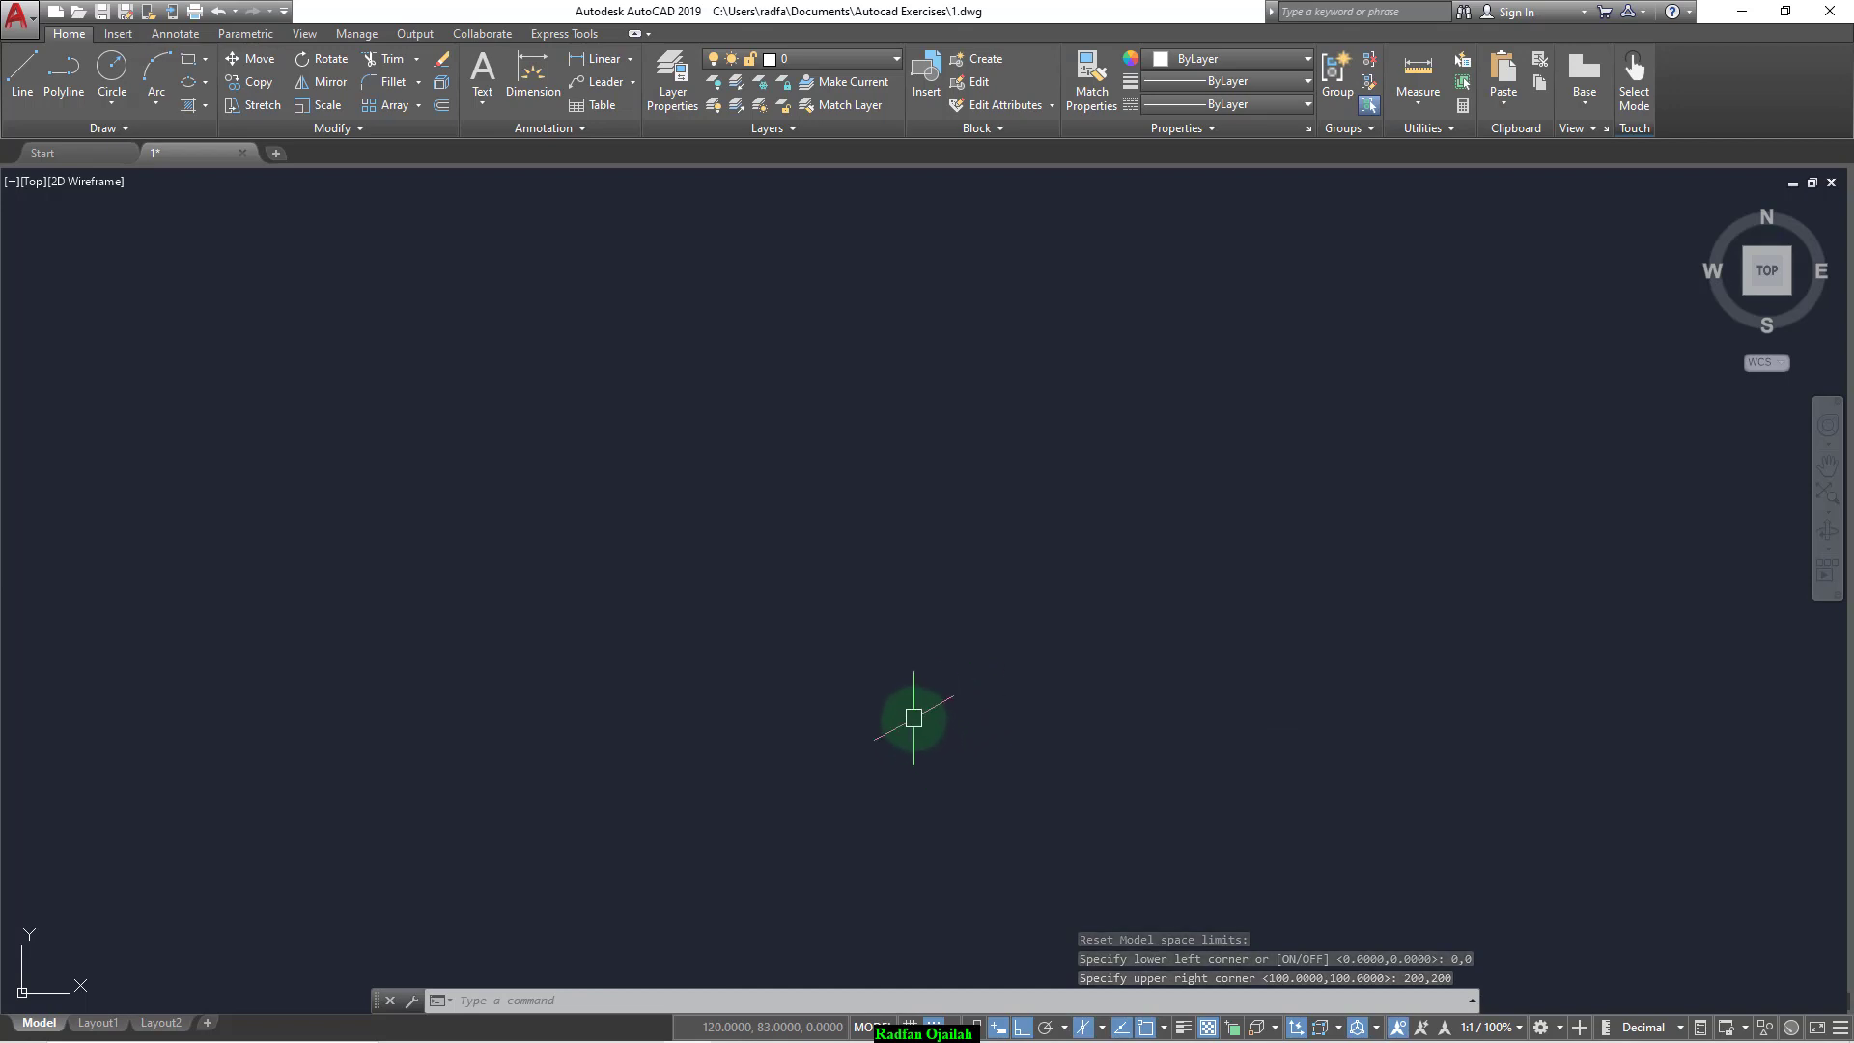
Step: Switch to the left isoplane and draw a 50-unit base line sloping down at 330°
key("F5")
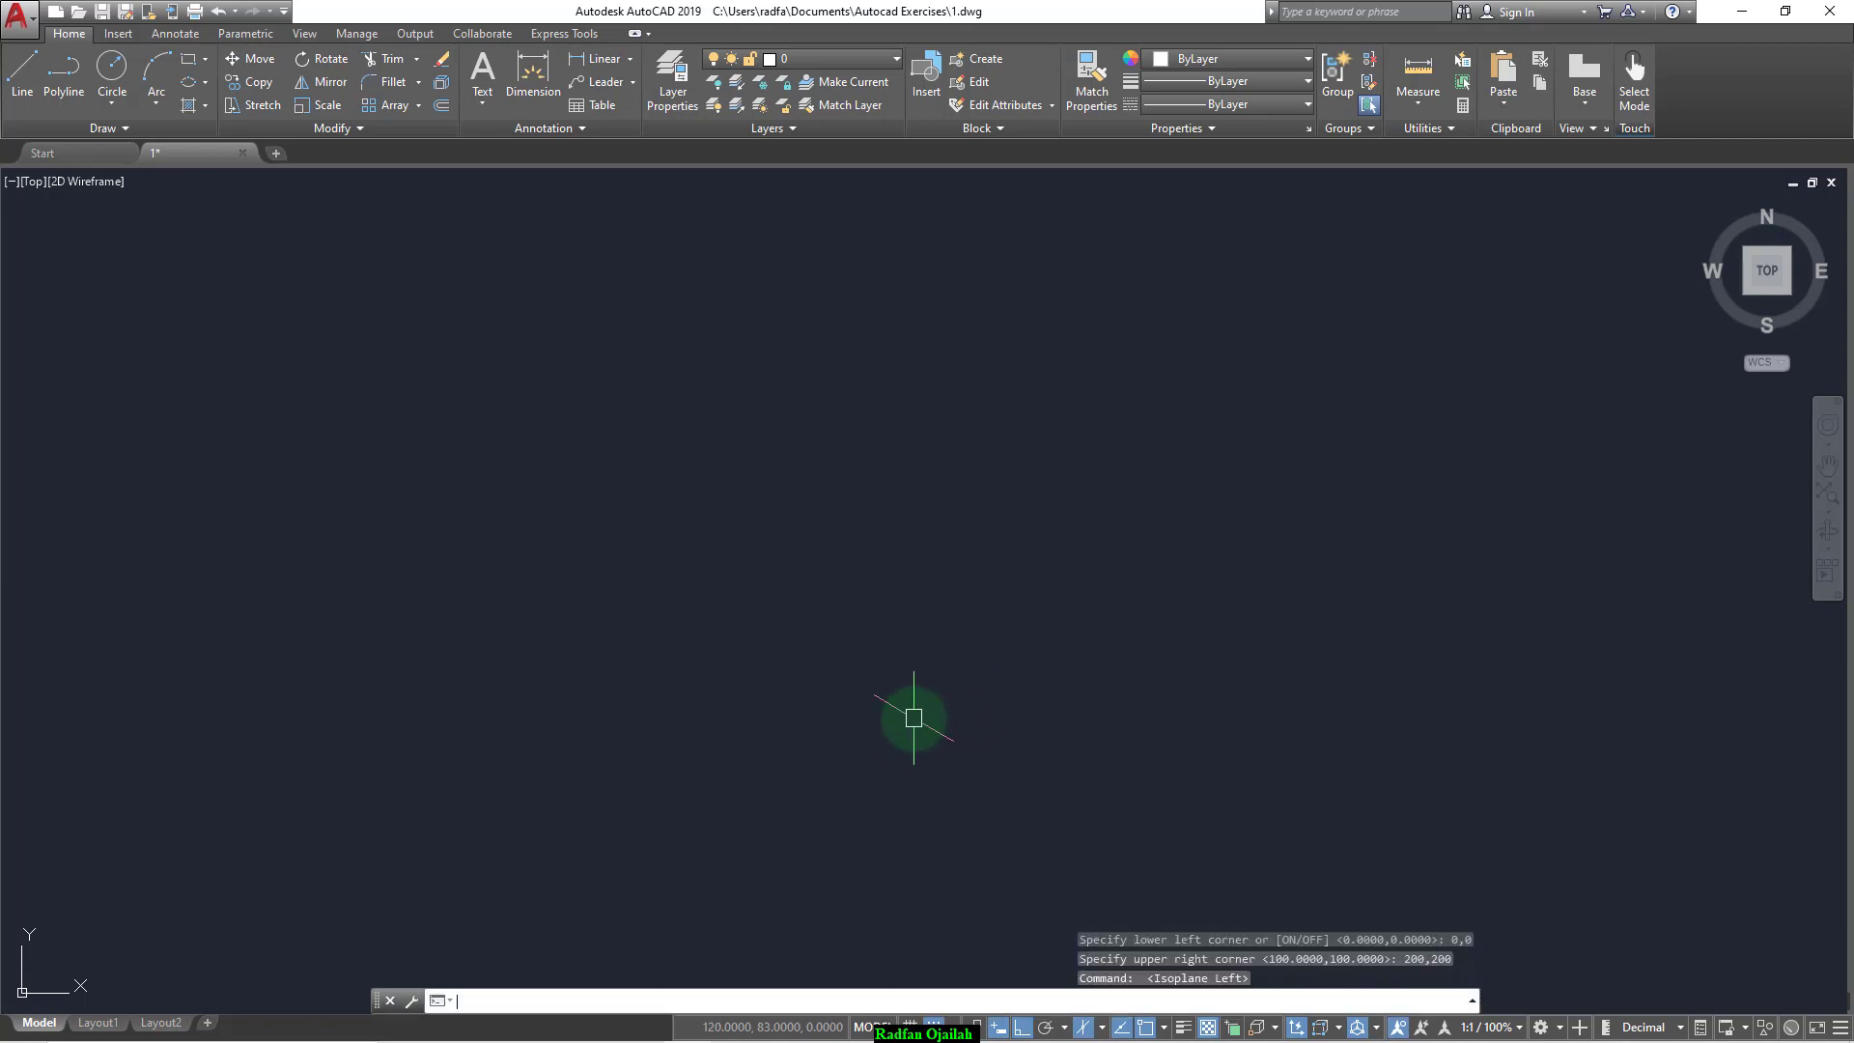
type("l")
key("Return")
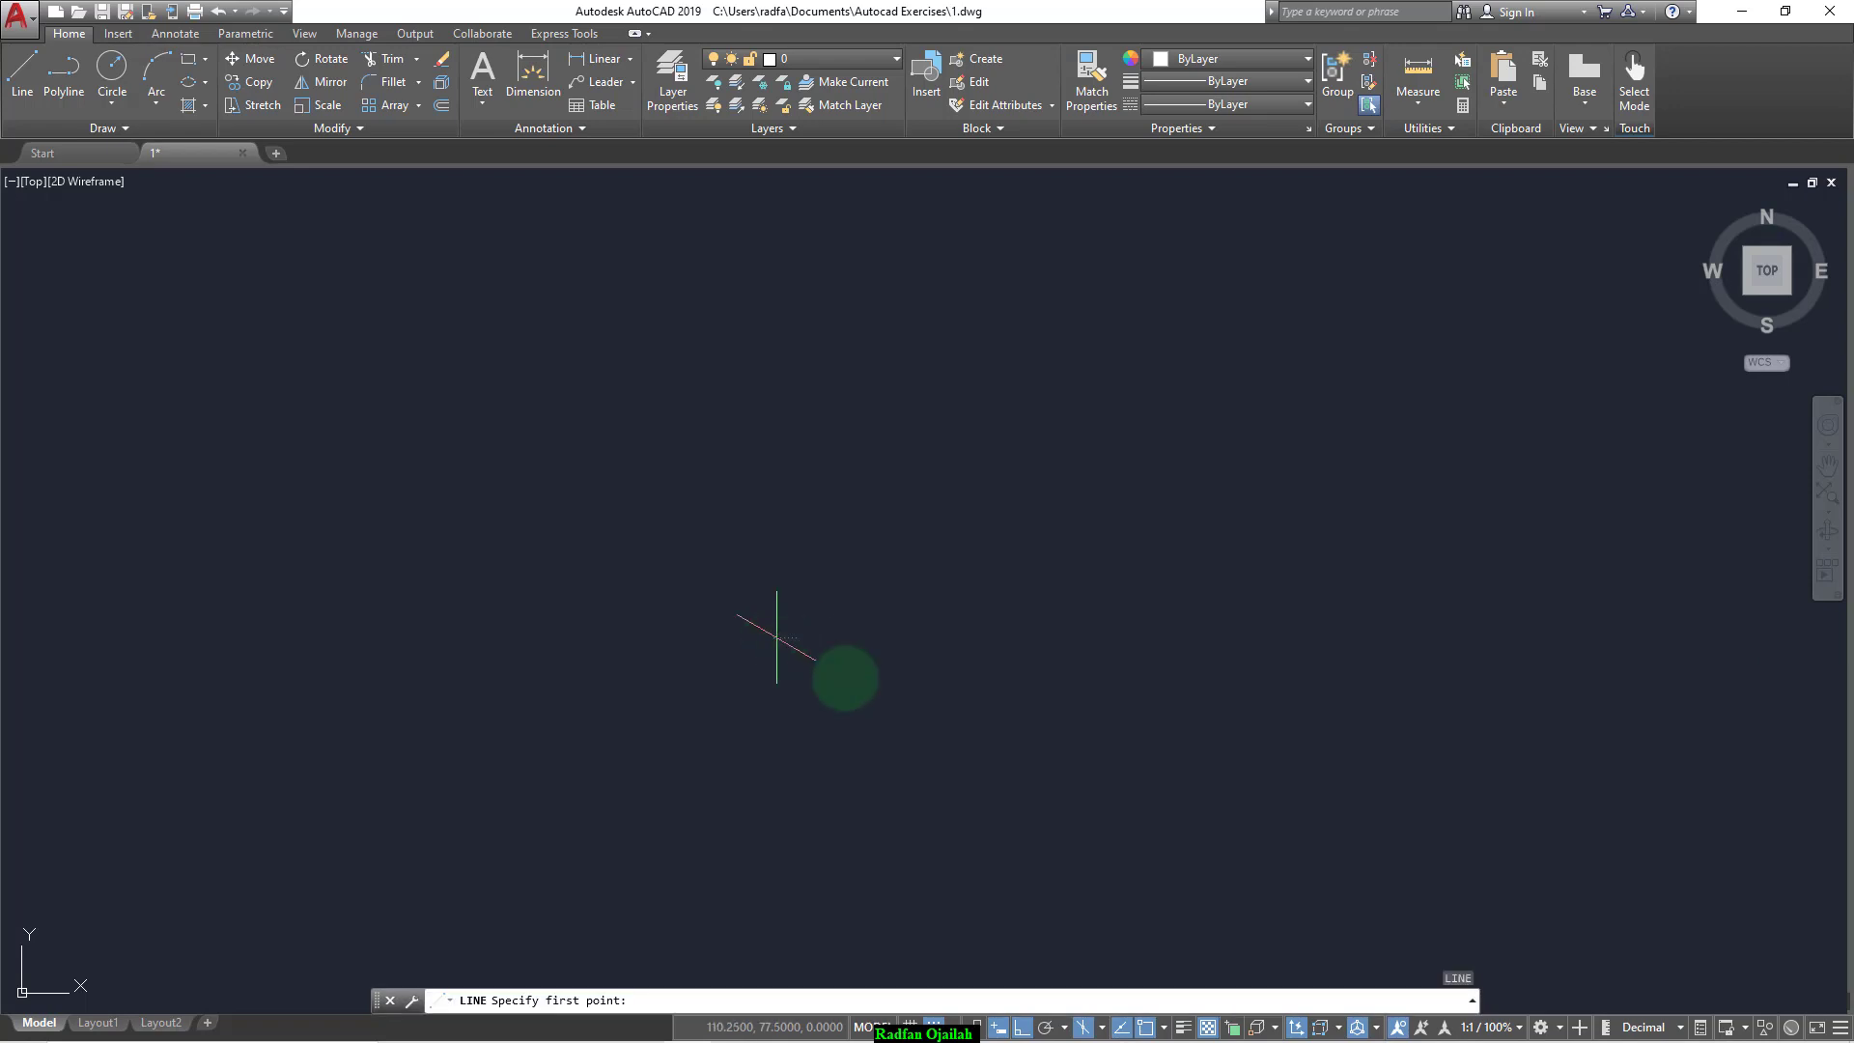
left_click(776, 637)
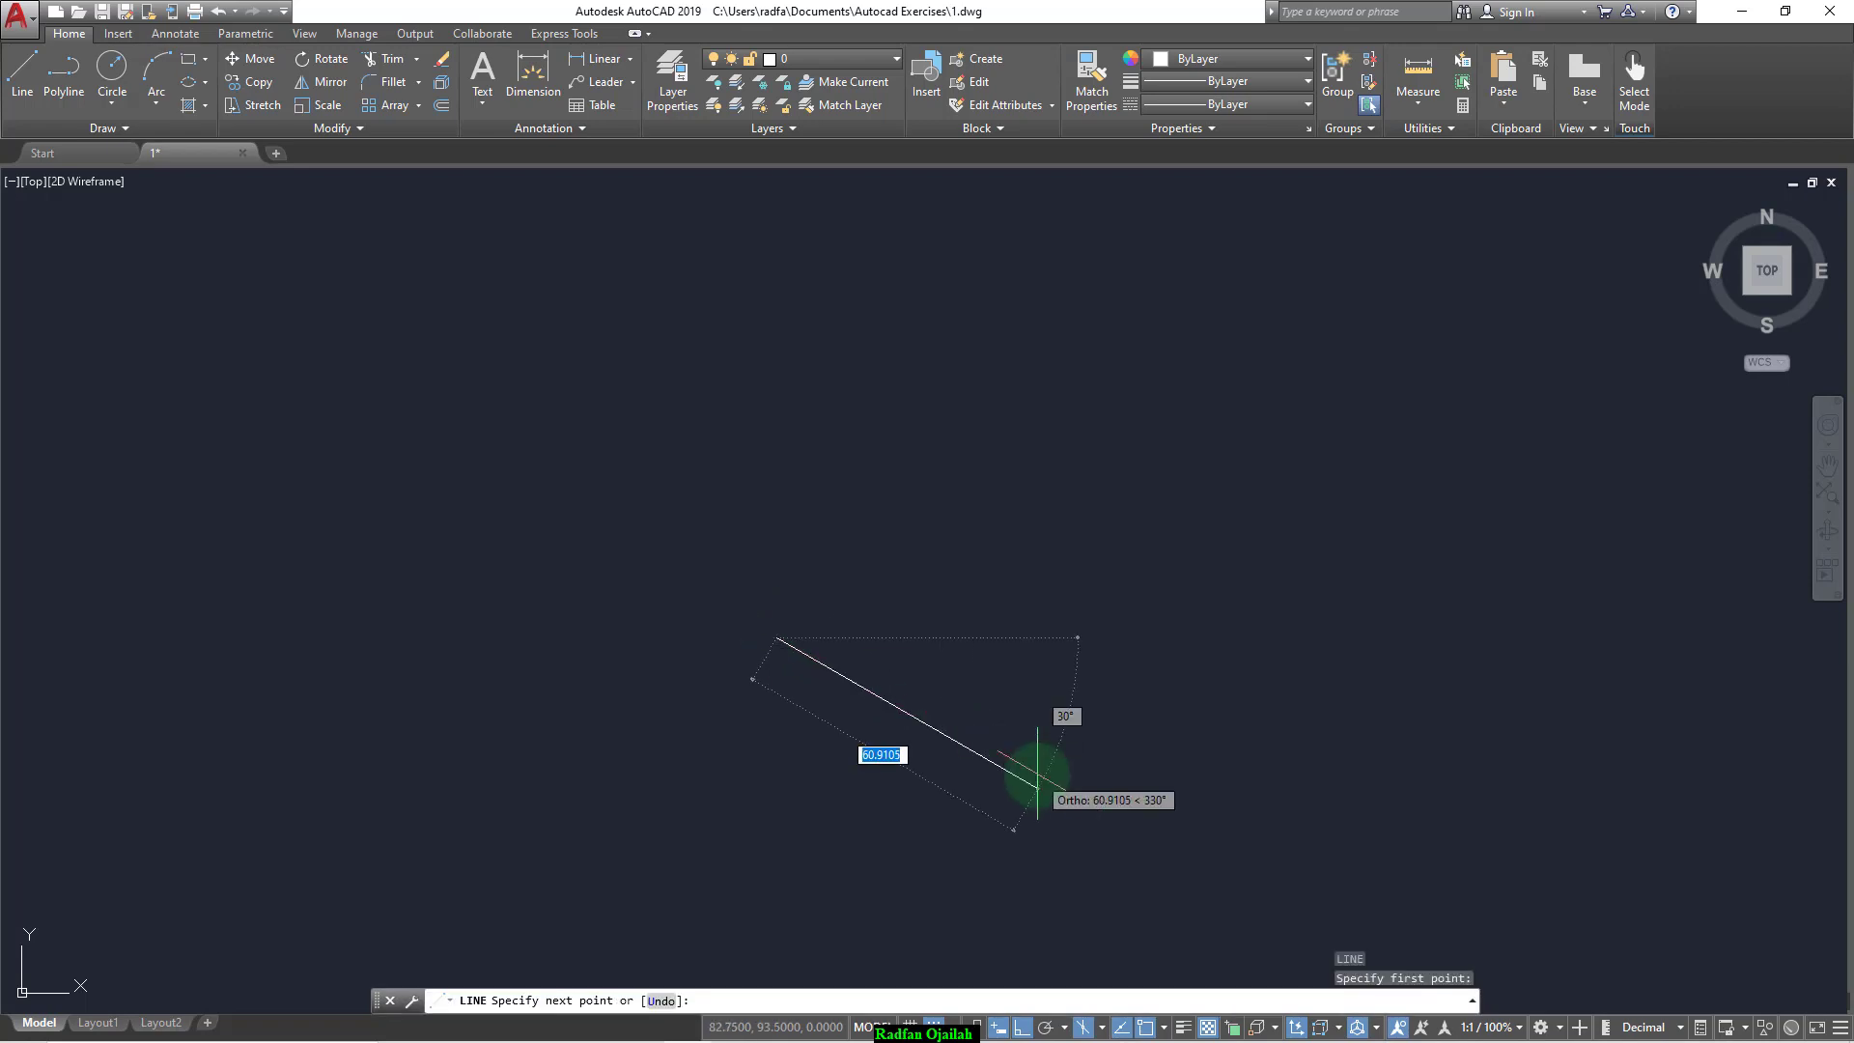
type("50")
key("Return")
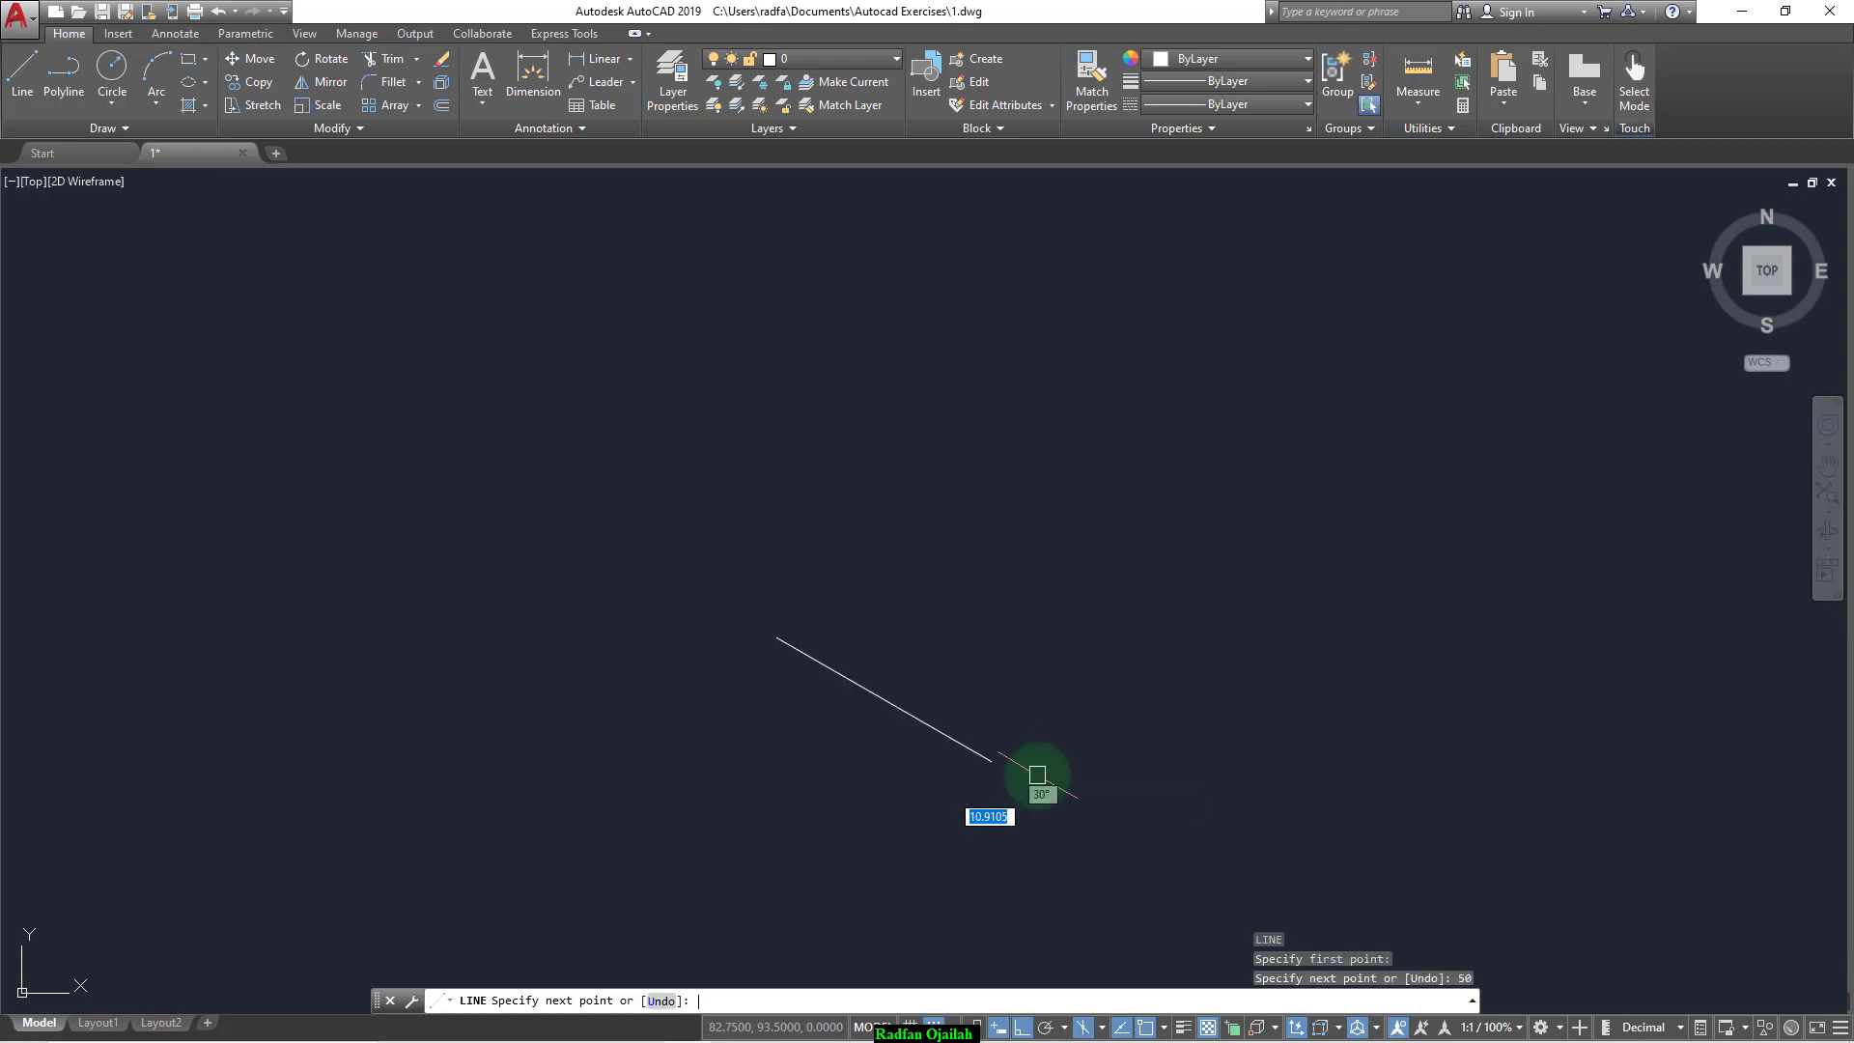
key("Return")
Step: Draw a vertical line 75 units upward from the midpoint of the base line
key("Return")
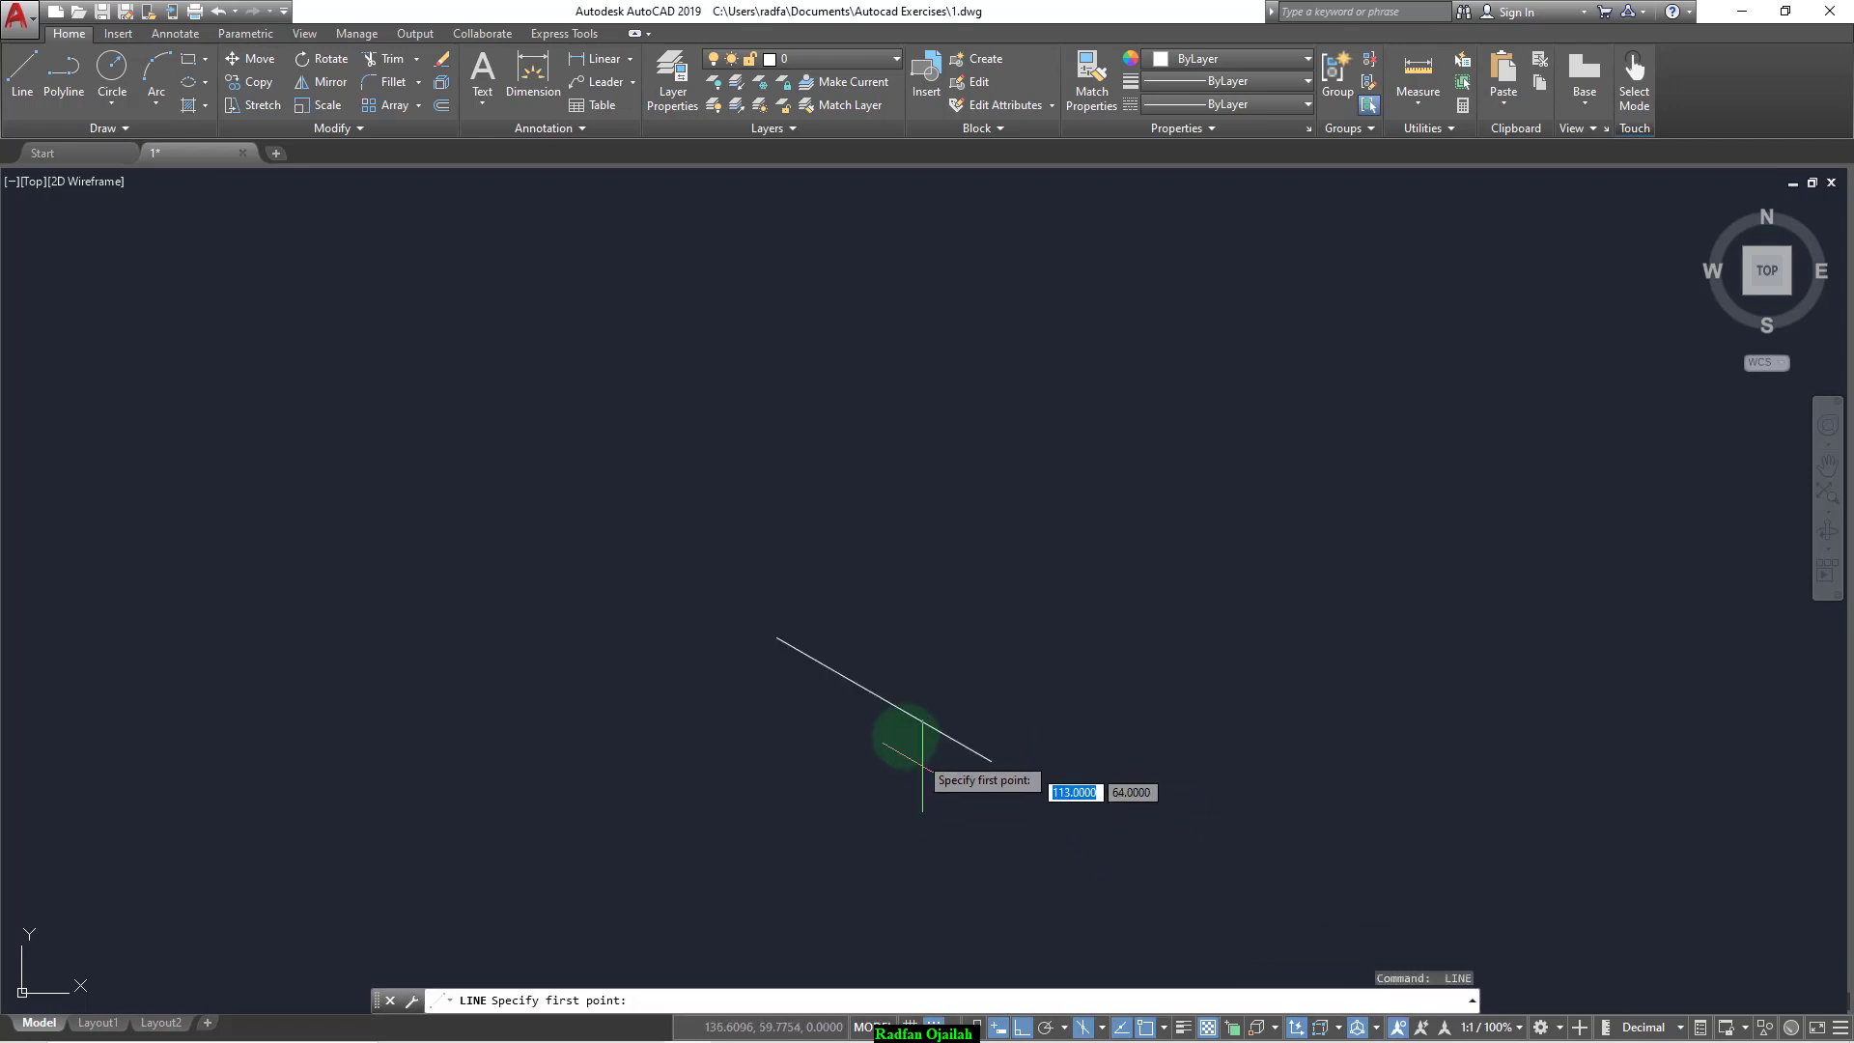
left_click(893, 702)
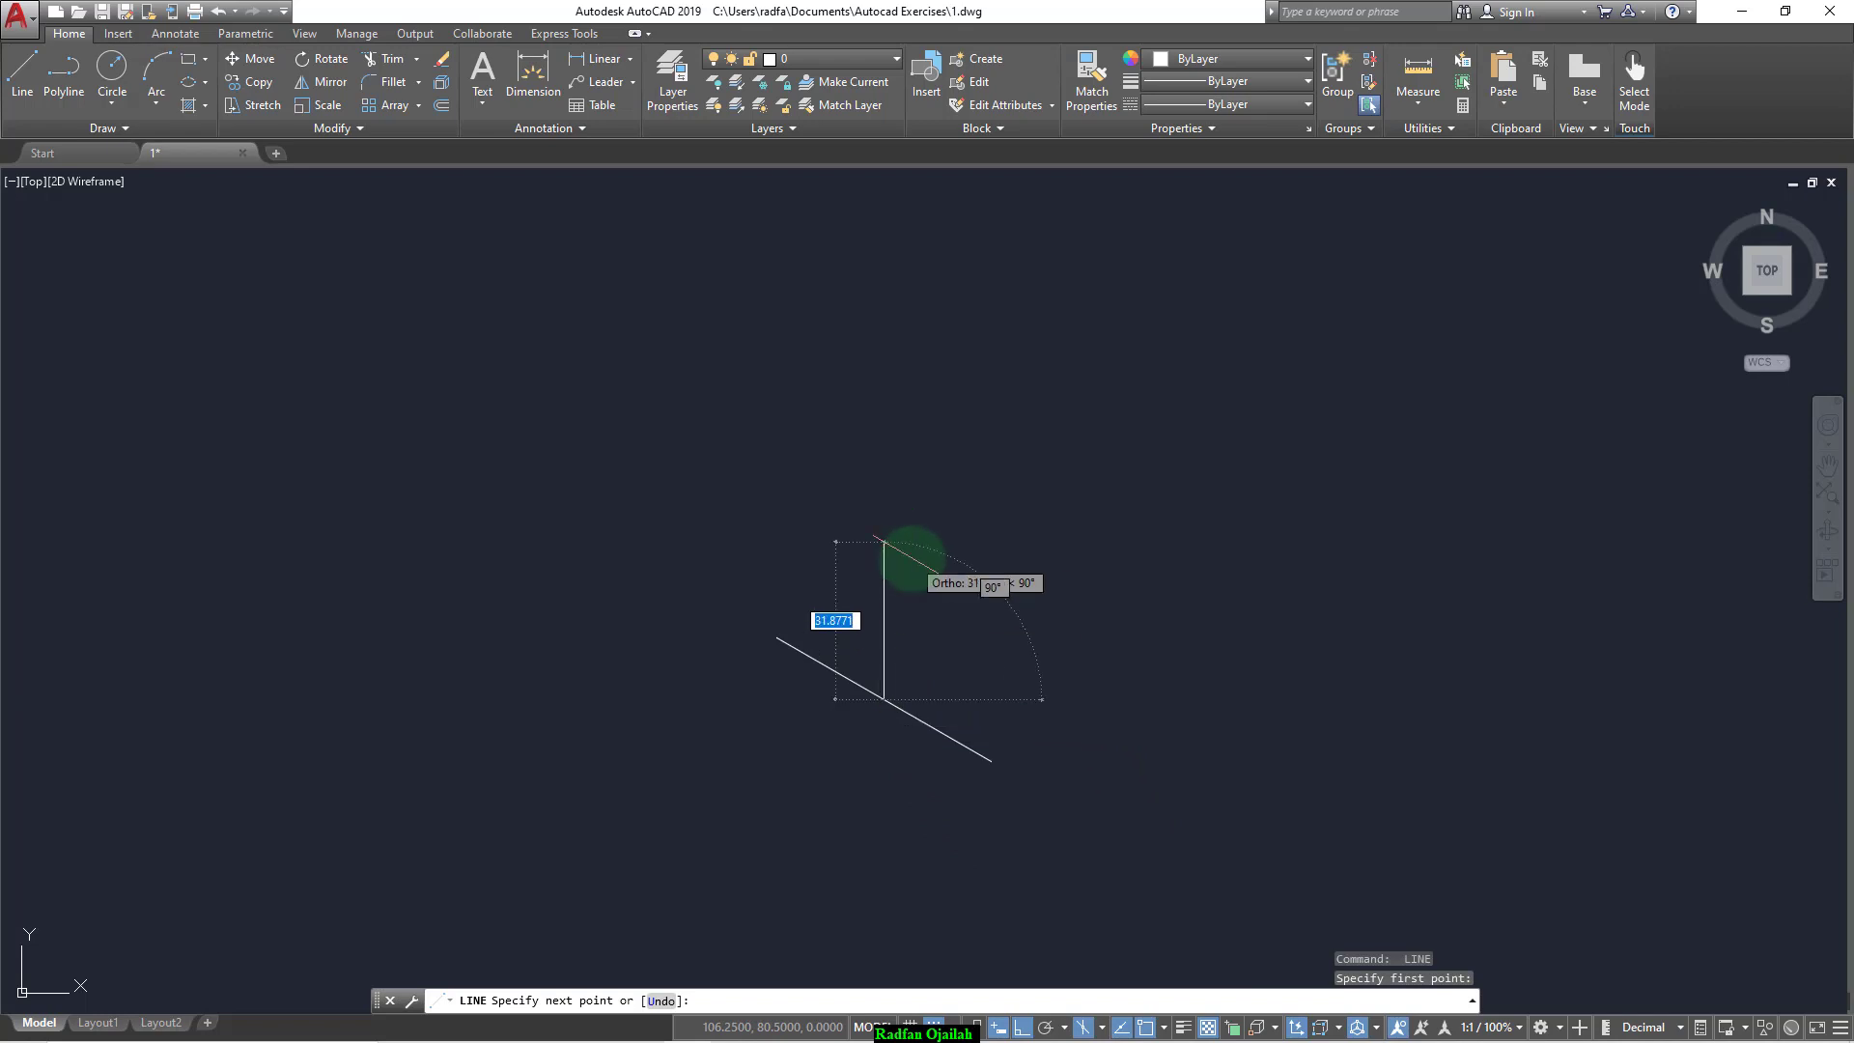
type("75")
key("Return")
key("Escape")
key("Return")
Step: Draw an isocircle of diameter 64 centred on the upper end of the vertical line
scroll(796, 630, "down", 2)
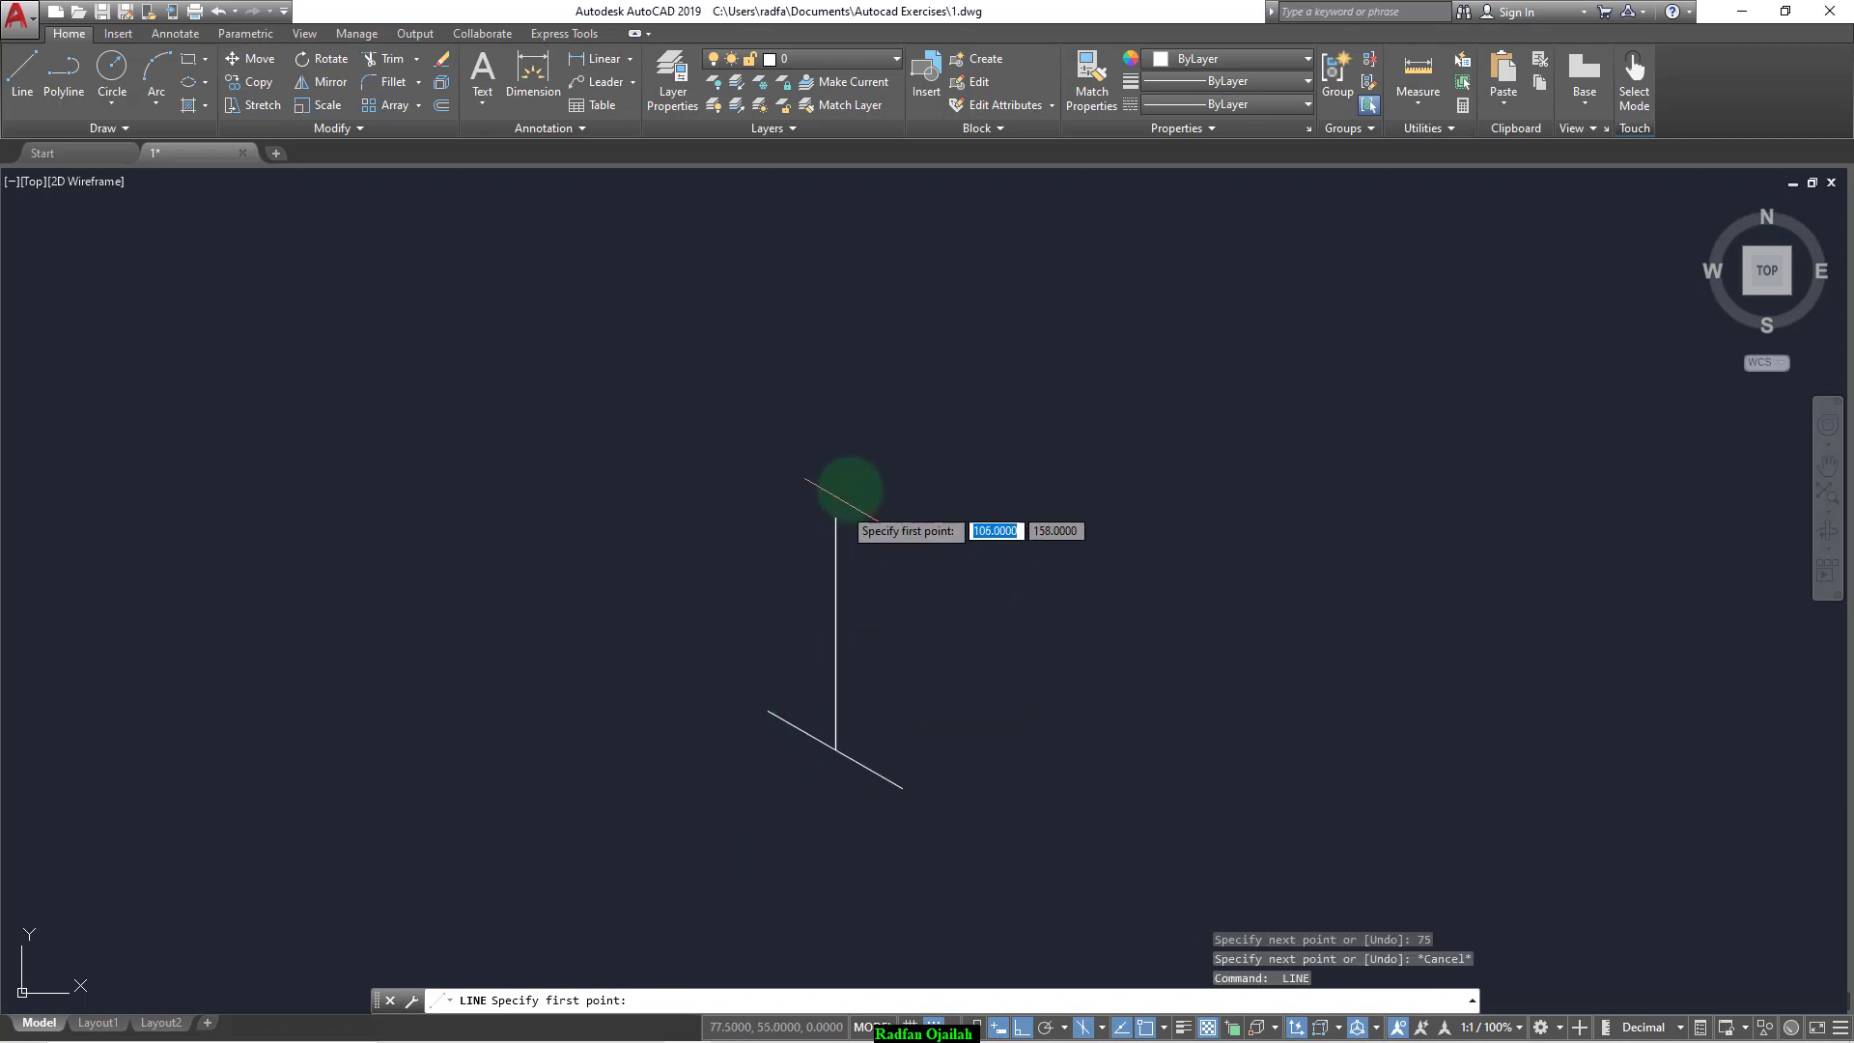
scroll(851, 488, "up", 2)
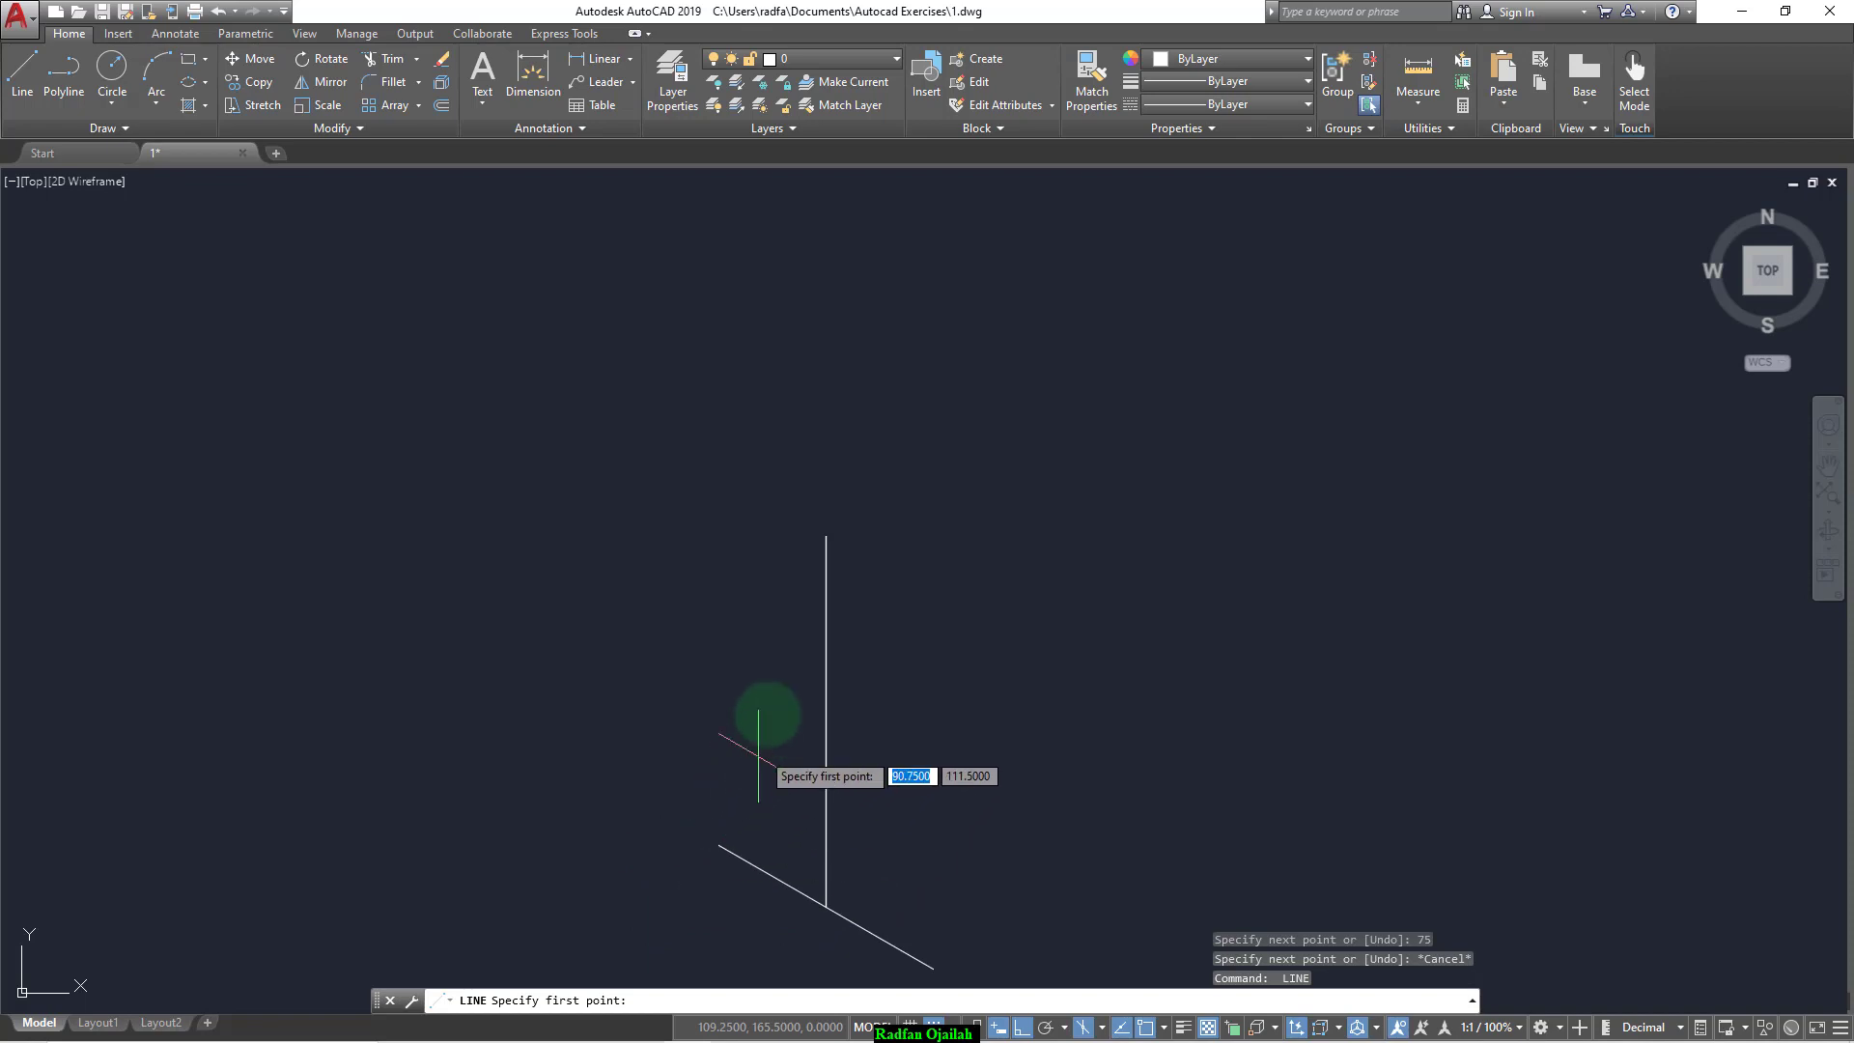
left_click(203, 87)
left_click(182, 145)
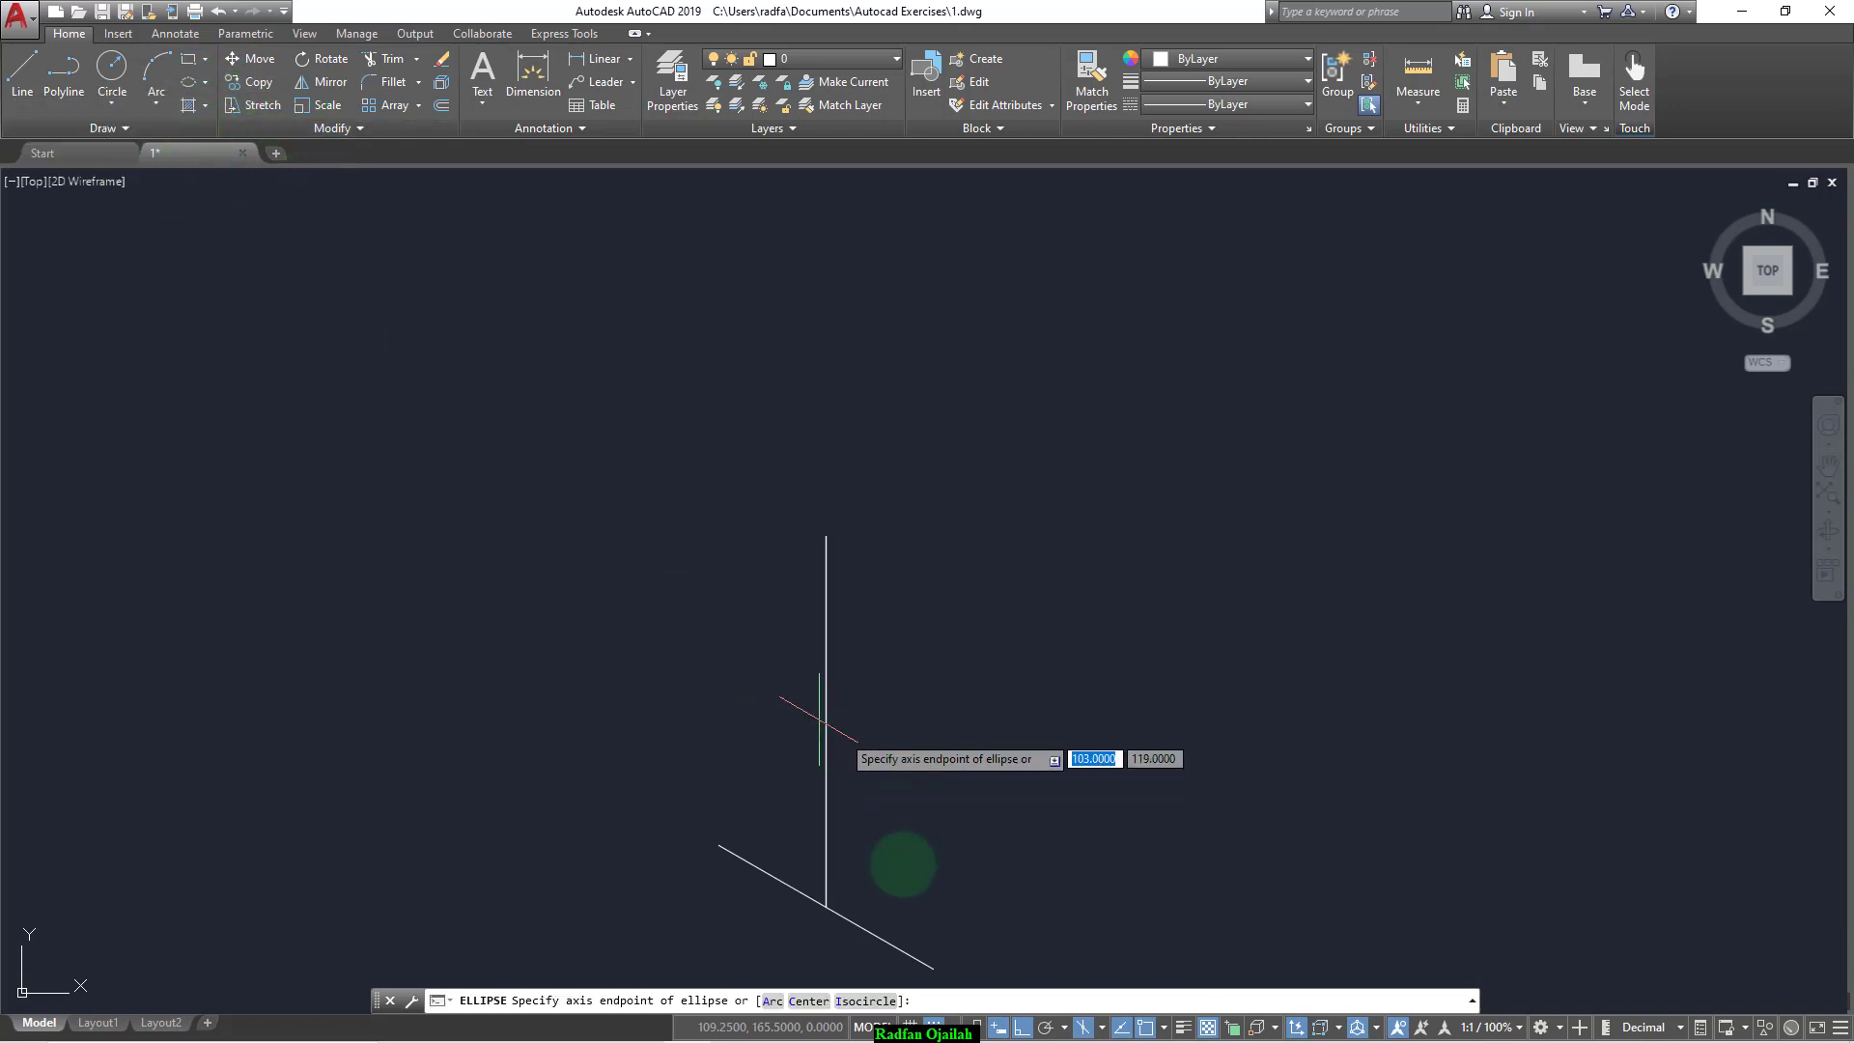
left_click(856, 1001)
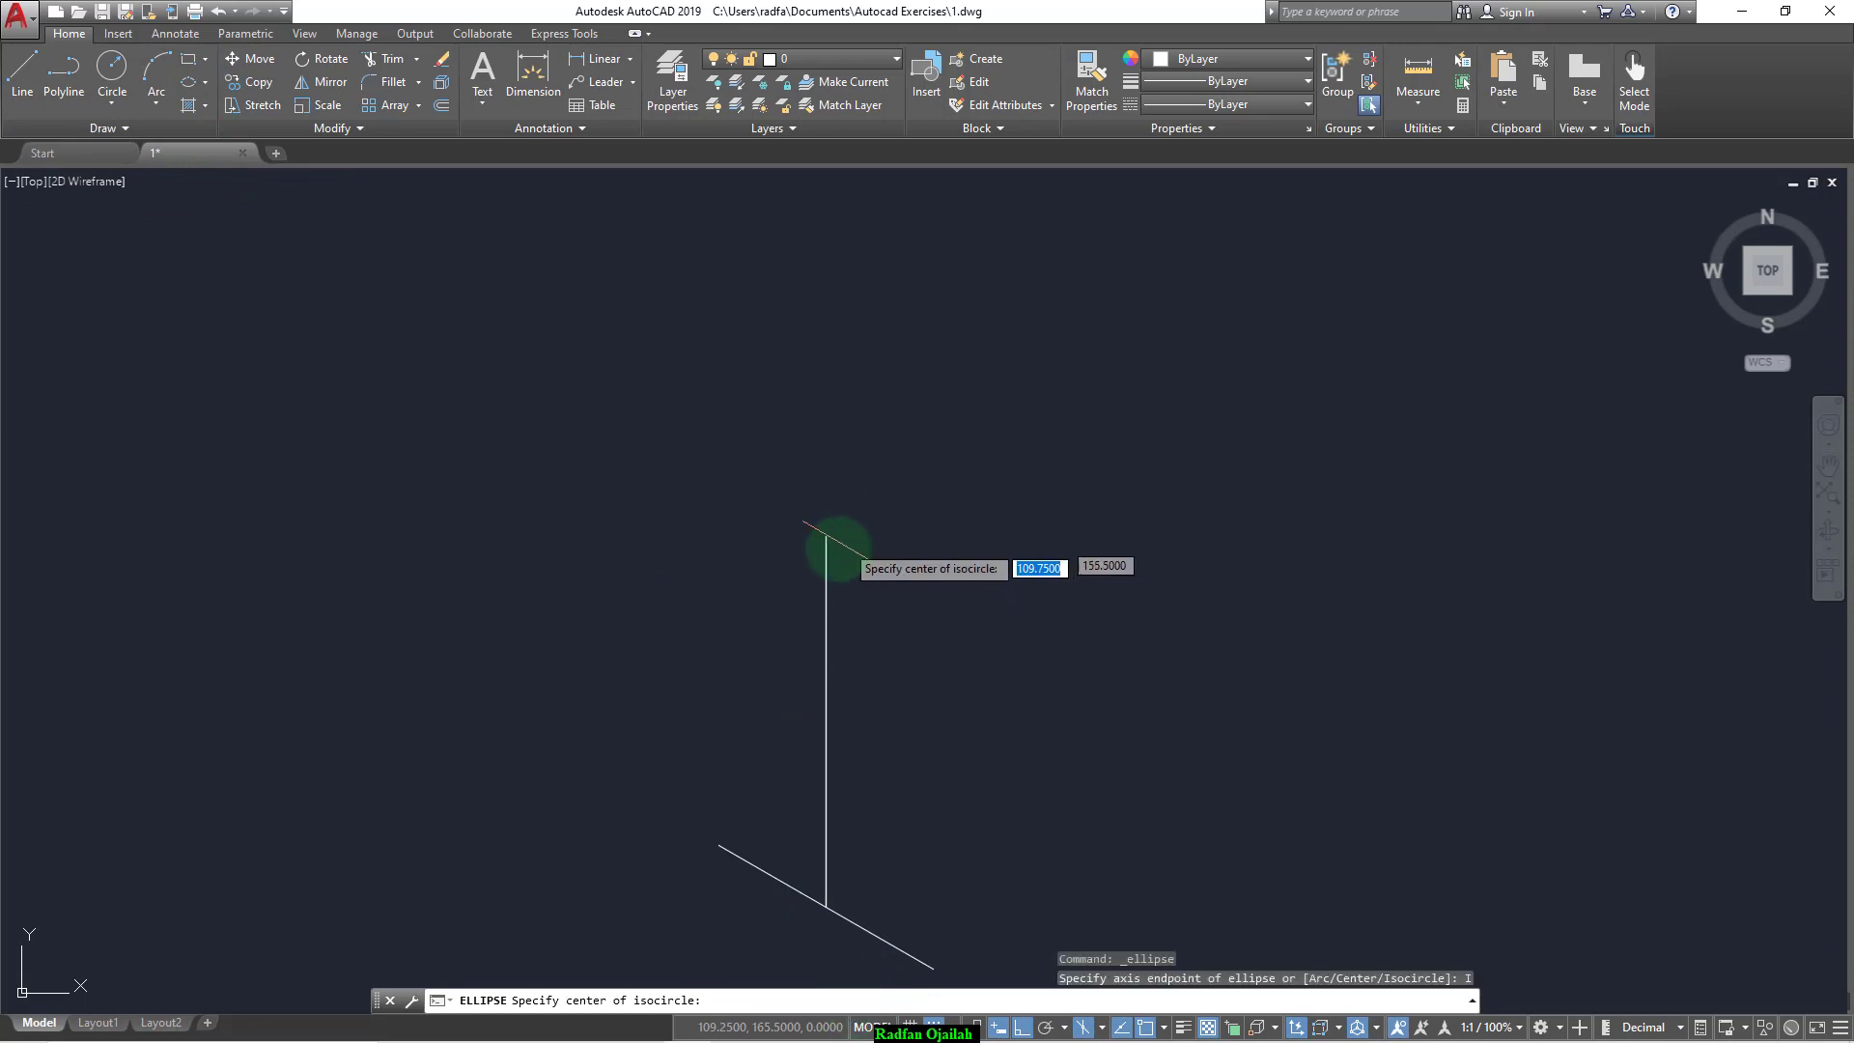
left_click(826, 537)
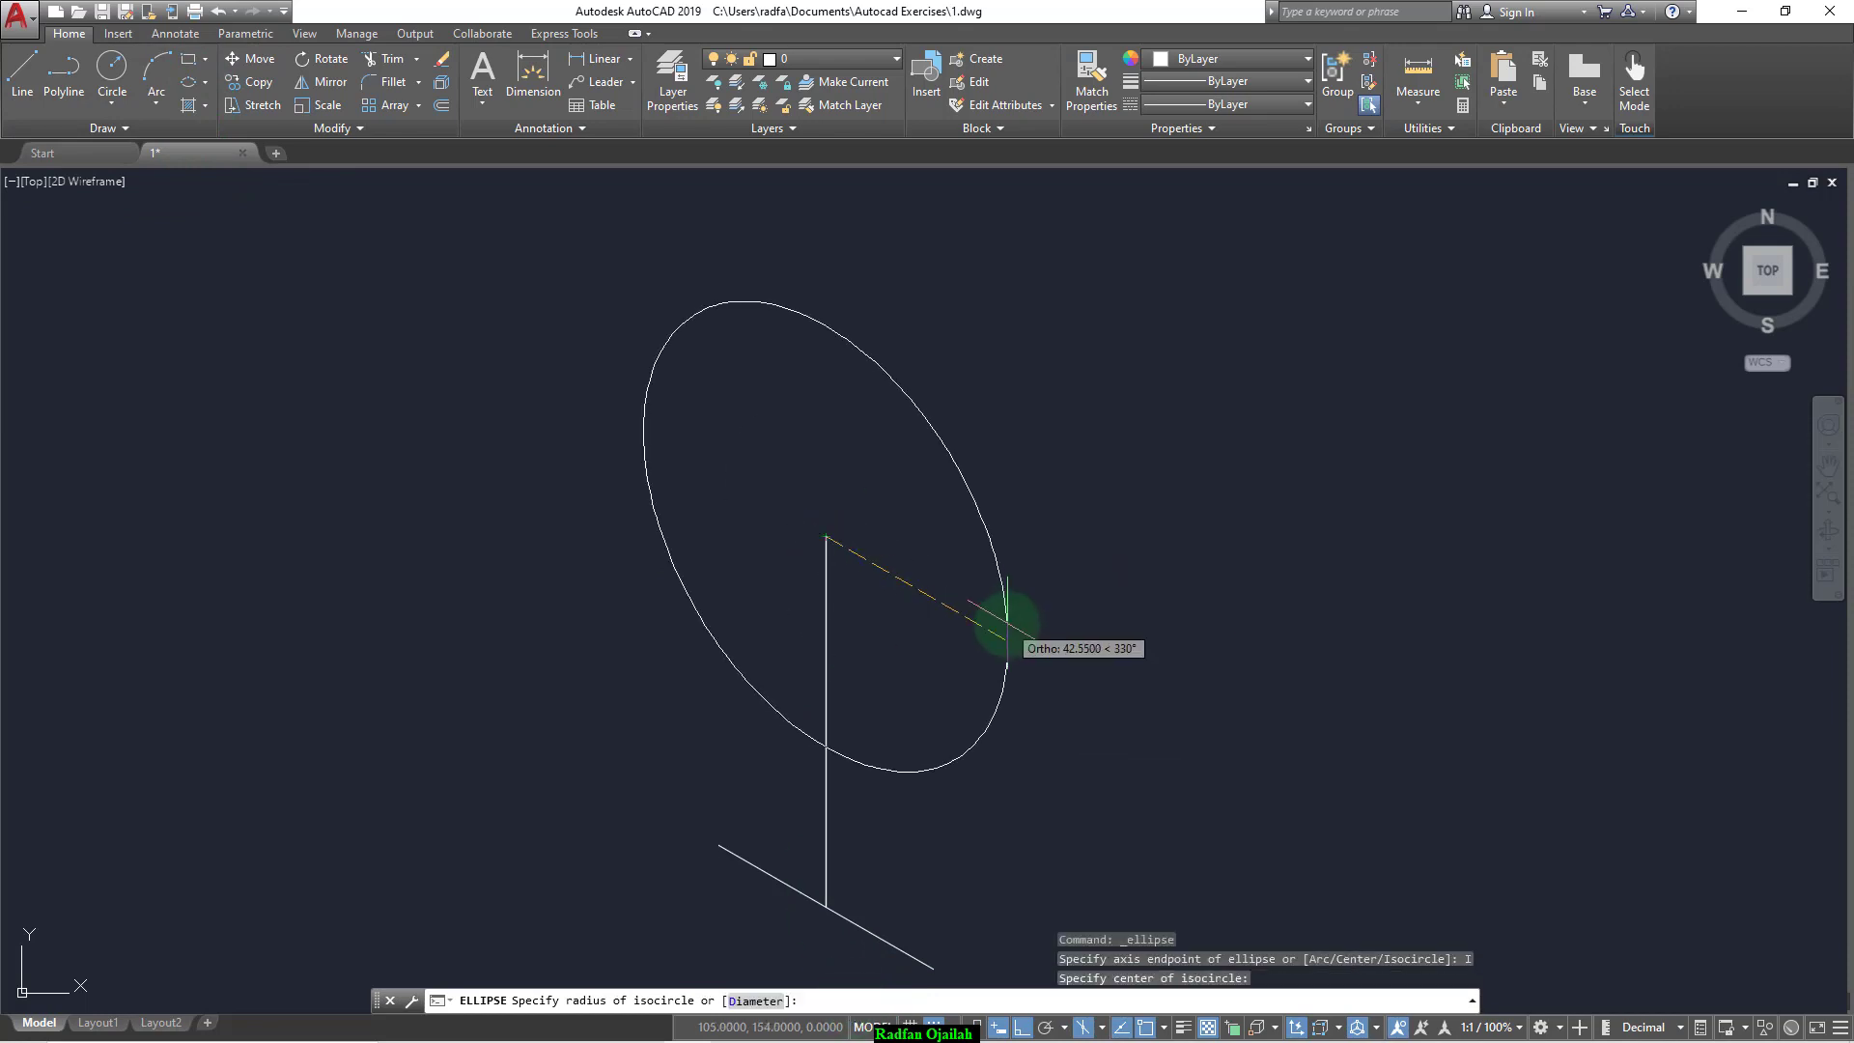
type("d")
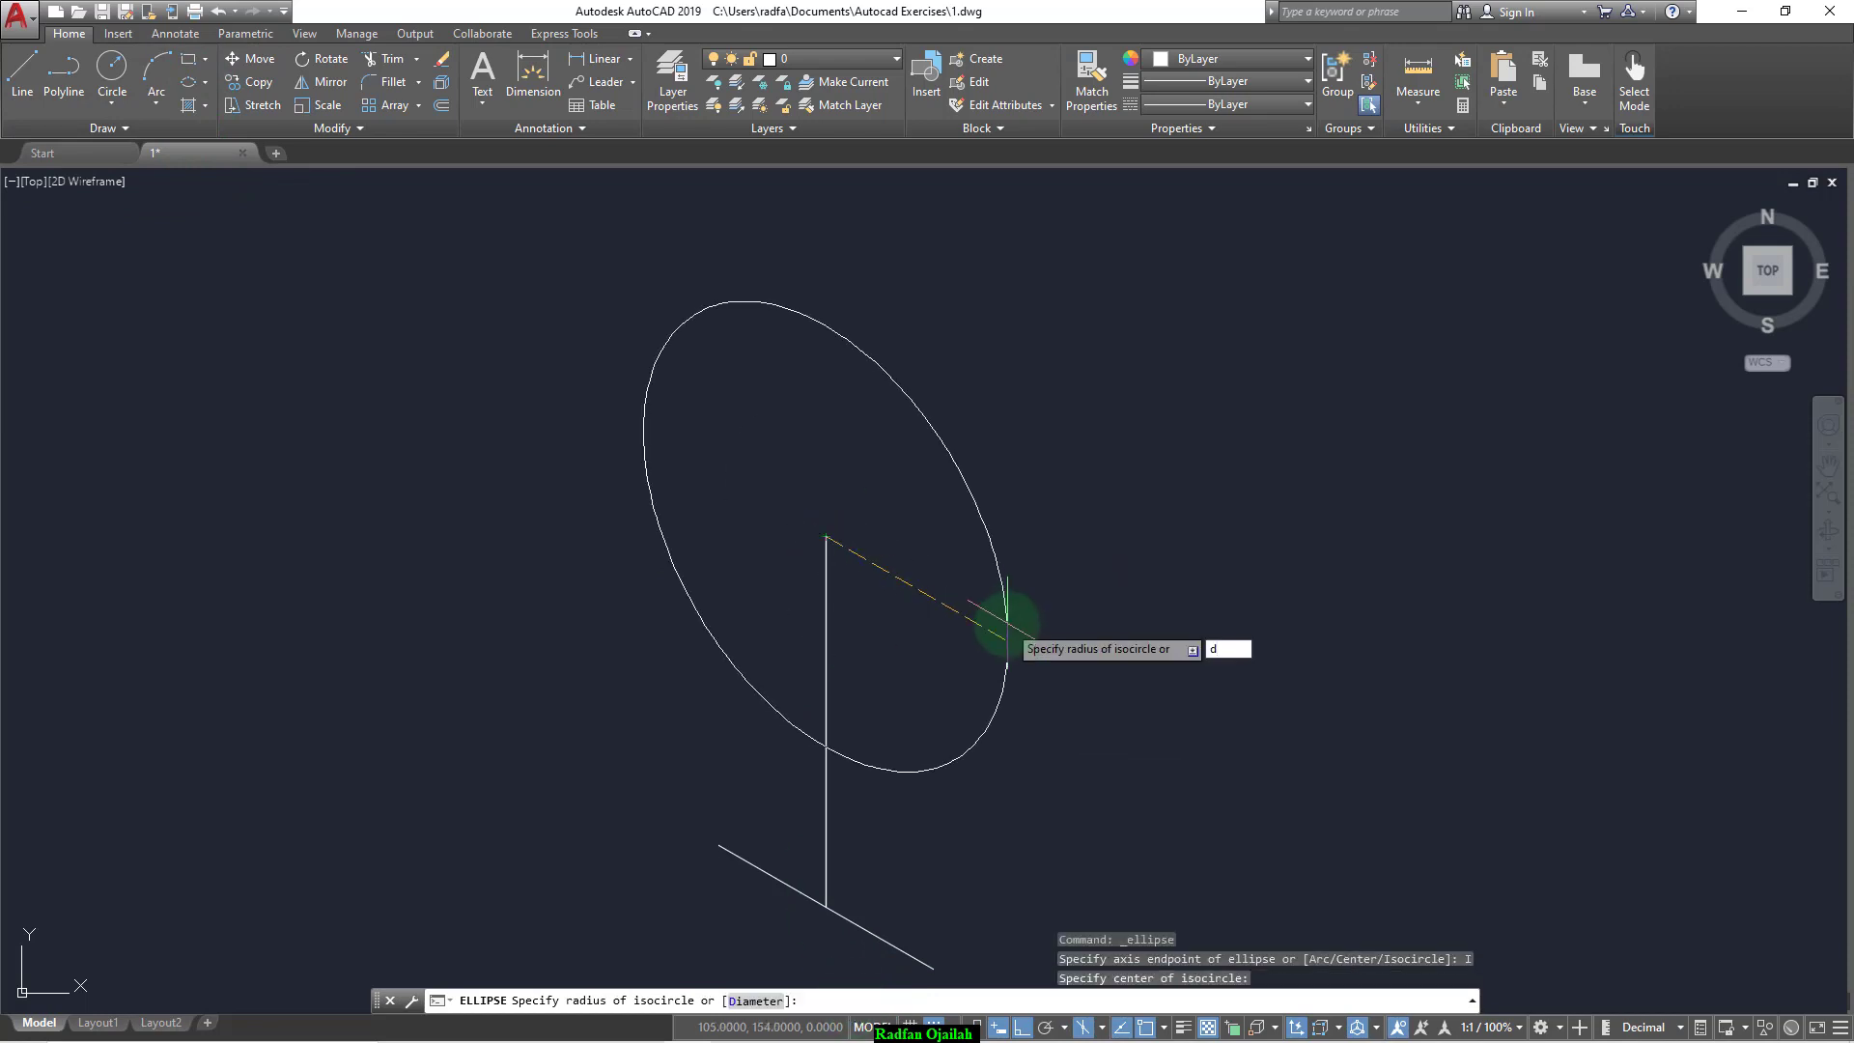
key("Return")
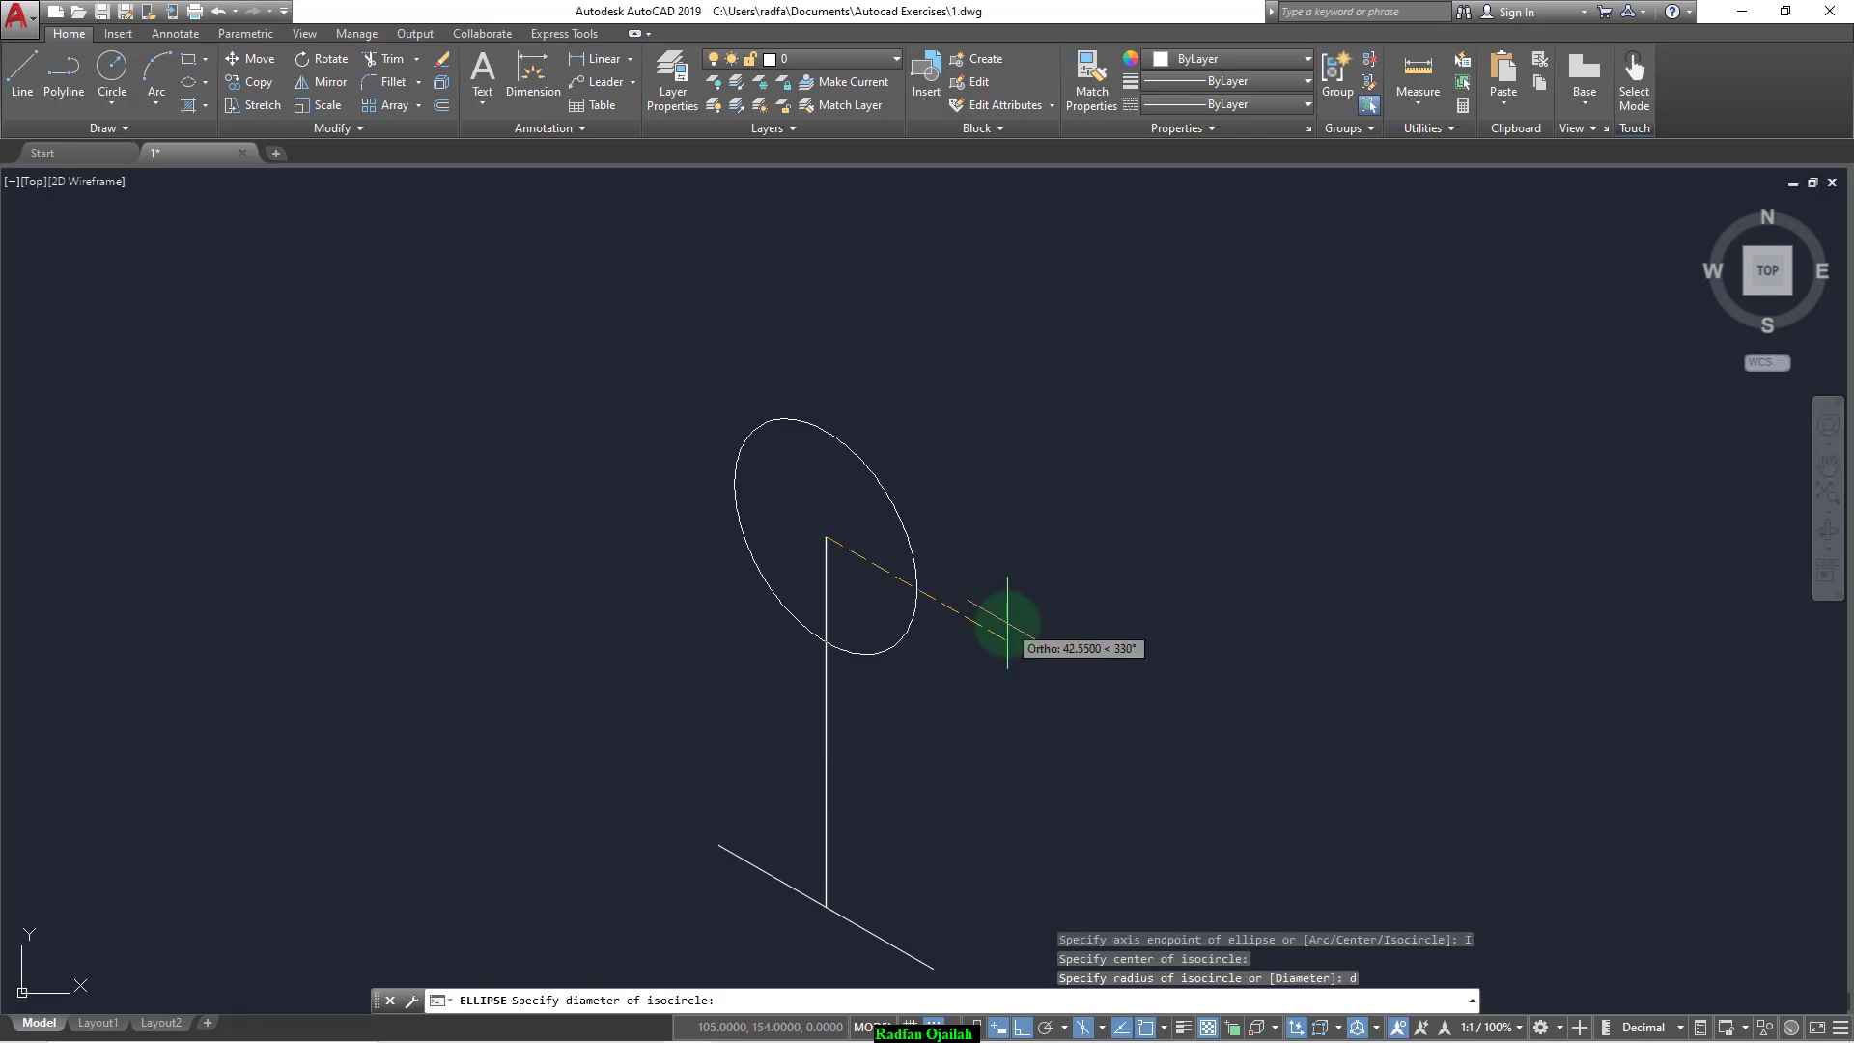
type("64")
key("Return")
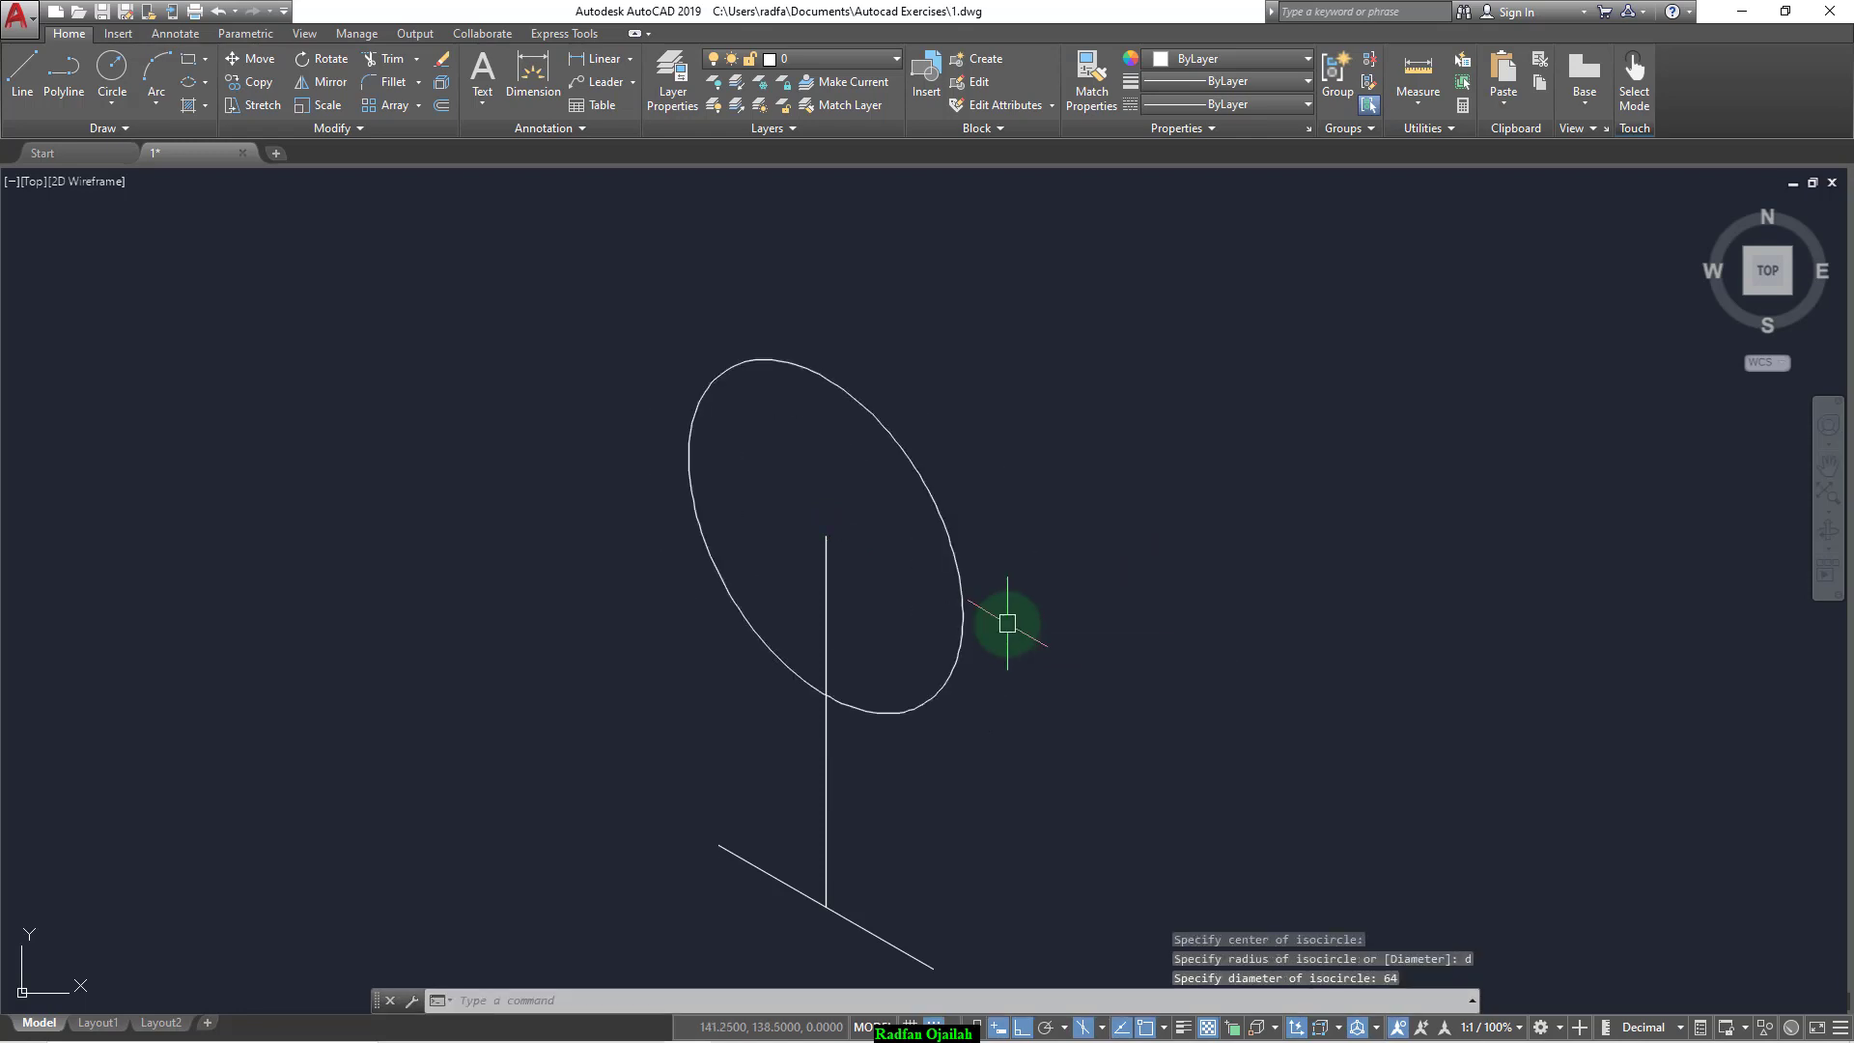
Step: Draw a concentric isocircle of diameter 100 around the 64-diameter one
key("space")
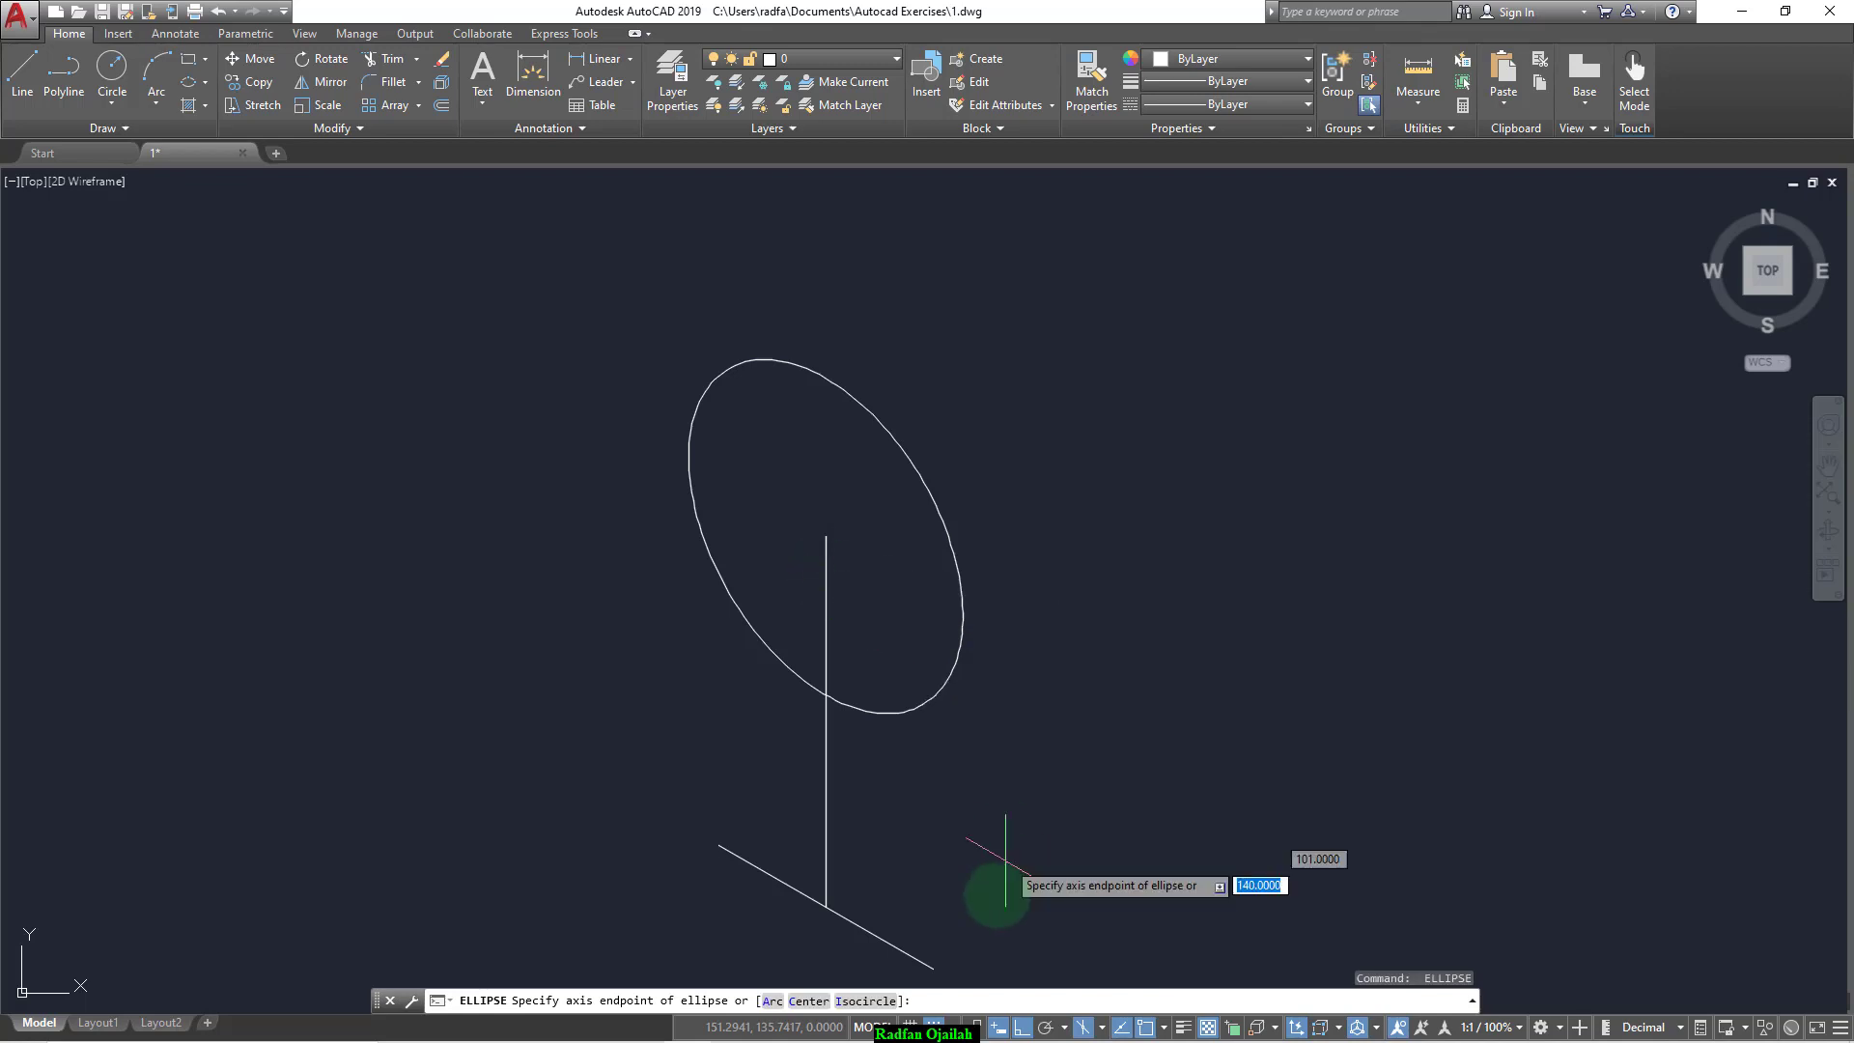
left_click(873, 997)
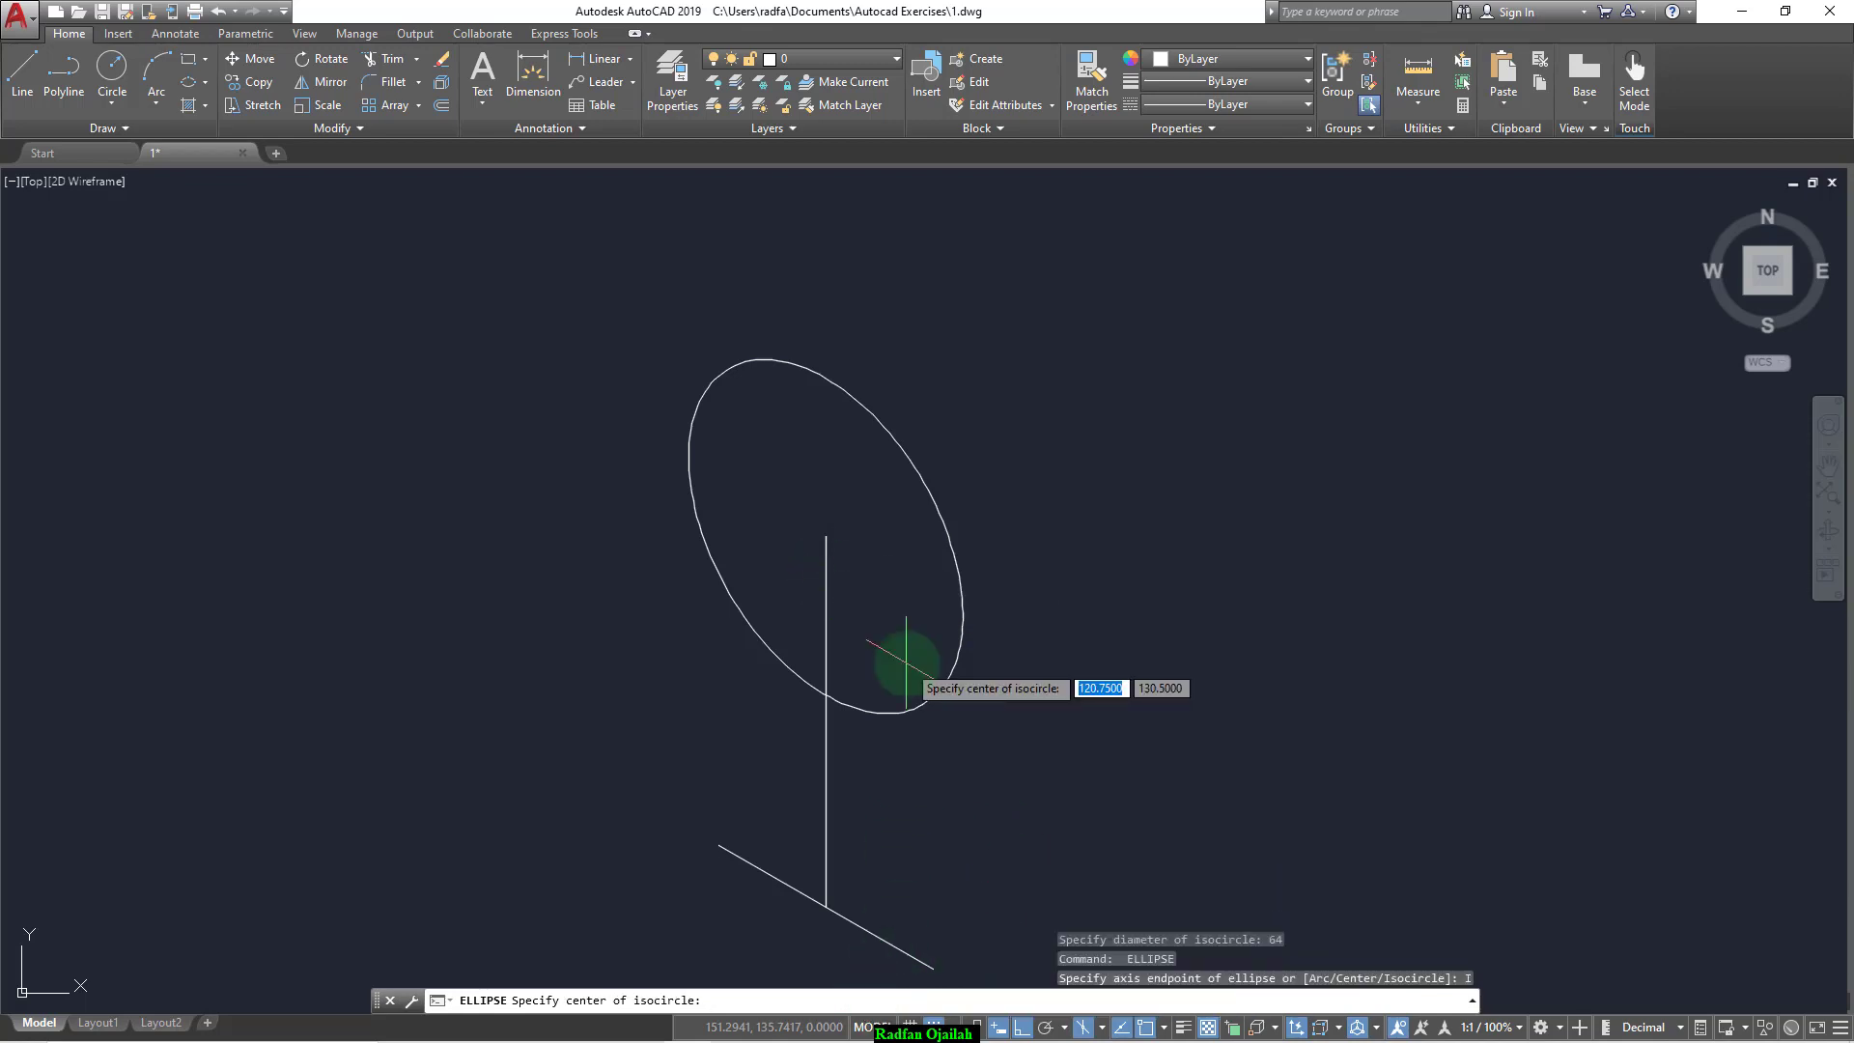
left_click(826, 536)
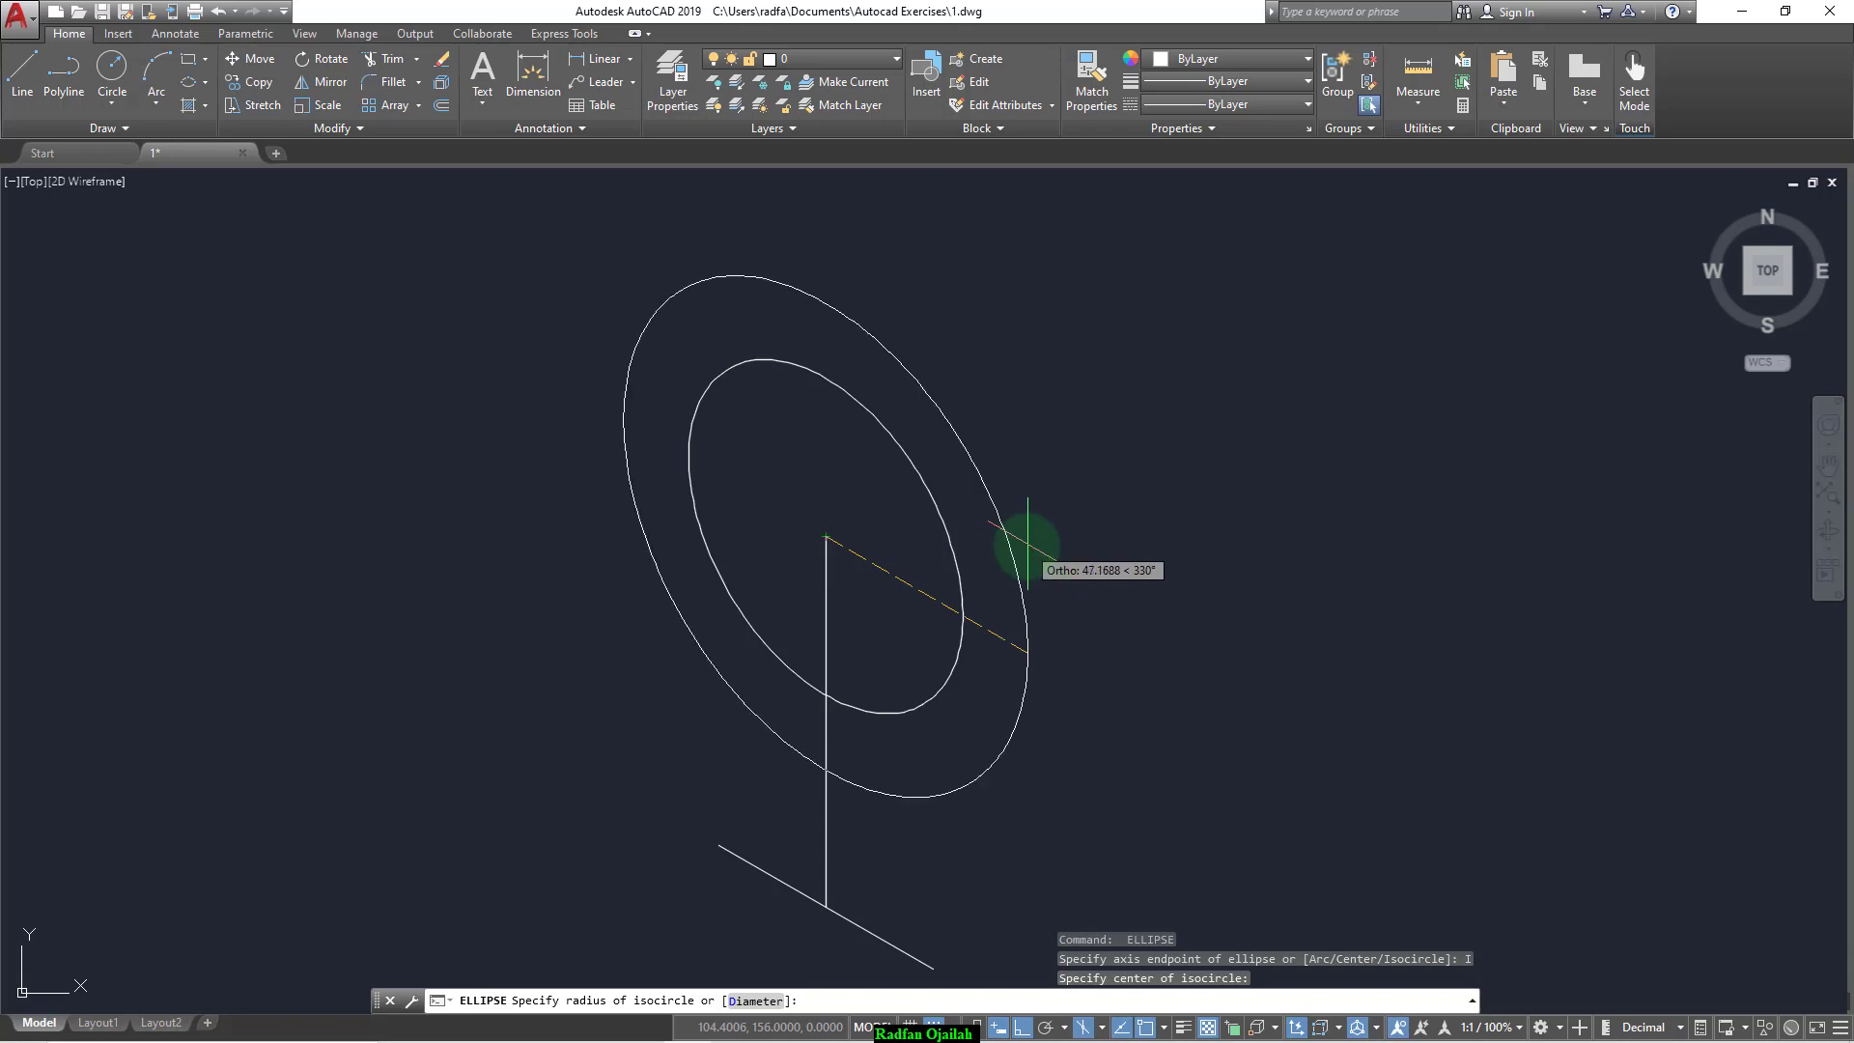
type("d")
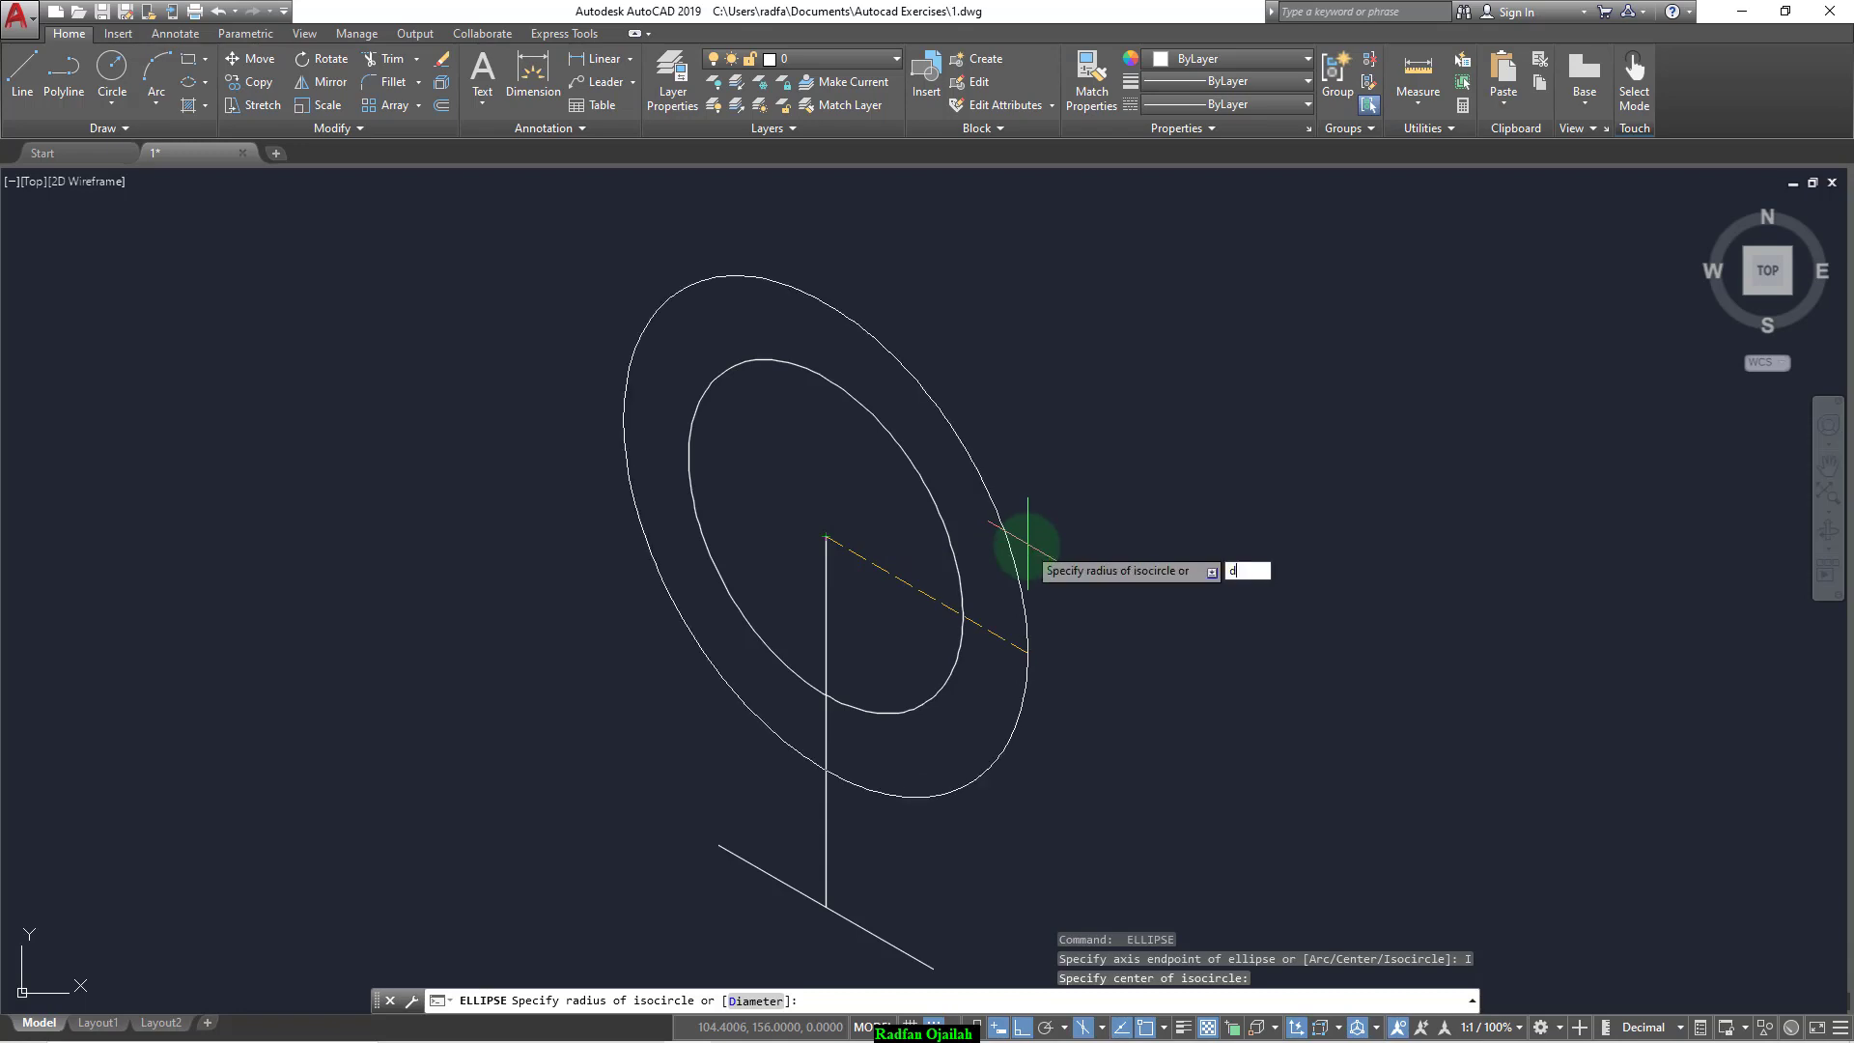
key("Return")
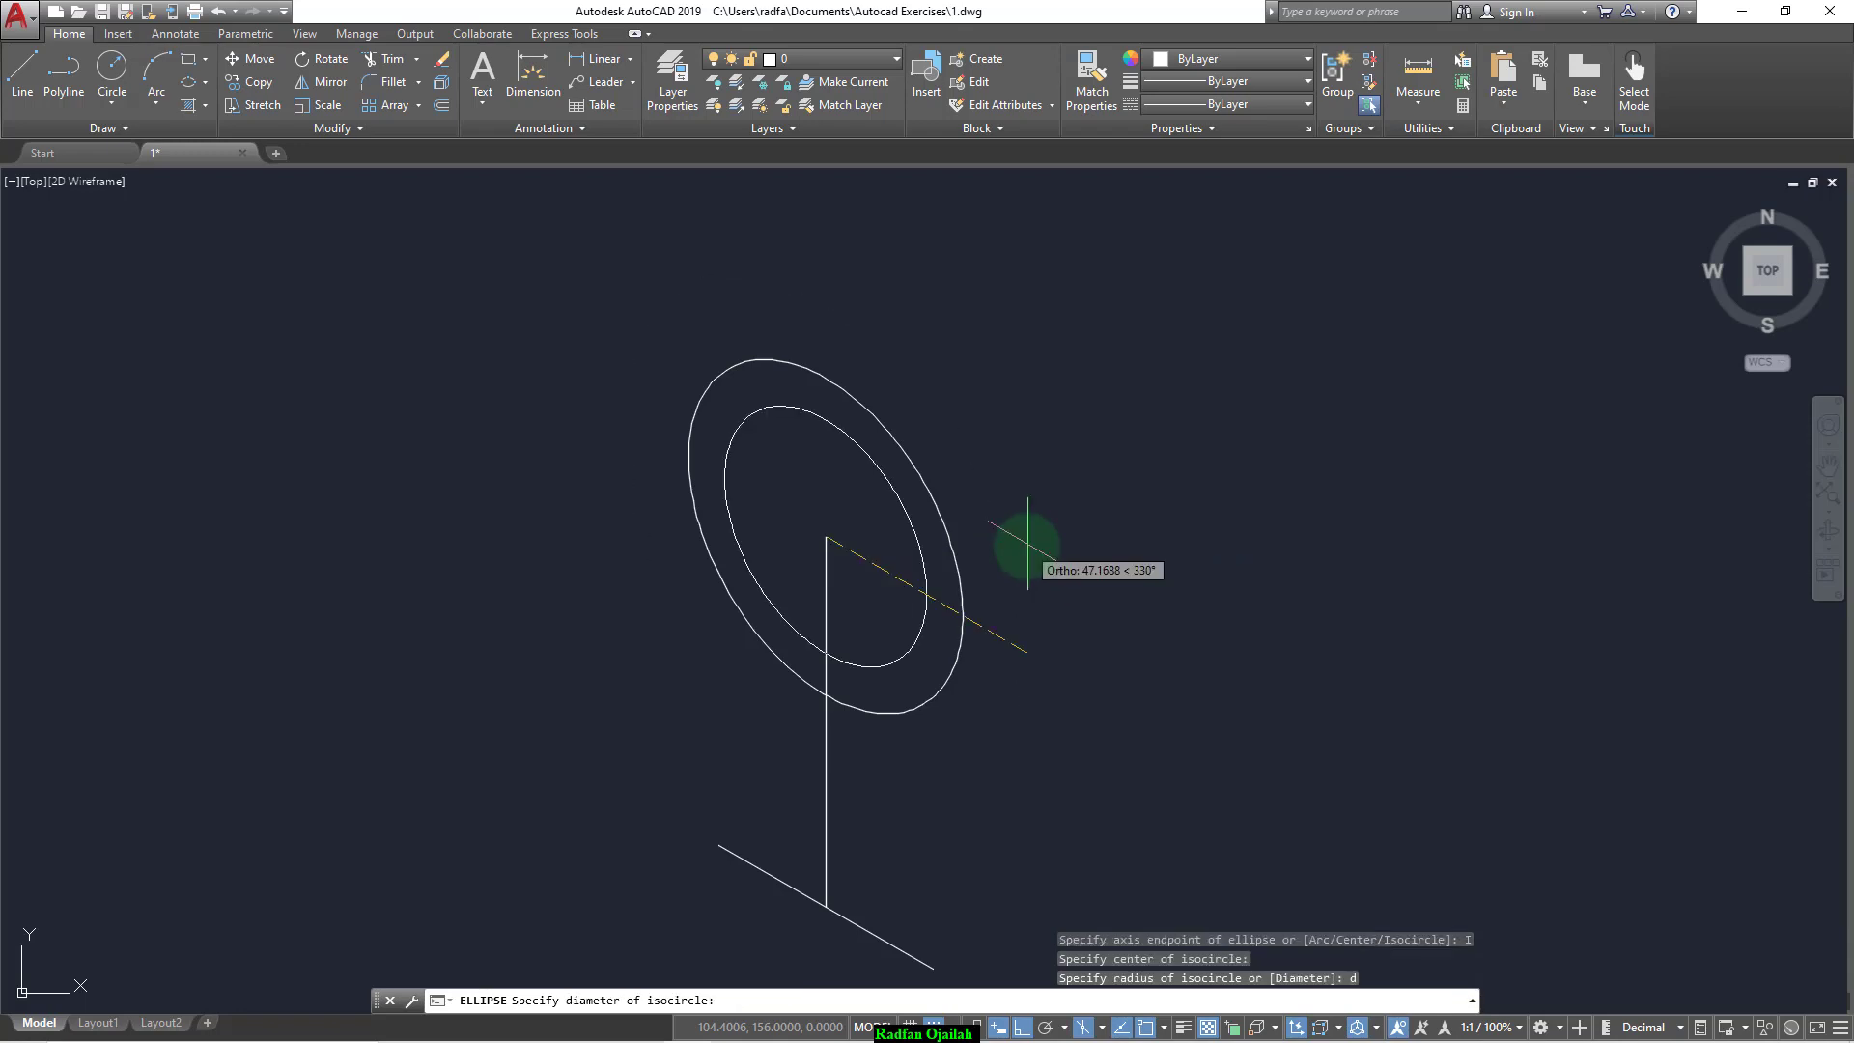
type("100")
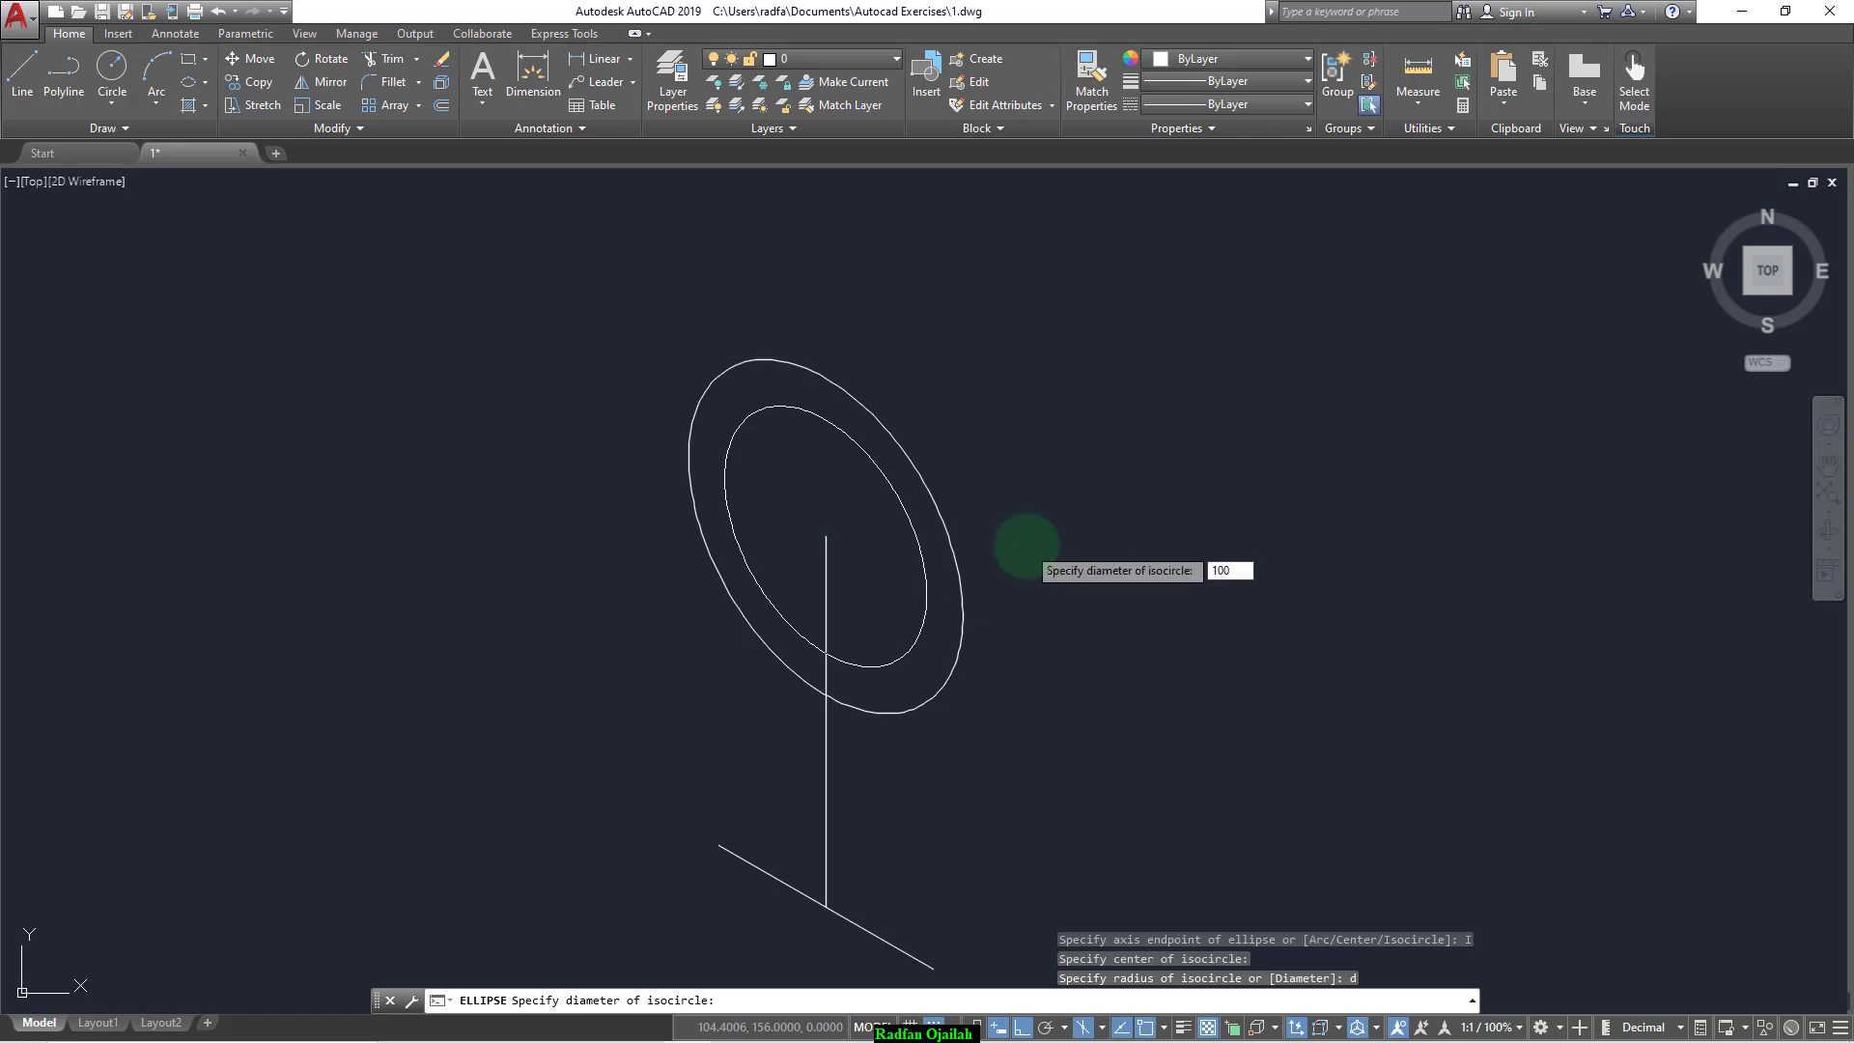
key("Return")
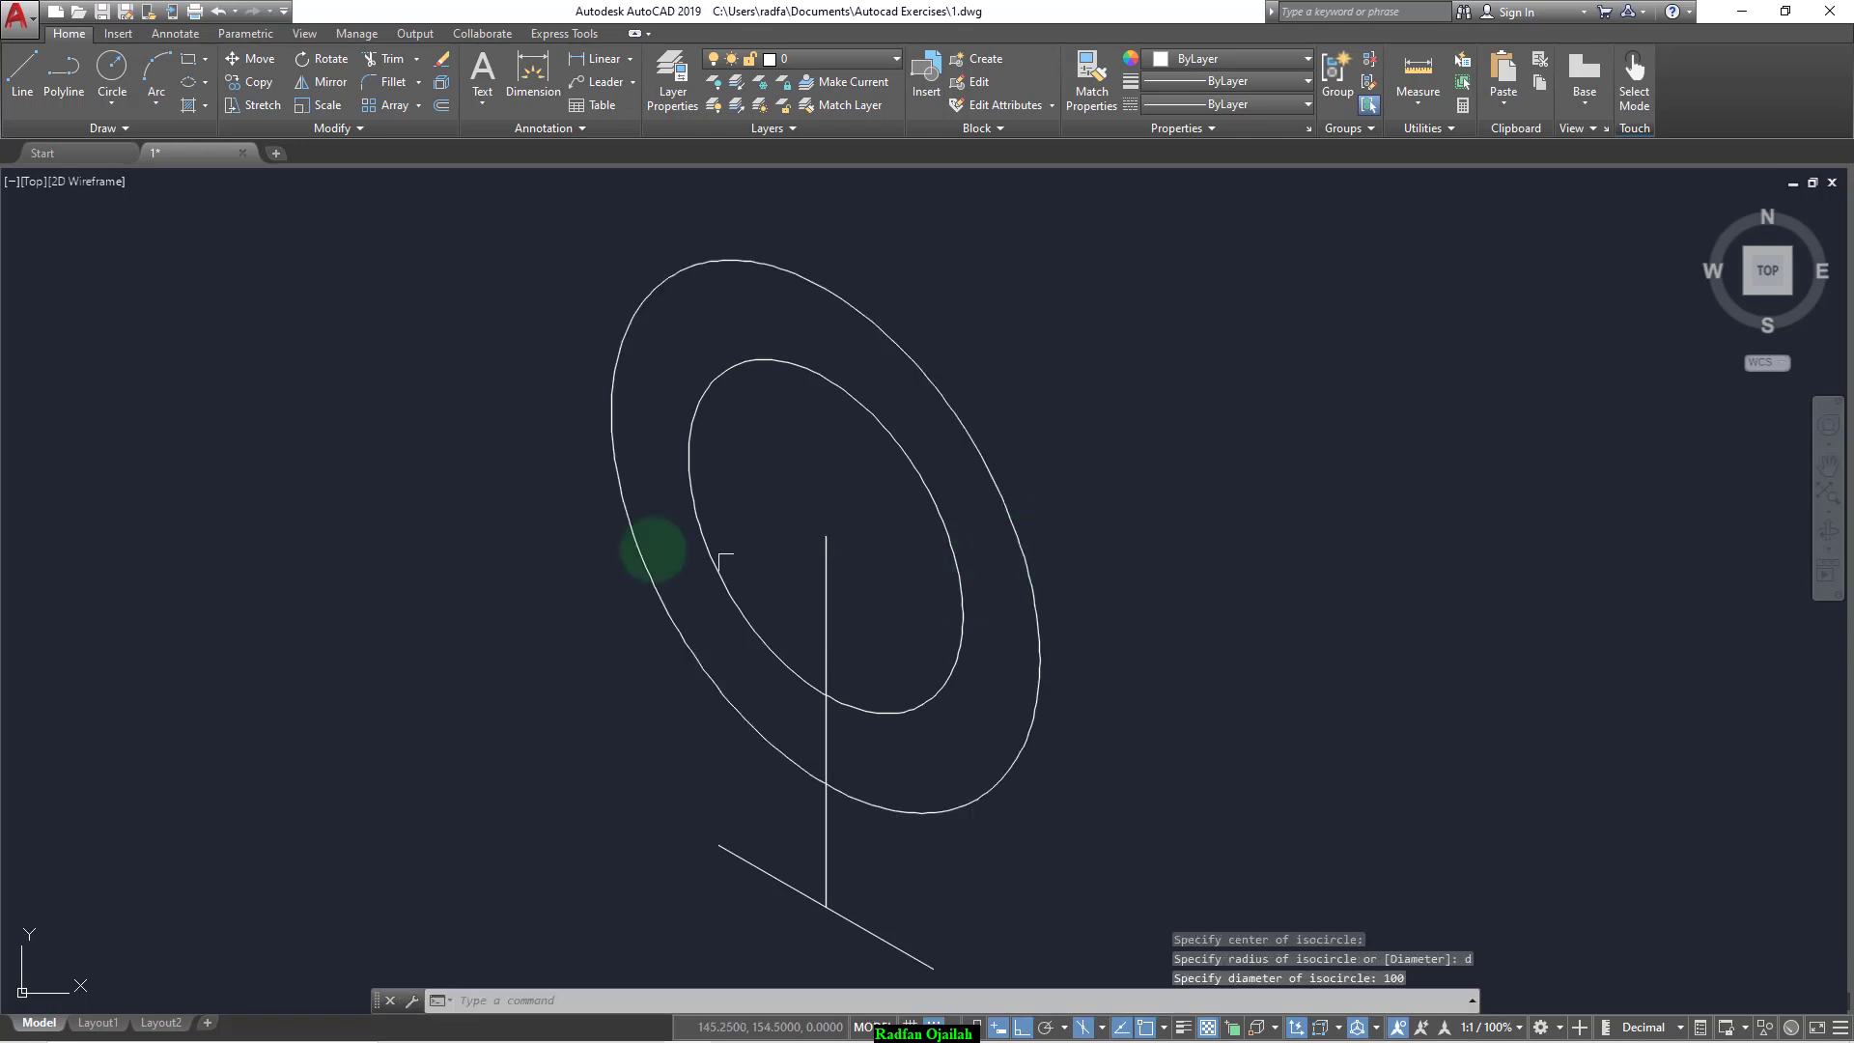
Step: Draw a 100-unit line at 330° from the common centre of the two isocircles
scroll(491, 517, "down", 2)
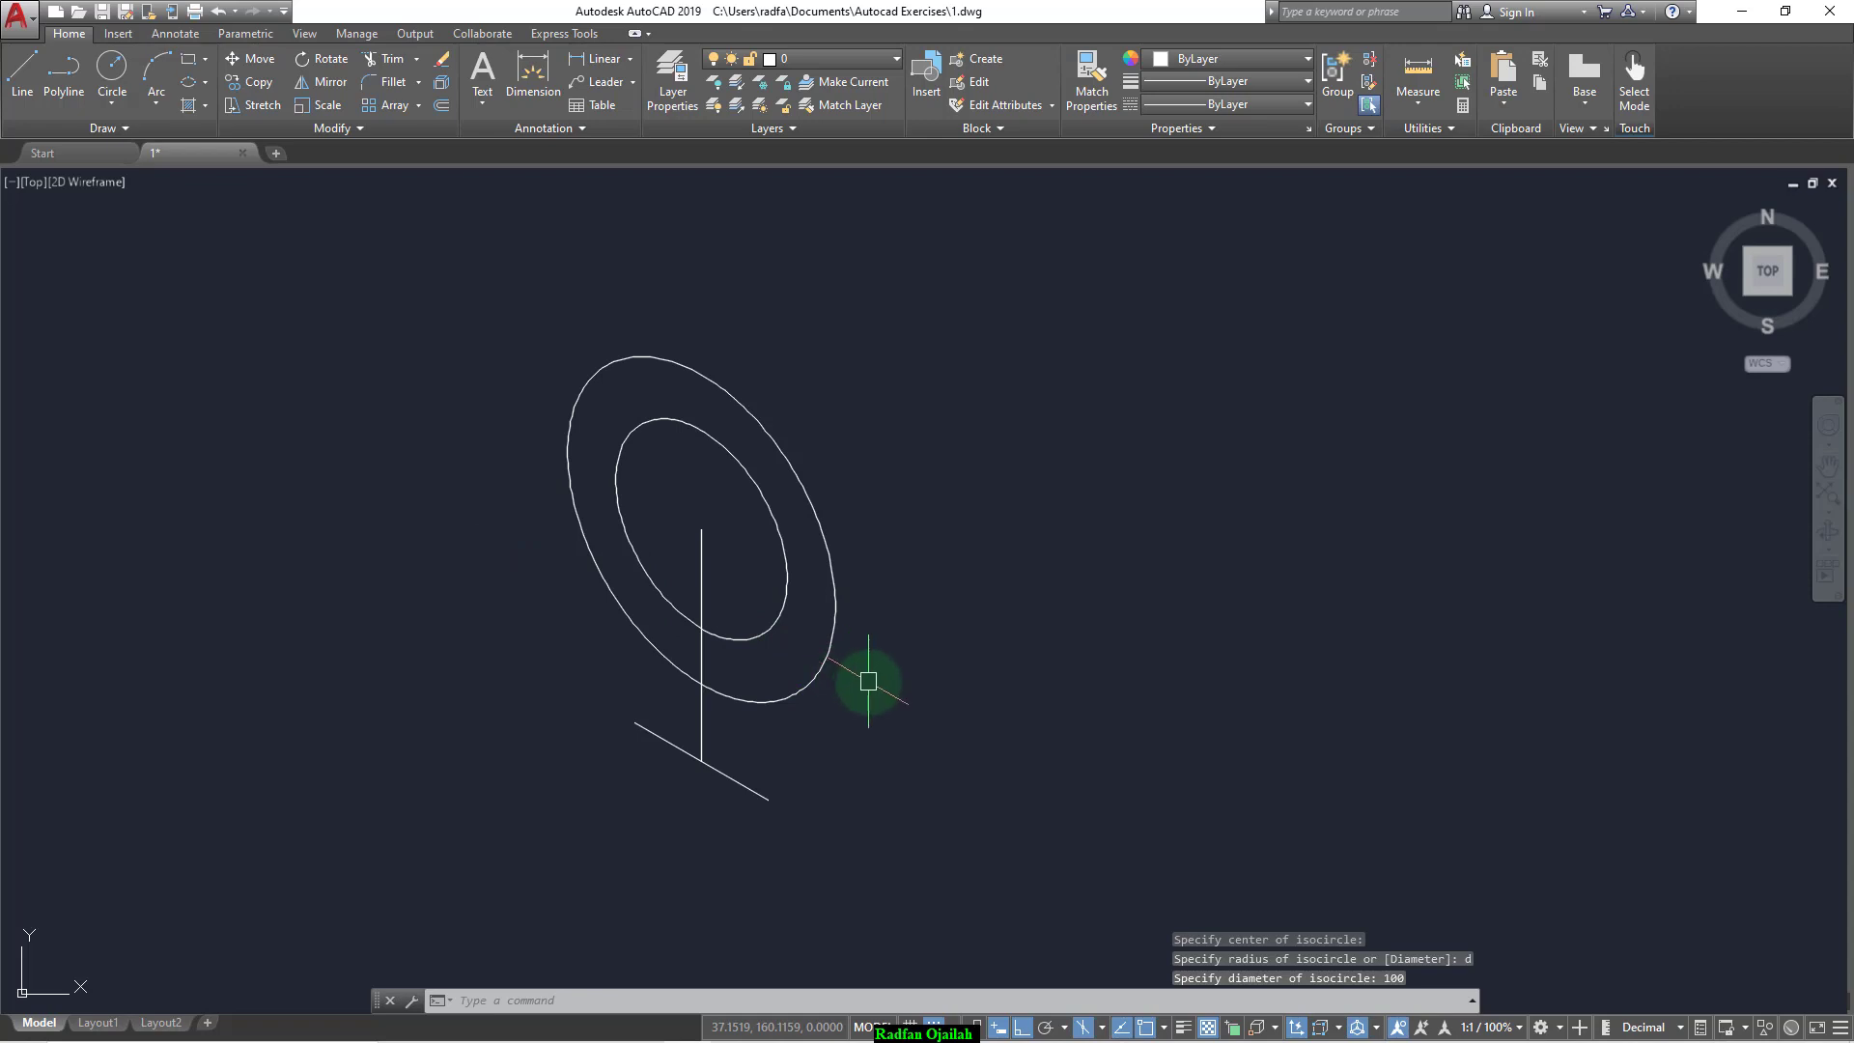
type("l")
key("Return")
left_click(699, 530)
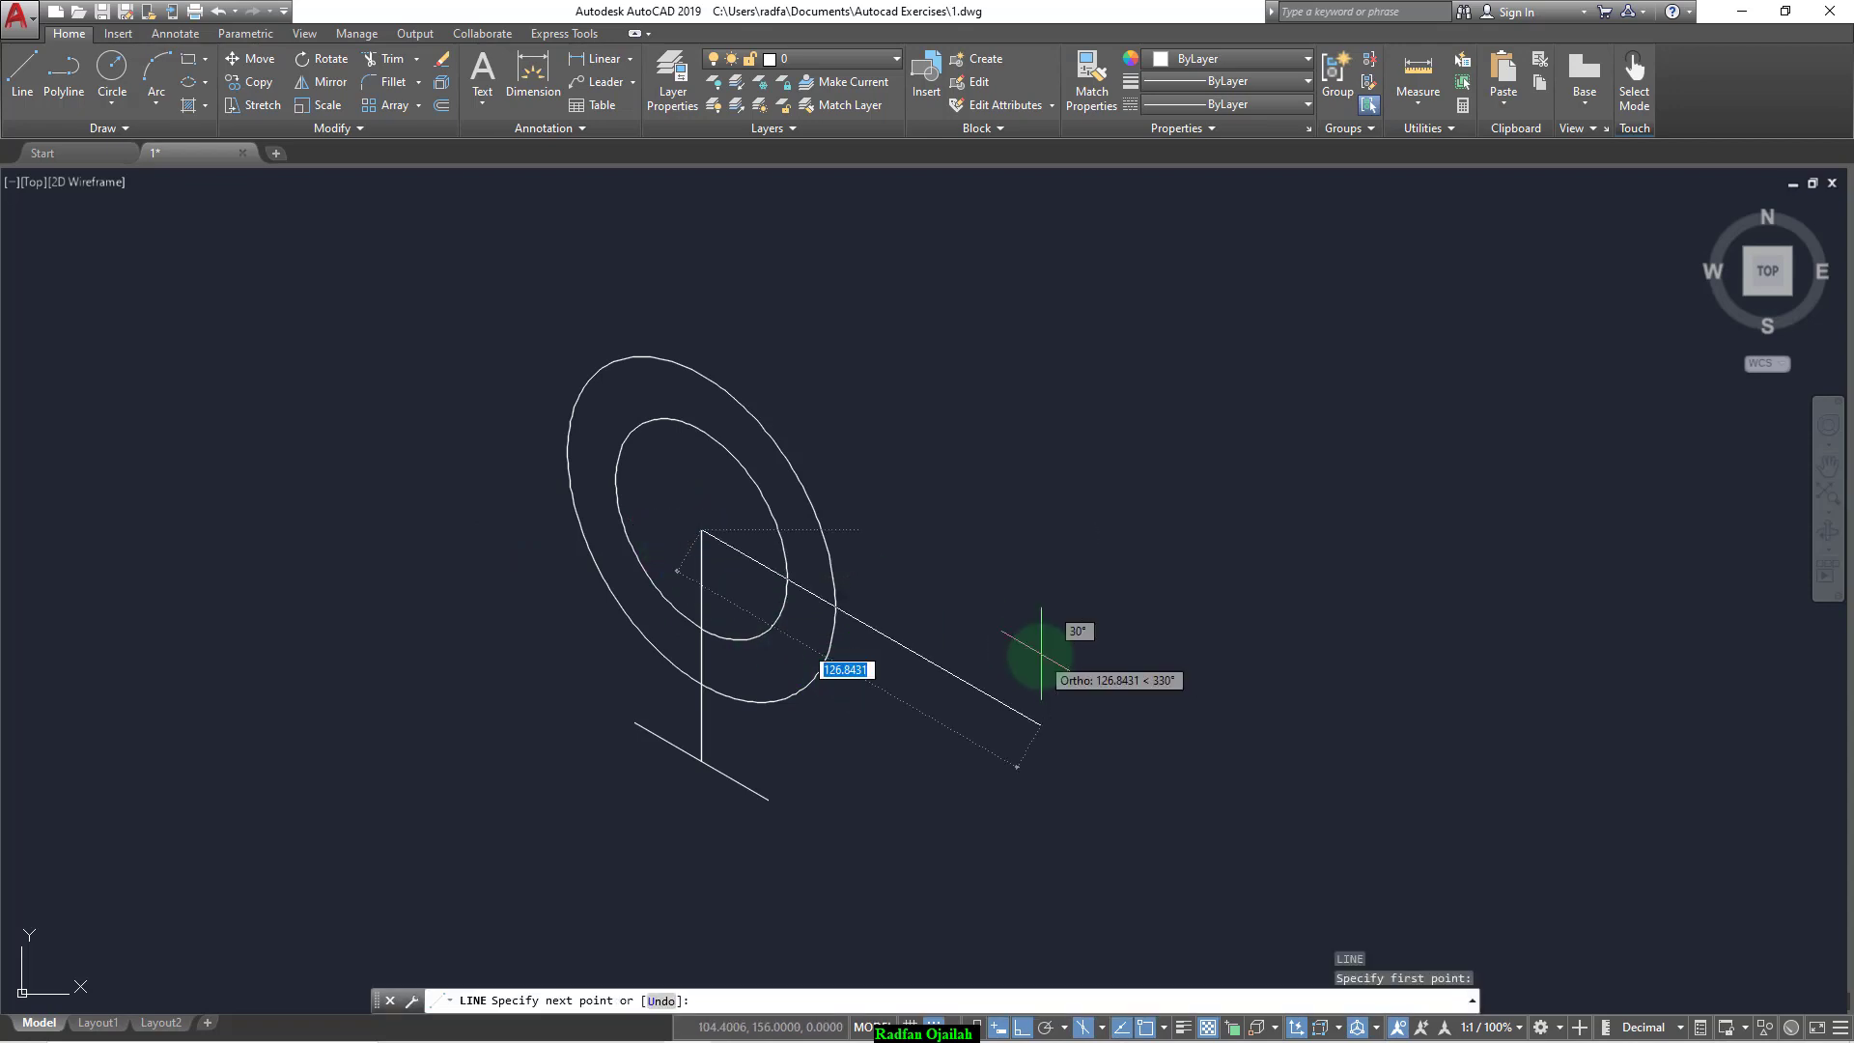
type("100")
key("Return")
key("Escape")
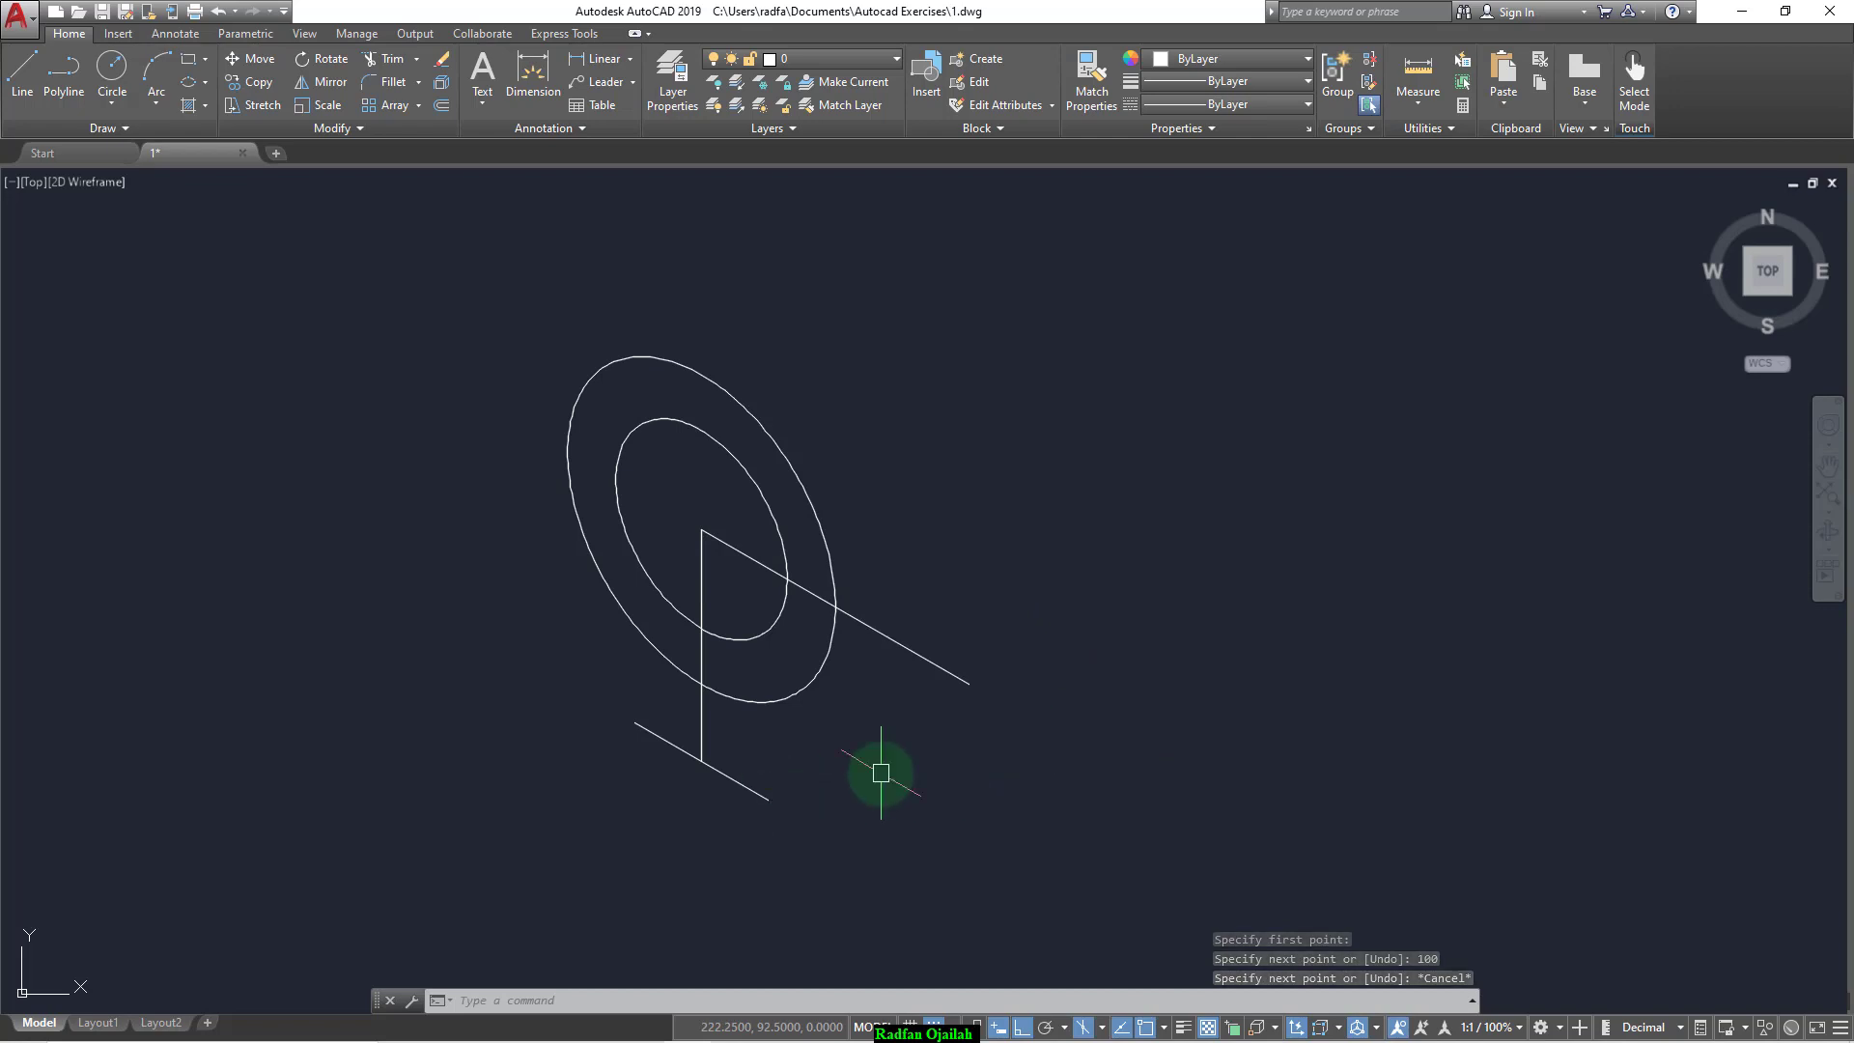
Step: Draw an isocircle of diameter 25 centred on the free end of the 100-unit line
scroll(1025, 685, "up", 2)
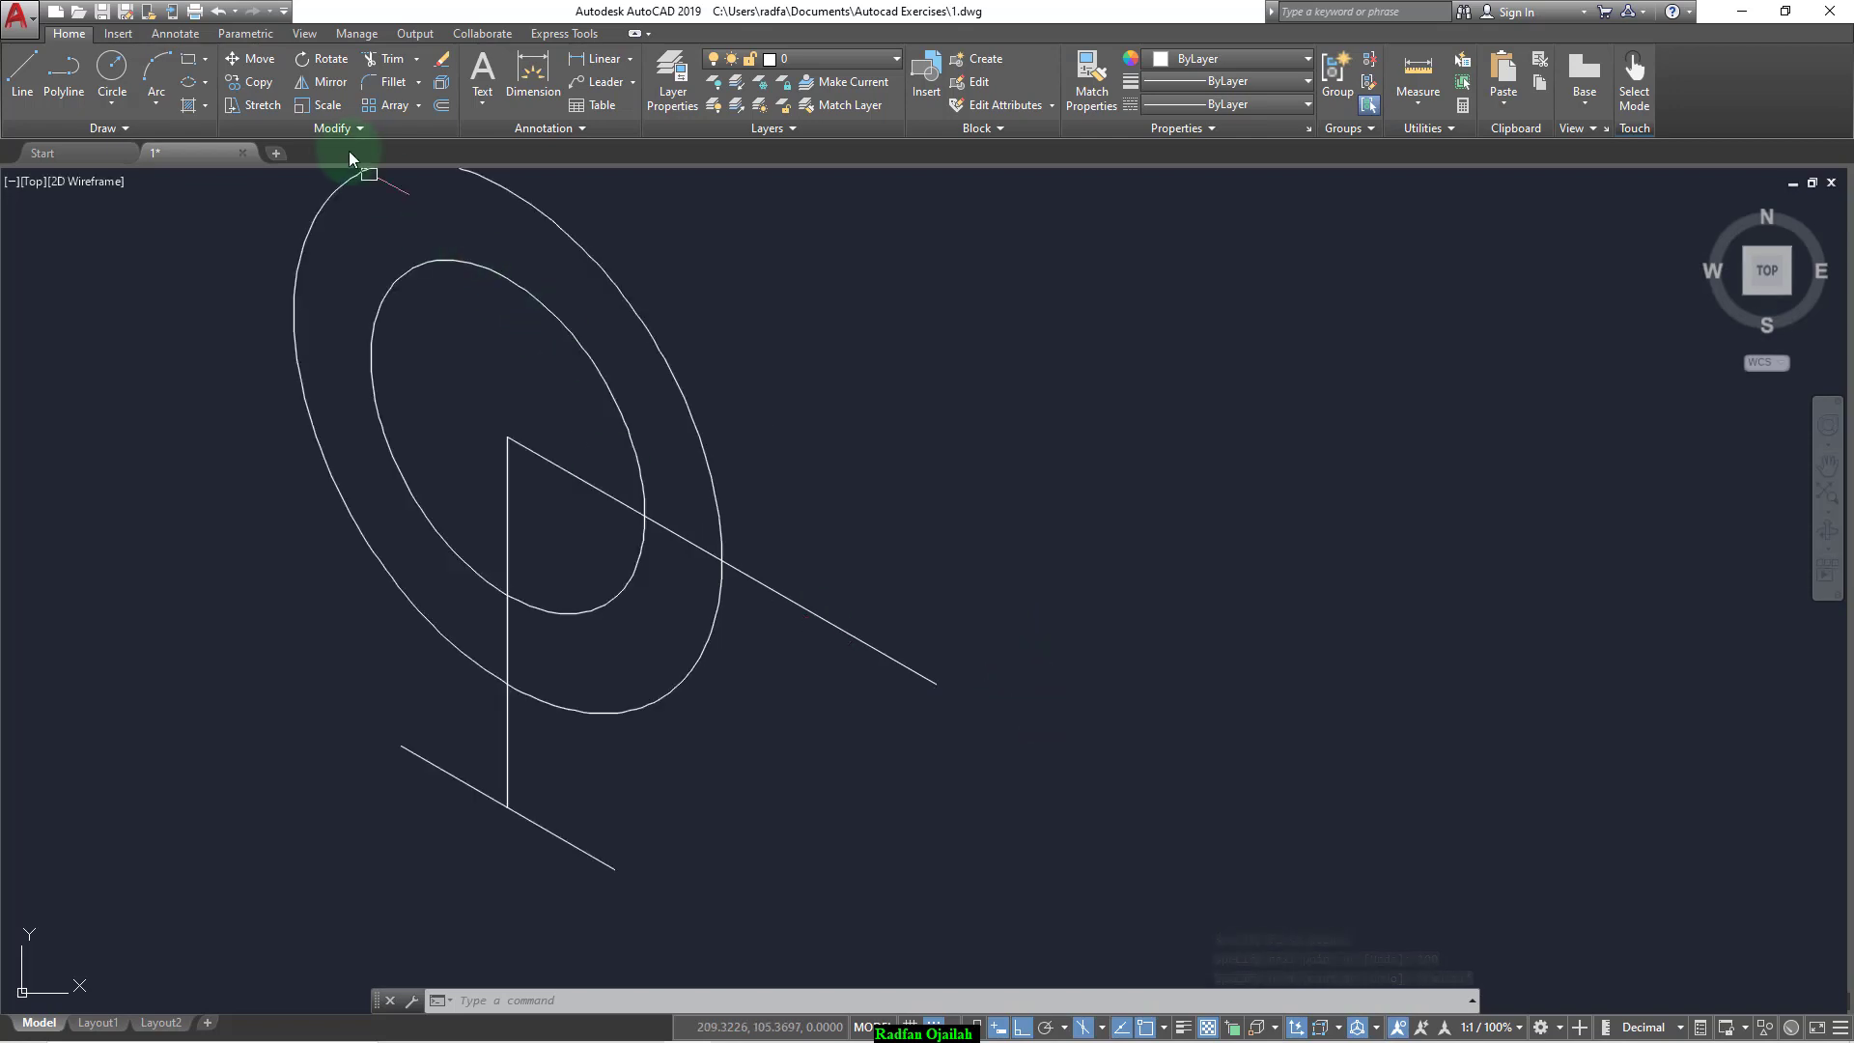
left_click(206, 81)
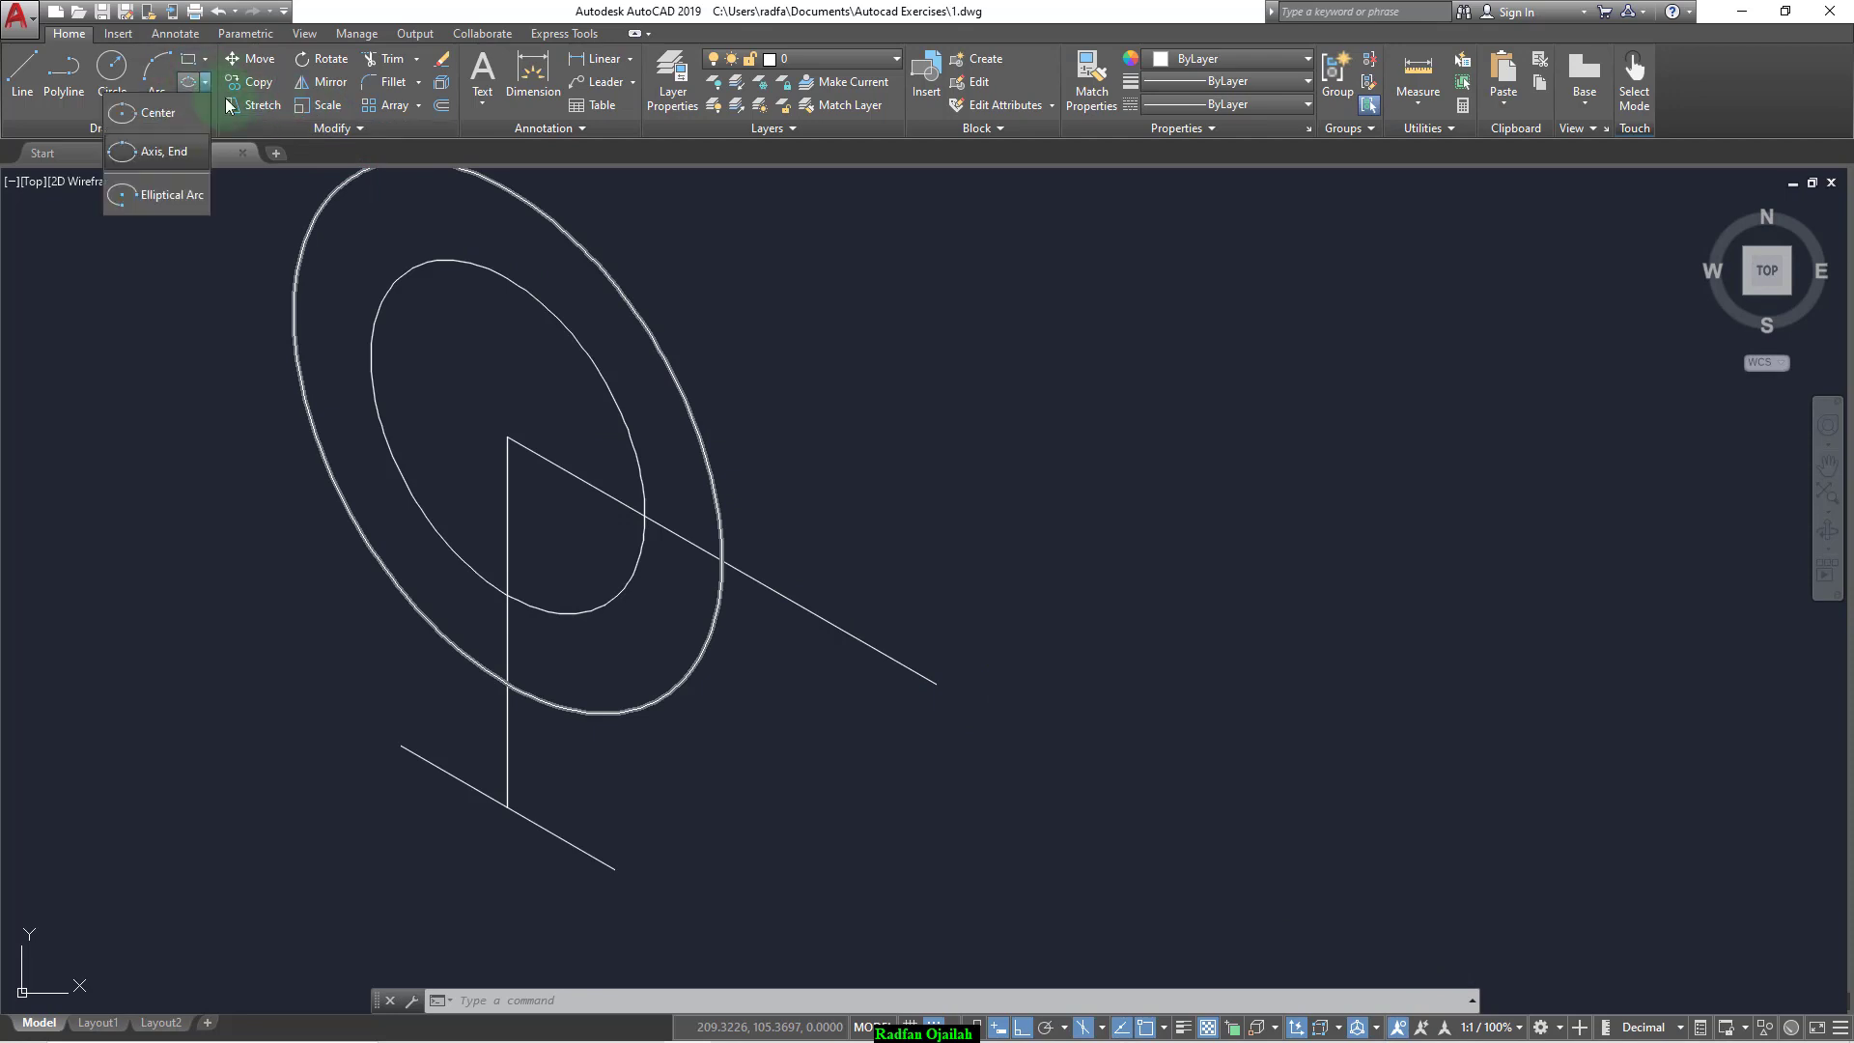
left_click(184, 153)
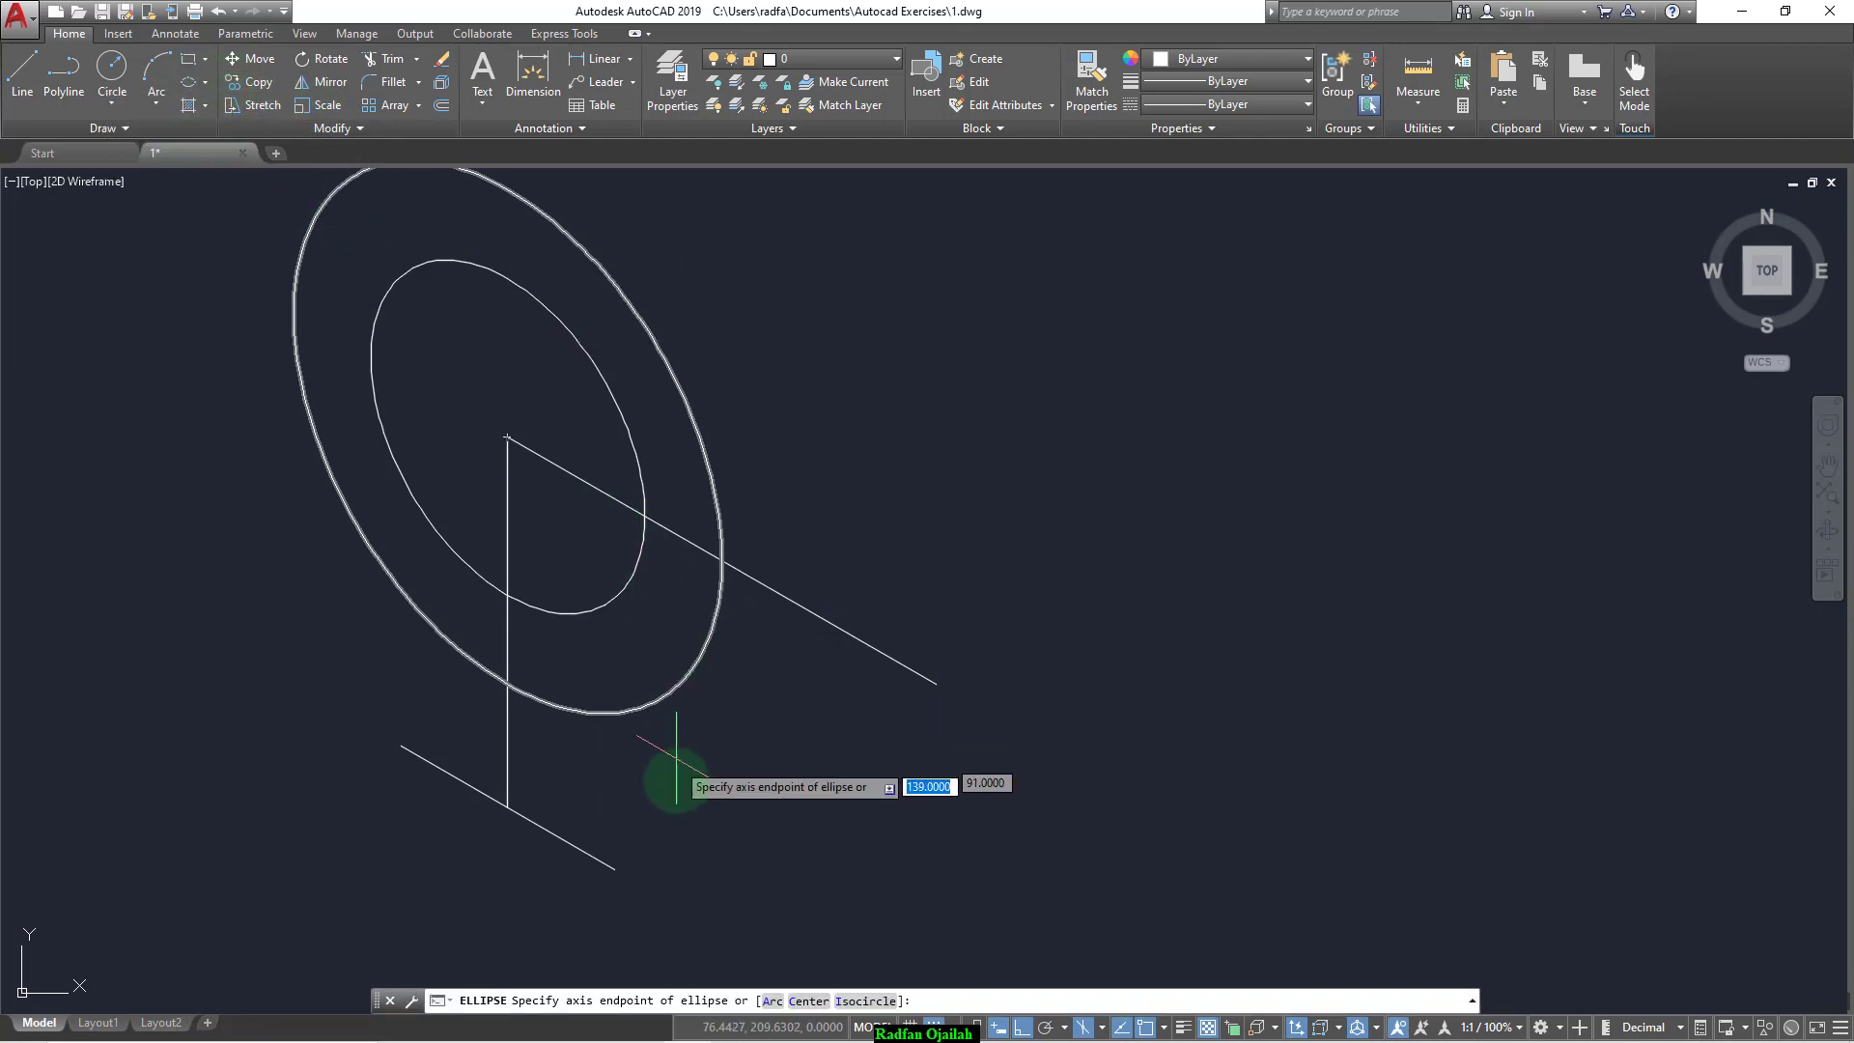
left_click(866, 1000)
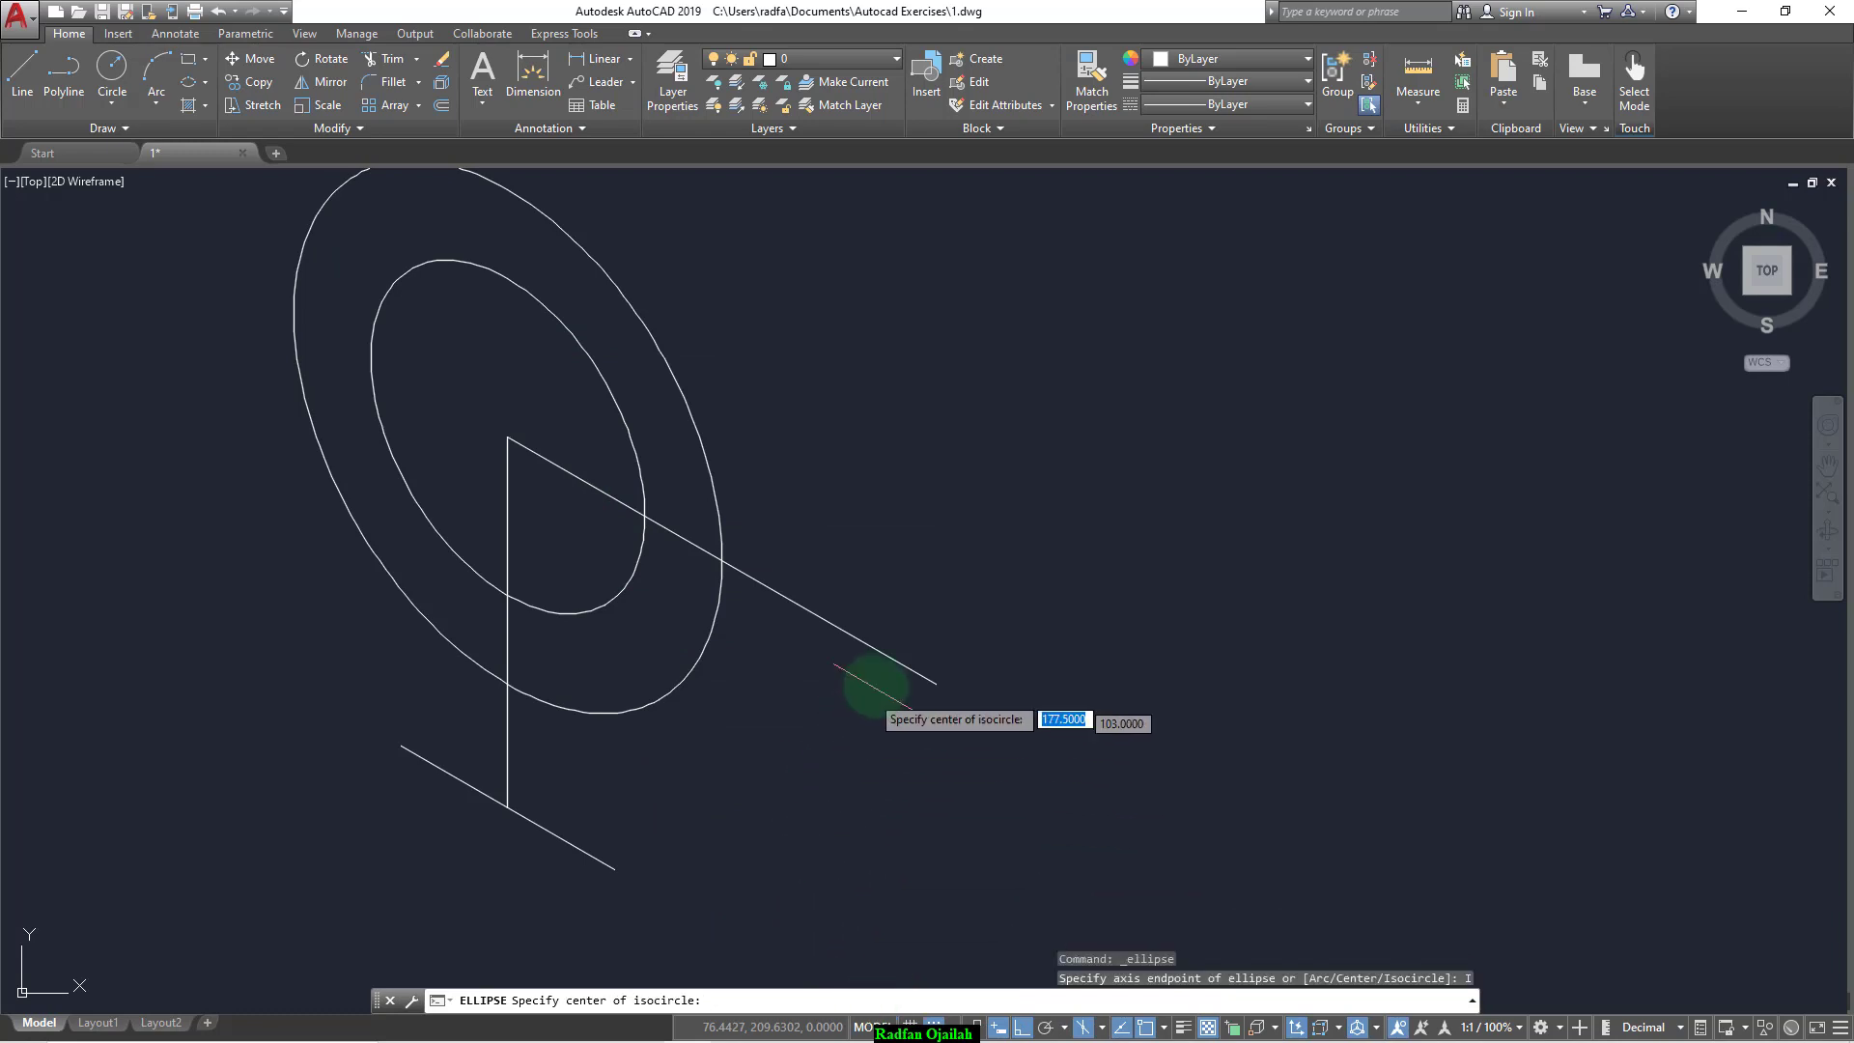
left_click(937, 683)
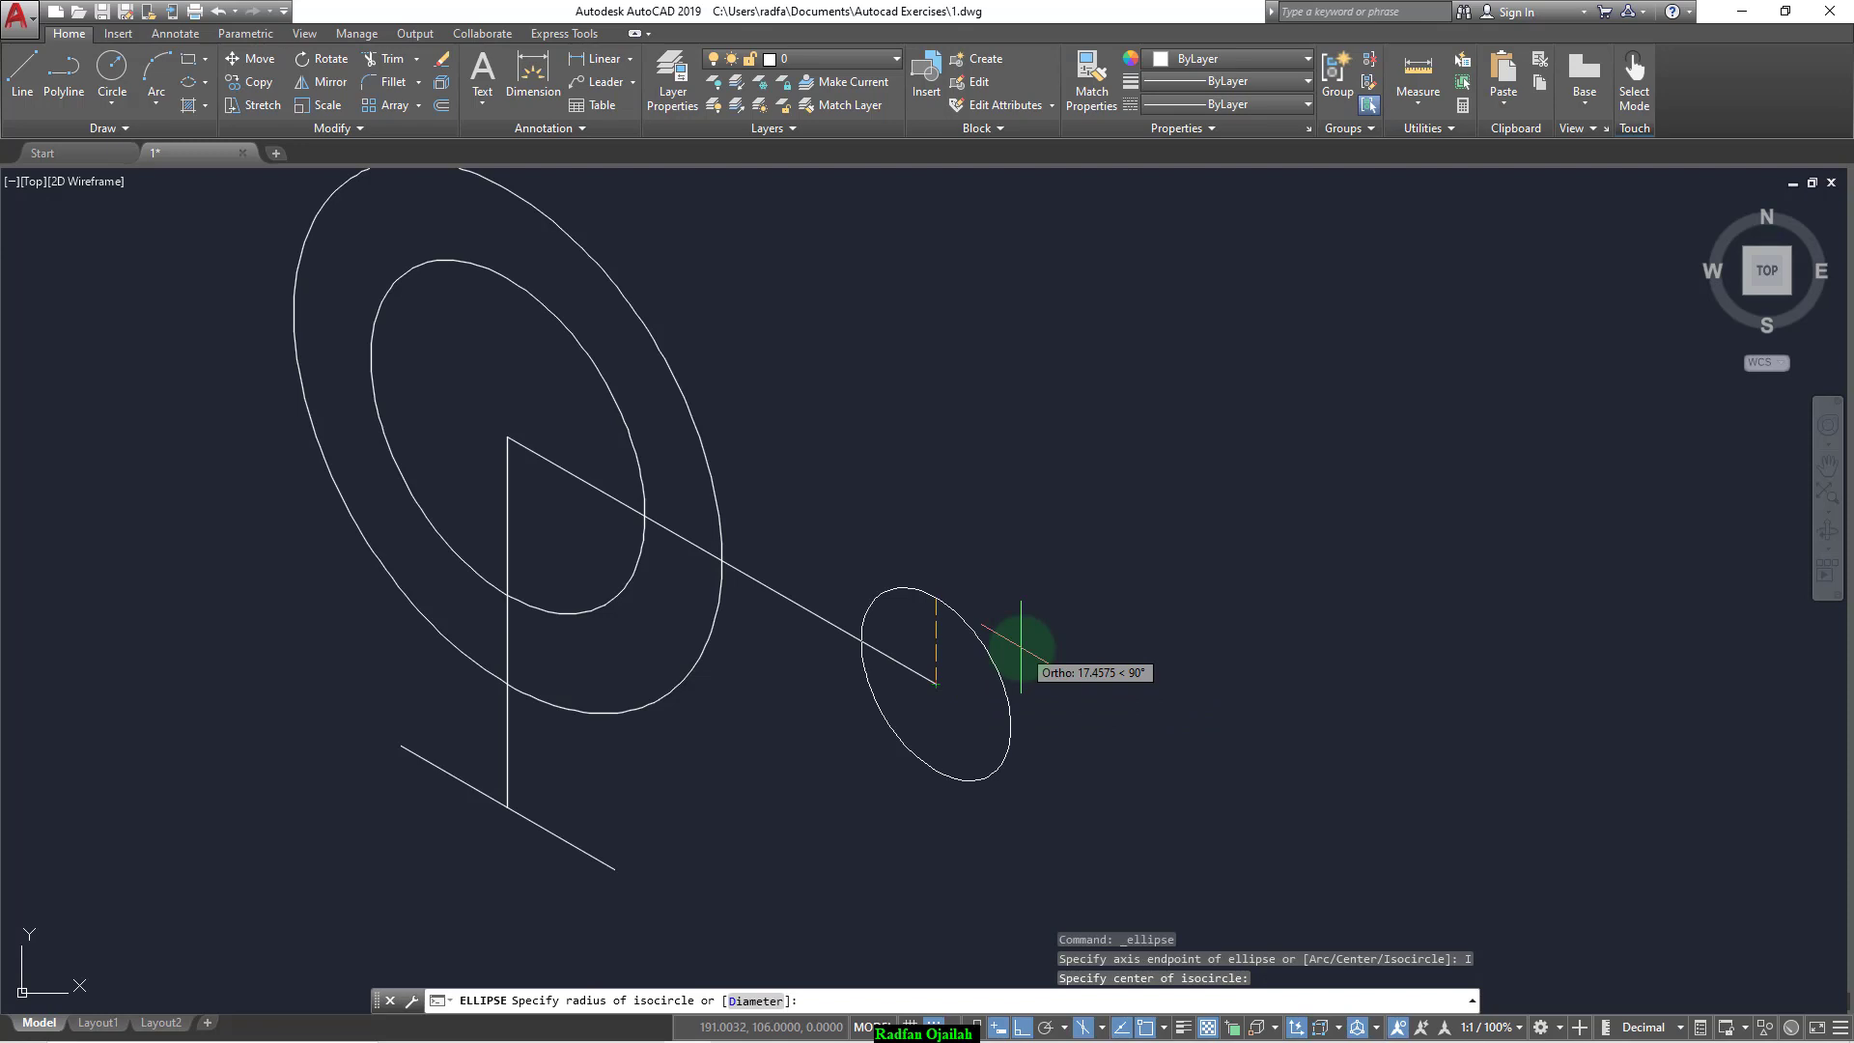
type("d")
key("Return")
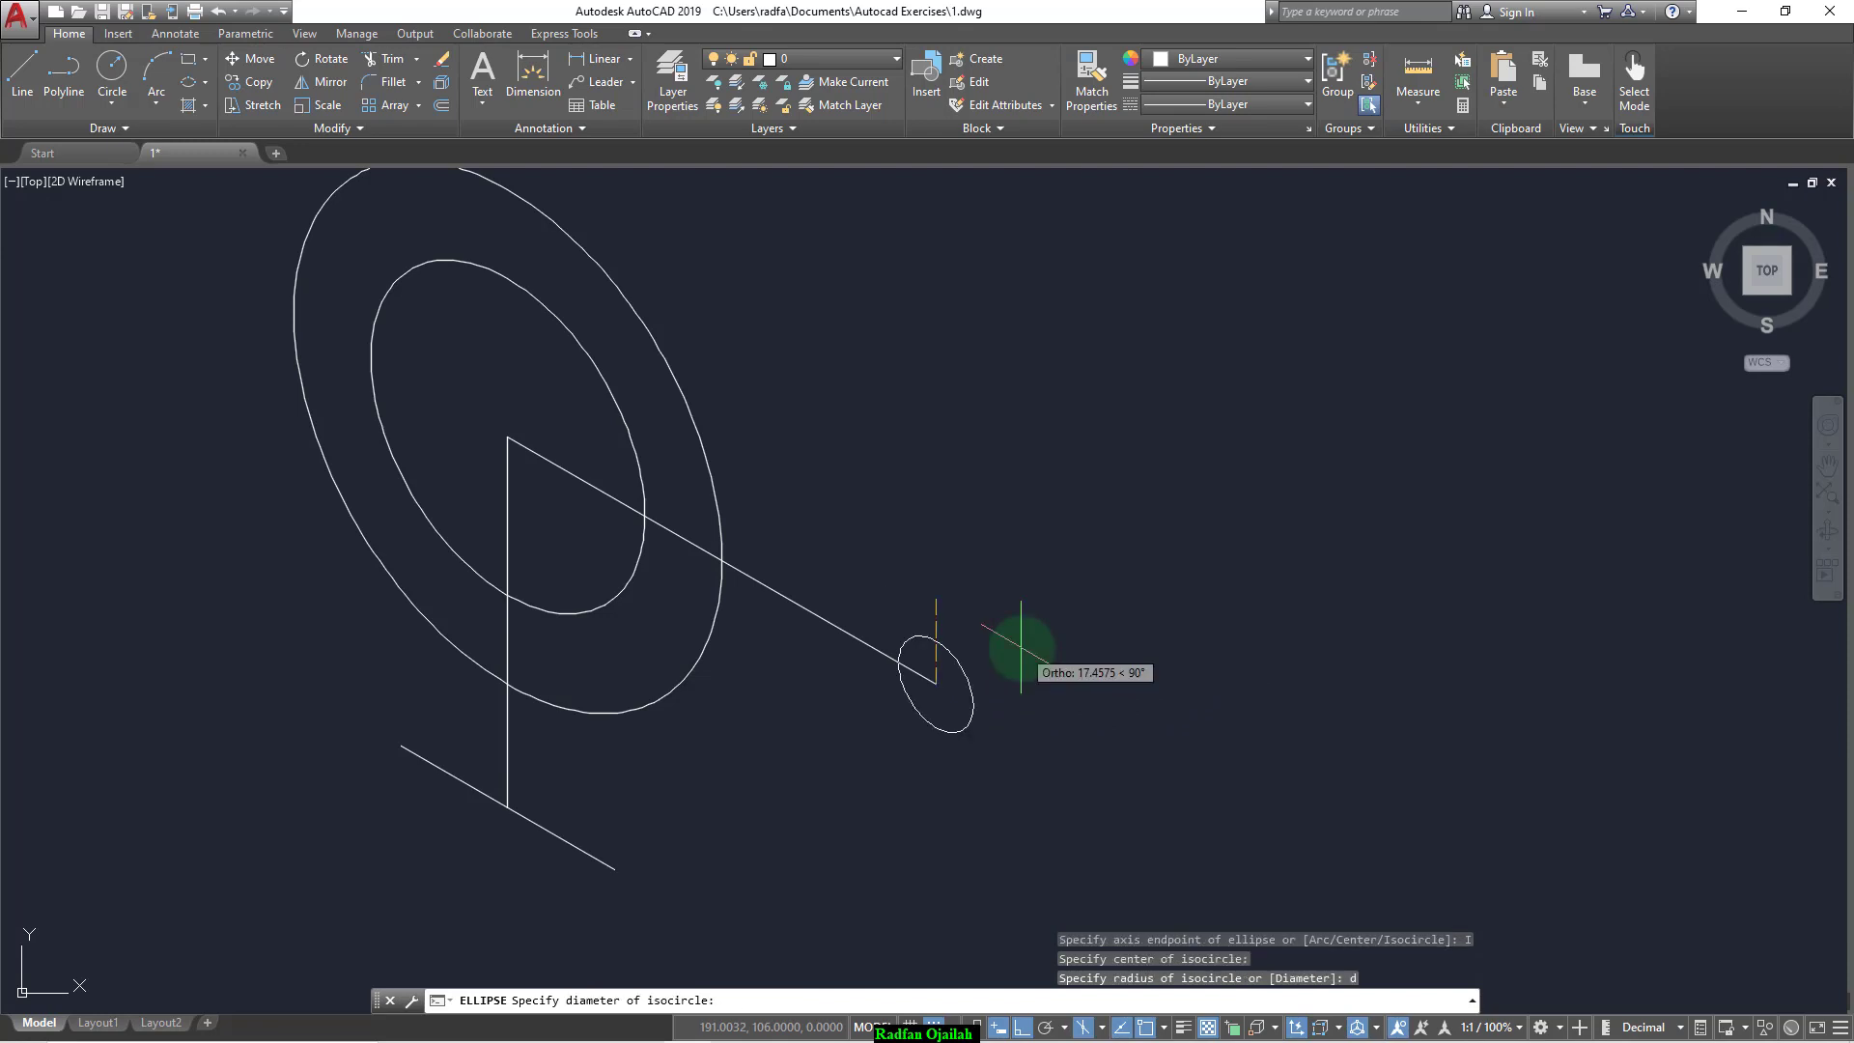
type("2")
key("Return")
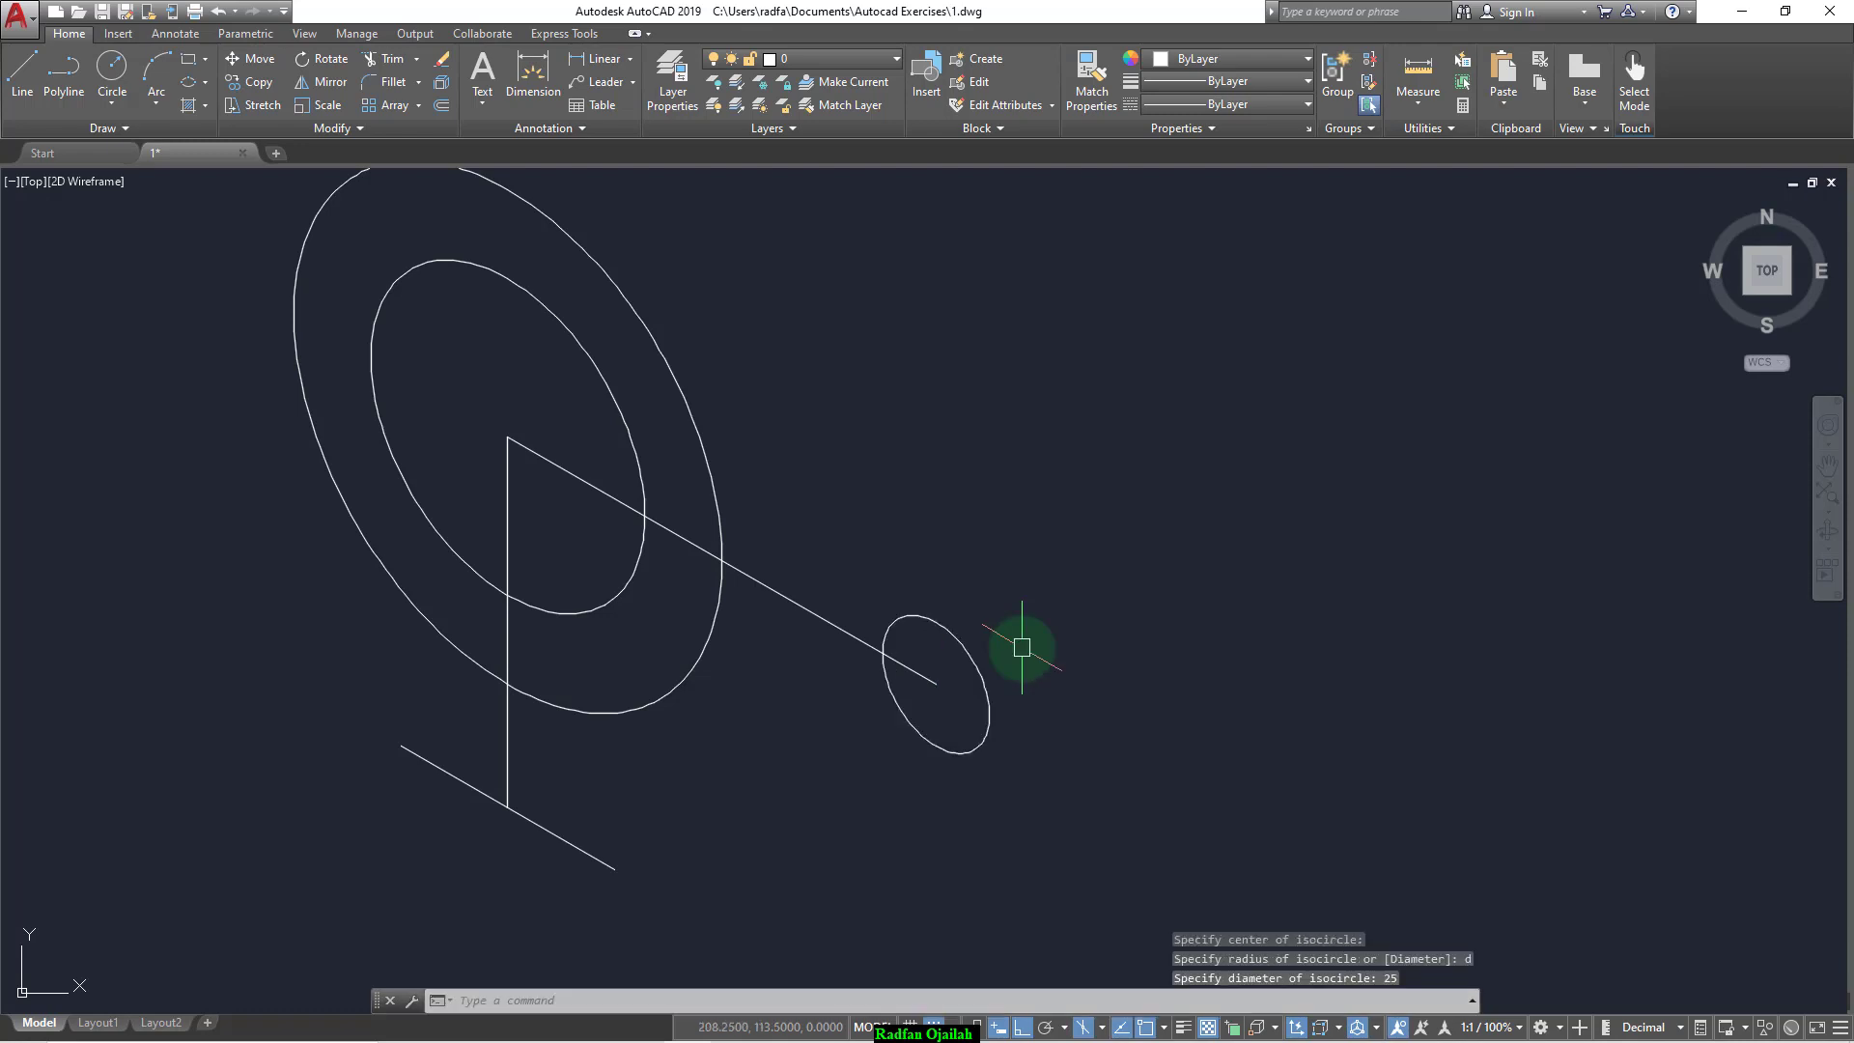
Step: Draw a concentric isocircle of diameter 50 around the 25-diameter one
key("Return")
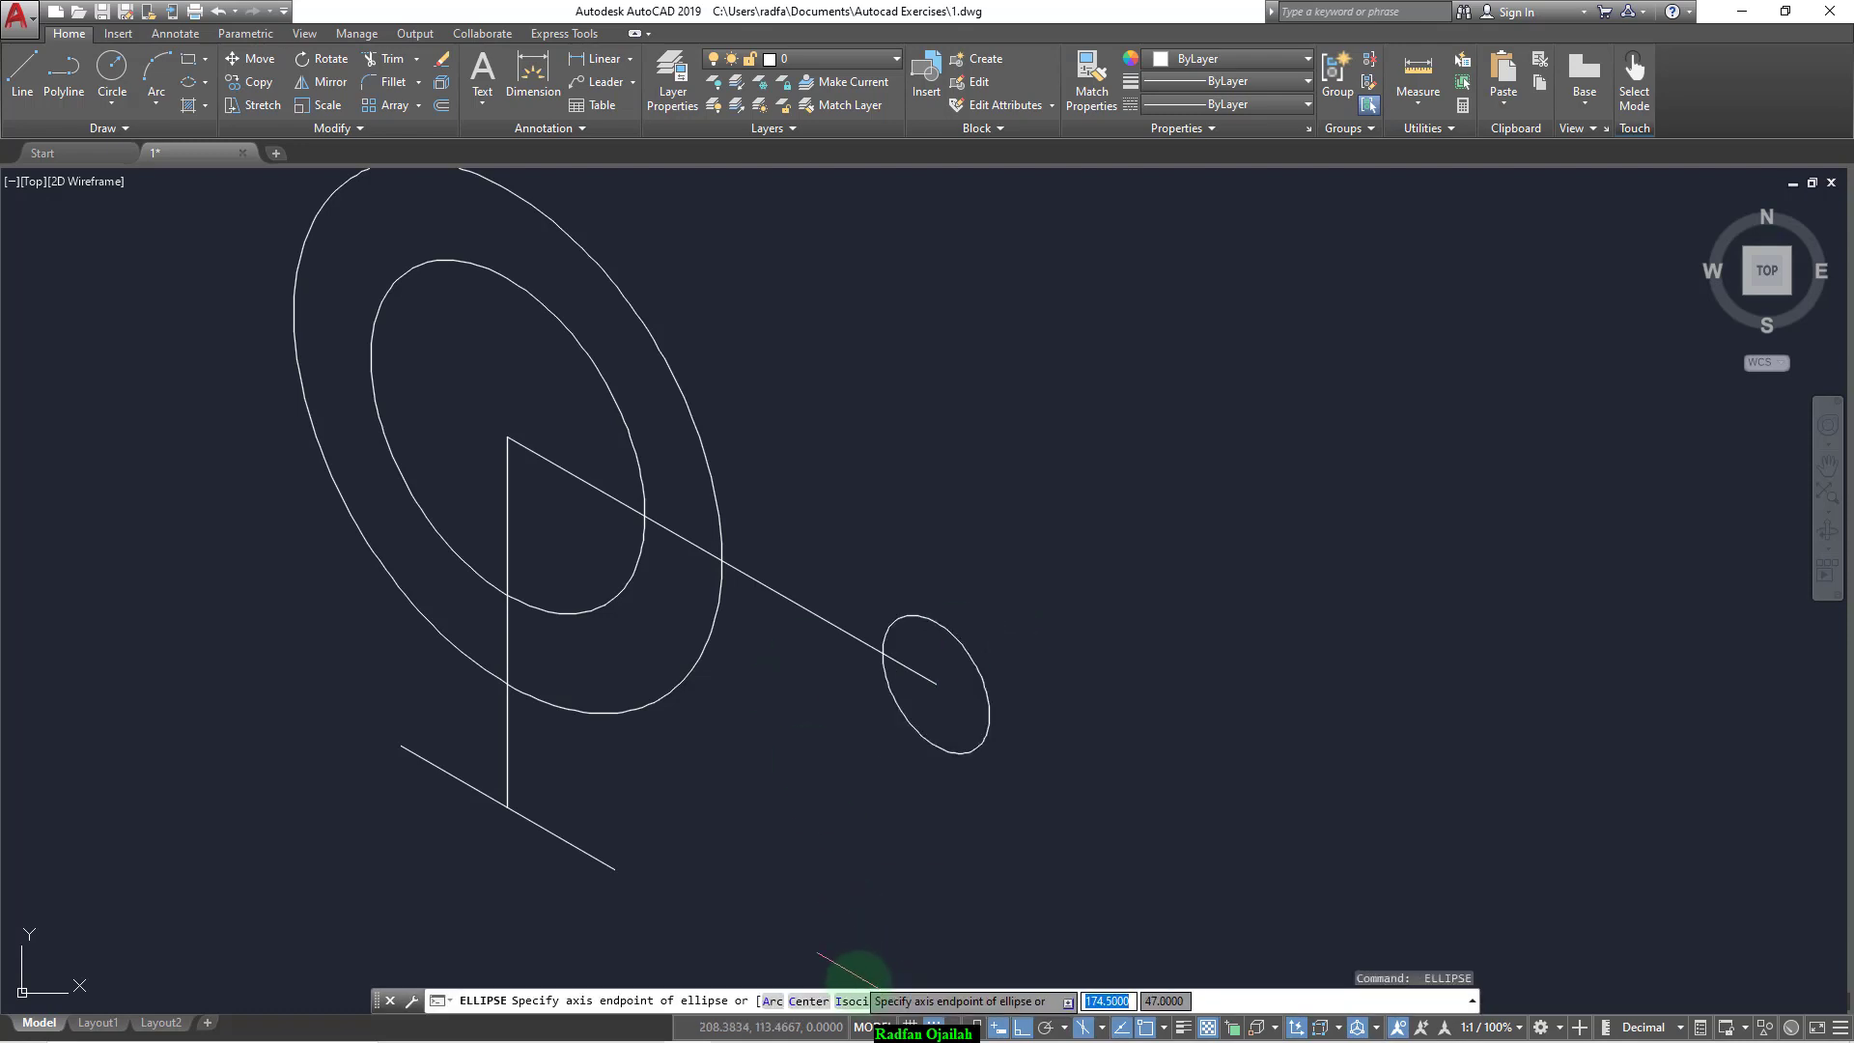
left_click(852, 1000)
left_click(937, 687)
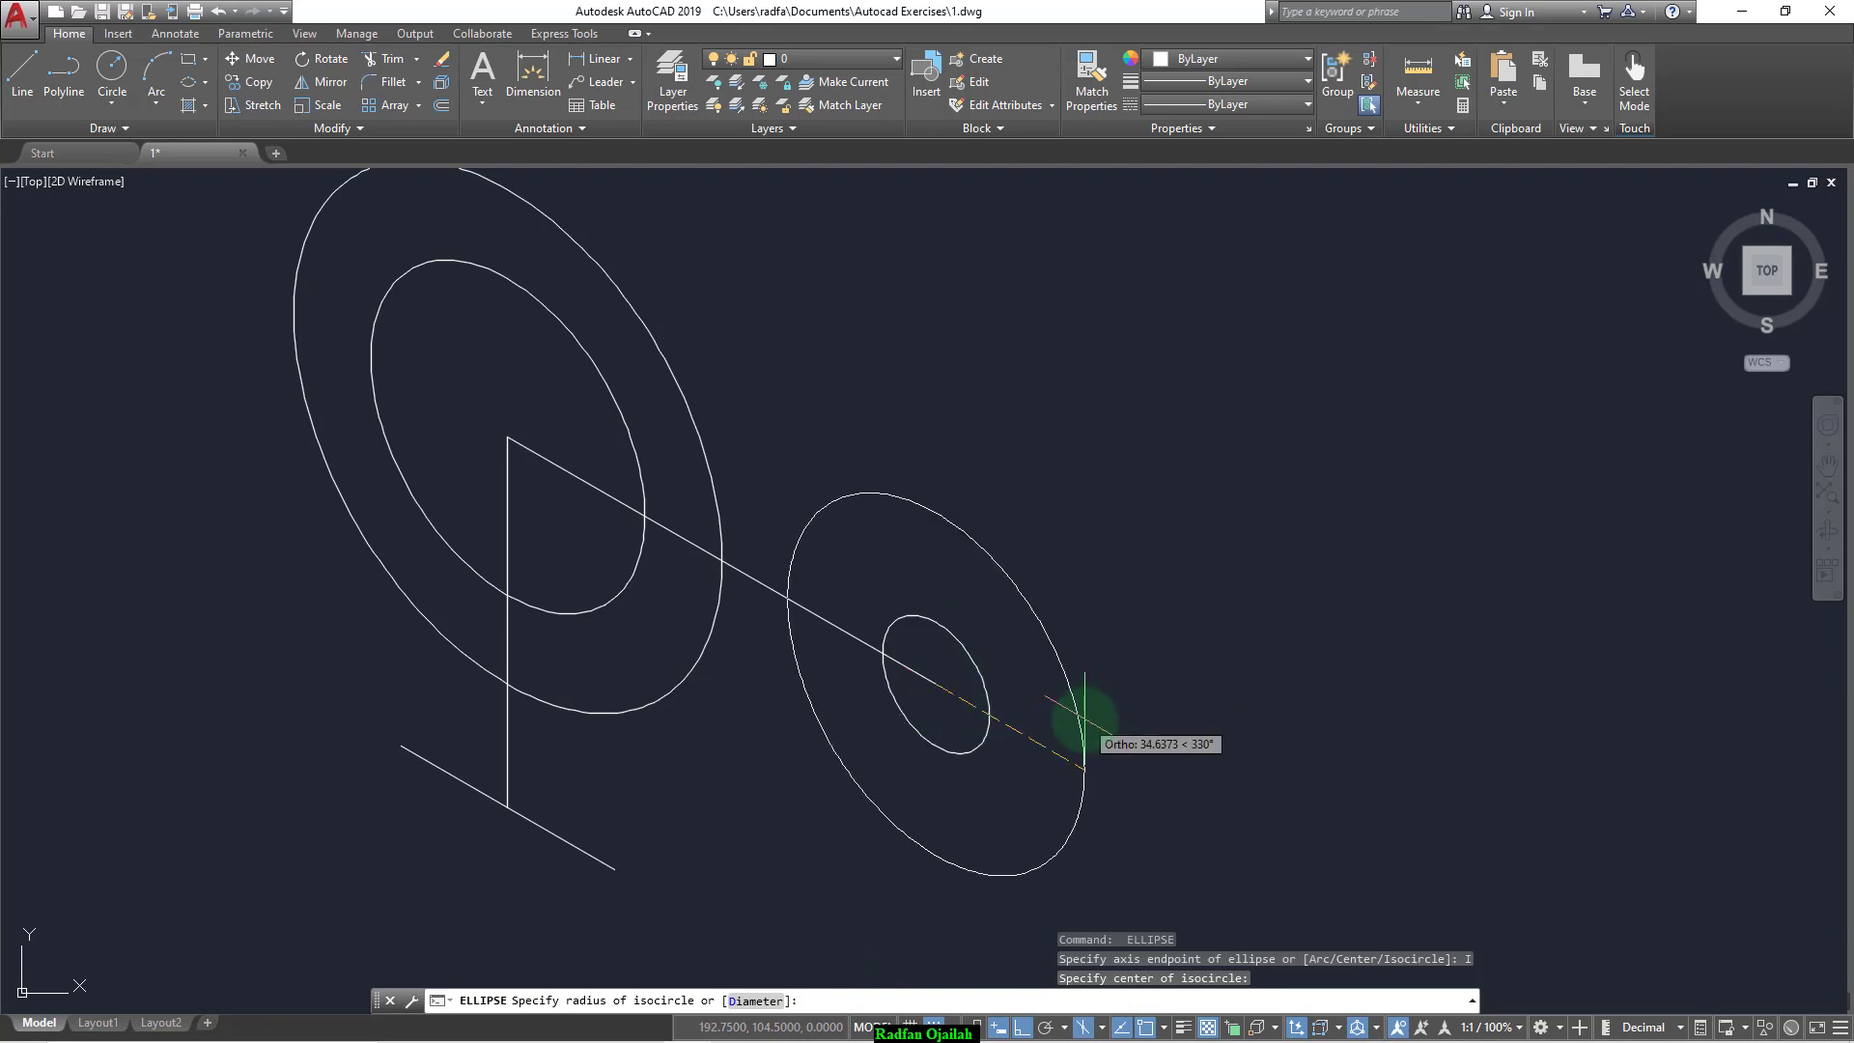
type("d")
key("Return")
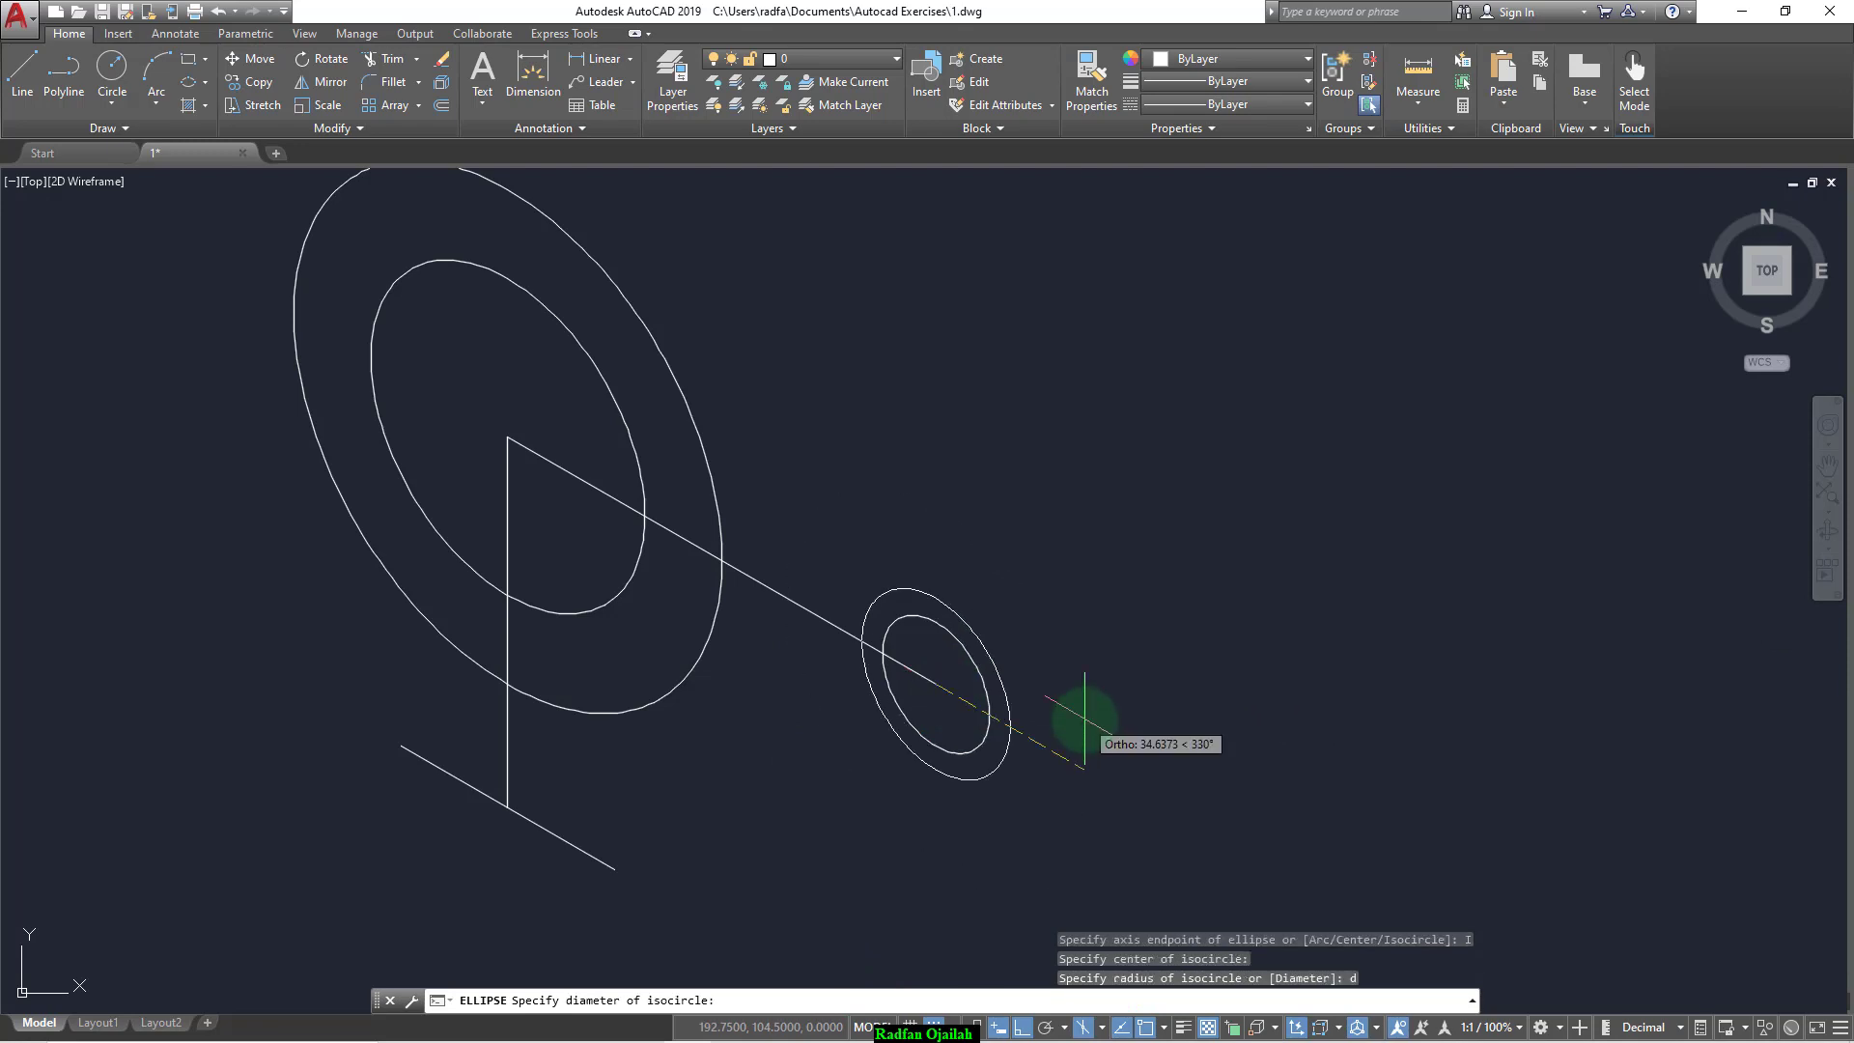
type("50")
key("Return")
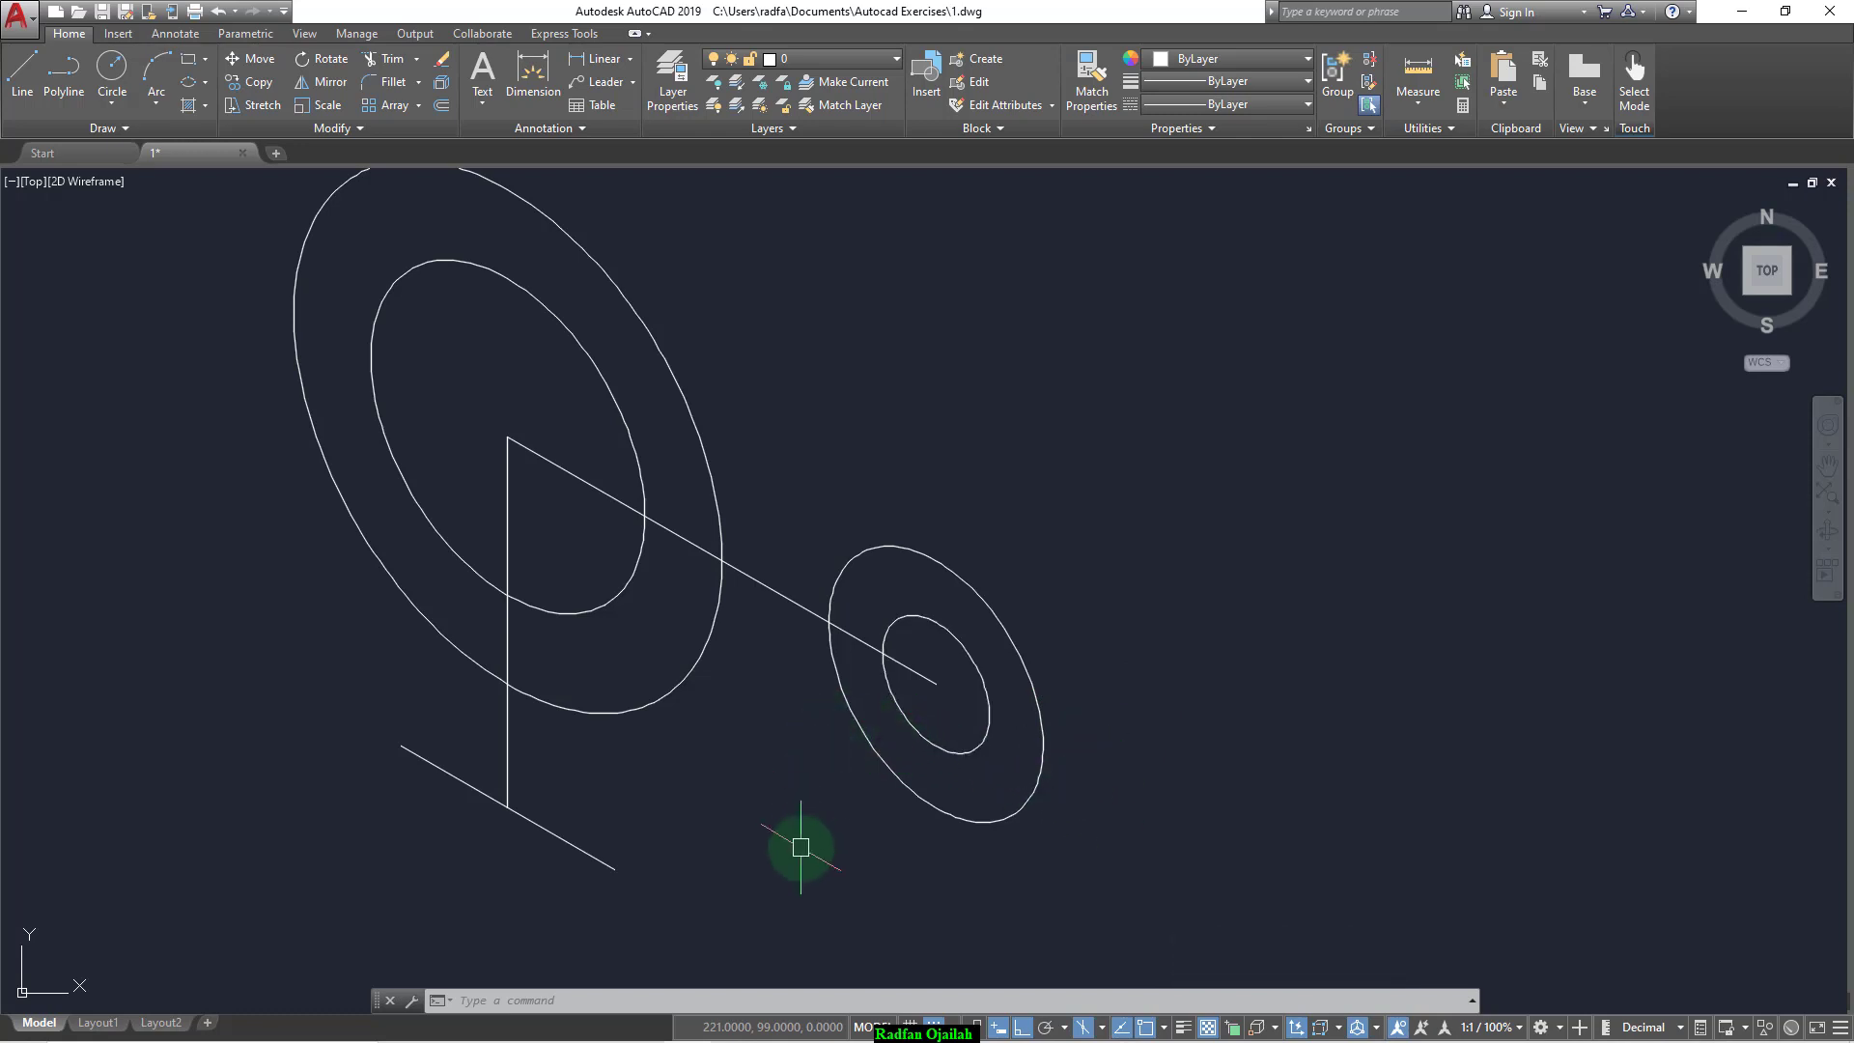
Step: Draw a vertical line 10 units upward from the common centre of the two small isocircles
key("Return")
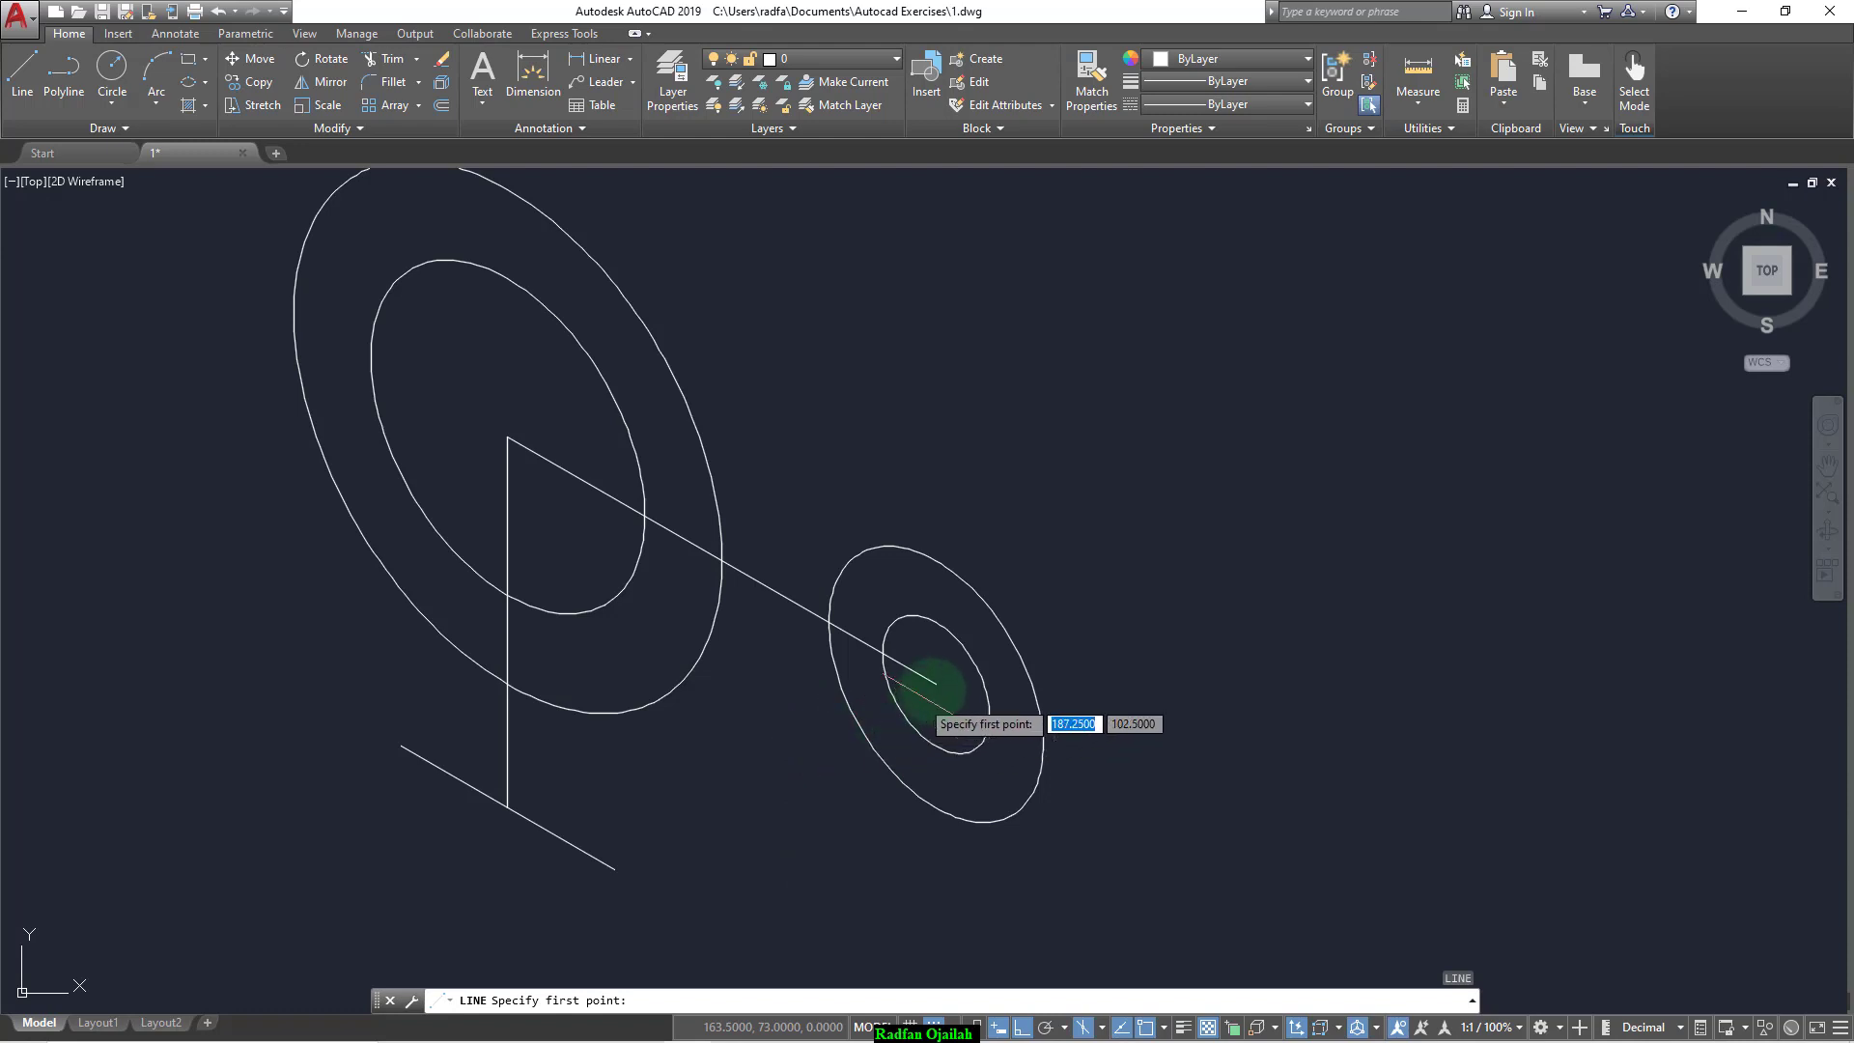
left_click(937, 684)
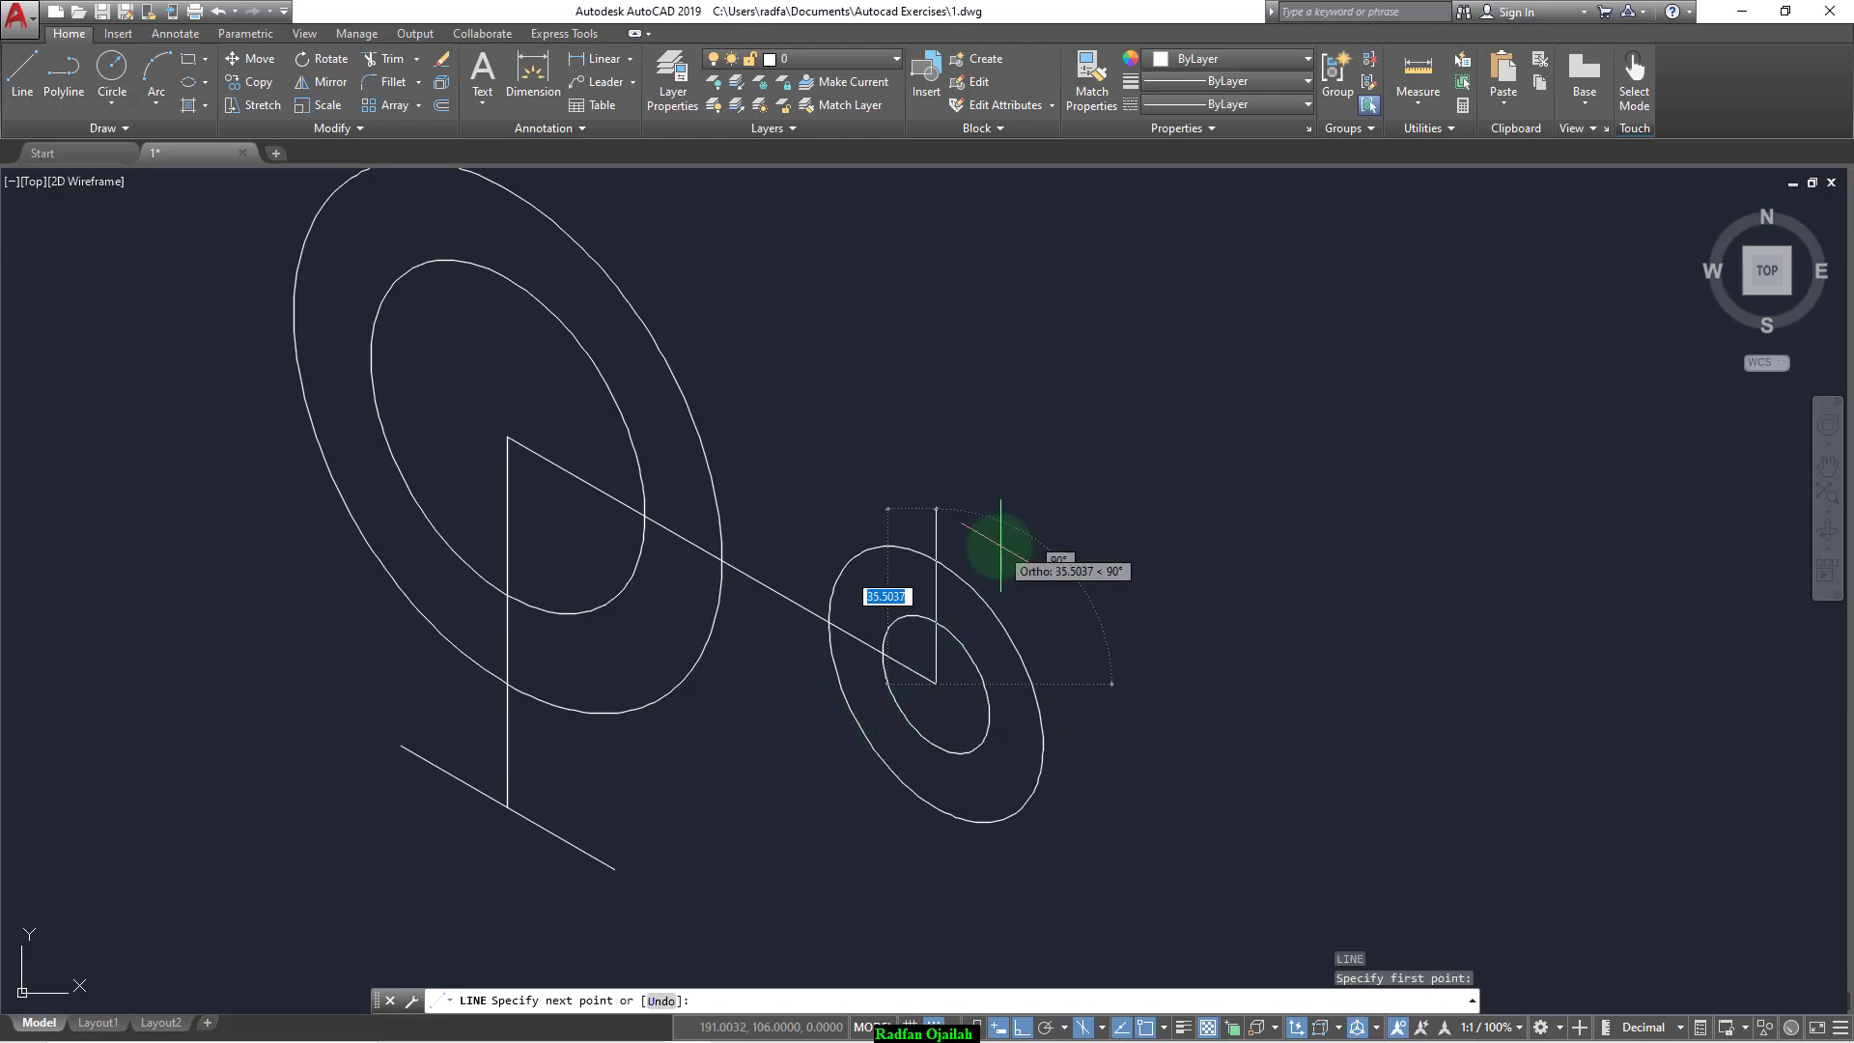
type("10")
key("Return")
key("Return")
key("Return")
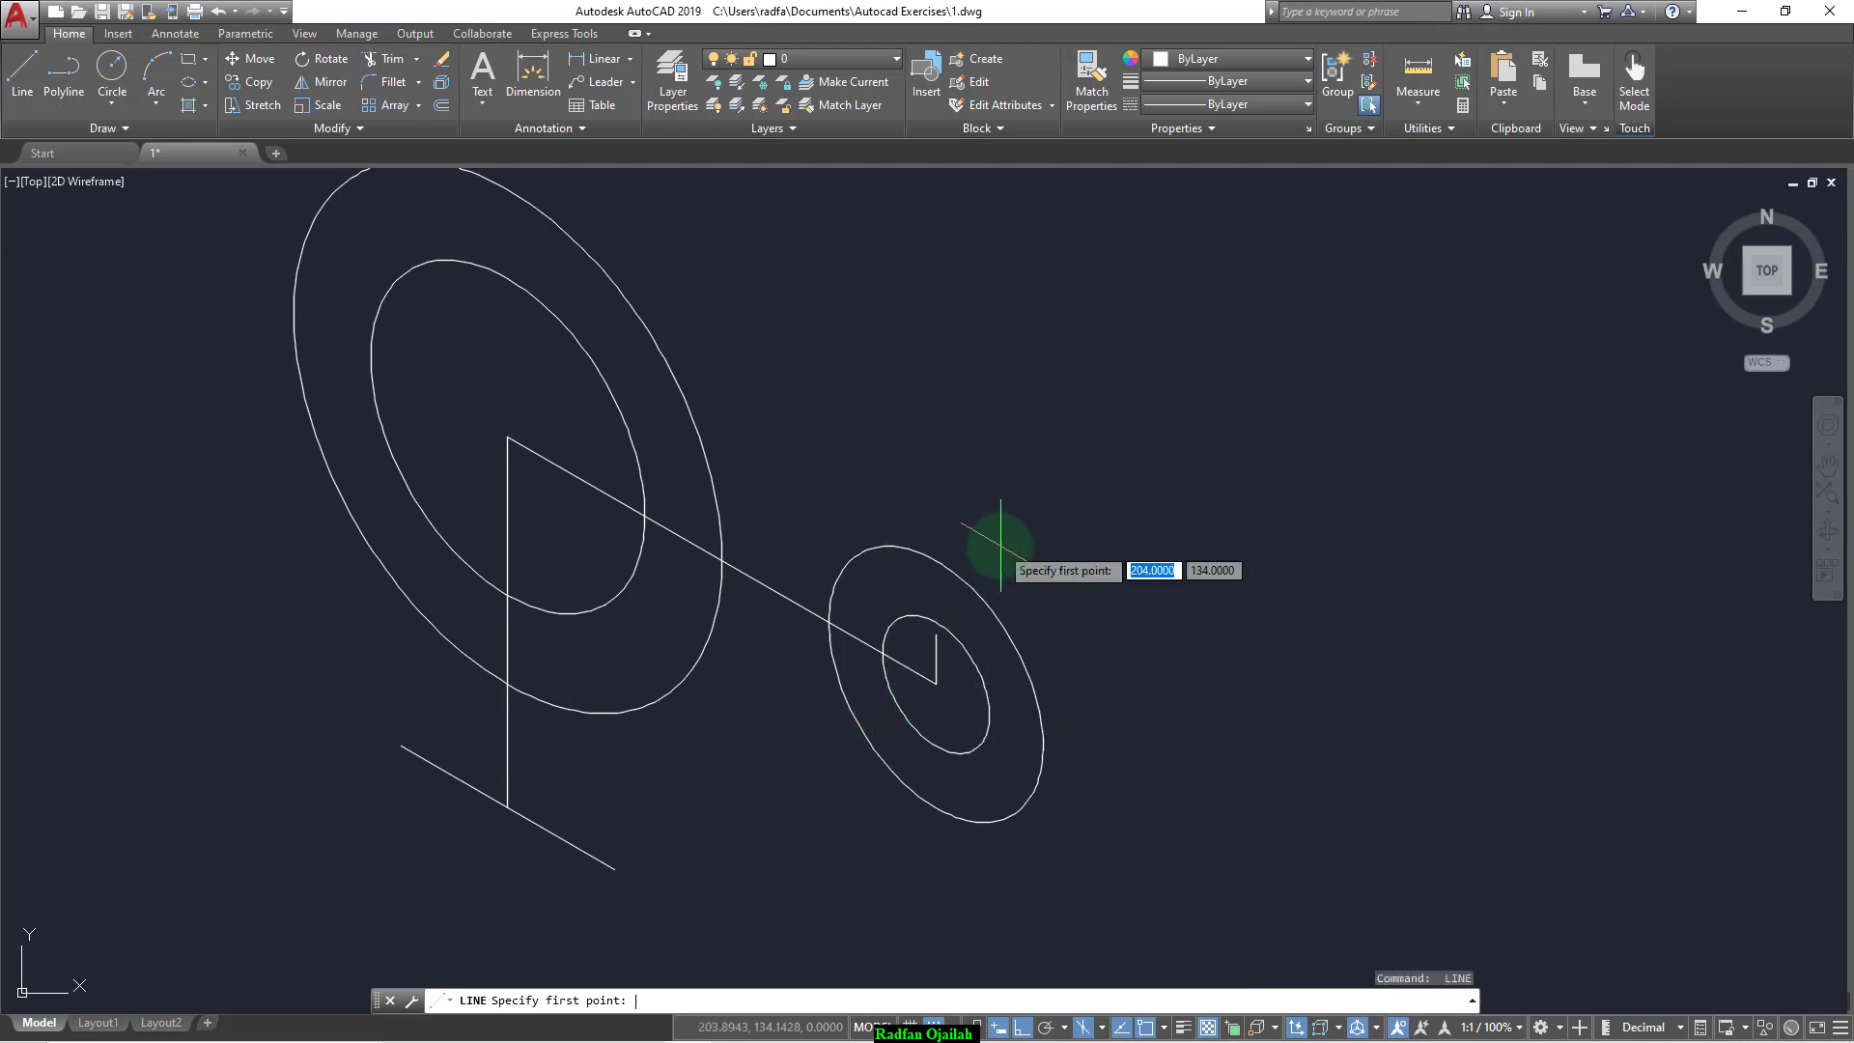
key("Escape")
Step: Move the 10-unit vertical line by its midpoint onto the centre of the small isocircles
type("m")
key("Return")
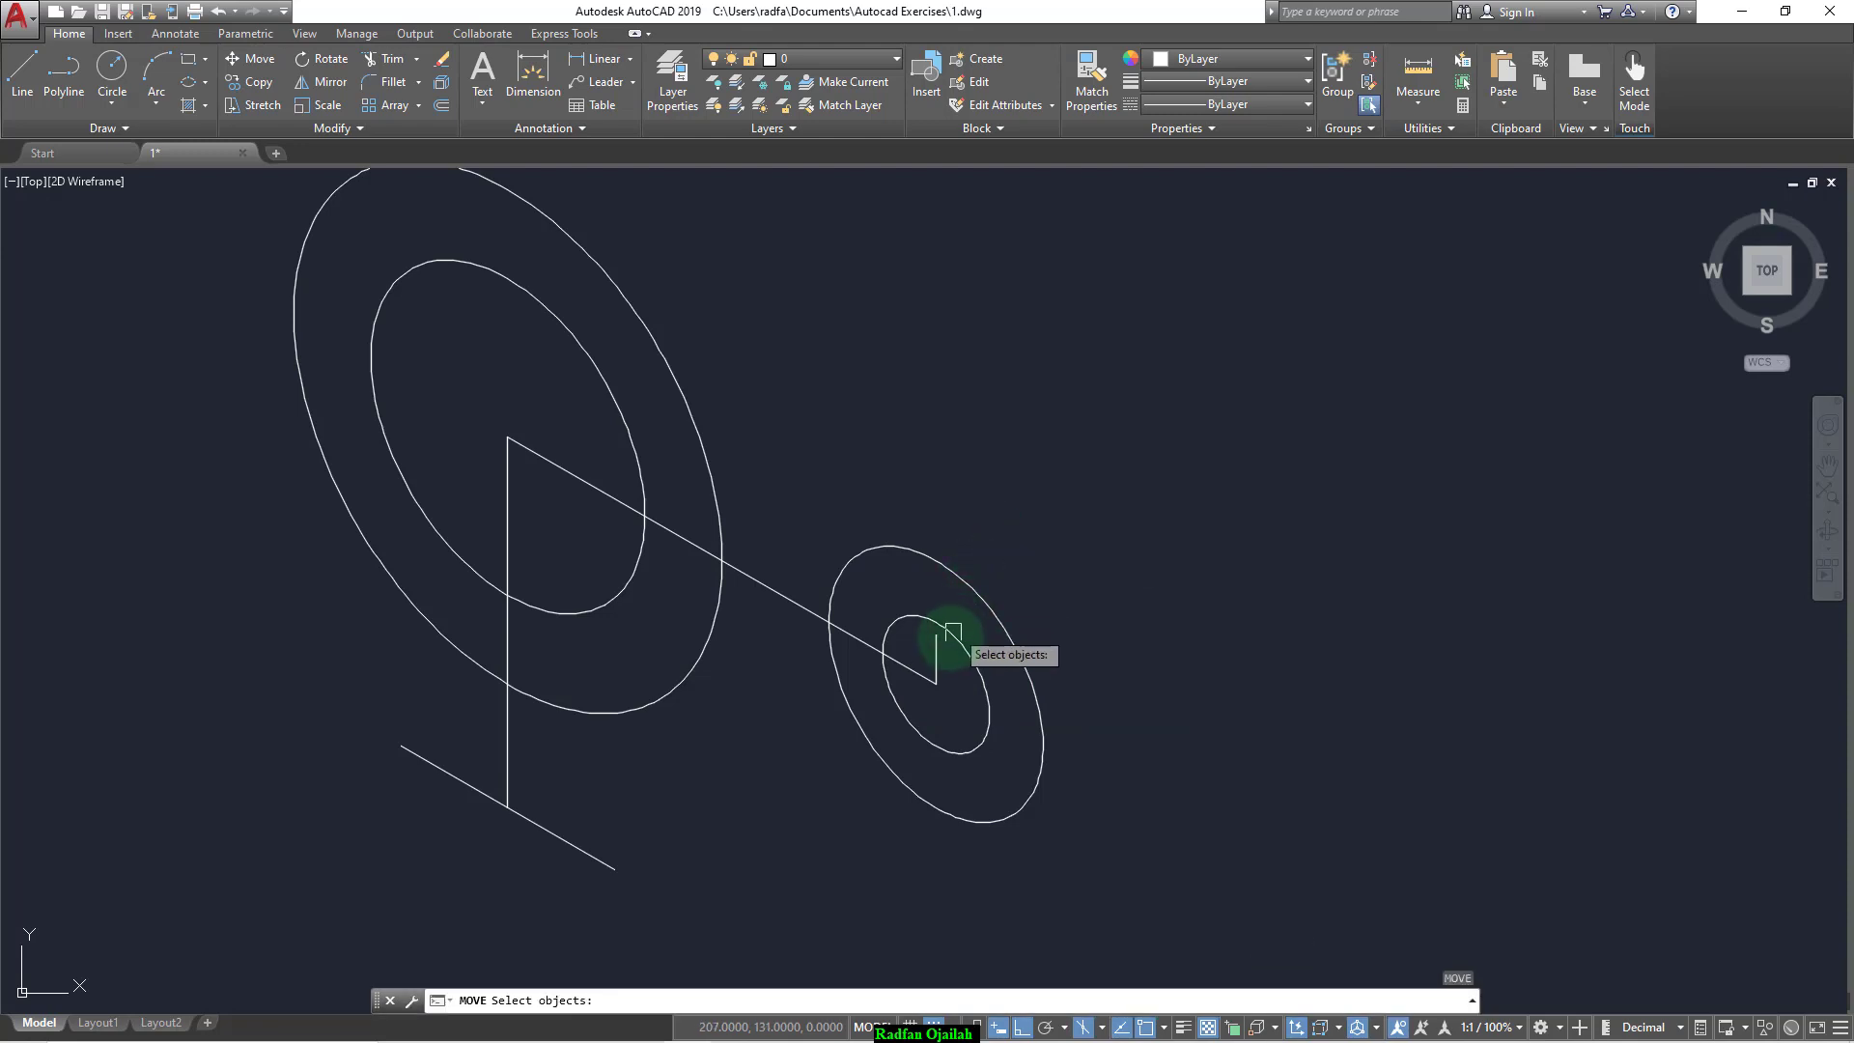
left_click(937, 649)
key("Return")
left_click(943, 657)
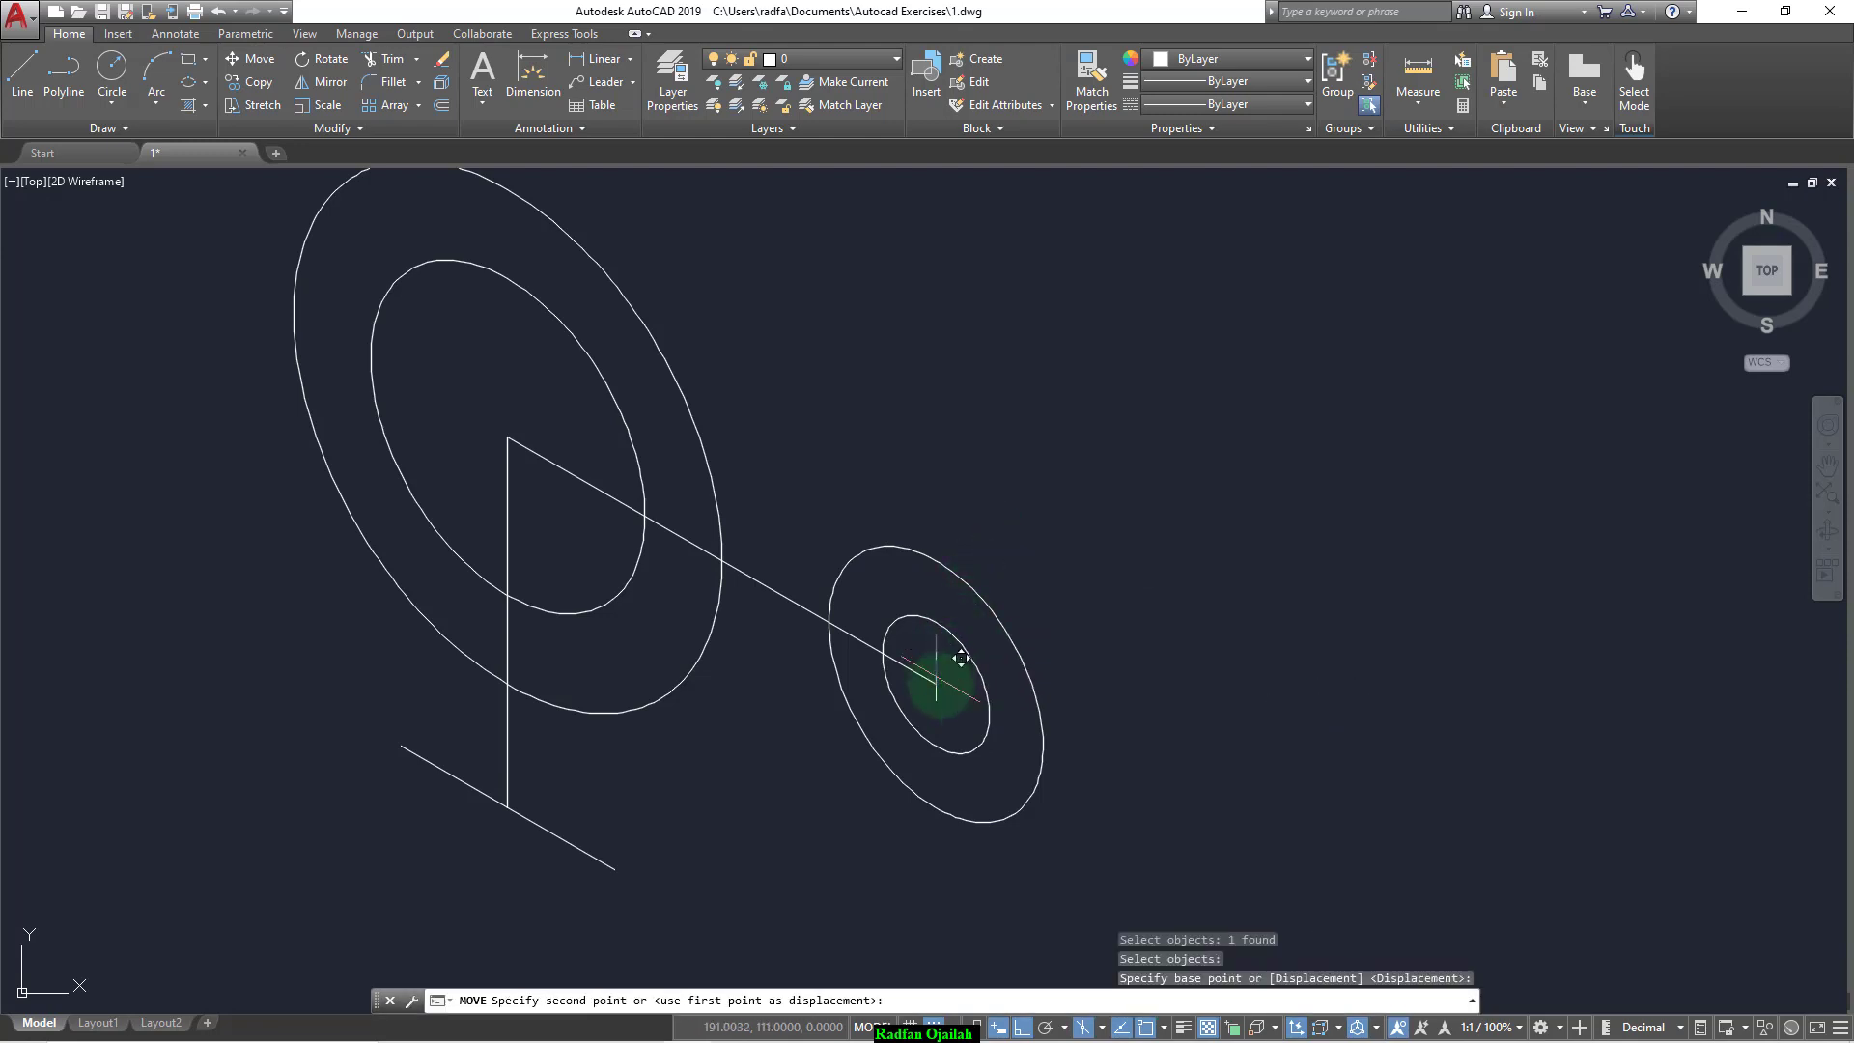
scroll(969, 655, "up", 4)
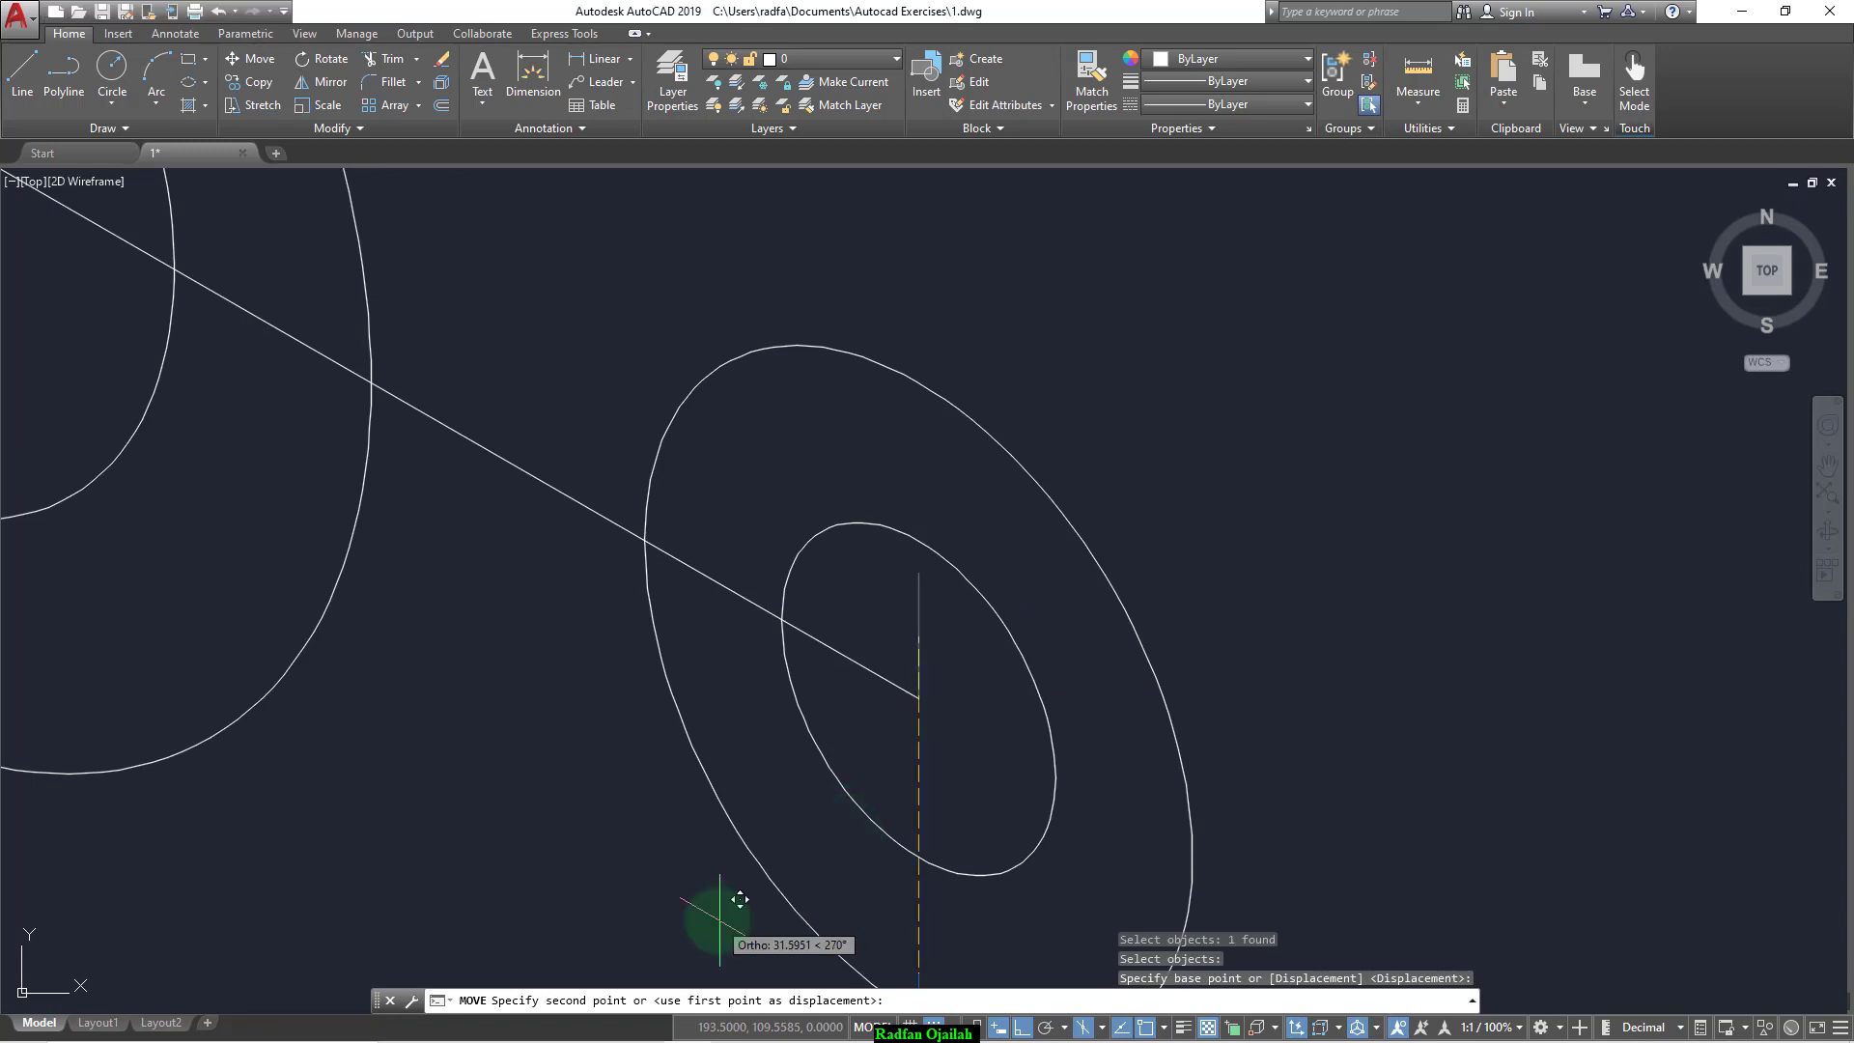
left_click(919, 697)
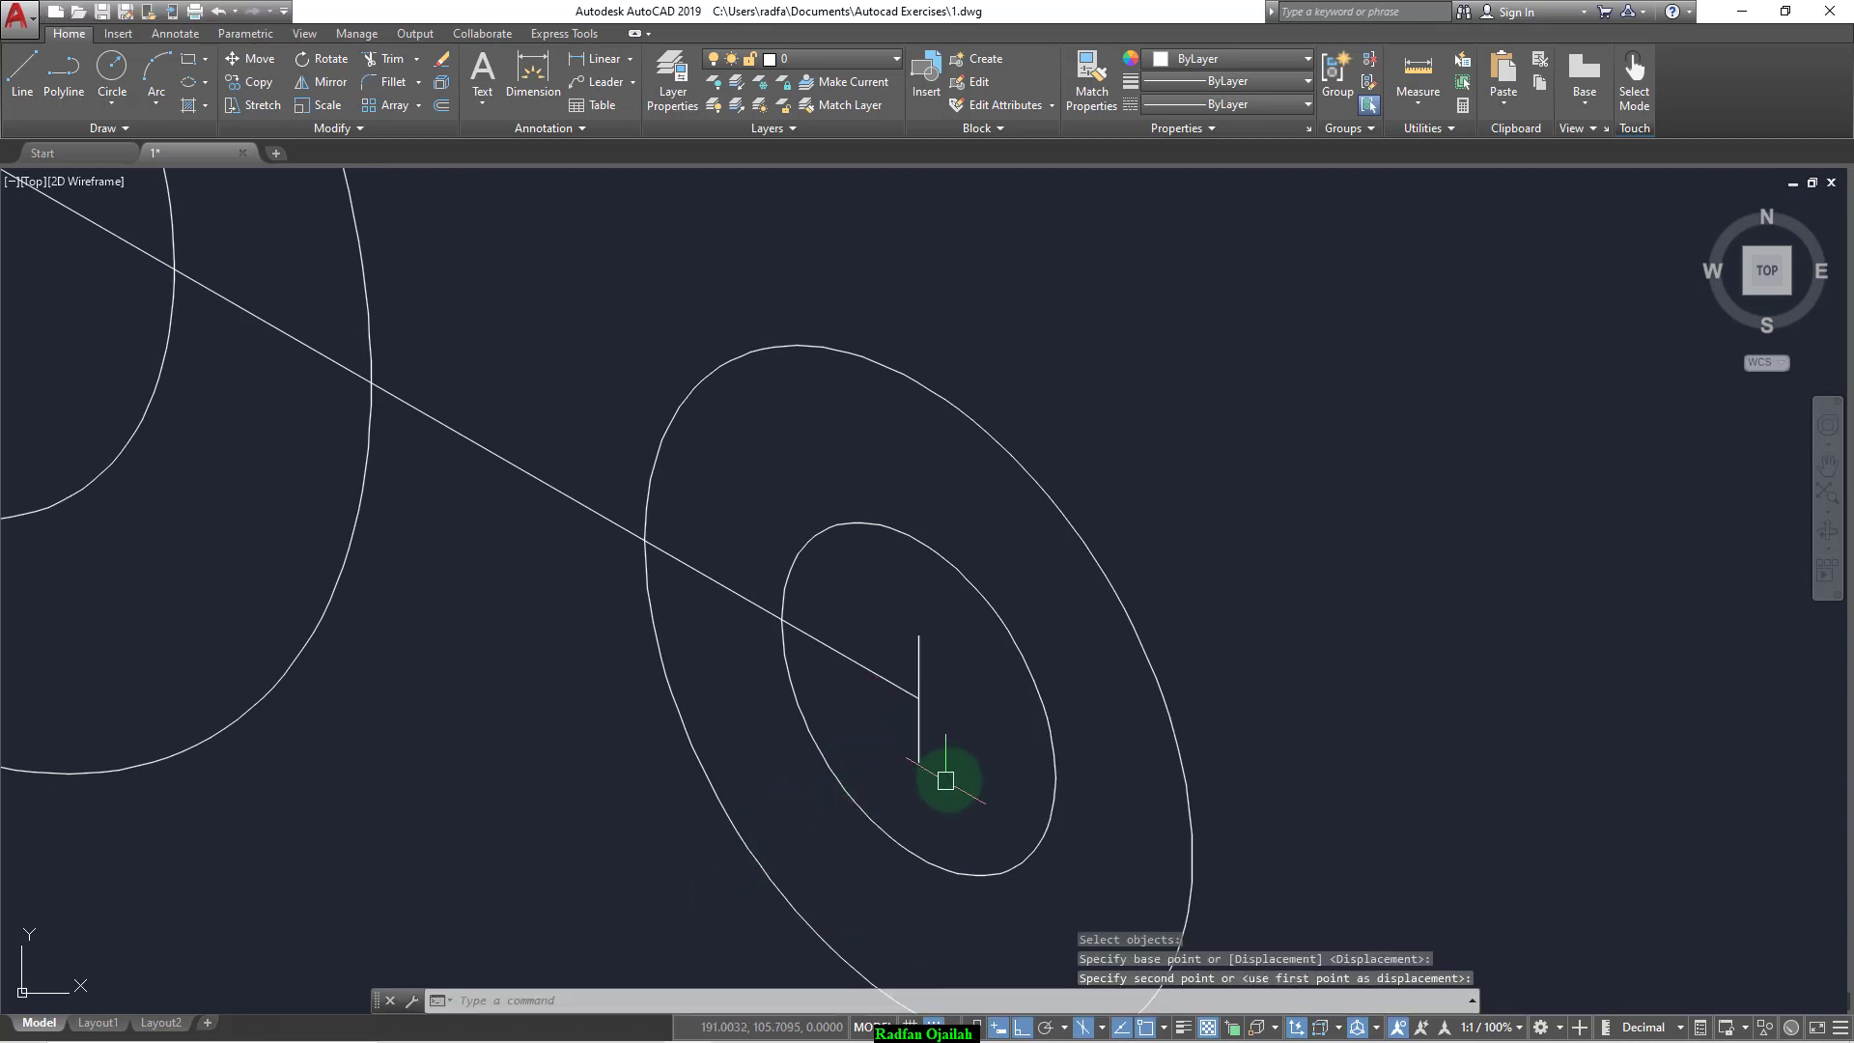
Step: Copy the 100-unit line from its end at the small isocircles' centre to both ends of the short vertical line
scroll(946, 781, "down", 4)
type("c")
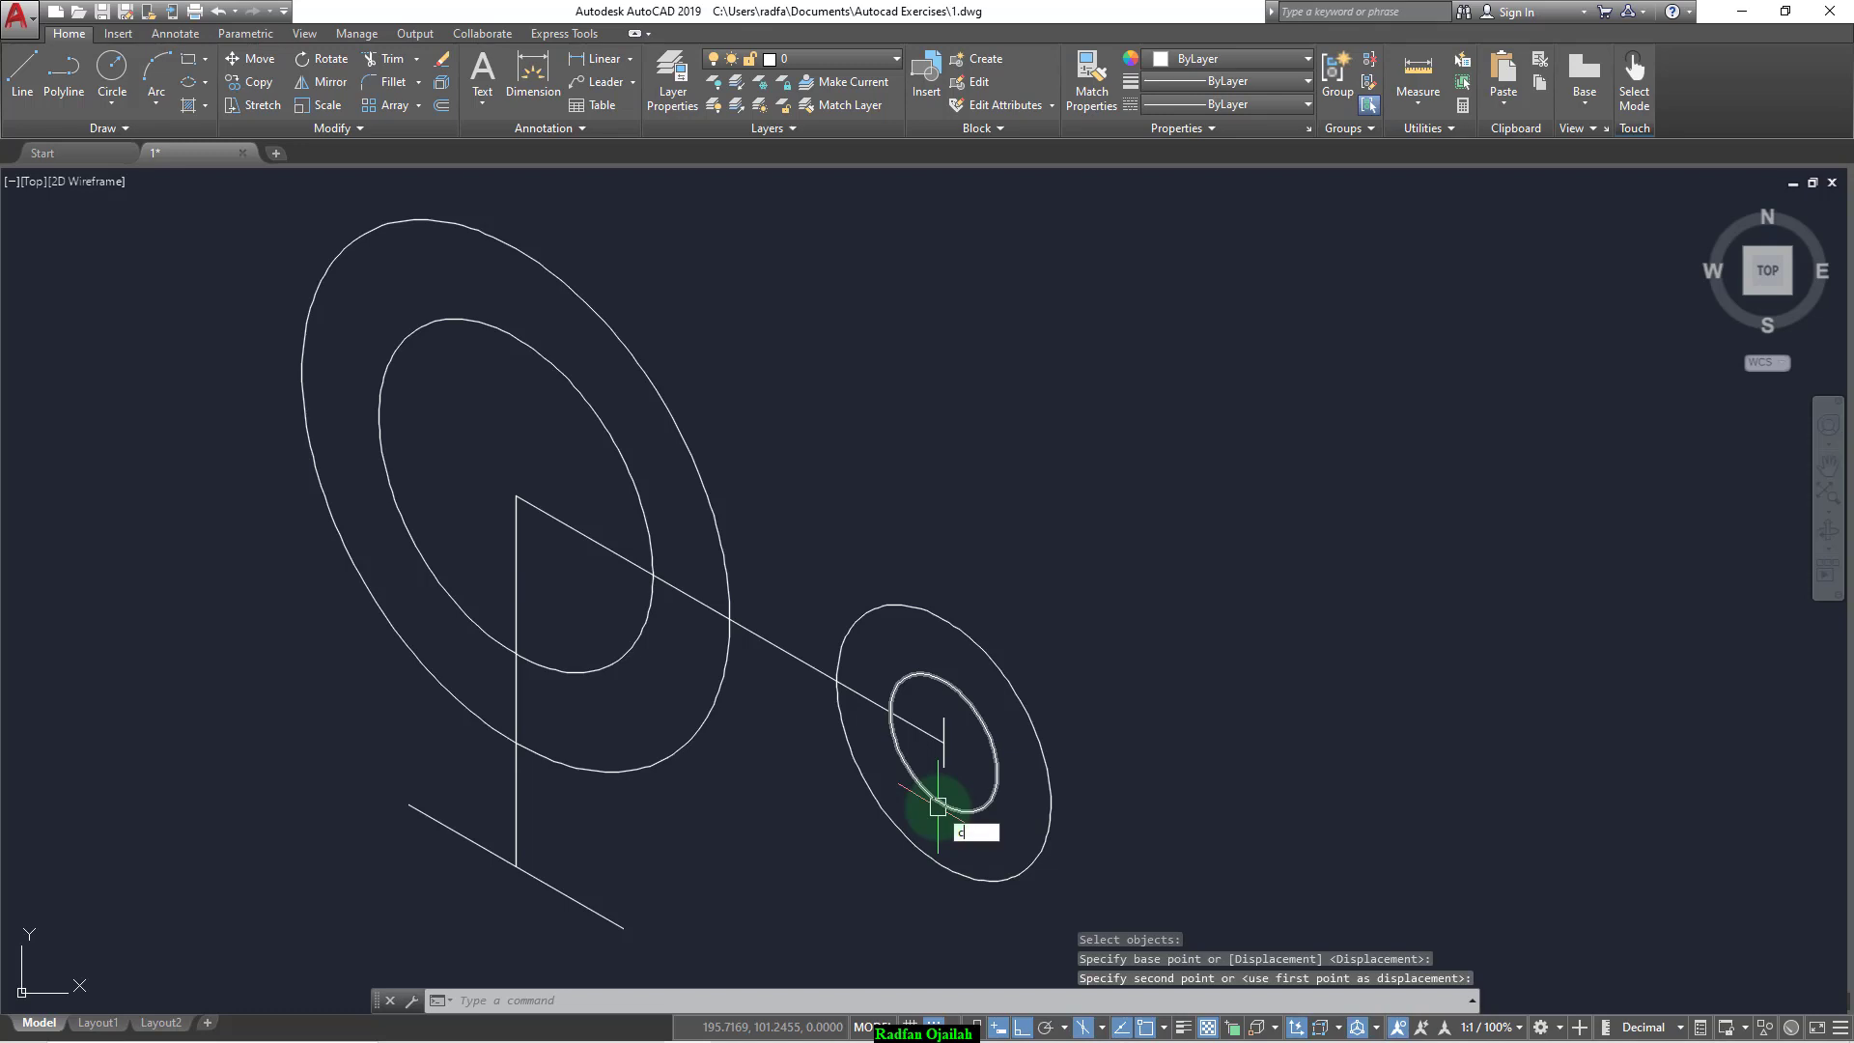
type("io")
key("BackSpace")
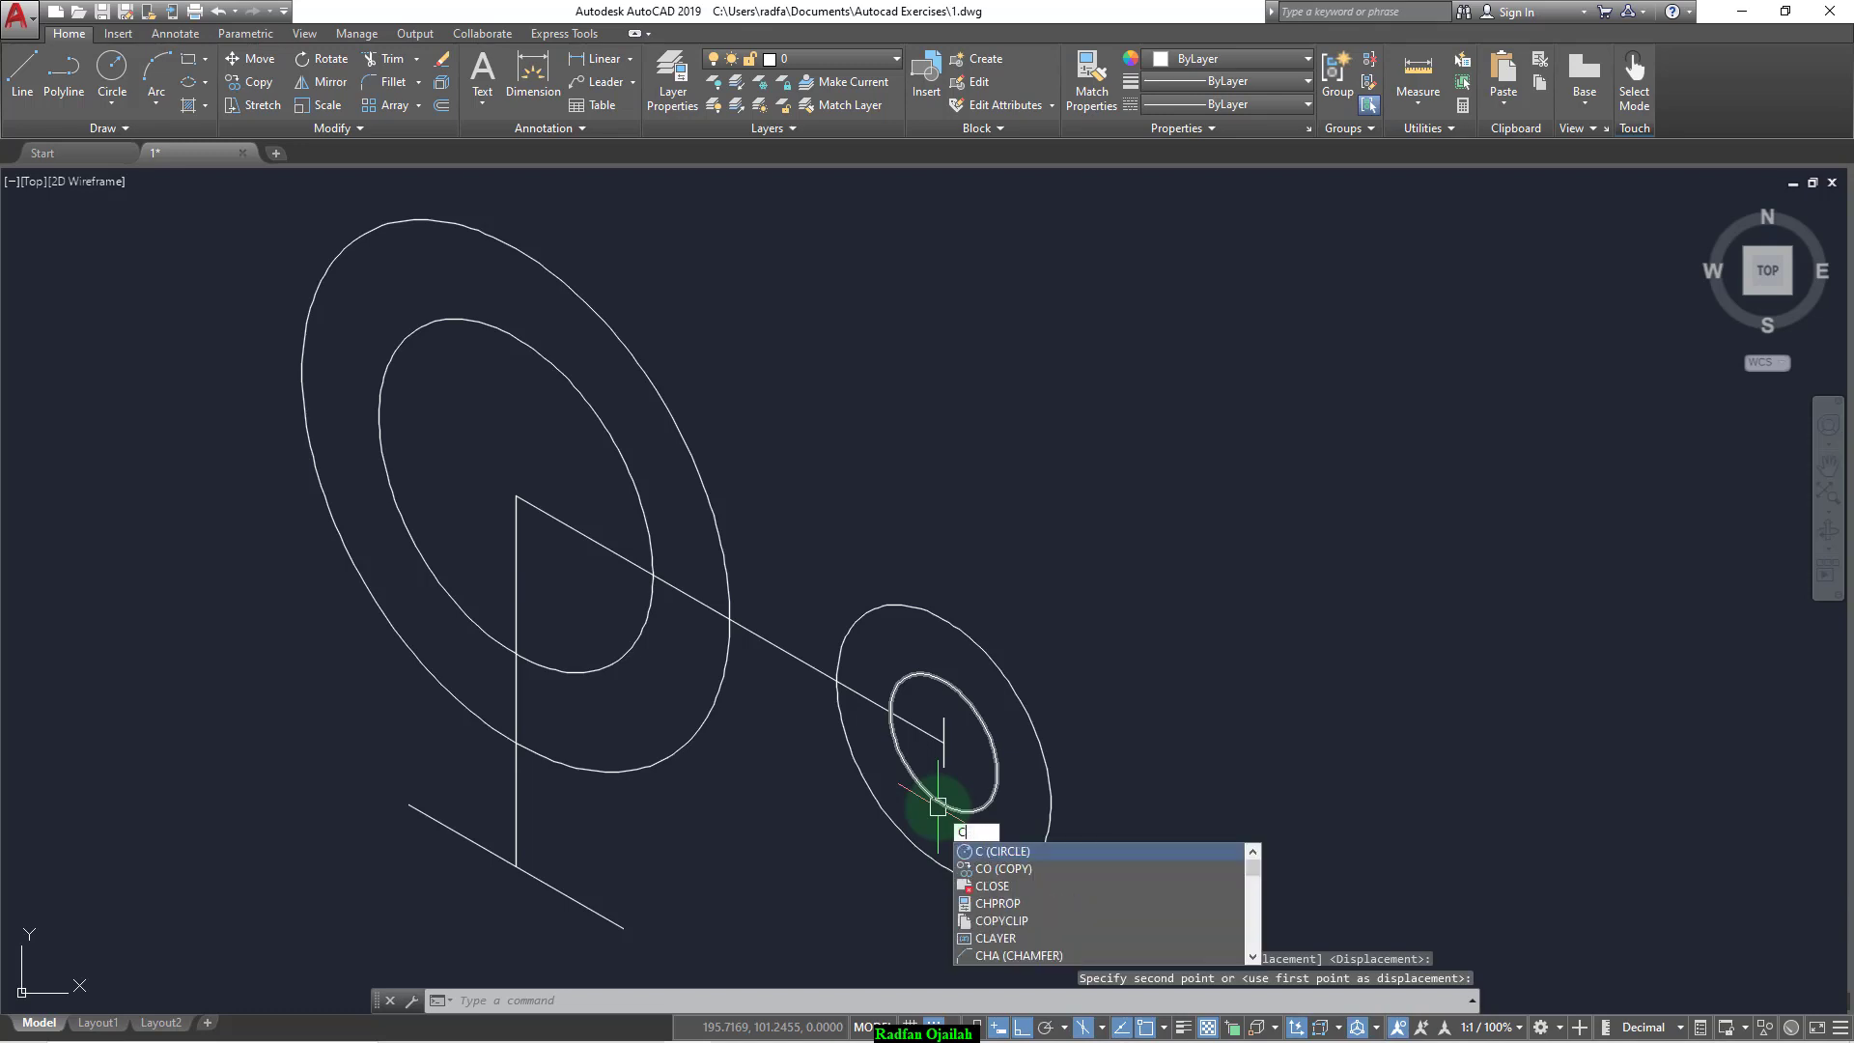
type("o")
key("Return")
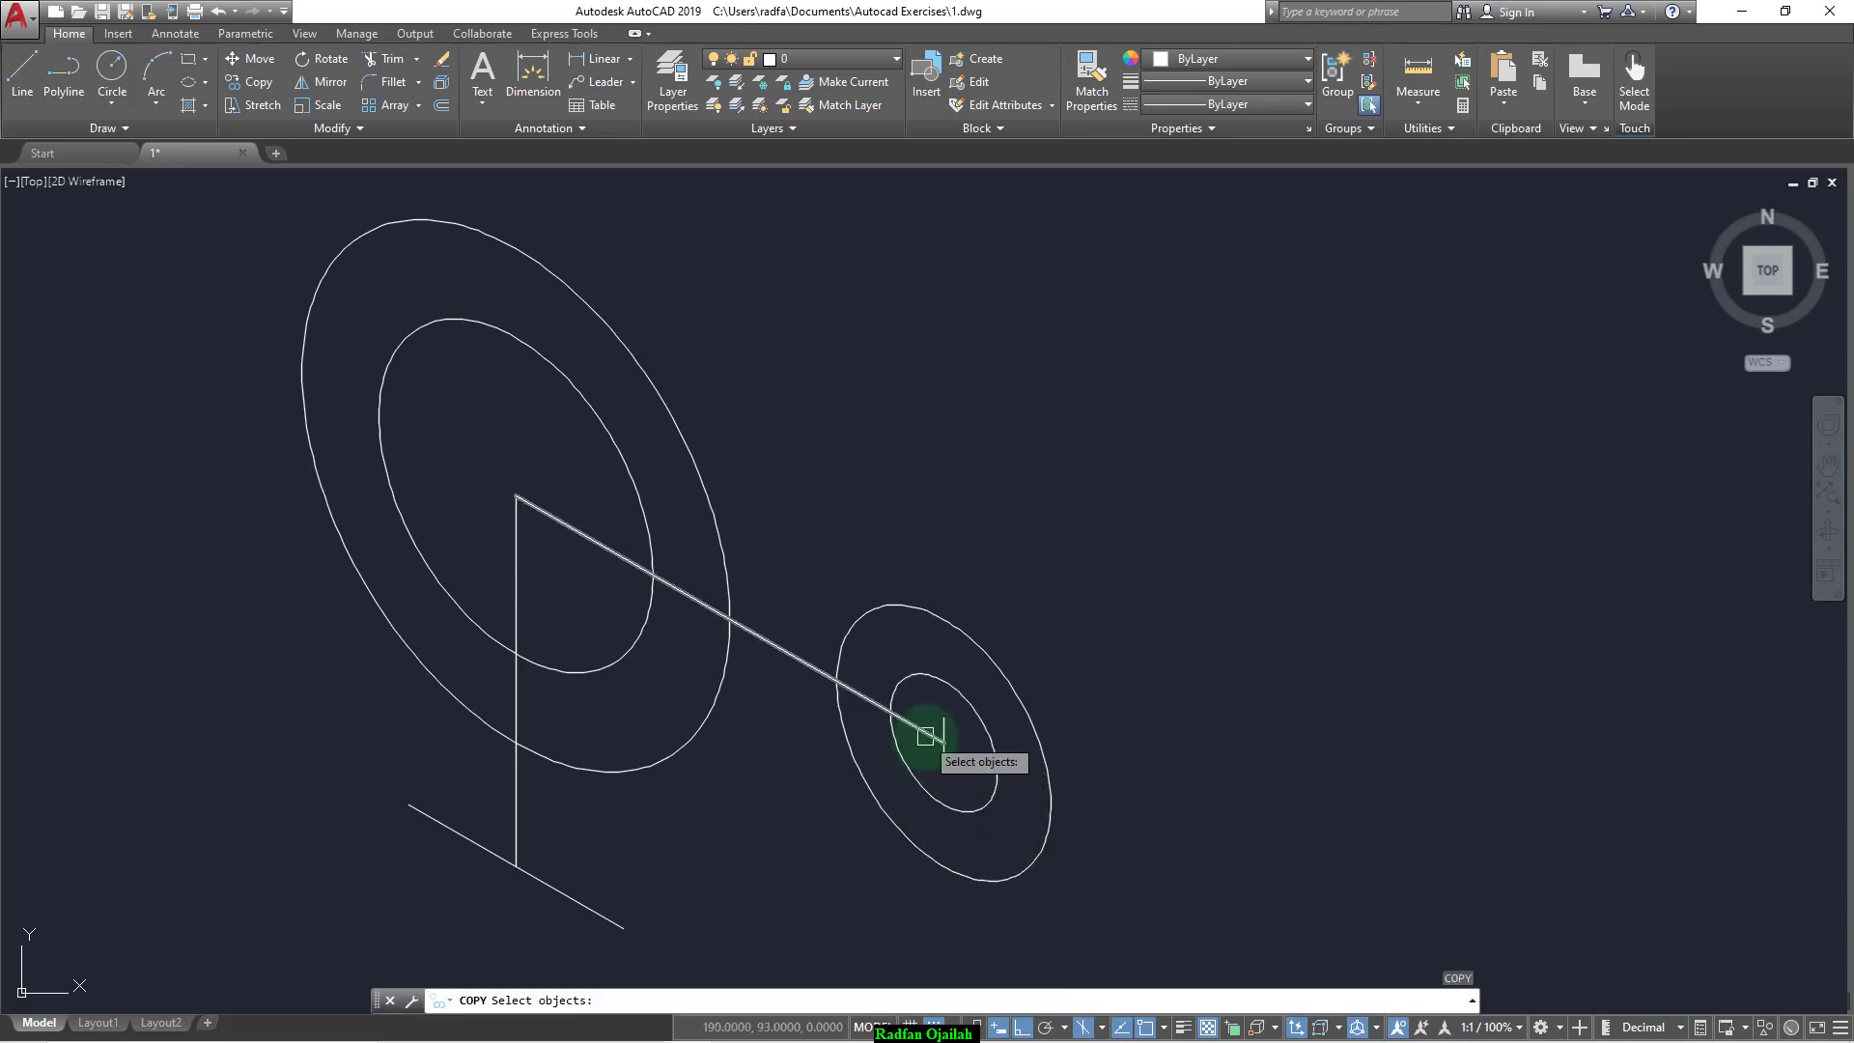
left_click(925, 735)
scroll(925, 739, "up", 3)
scroll(925, 738, "up", 2)
key("Return")
left_click(1052, 784)
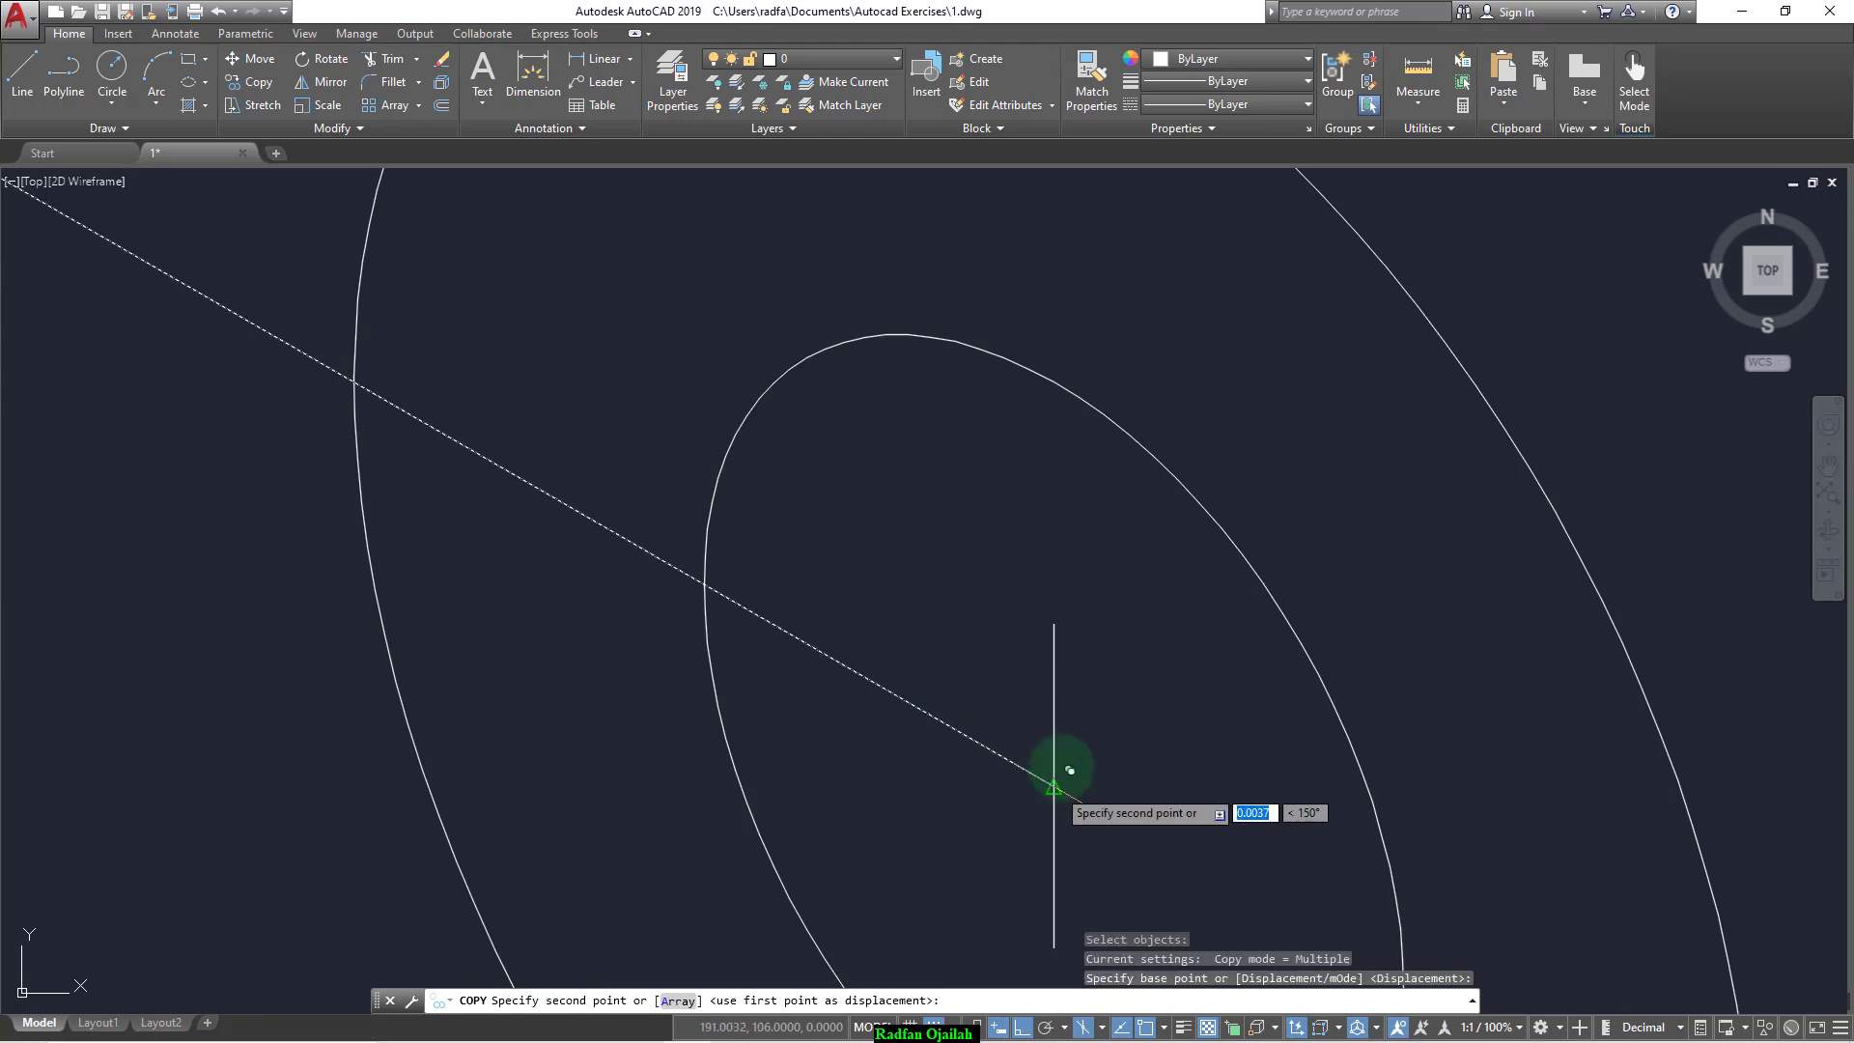
left_click(1053, 630)
scroll(1052, 632, "down", 3)
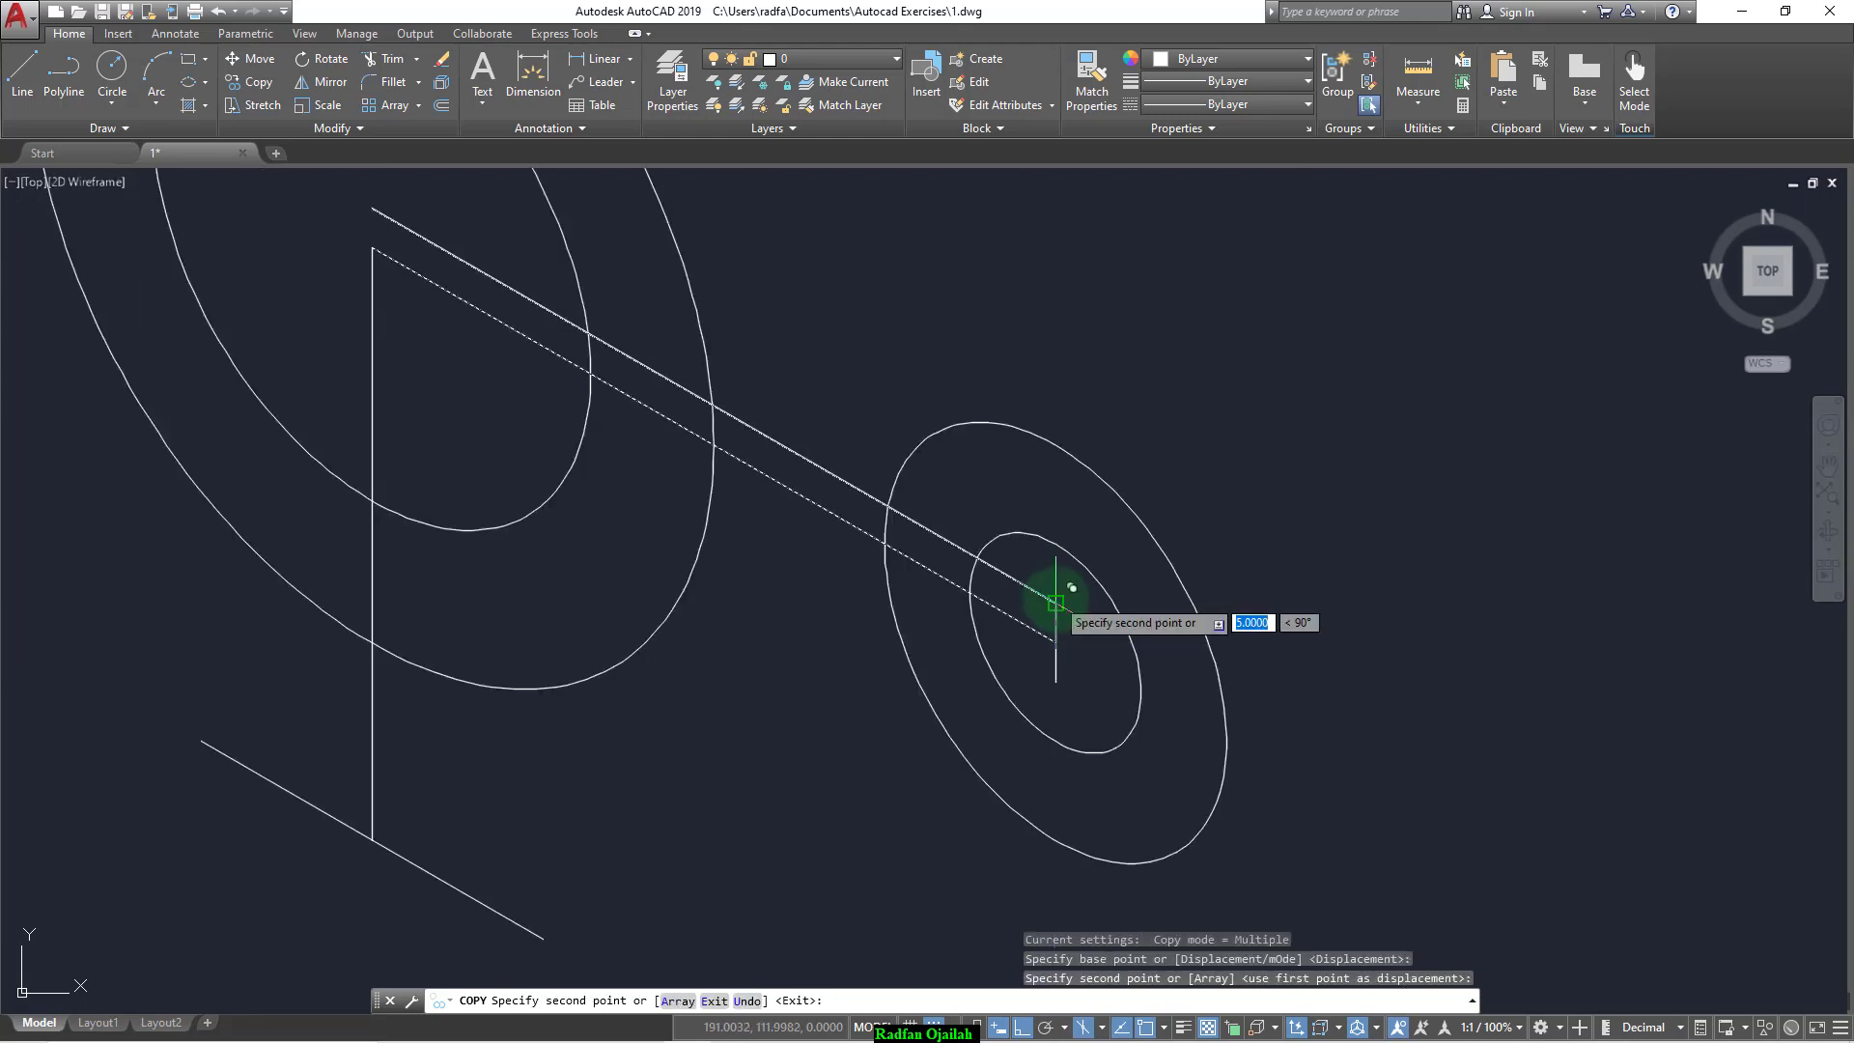
left_click(1055, 681)
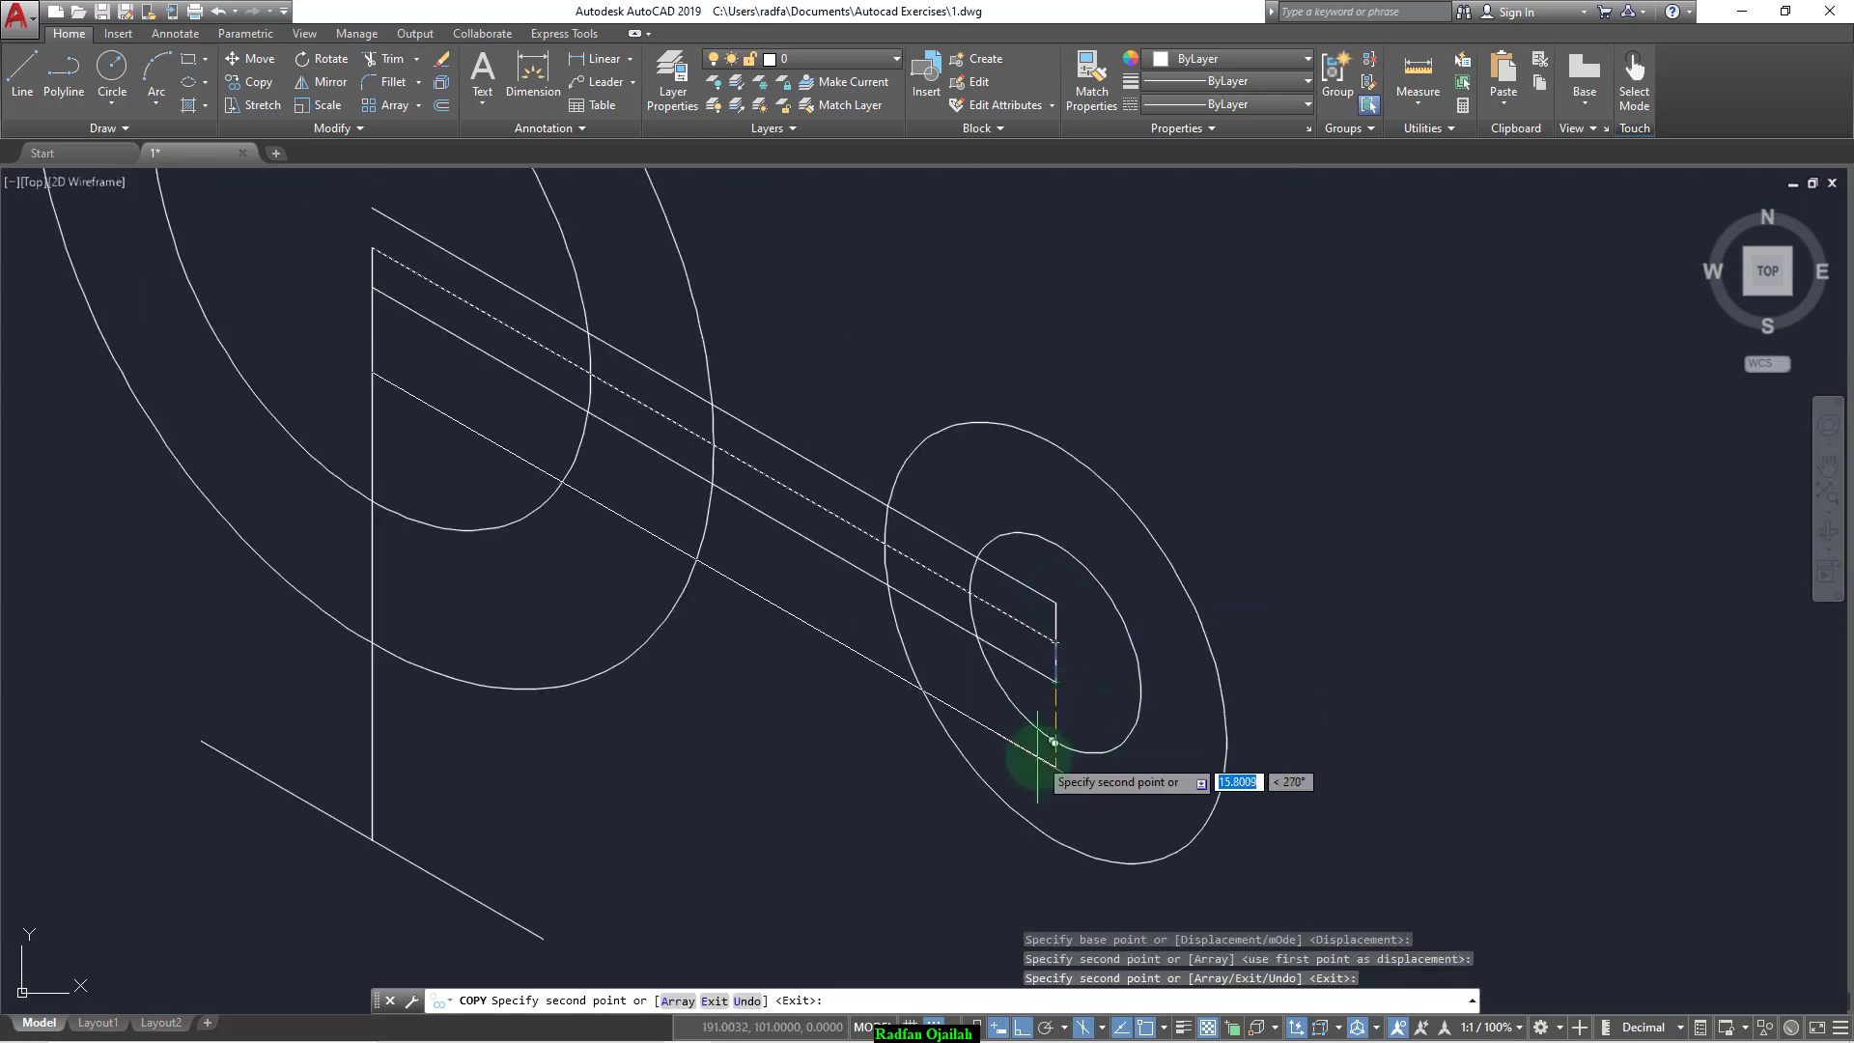
key("Escape")
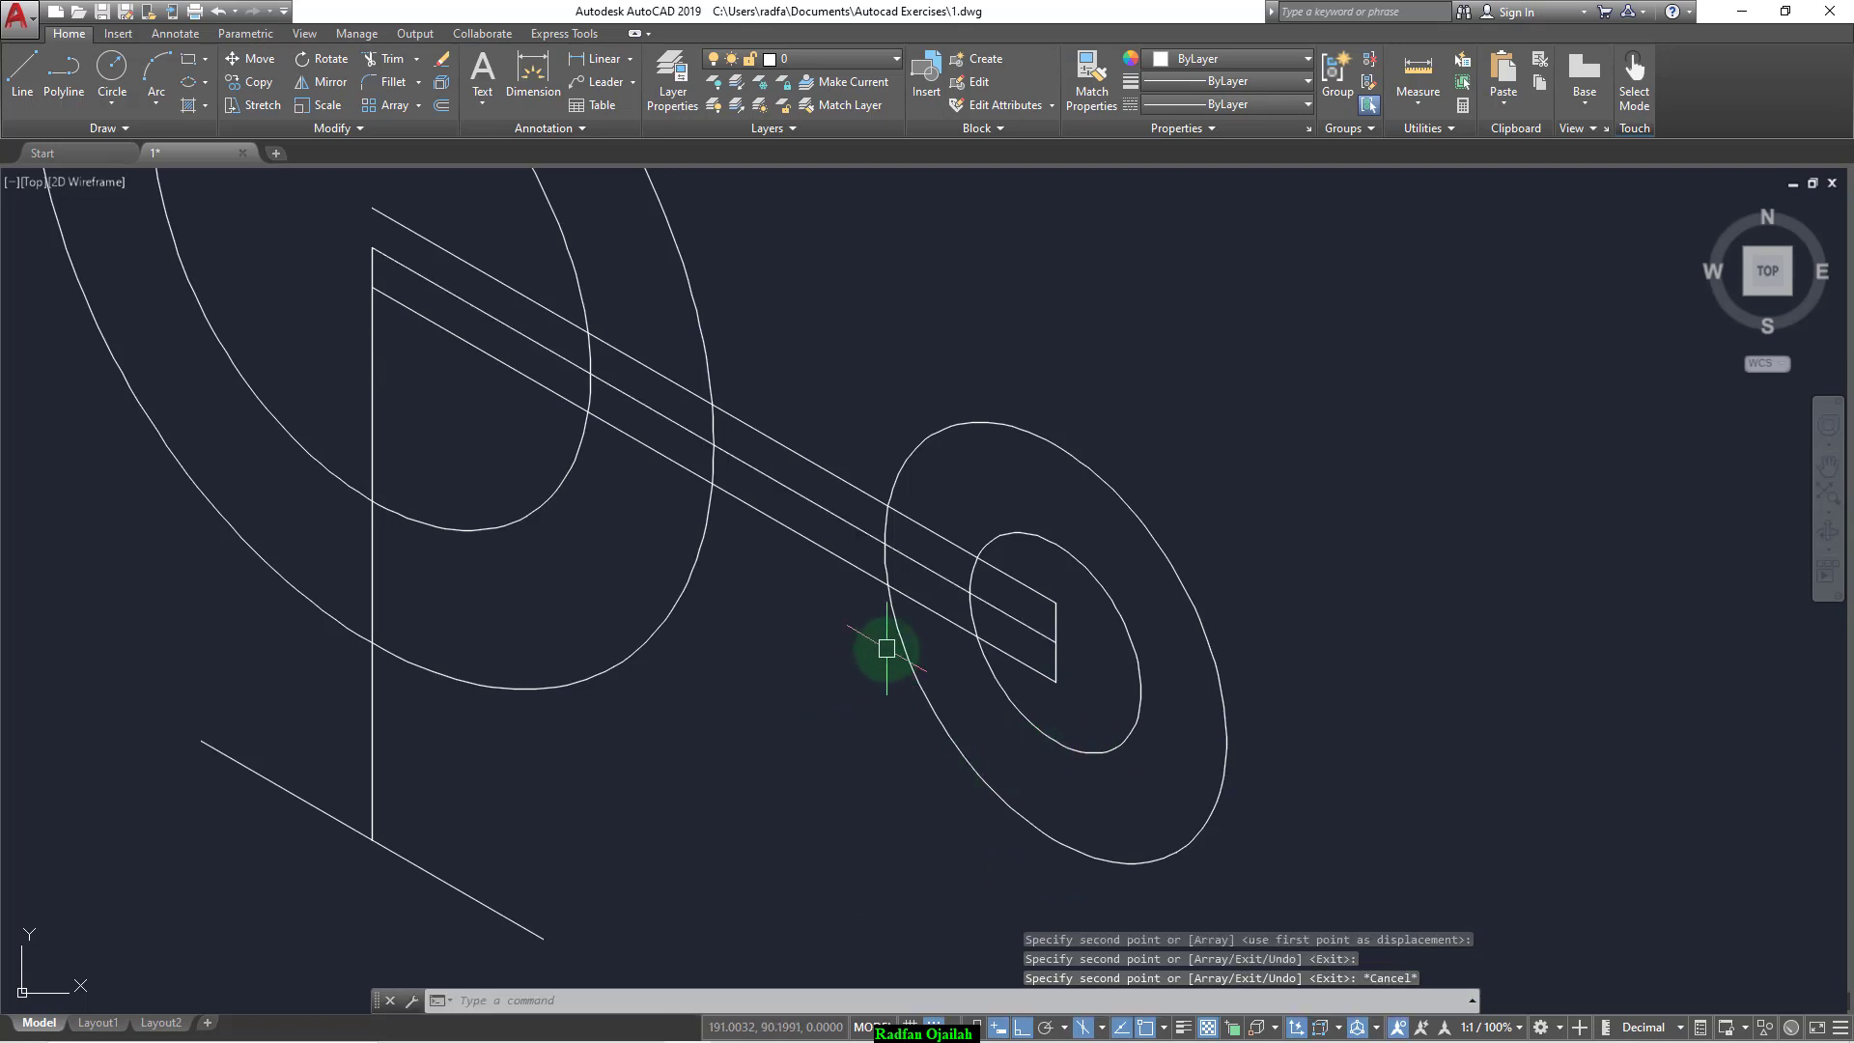
Step: Trim the two copied lines so that only their parts between the 100- and 50-diameter isocircles remain
type("tr")
key("Return")
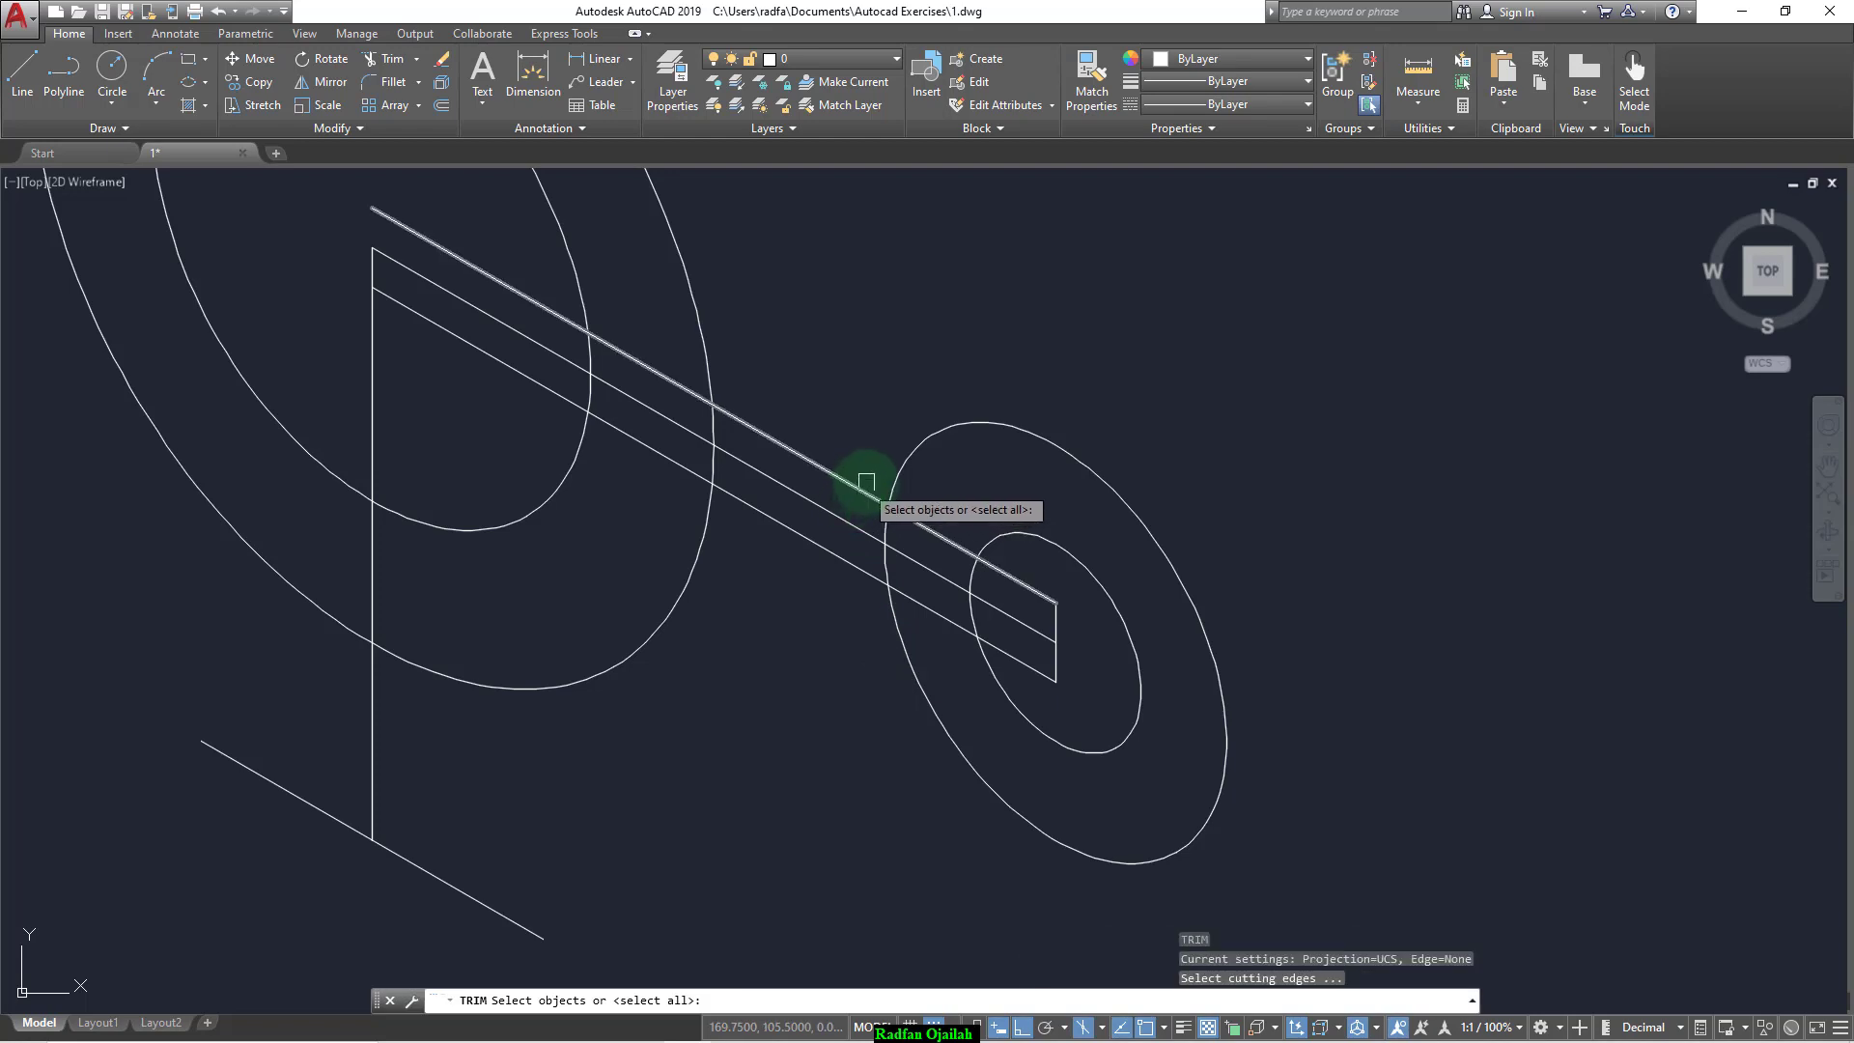
left_click(894, 445)
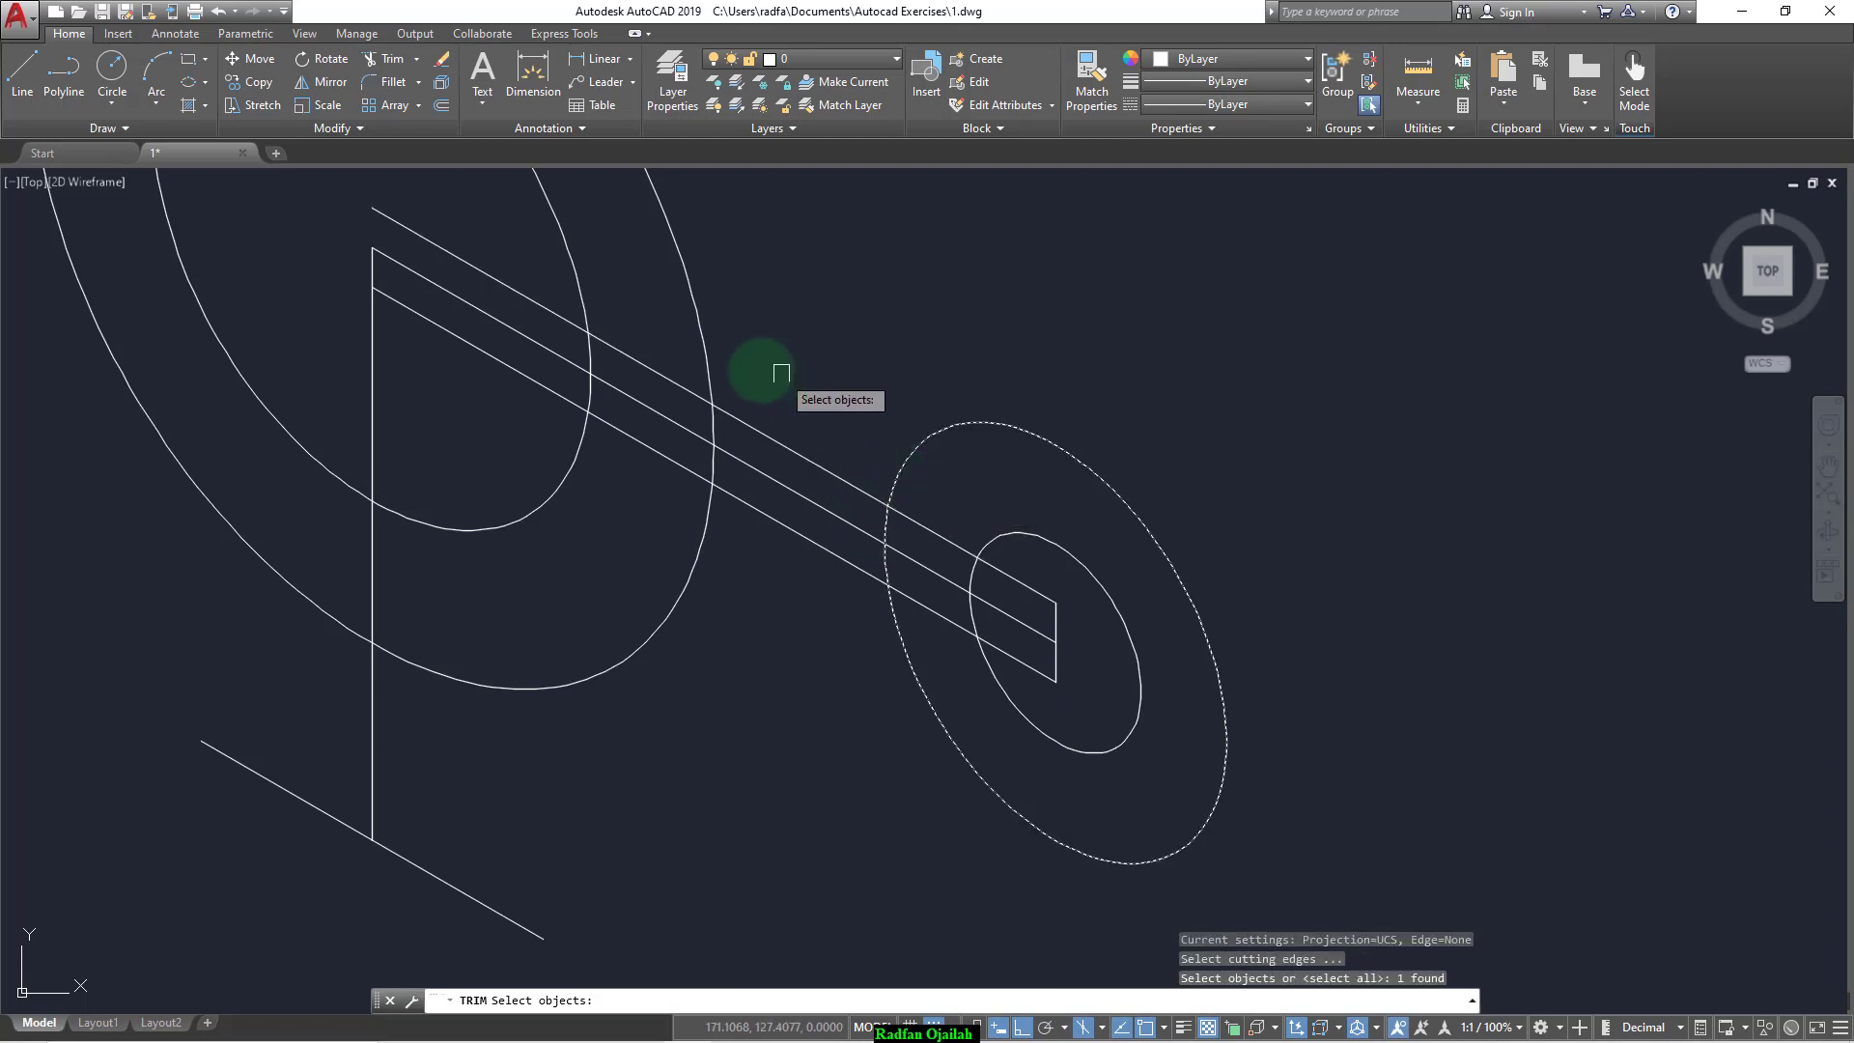
left_click(708, 365)
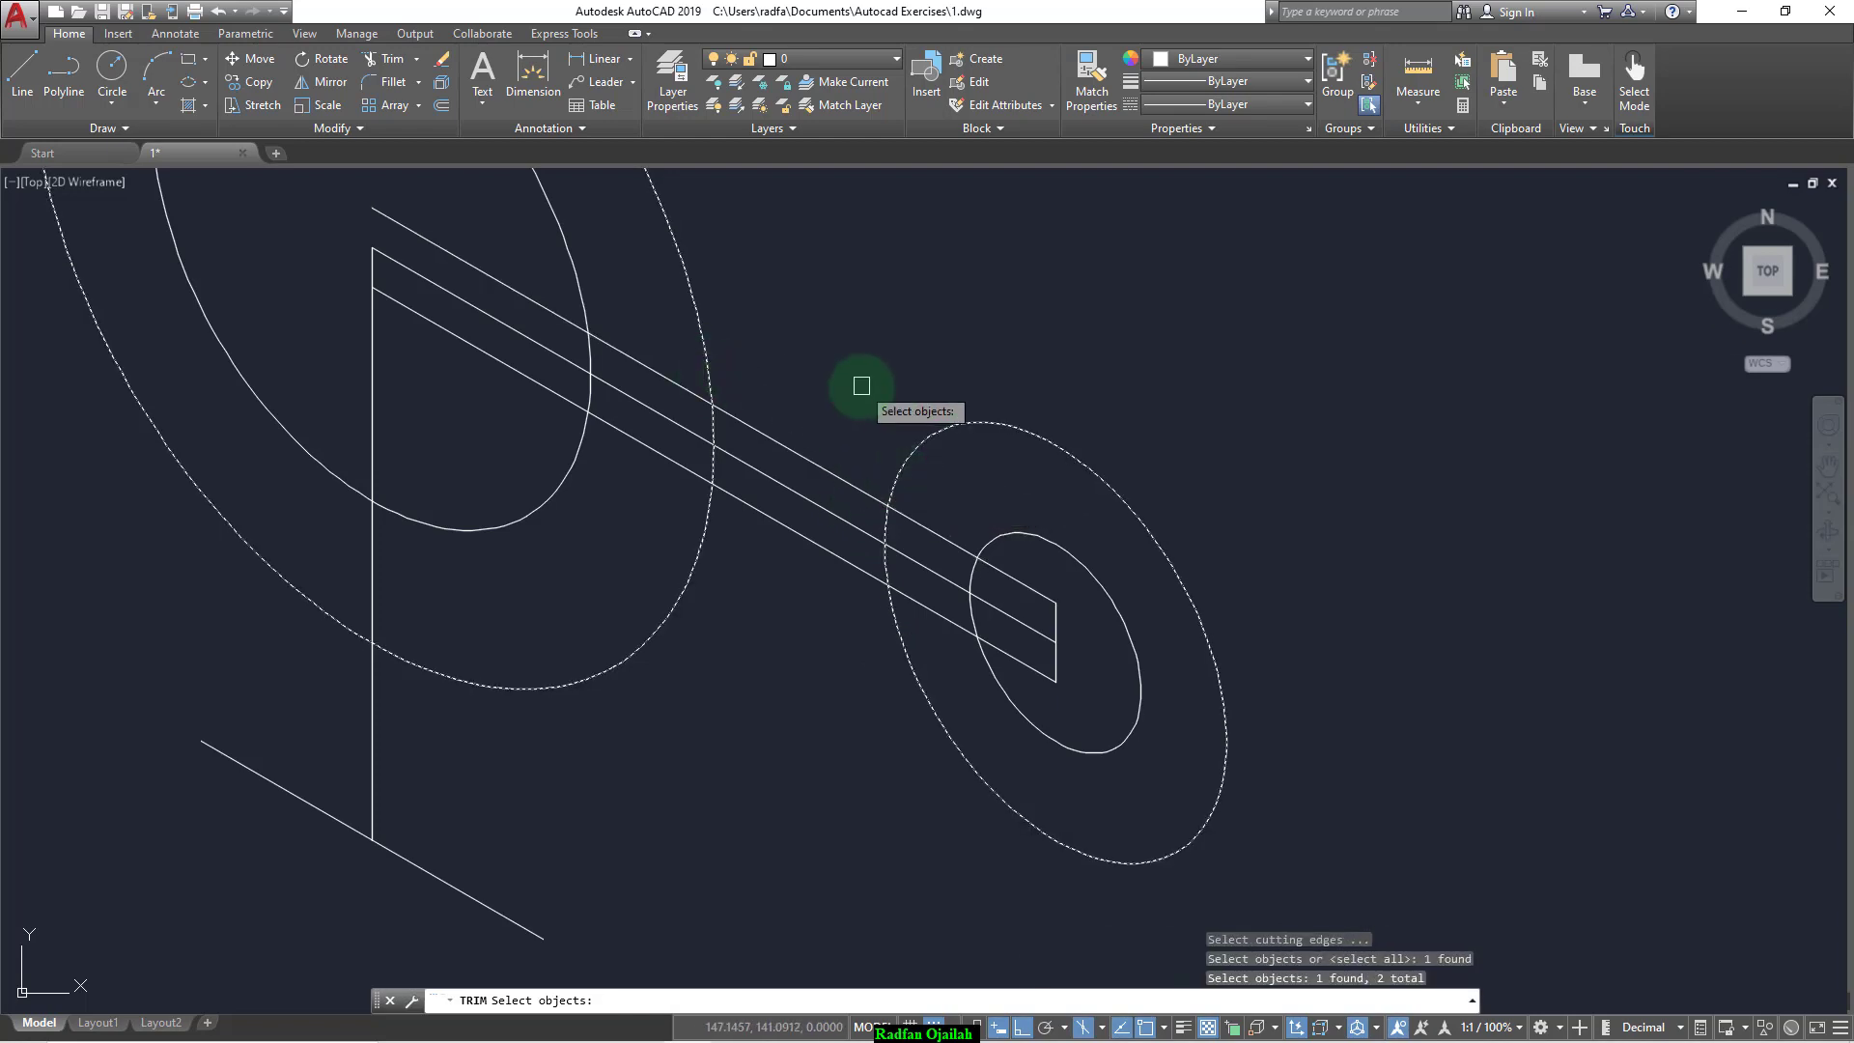
key("Return")
left_click(952, 539)
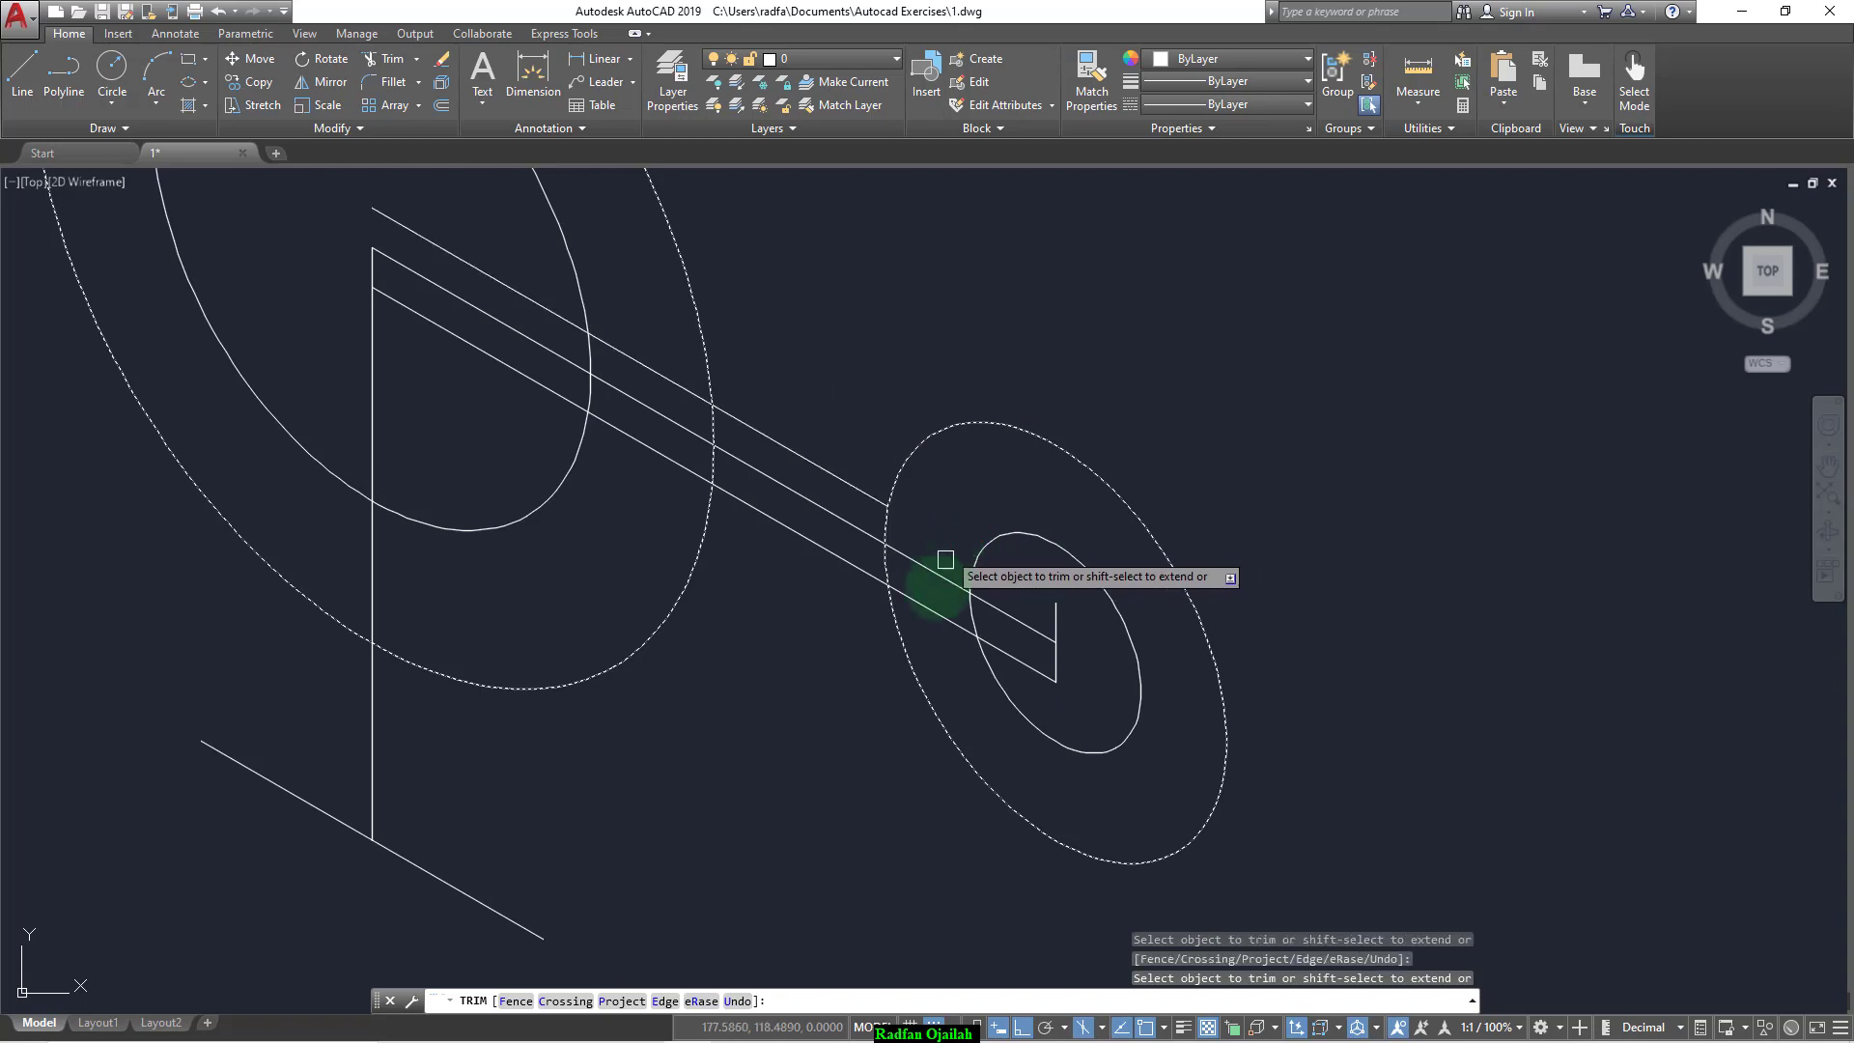
left_click(934, 611)
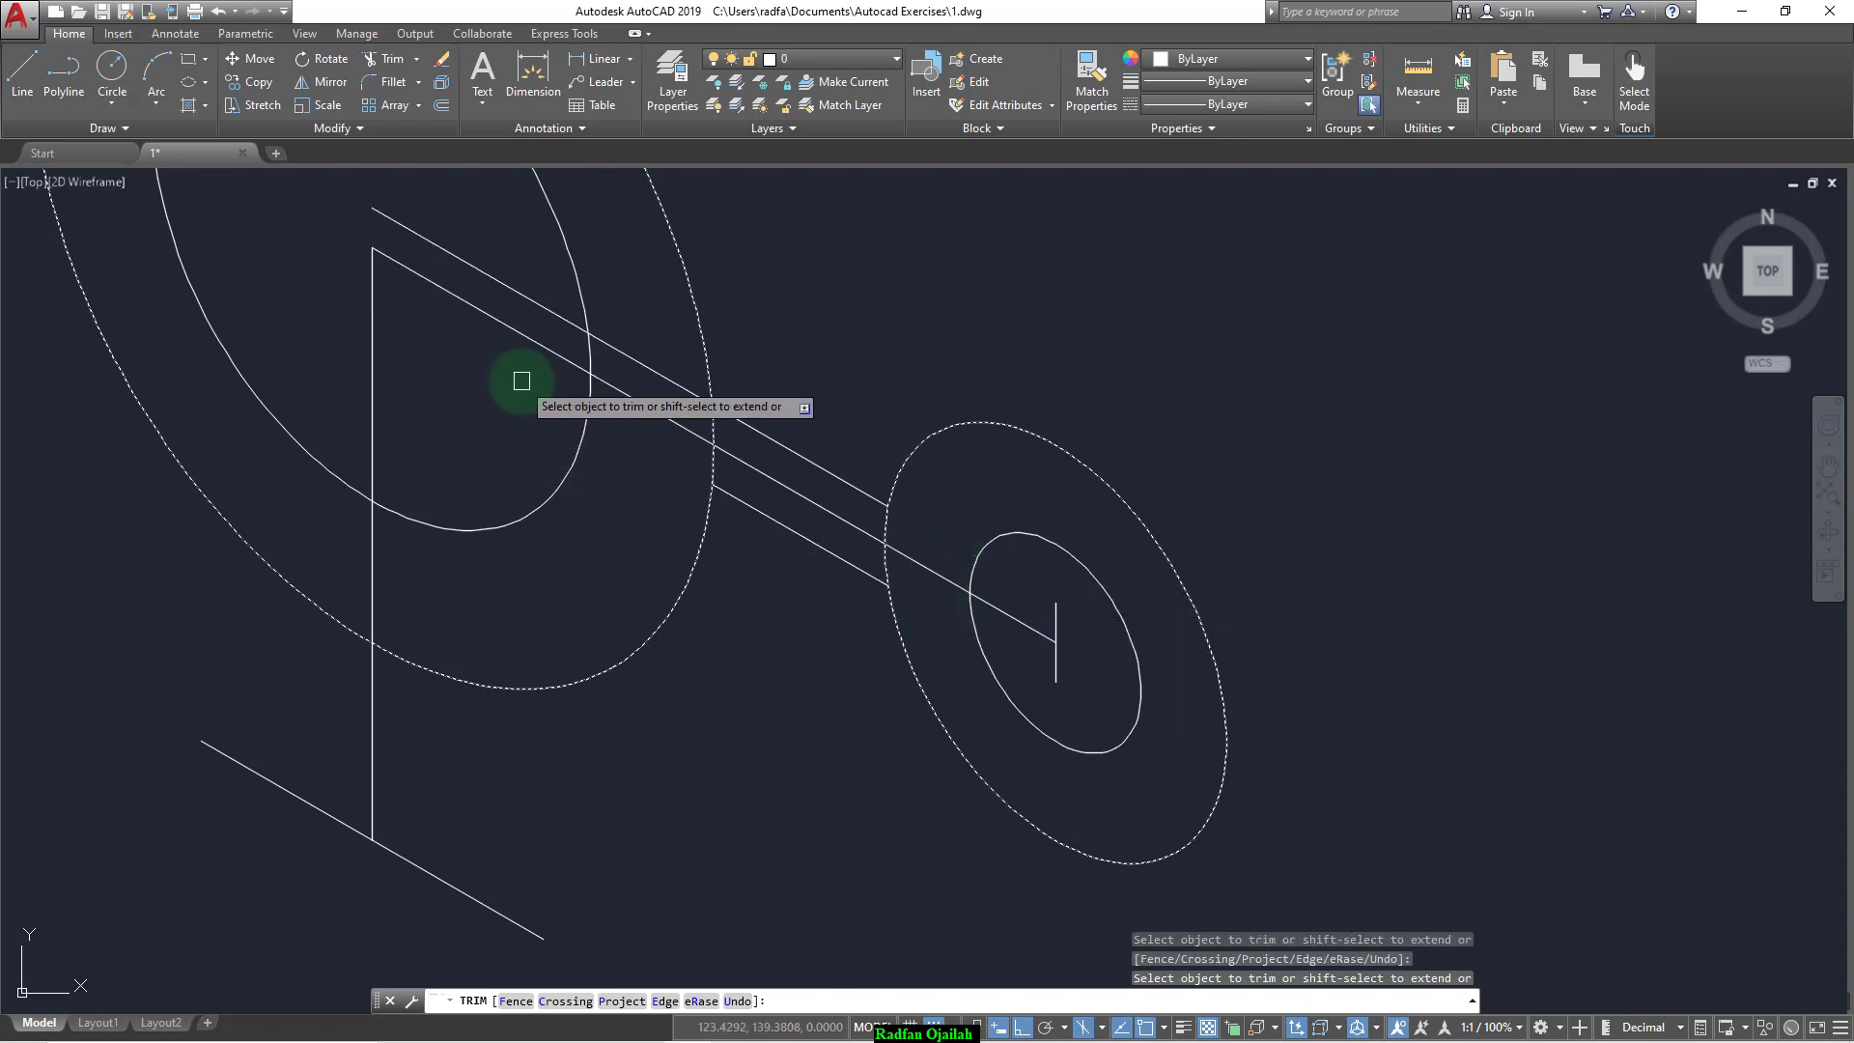
left_click(550, 310)
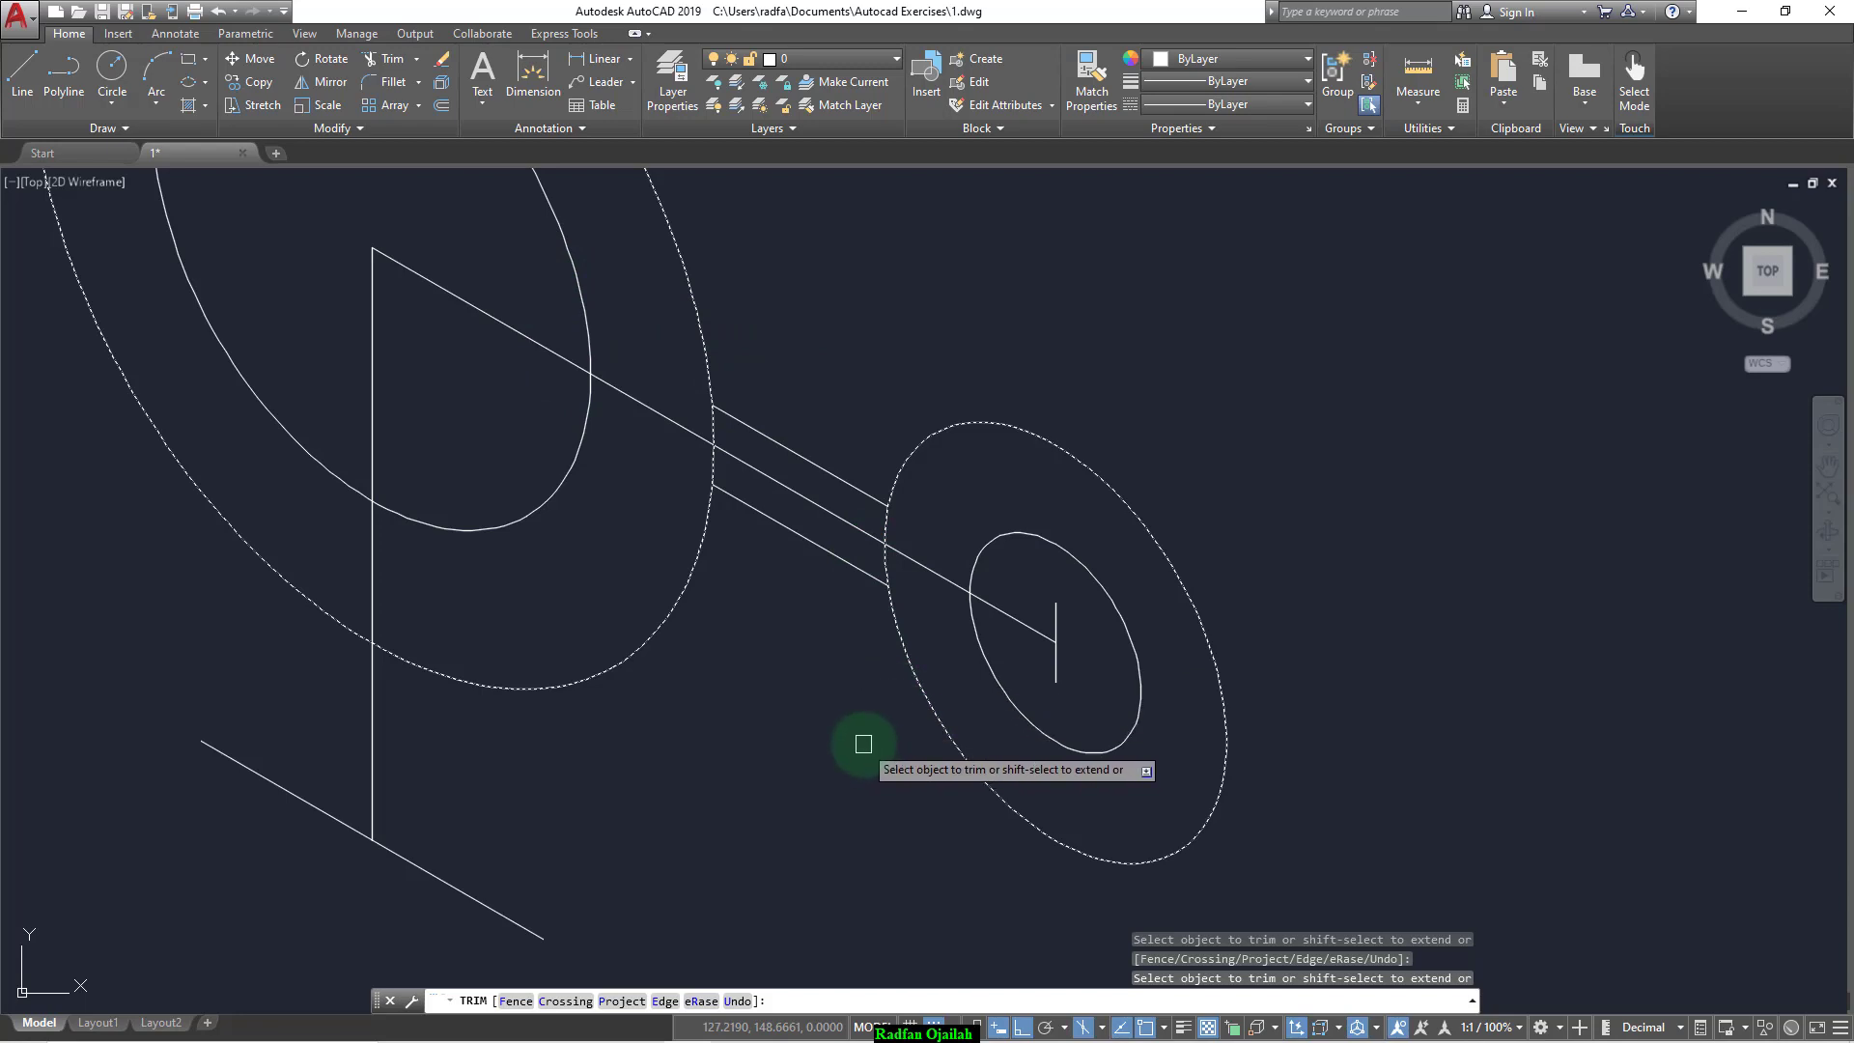
key("Escape")
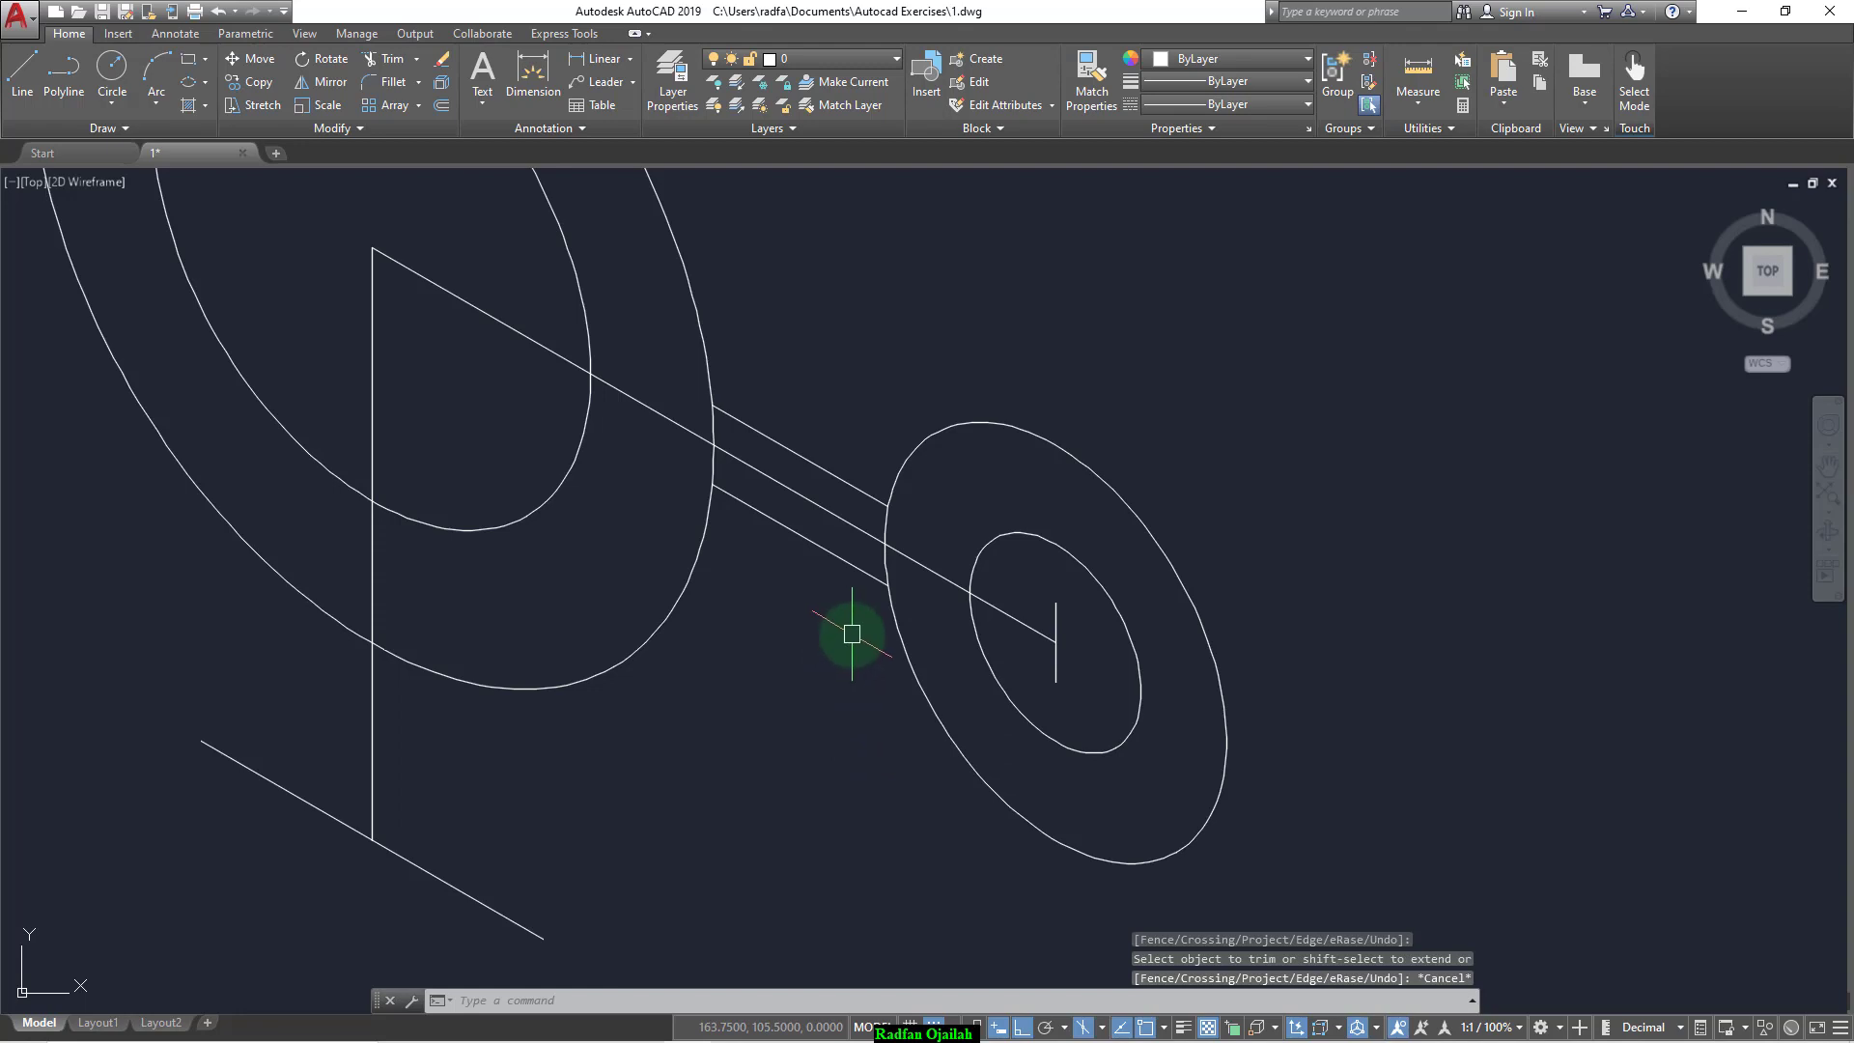
Step: Trim away the arcs of the 50- and 100-diameter isocircles that lie between the two parallel connecting lines
type("tr")
key("Return")
left_click(860, 569)
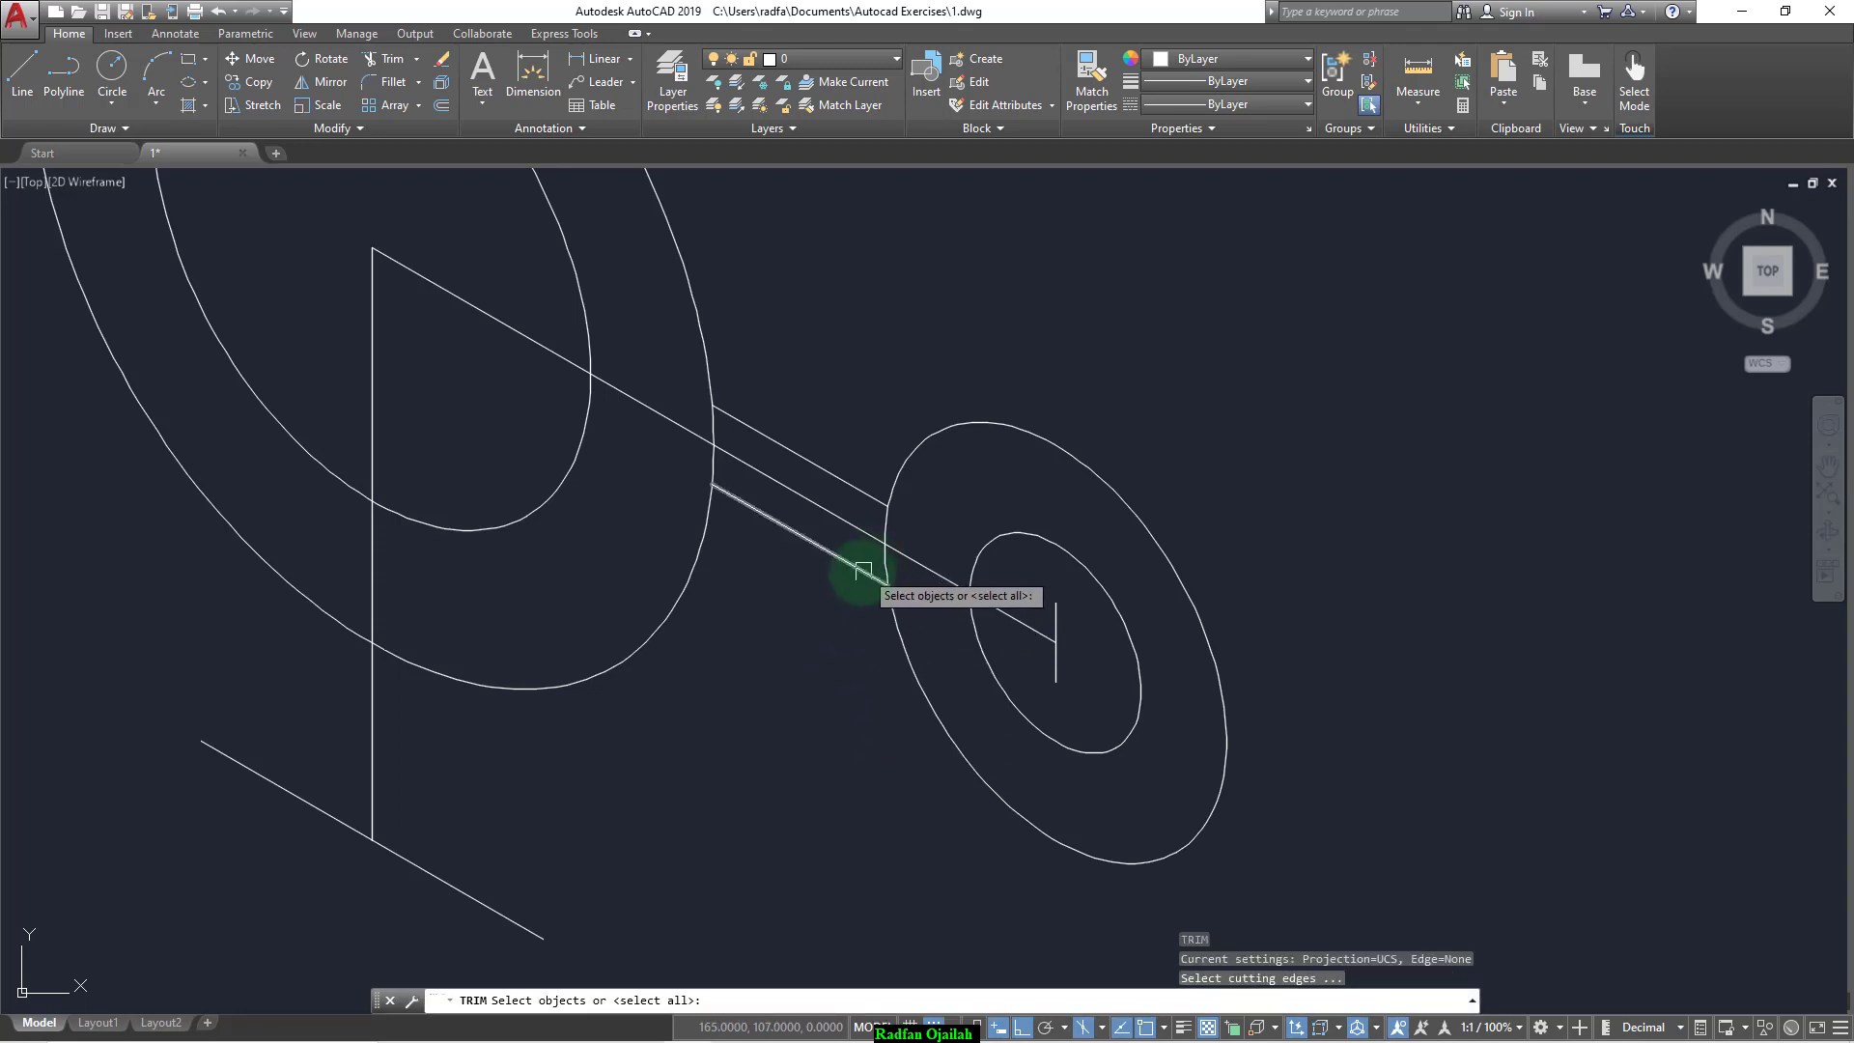
left_click(855, 480)
key("Return")
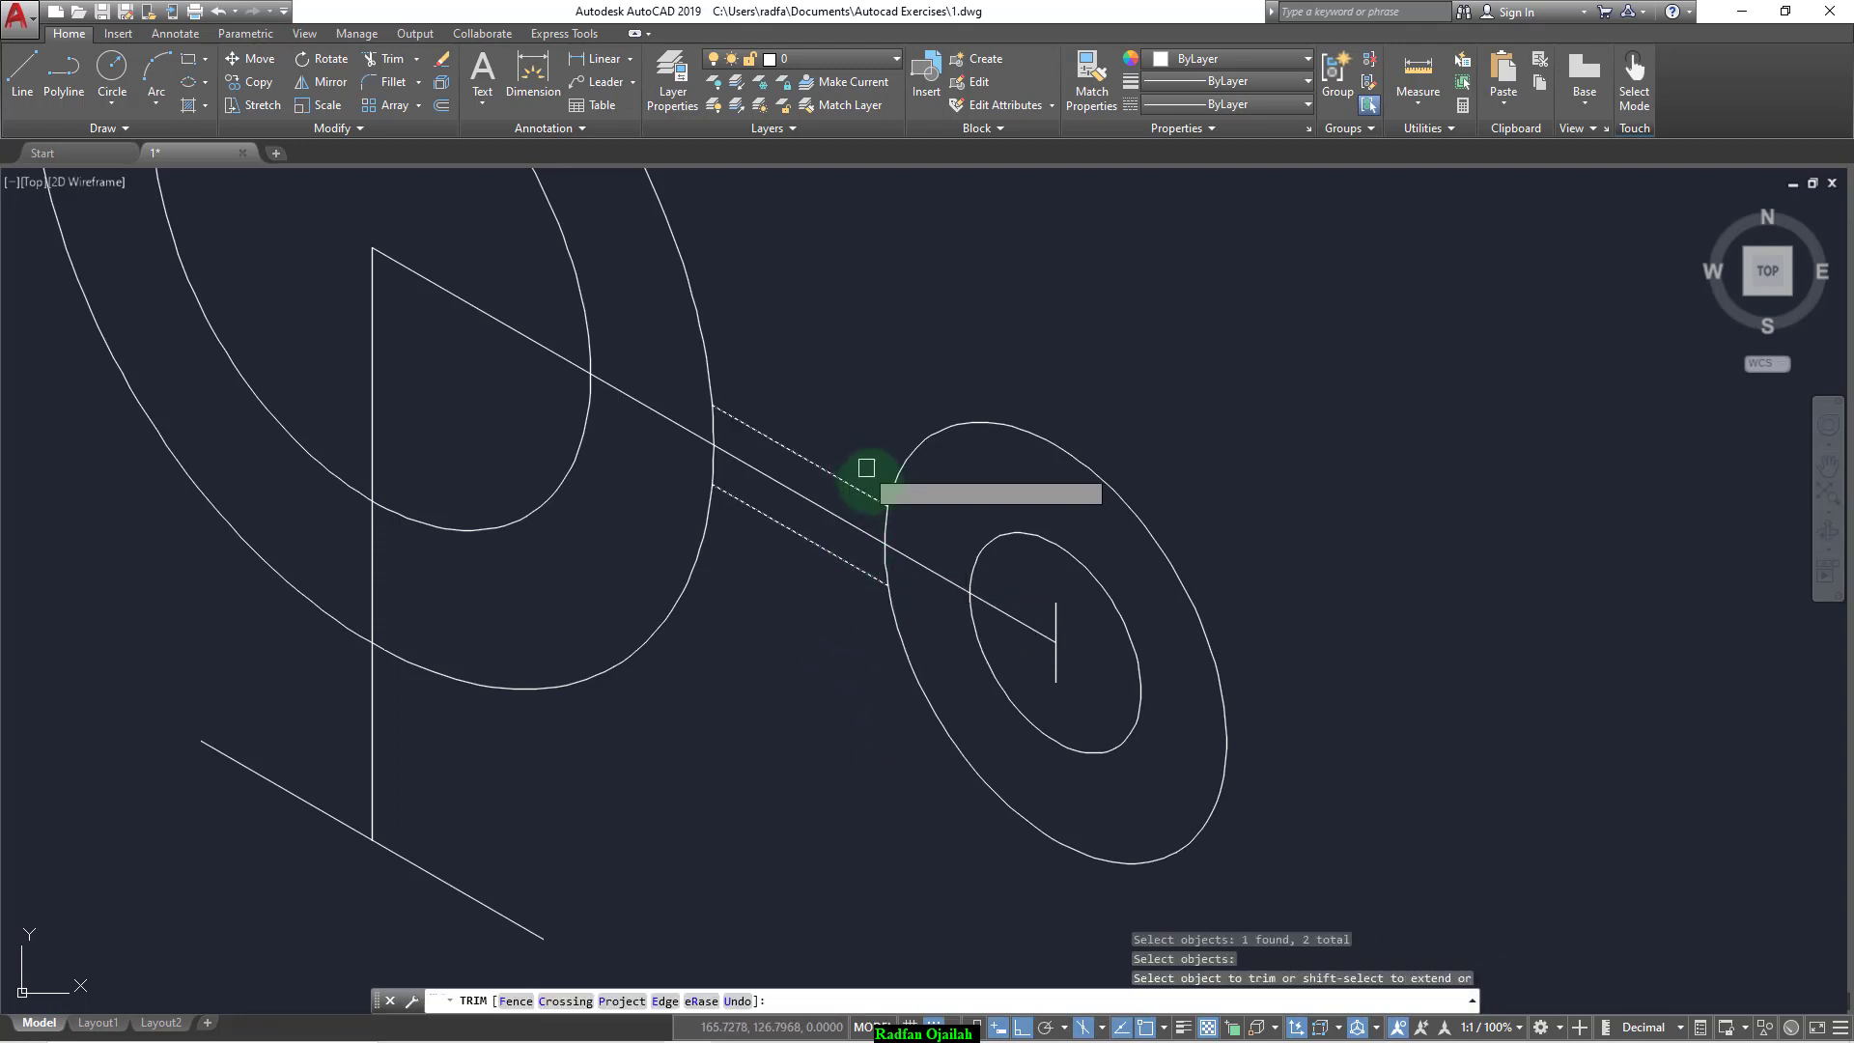
left_click(884, 529)
left_click(713, 464)
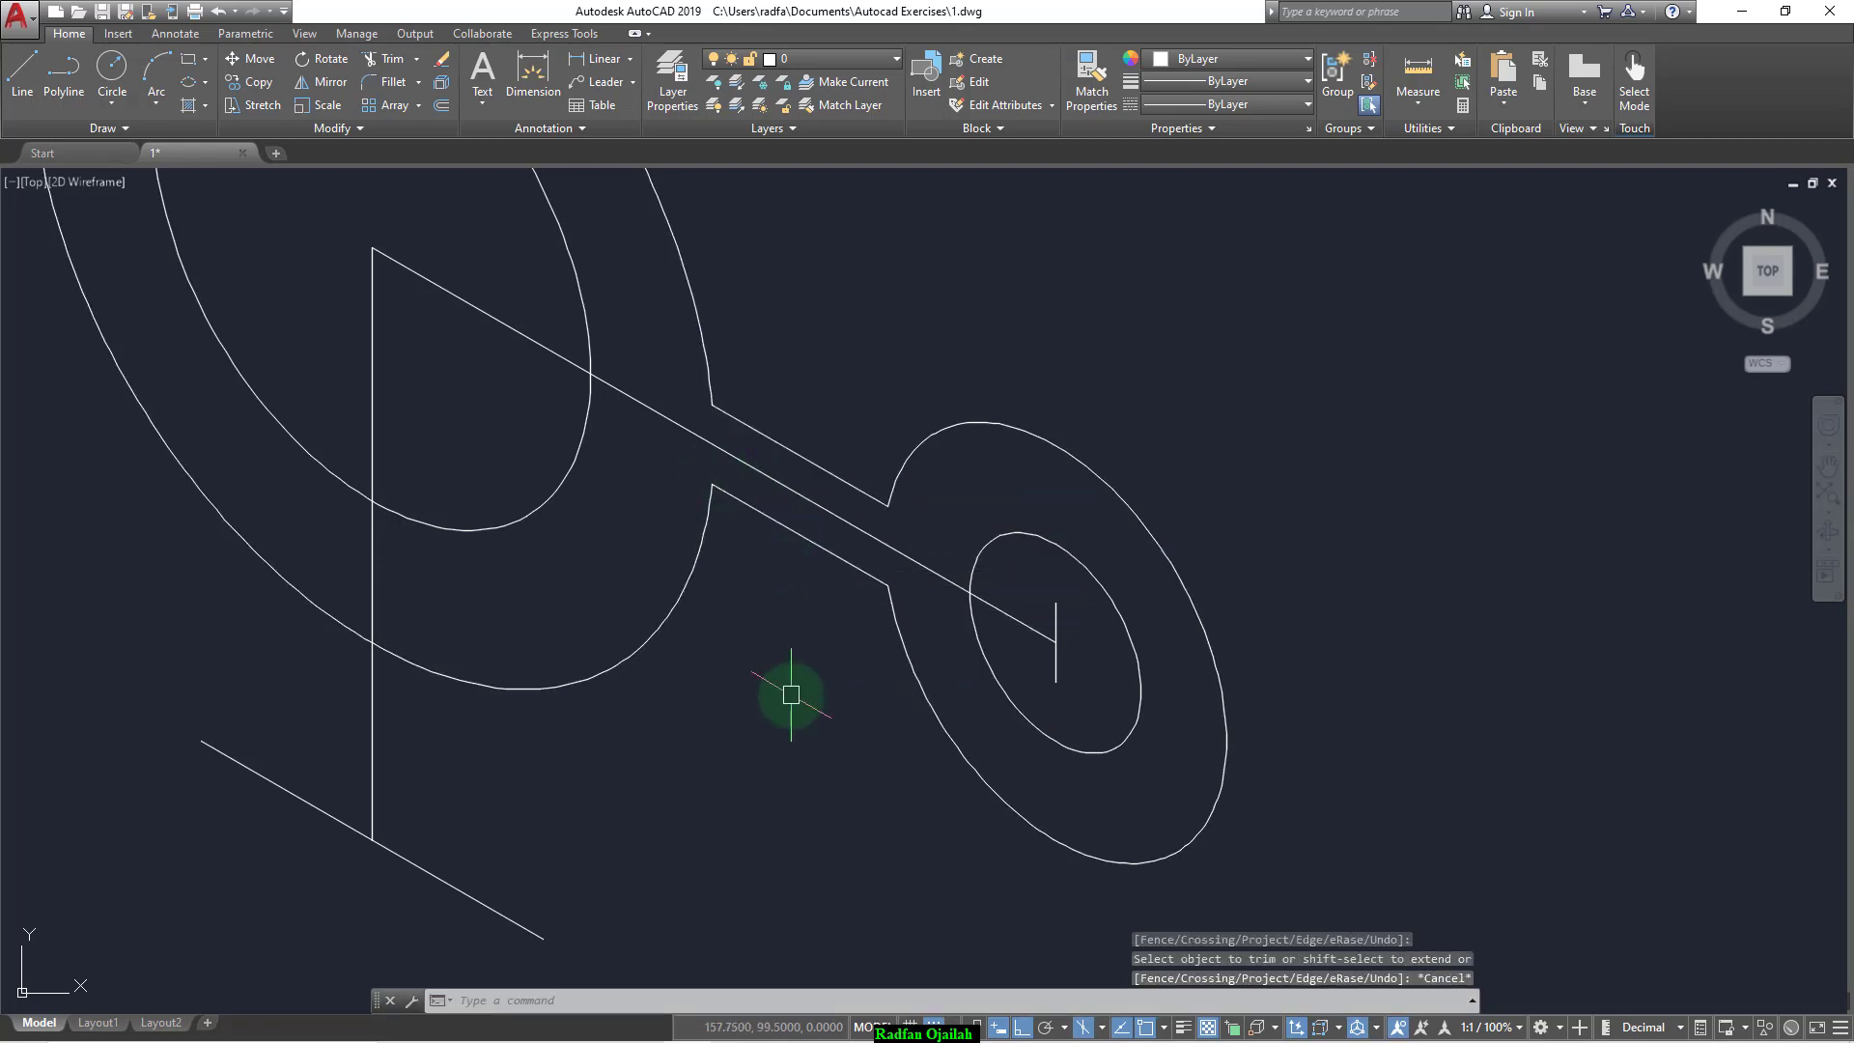
Step: Copy both pairs of front isocircles 40 units backward along the 30° axis of the top isoplane
scroll(791, 694, "down", 2)
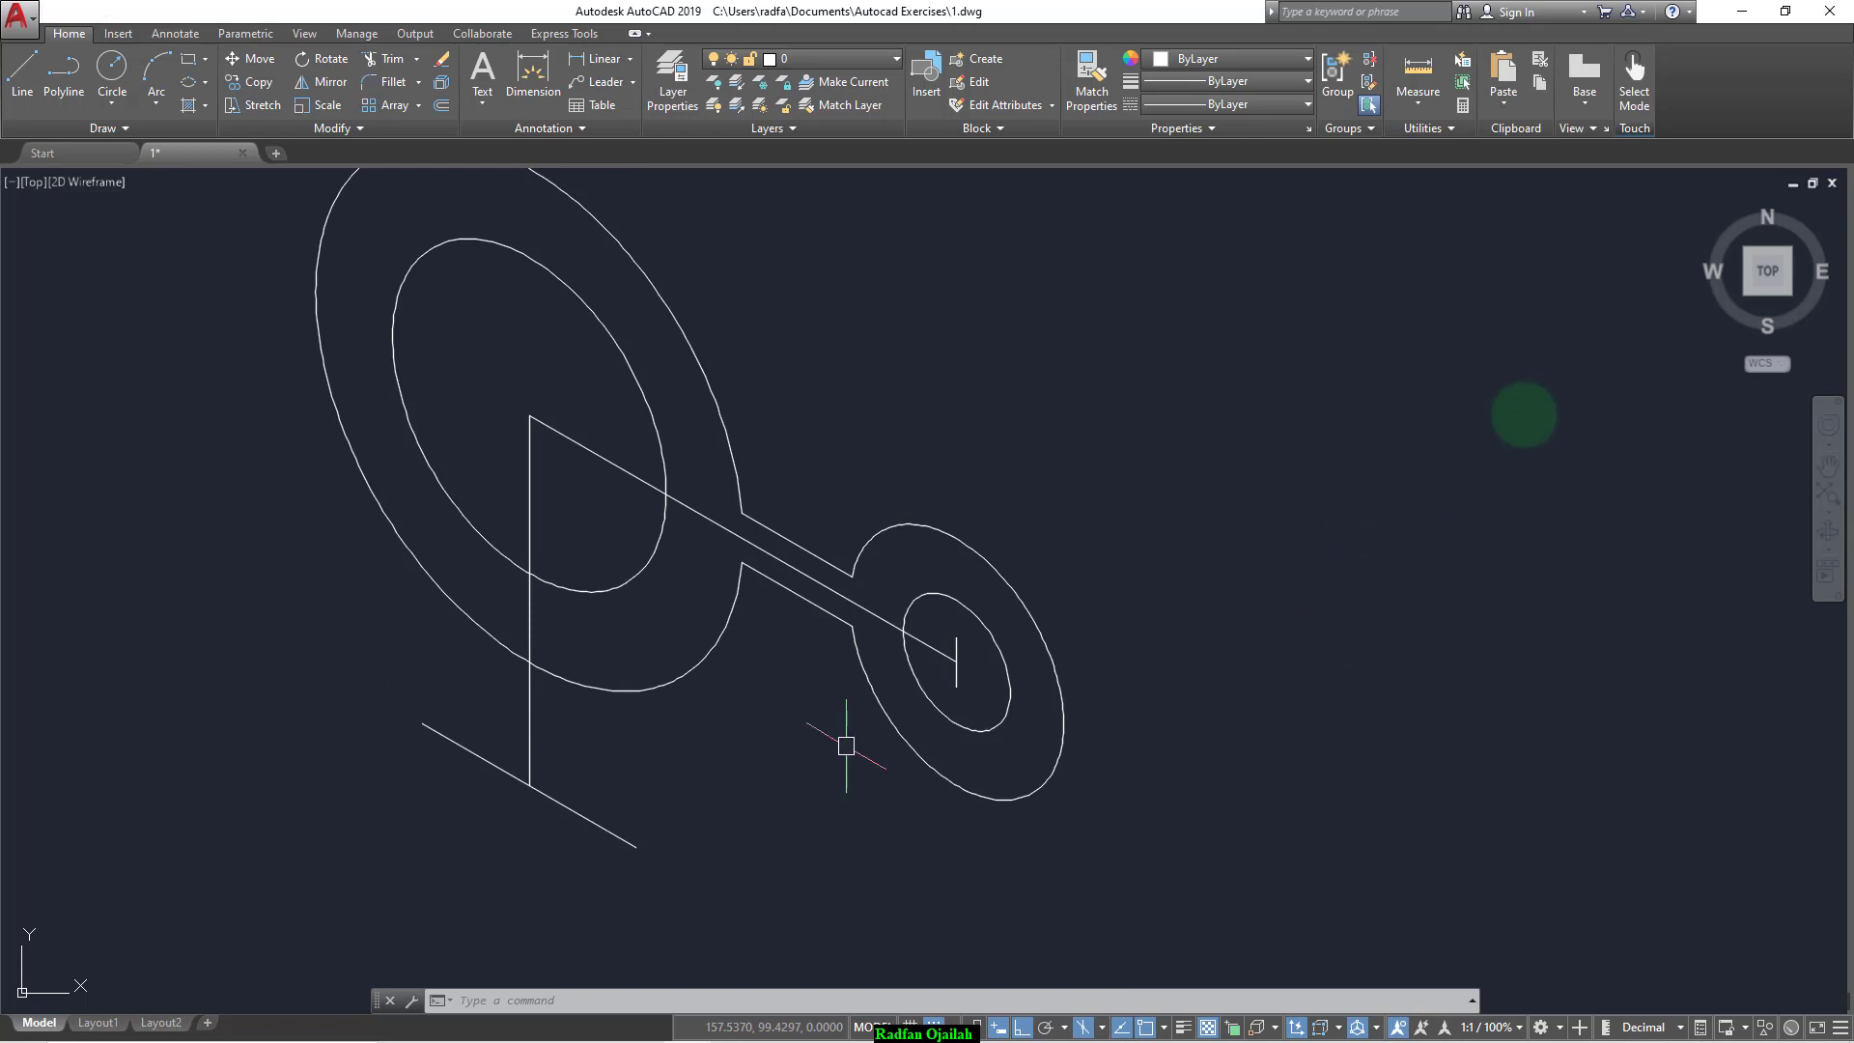
left_click(1185, 565)
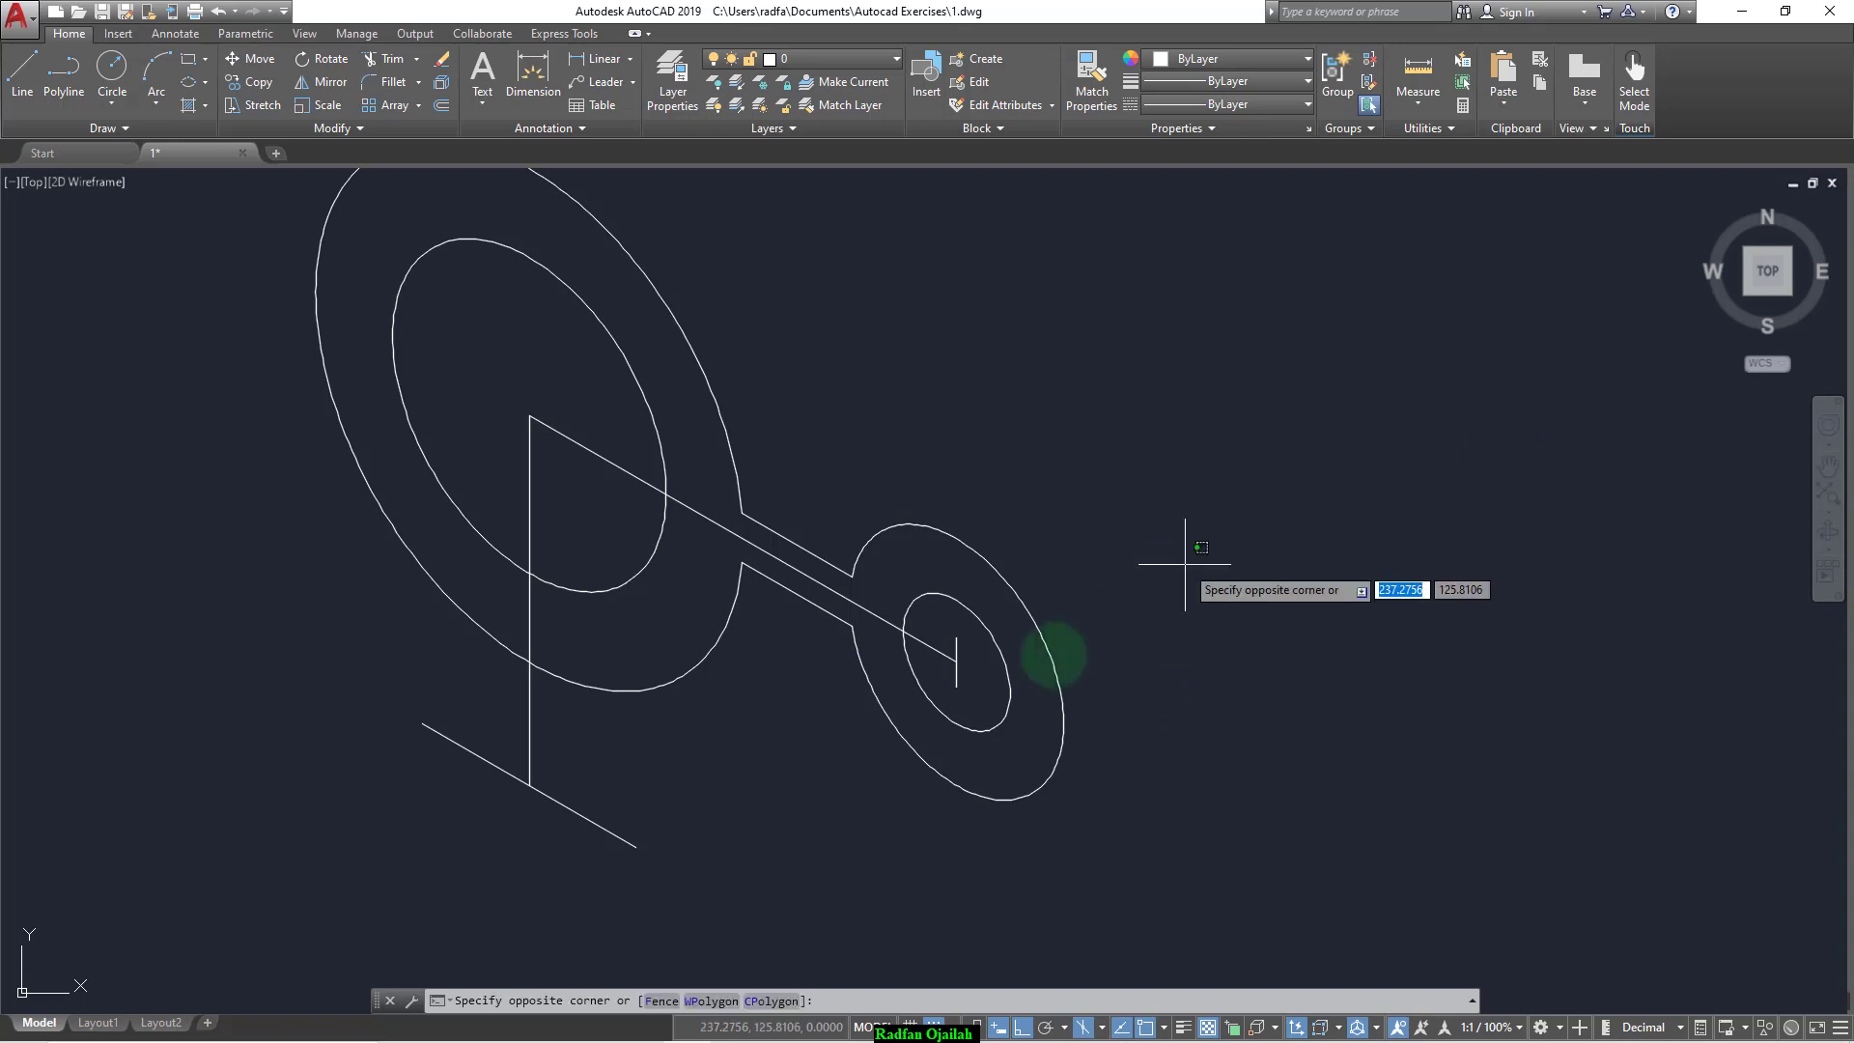
left_click(1006, 676)
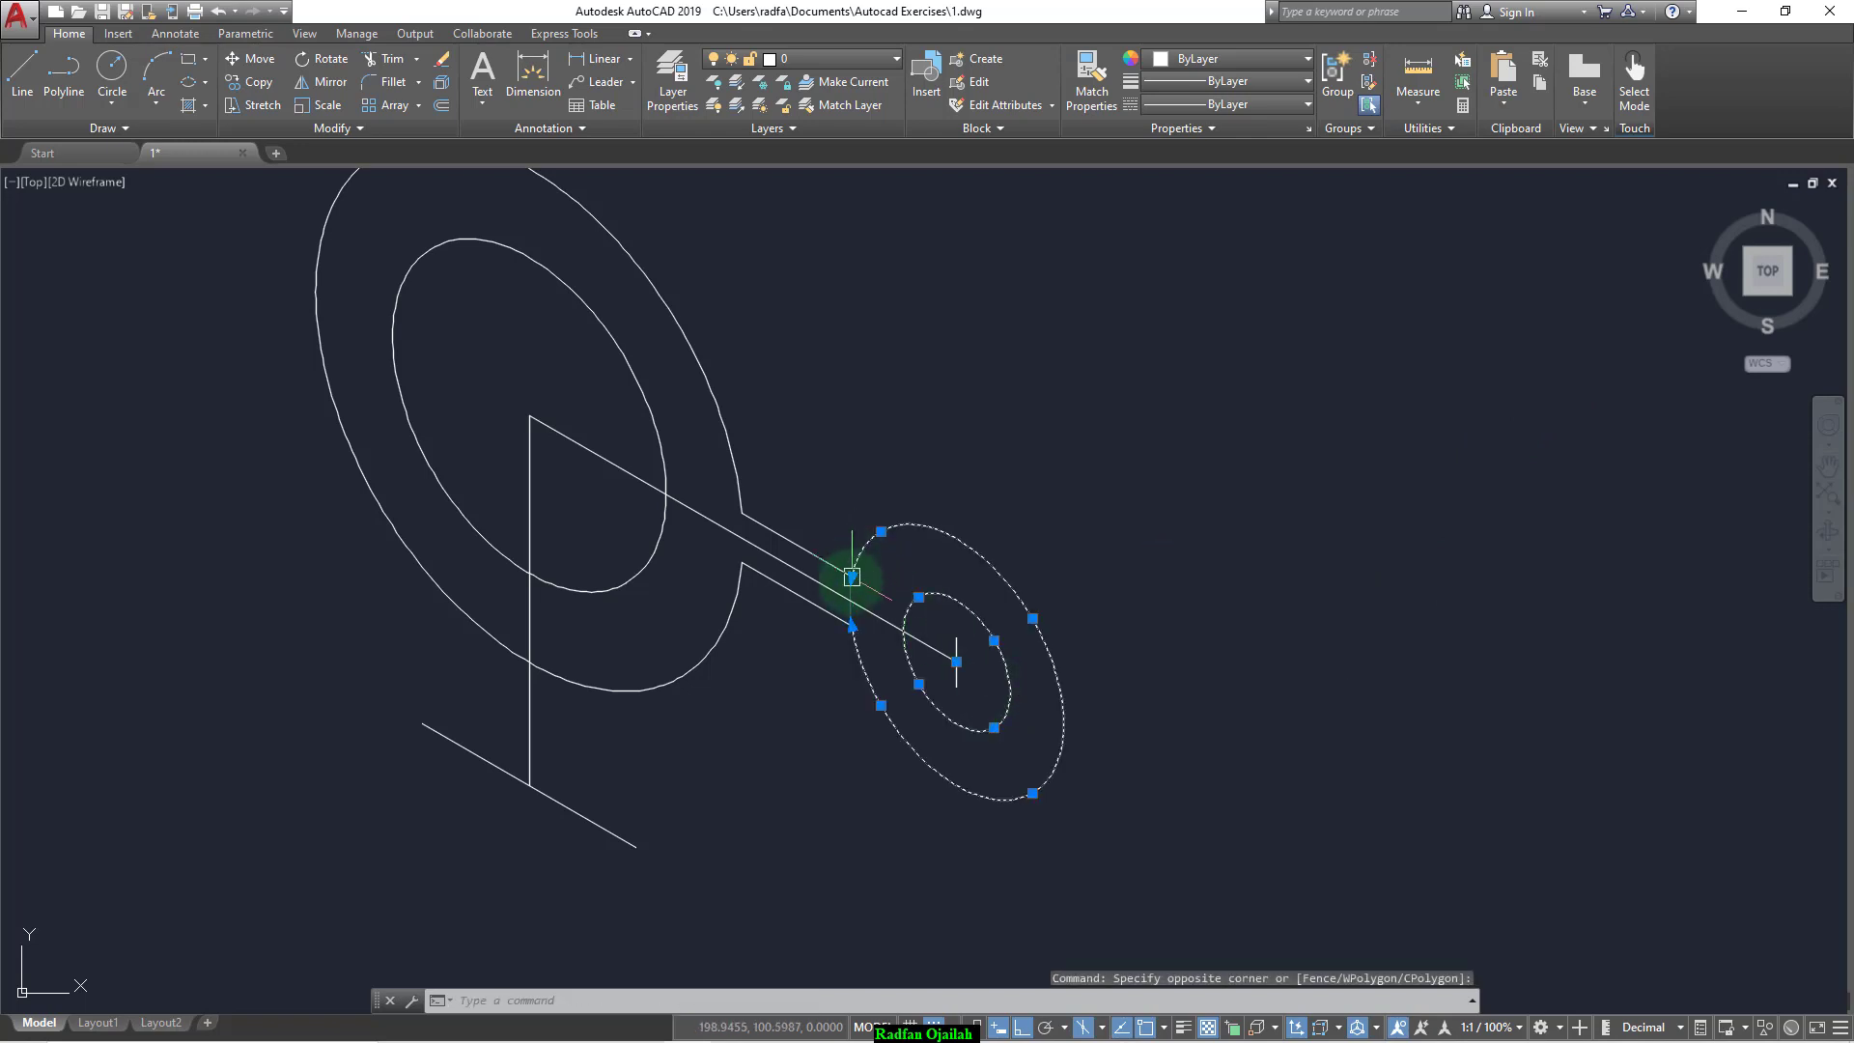
left_click(737, 384)
left_click(608, 373)
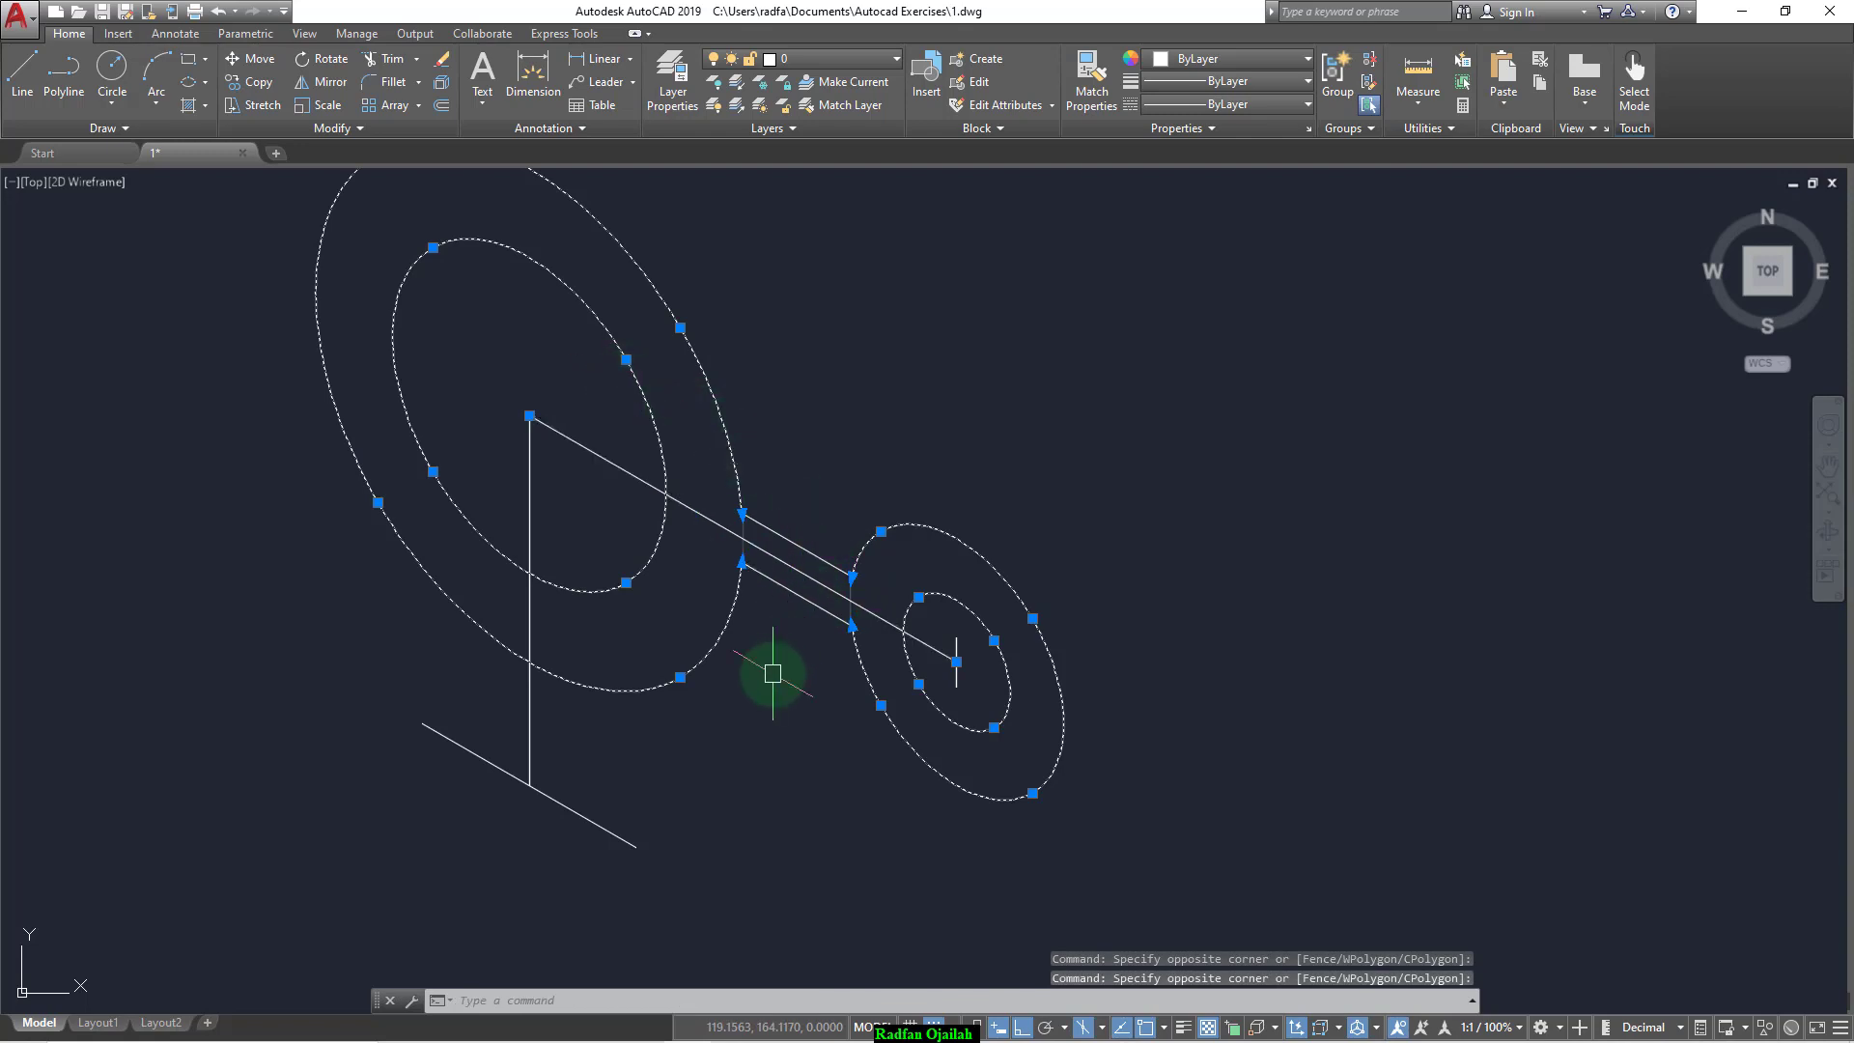
type("CO")
key("Return")
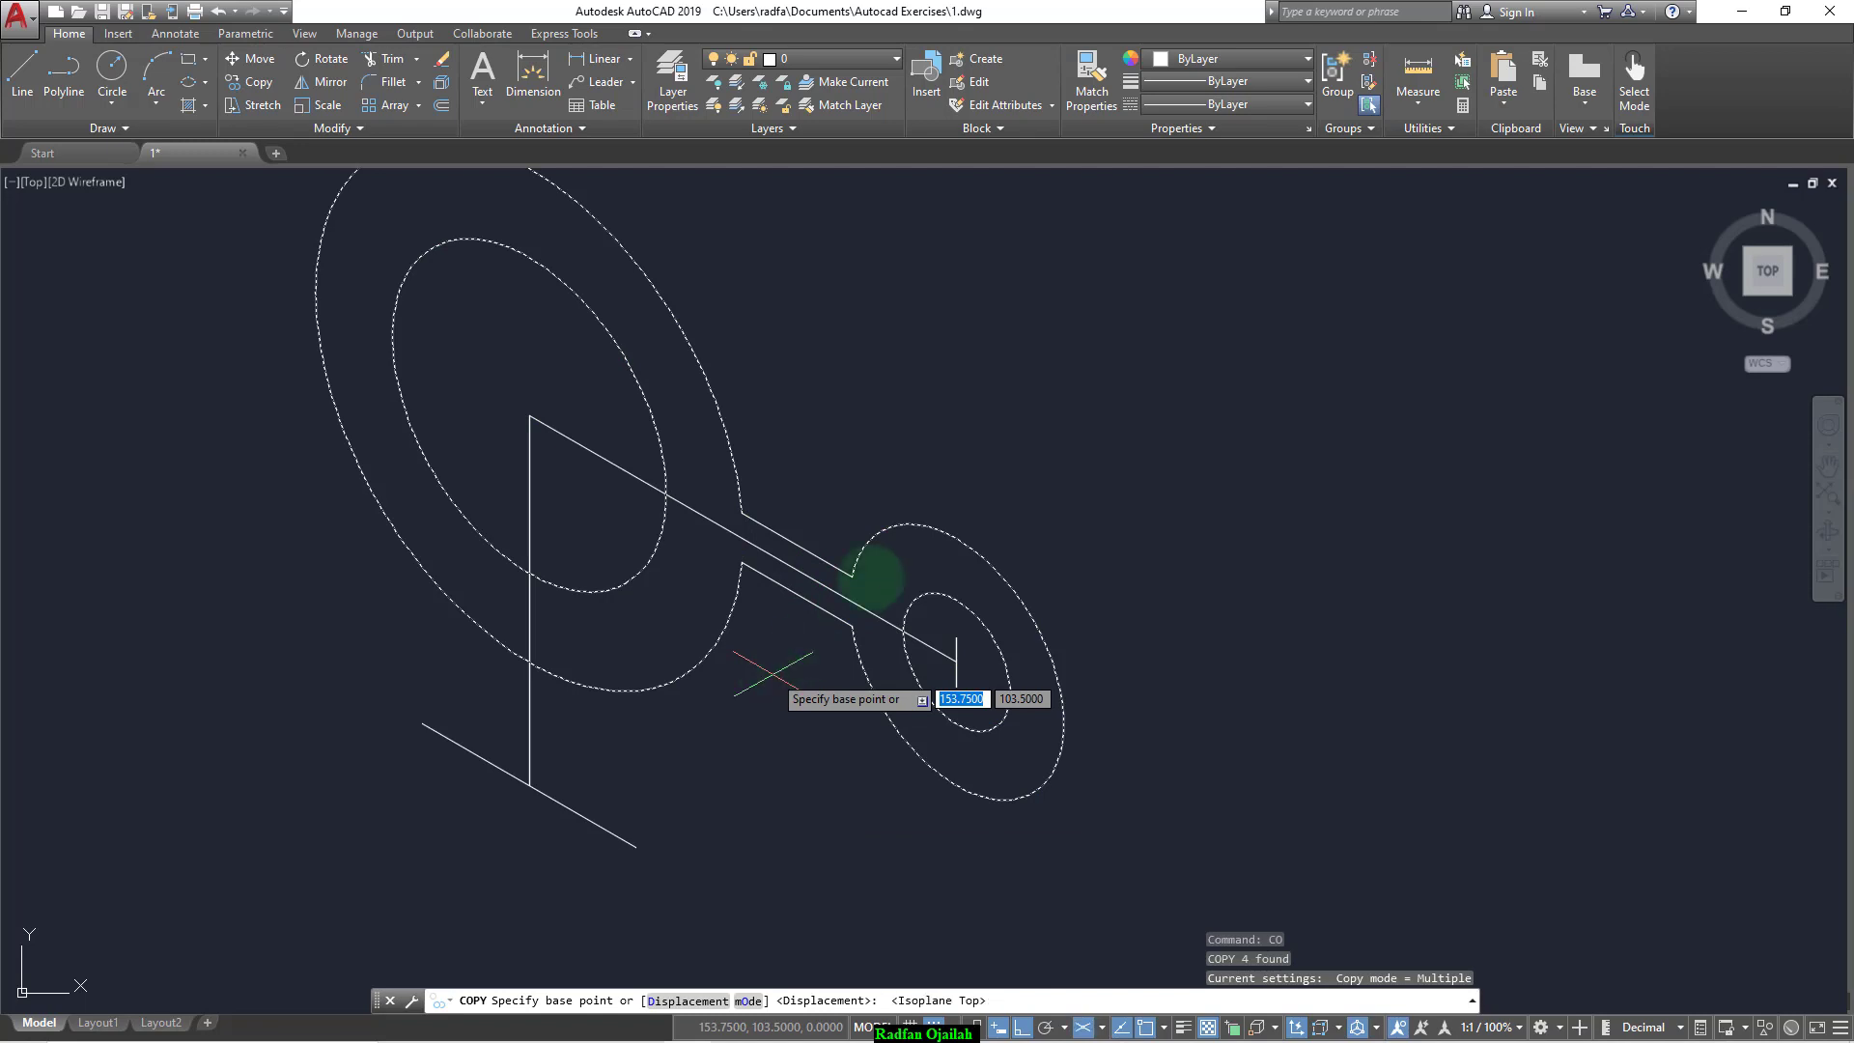
left_click(858, 558)
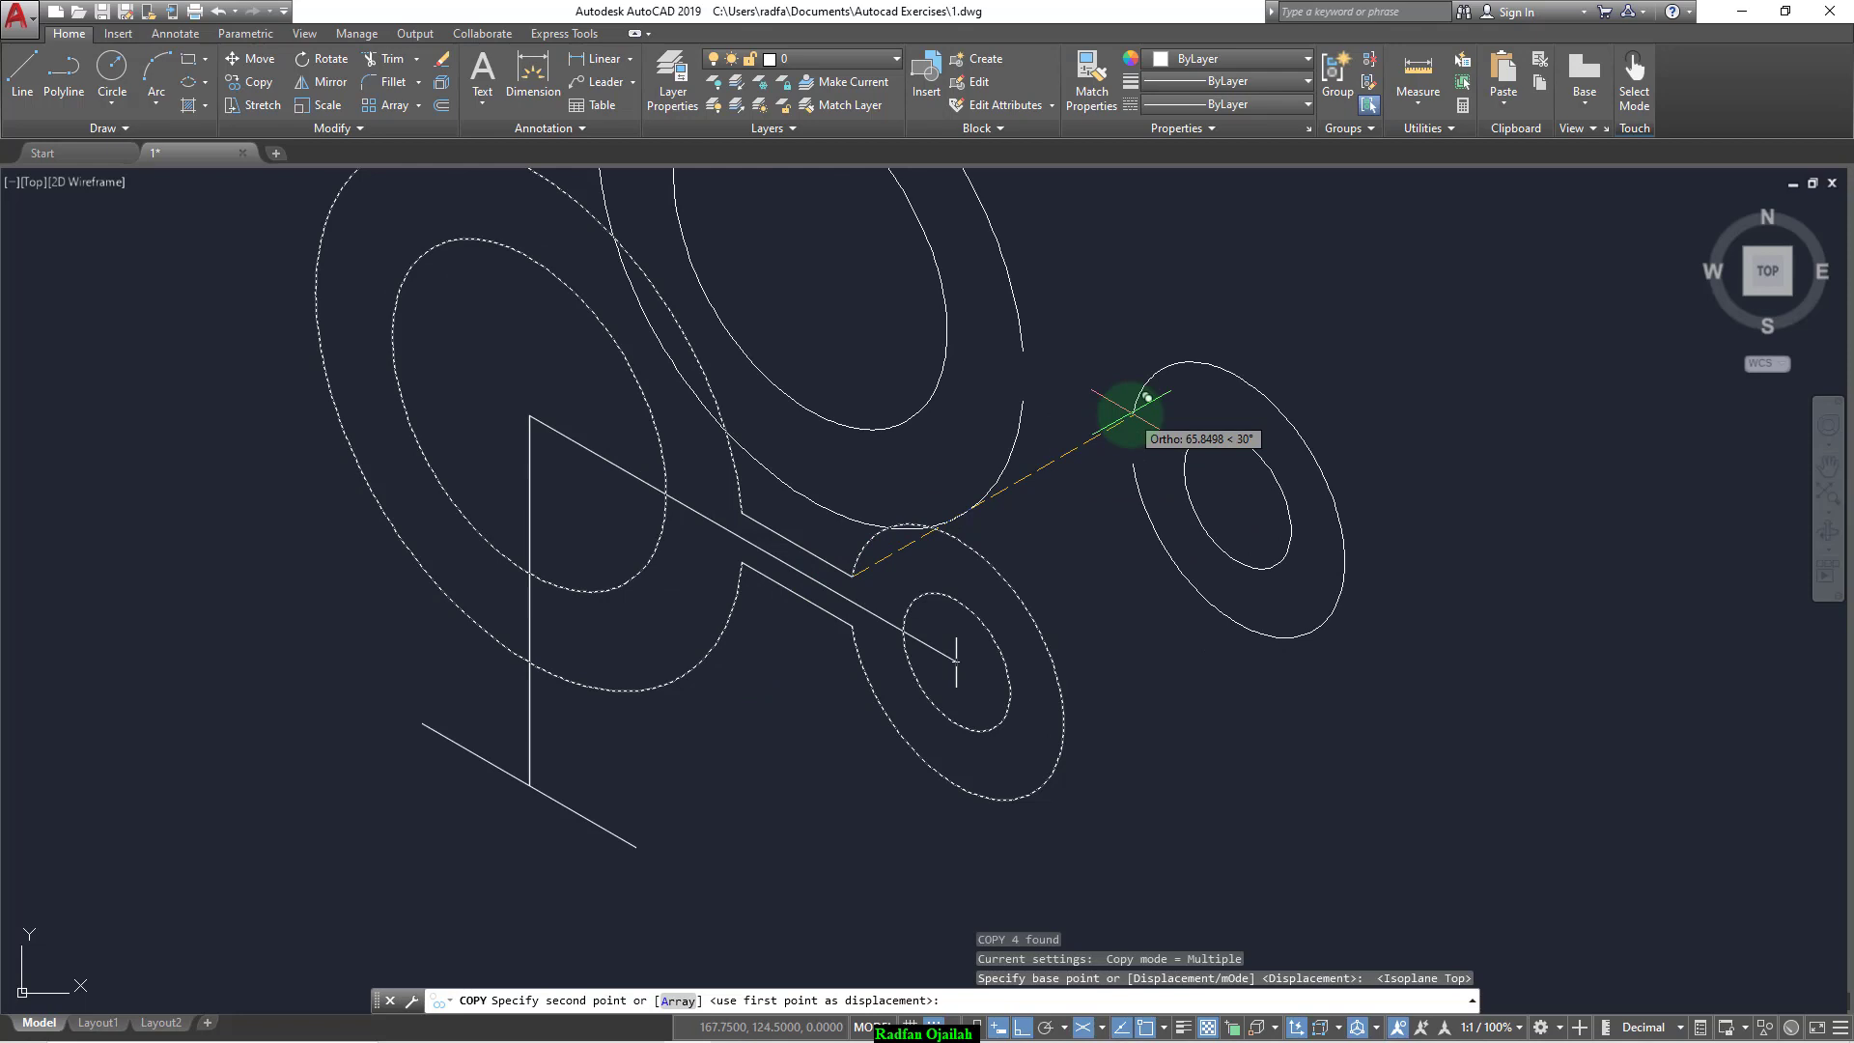
type("40")
key("Return")
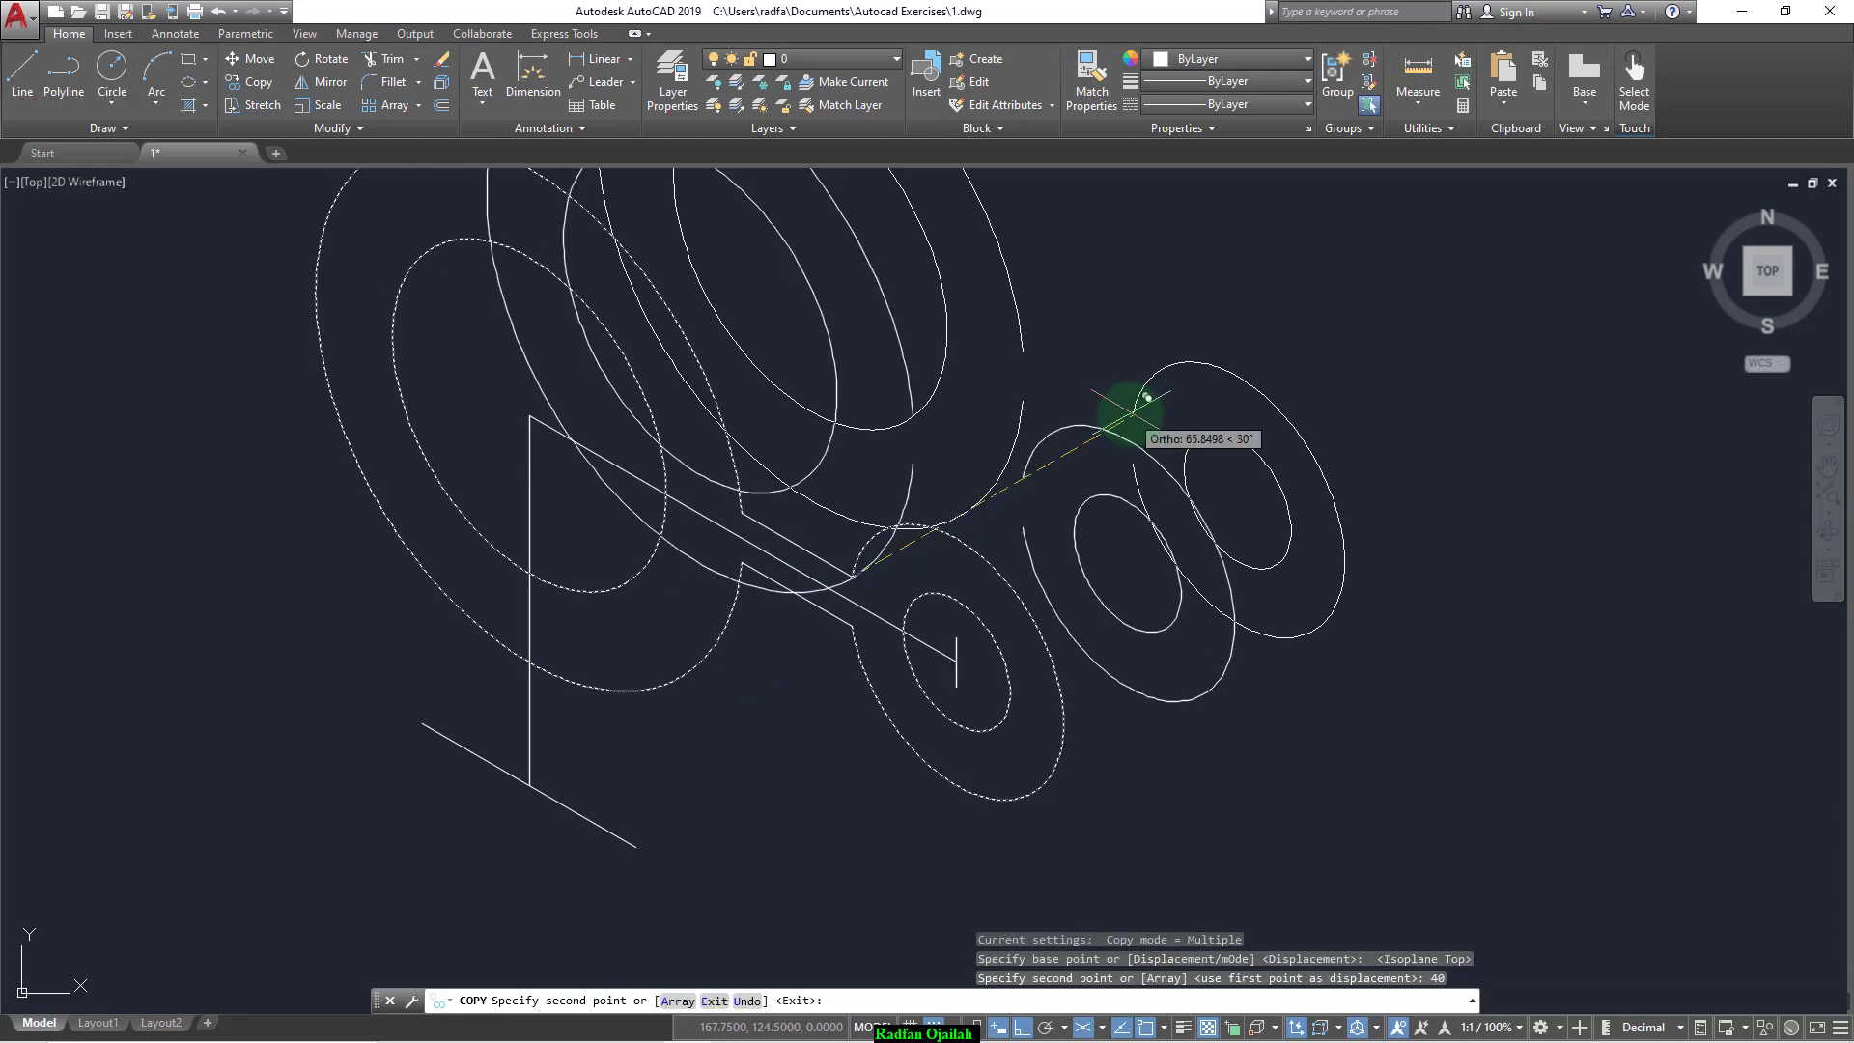
key("Return")
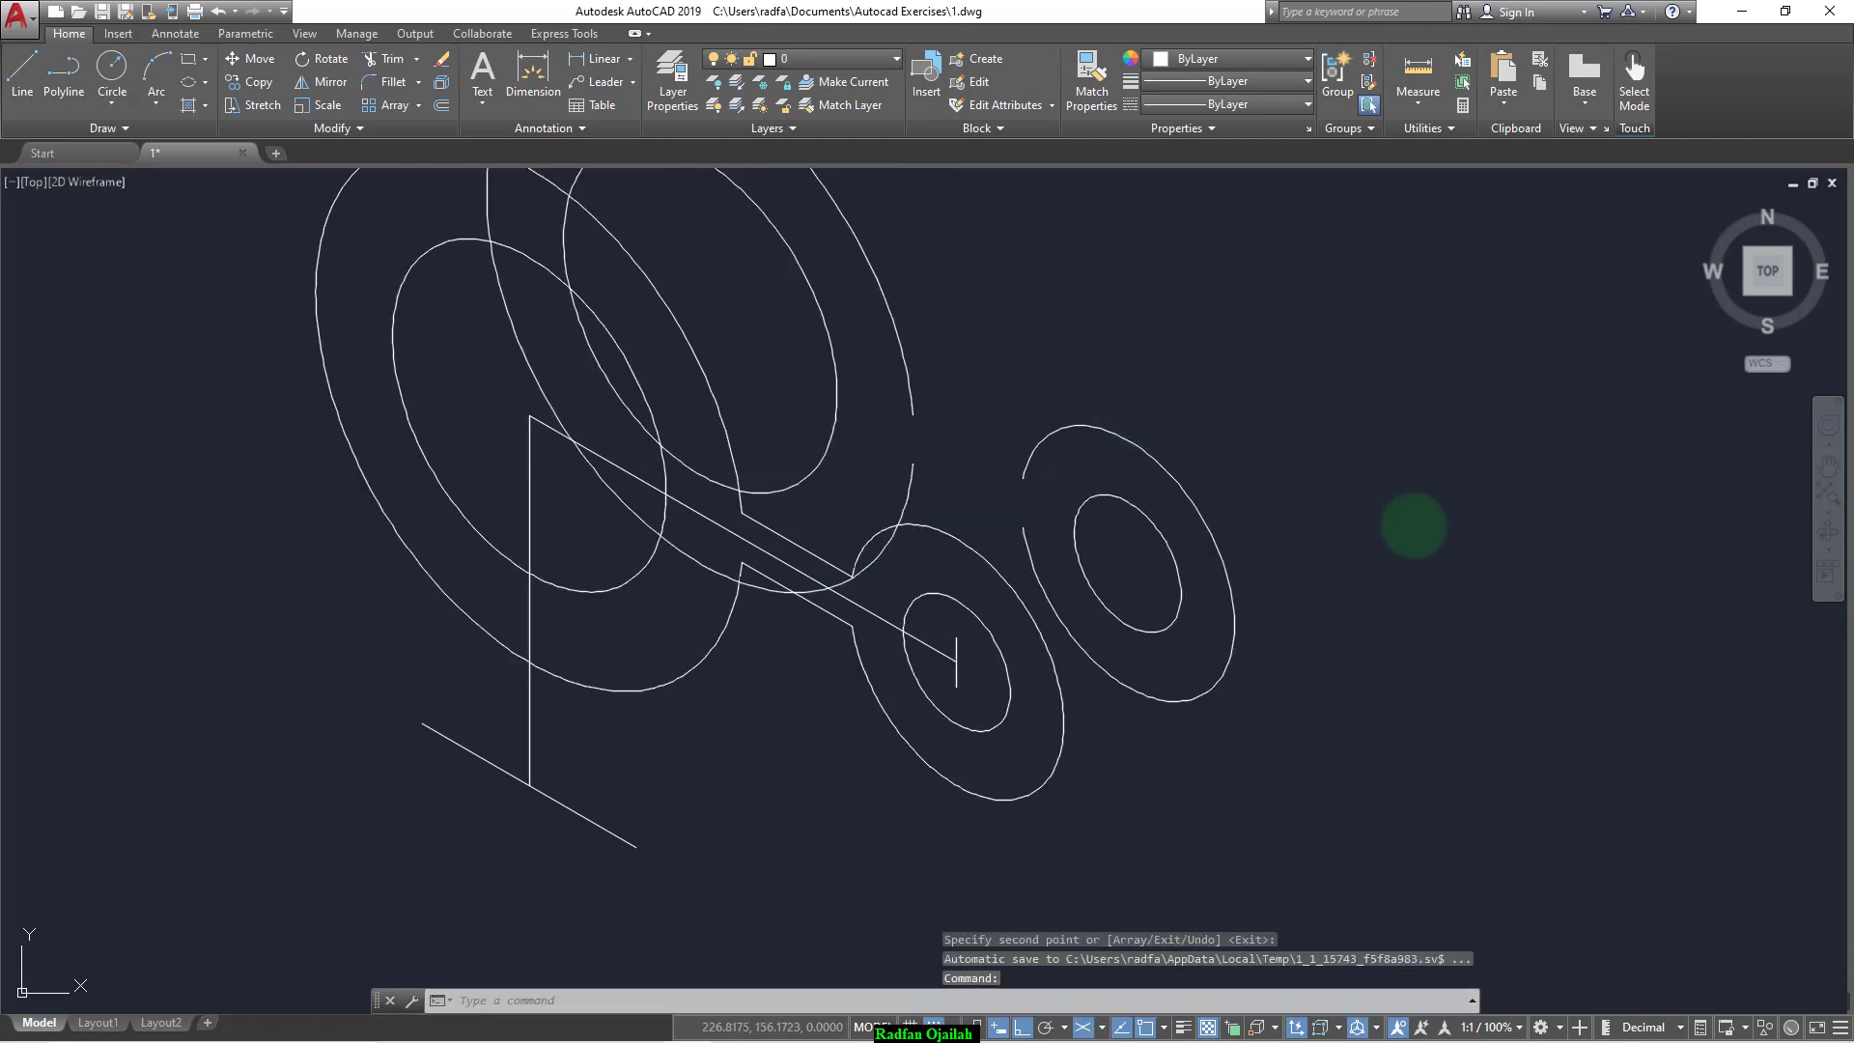
Step: Trim away the part of the rear 100-diameter isocircle that lies inside the front one, using the front outline as cutting edge
scroll(1414, 556, "down", 2)
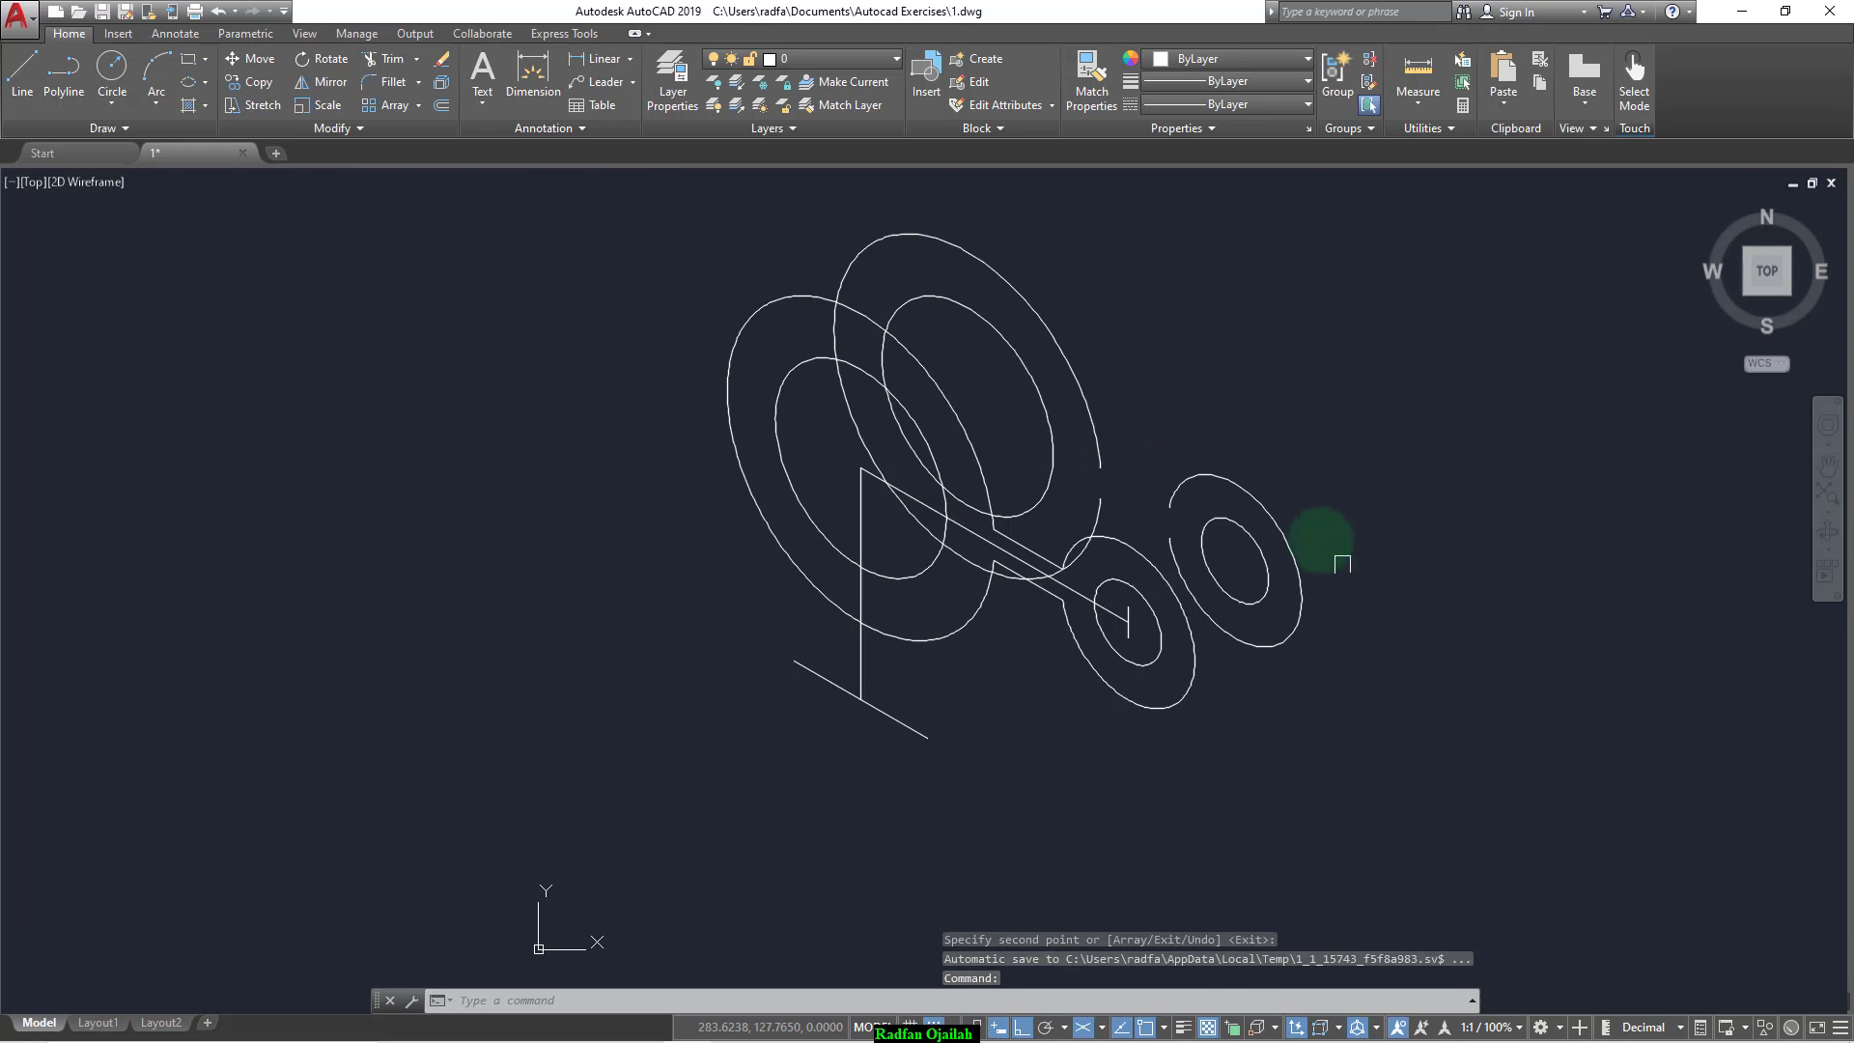
scroll(910, 306, "up", 2)
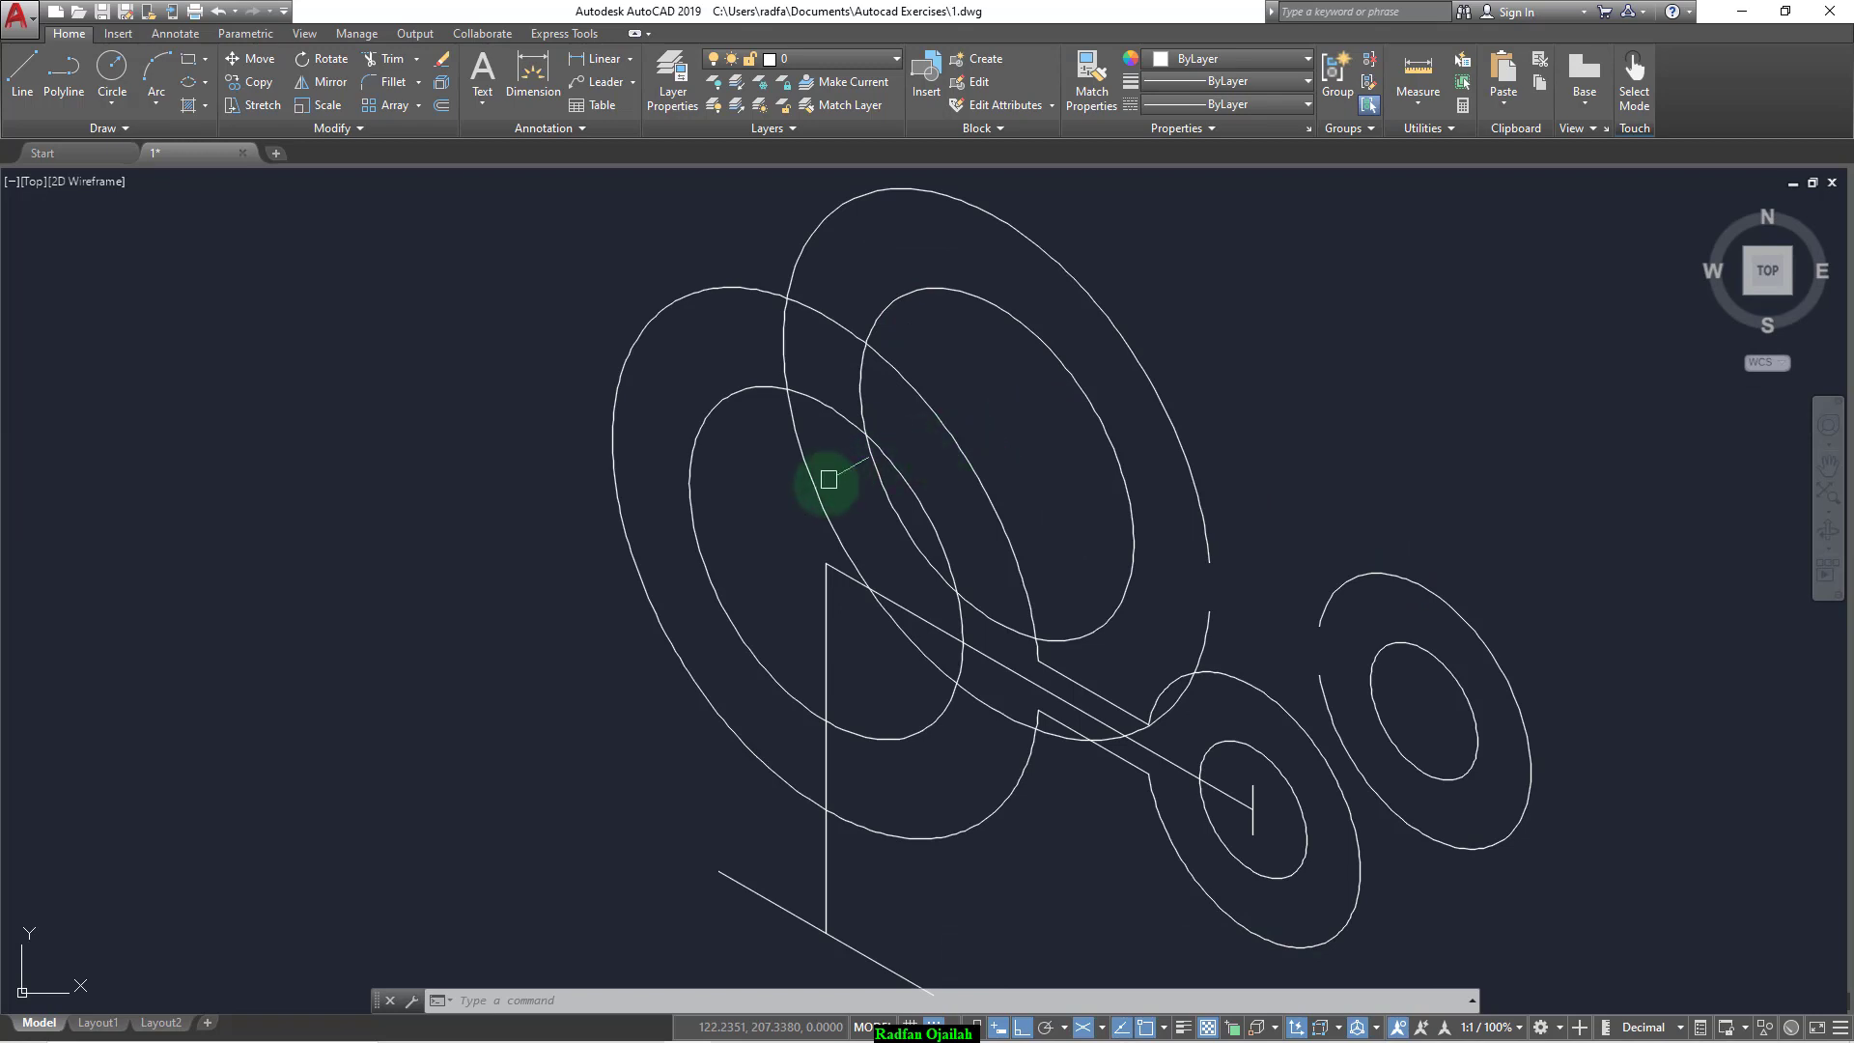
left_click(821, 489)
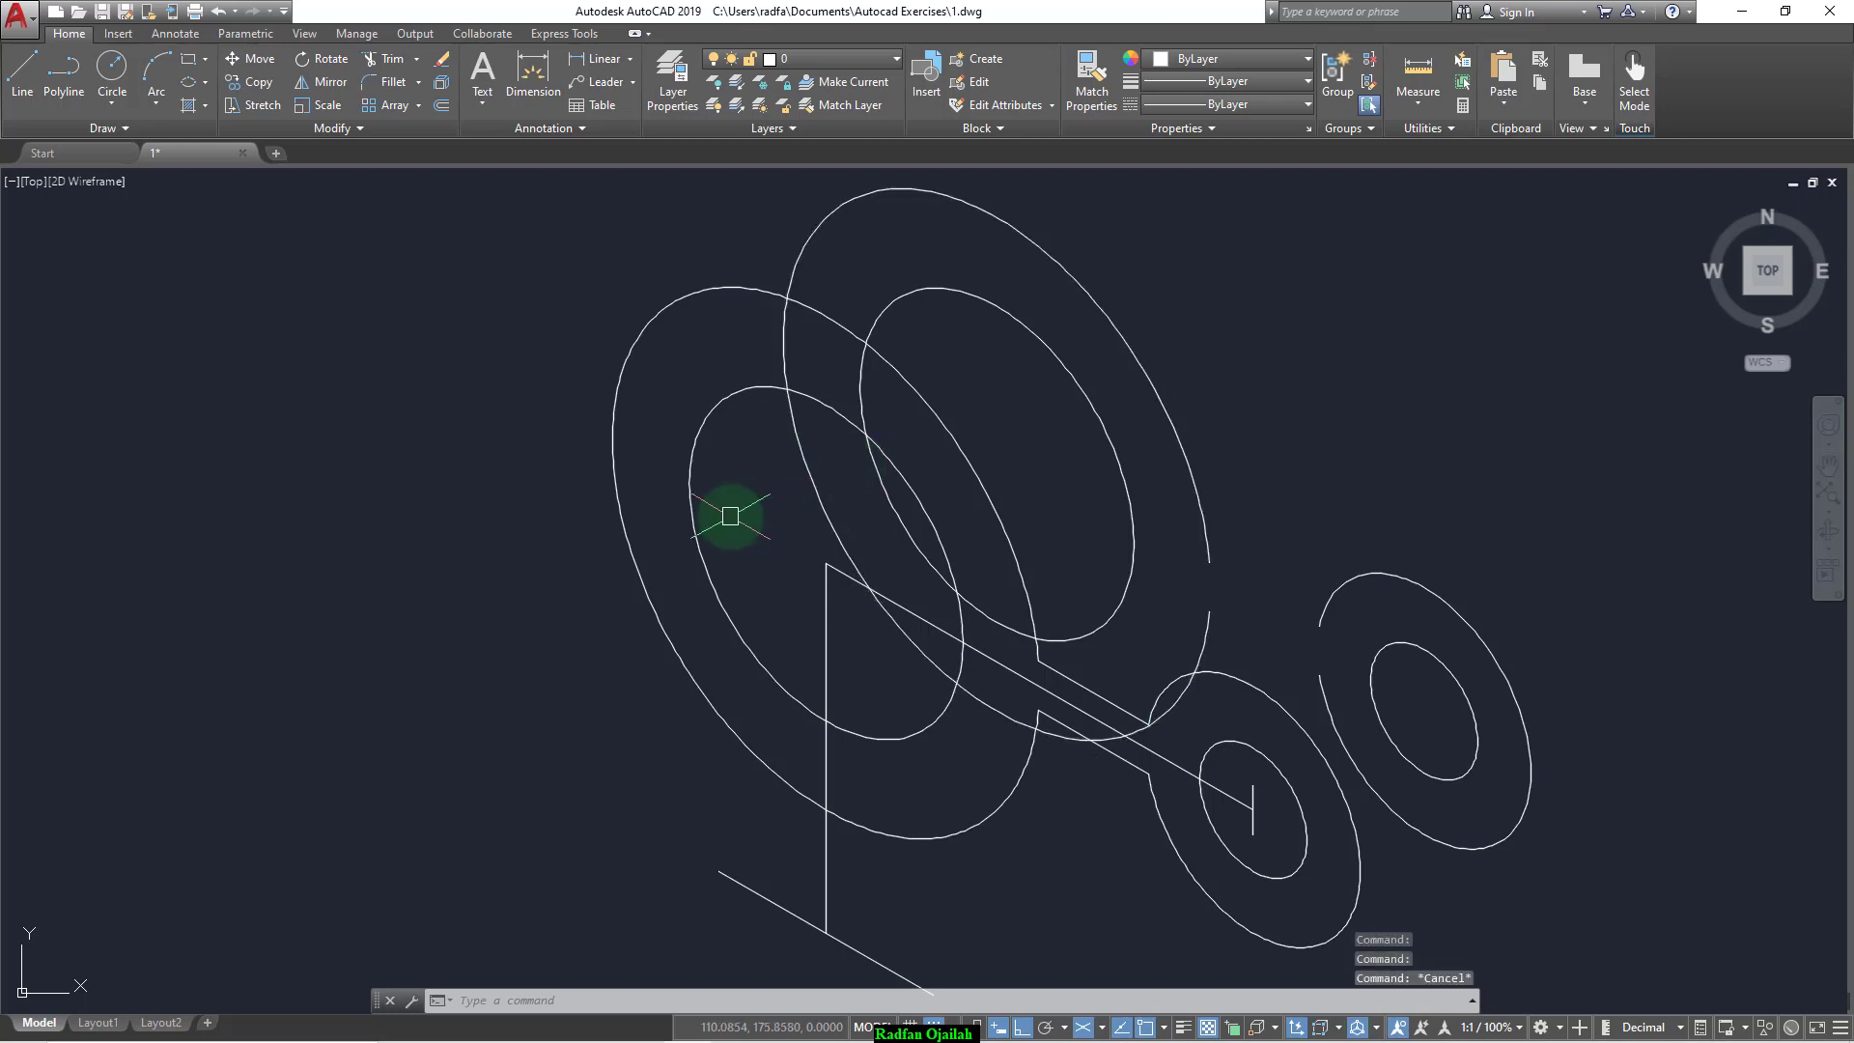
key("Return")
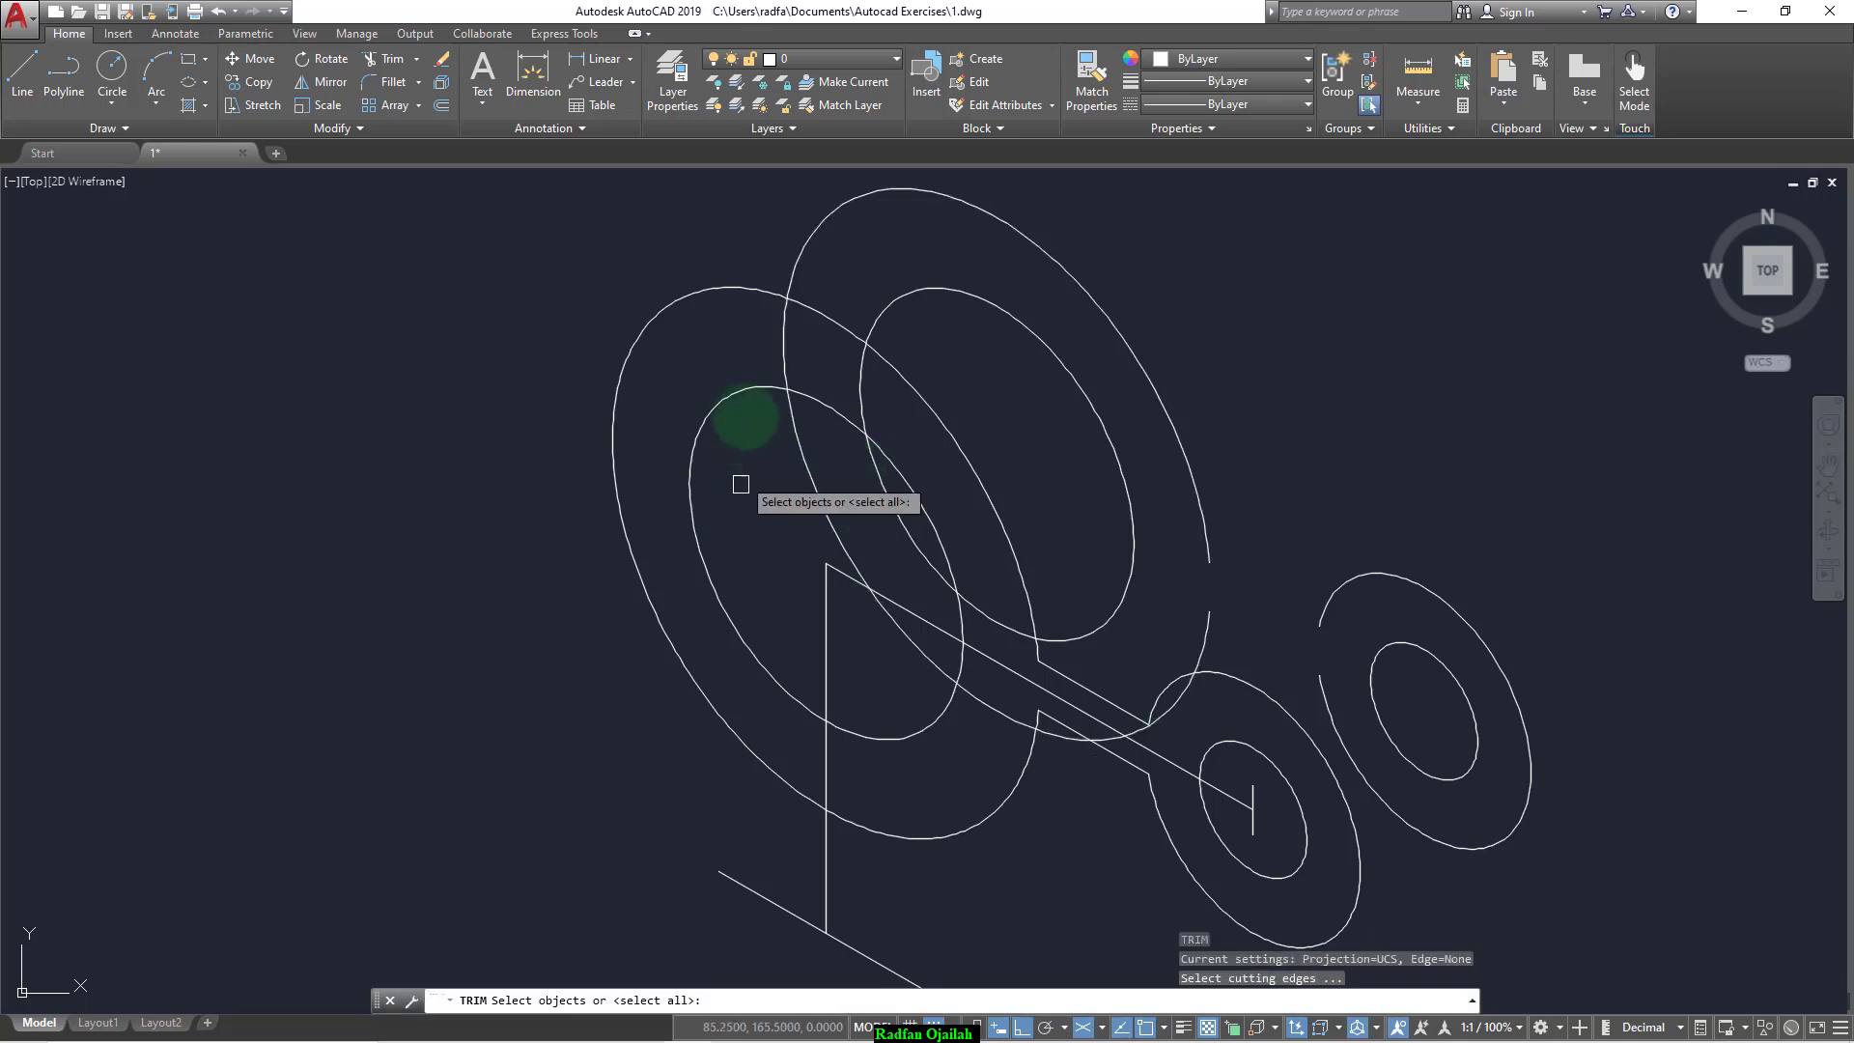
left_click(748, 295)
key("Return")
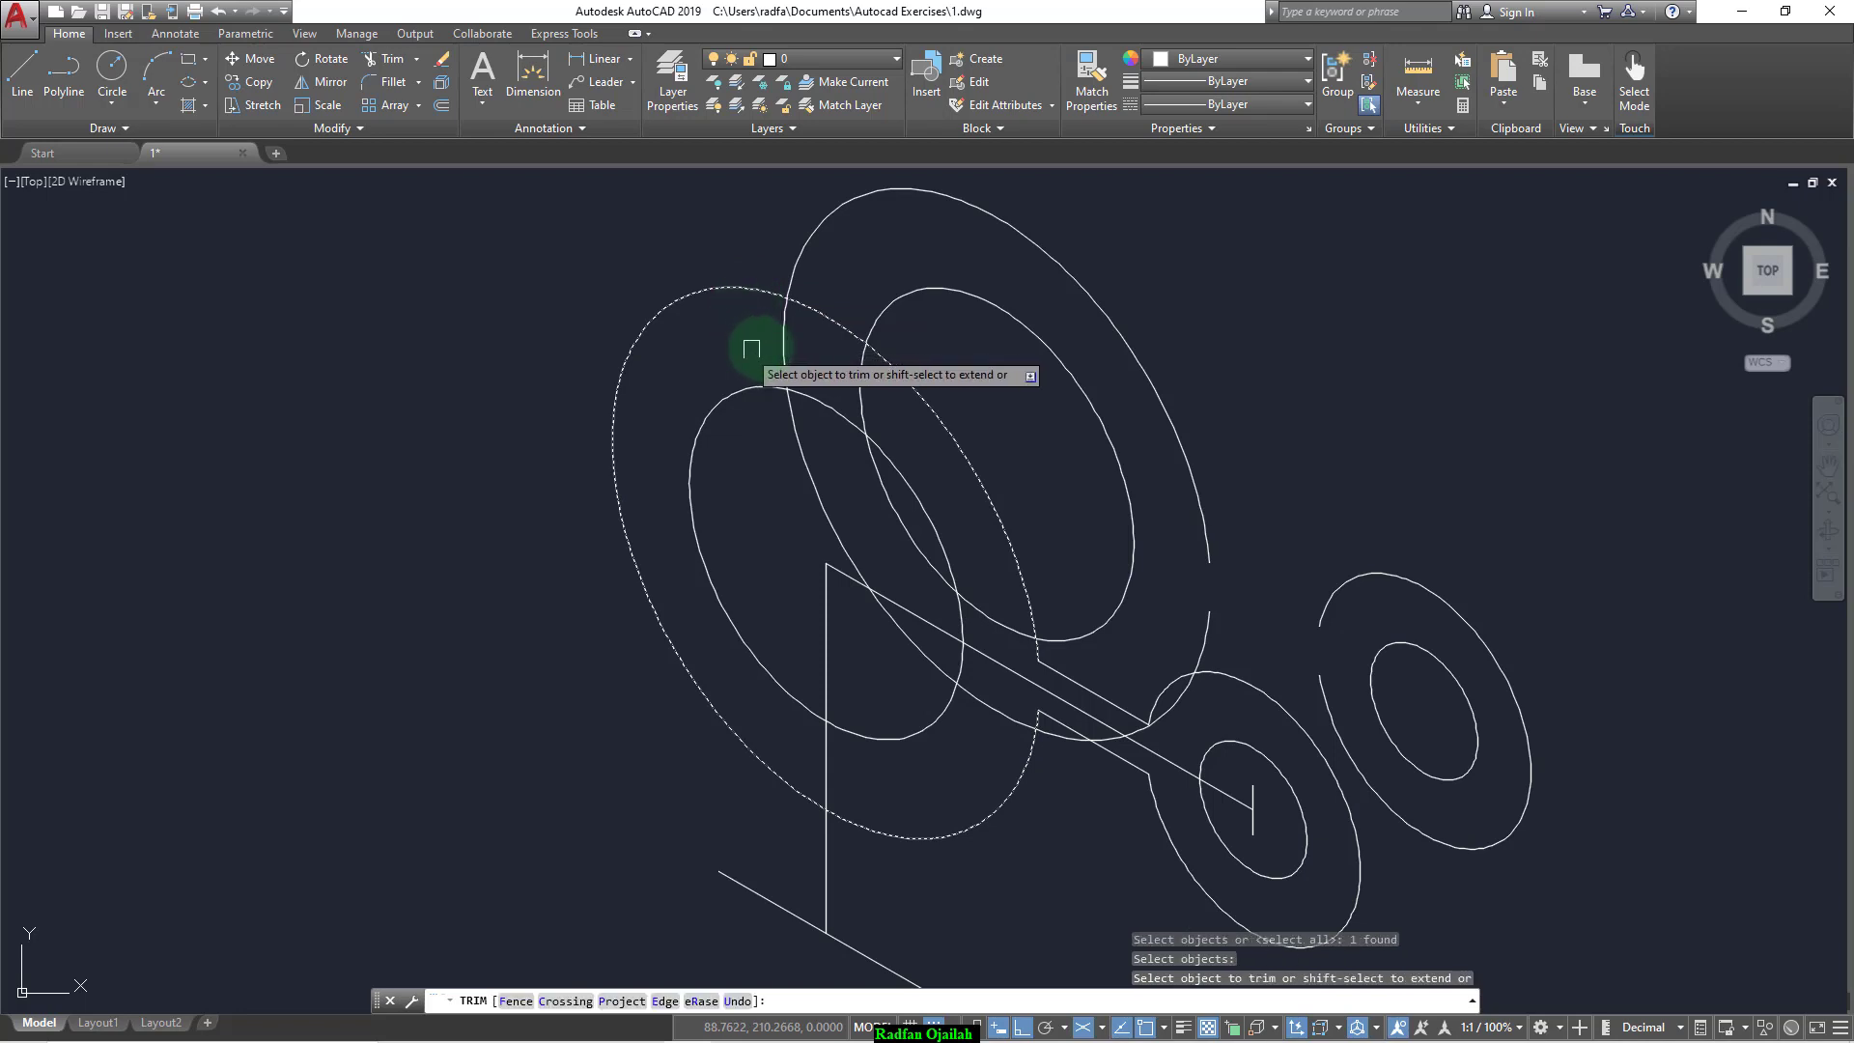
key("Escape")
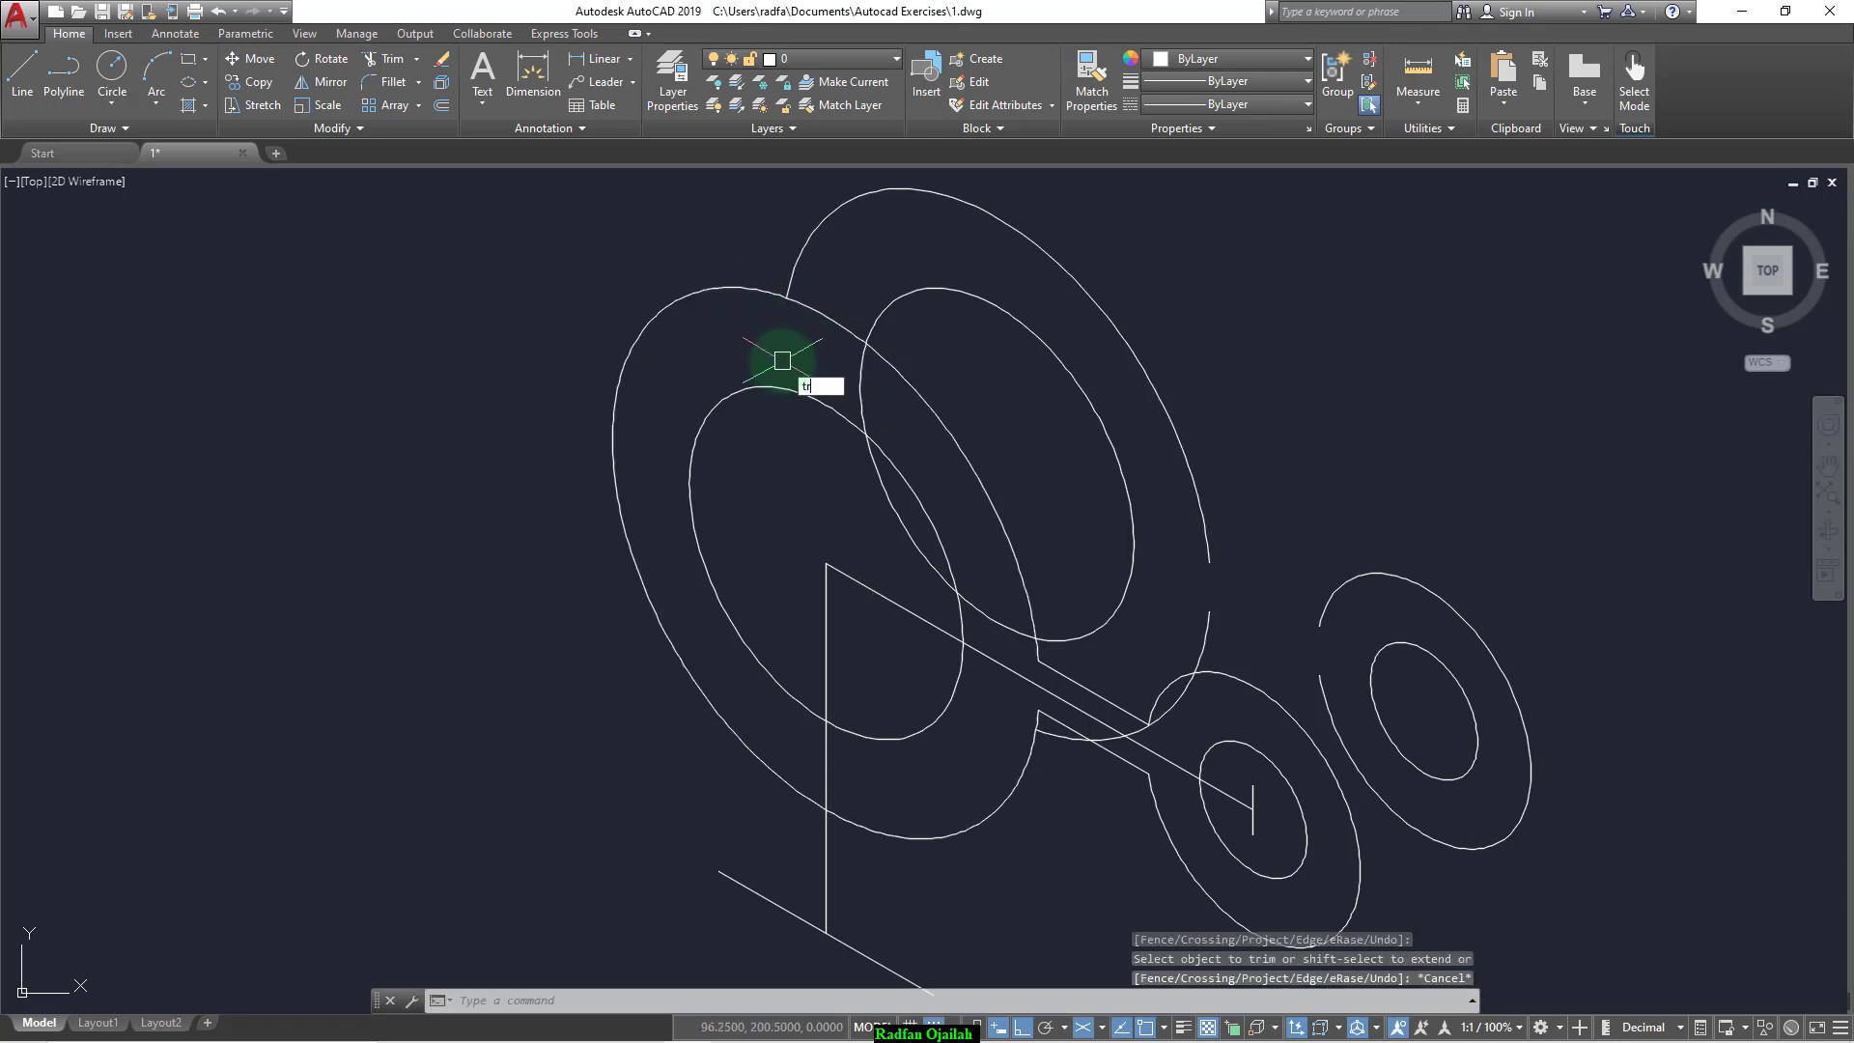
Step: Trim the large boss's rear hole isocircle to the part inside the front hole, and erase the small boss's rear hole isocircle
type("tr")
key("Return")
left_click(775, 388)
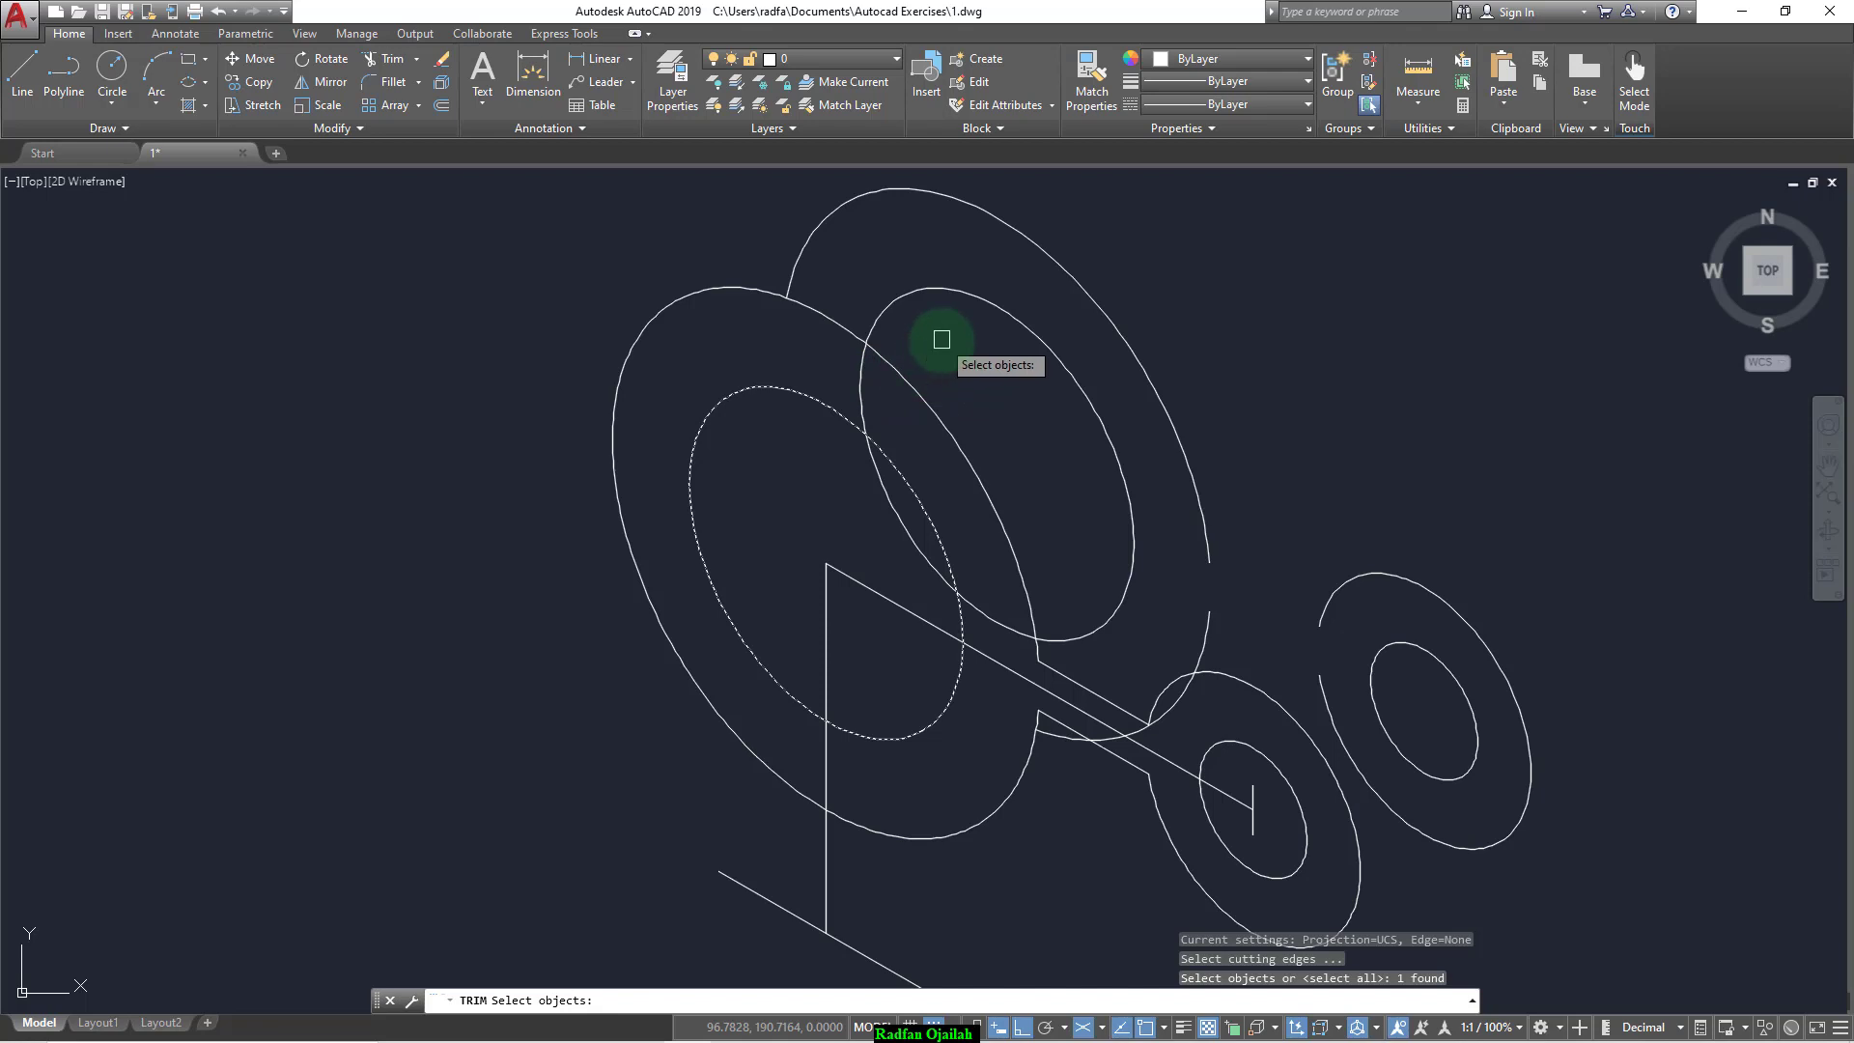
key("Return")
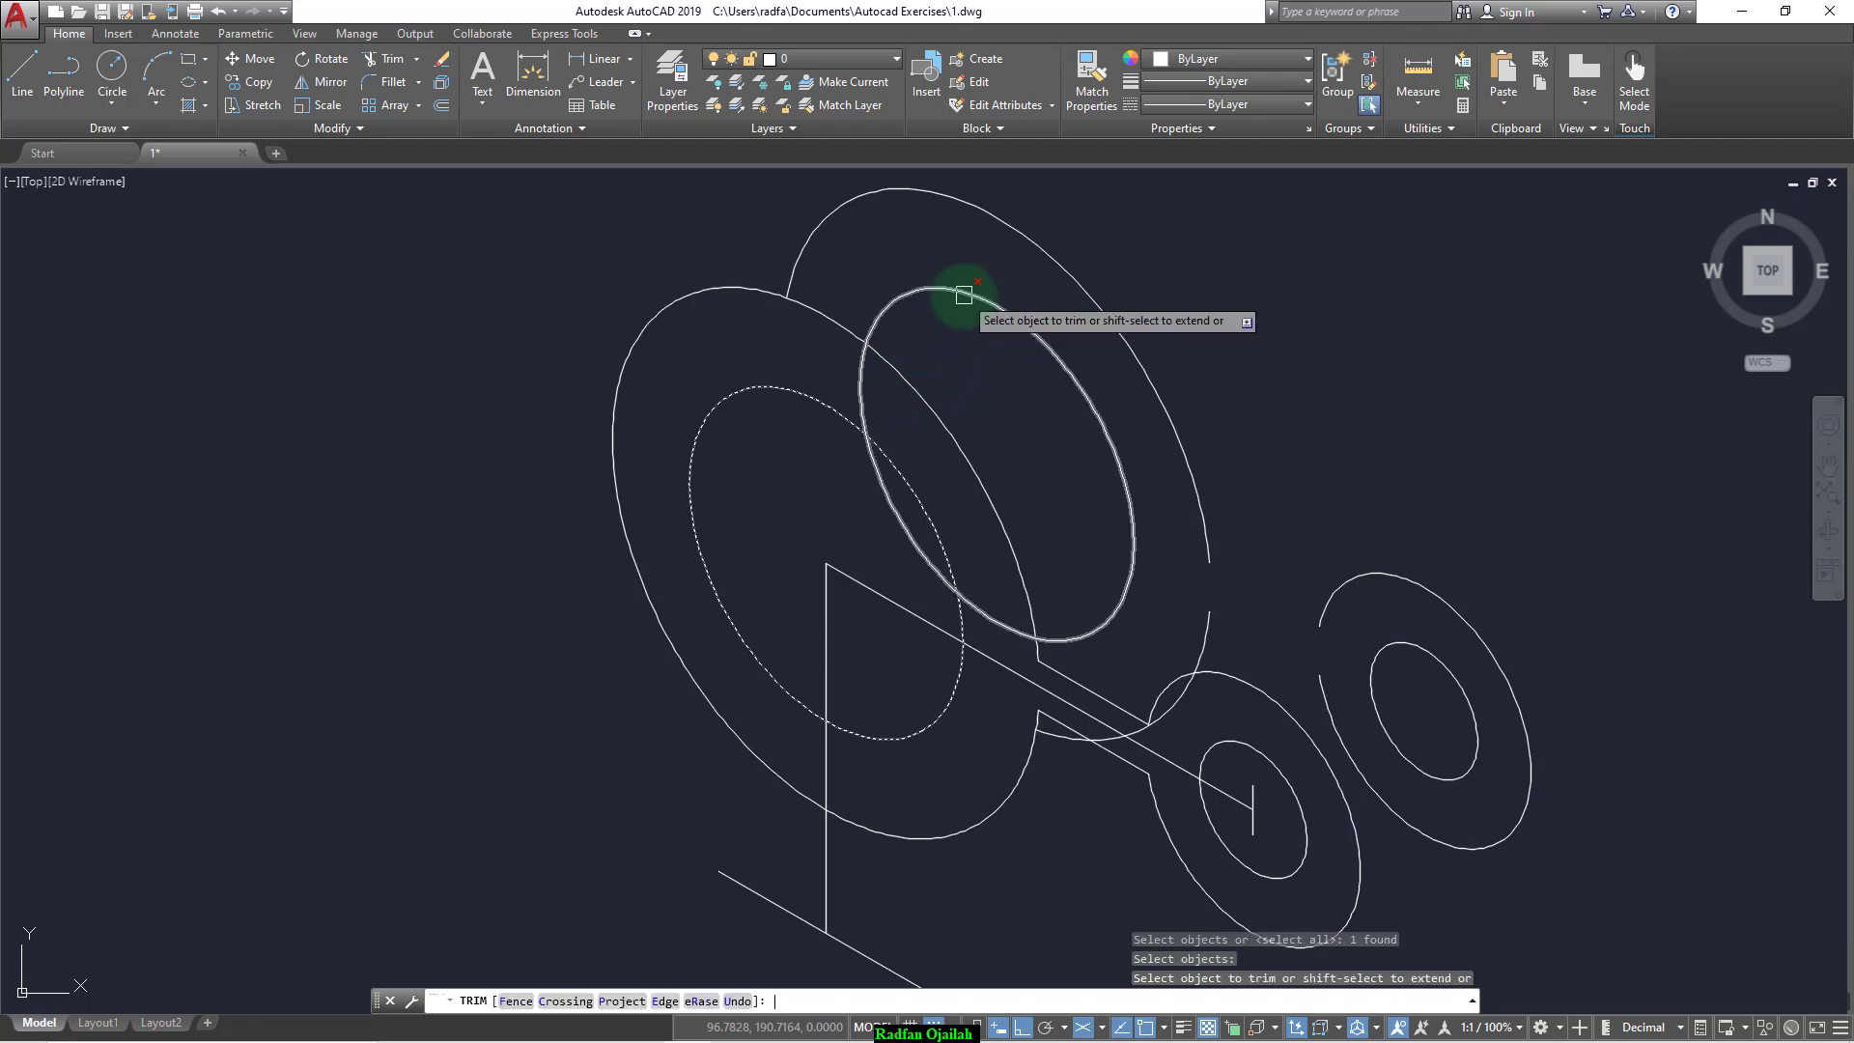
left_click(1026, 333)
key("Escape")
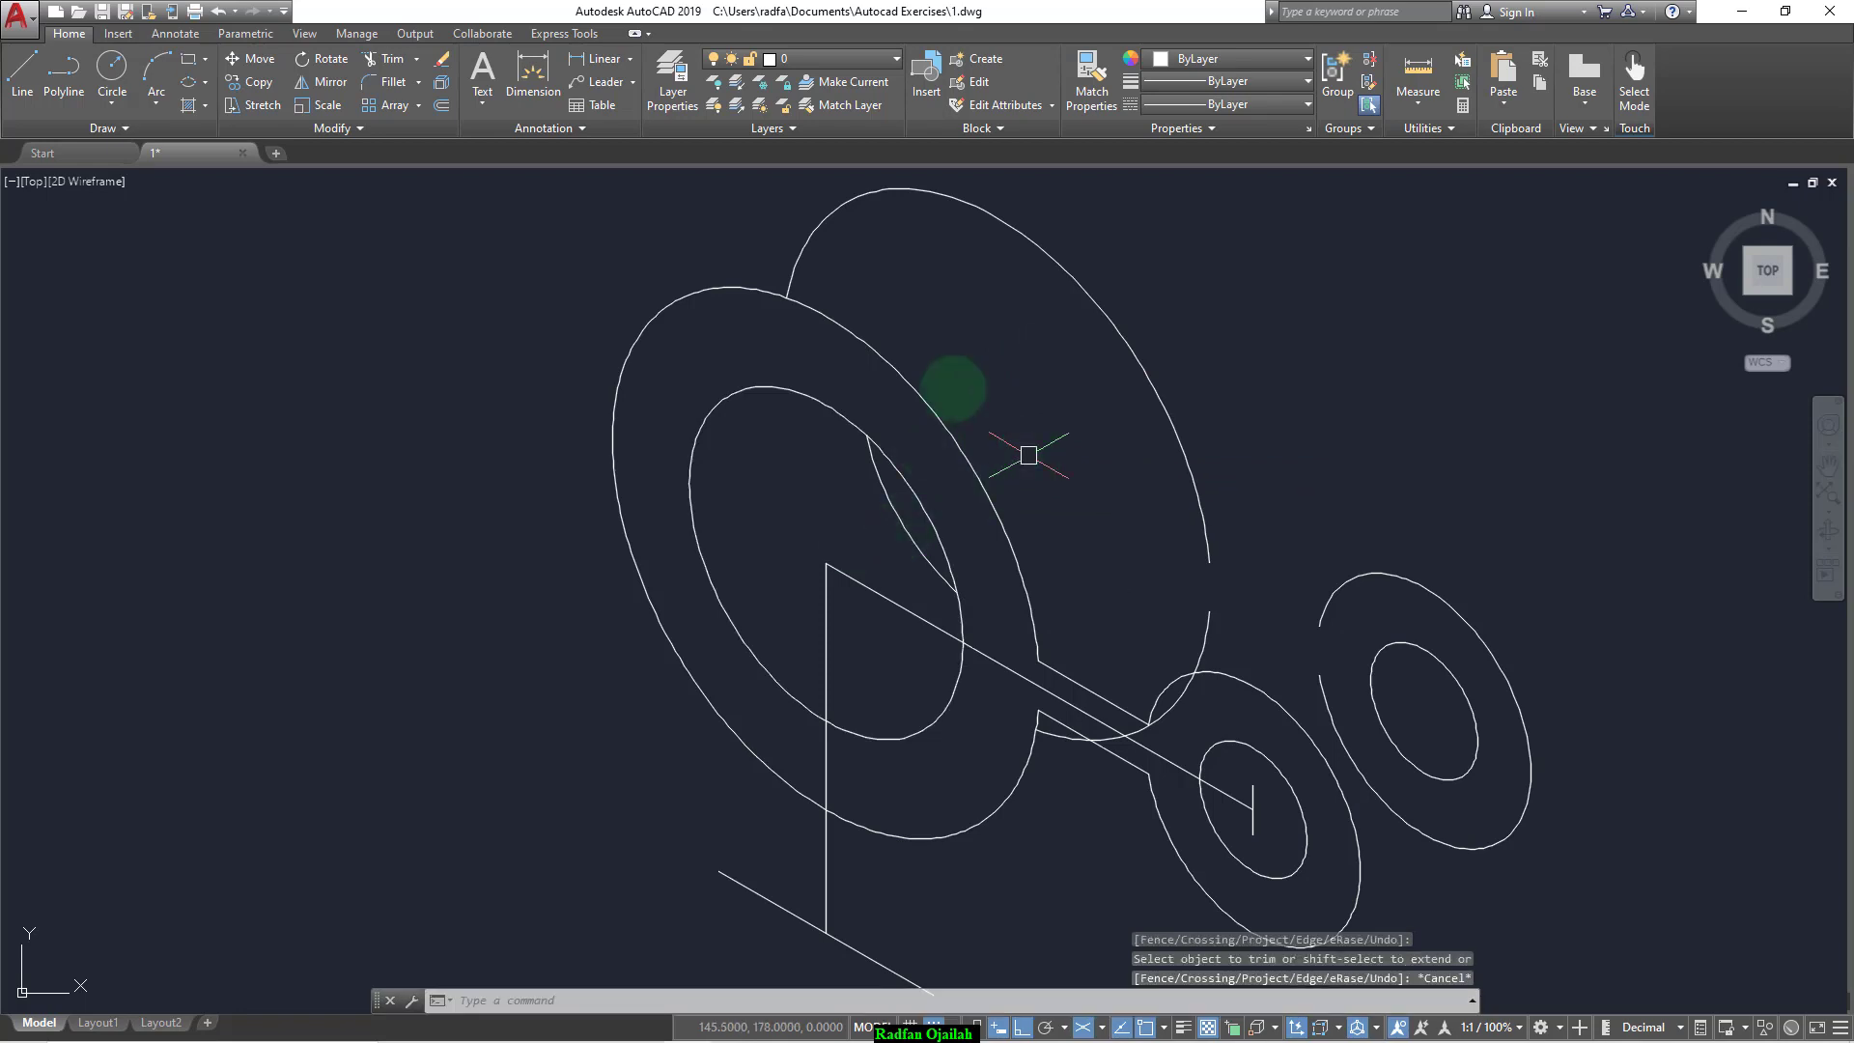
key("Delete")
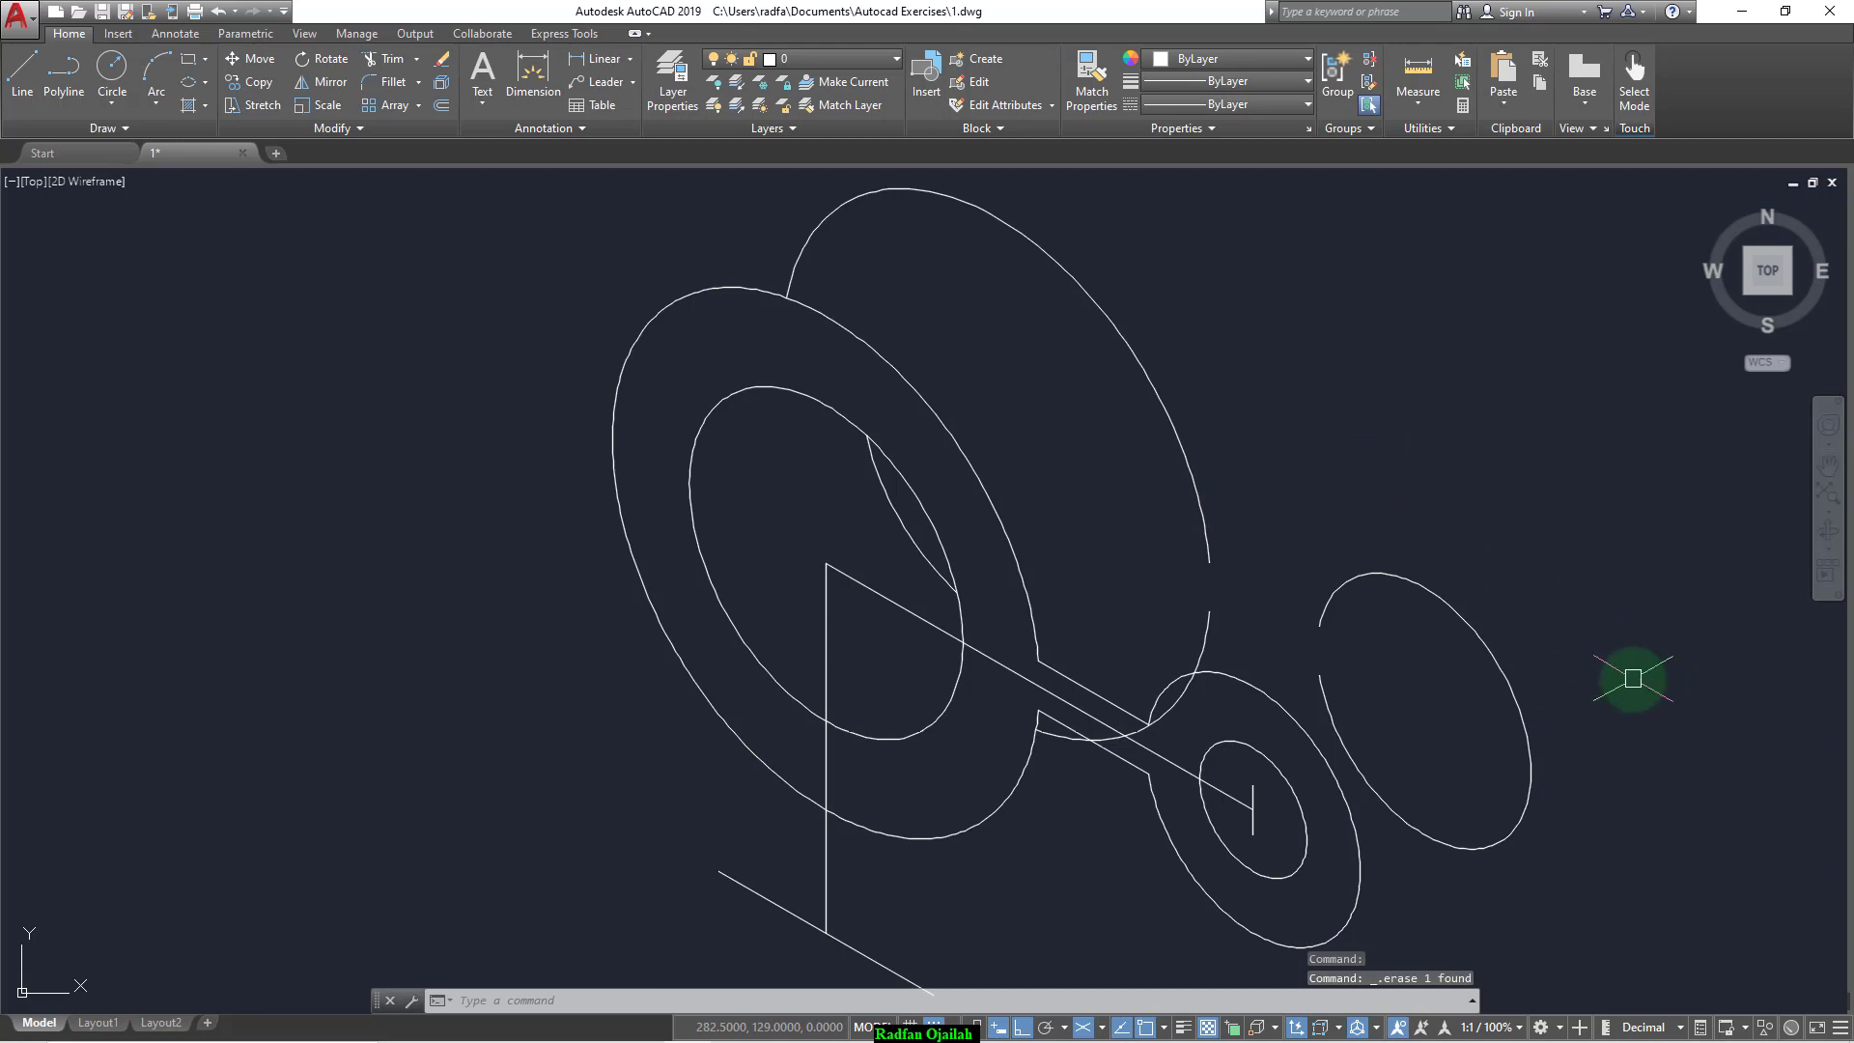
Step: Draw a line joining the lower edges of the rear and front 50-diameter arcs of the small boss
type("l")
key("Return")
scroll(1316, 567, "down", 2)
scroll(1436, 650, "up", 2)
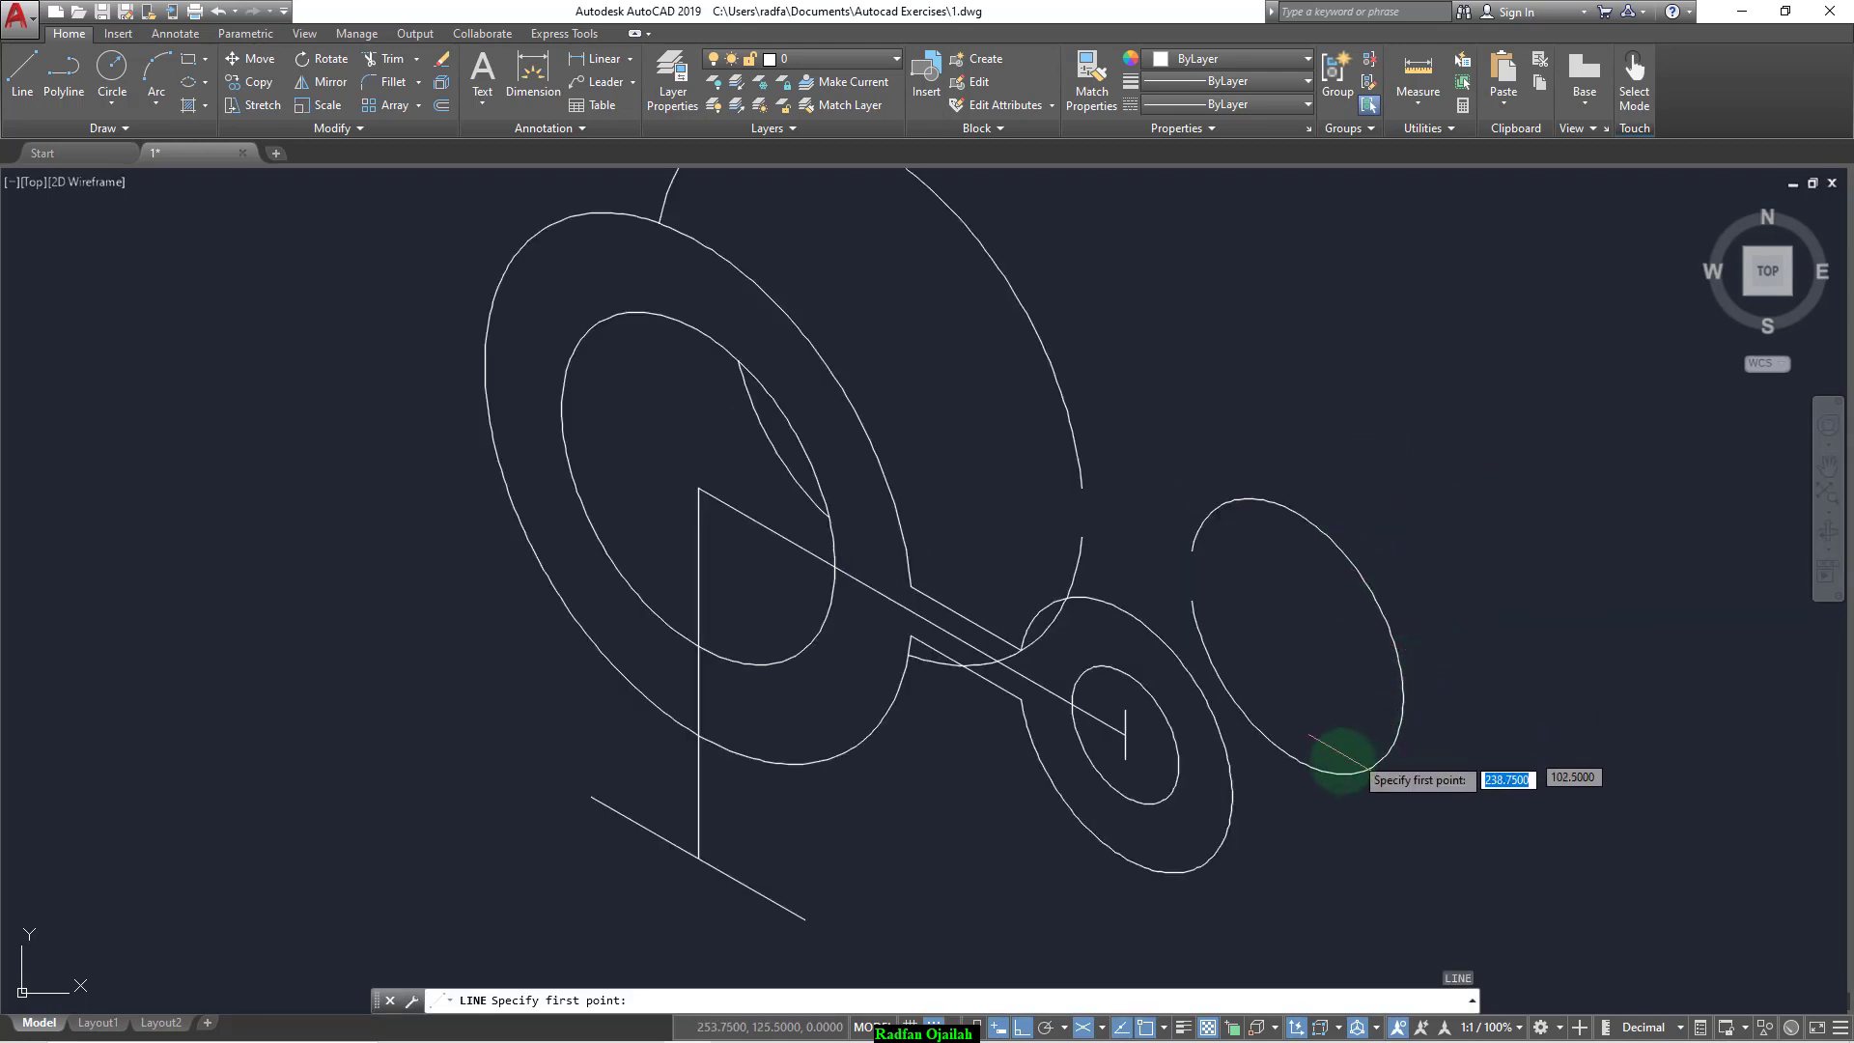
left_click(1366, 770)
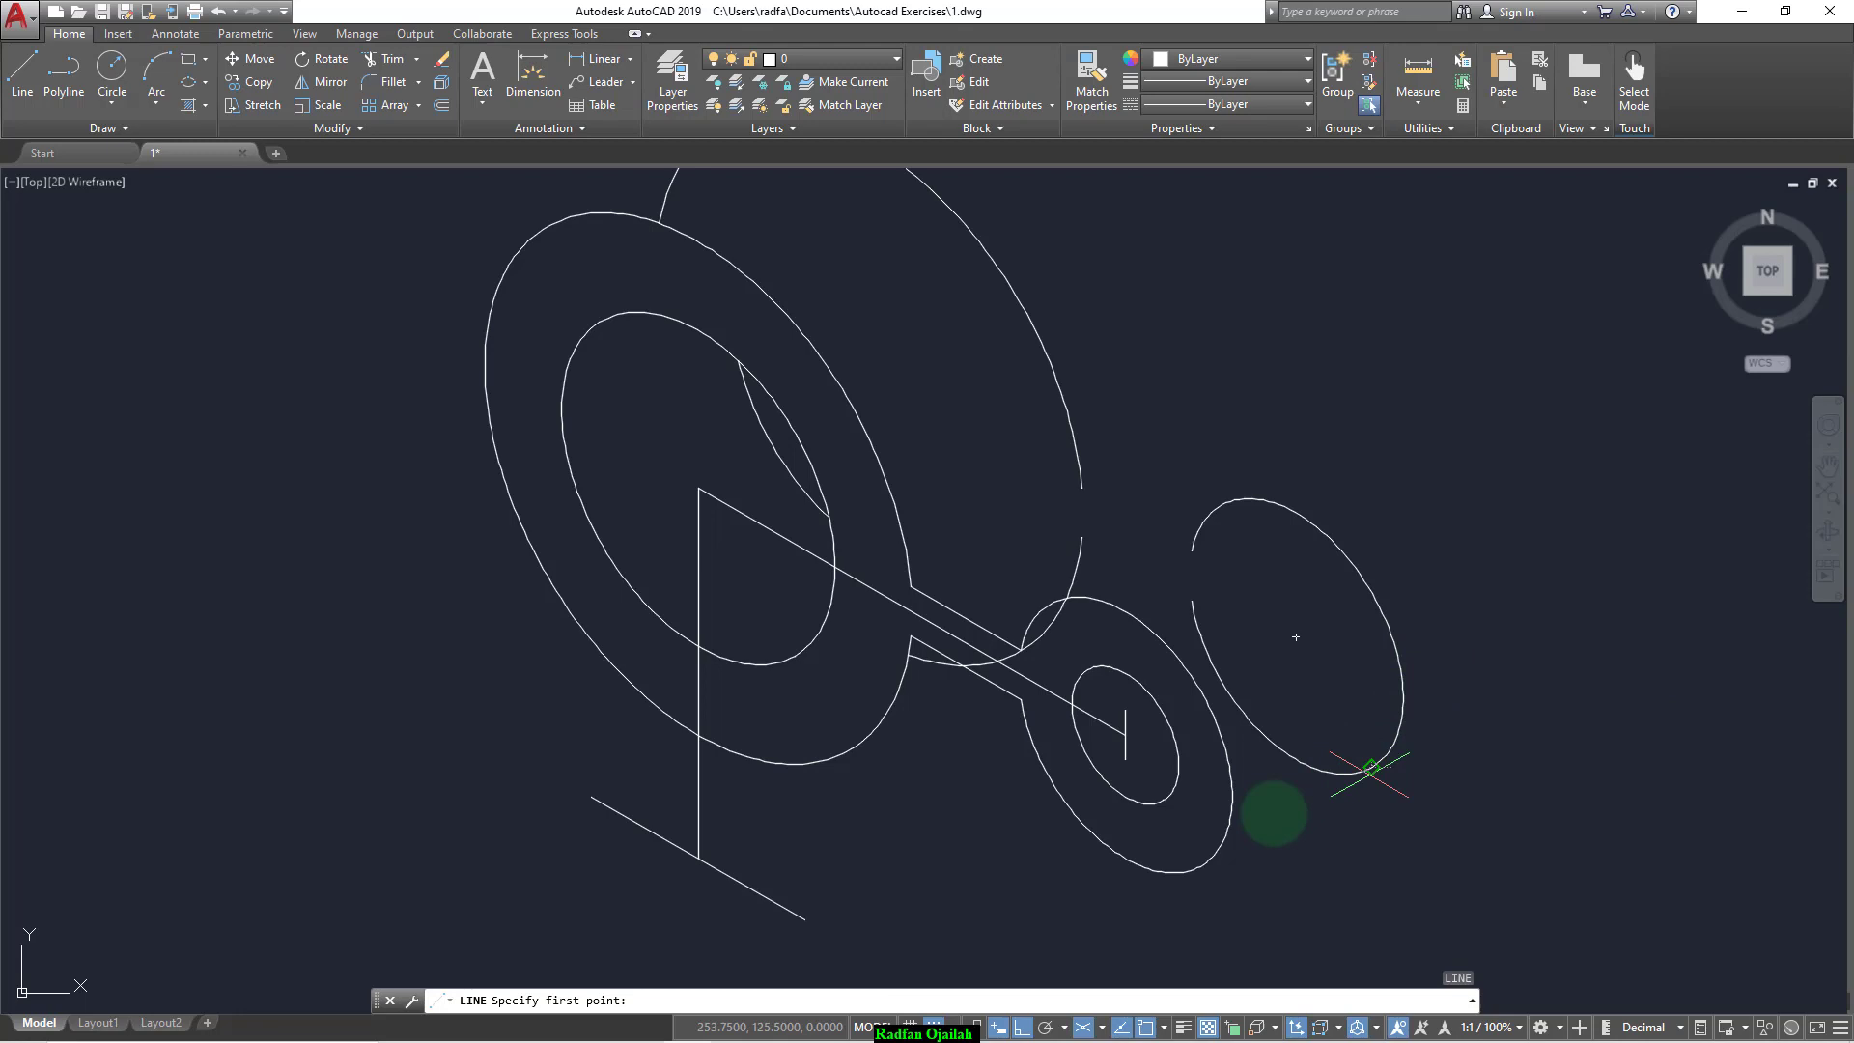
left_click(1197, 866)
key("Return")
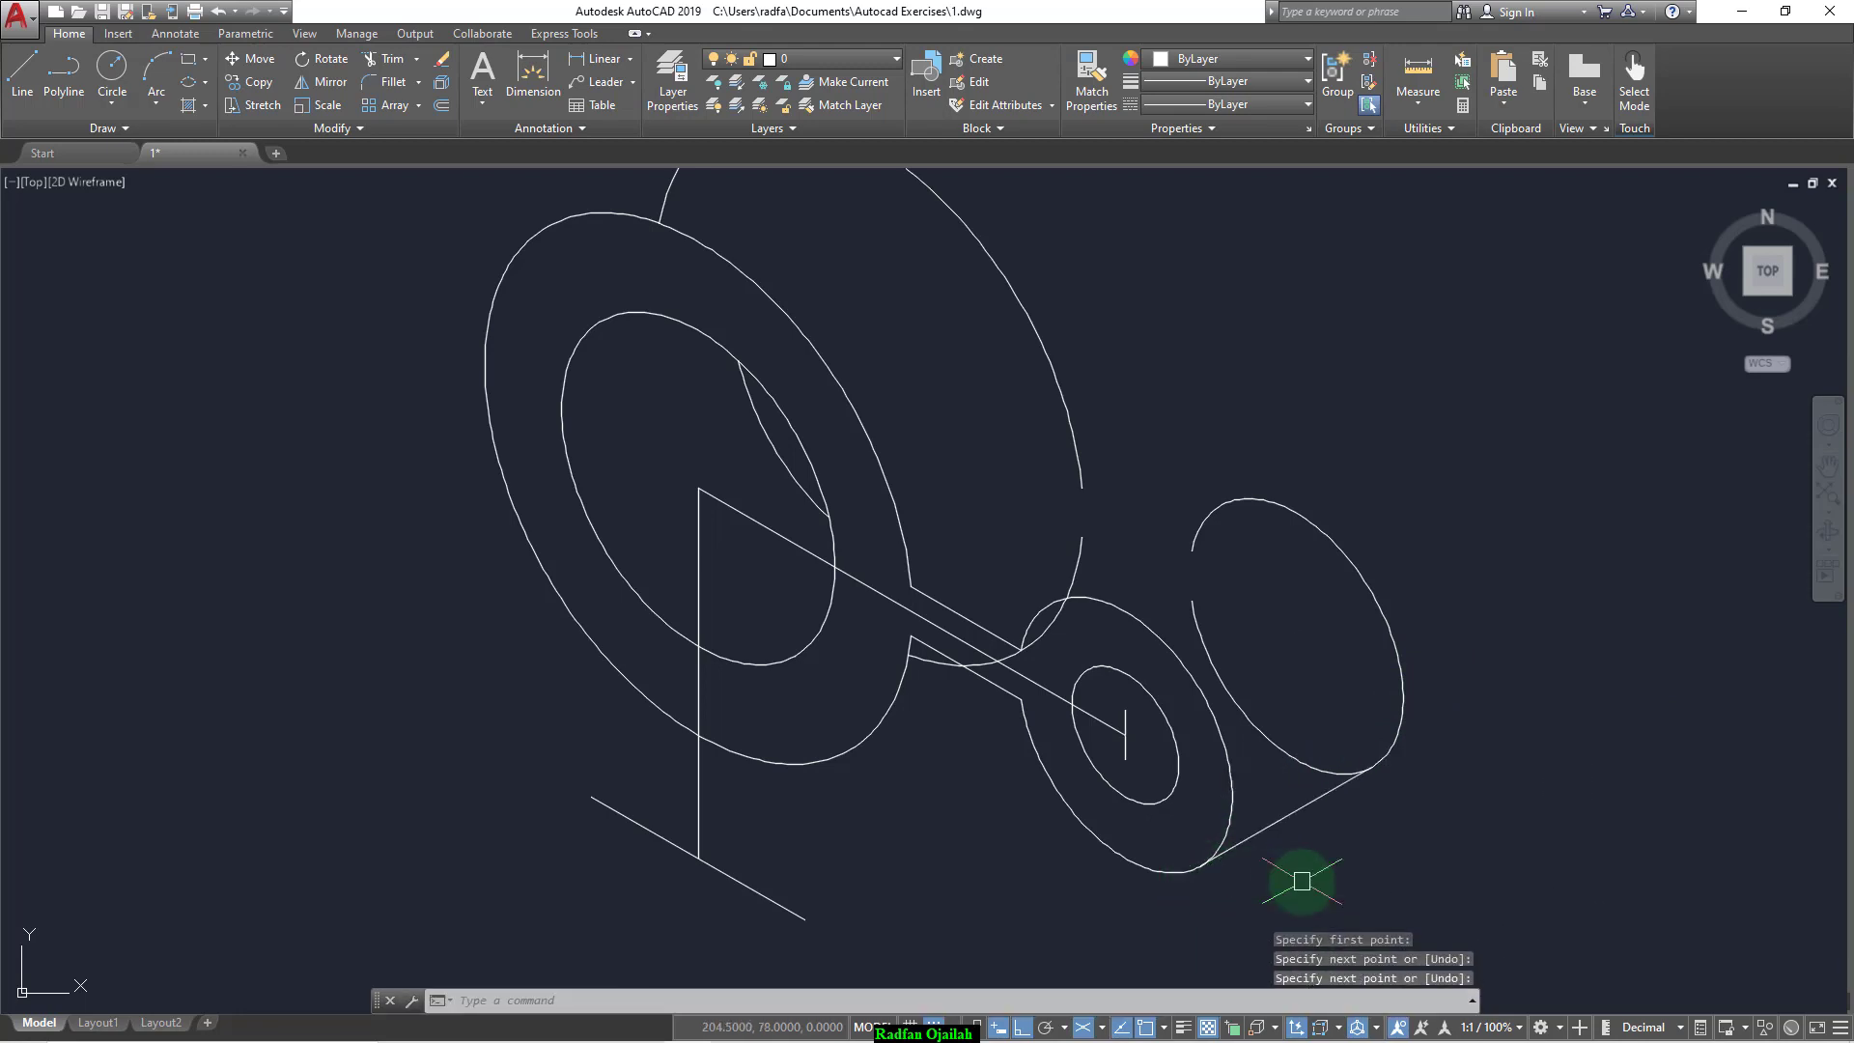
Step: Copy the small boss's edge line from its front end to the upper outer edge of the front 100-diameter isocircle
type("co")
key("Return")
left_click(1253, 835)
key("Return")
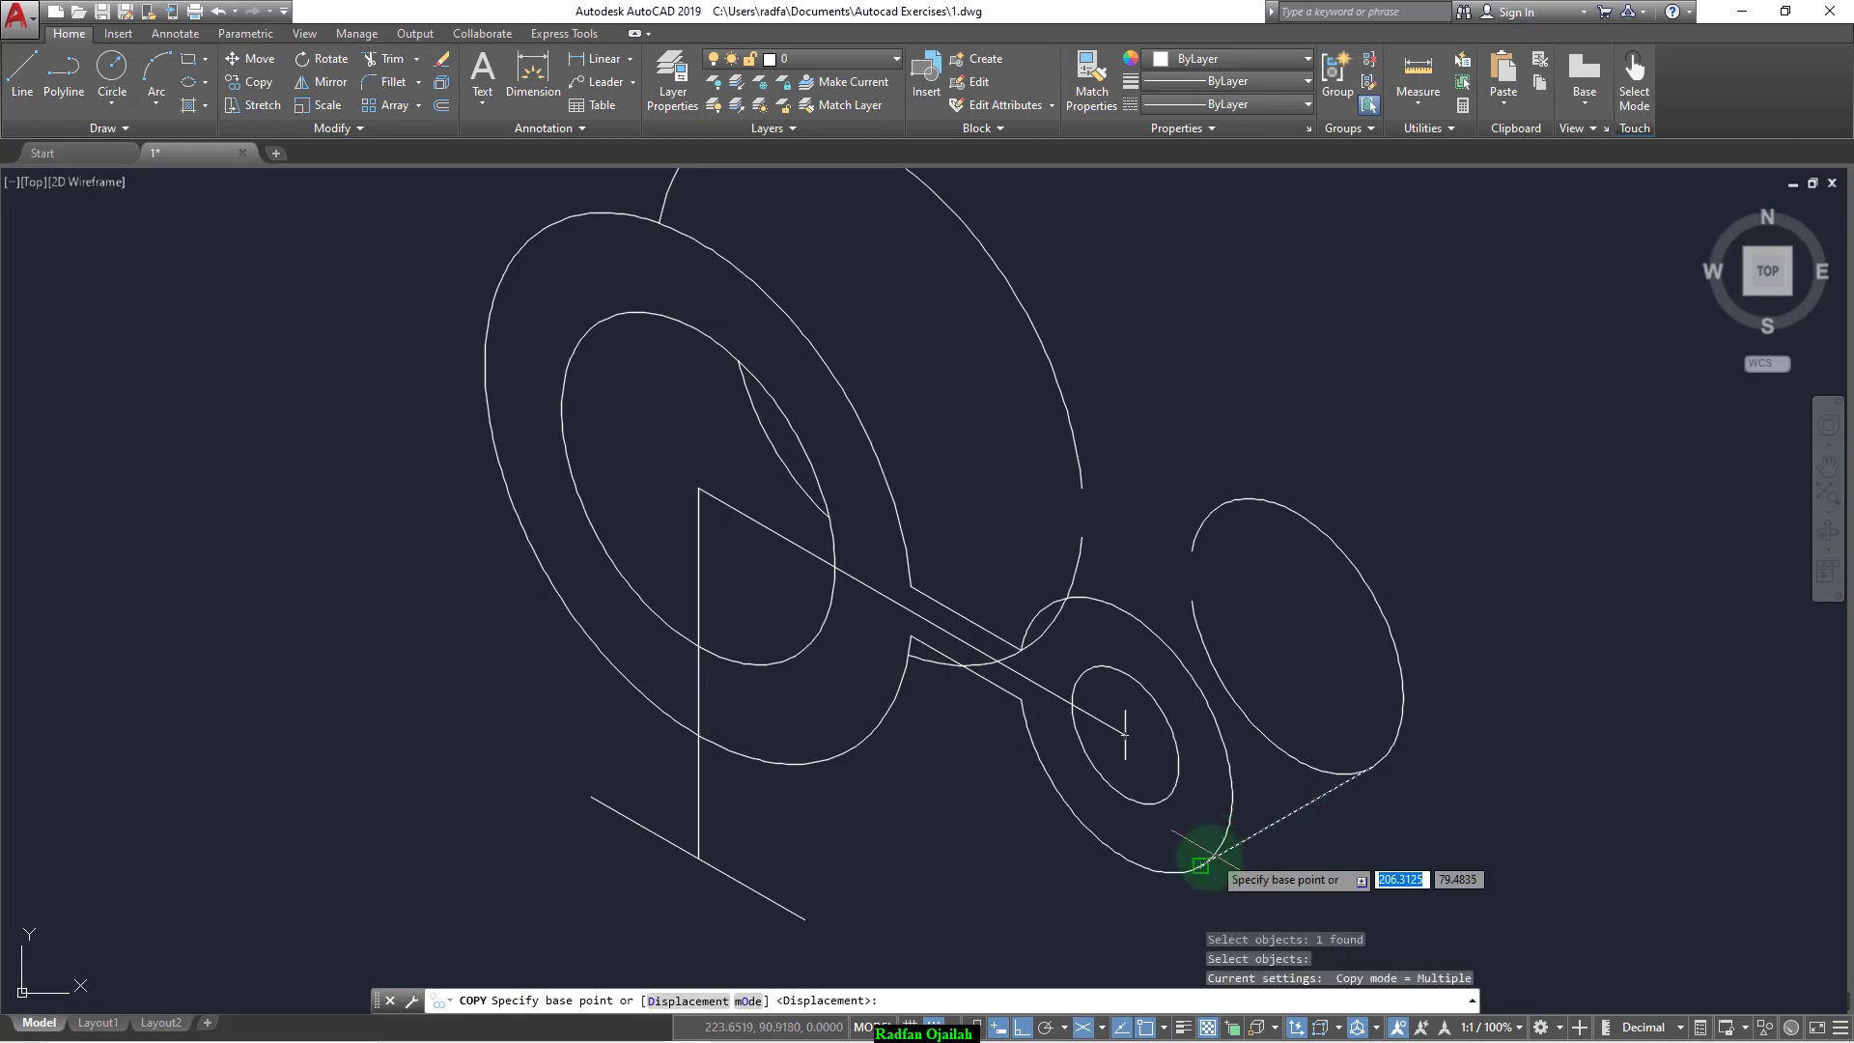
left_click(1200, 865)
scroll(1203, 893, "down", 2)
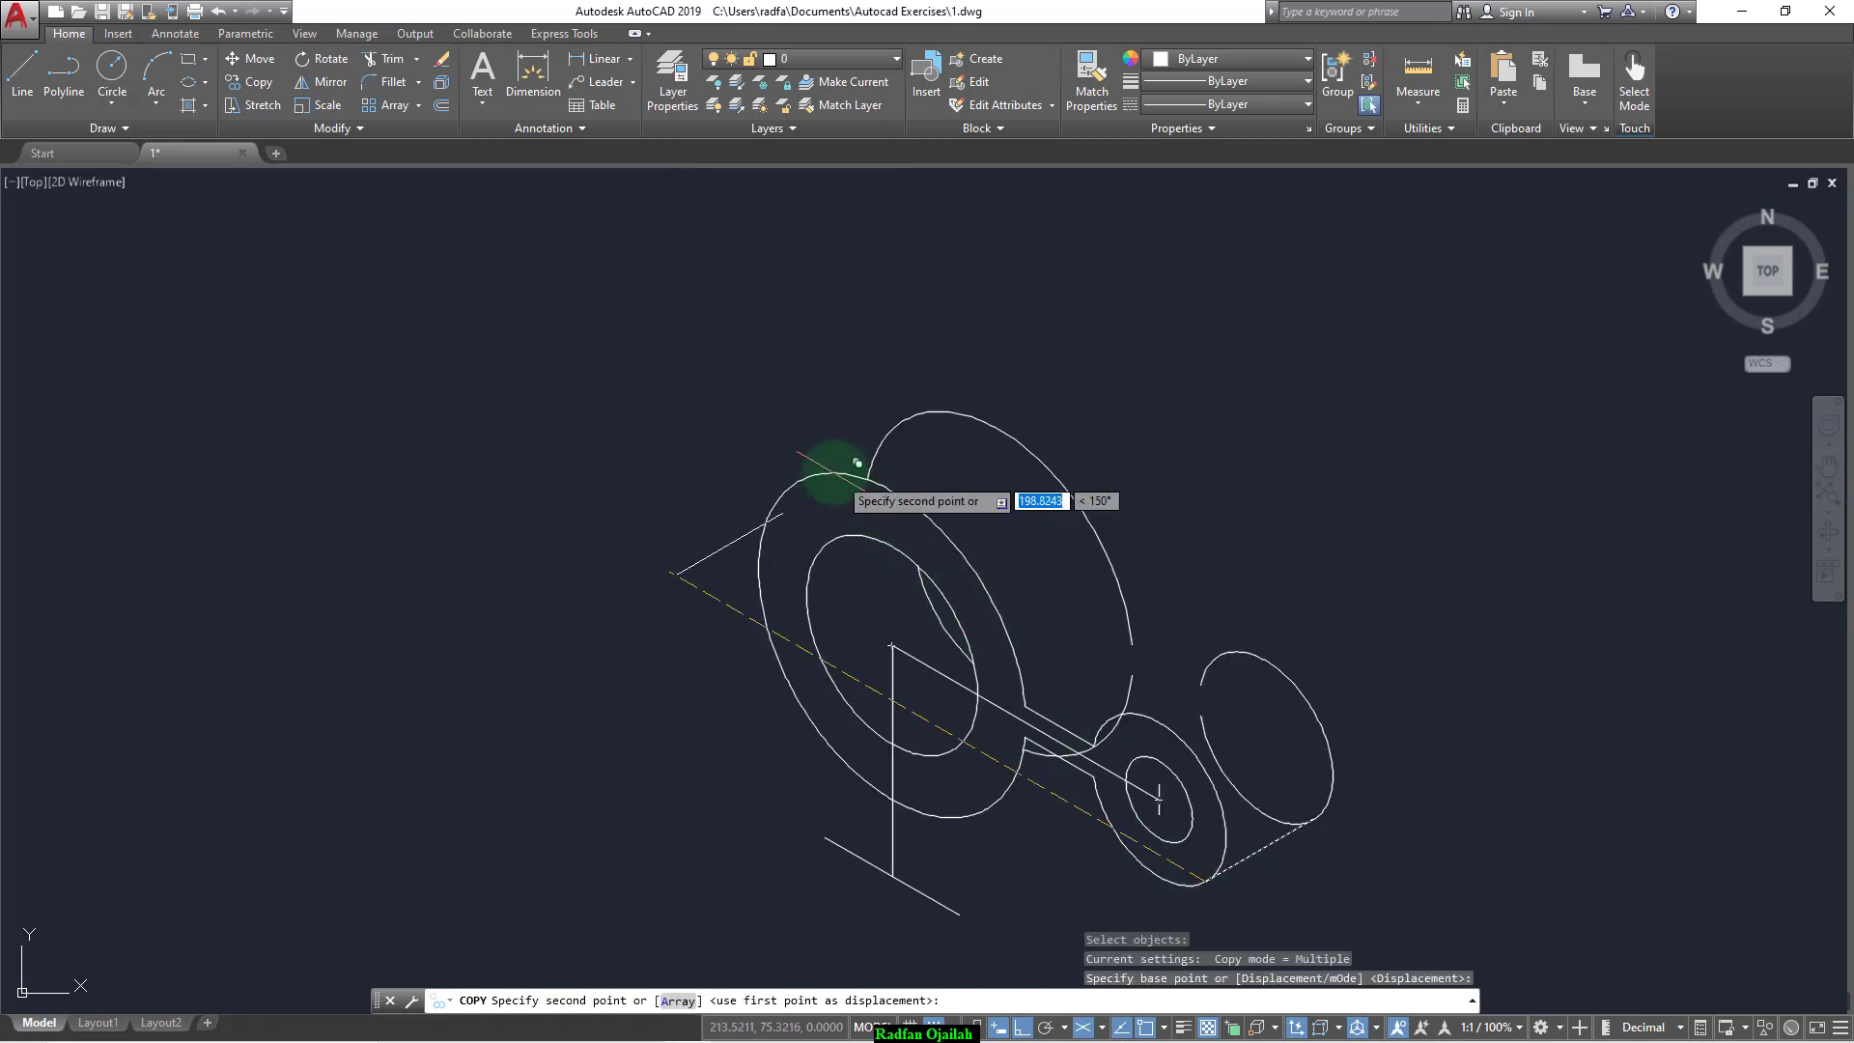
scroll(749, 477, "up", 3)
scroll(745, 479, "up", 3)
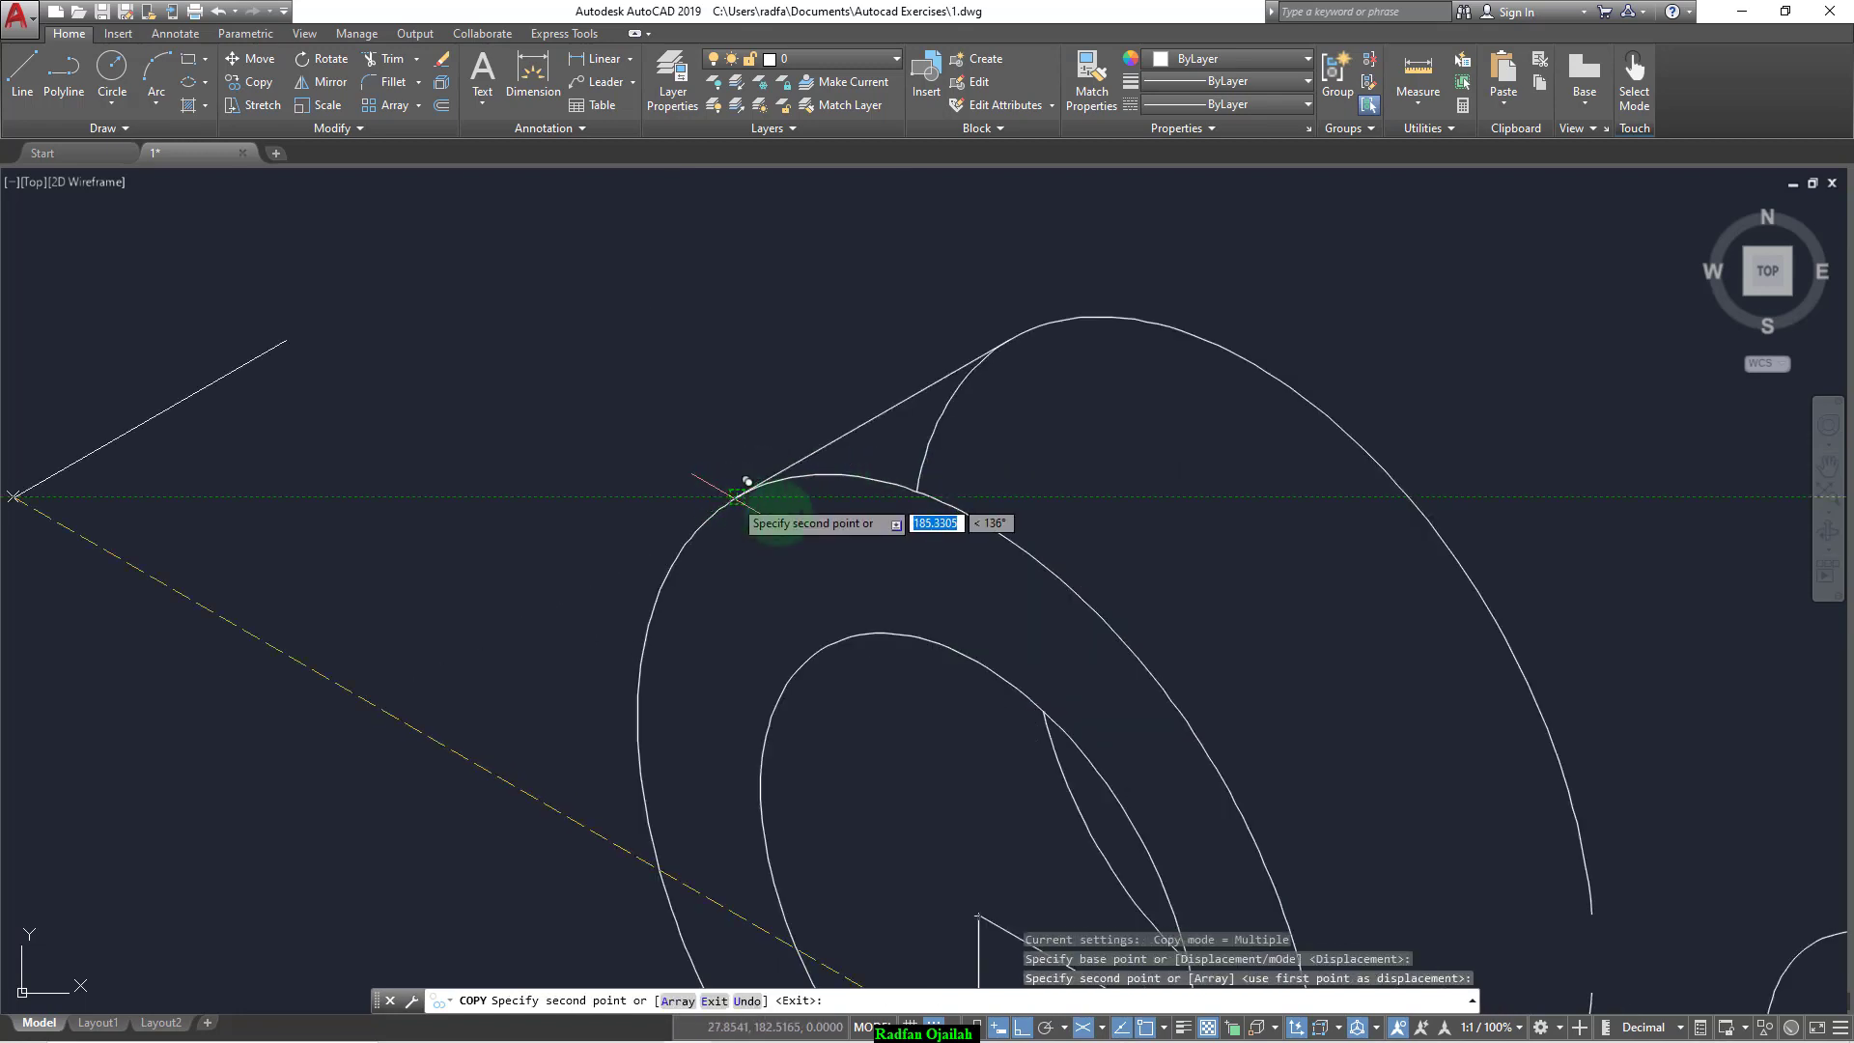
left_click(736, 496)
key("Return")
scroll(987, 565, "down", 3)
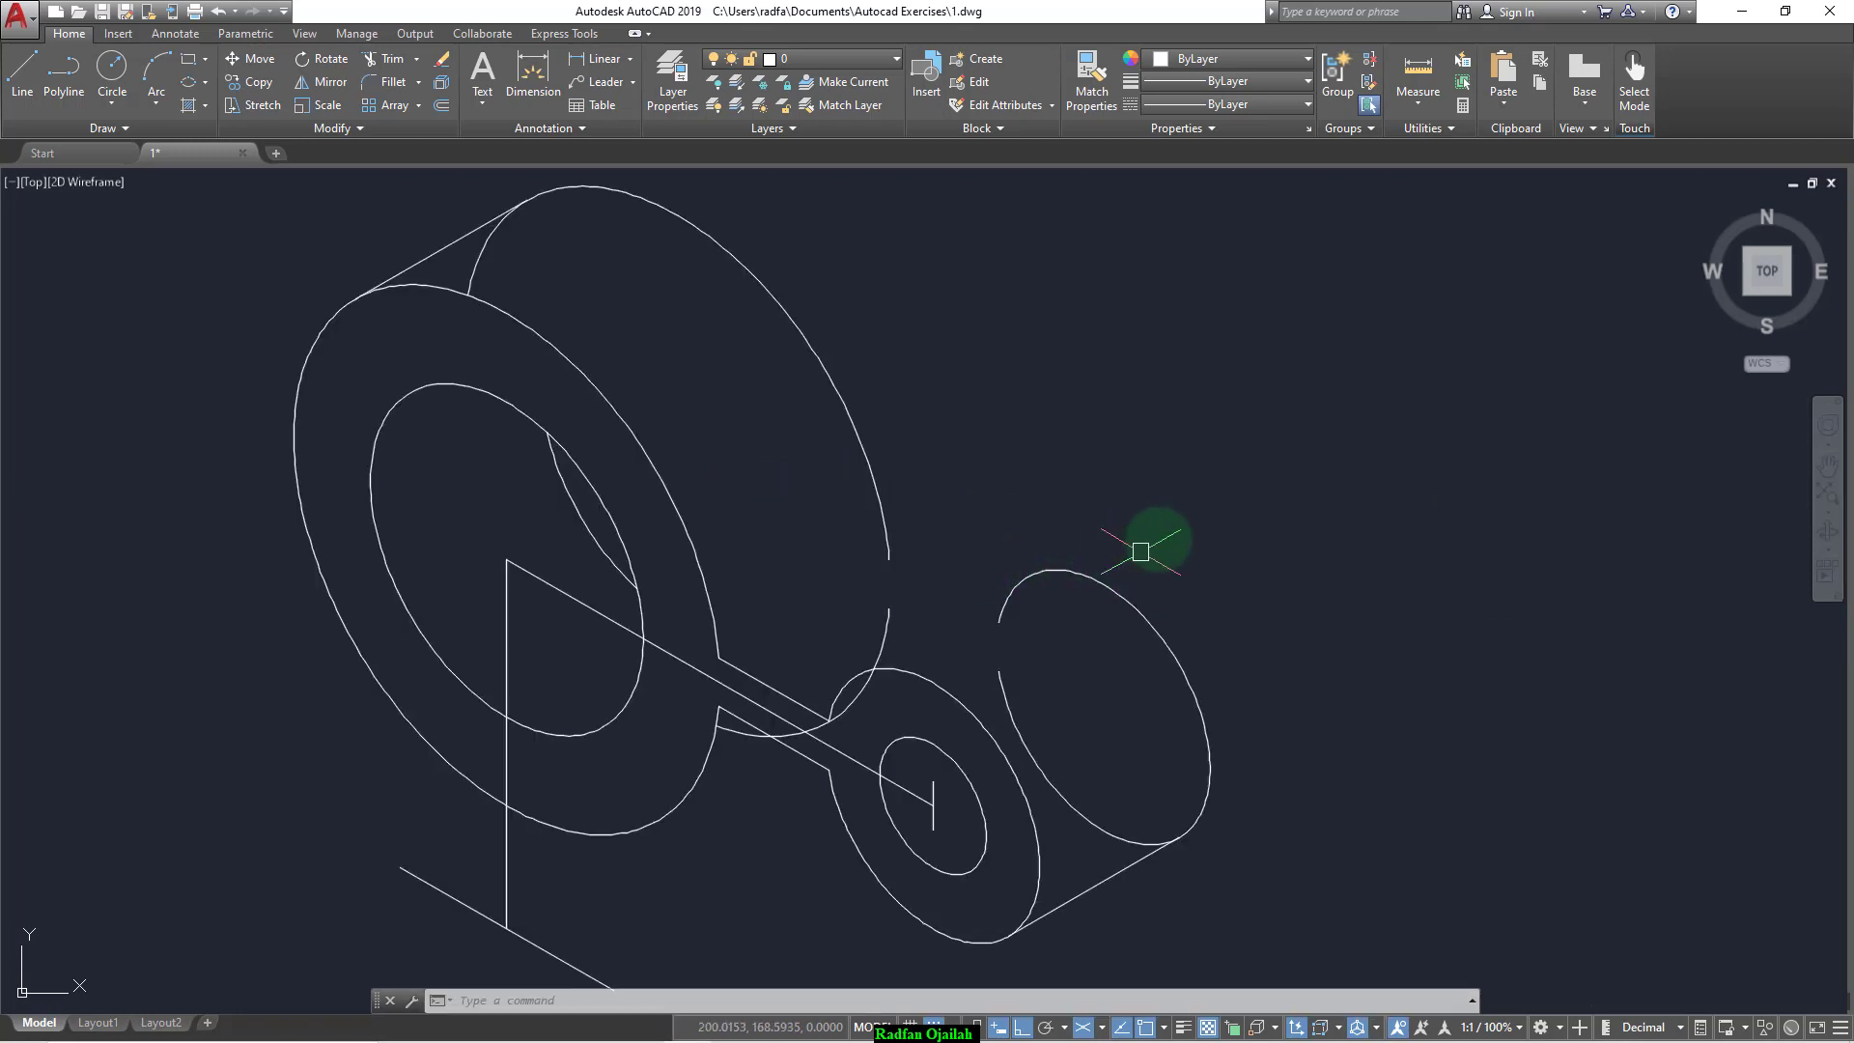
Step: Copy the rear 50-diameter arc from the end of the small boss's edge line to that line's midpoint
type("cop")
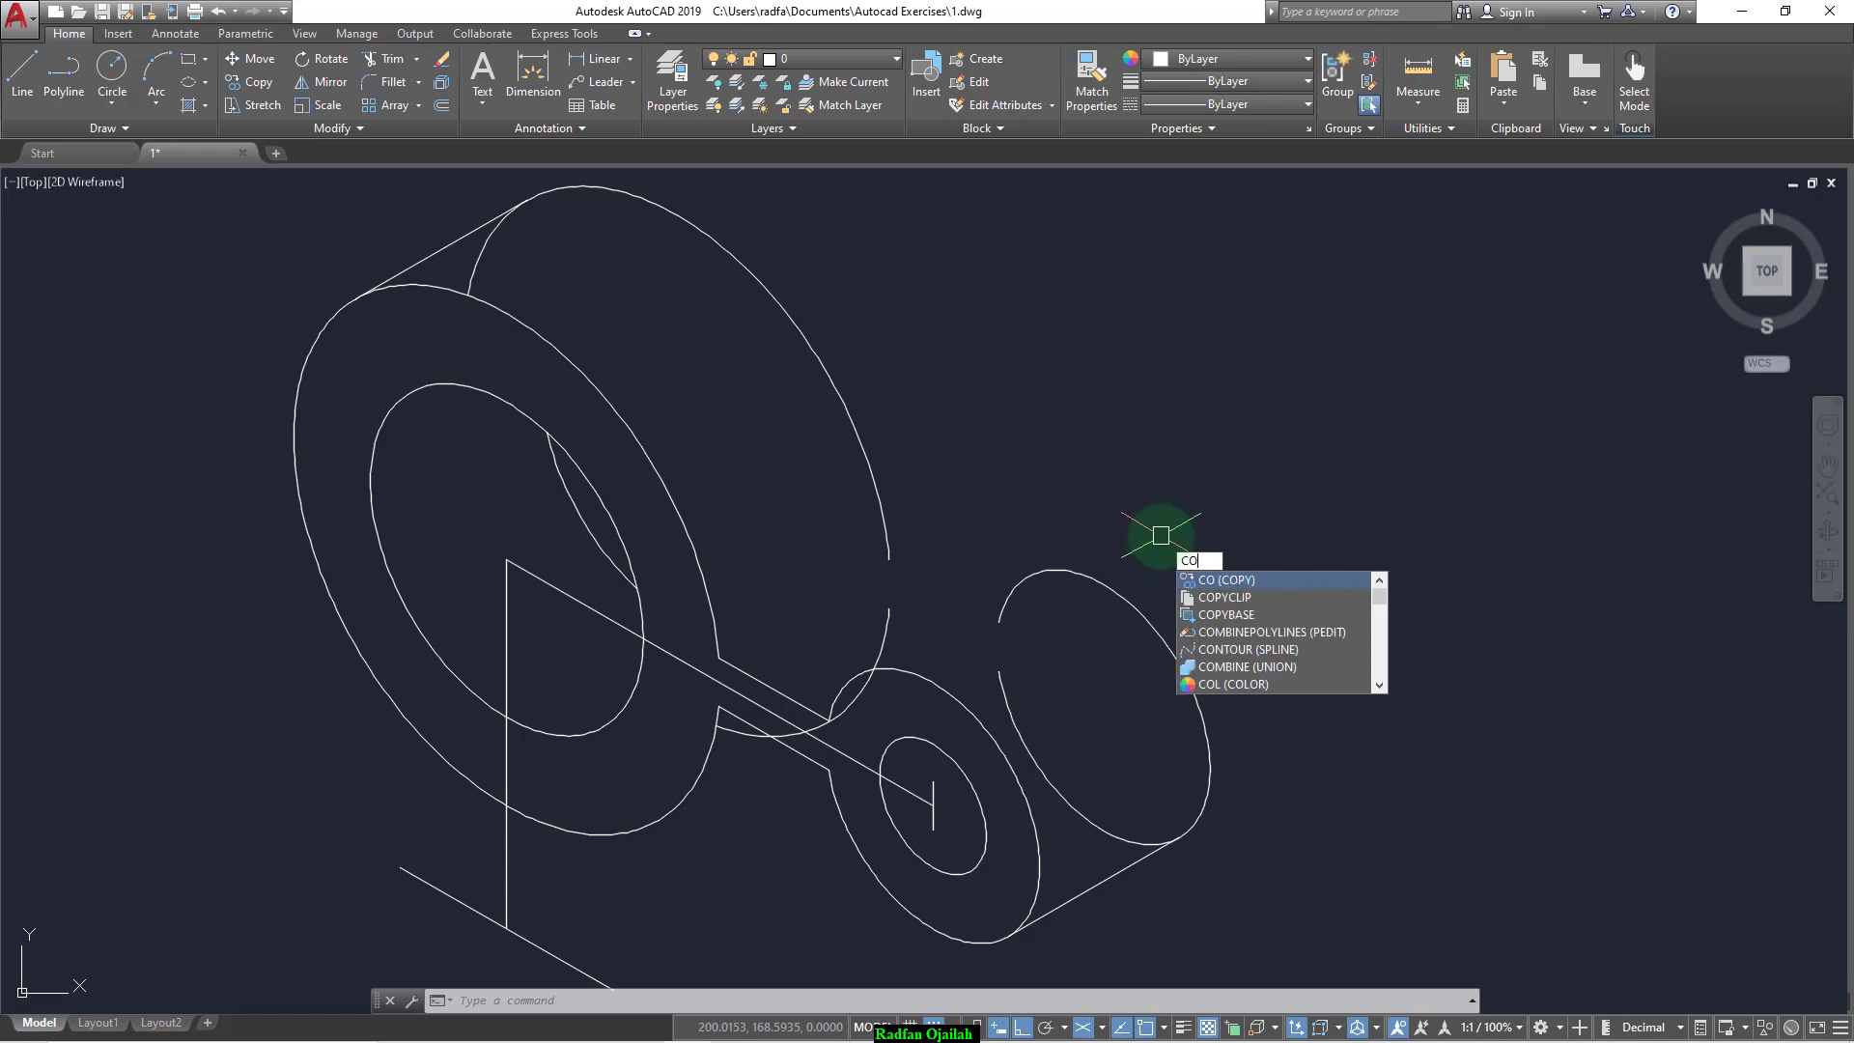
key("Return")
left_click(1191, 682)
key("Return")
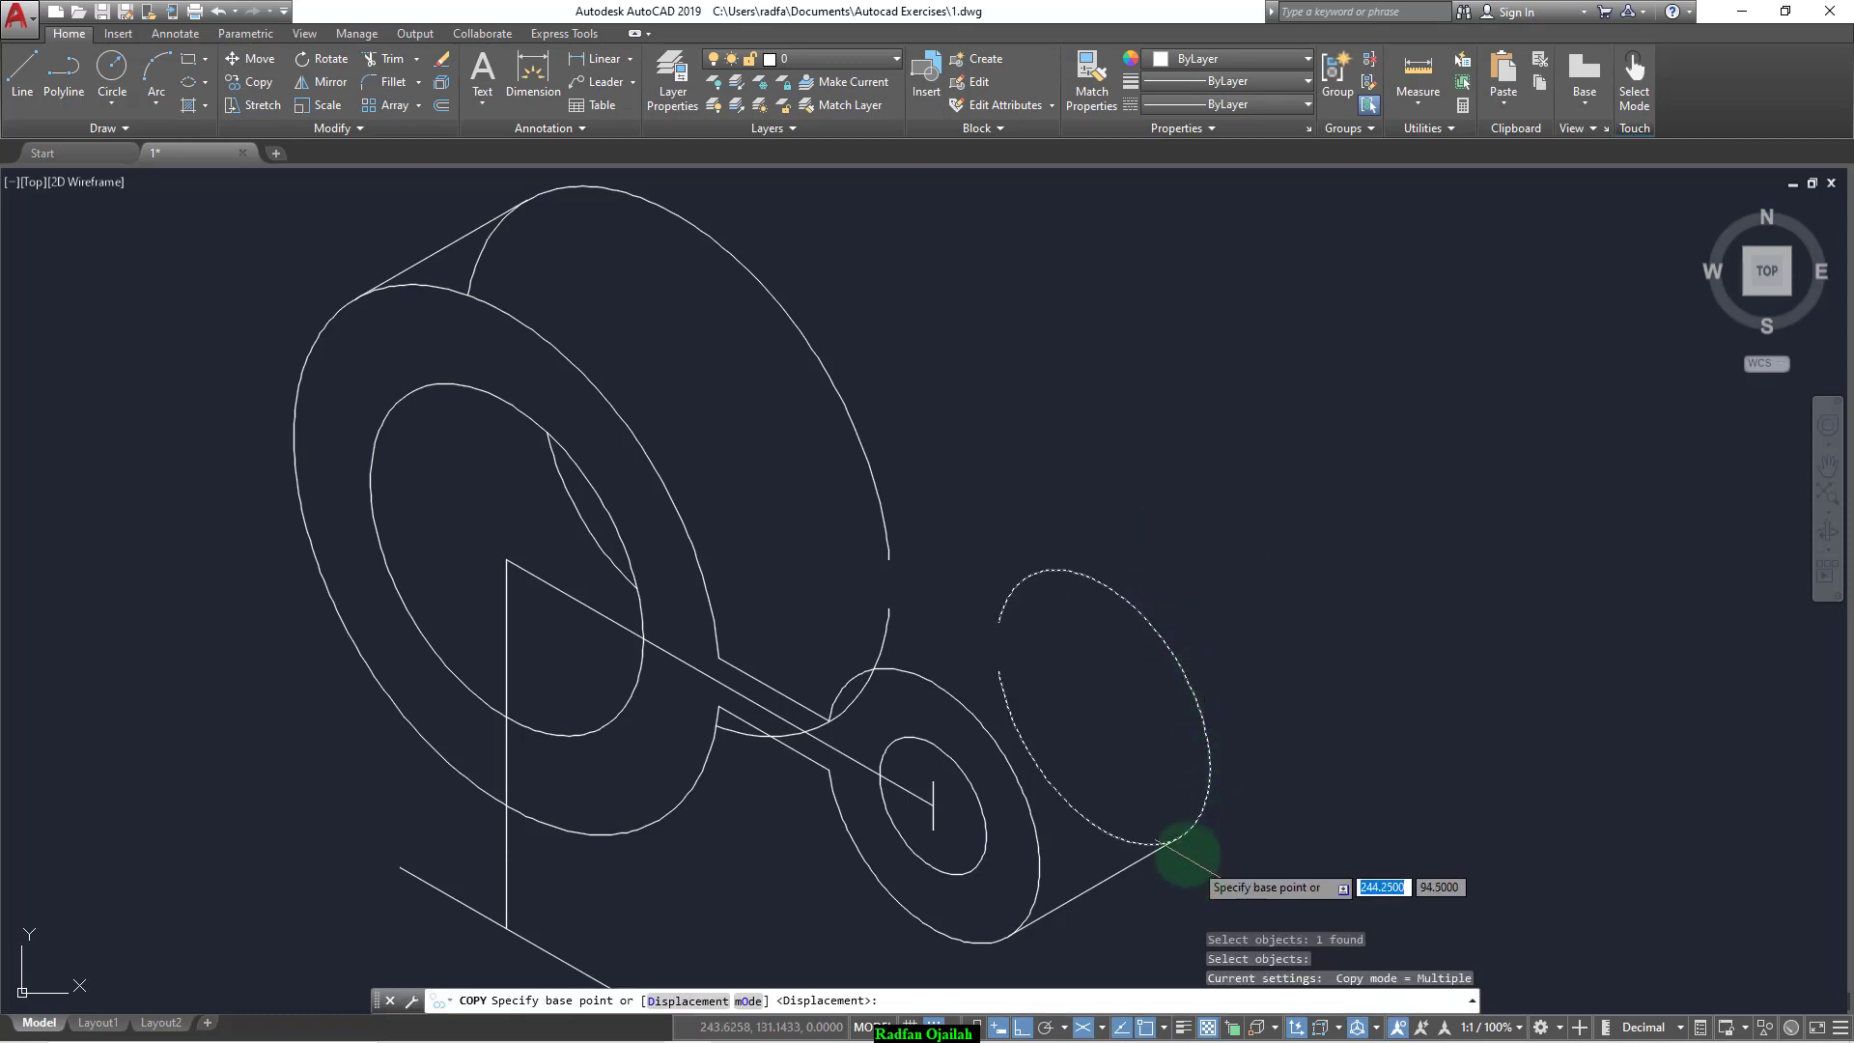
left_click(1178, 836)
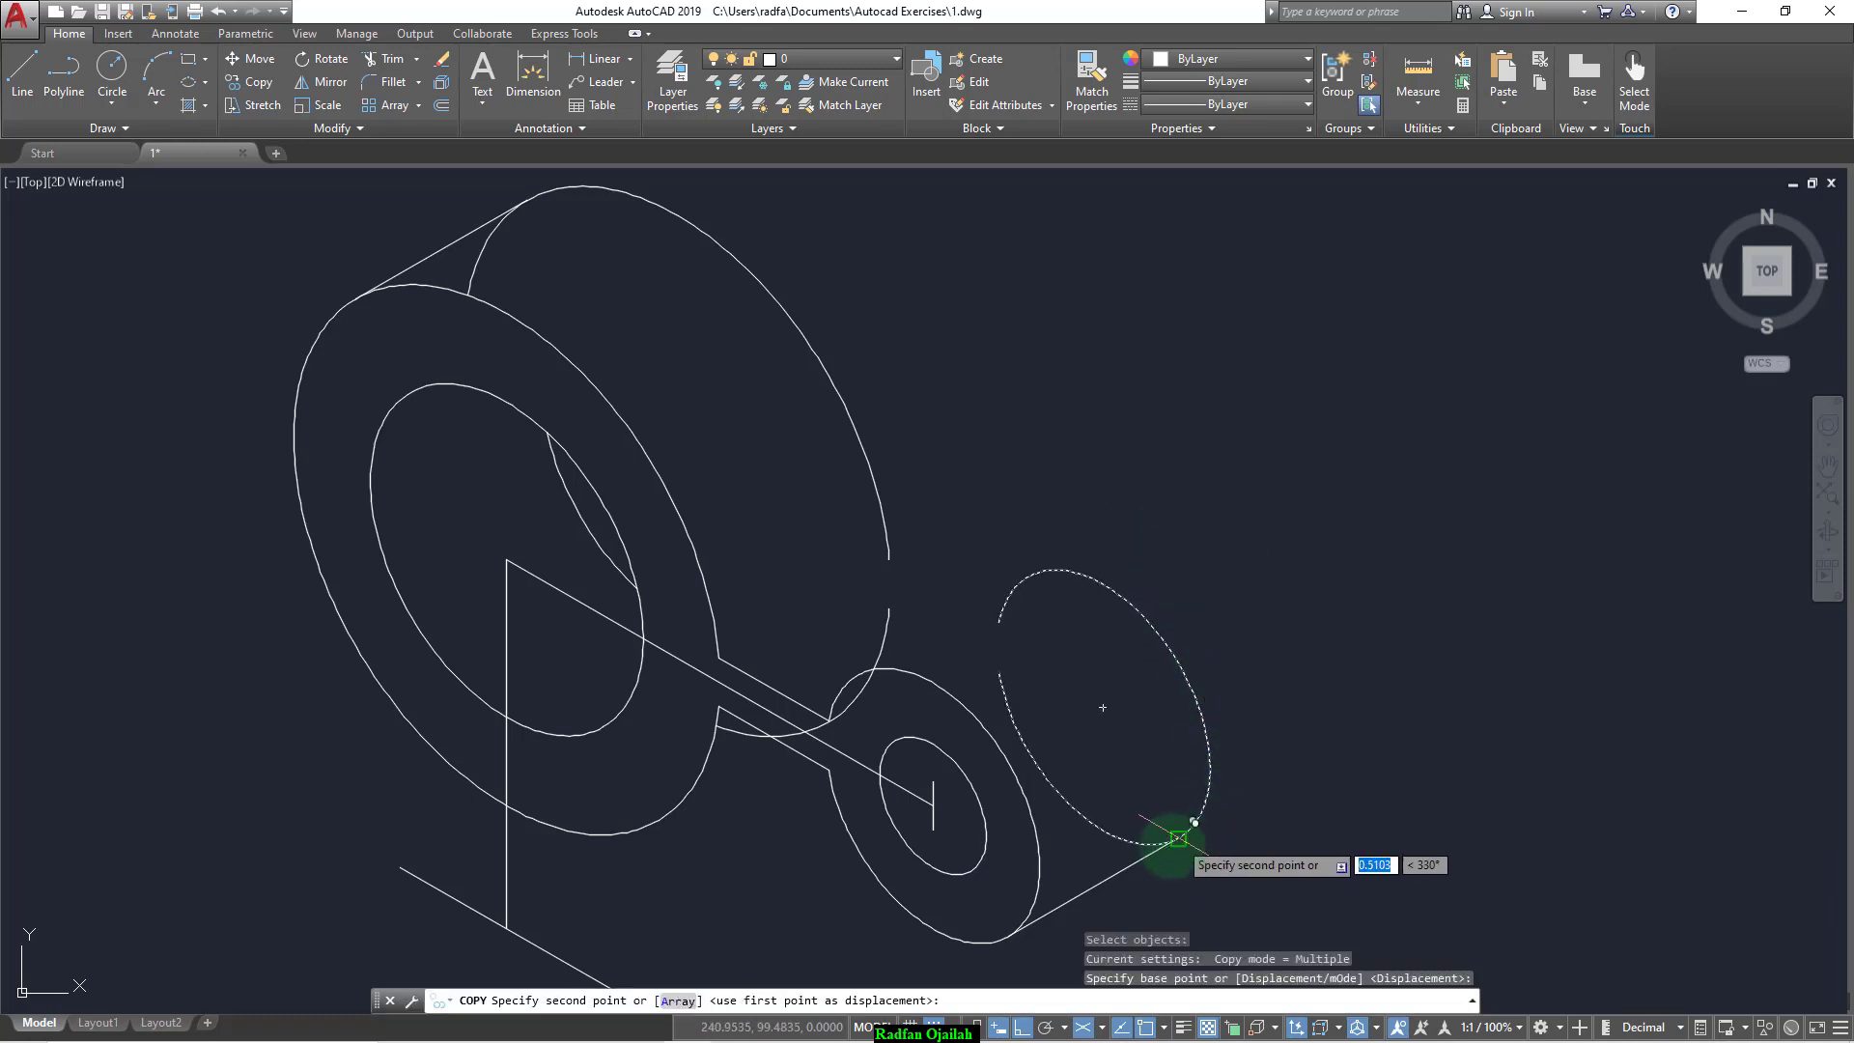
left_click(1093, 885)
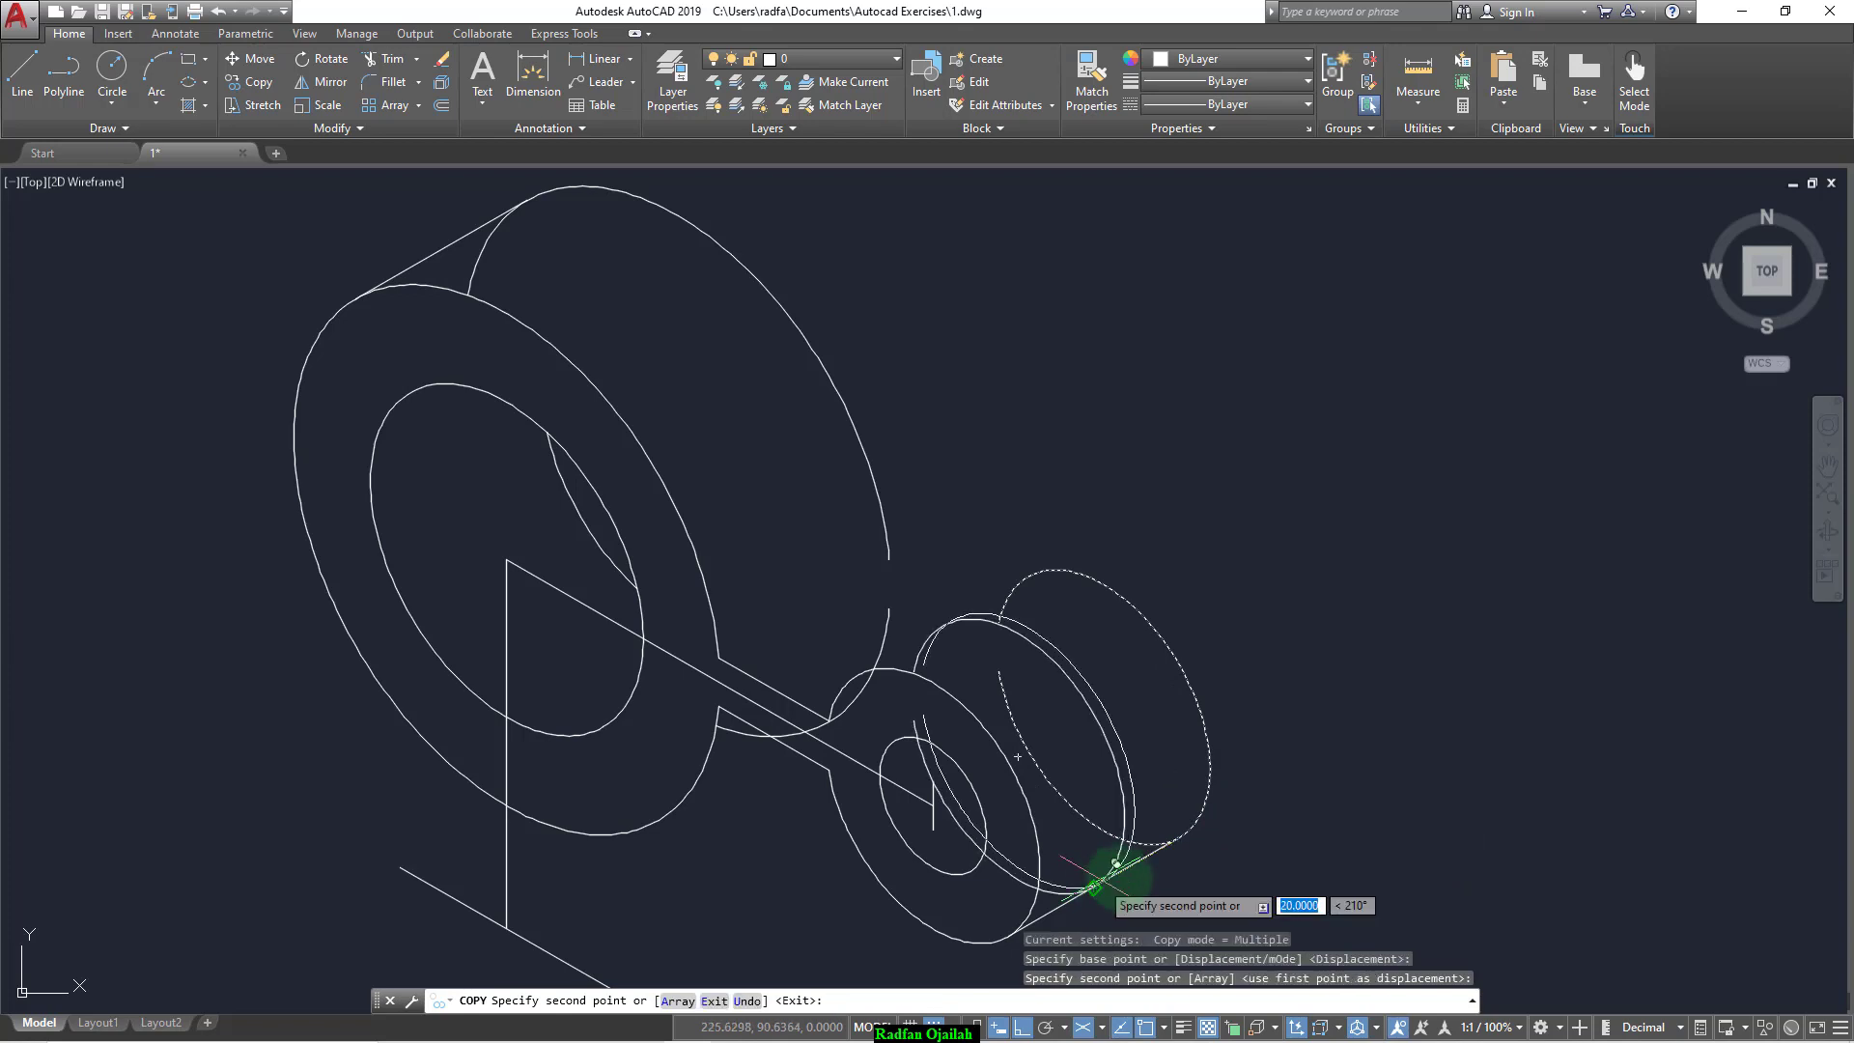
key("Escape")
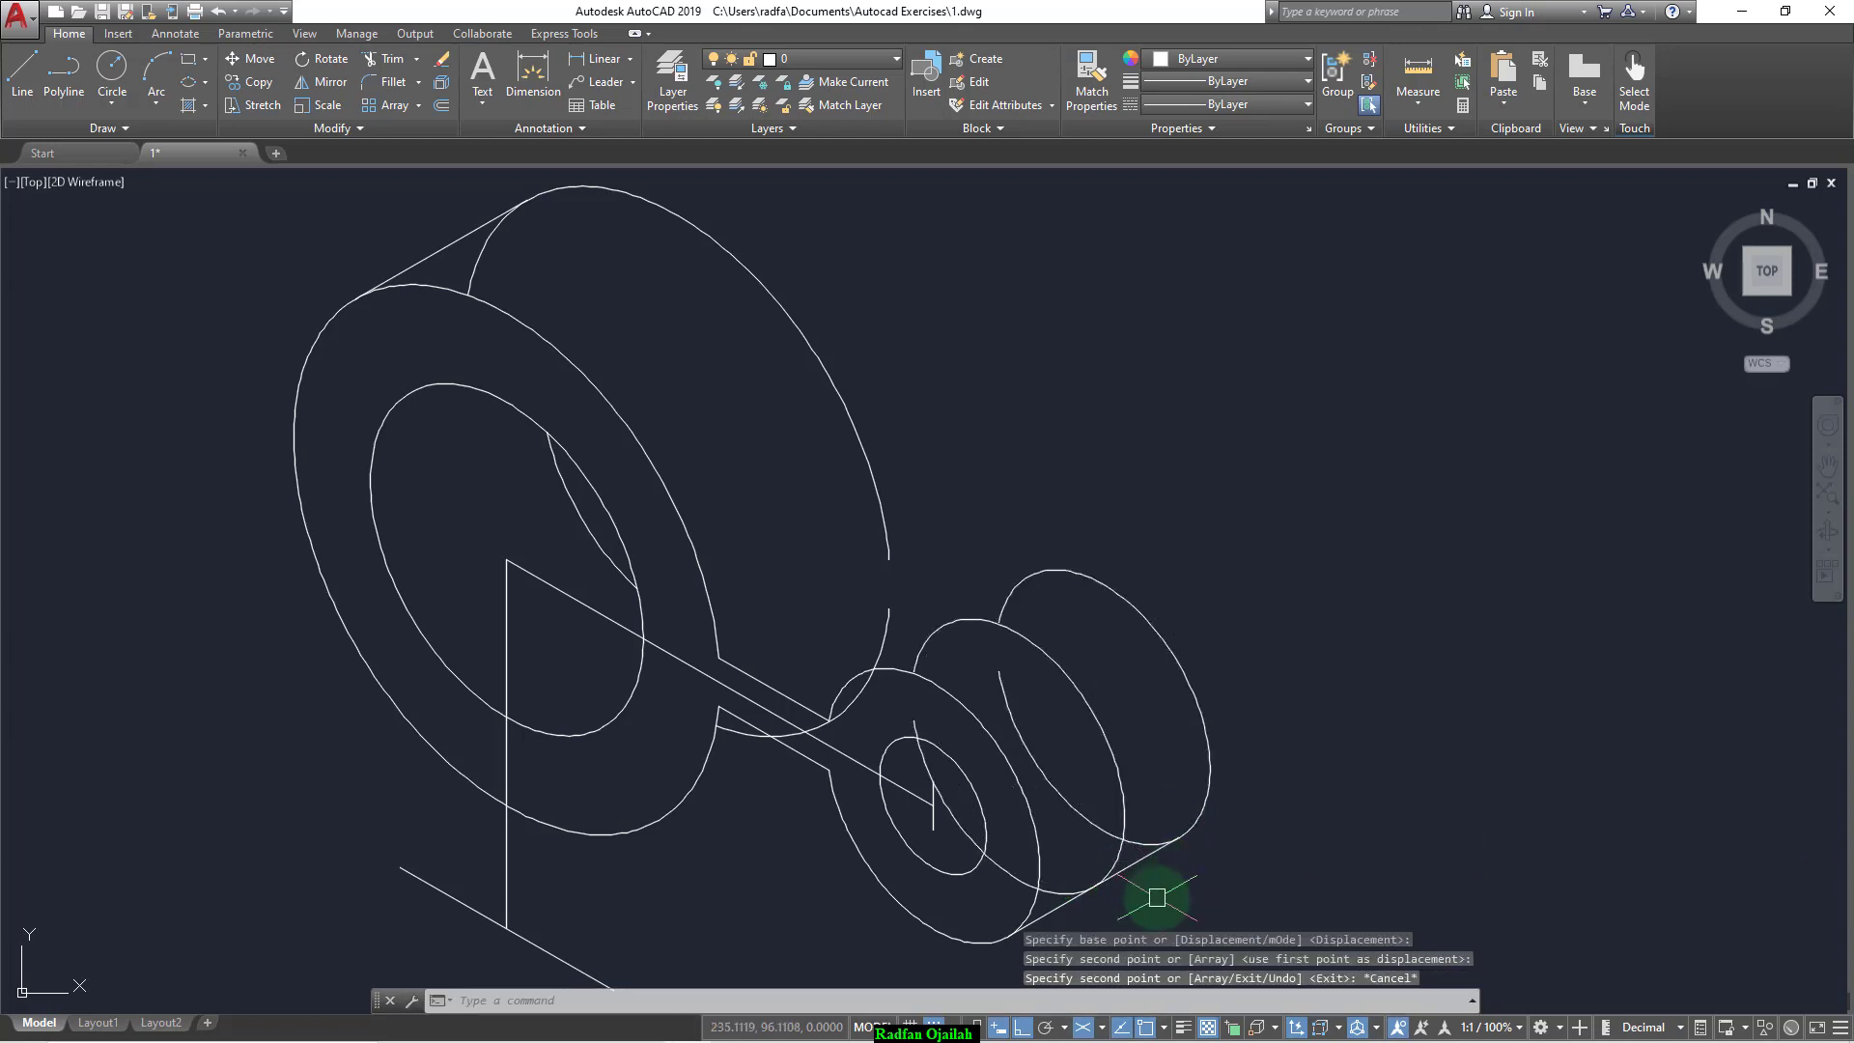
key("Return")
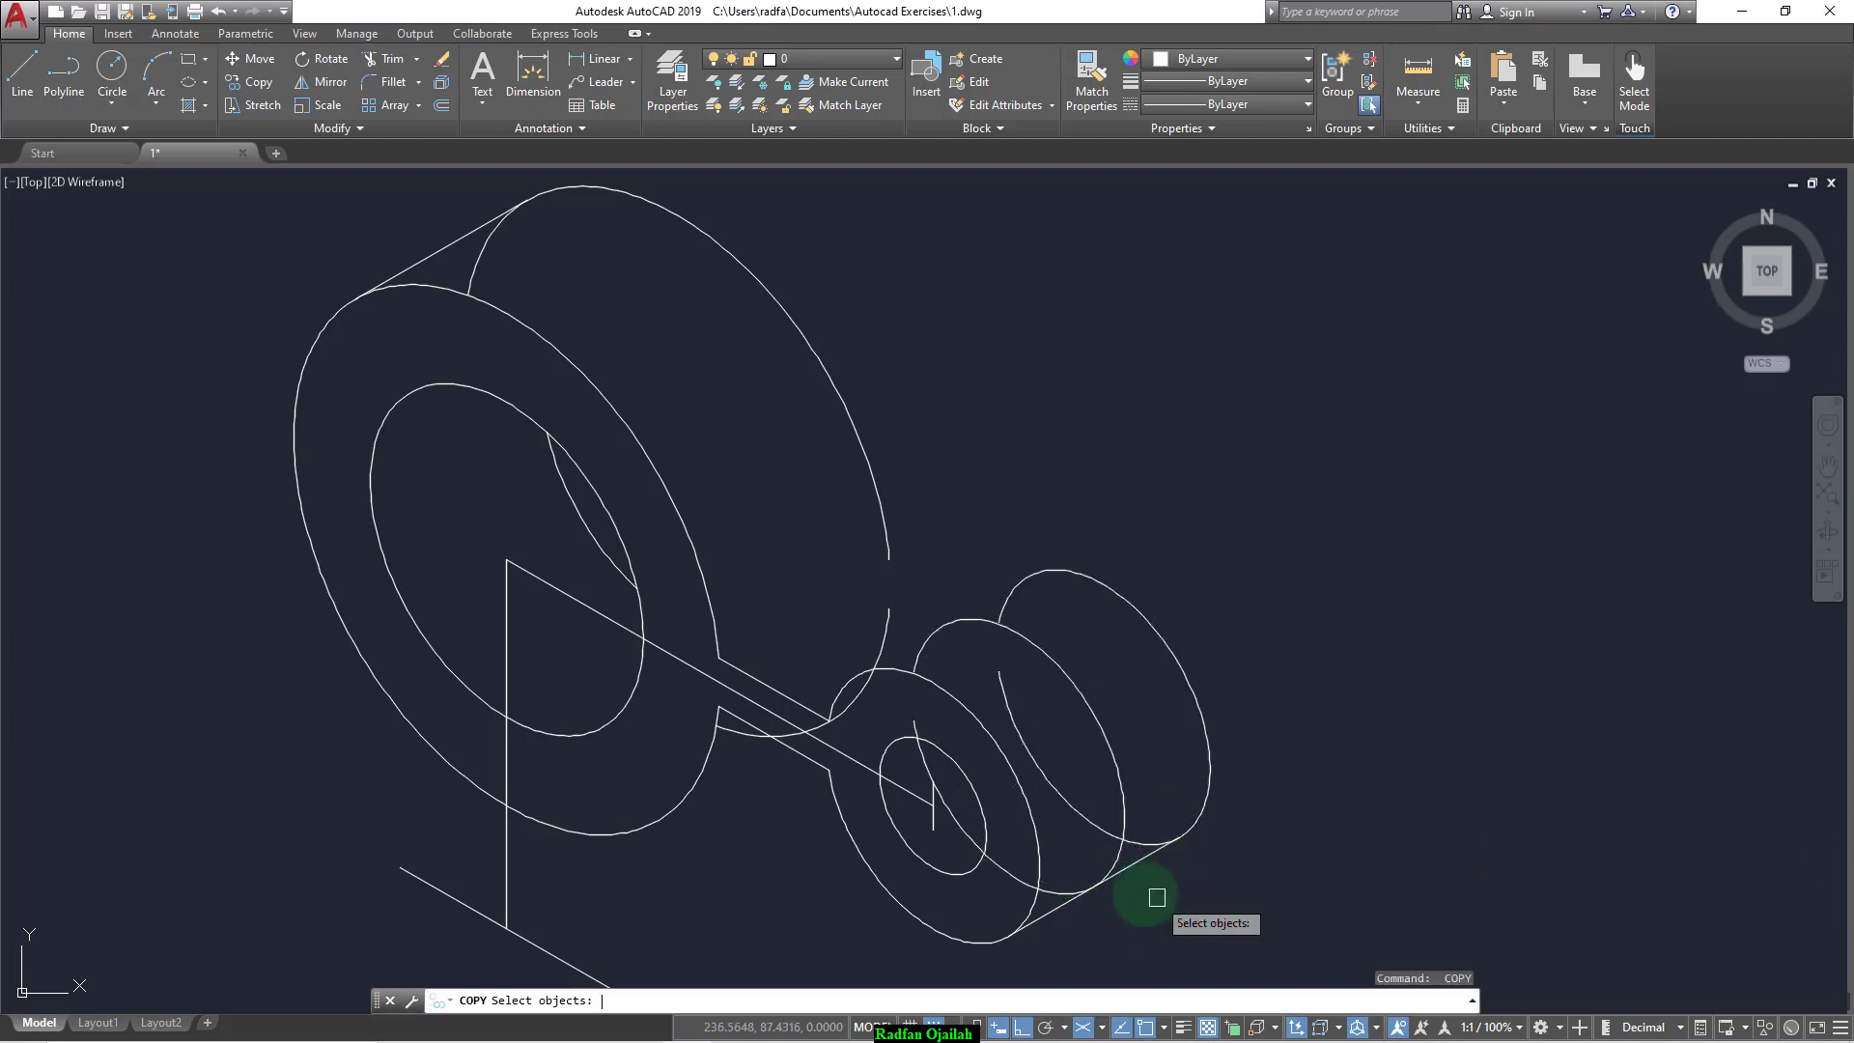
left_click(1120, 851)
key("Return")
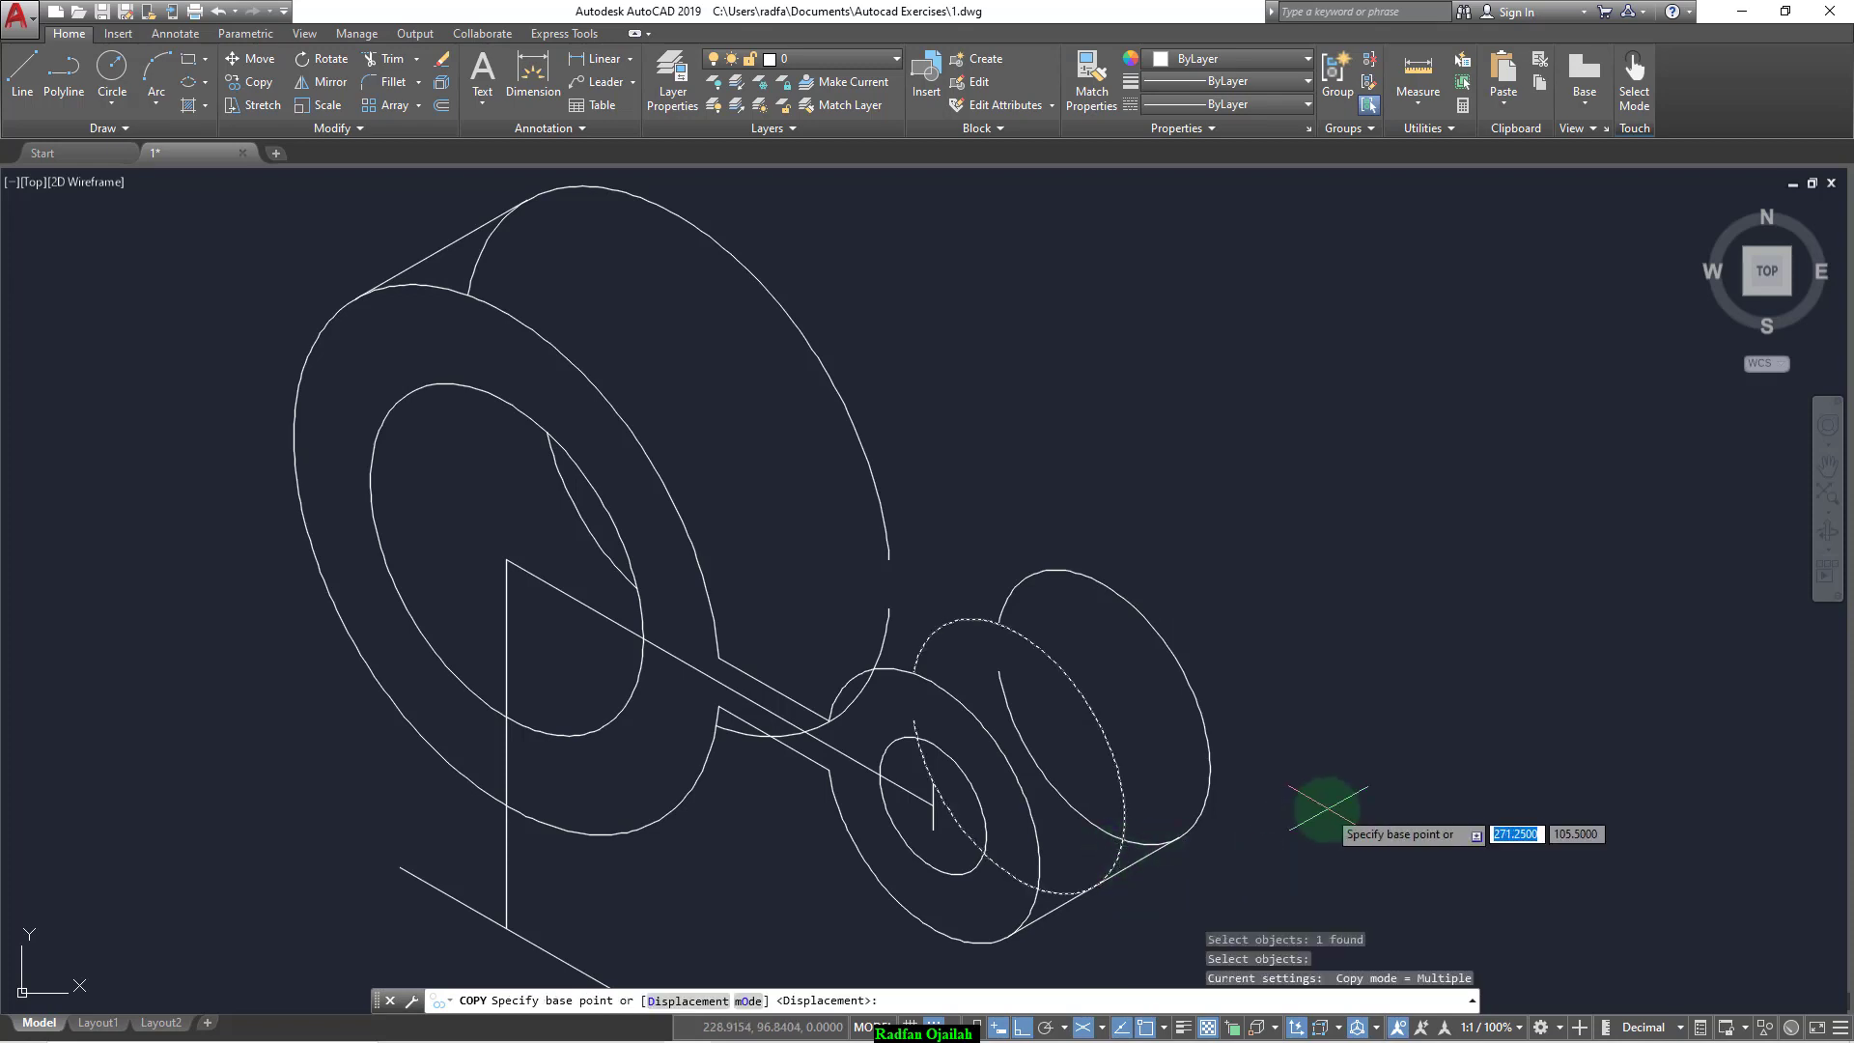
key("Escape")
key("Escape")
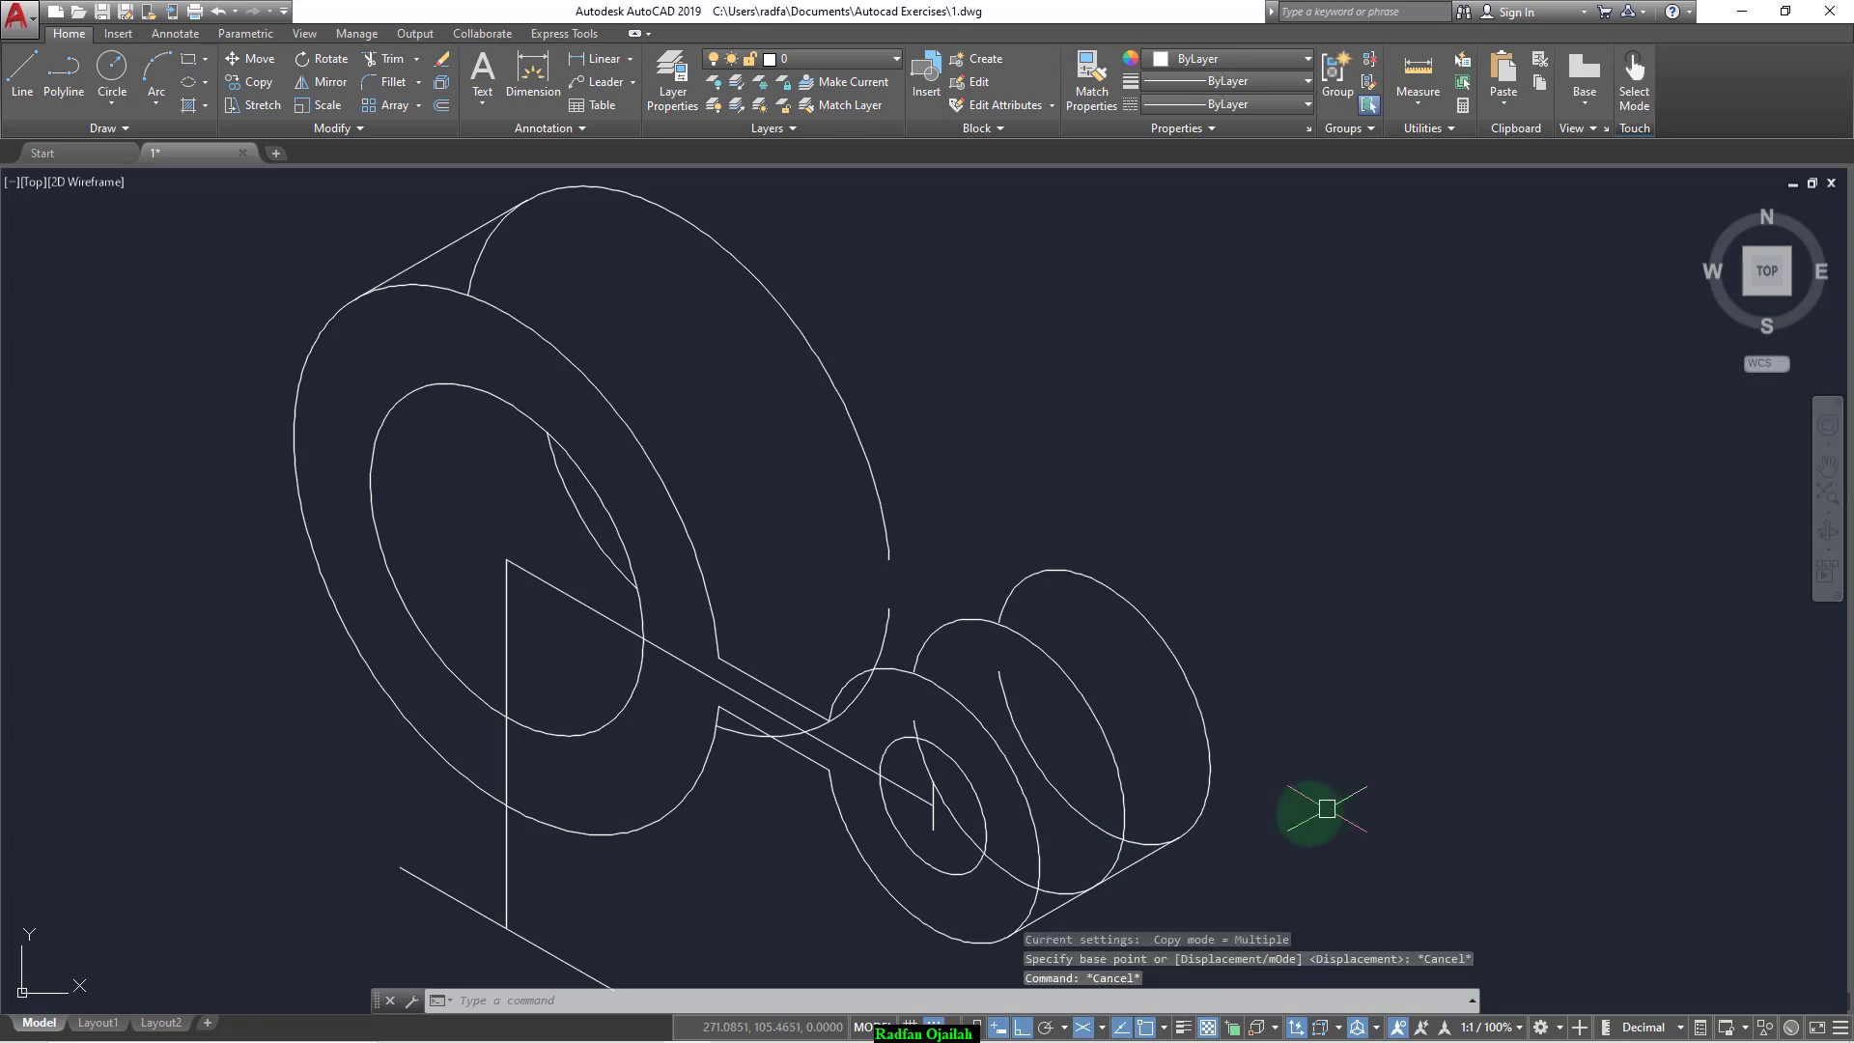
Step: Move the small boss's middle 50-diameter arc 5 units toward the front face along the boss axis
type("m")
key("Return")
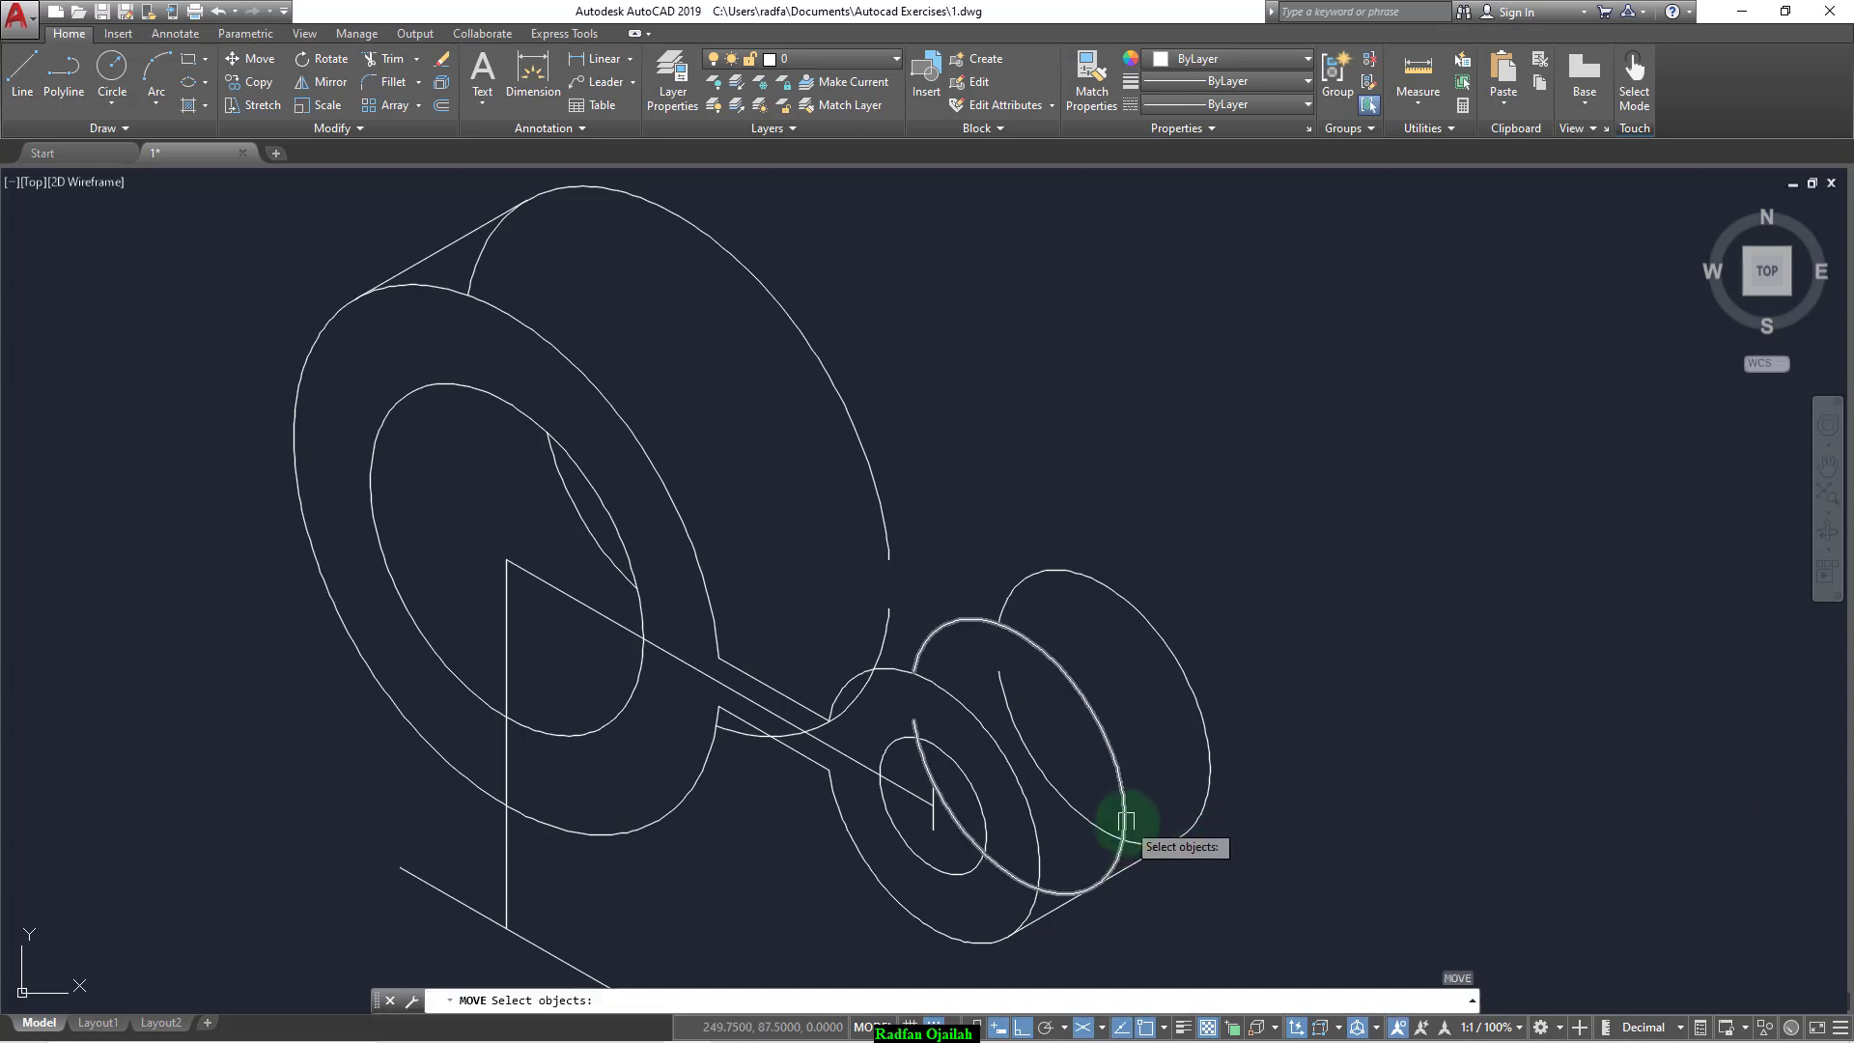
left_click(1118, 827)
key("Return")
left_click(1316, 838)
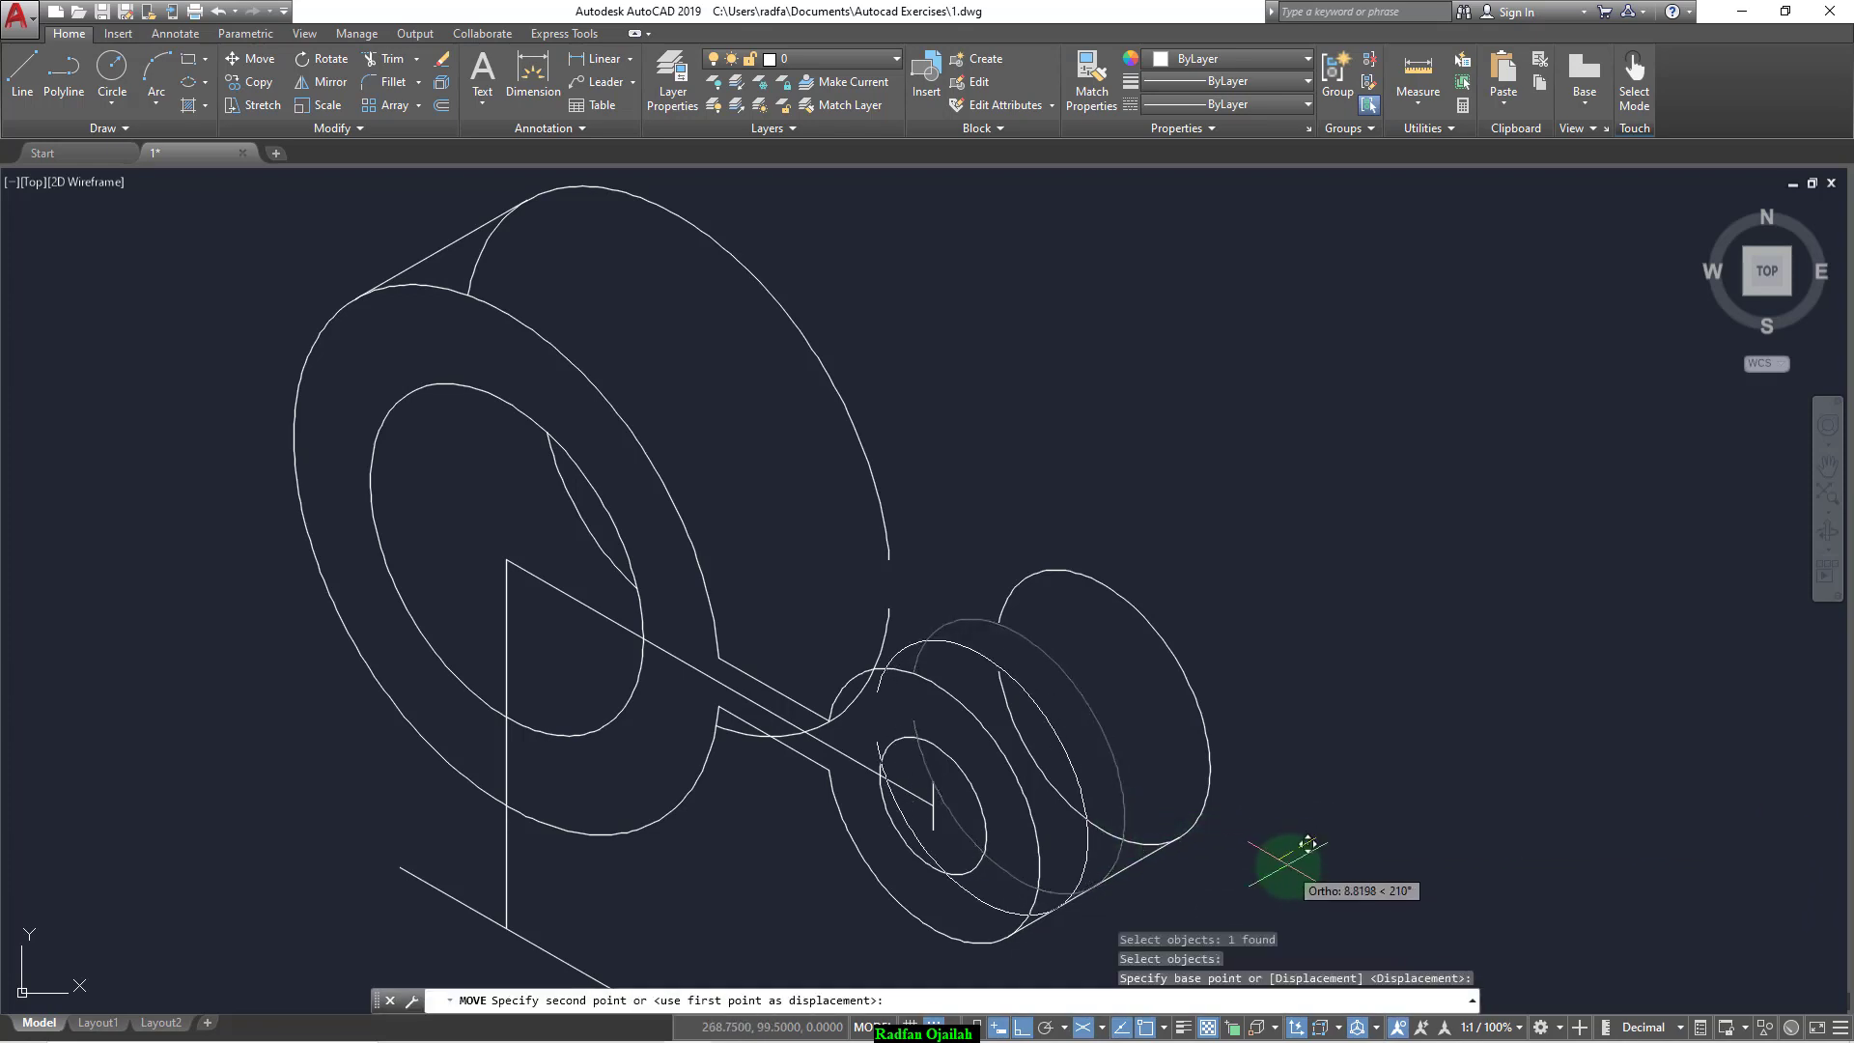
type("5")
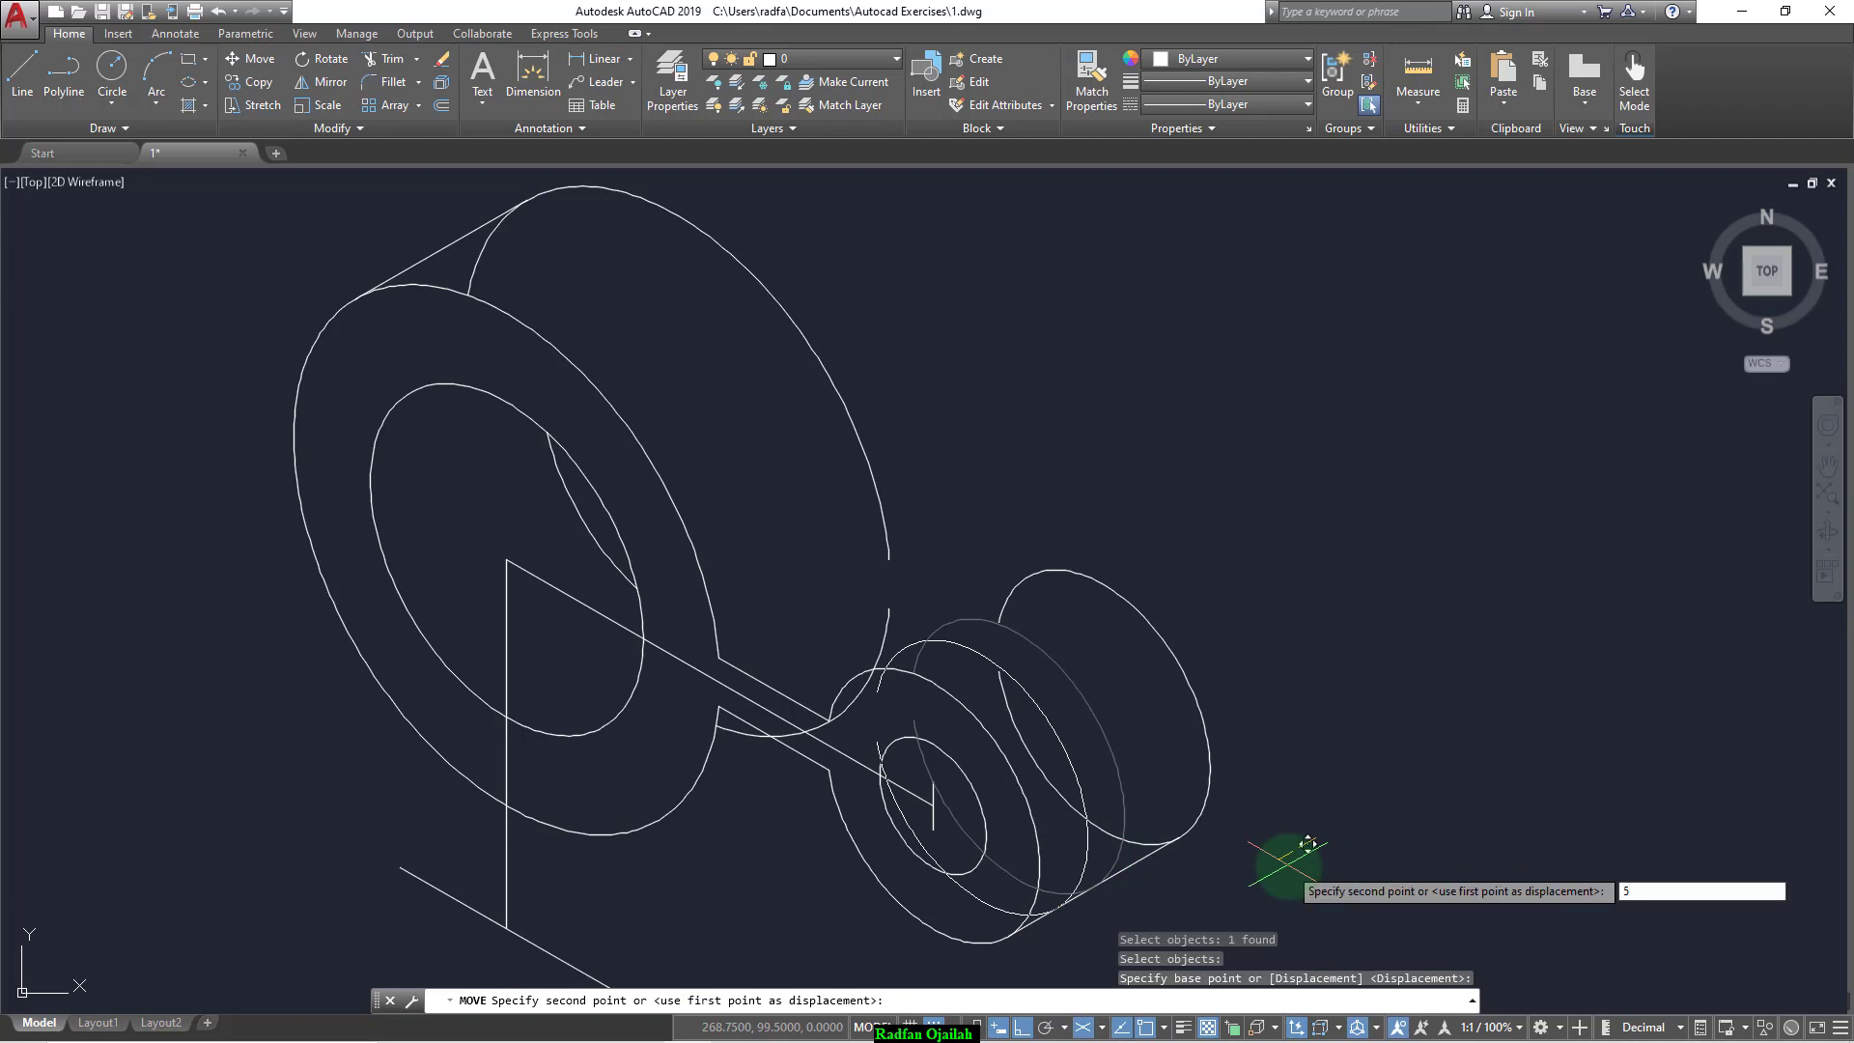
key("Return")
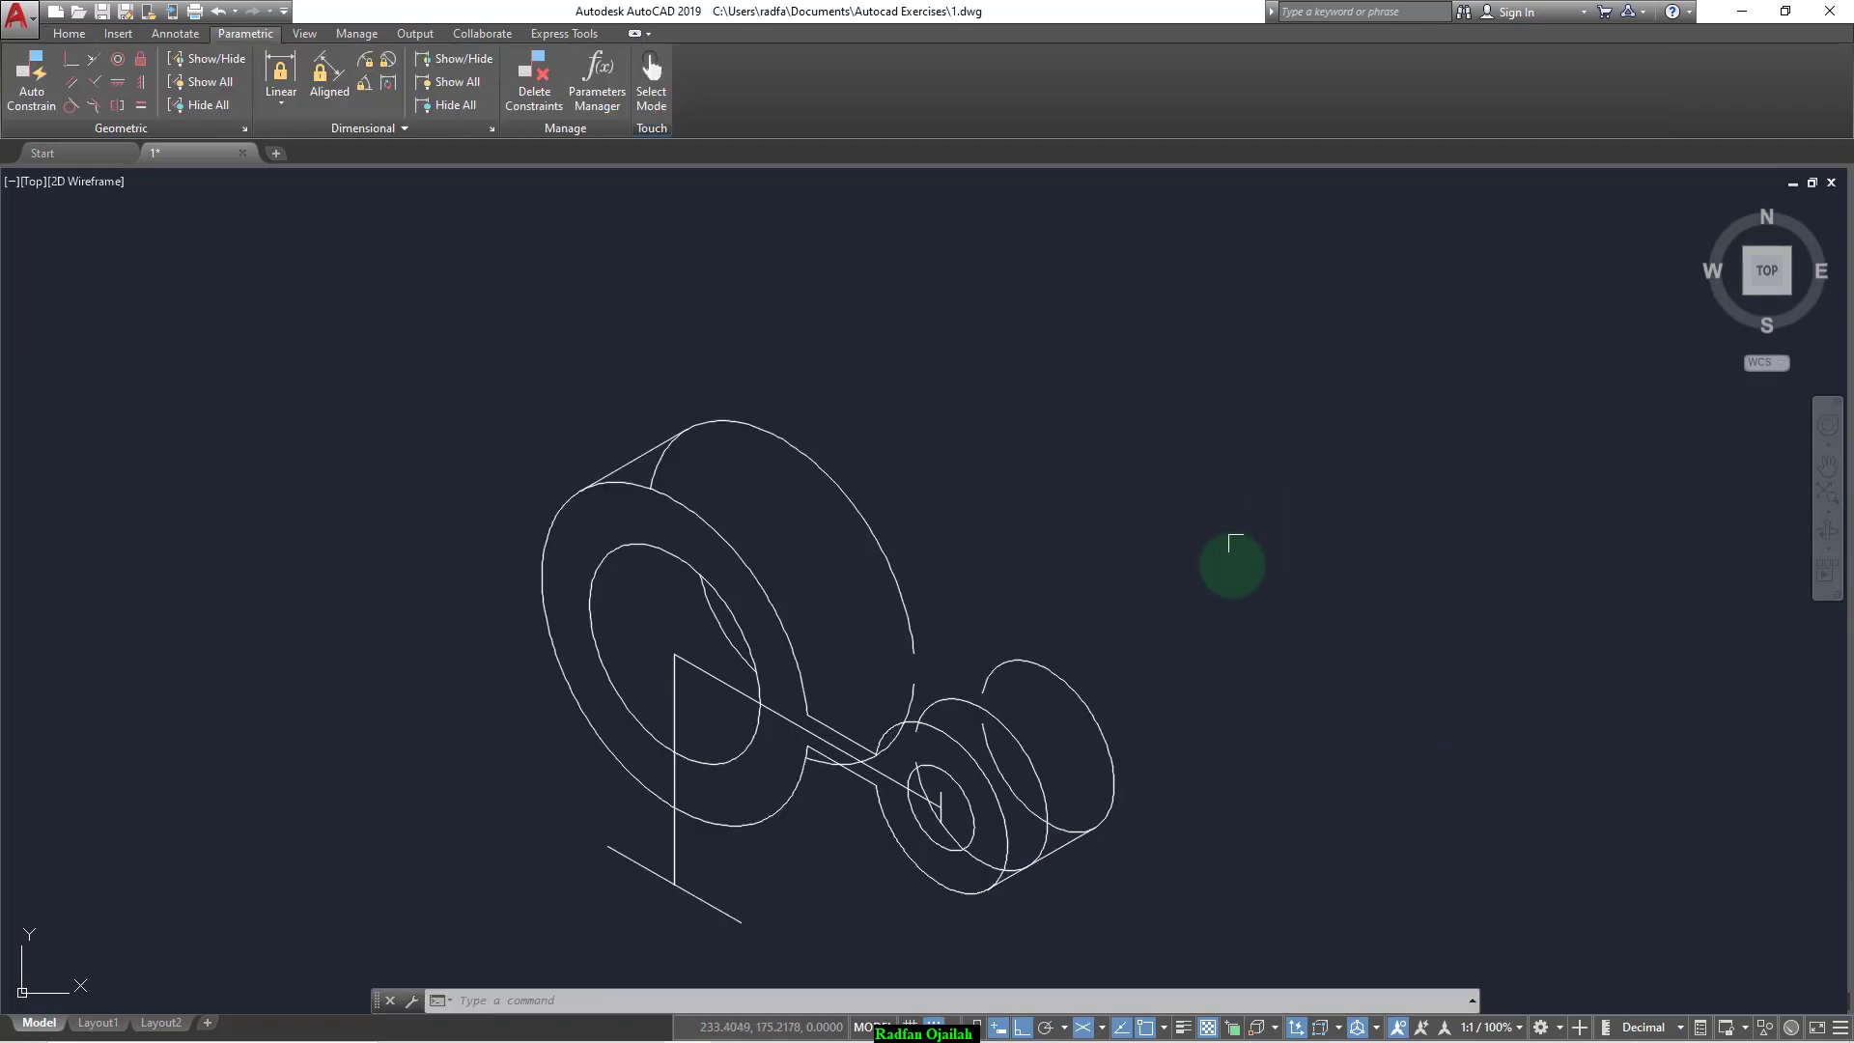
Step: Draw a construction line at 330° in the empty space above the two bosses
left_click(1215, 607)
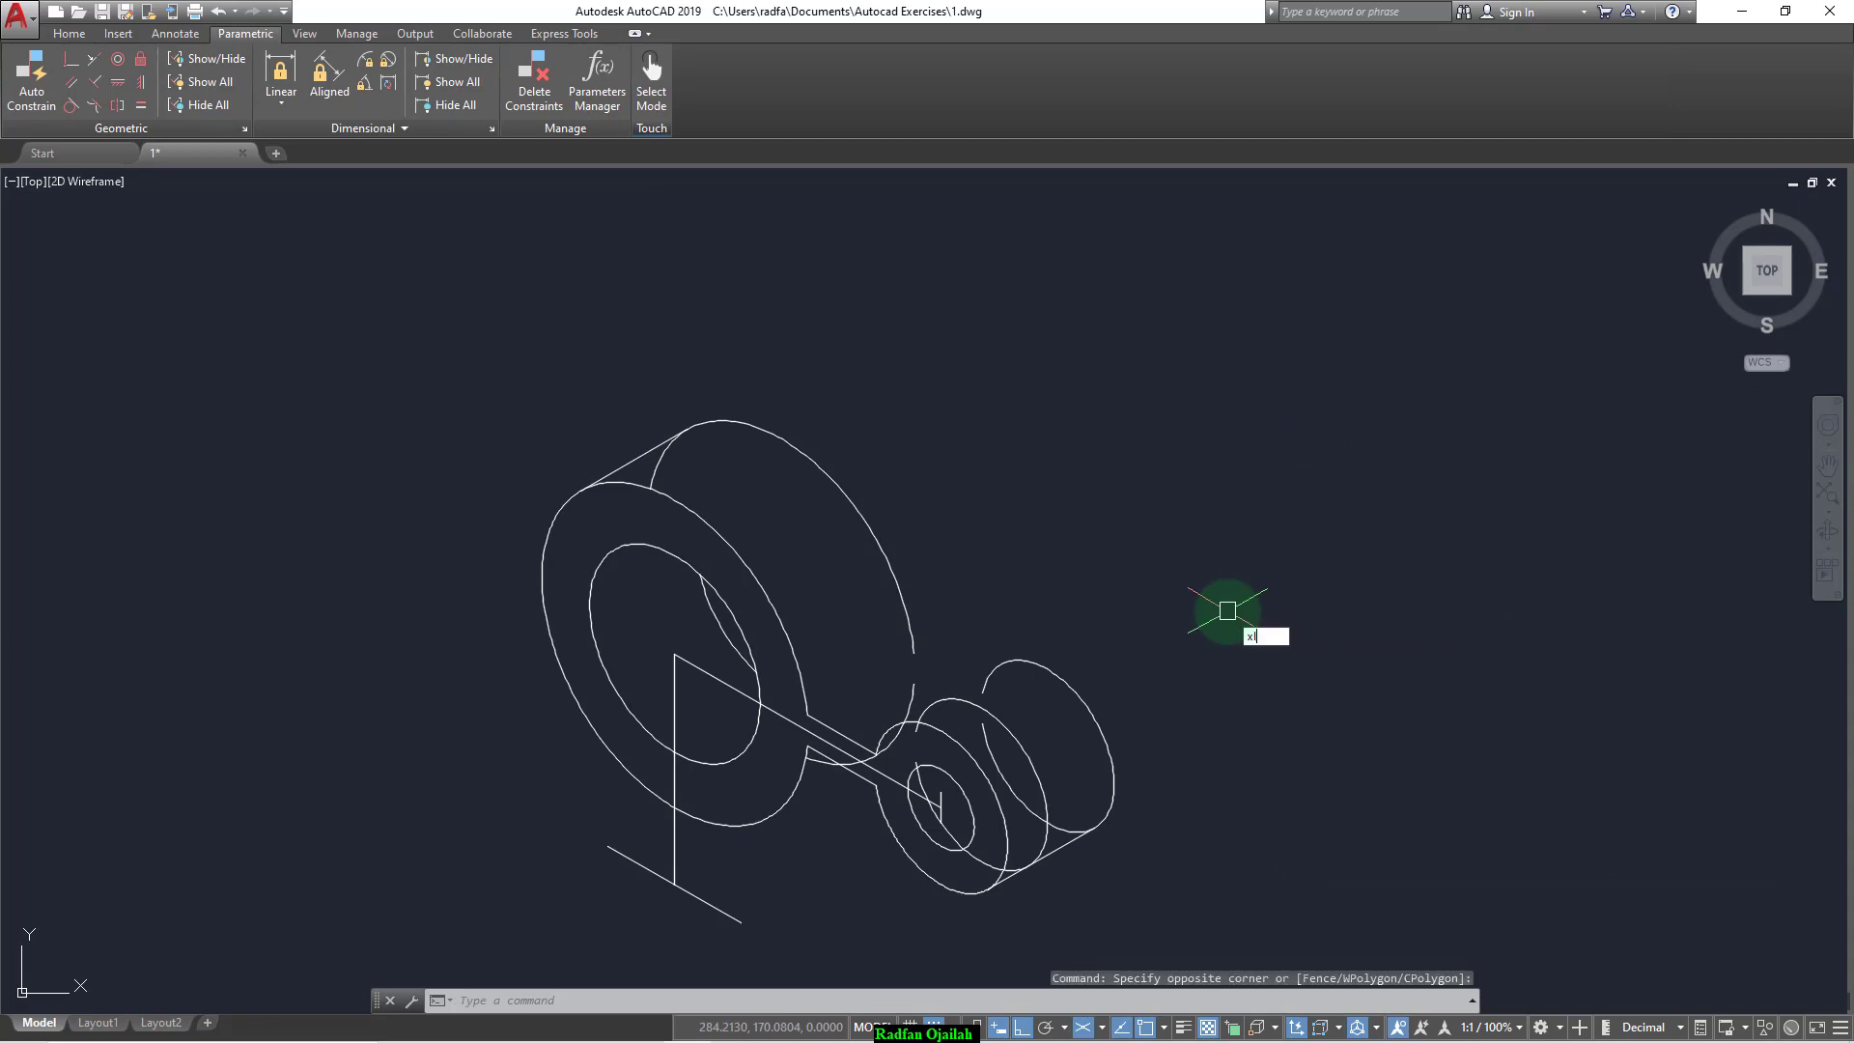
type("l")
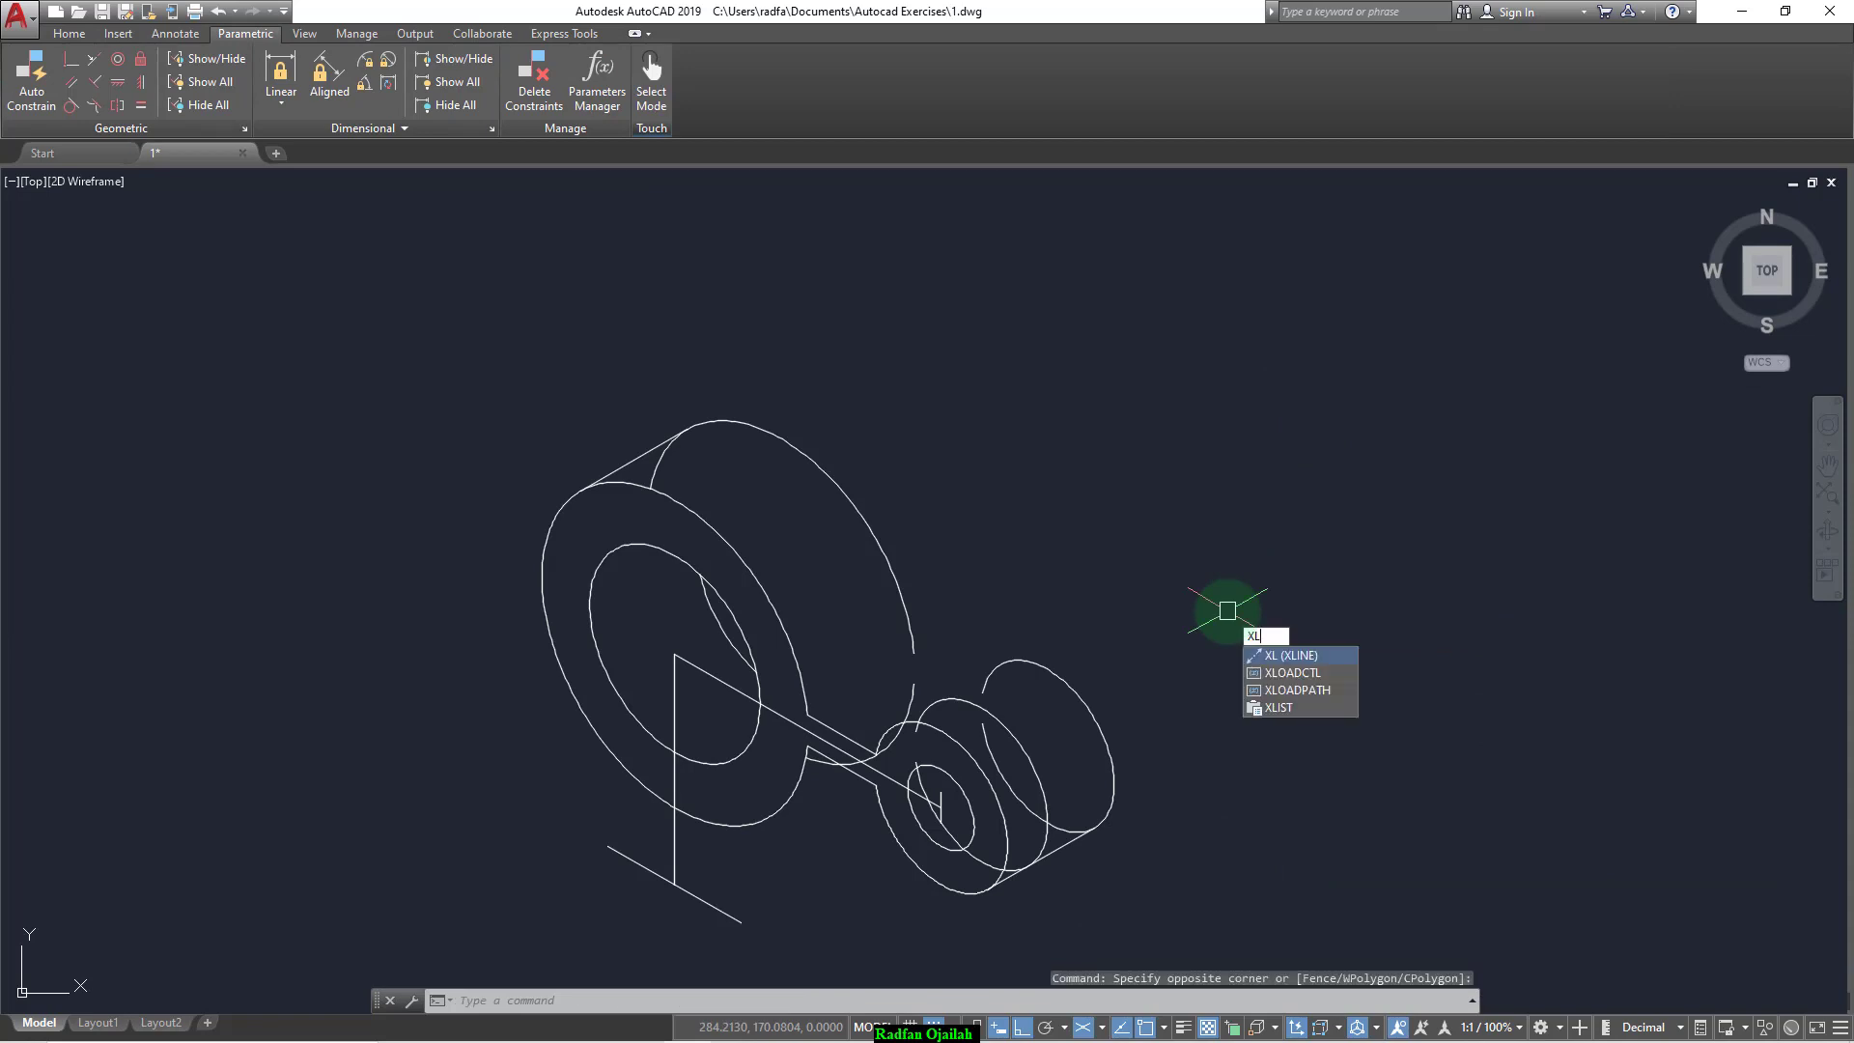
key("Return")
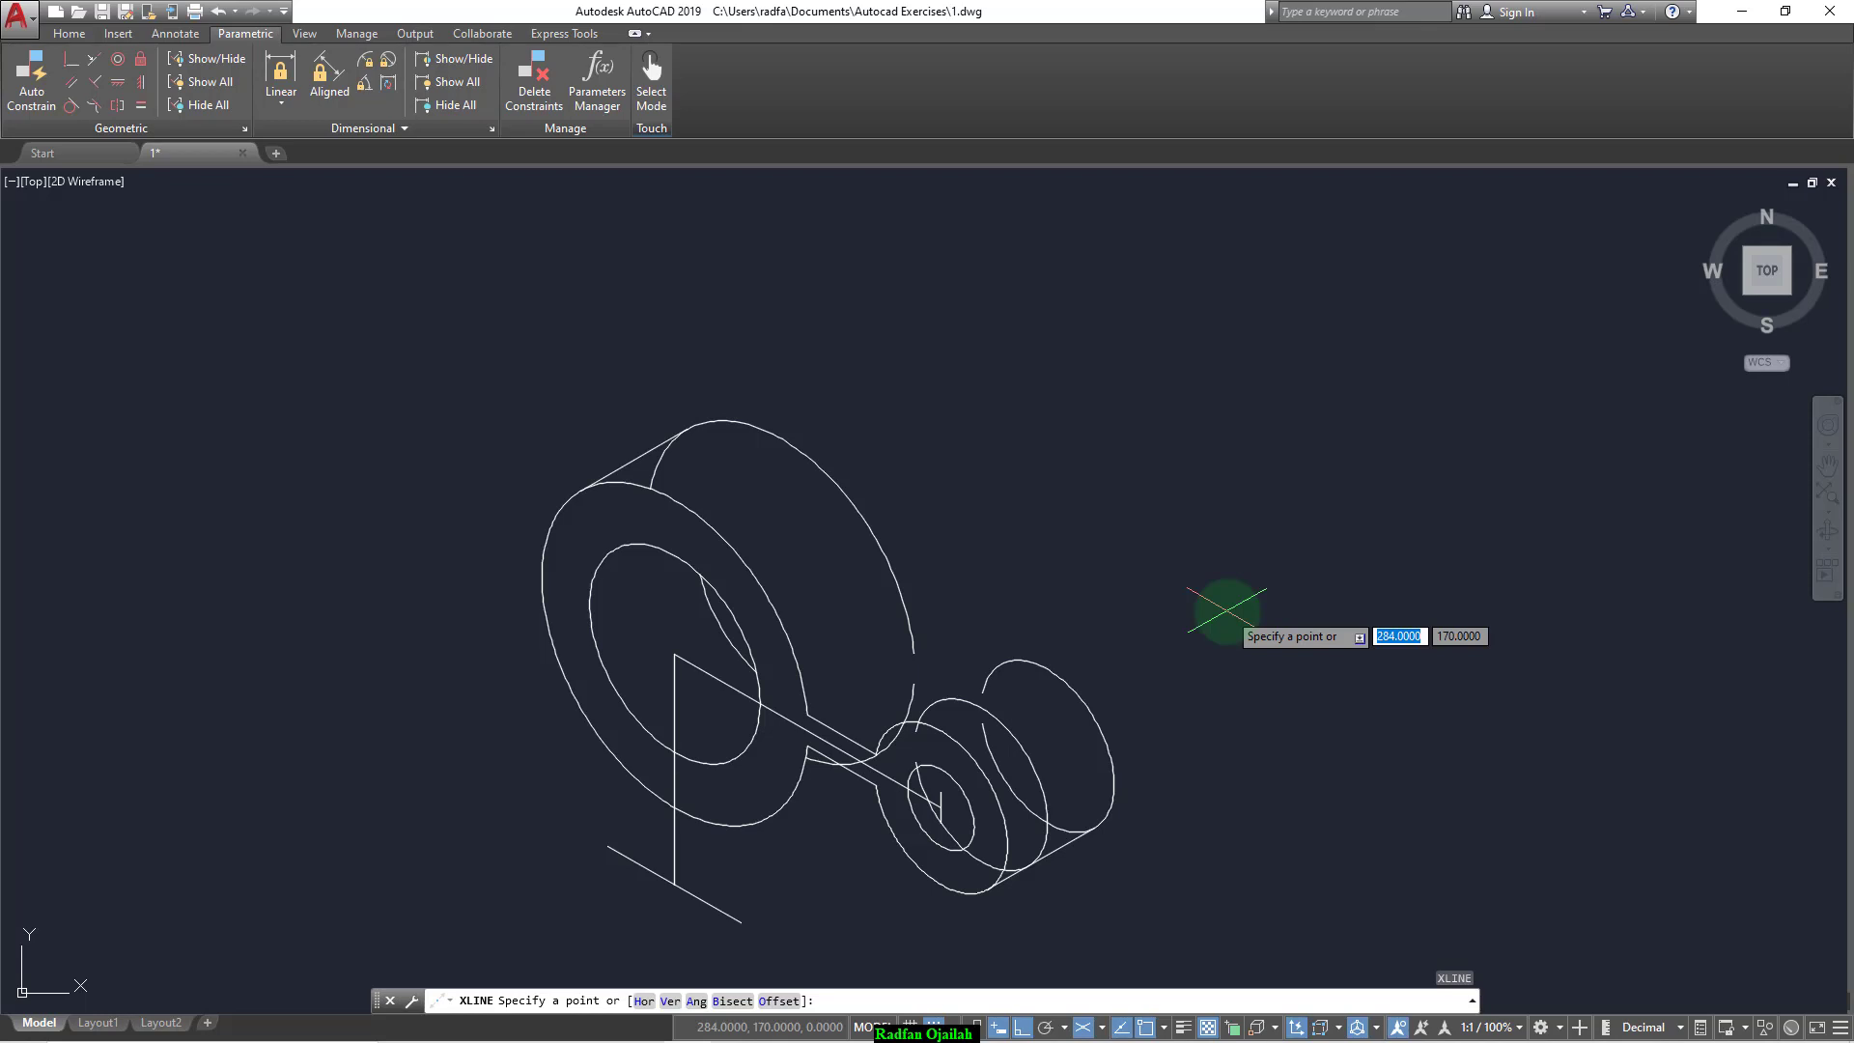
left_click(960, 288)
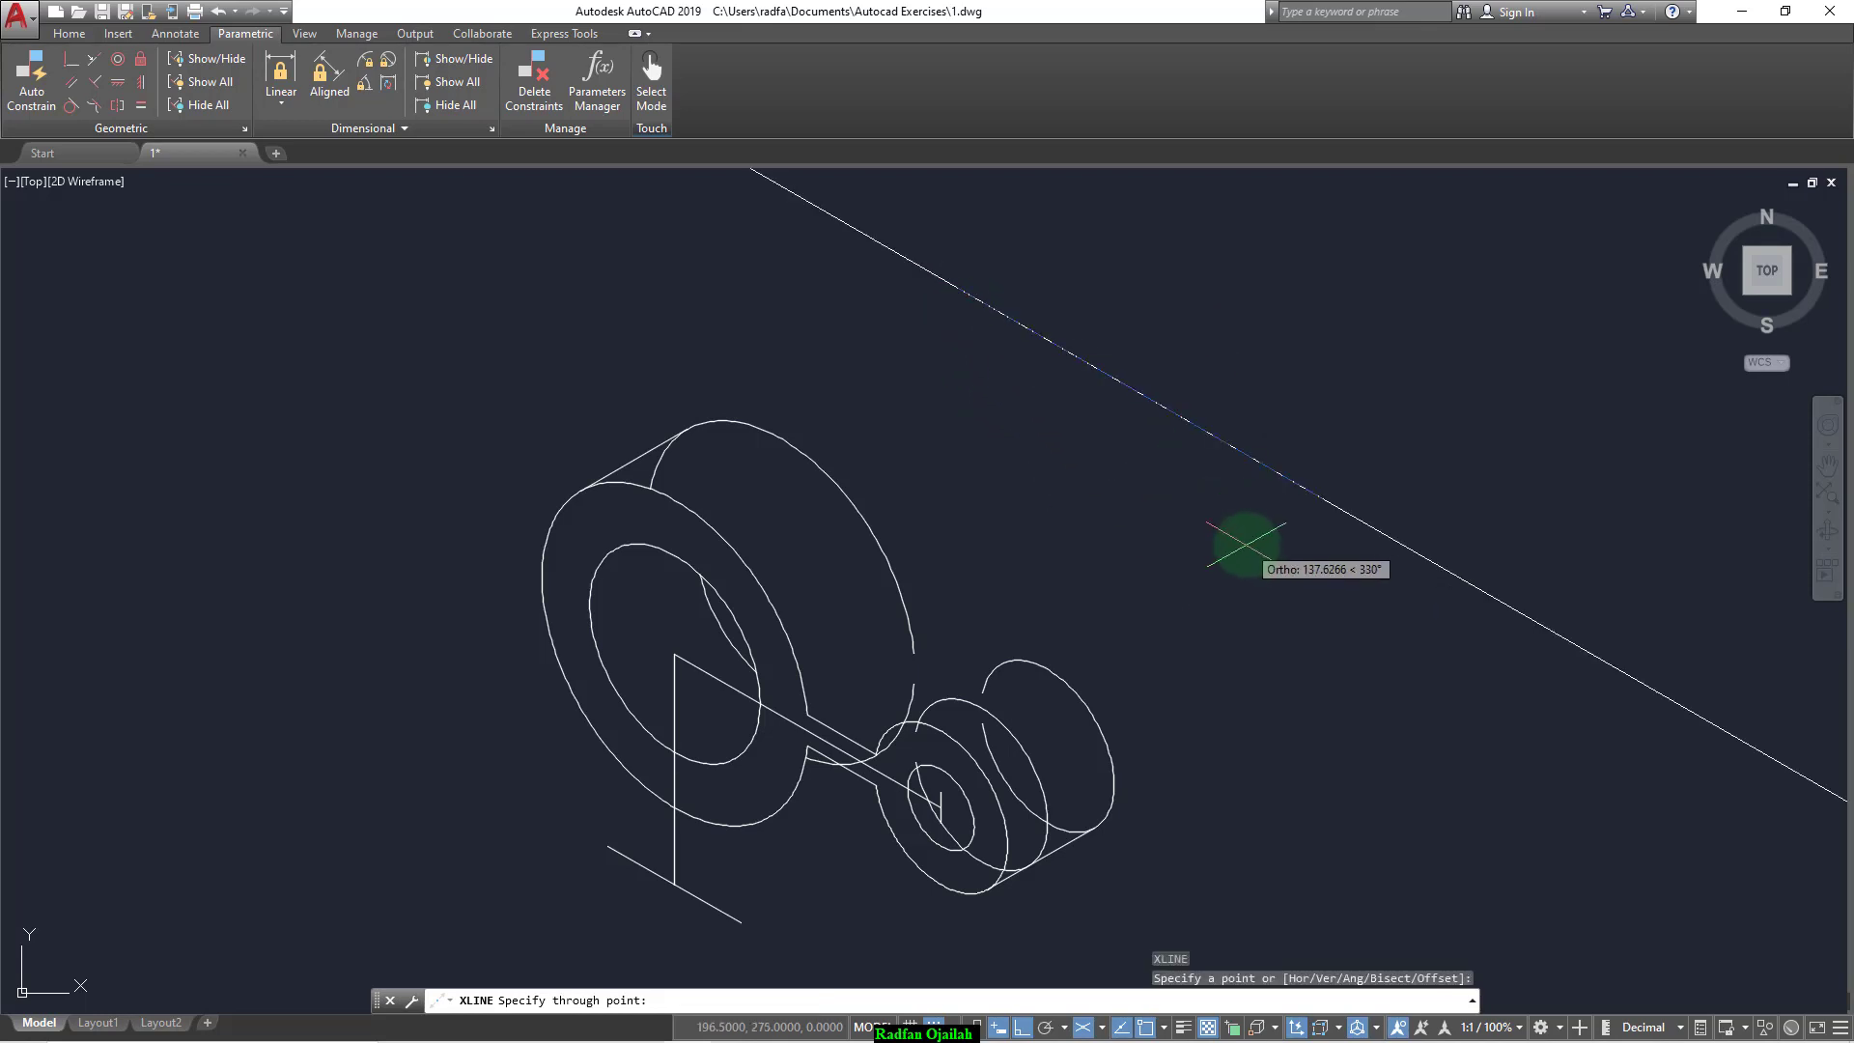
left_click(1246, 543)
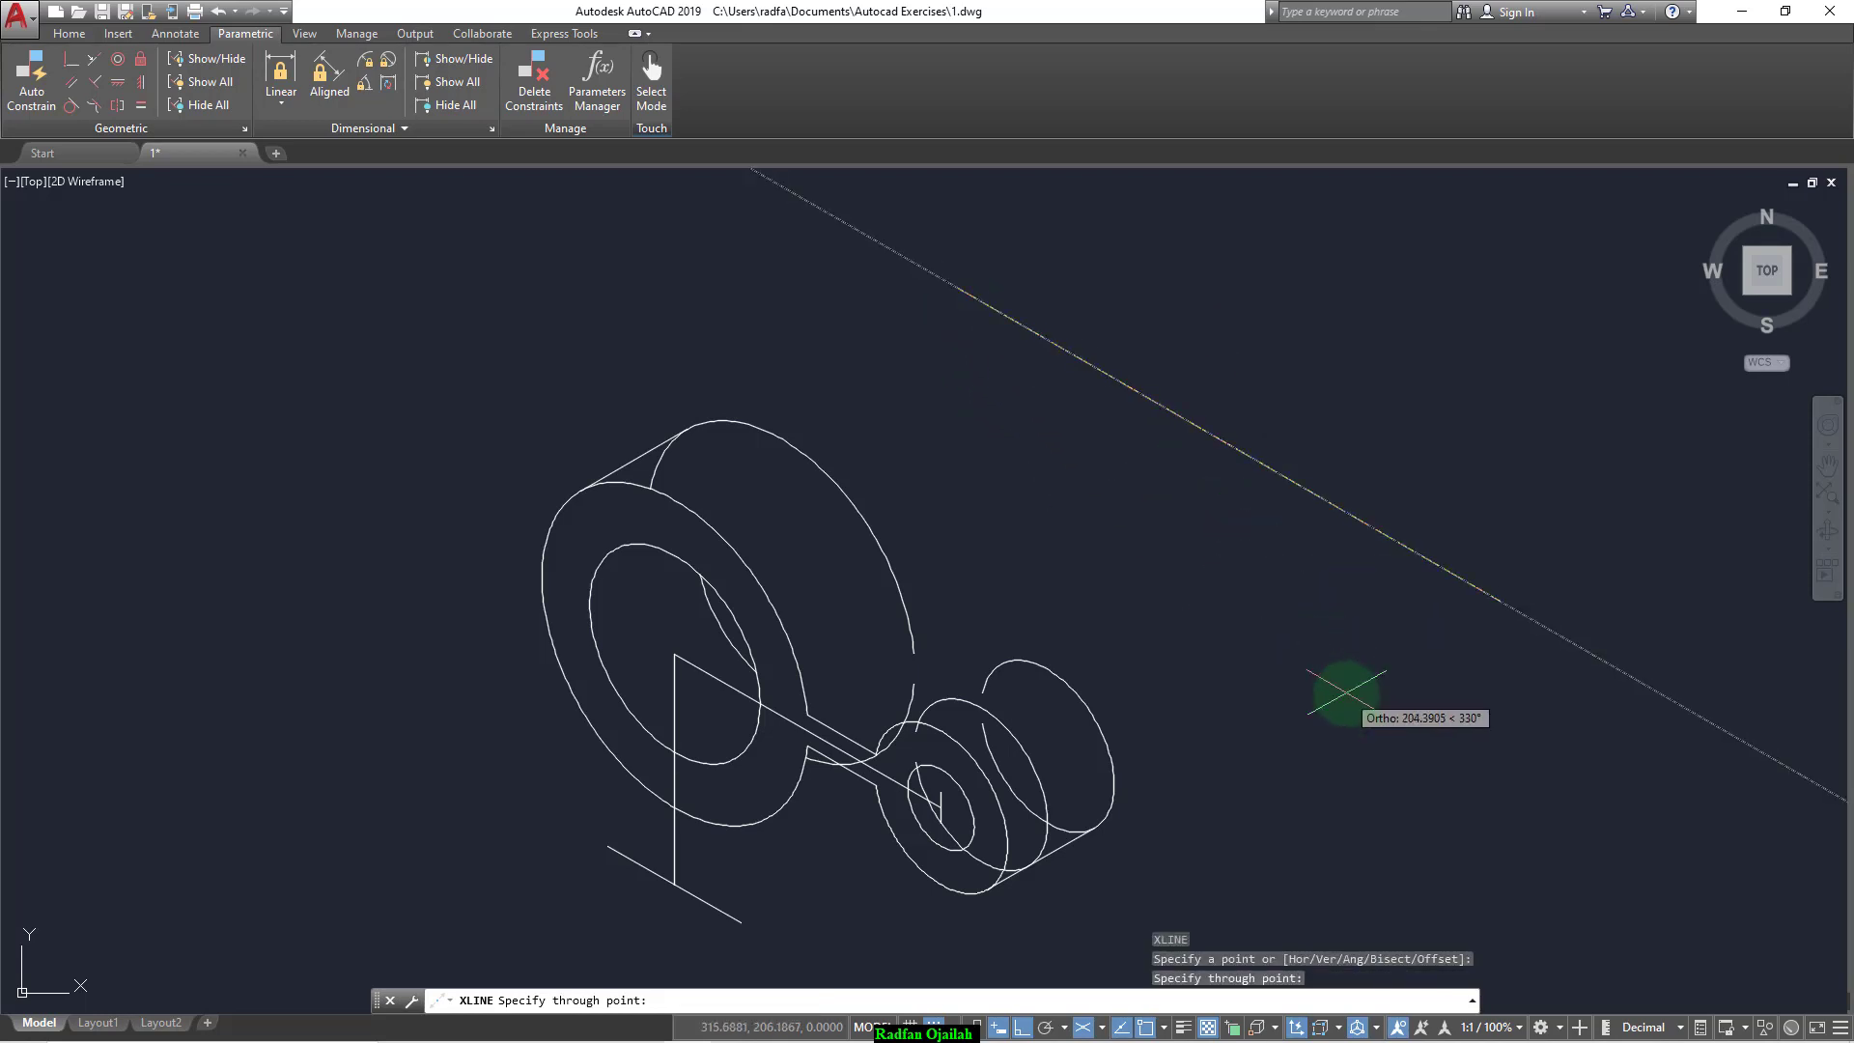
key("Return")
key("Escape")
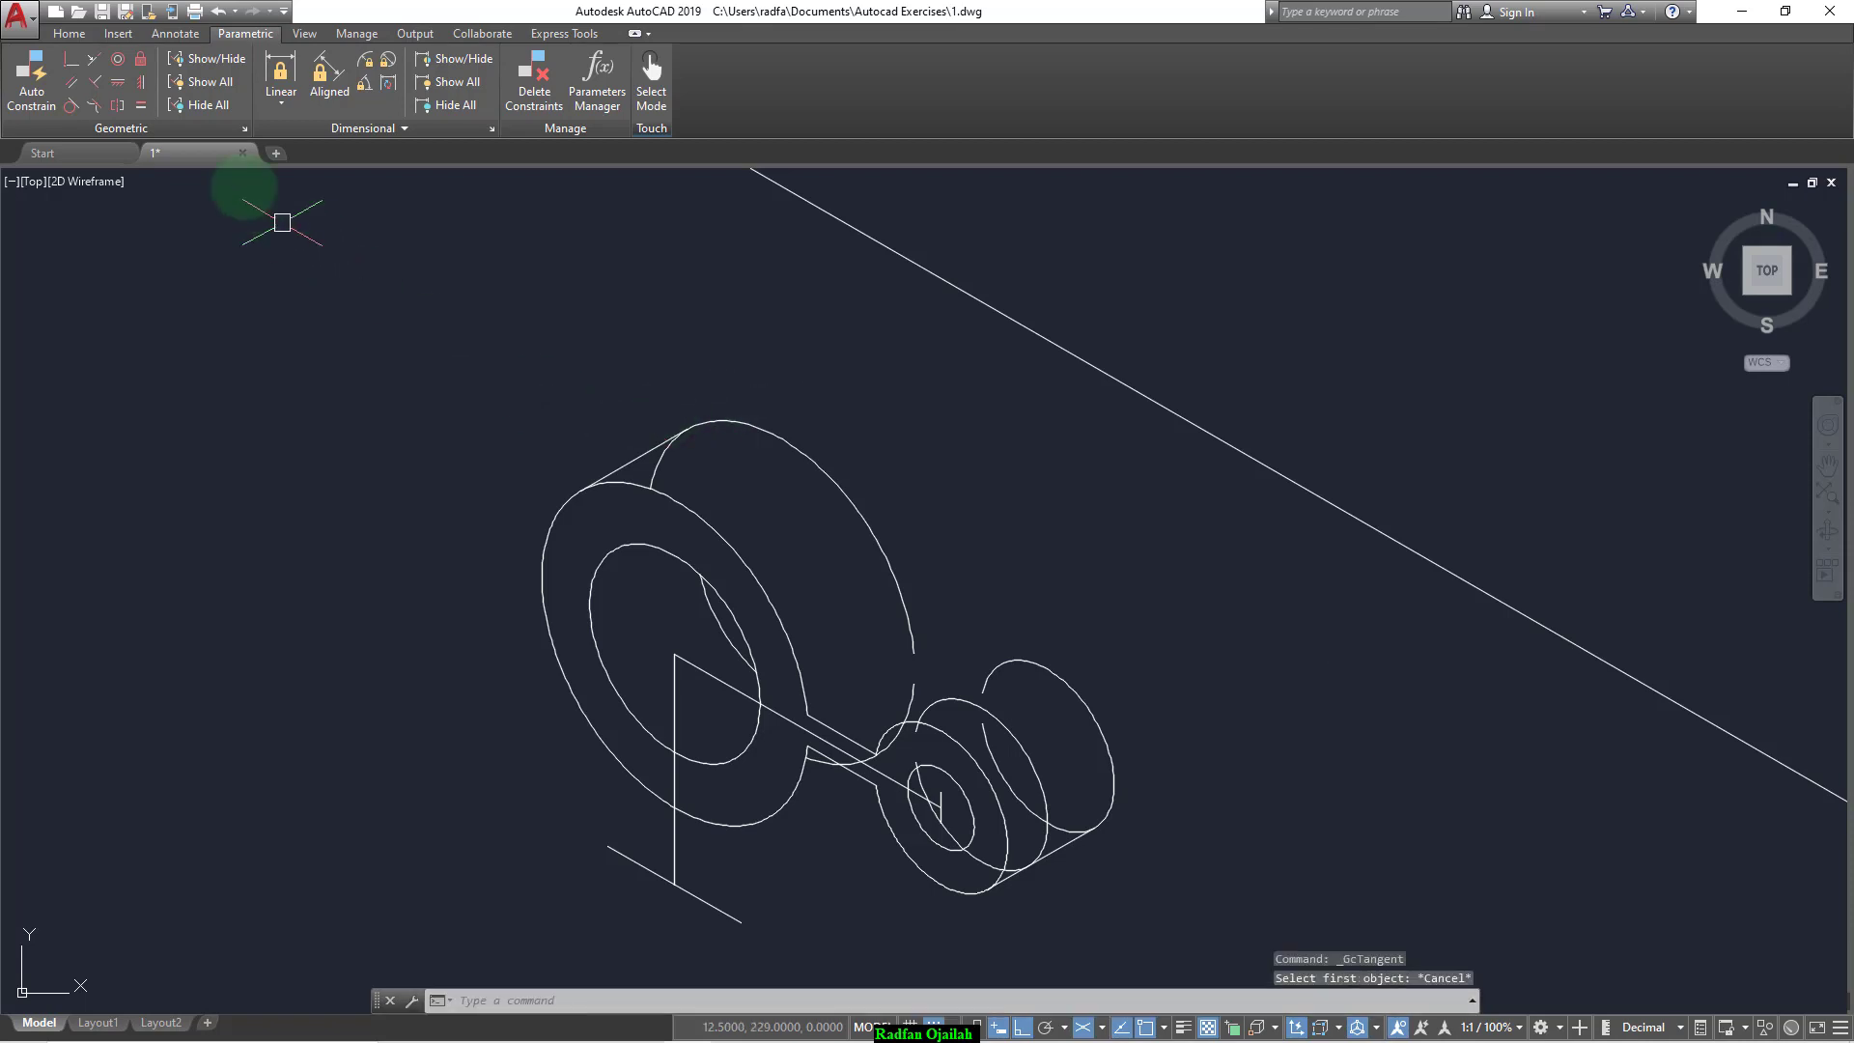
Step: Apply a tangent constraint between the large boss's front outer isocircle and the construction line
left_click(71, 108)
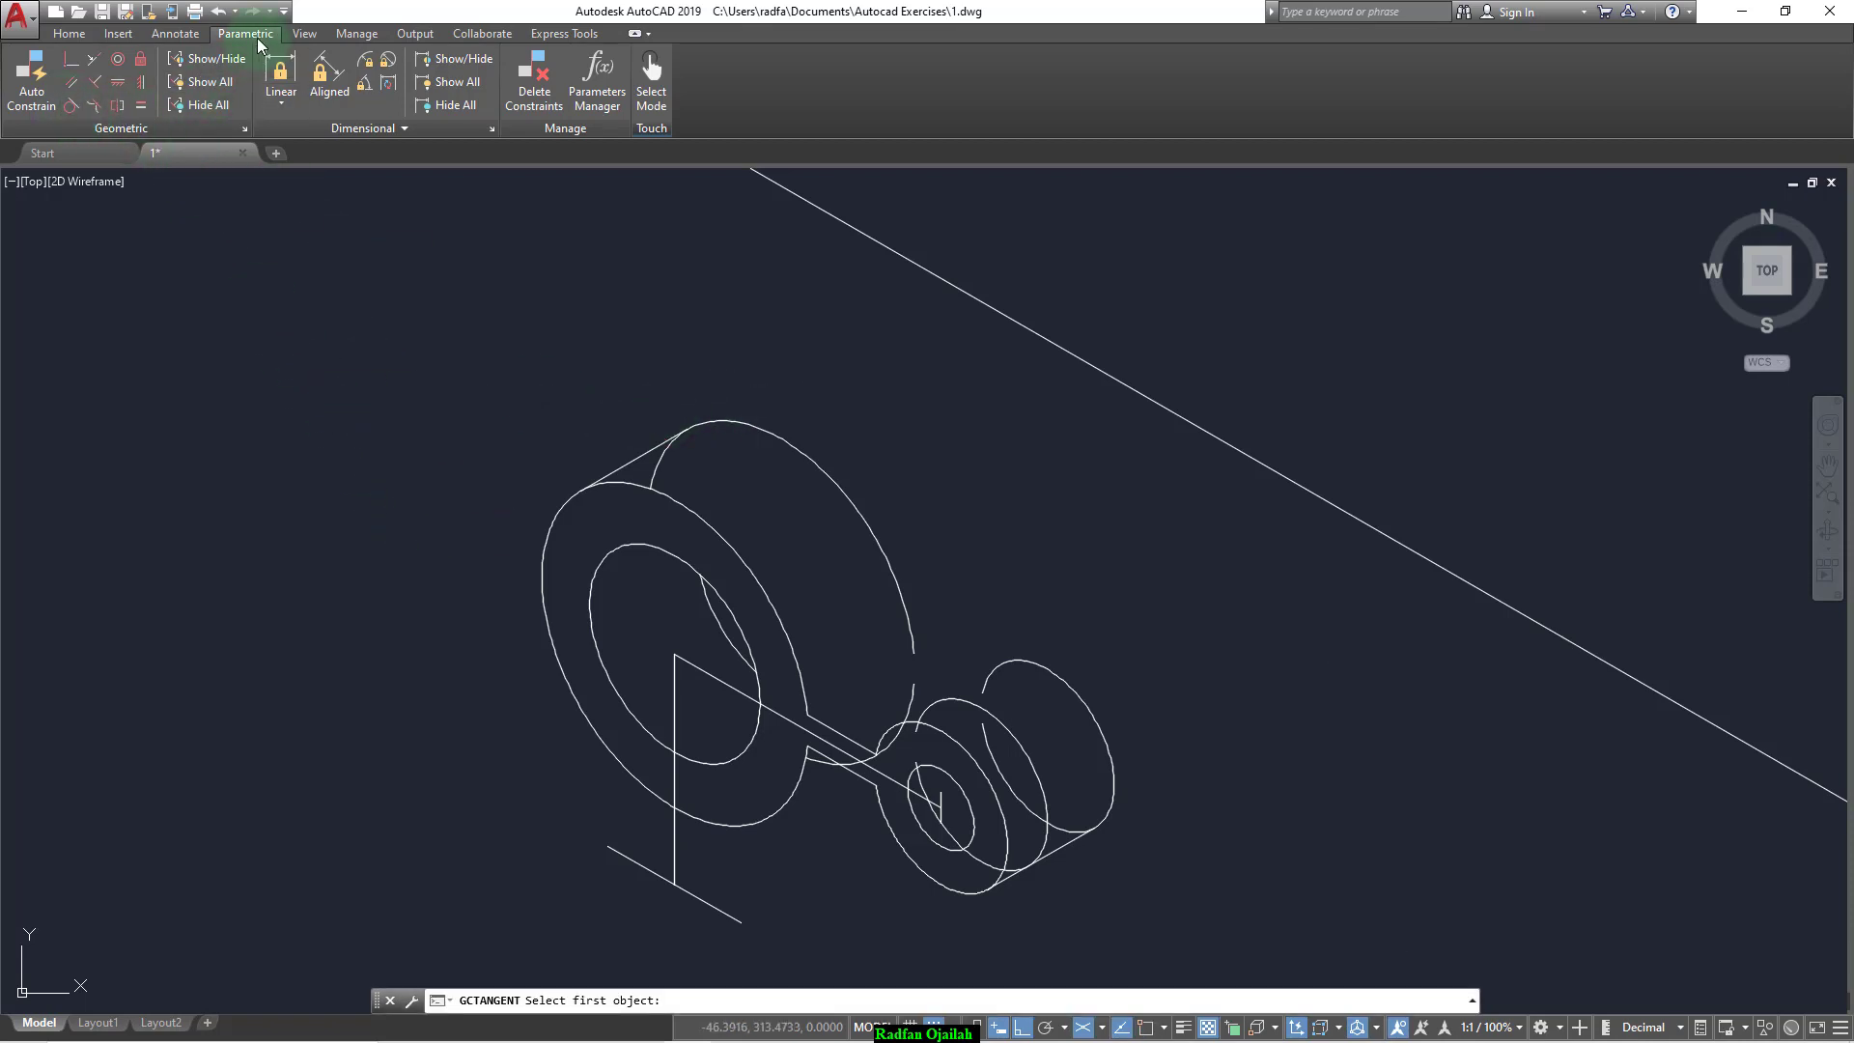
left_click(540, 616)
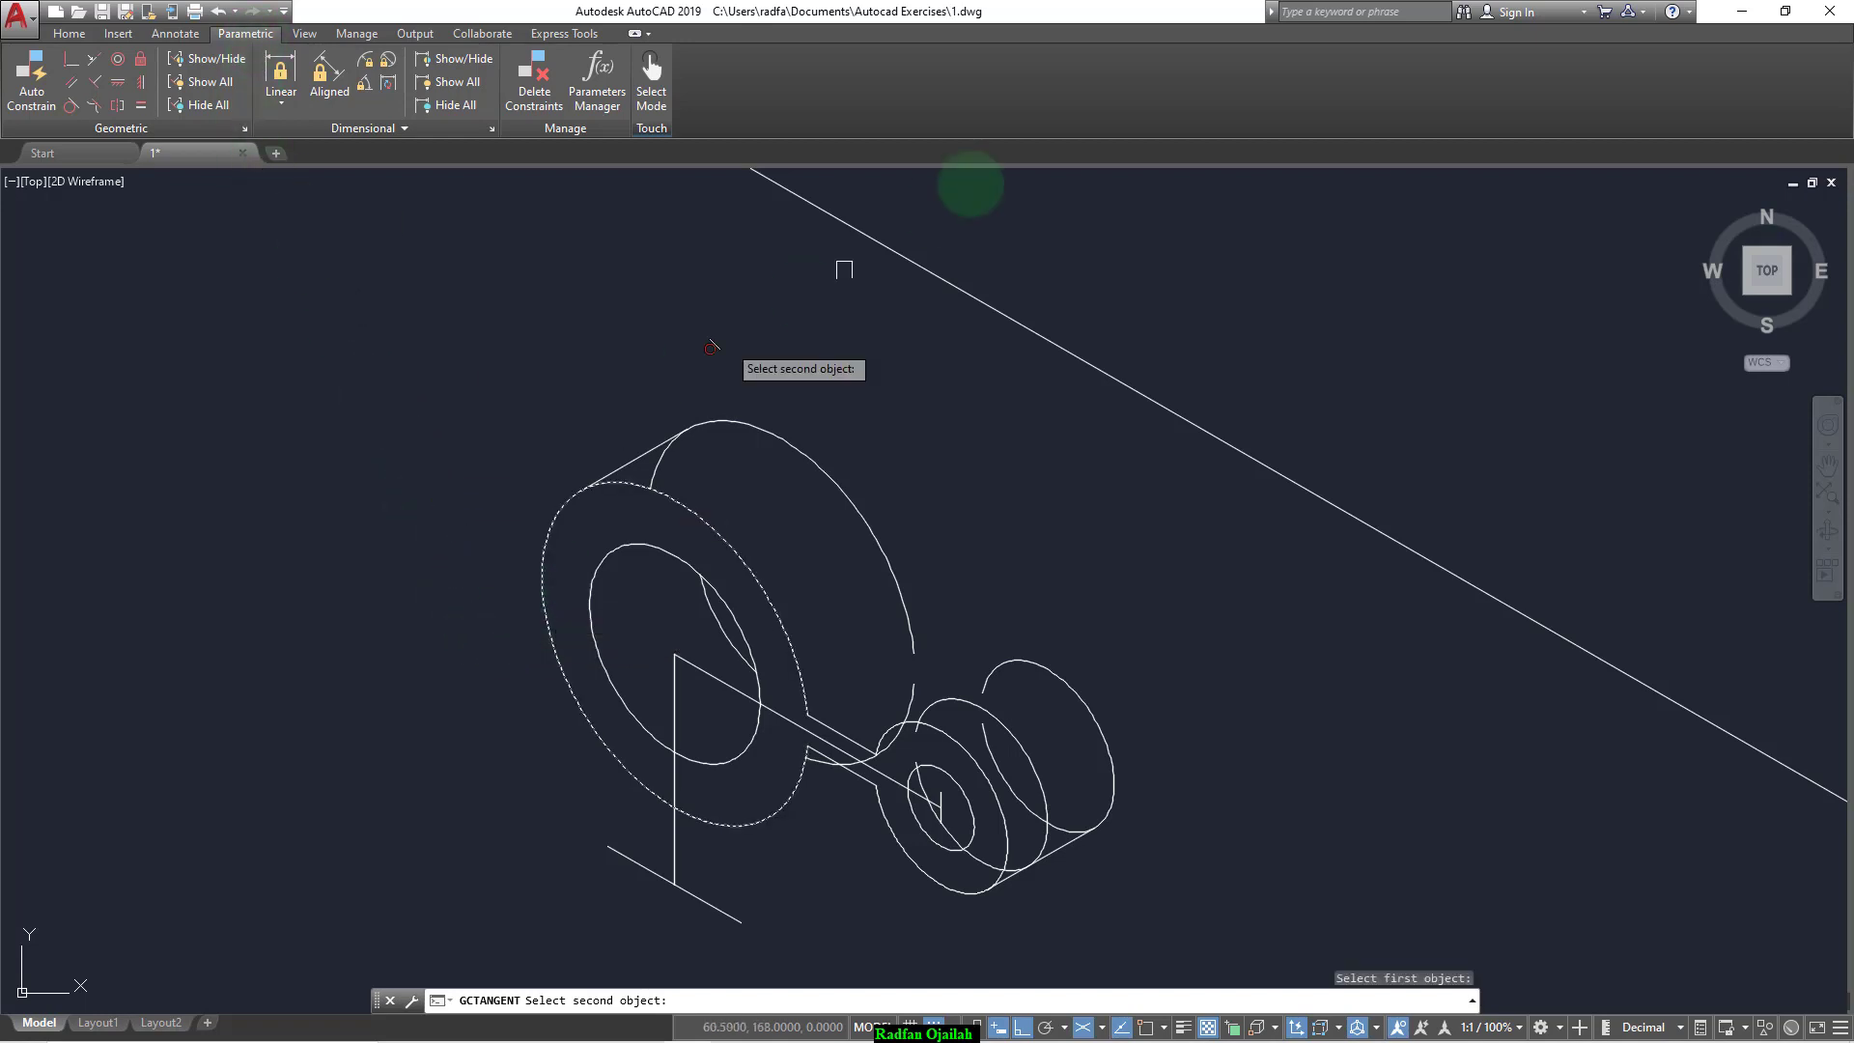
left_click(1005, 313)
Step: Apply a tangent constraint between the small boss's front outer isocircle and the construction line
key("Return")
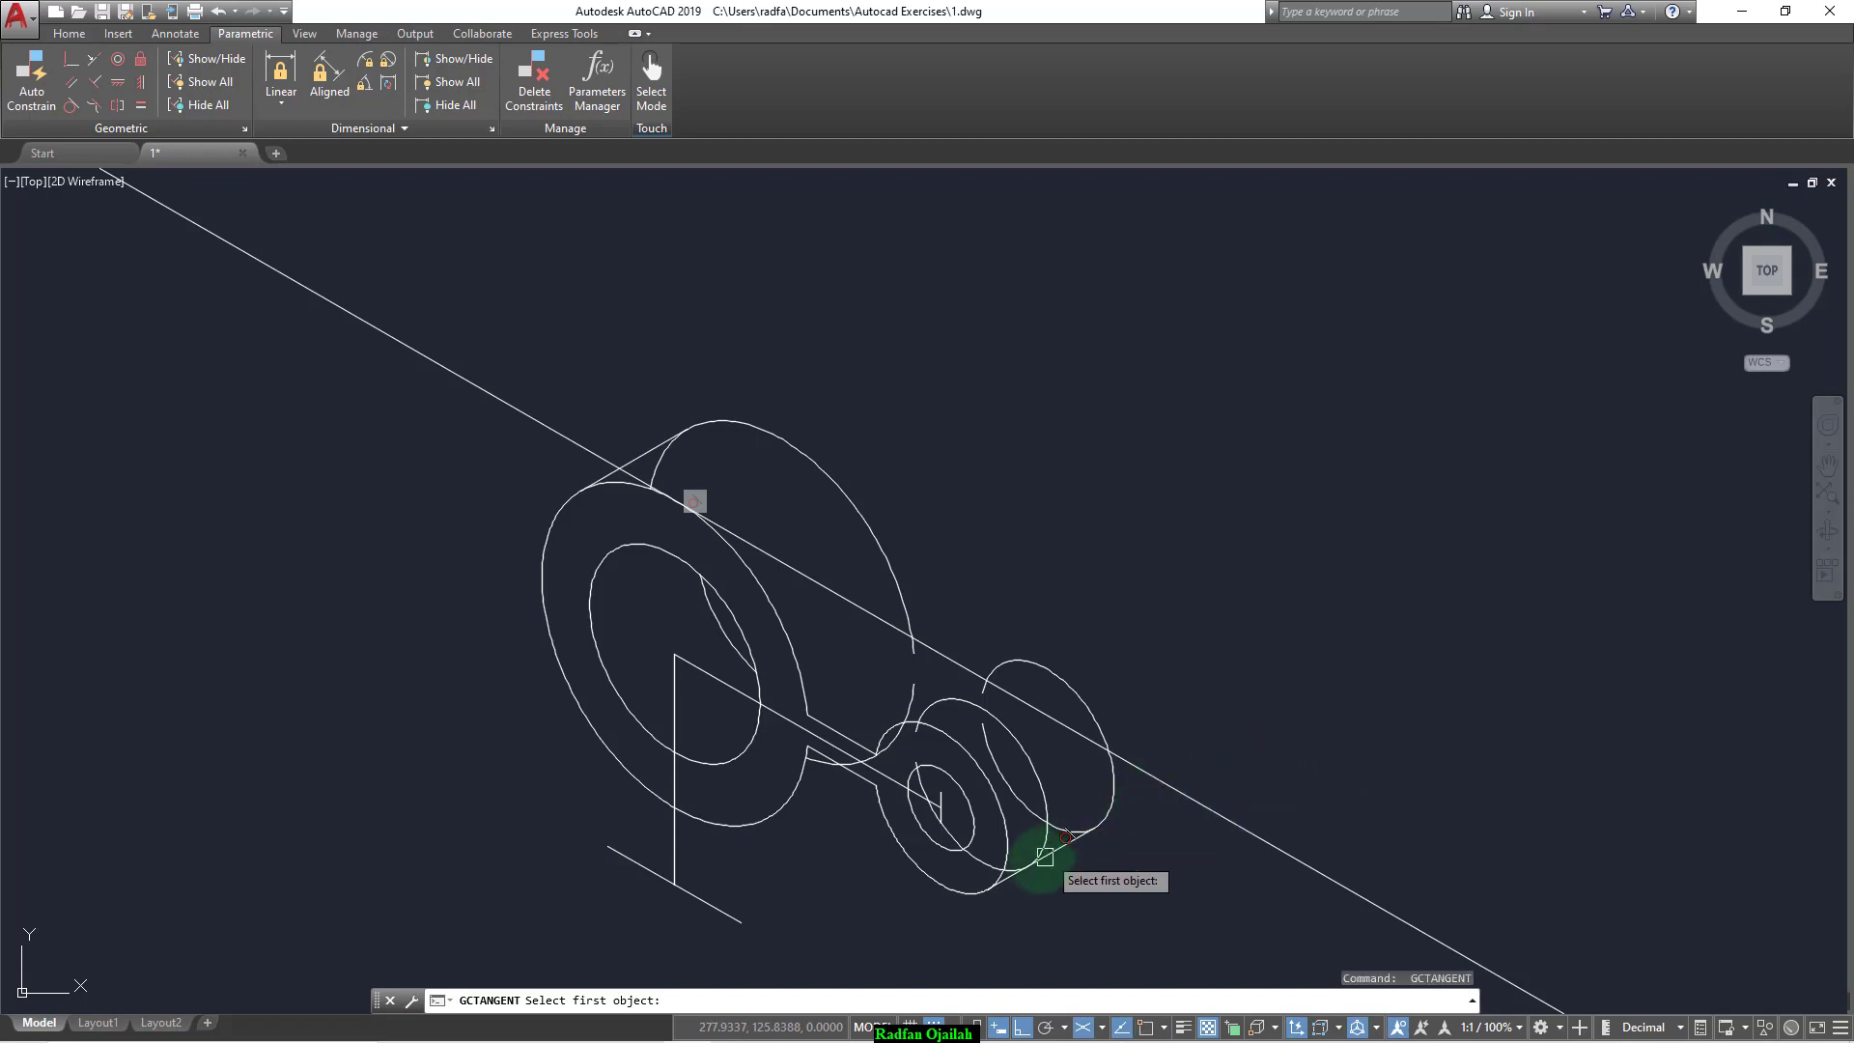
left_click(1009, 846)
left_click(1149, 777)
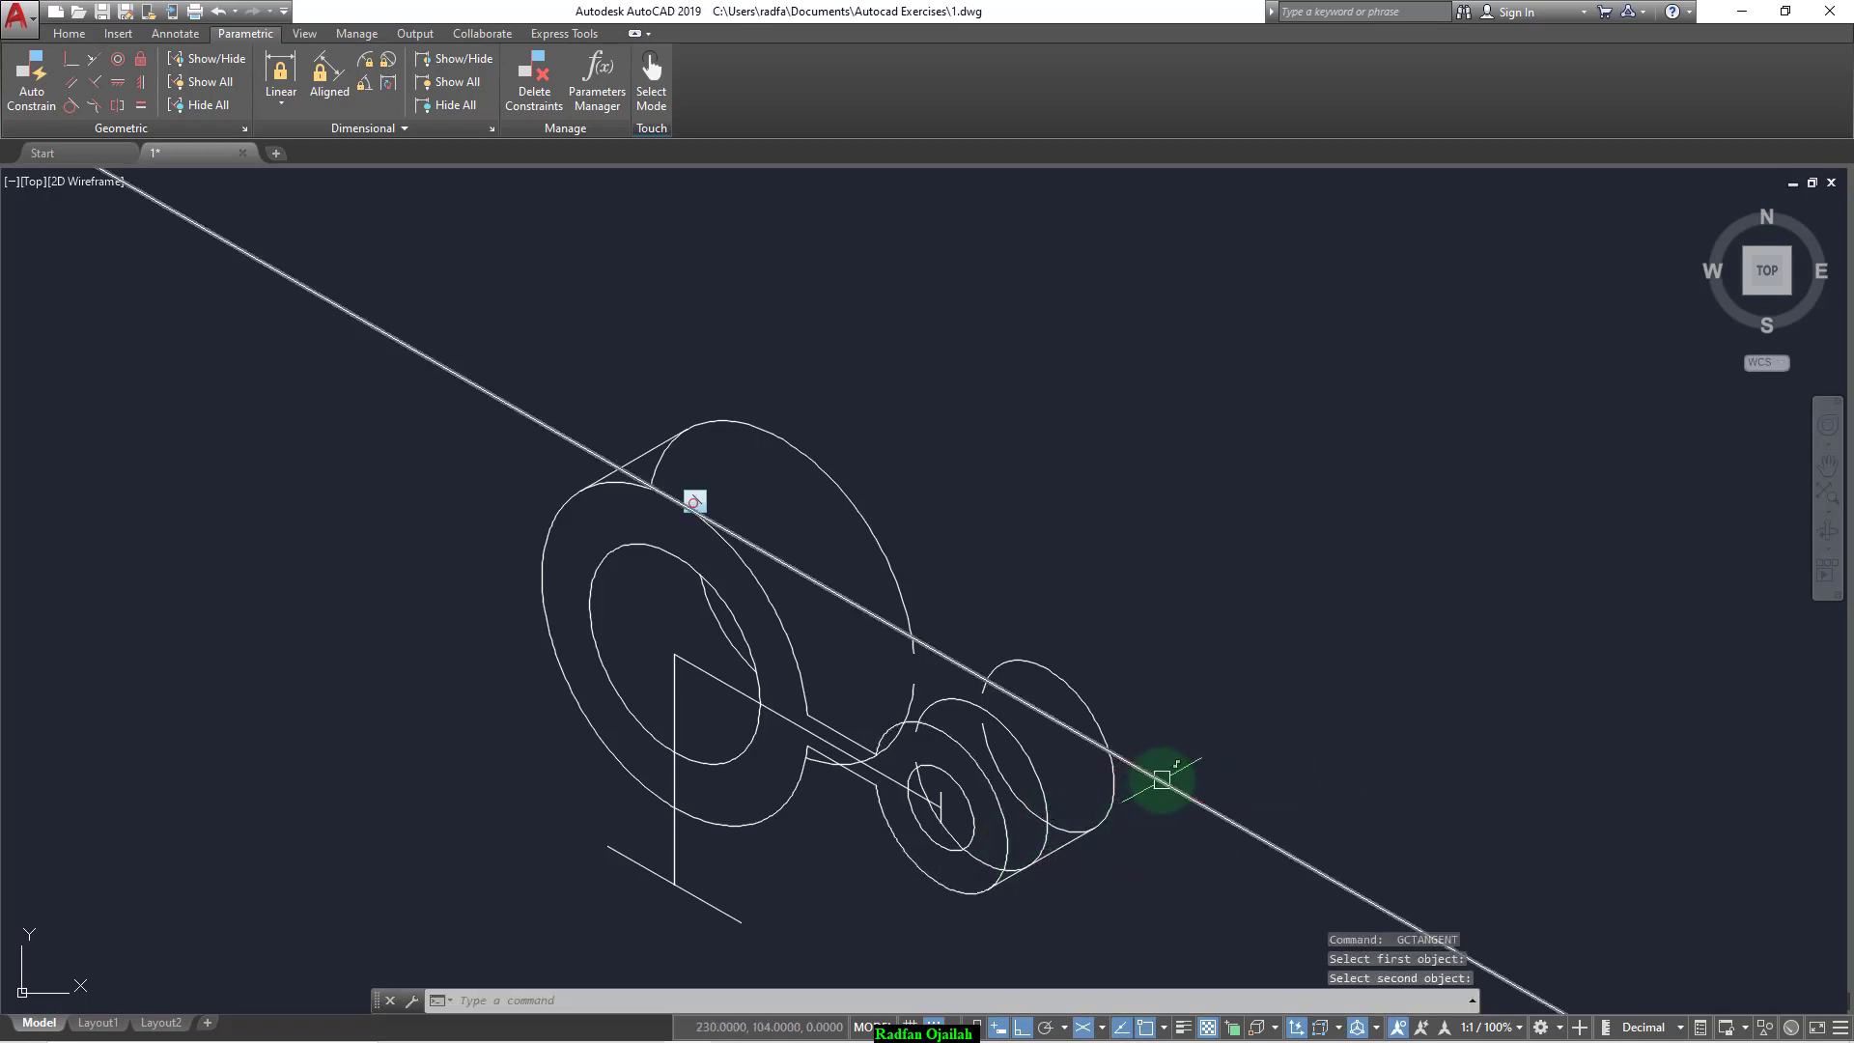
key("Return")
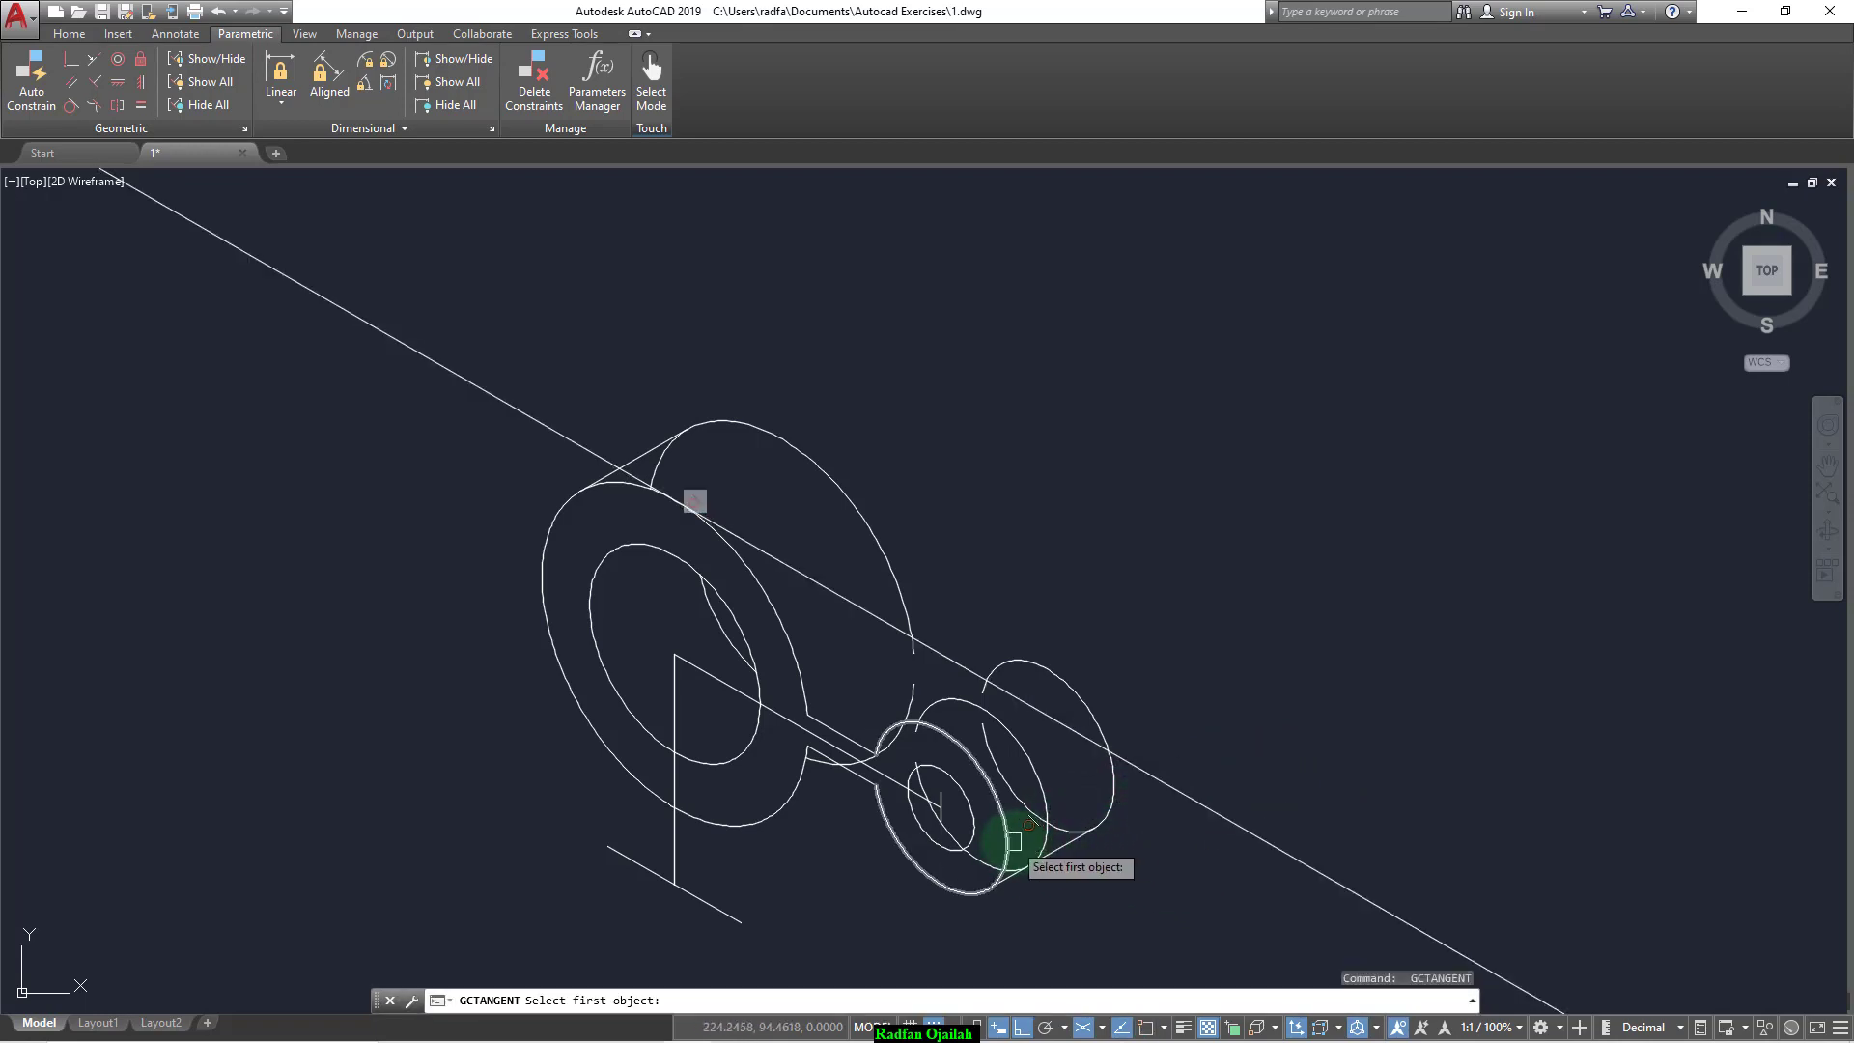
left_click(1008, 848)
left_click(1152, 772)
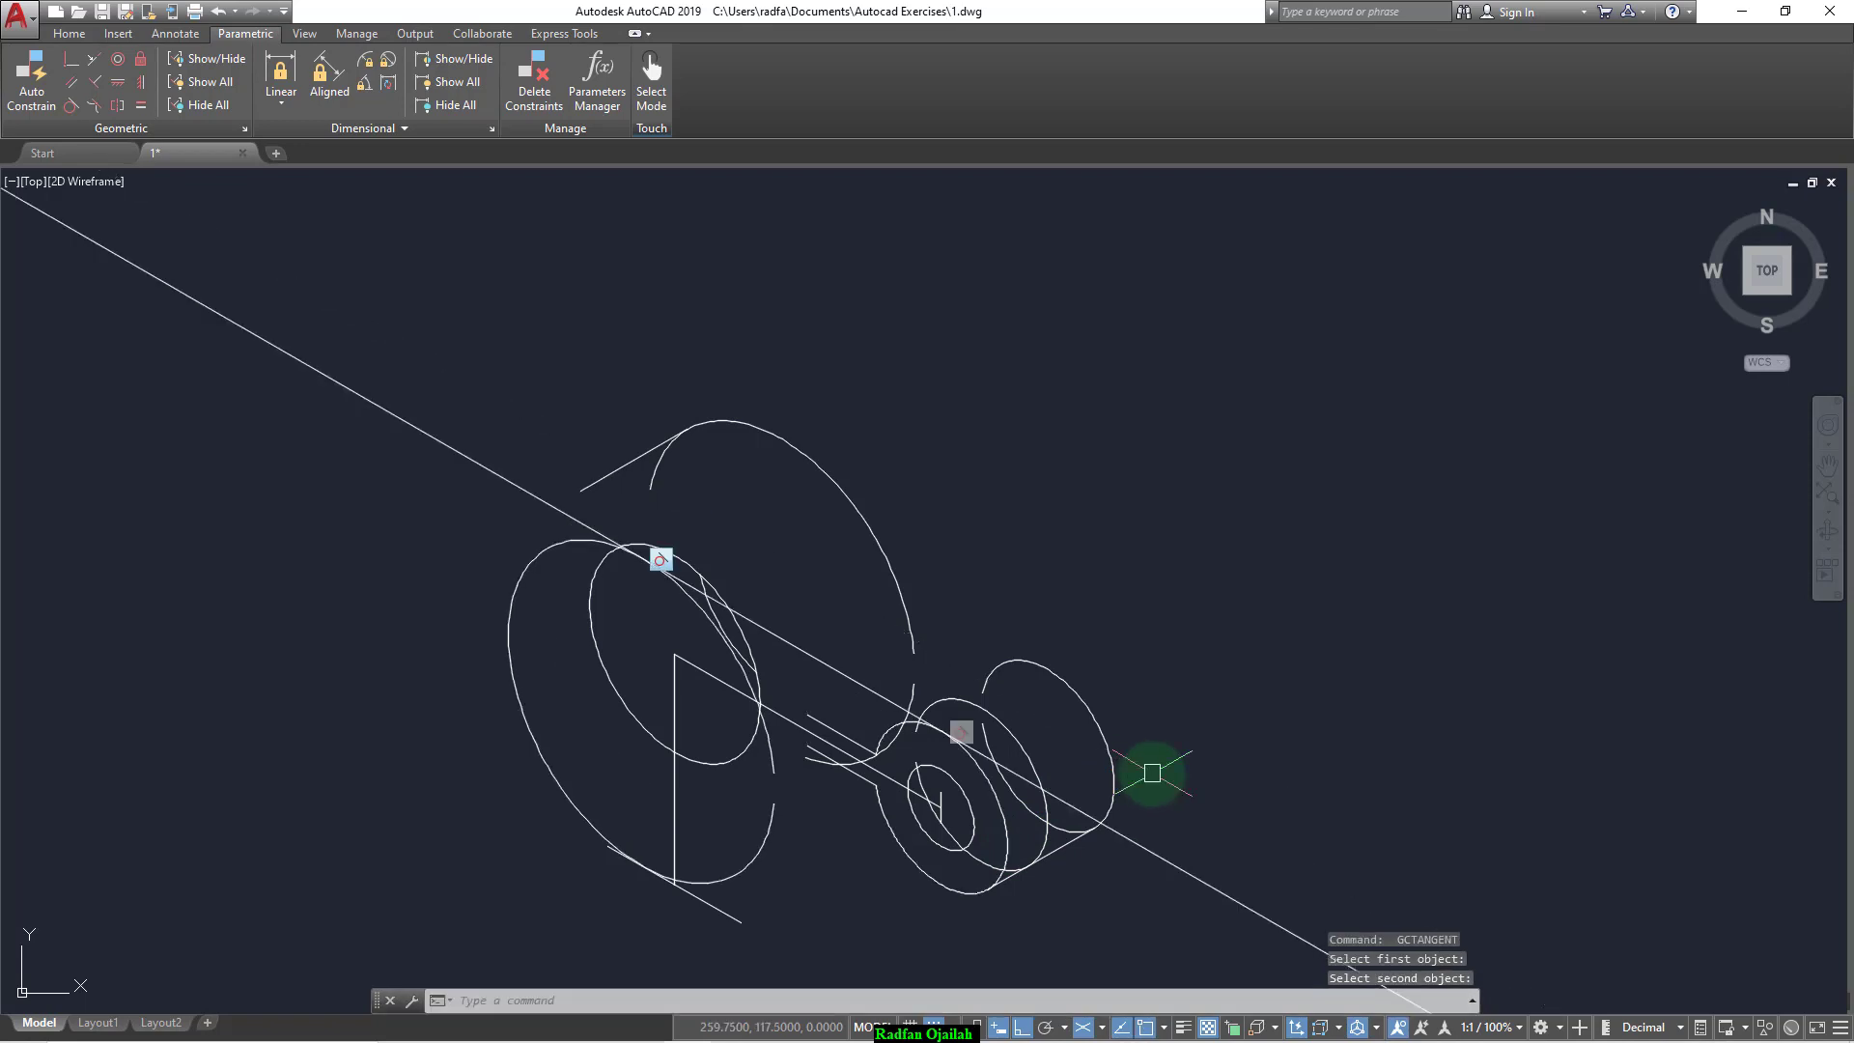
scroll(621, 538, "up", 4)
scroll(632, 599, "down", 4)
scroll(637, 629, "up", 2)
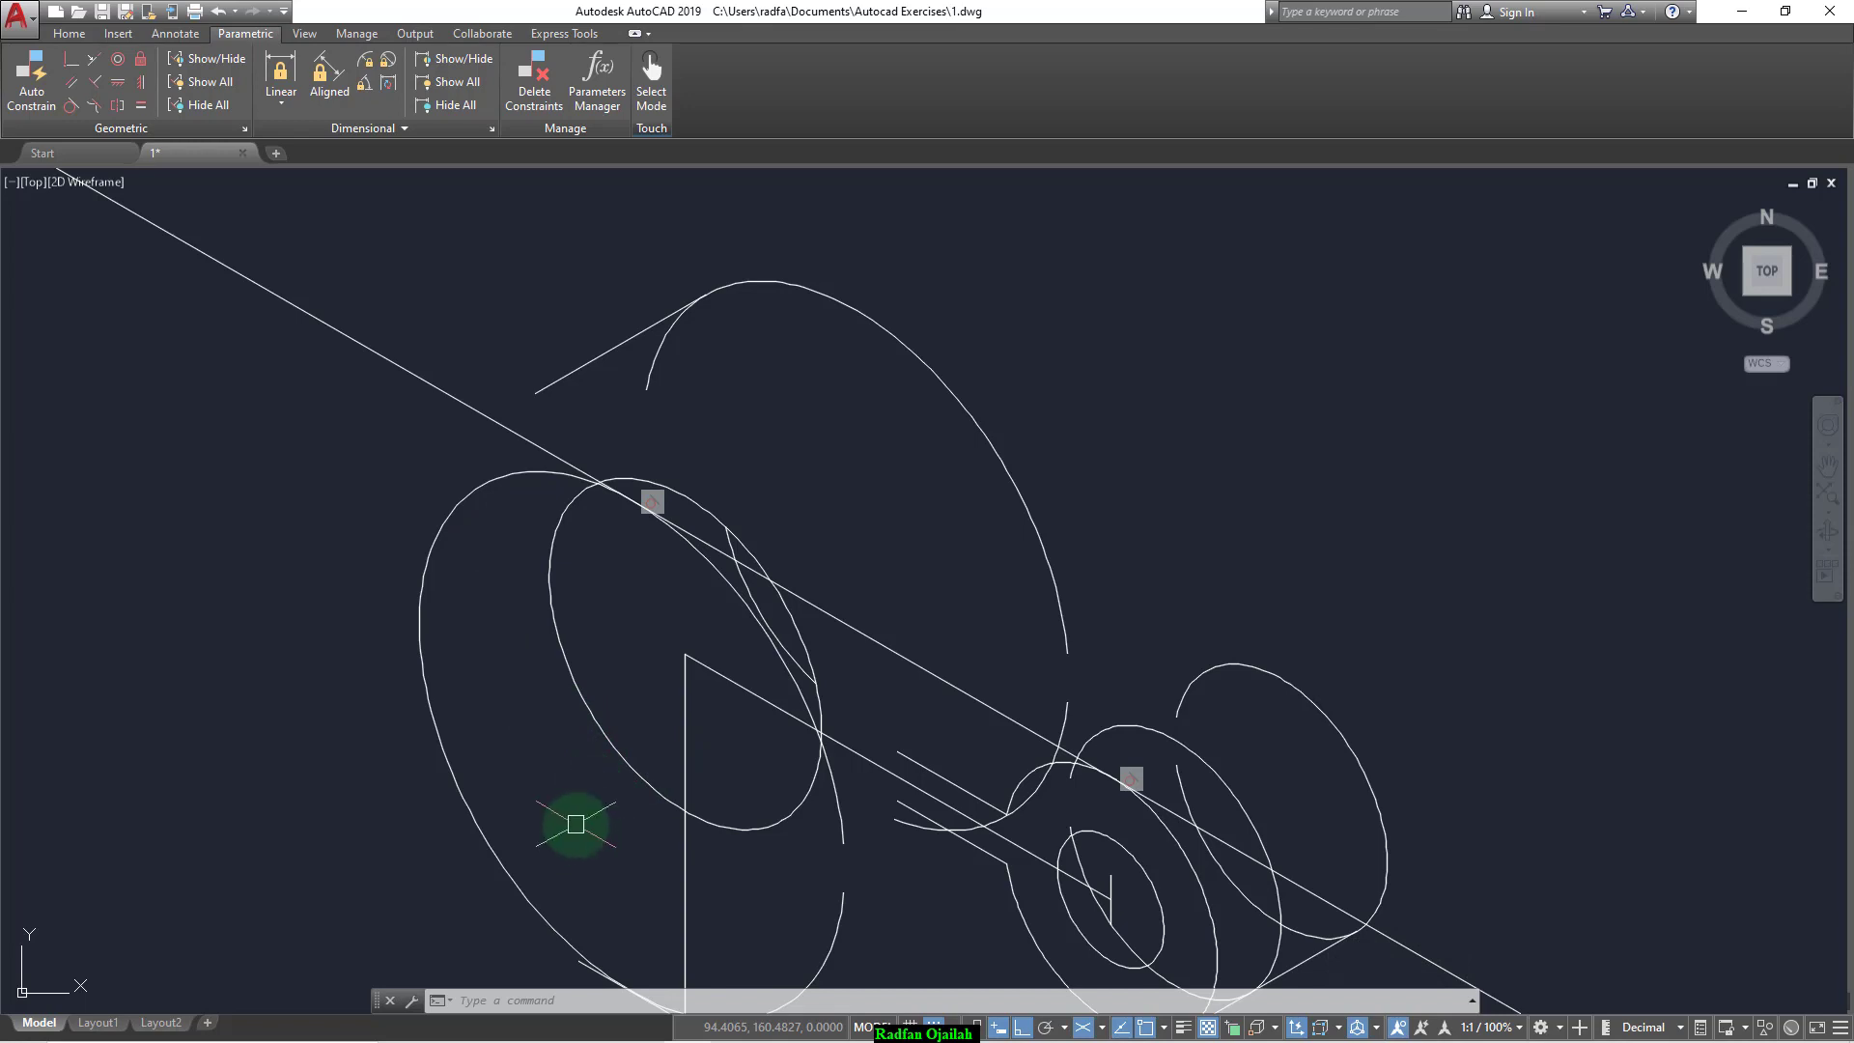
key("Return")
left_click(489, 865)
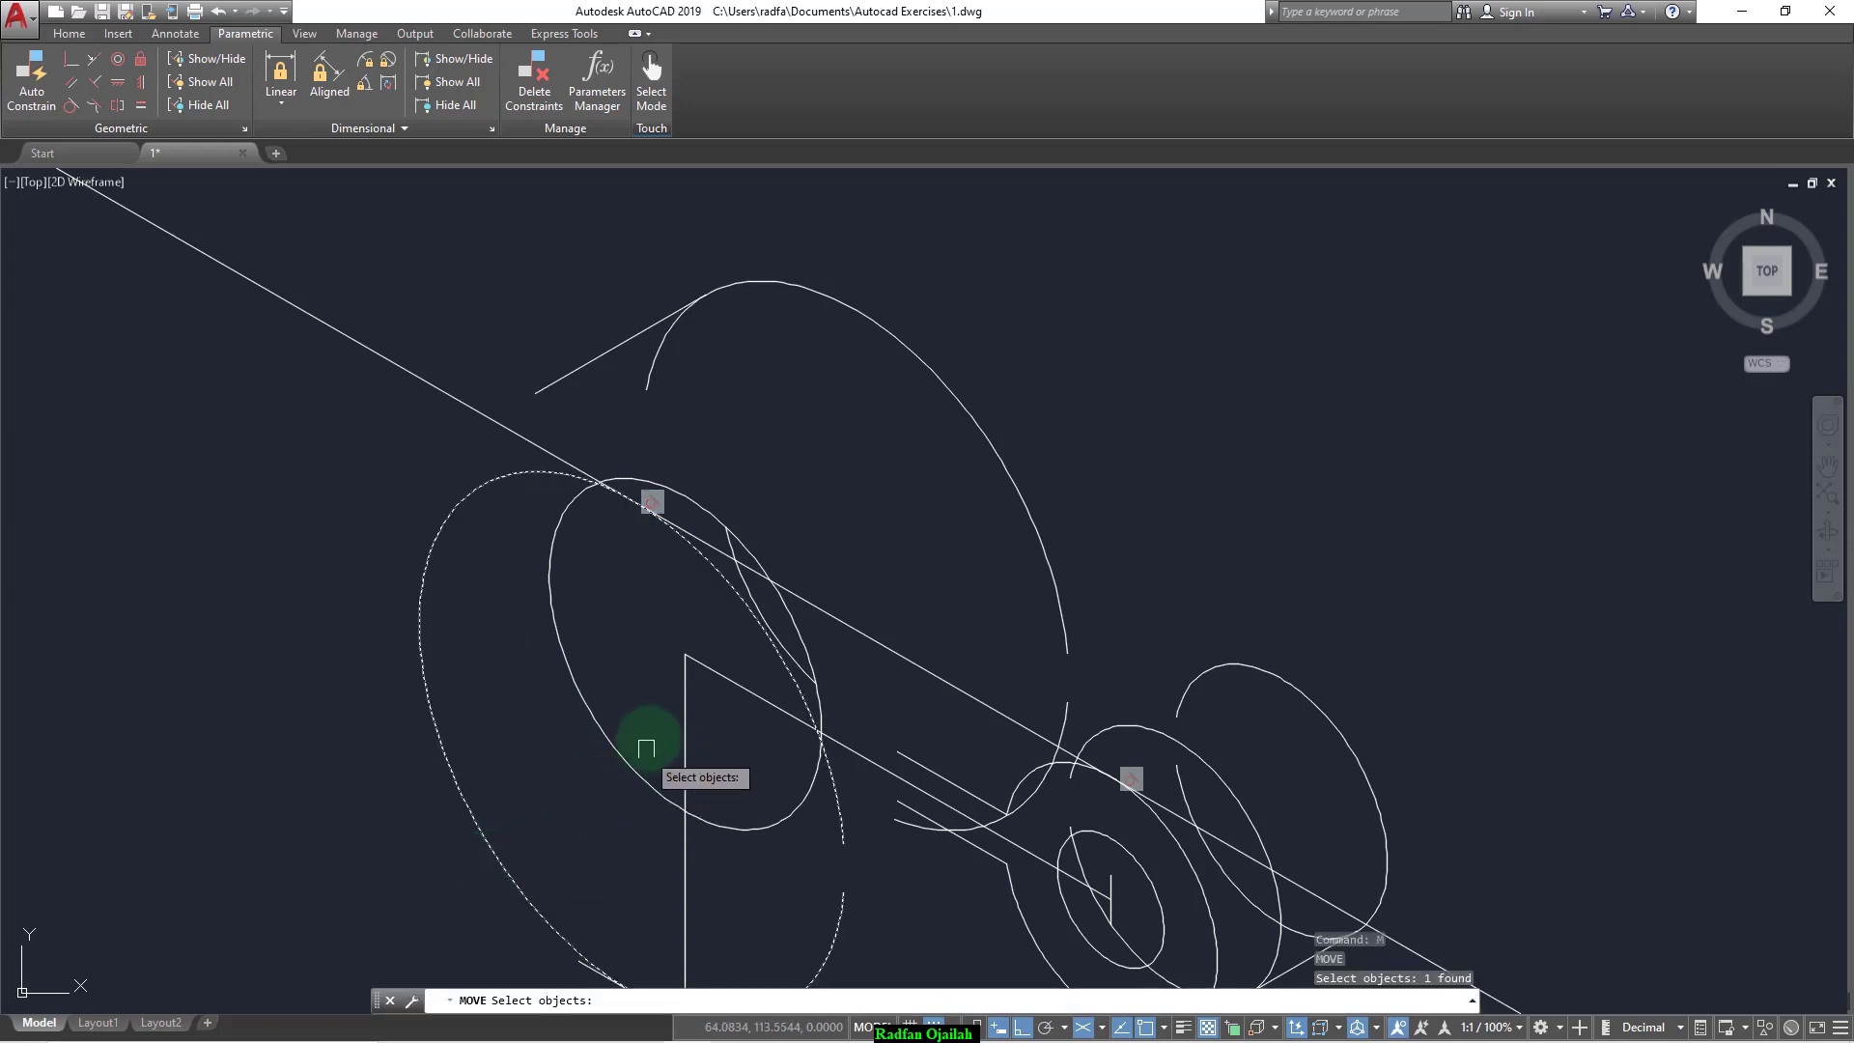
key("Escape")
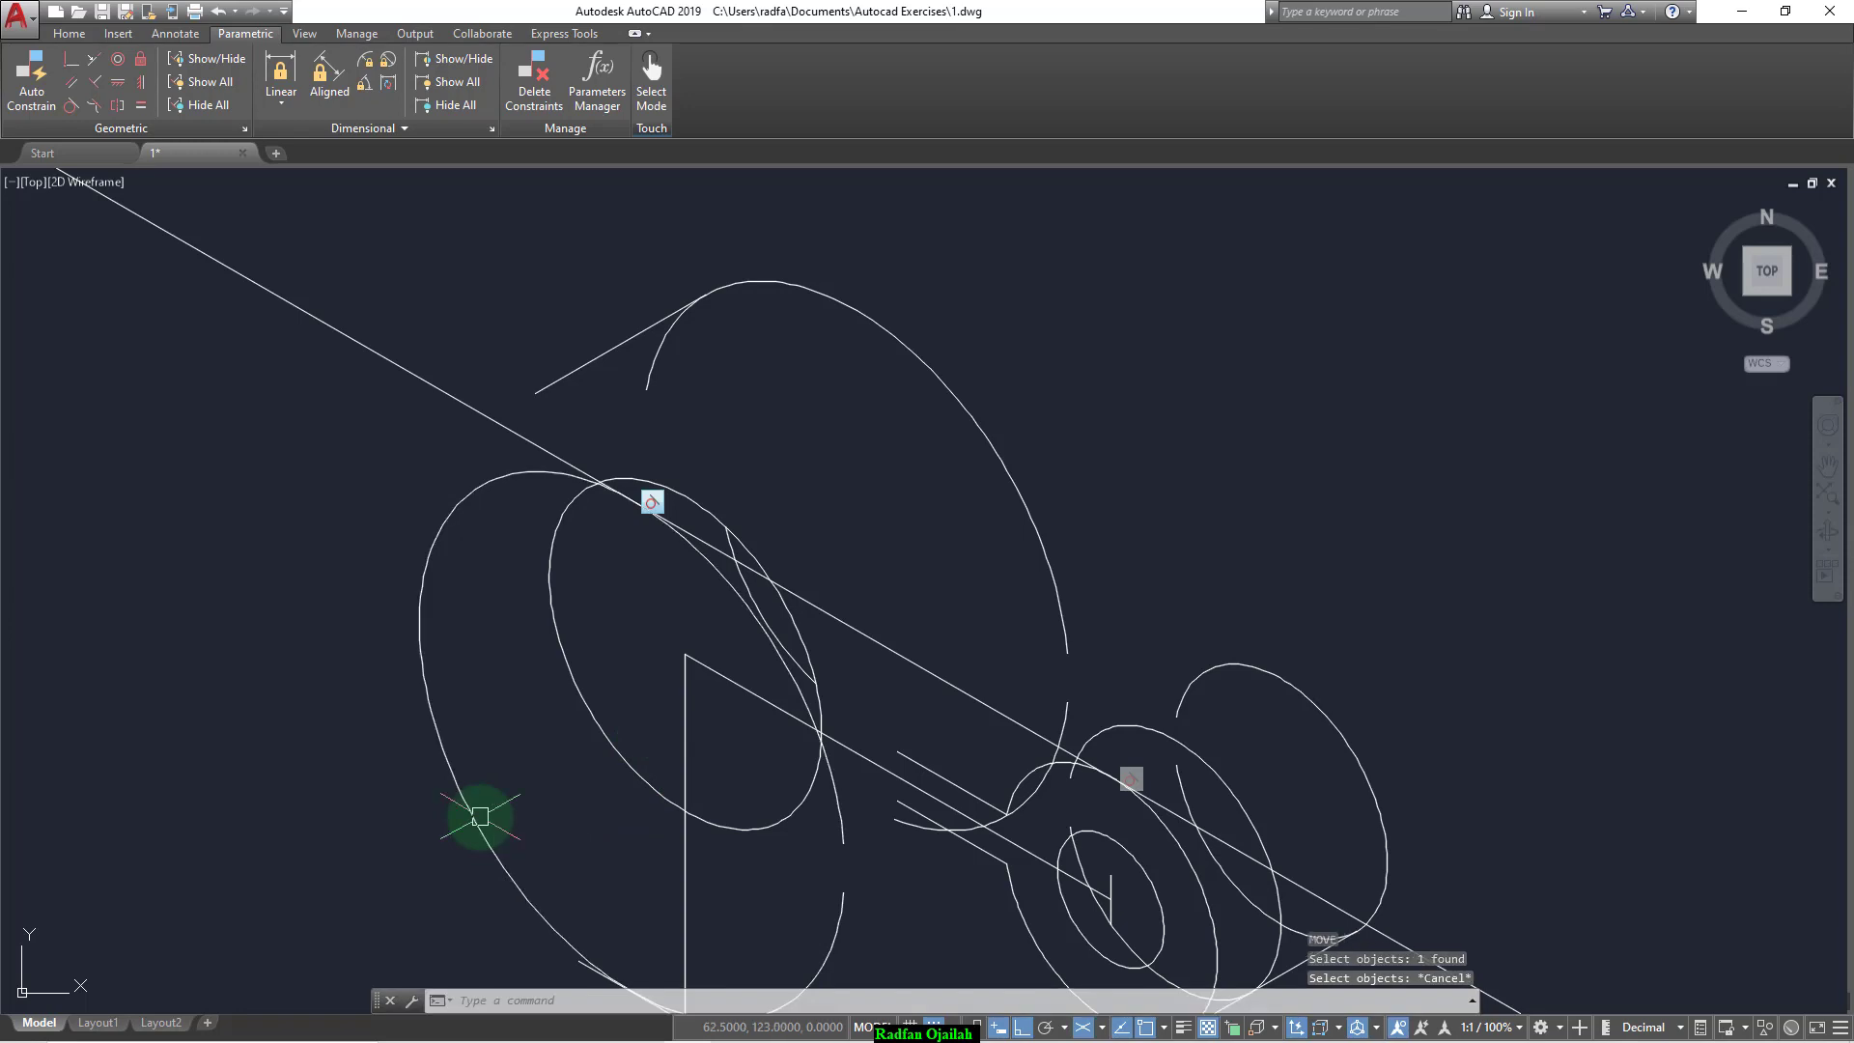
Step: Move the large boss's displaced front outer isocircle from its centre back to the corner where the vertical line meets the centre line
type("m")
key("Return")
left_click(476, 791)
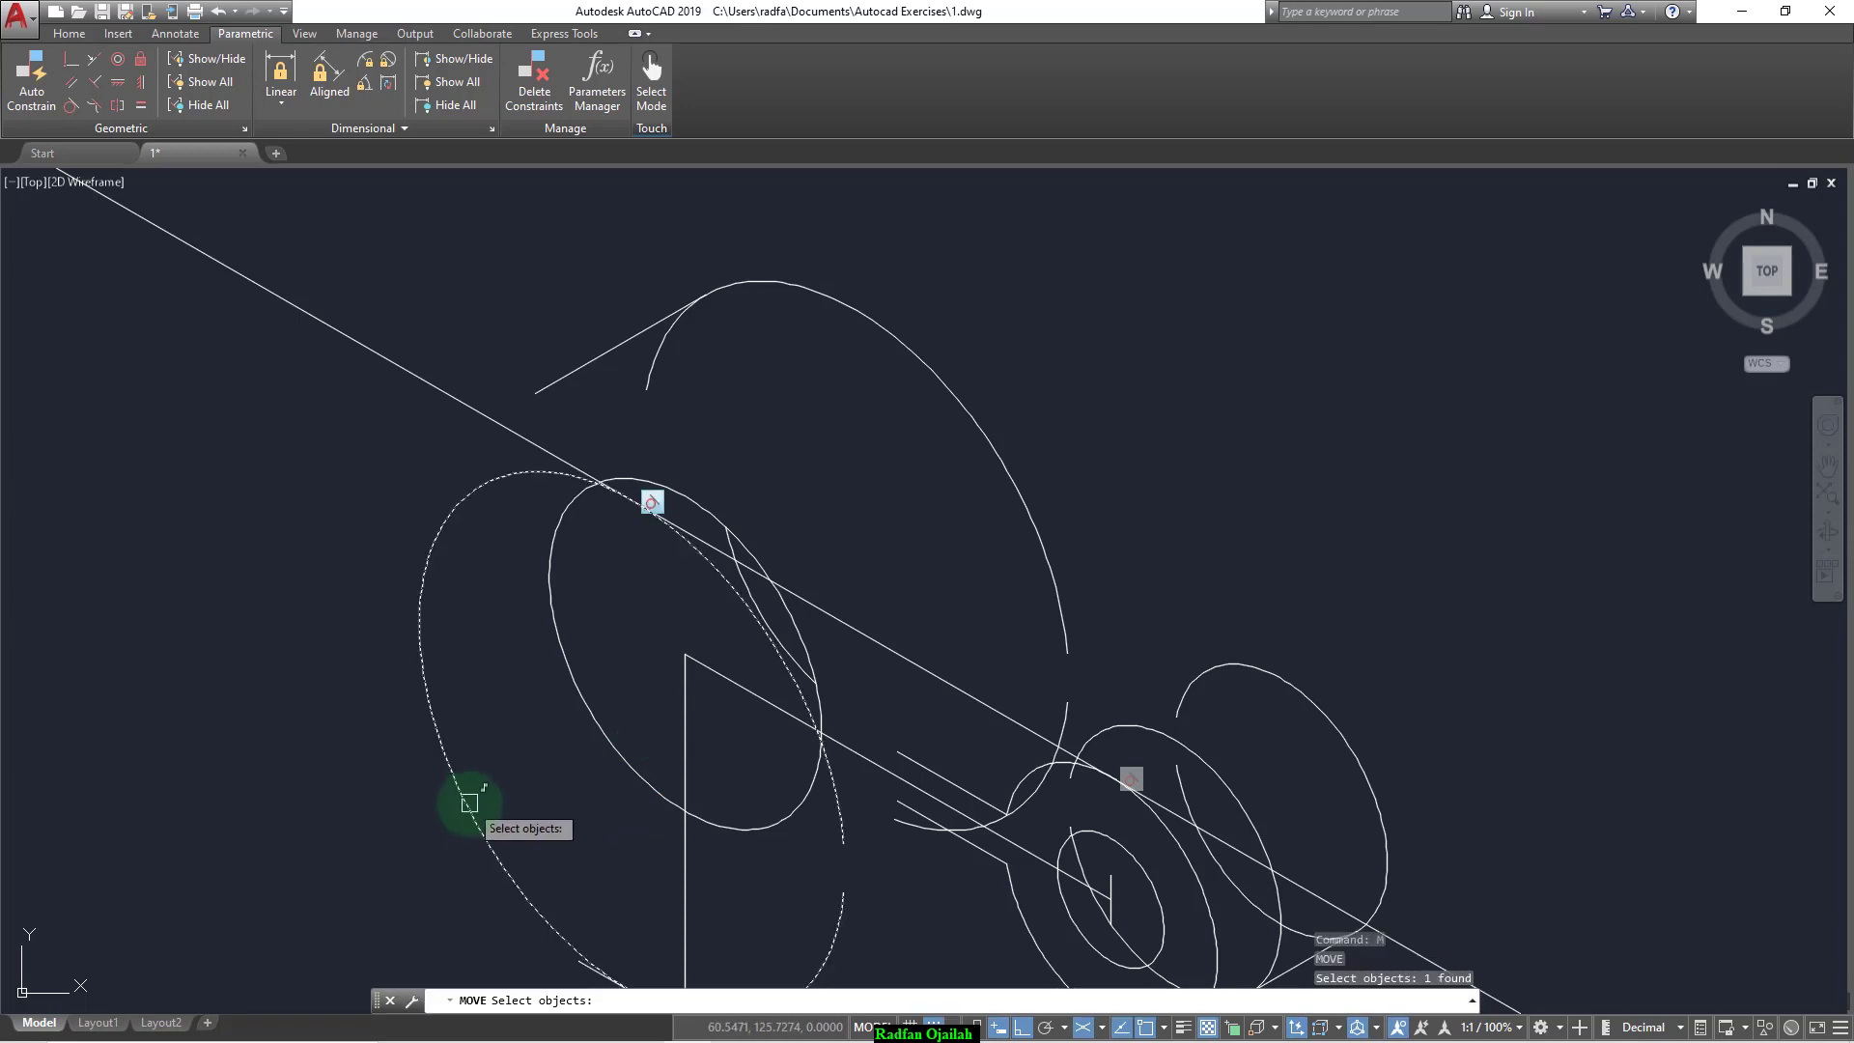
key("Return")
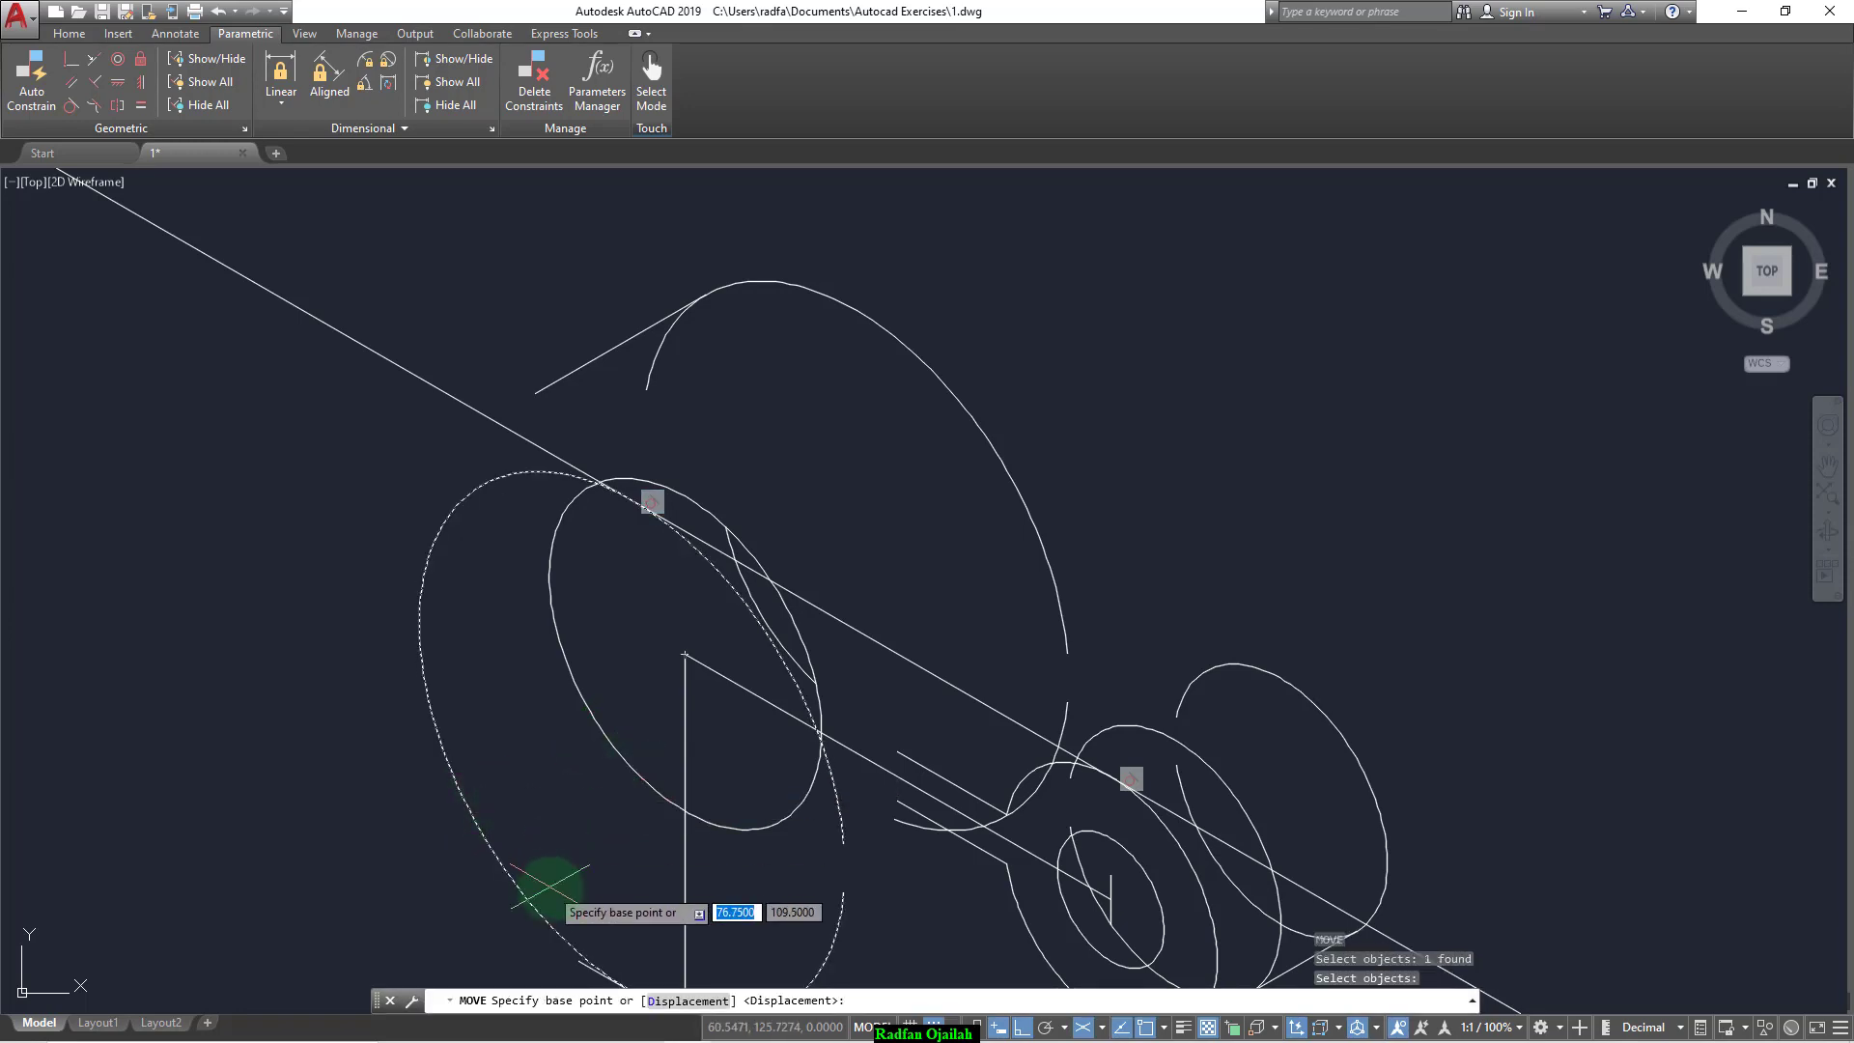
key("F5")
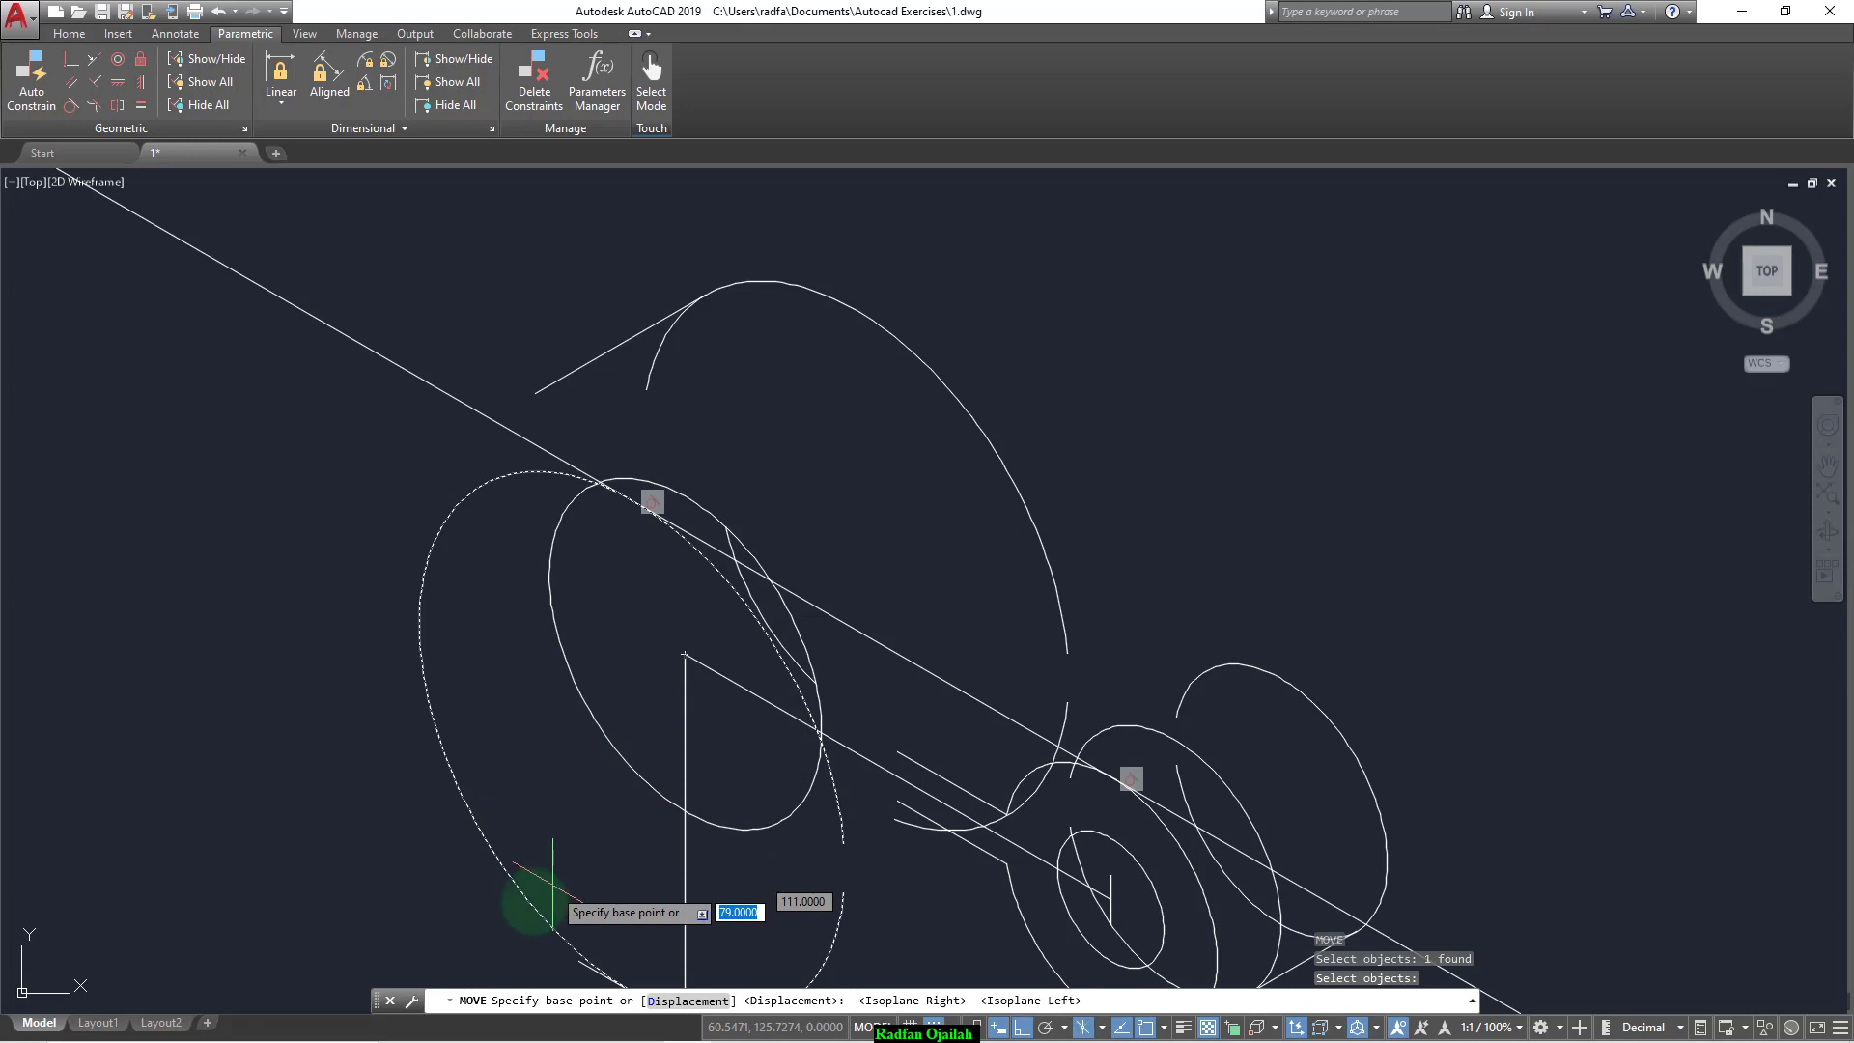
left_click(632, 745)
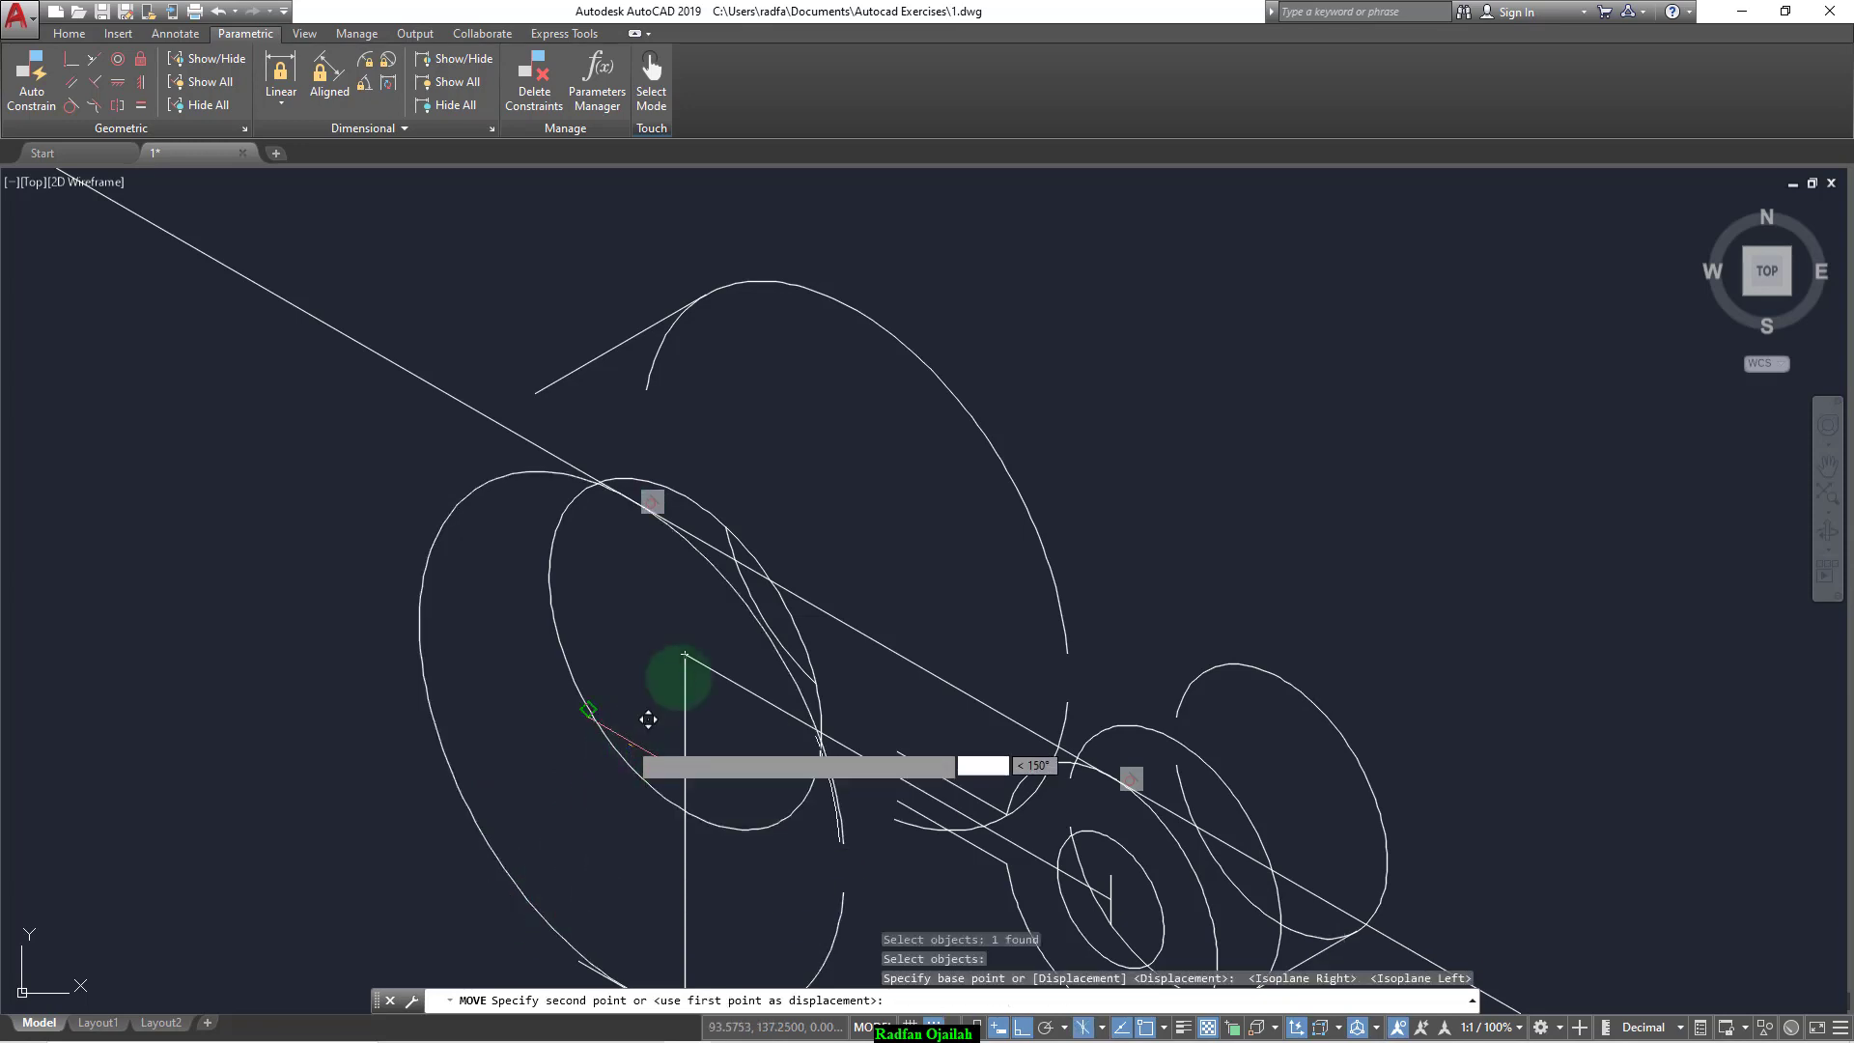
left_click(684, 654)
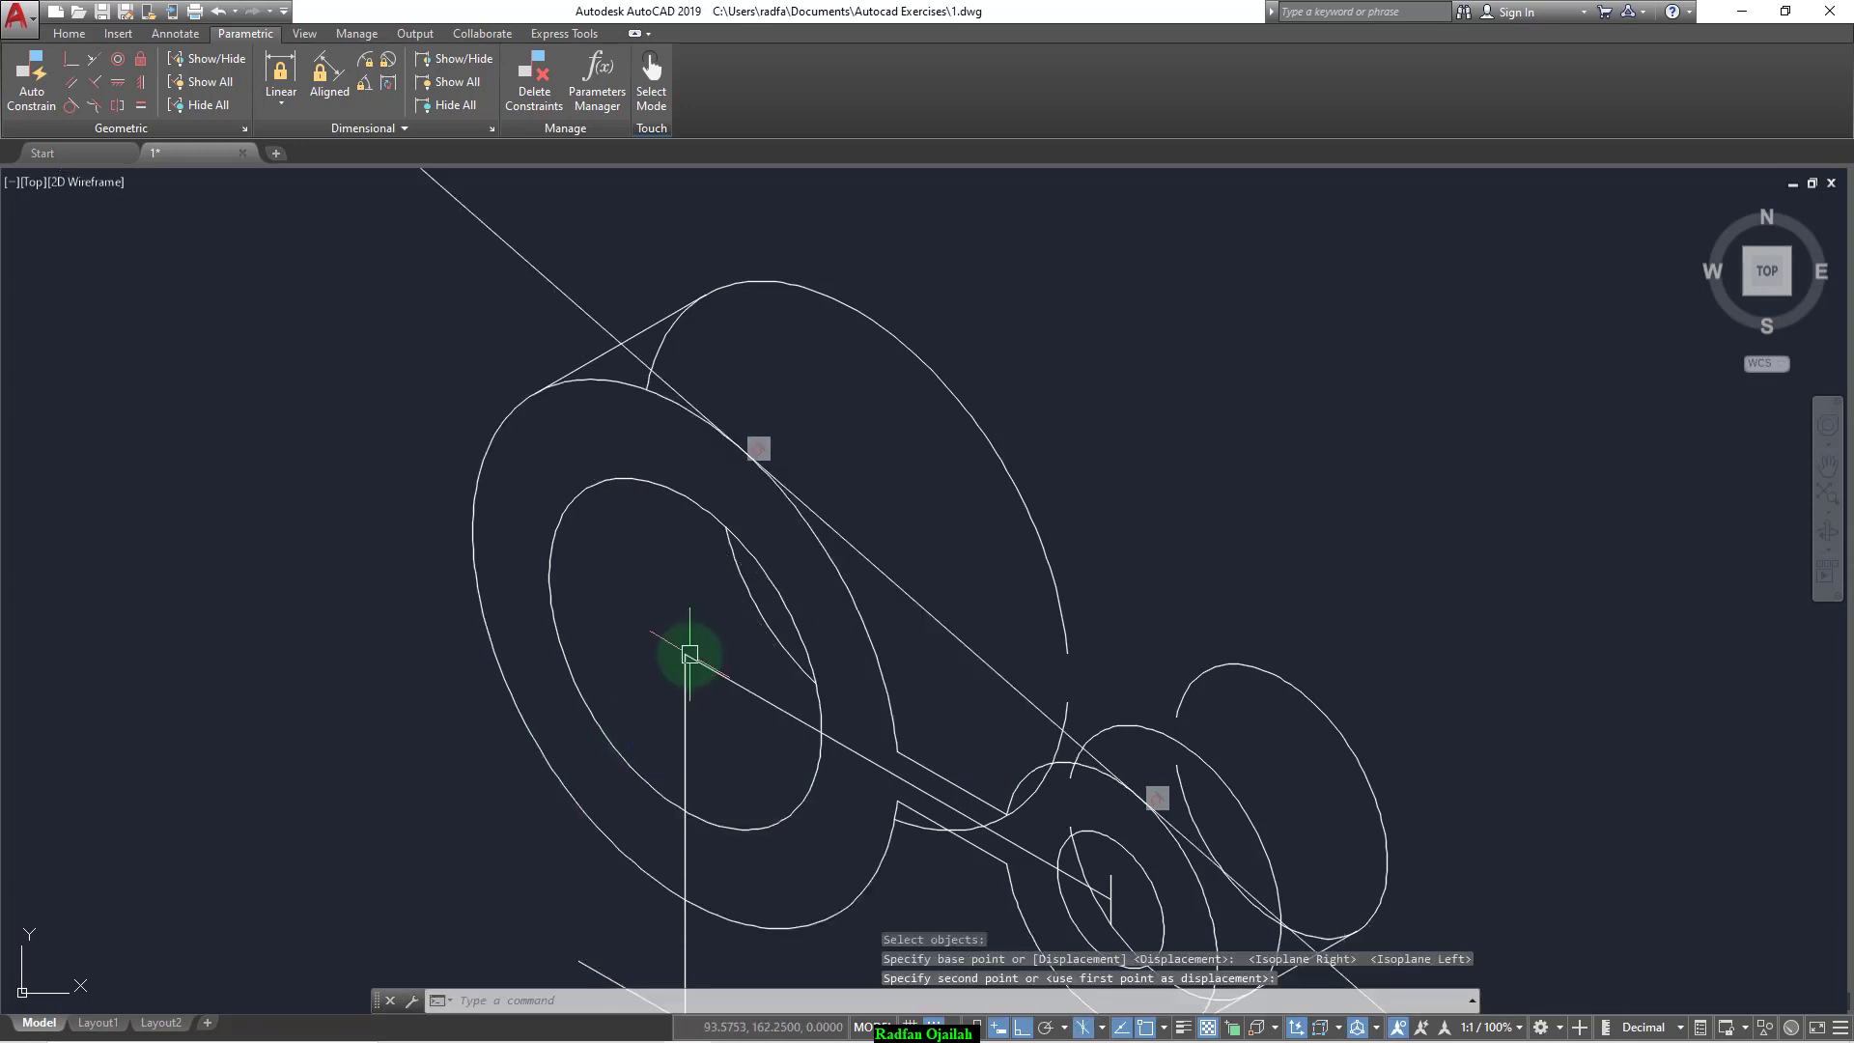
Step: Trim both ends of the tangent construction line at the front outer isocircles of the large and small bosses
scroll(567, 454, "down", 1)
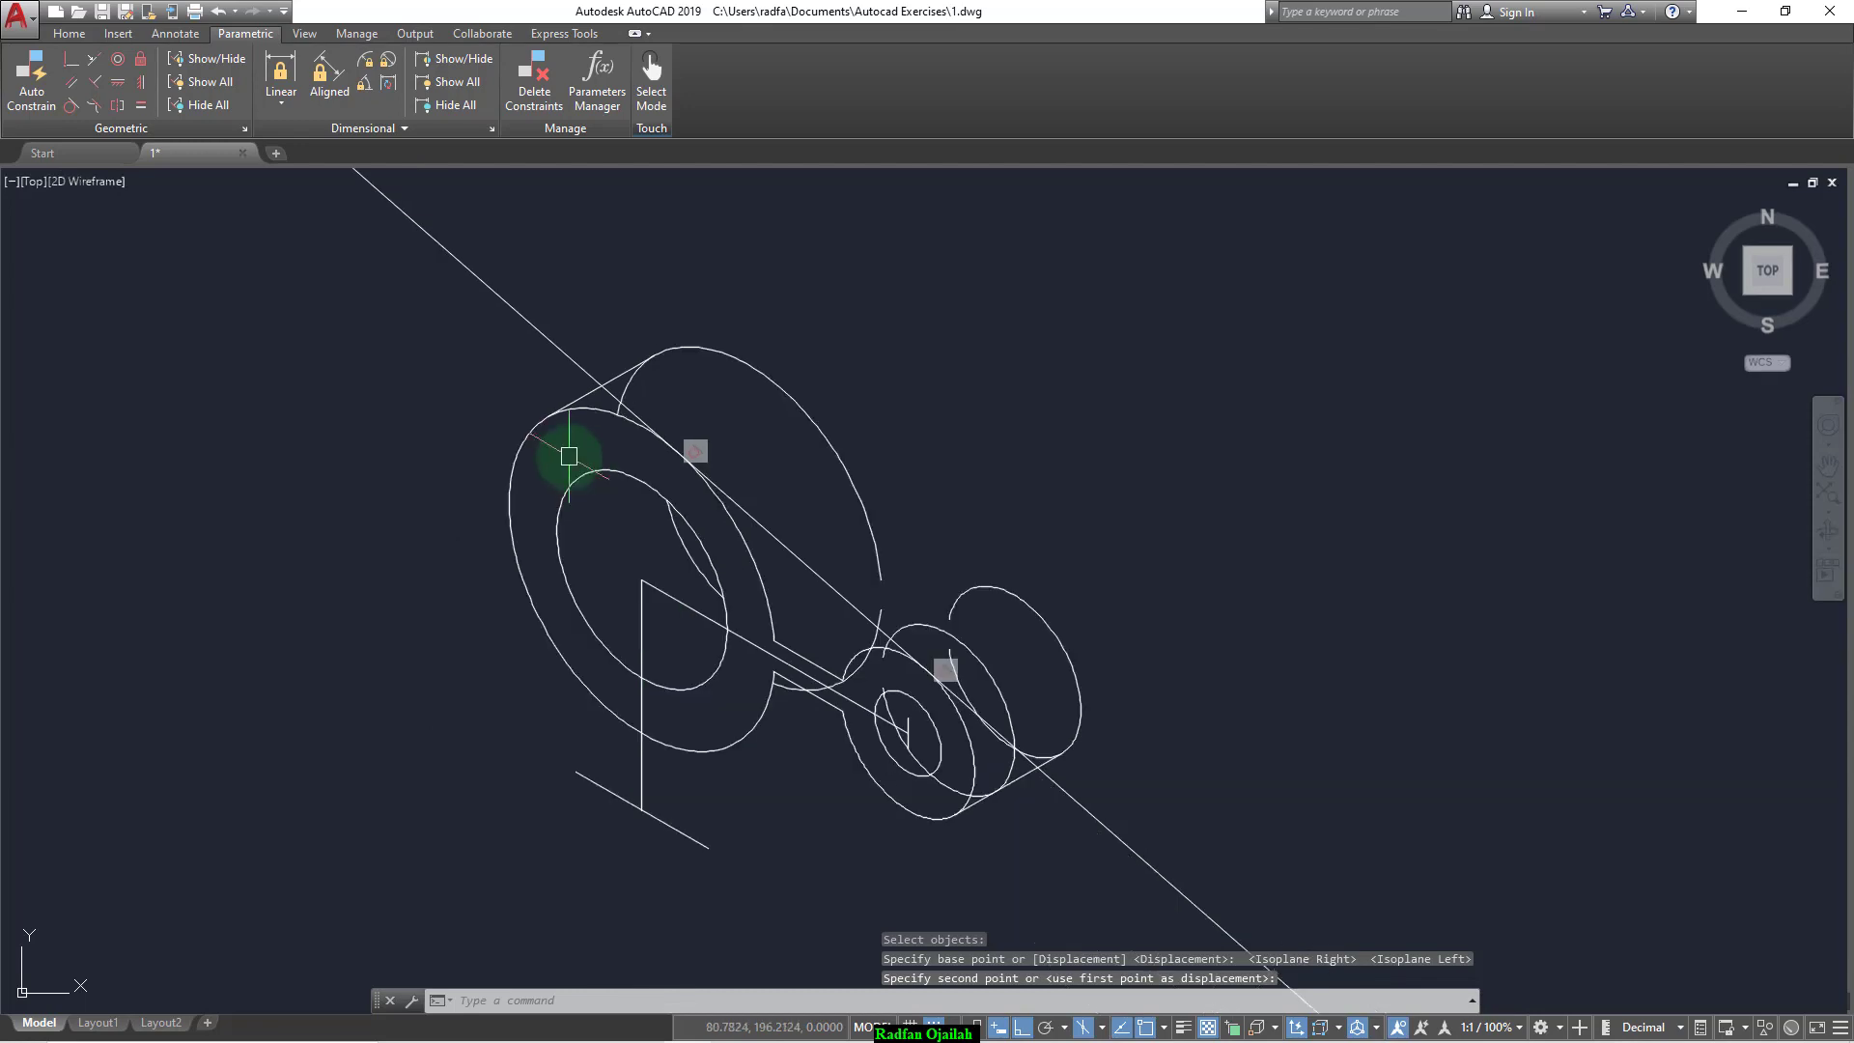
scroll(573, 468, "up", 1)
type("tr")
key("Return")
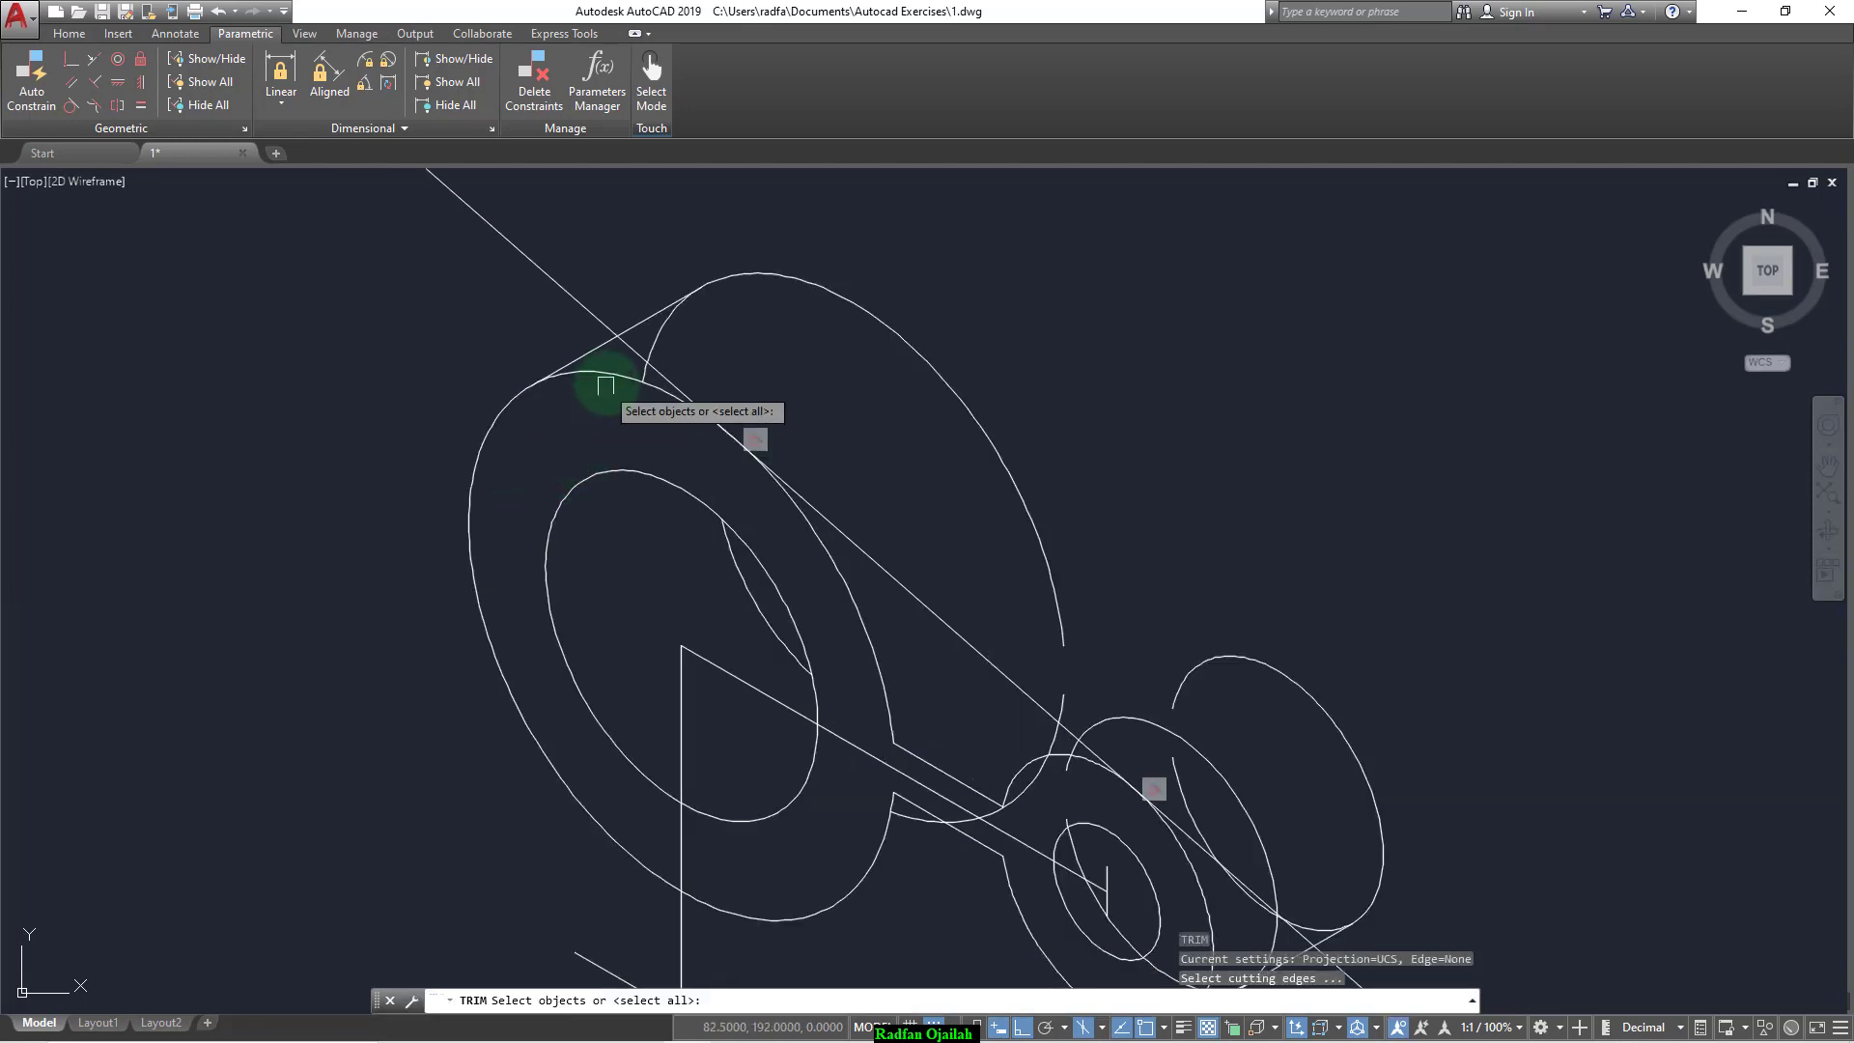
left_click(591, 374)
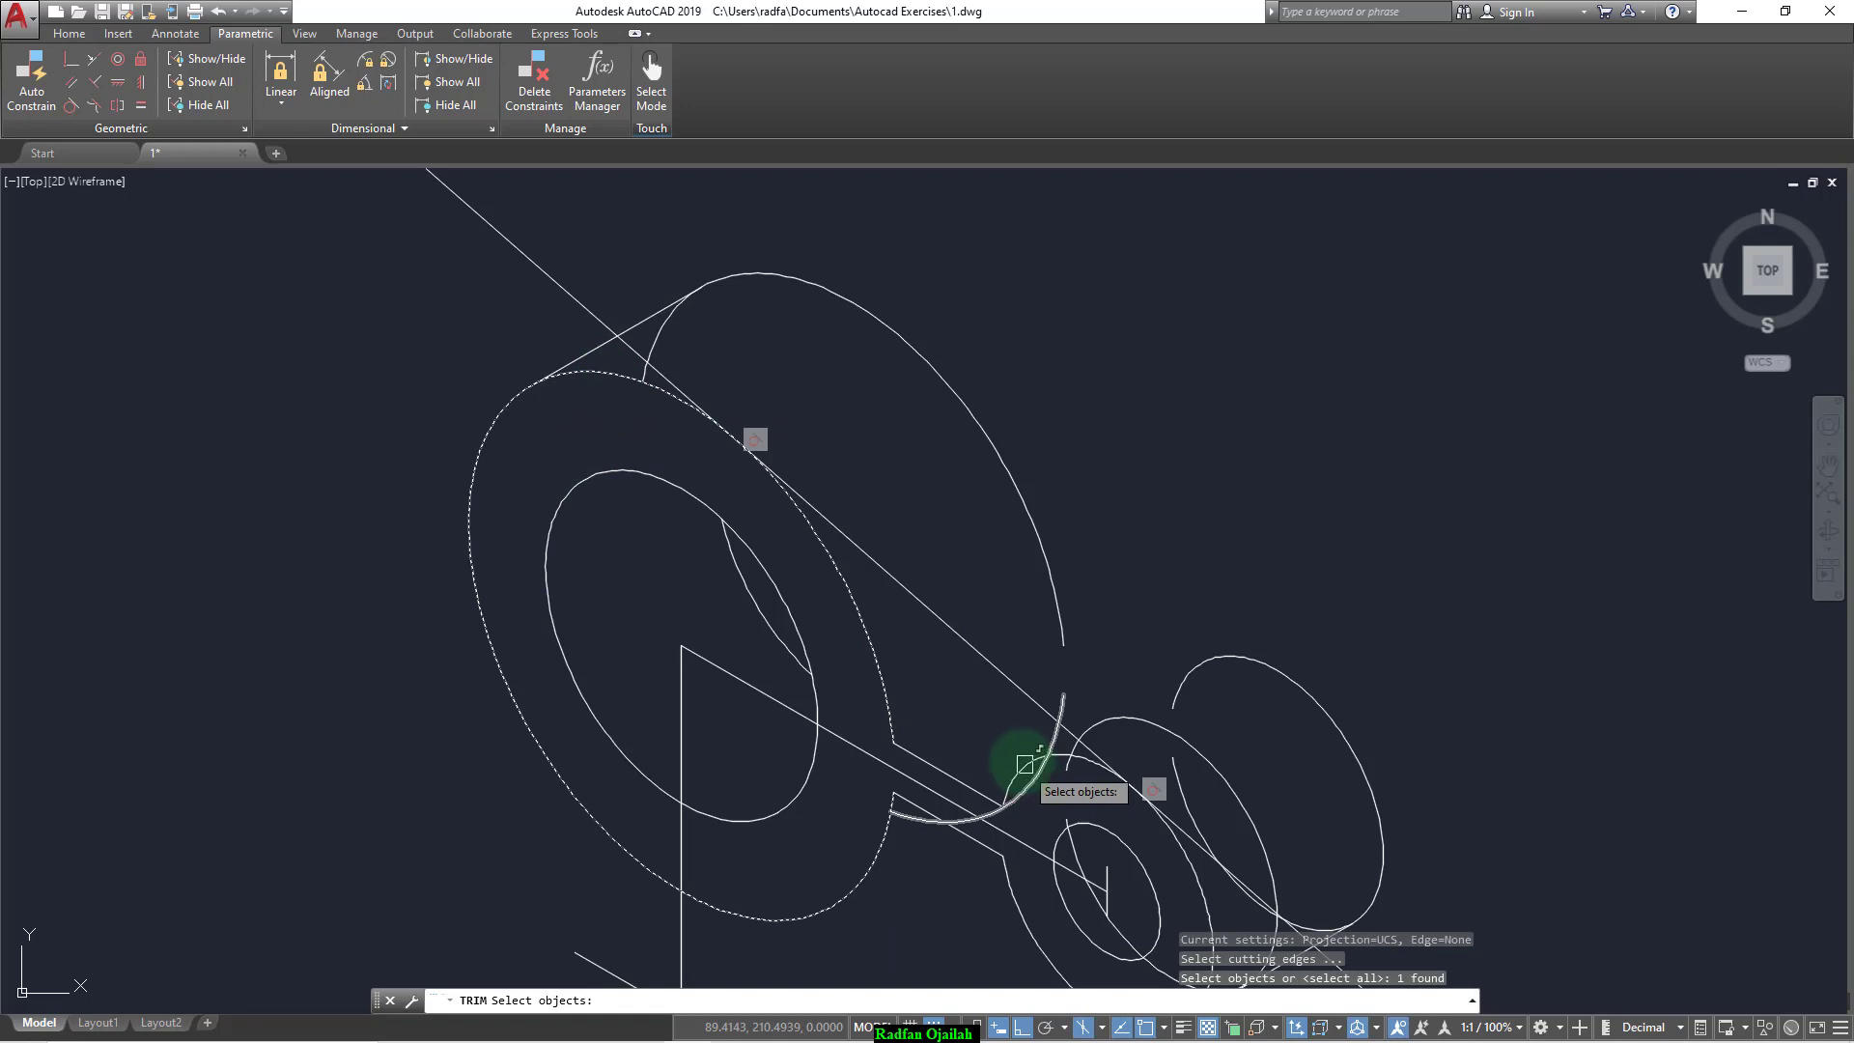
left_click(1006, 880)
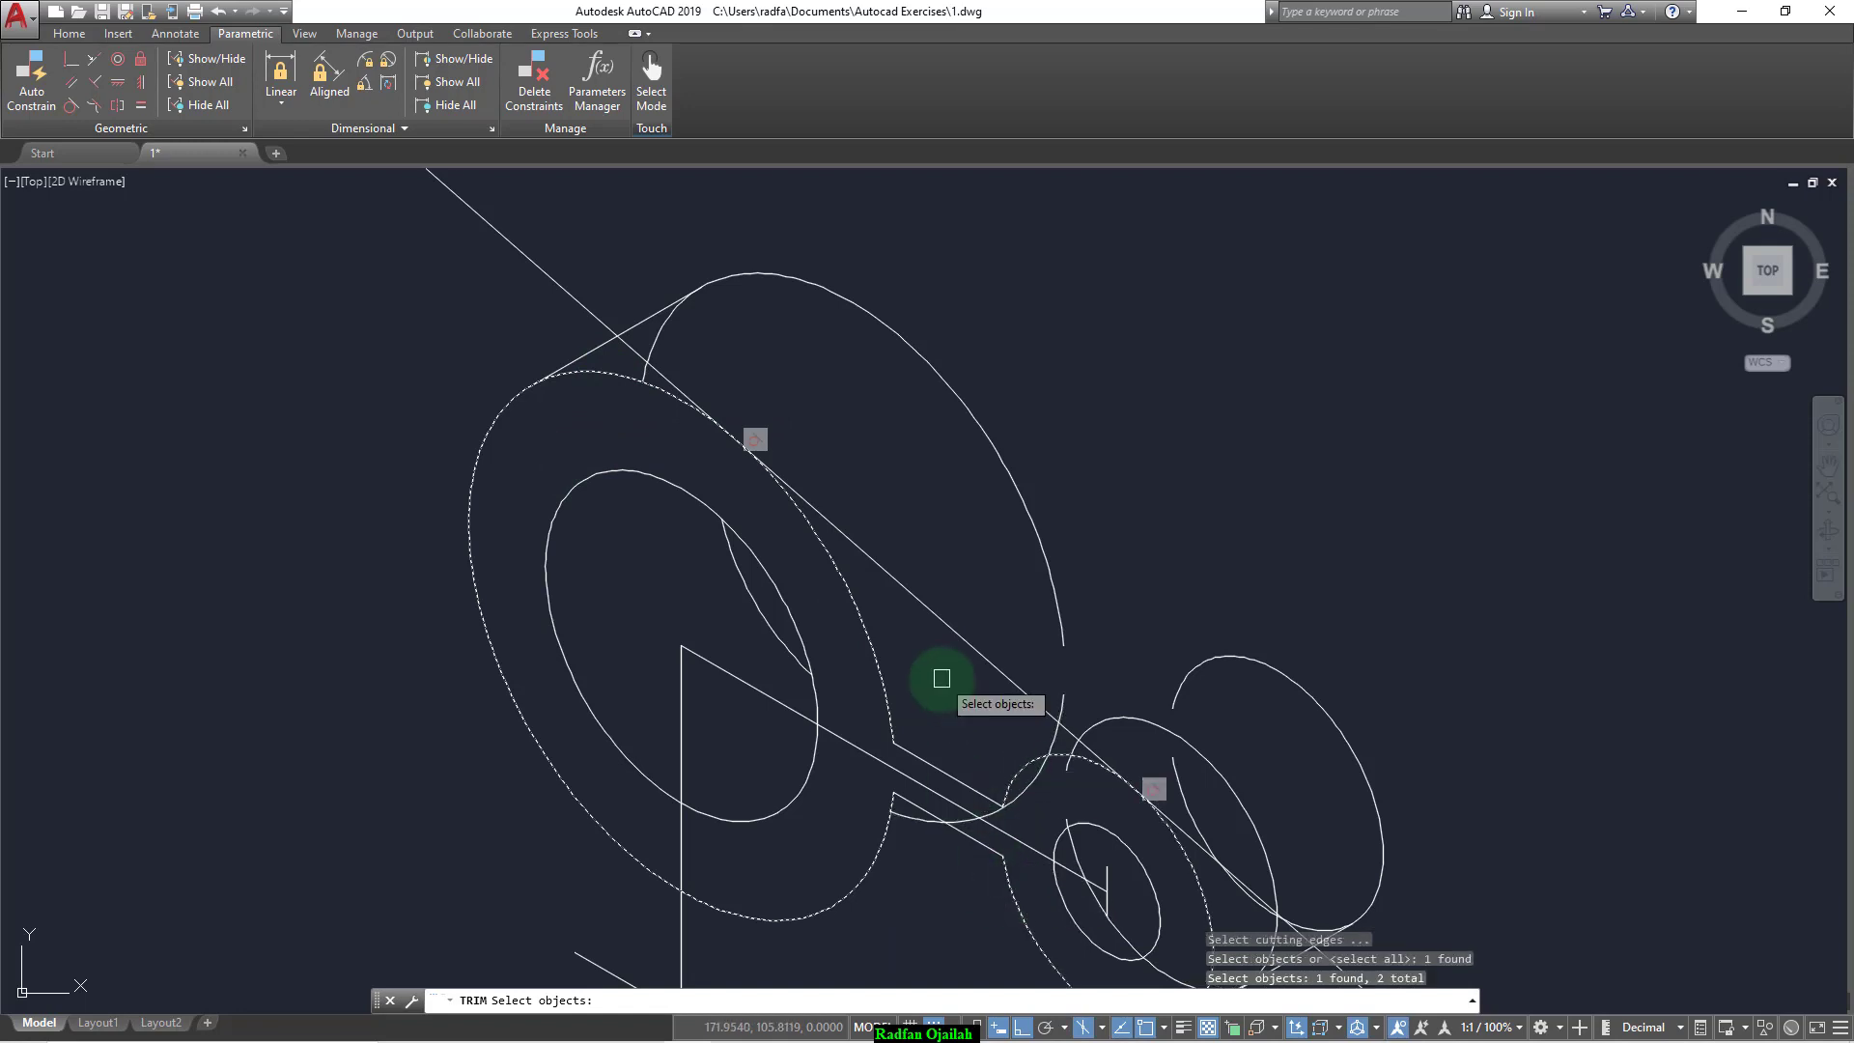
key("Return")
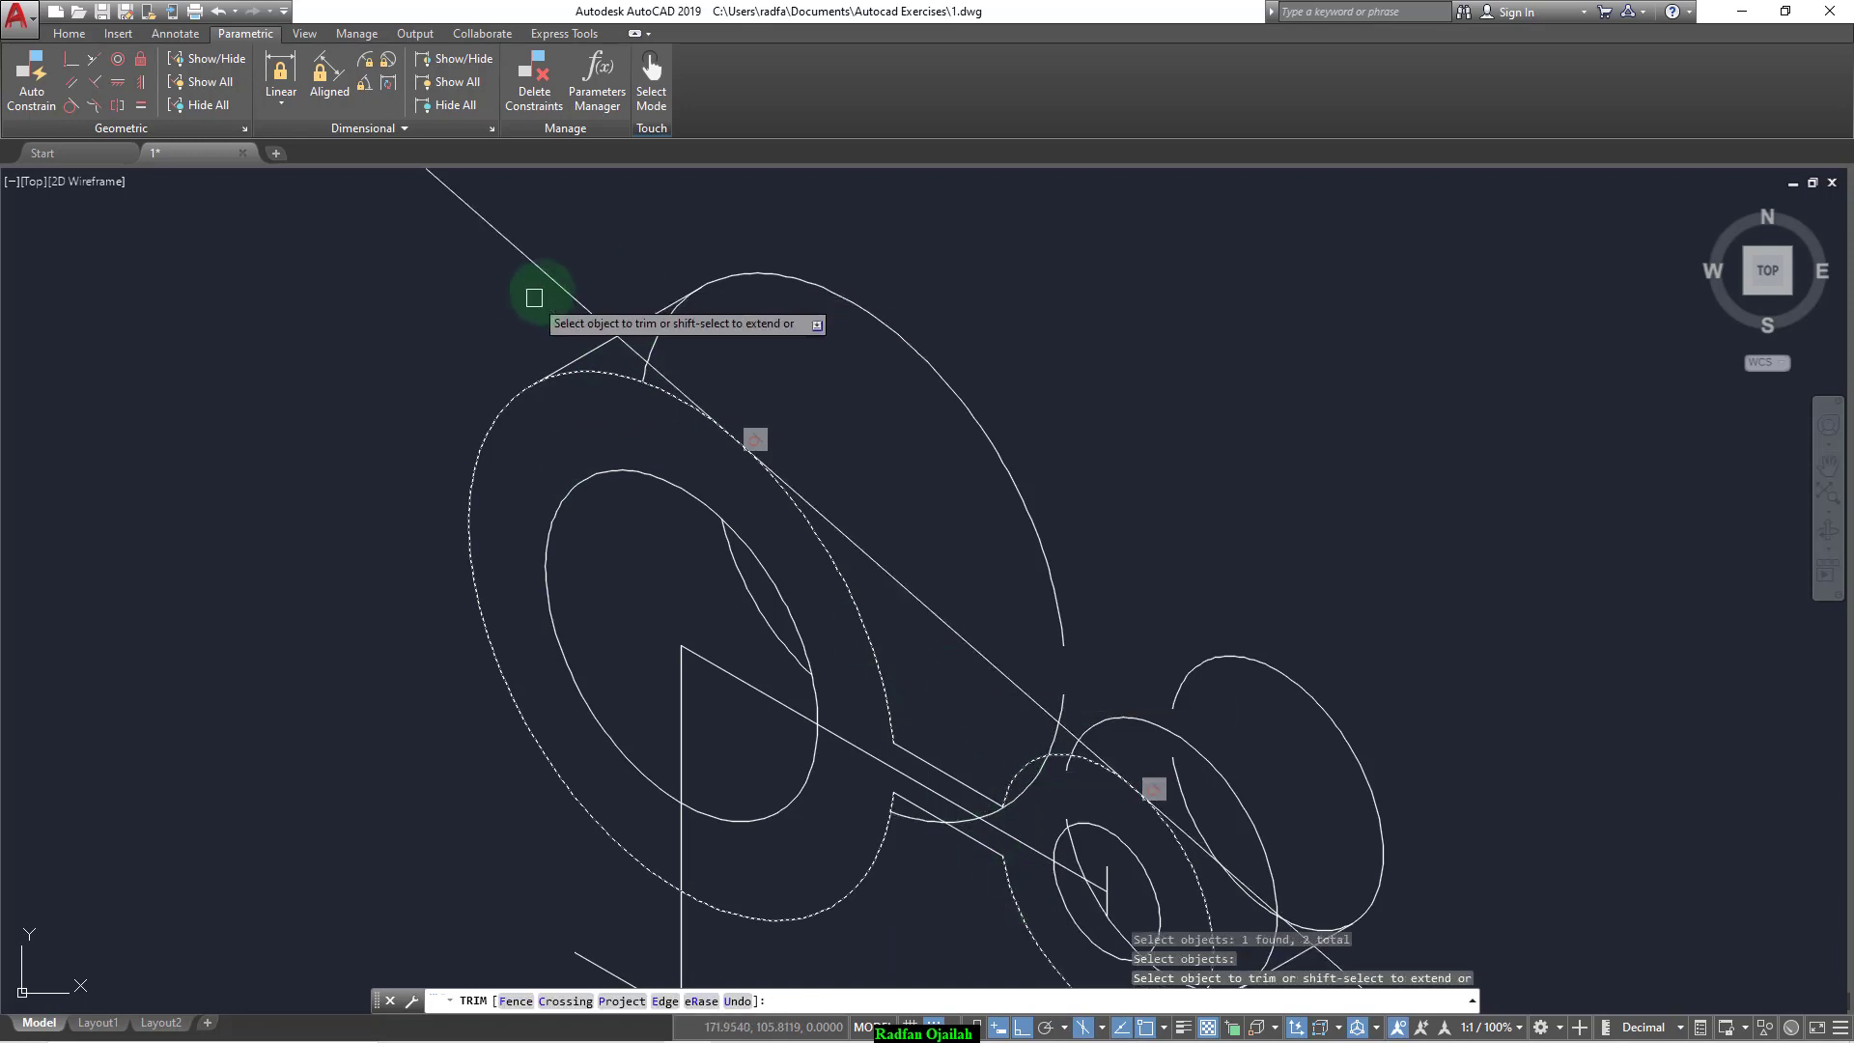
scroll(551, 281, "down", 6)
left_click(773, 472)
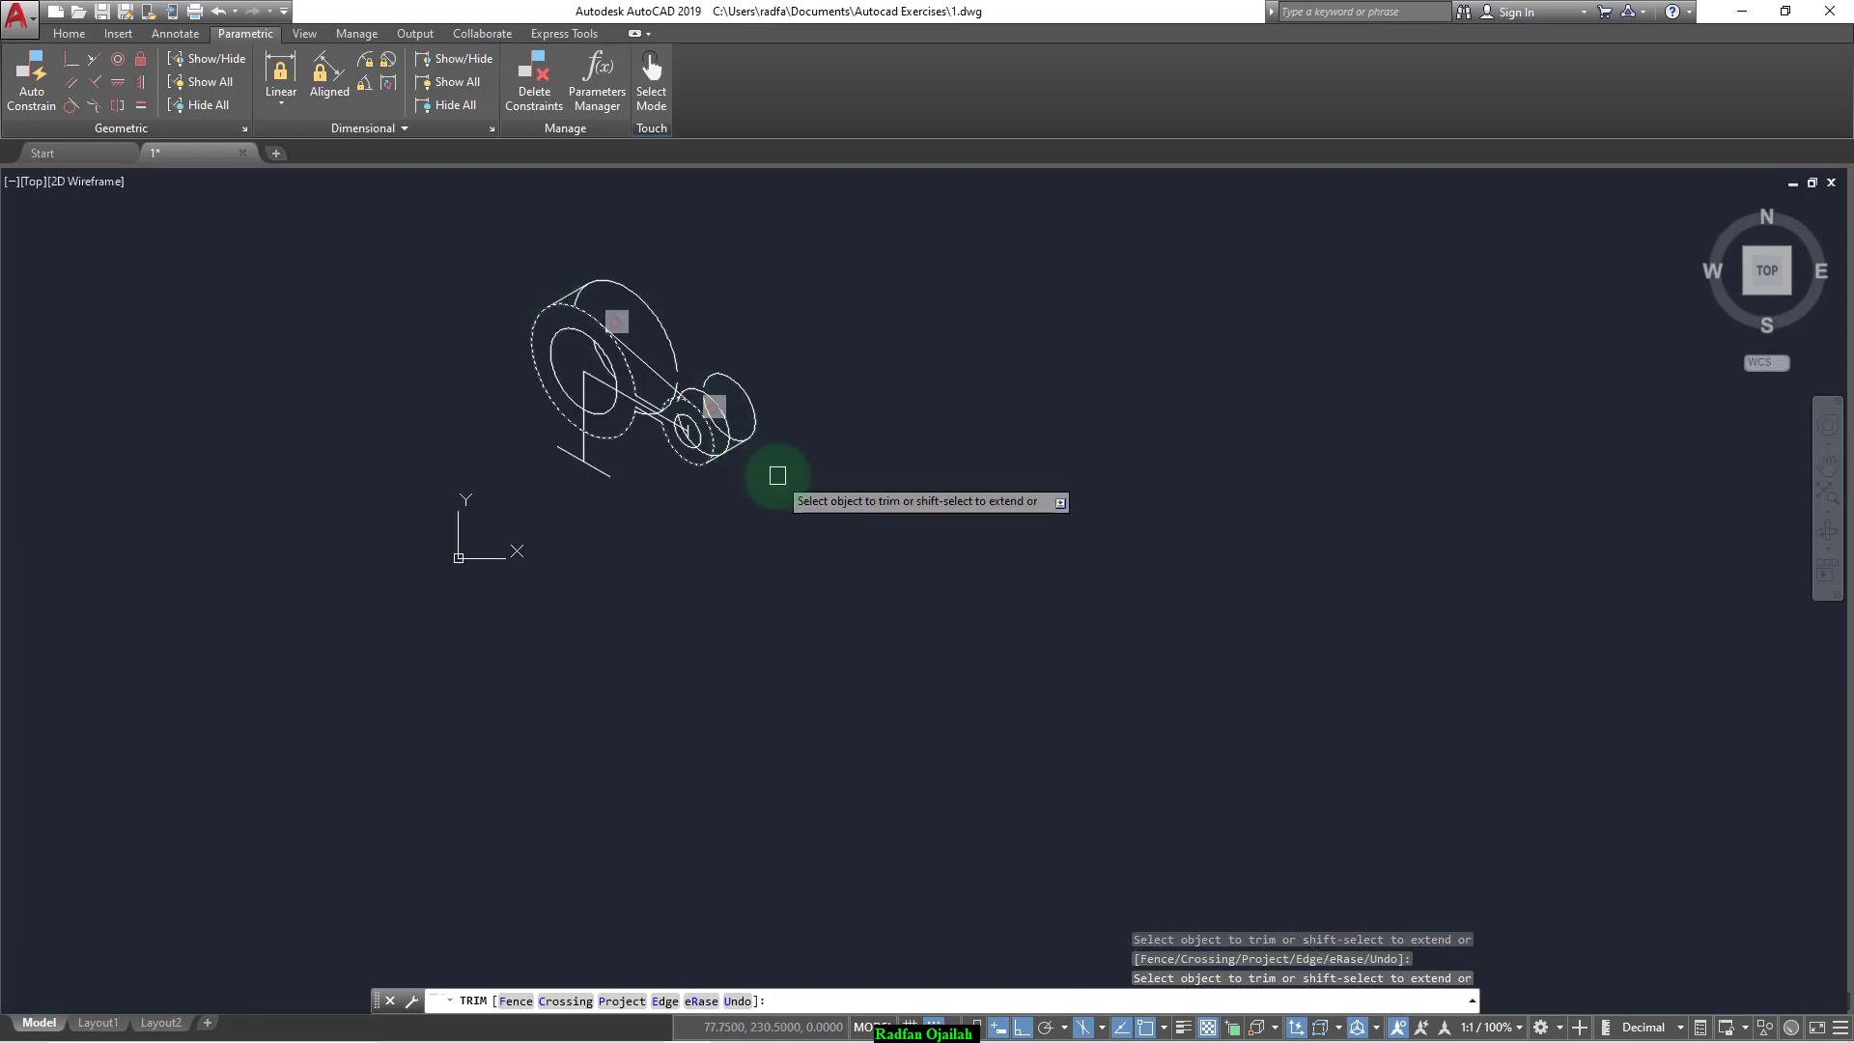
key("Escape")
Step: Draw a line along the boss axis from the tangent line's end on the small boss to just past the rear arc
scroll(608, 309, "up", 2)
scroll(608, 309, "up", 4)
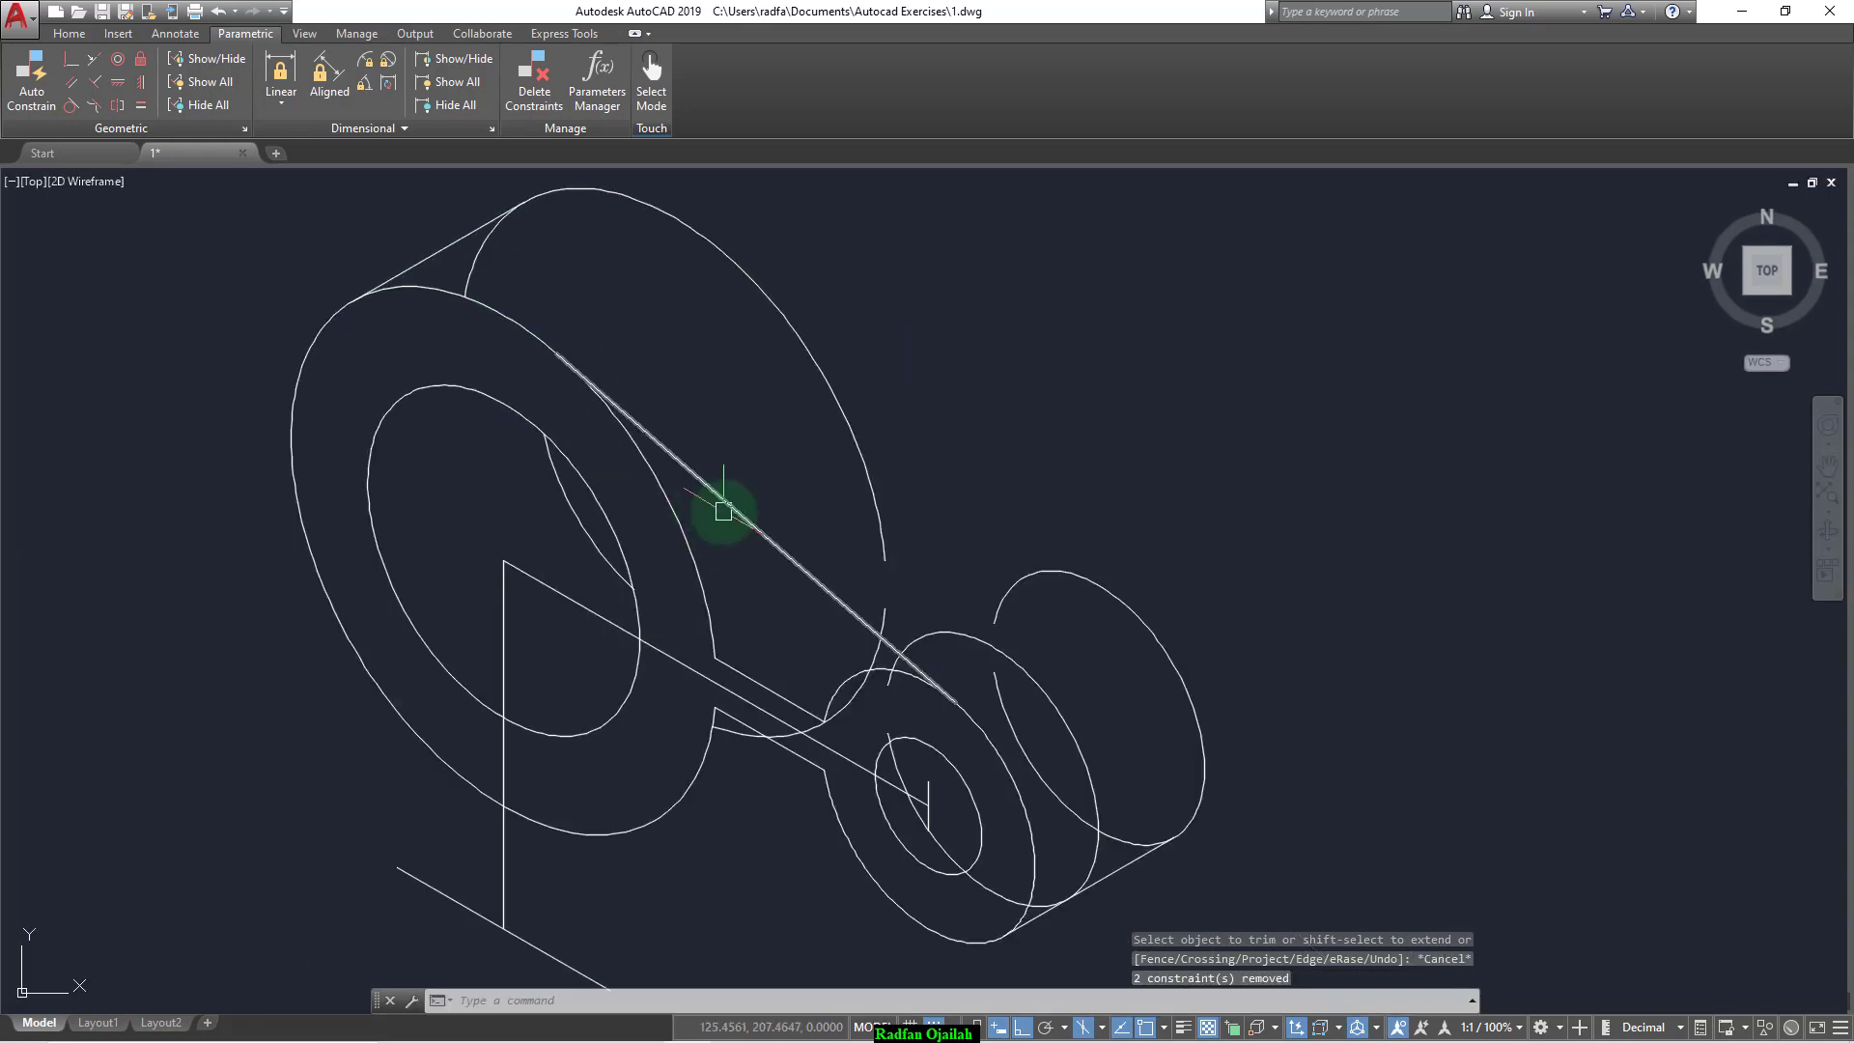
scroll(1307, 475, "up", 3)
type("l")
key("Return")
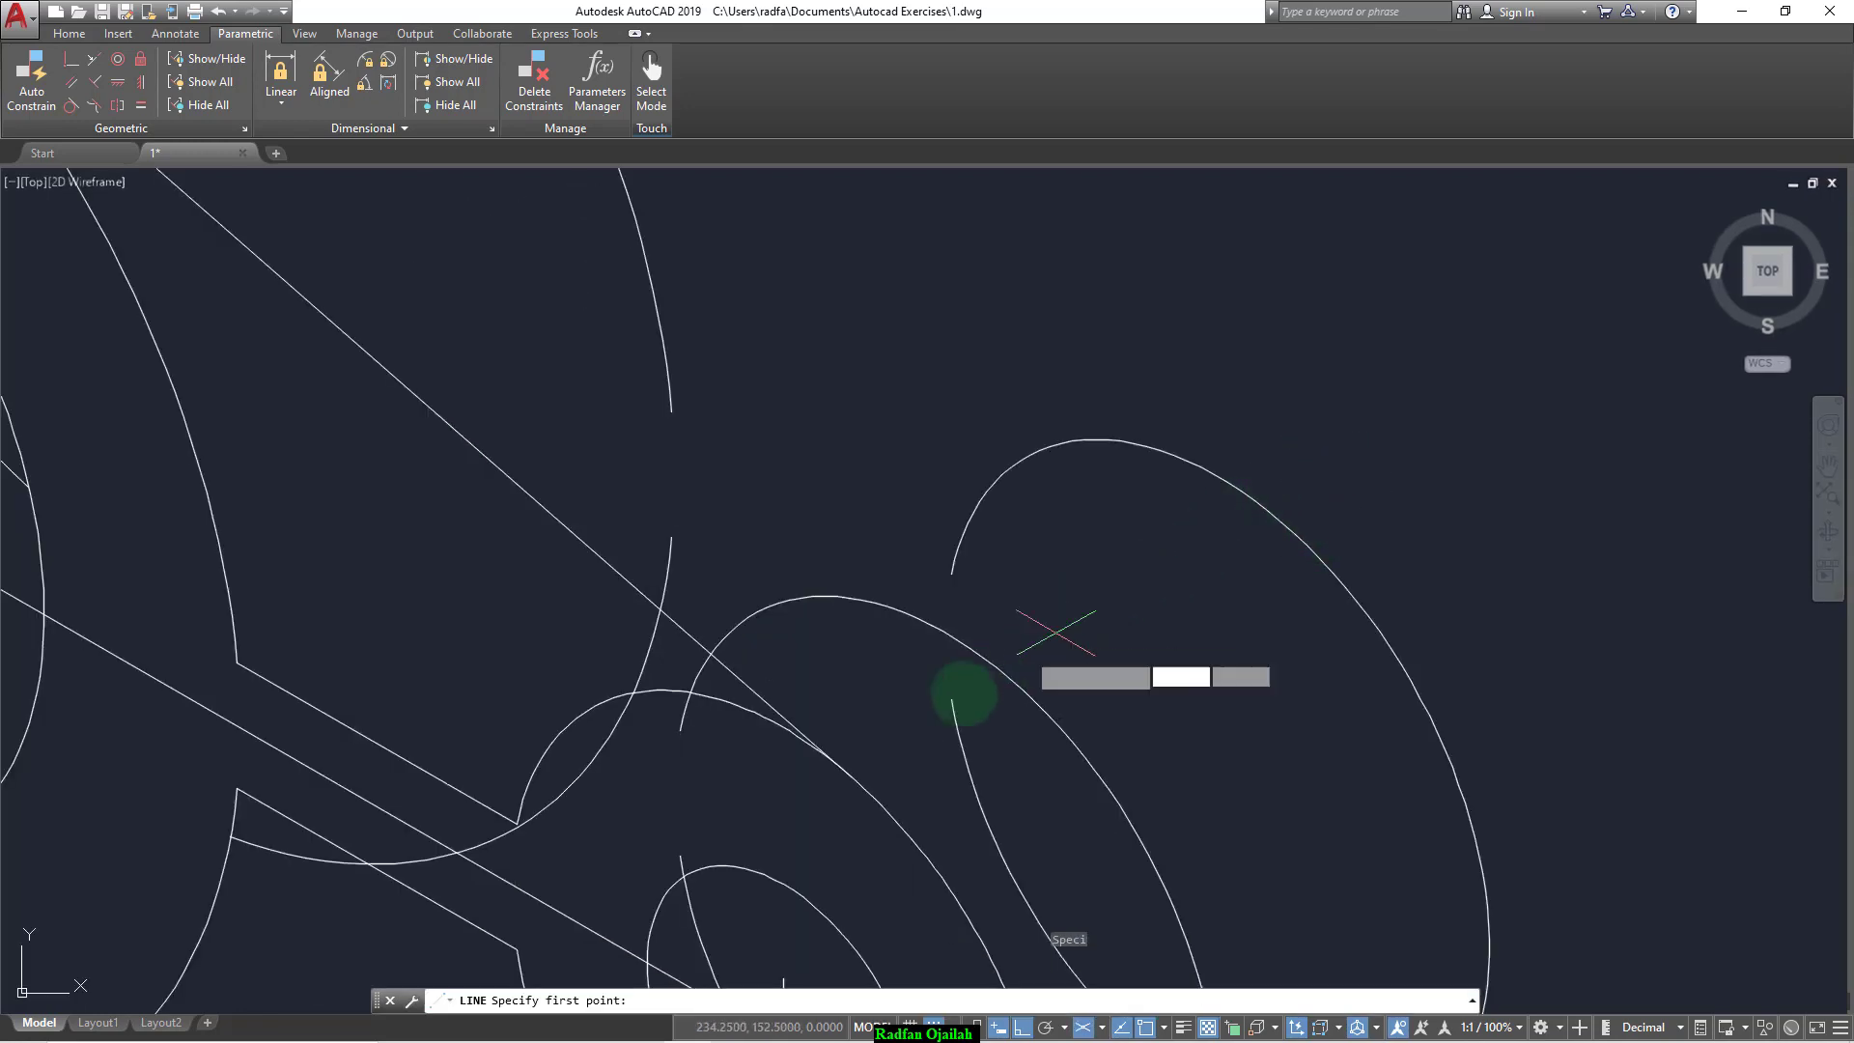
left_click(851, 775)
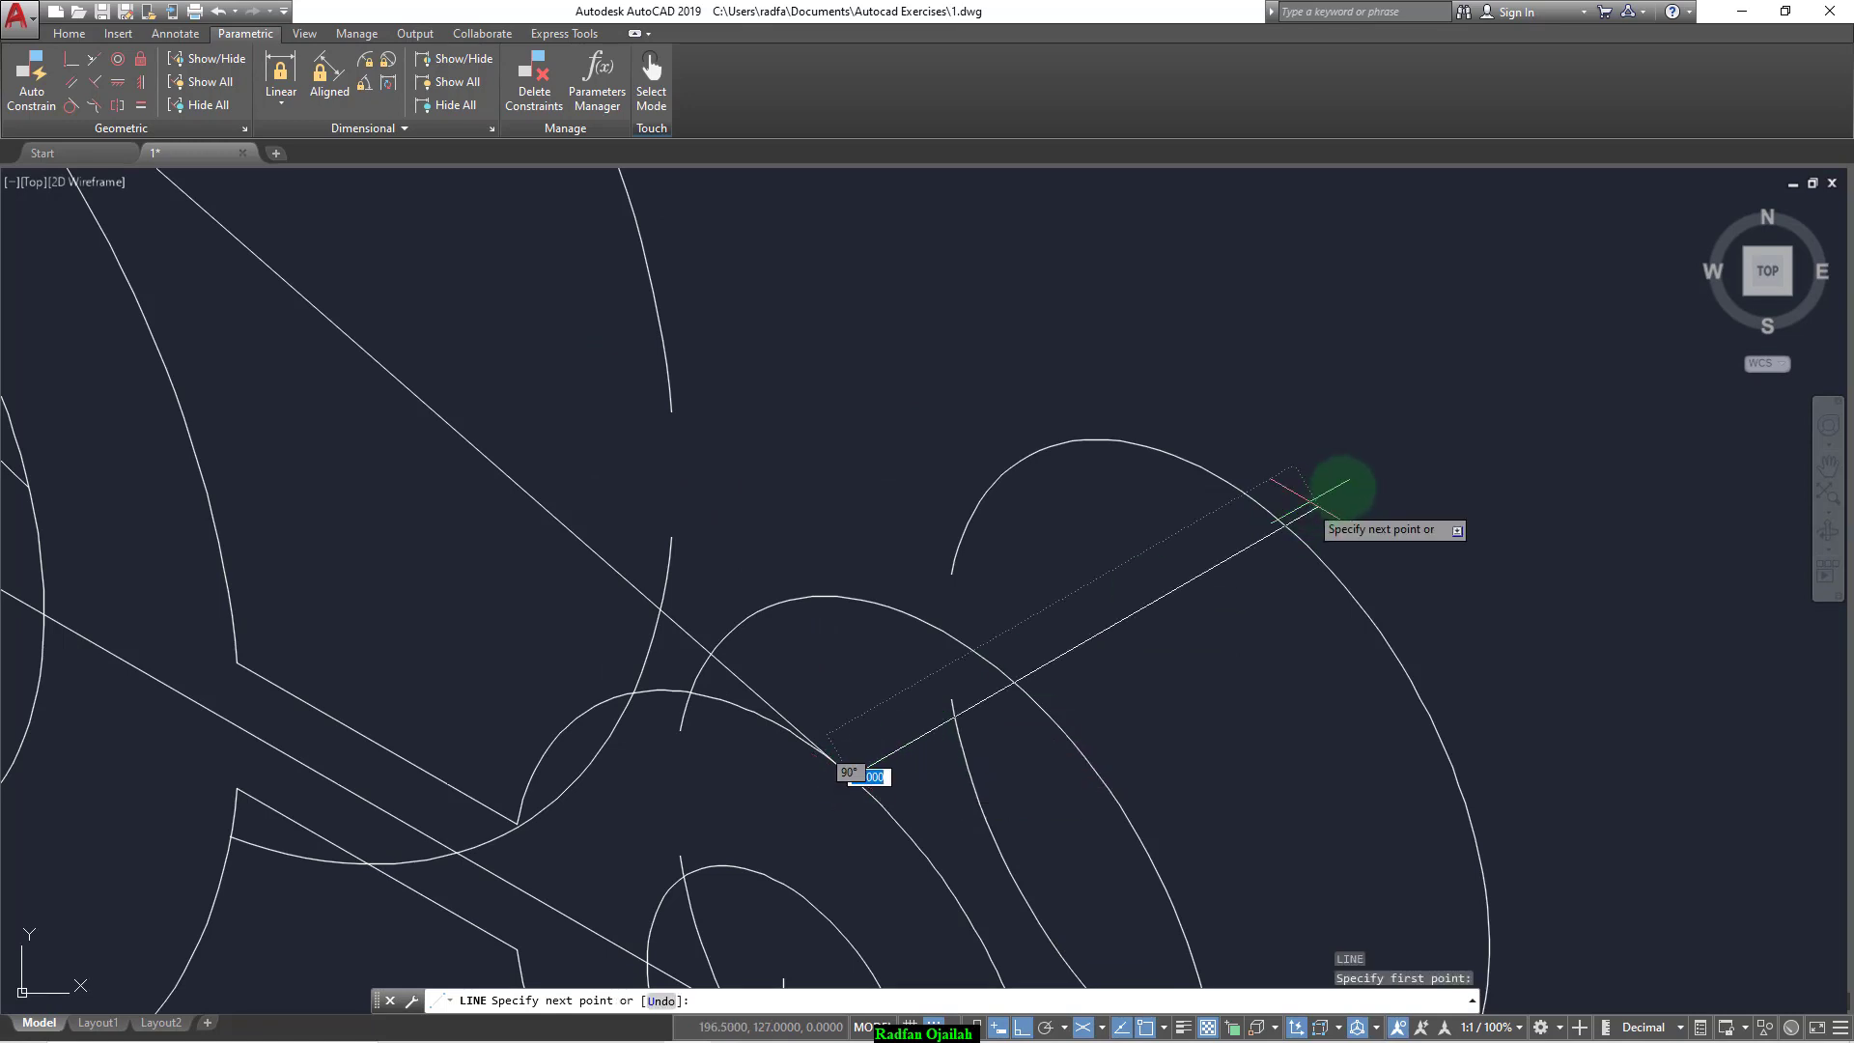
left_click(1355, 484)
key("Return")
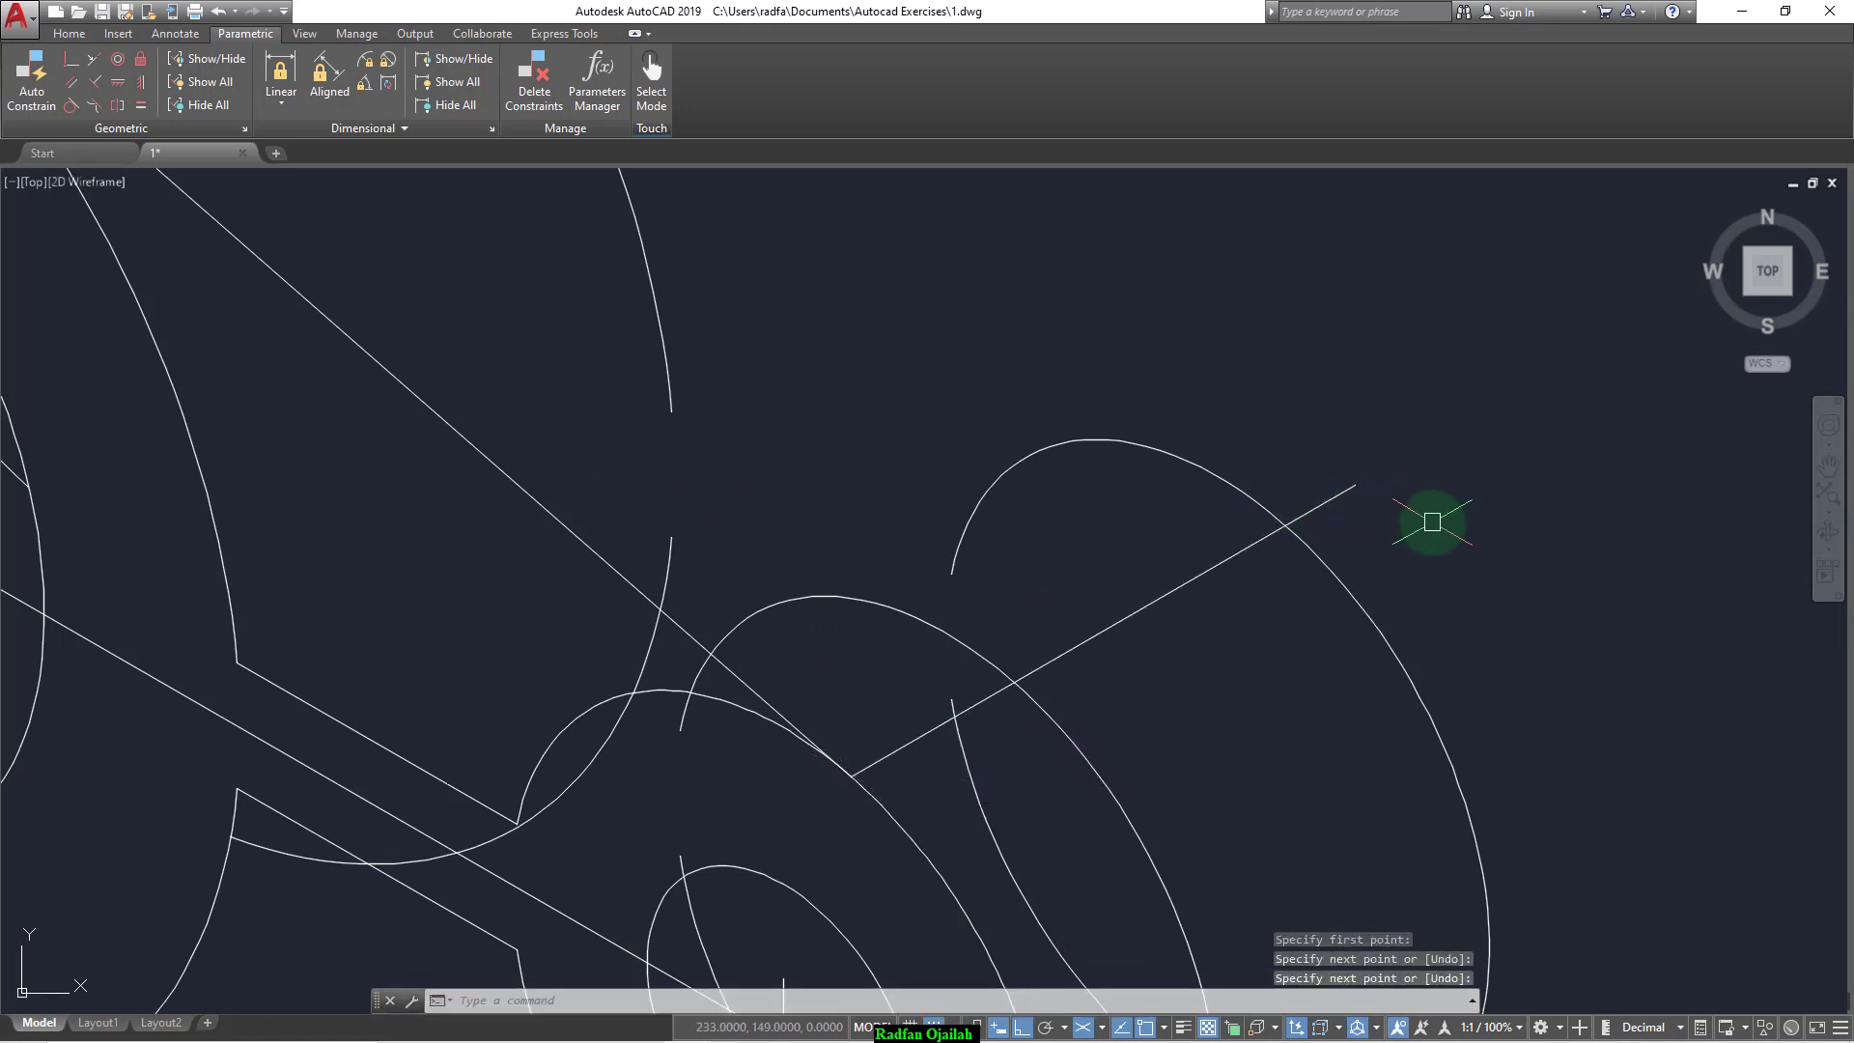
Step: Trim the end of the axis line that projects past the small boss's rear arc
type("tr")
key("Return")
key("Return")
left_click(1427, 398)
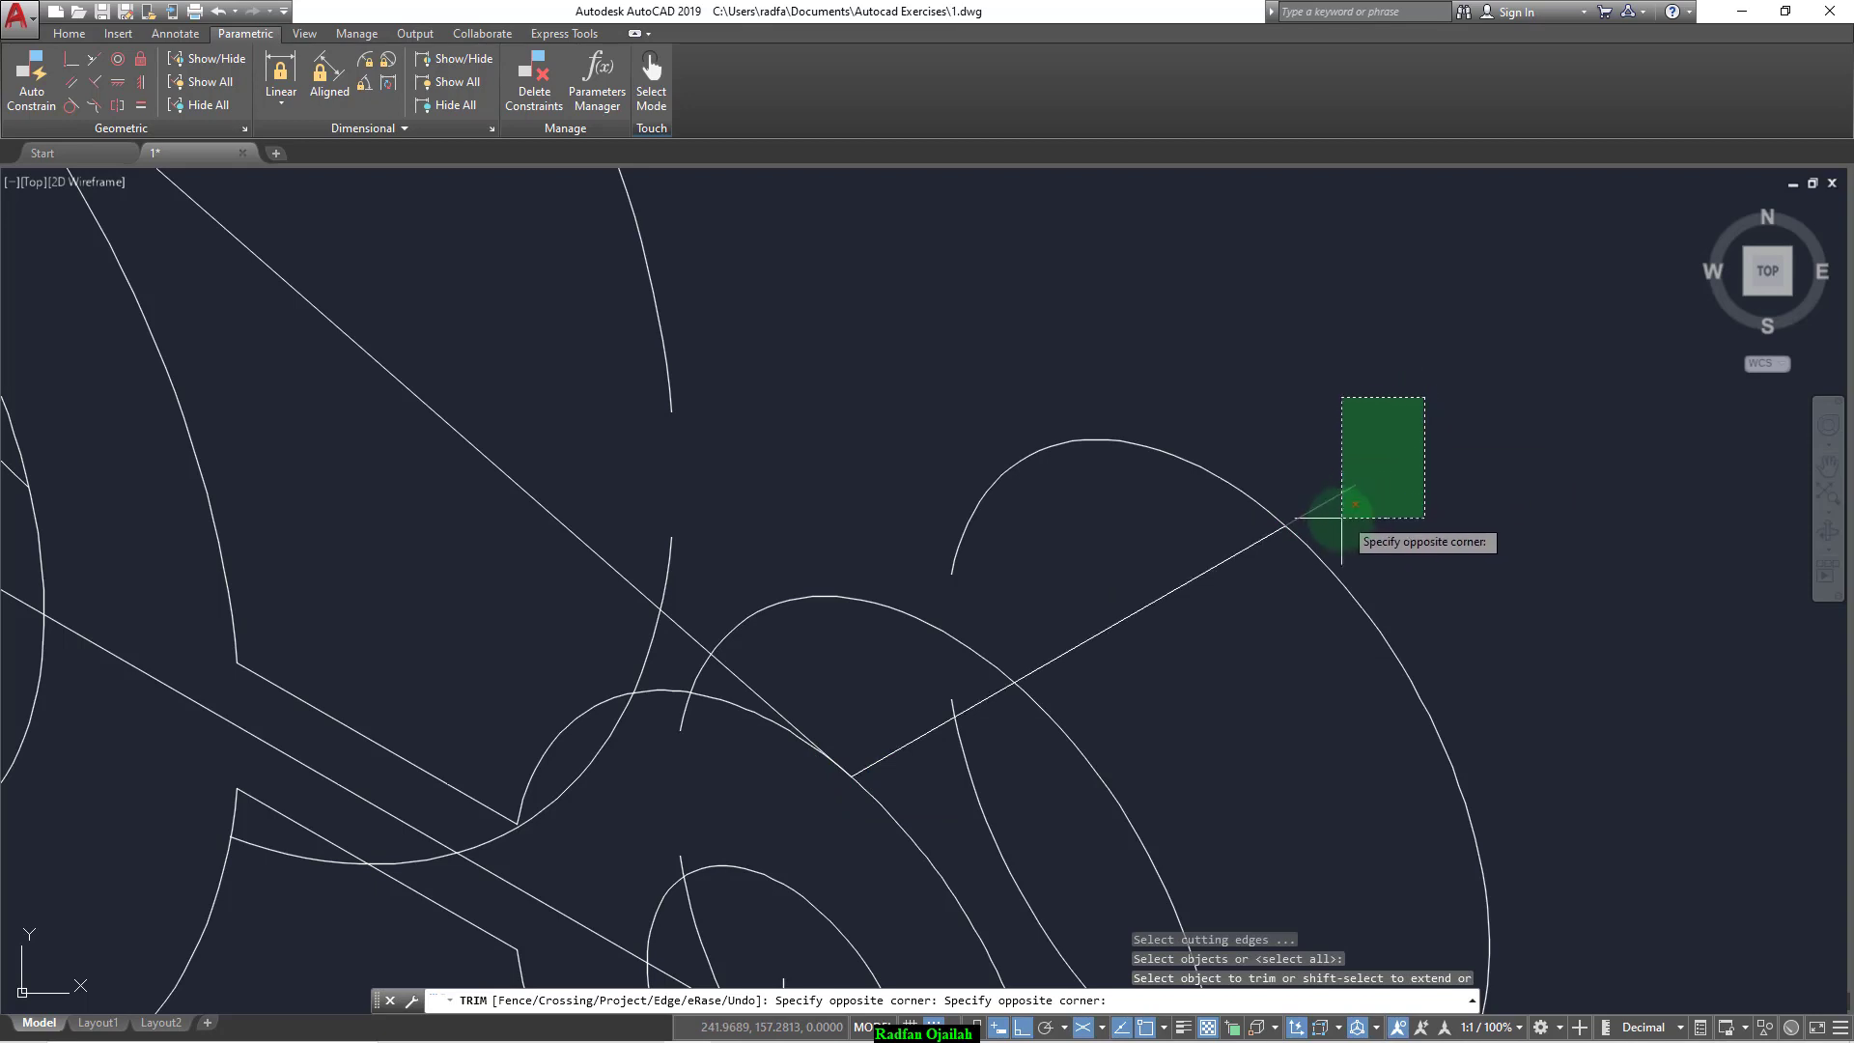
left_click(1340, 522)
key("Escape")
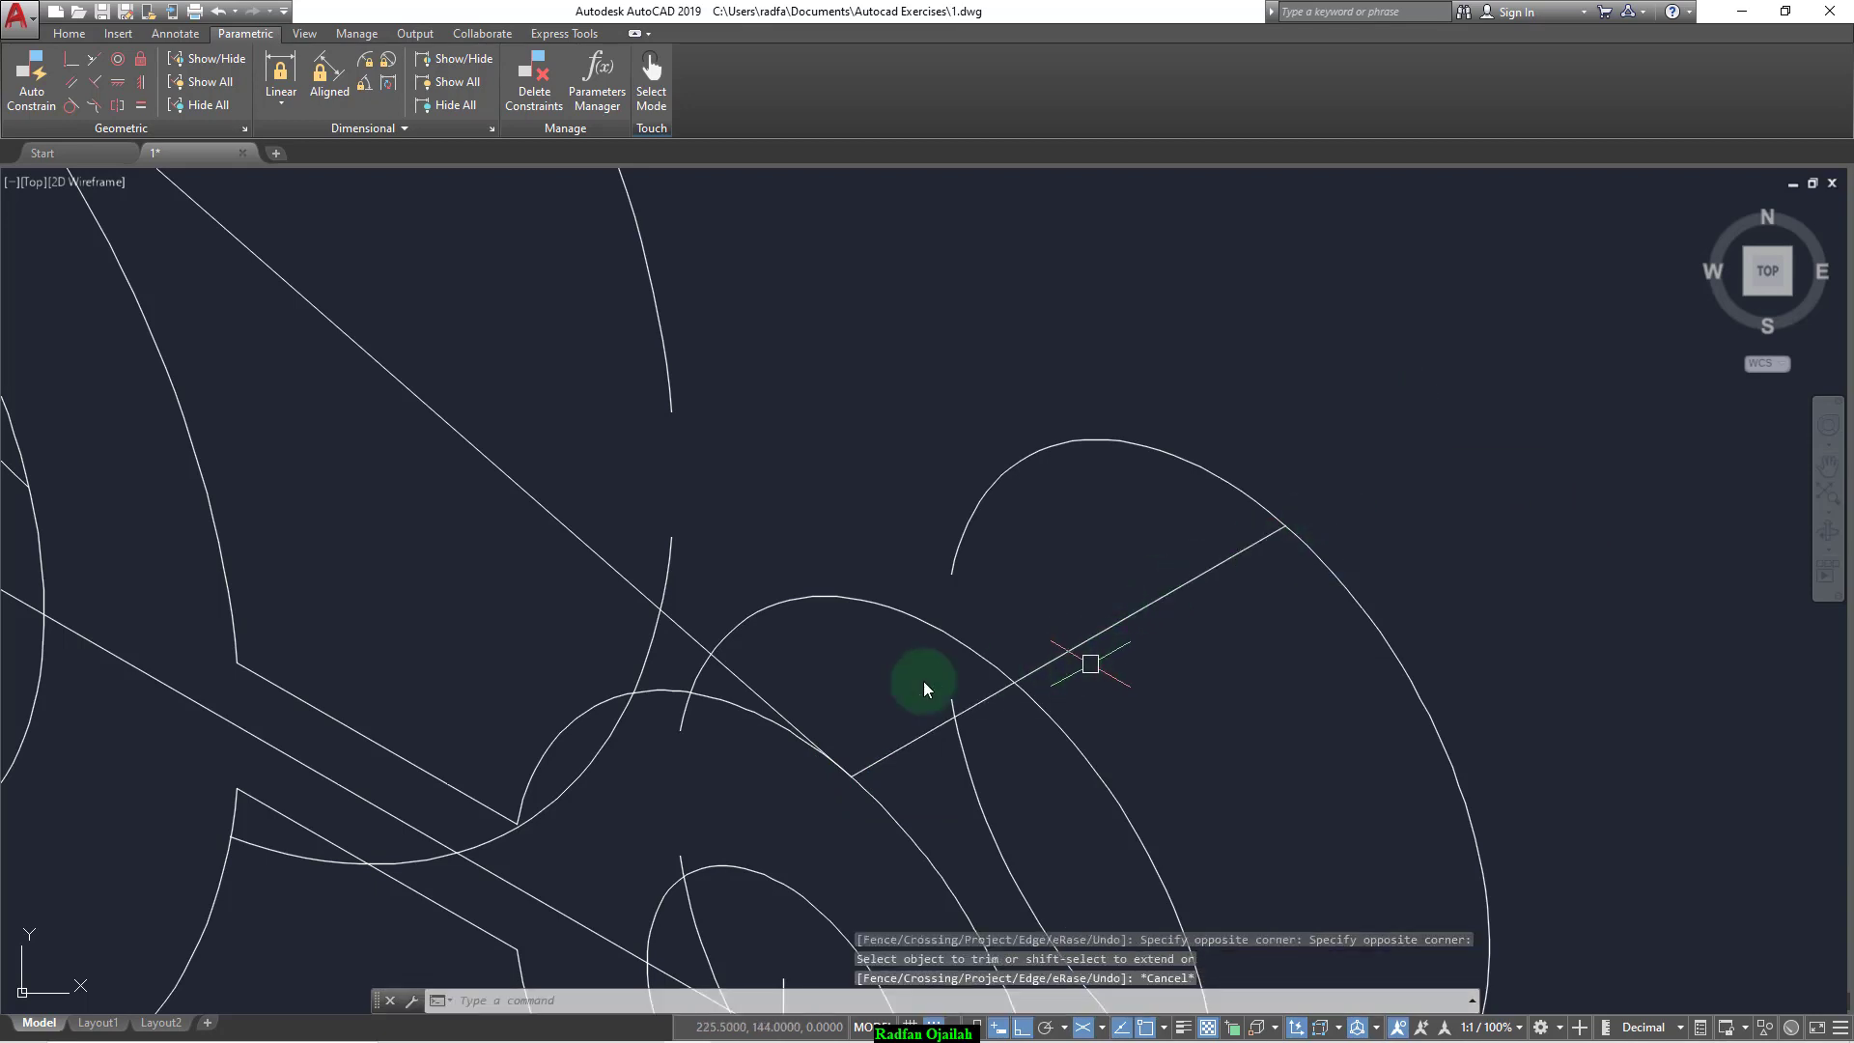
Step: Move the tangent line from its lower end to the point where the axis line crosses the small boss's middle arc
type("m")
key("Return")
left_click(757, 691)
key("Return")
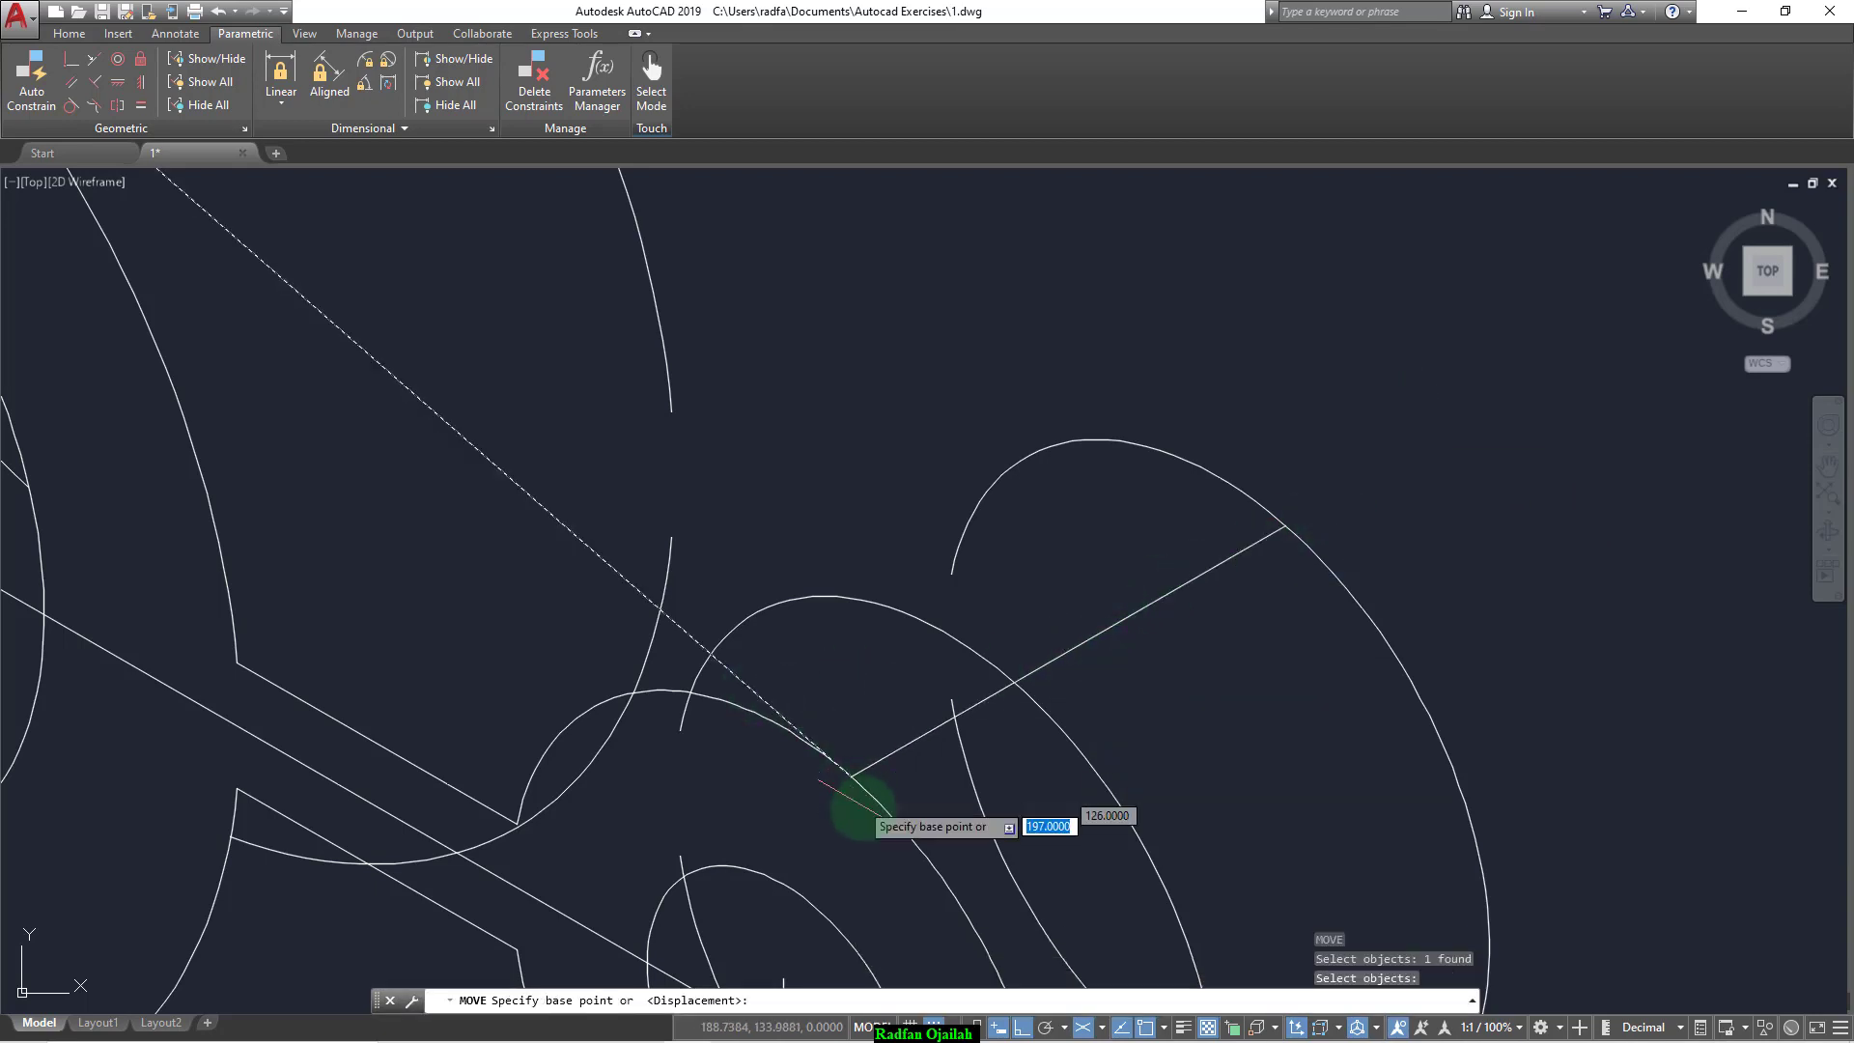
left_click(851, 775)
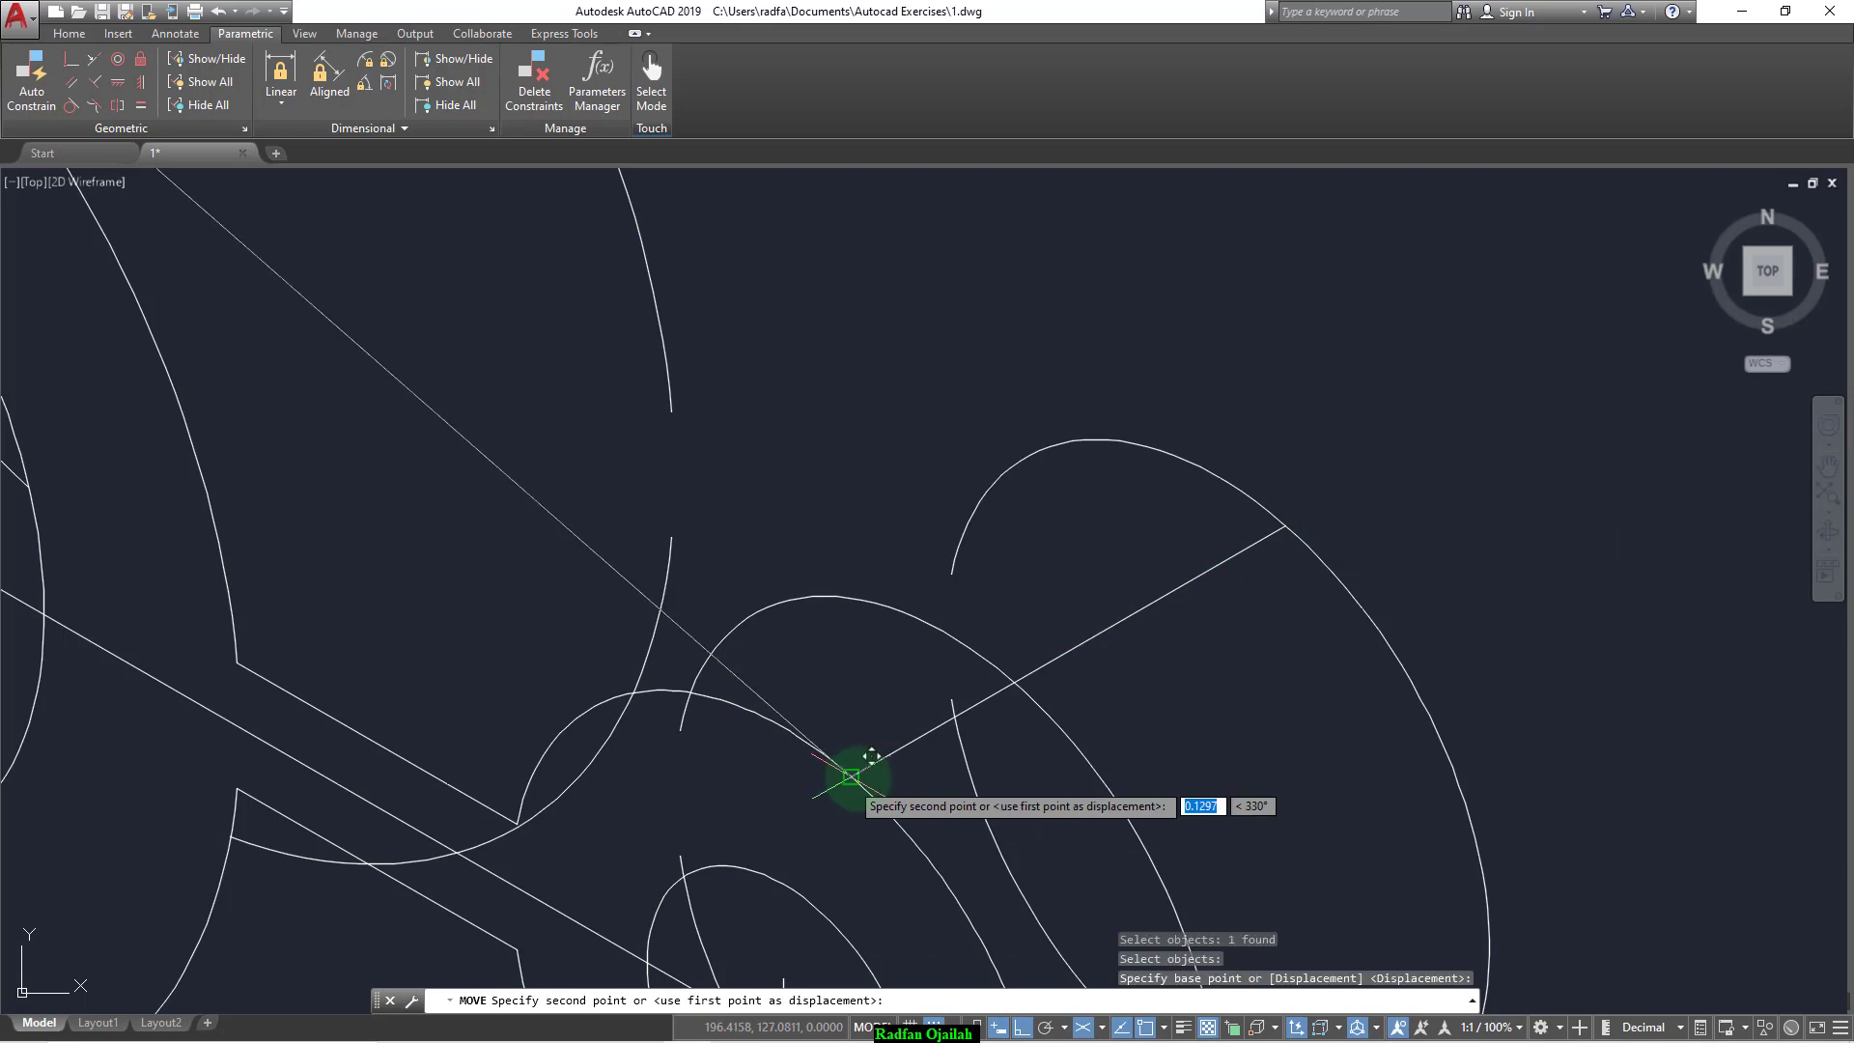
left_click(1034, 678)
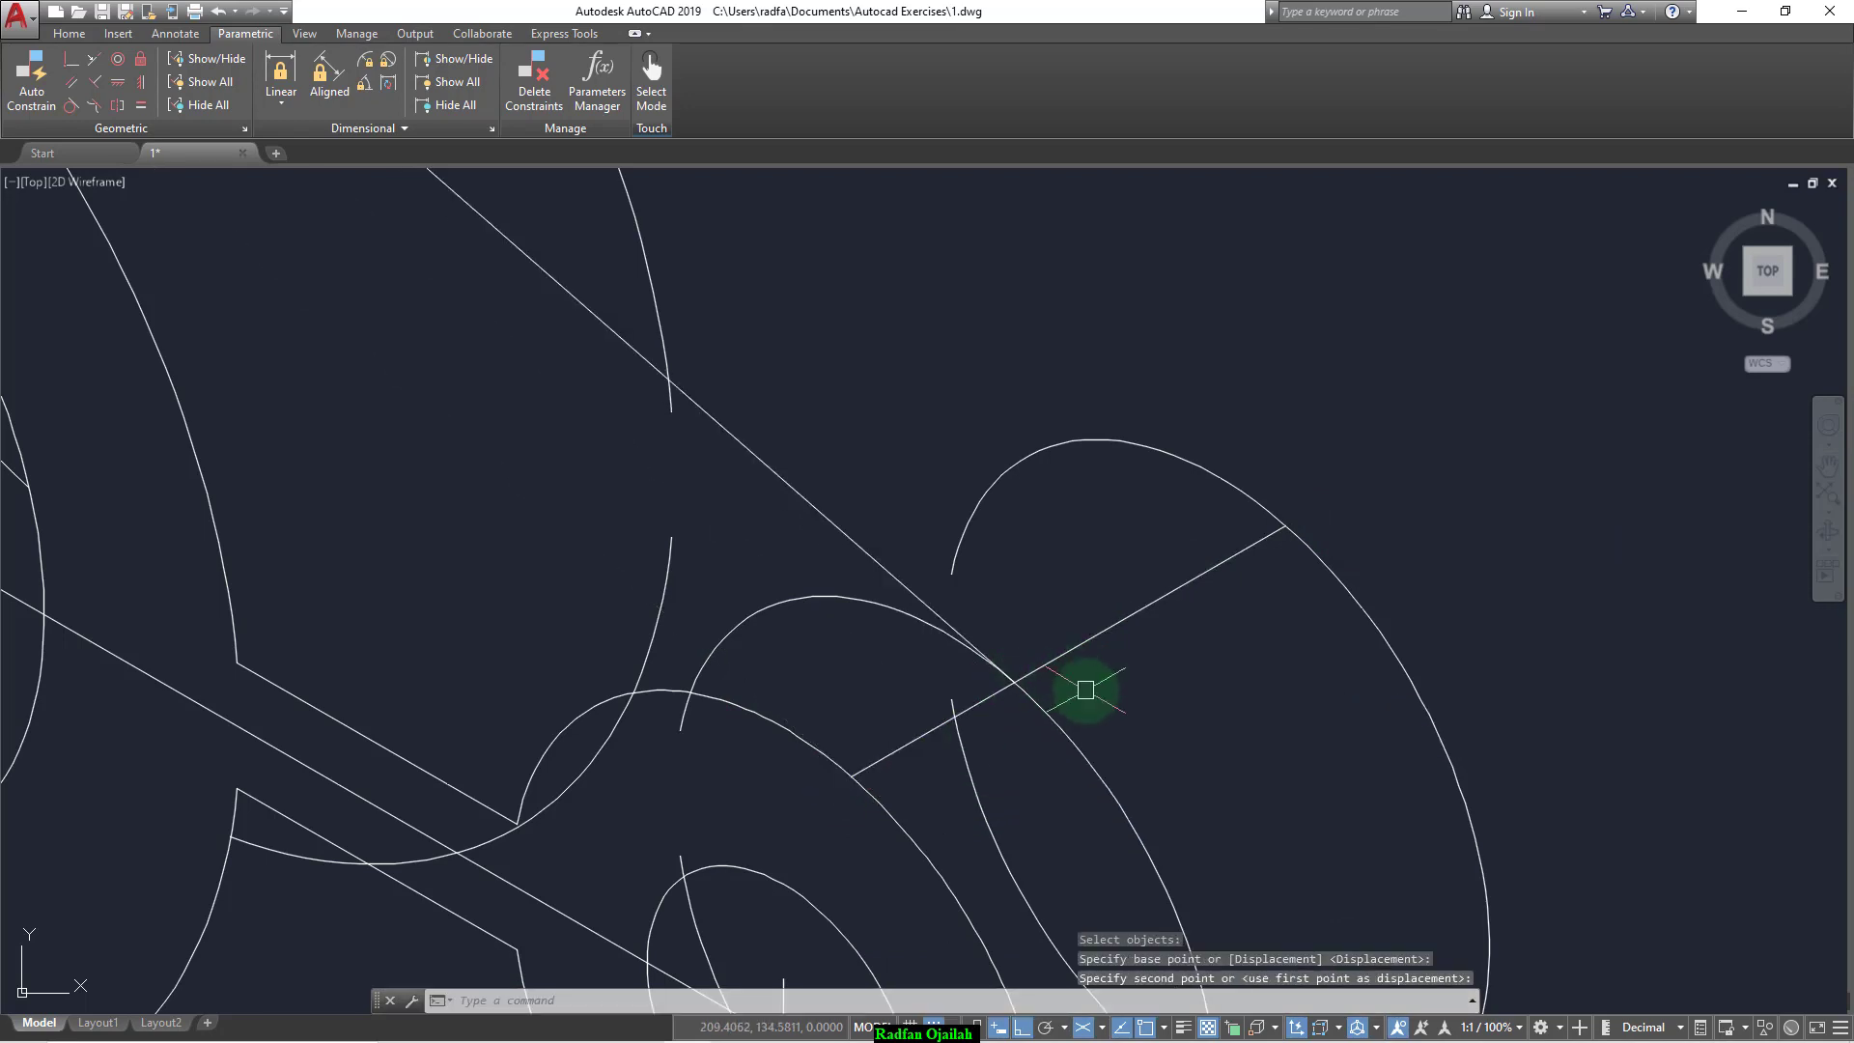
key("Return")
key("Escape")
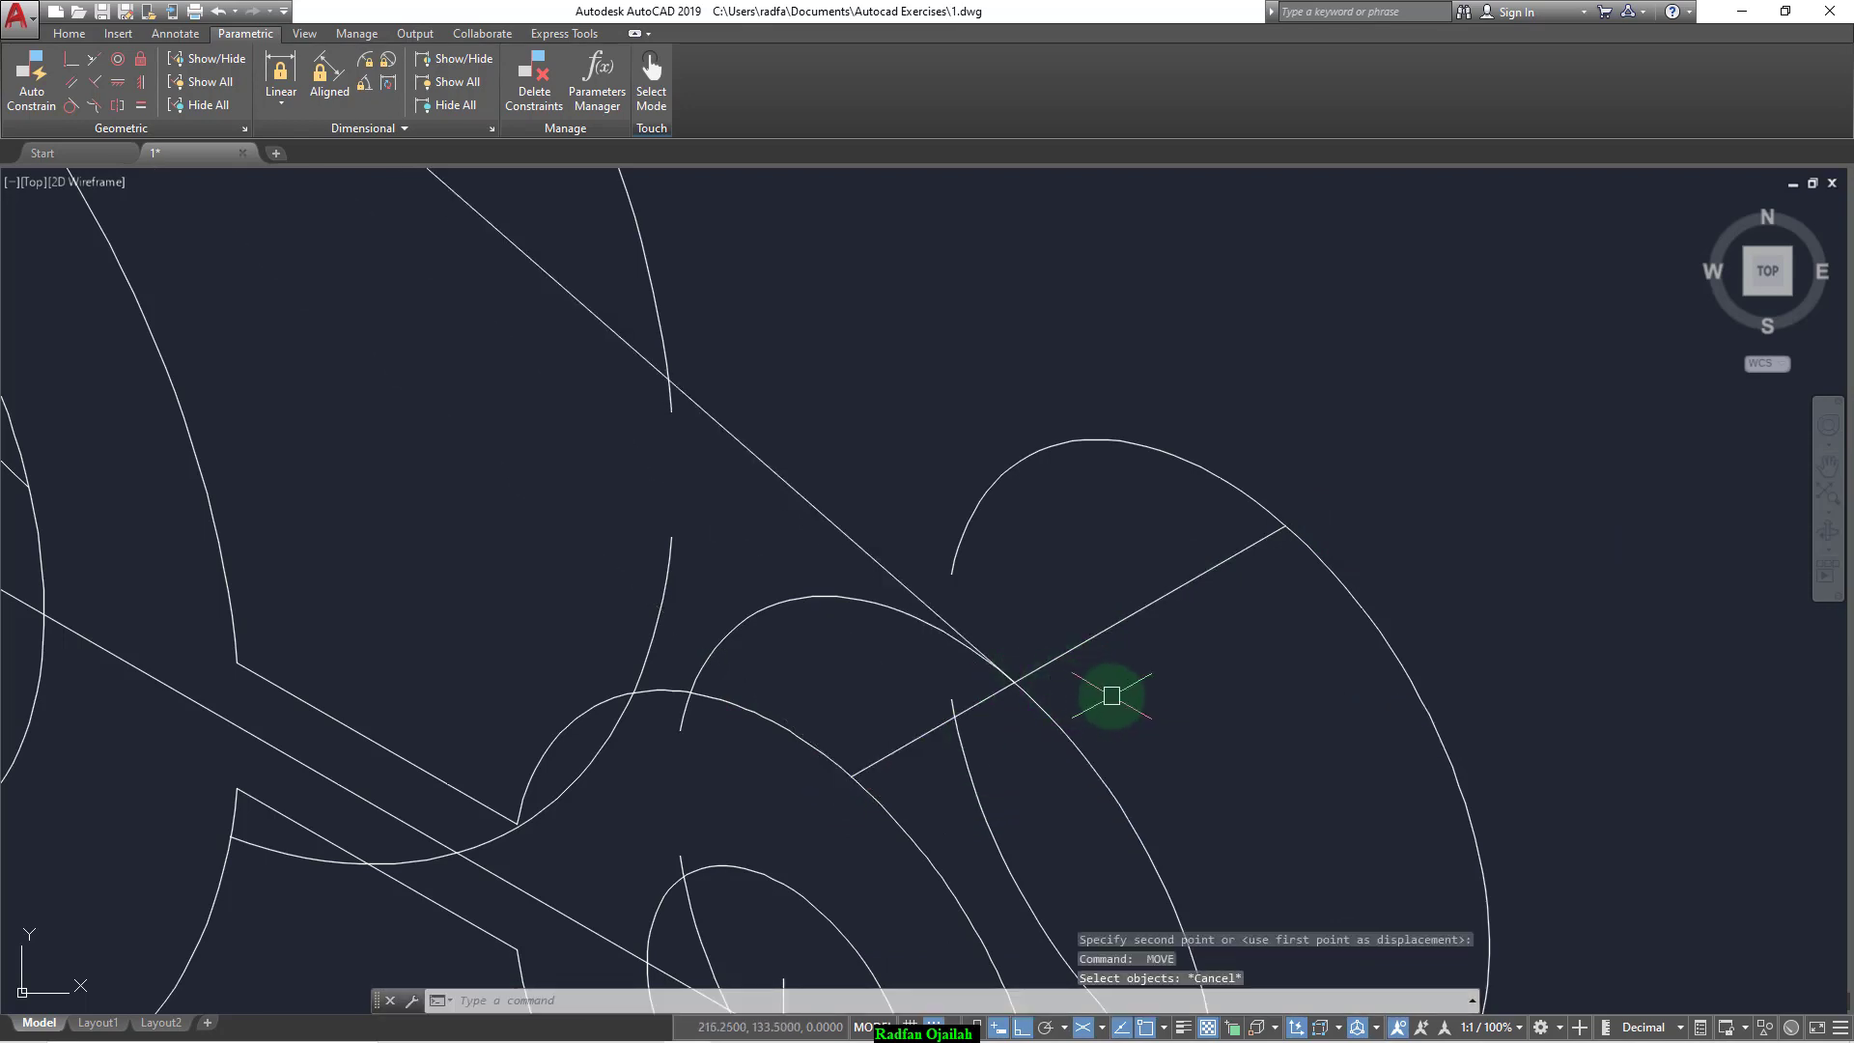
Step: Copy the tangent line 10 units rearward along the boss axis to form the web's rear edge
type("co")
key("Return")
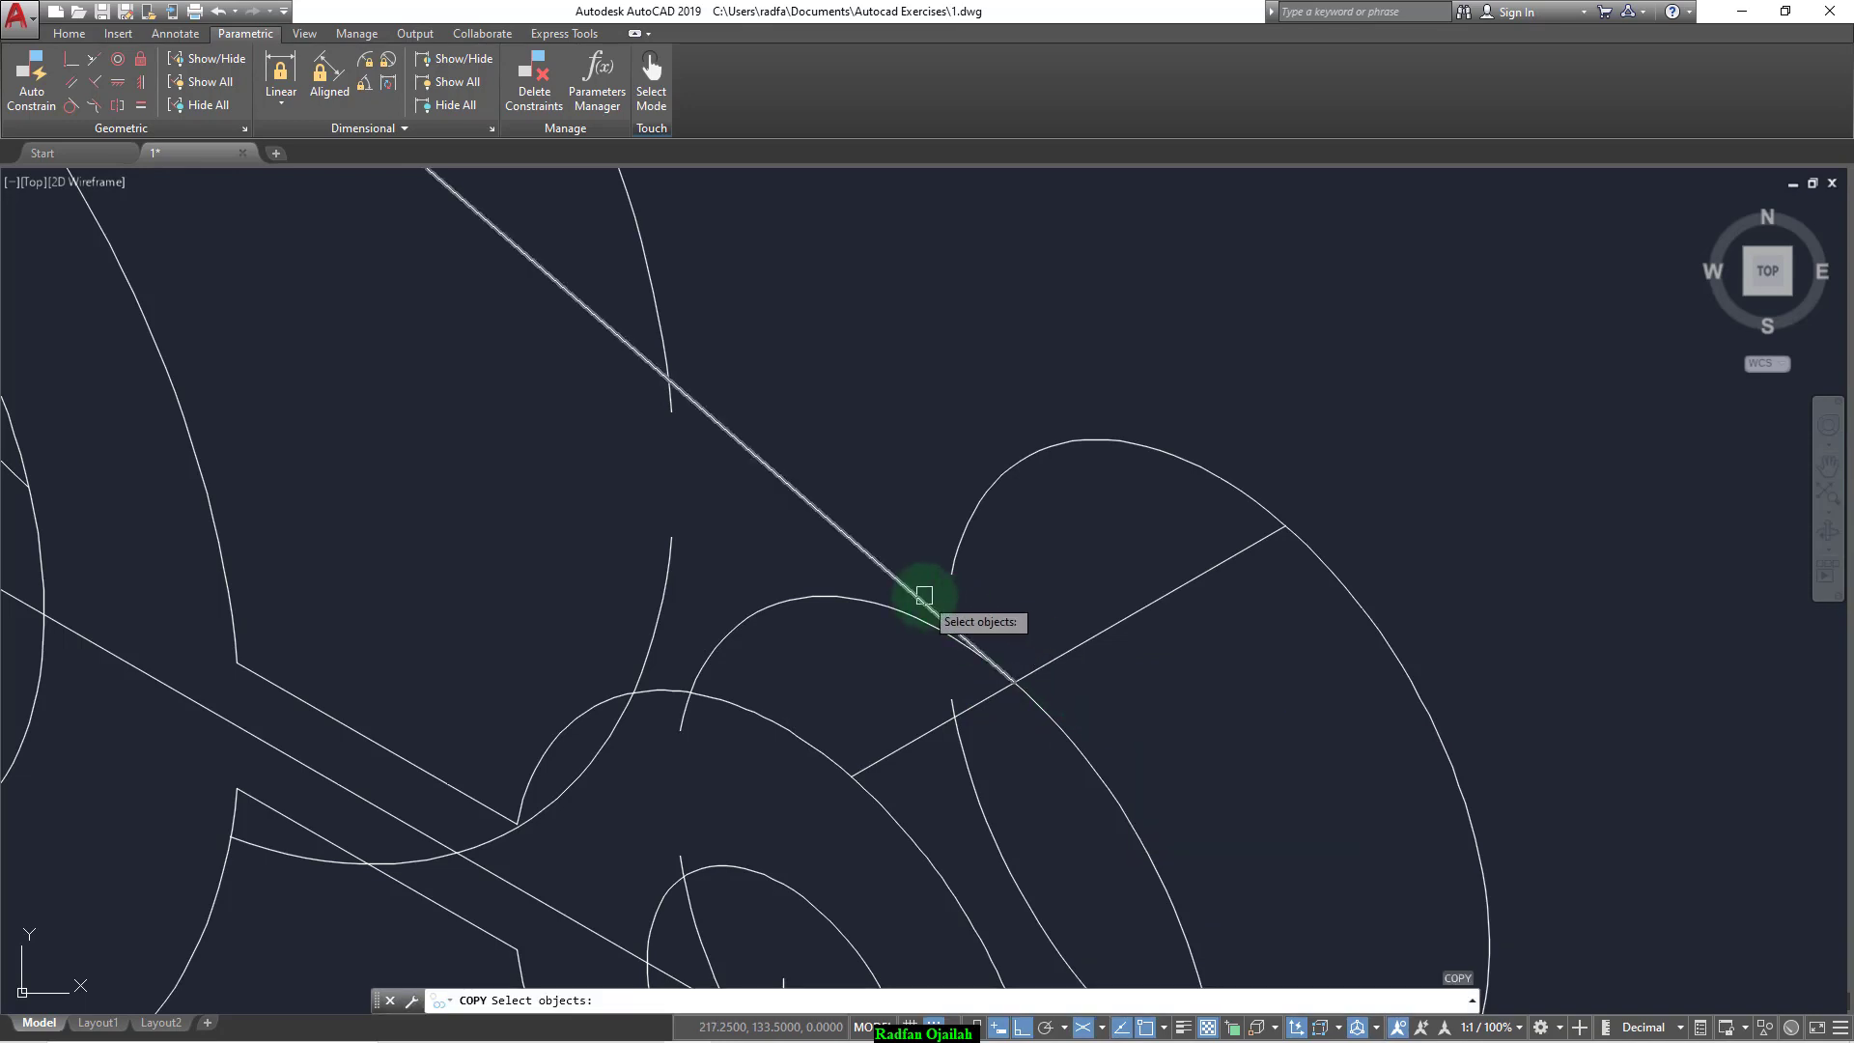
left_click(953, 614)
key("Return")
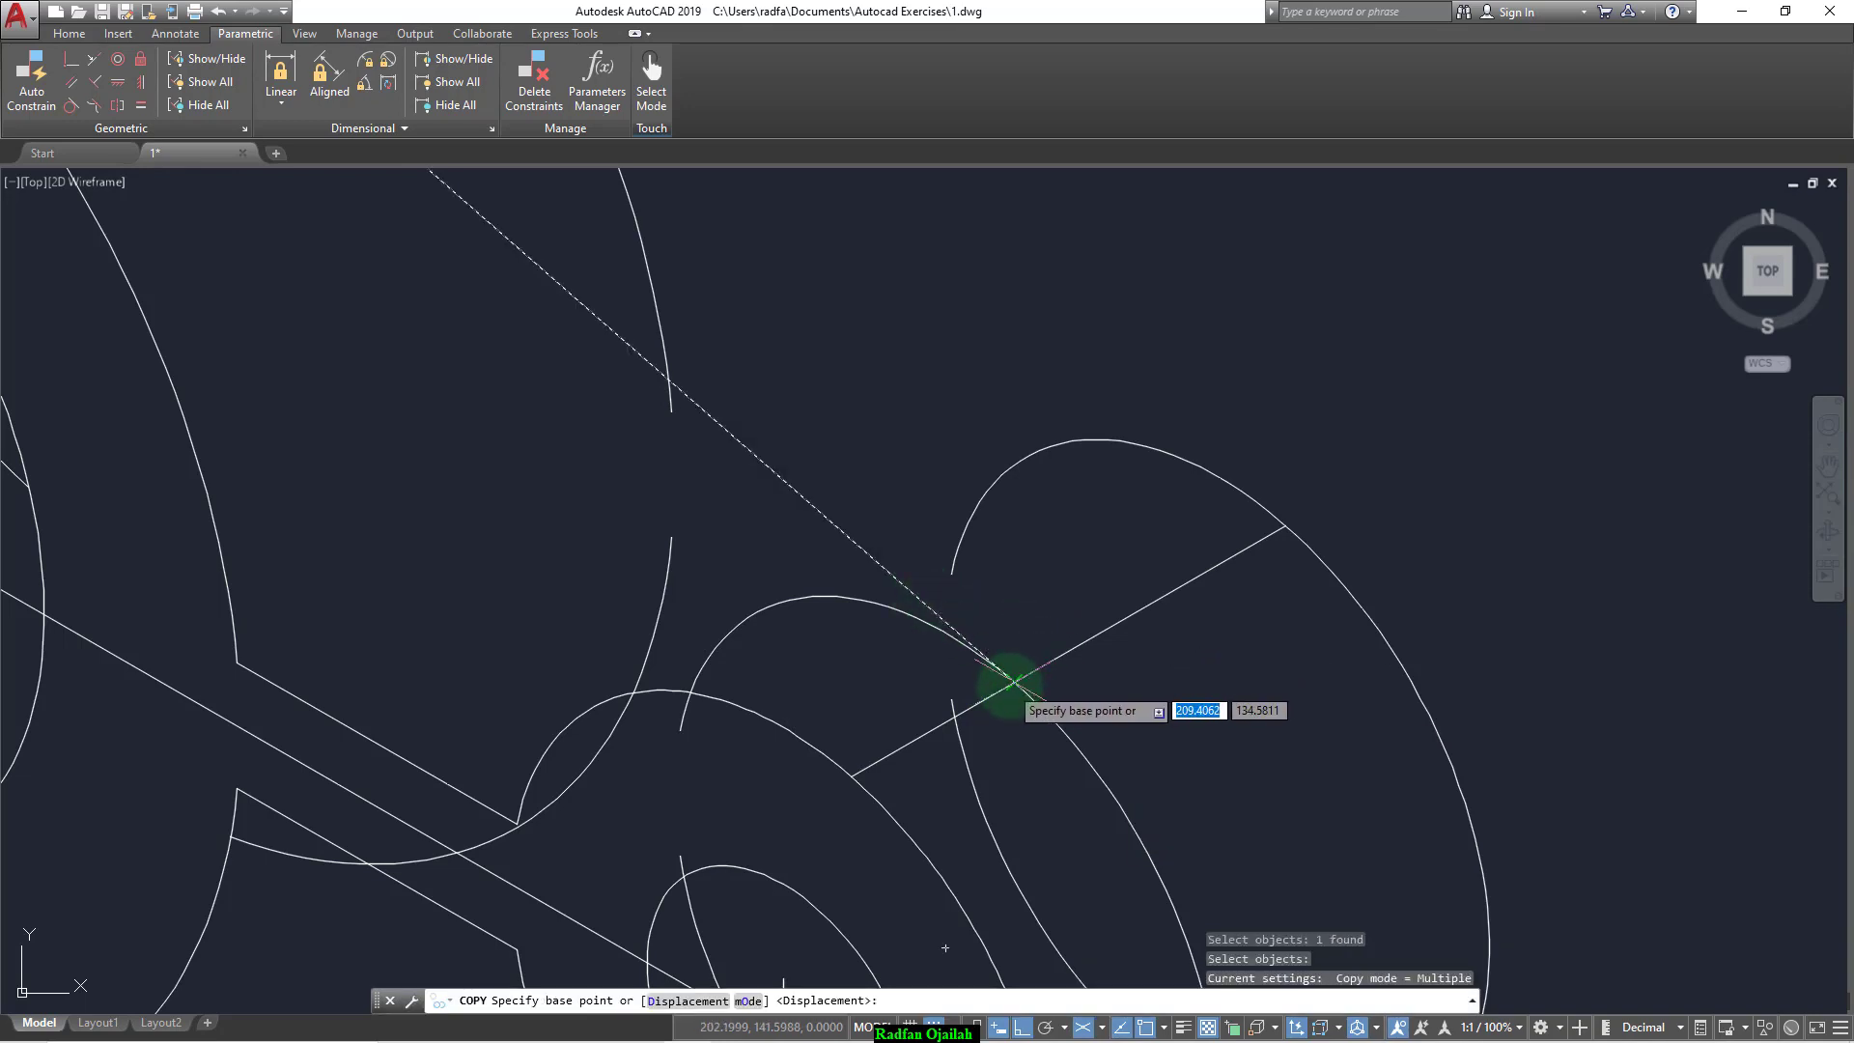
left_click(1020, 677)
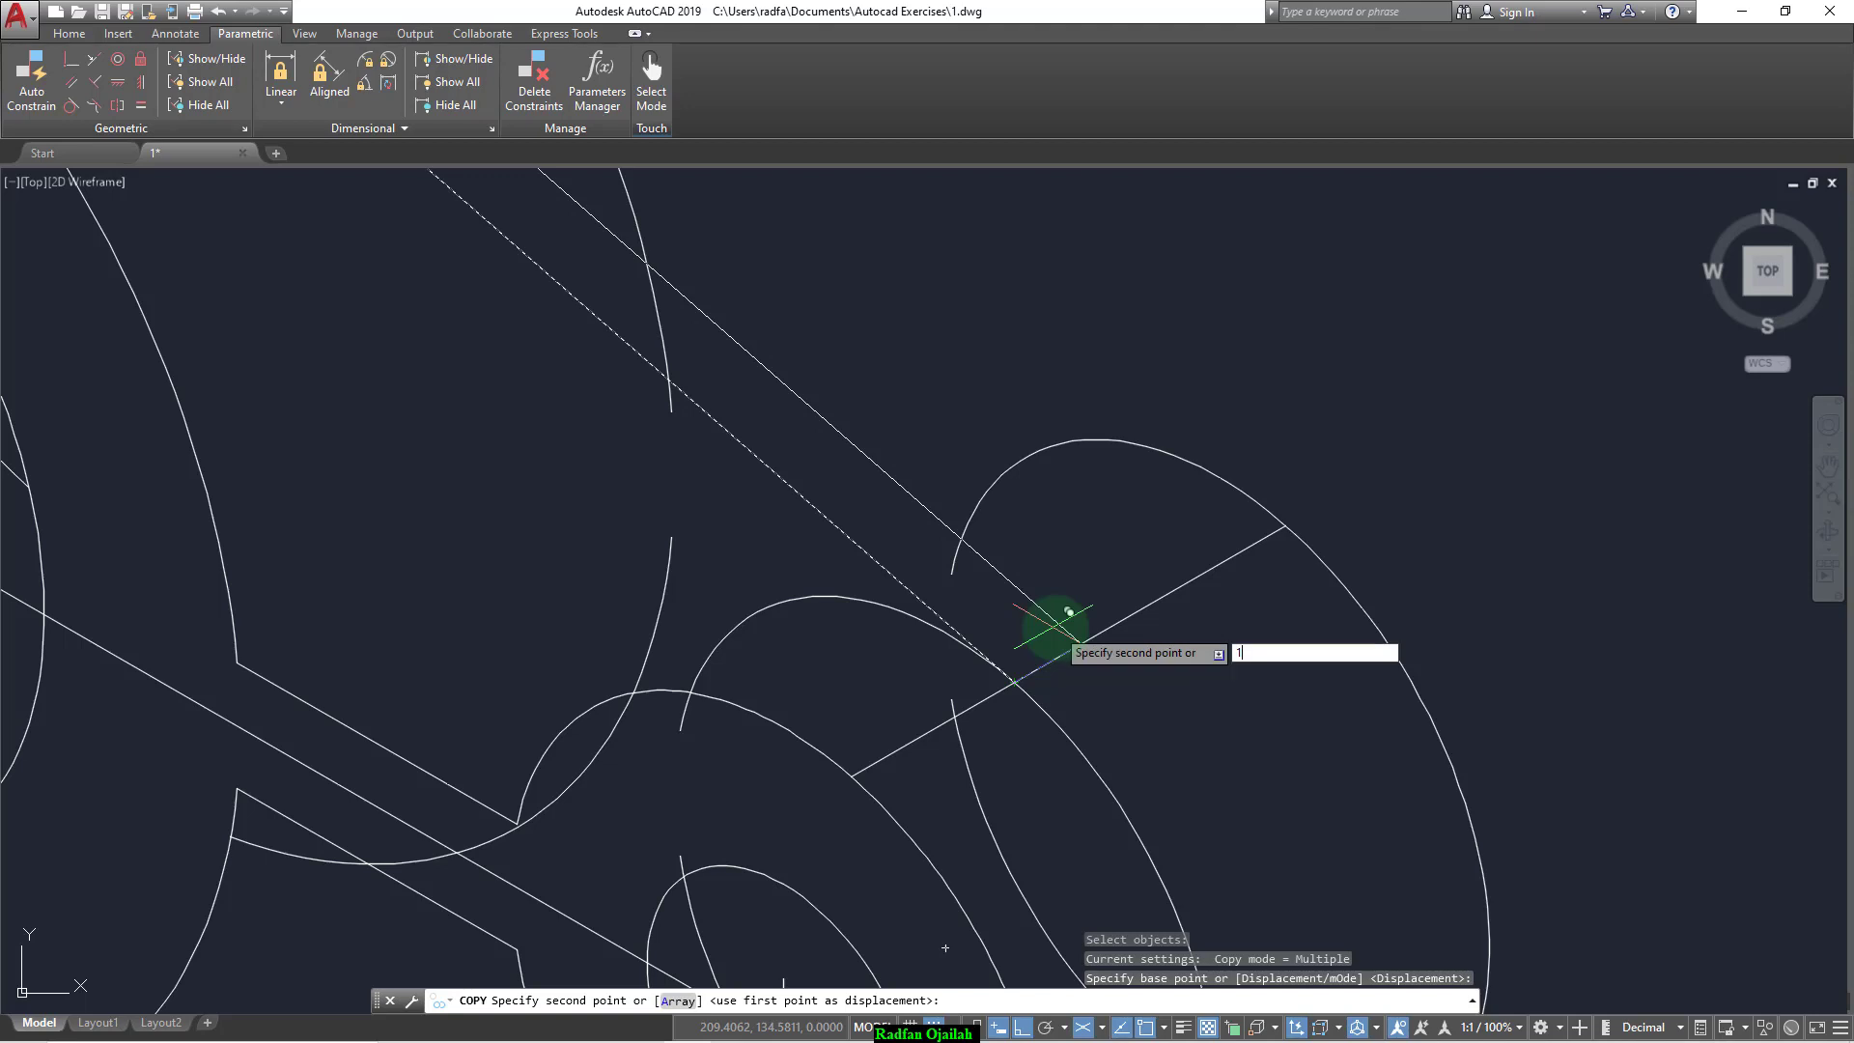
type("10")
key("Return")
key("Escape")
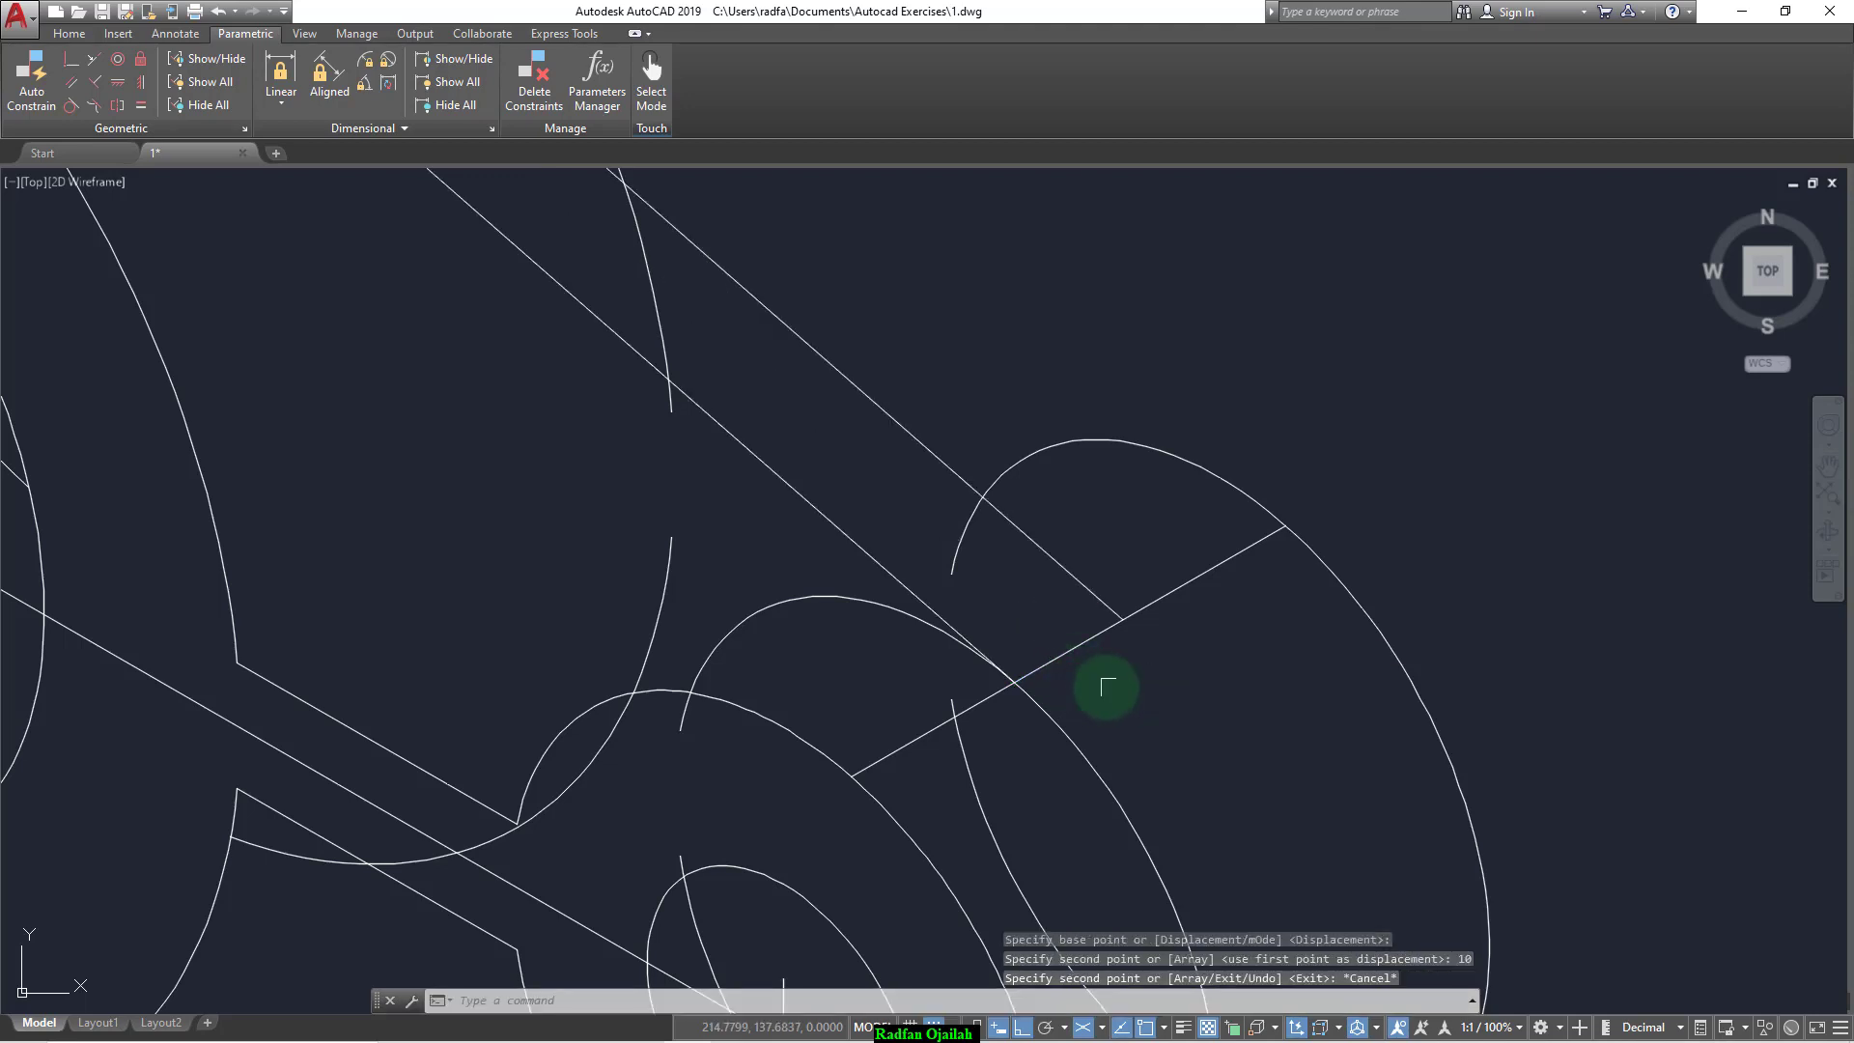
Step: Trim the axis line outside the two parallel tangent lines, keeping only the short segment between them
type("tr")
key("Return")
left_click(902, 586)
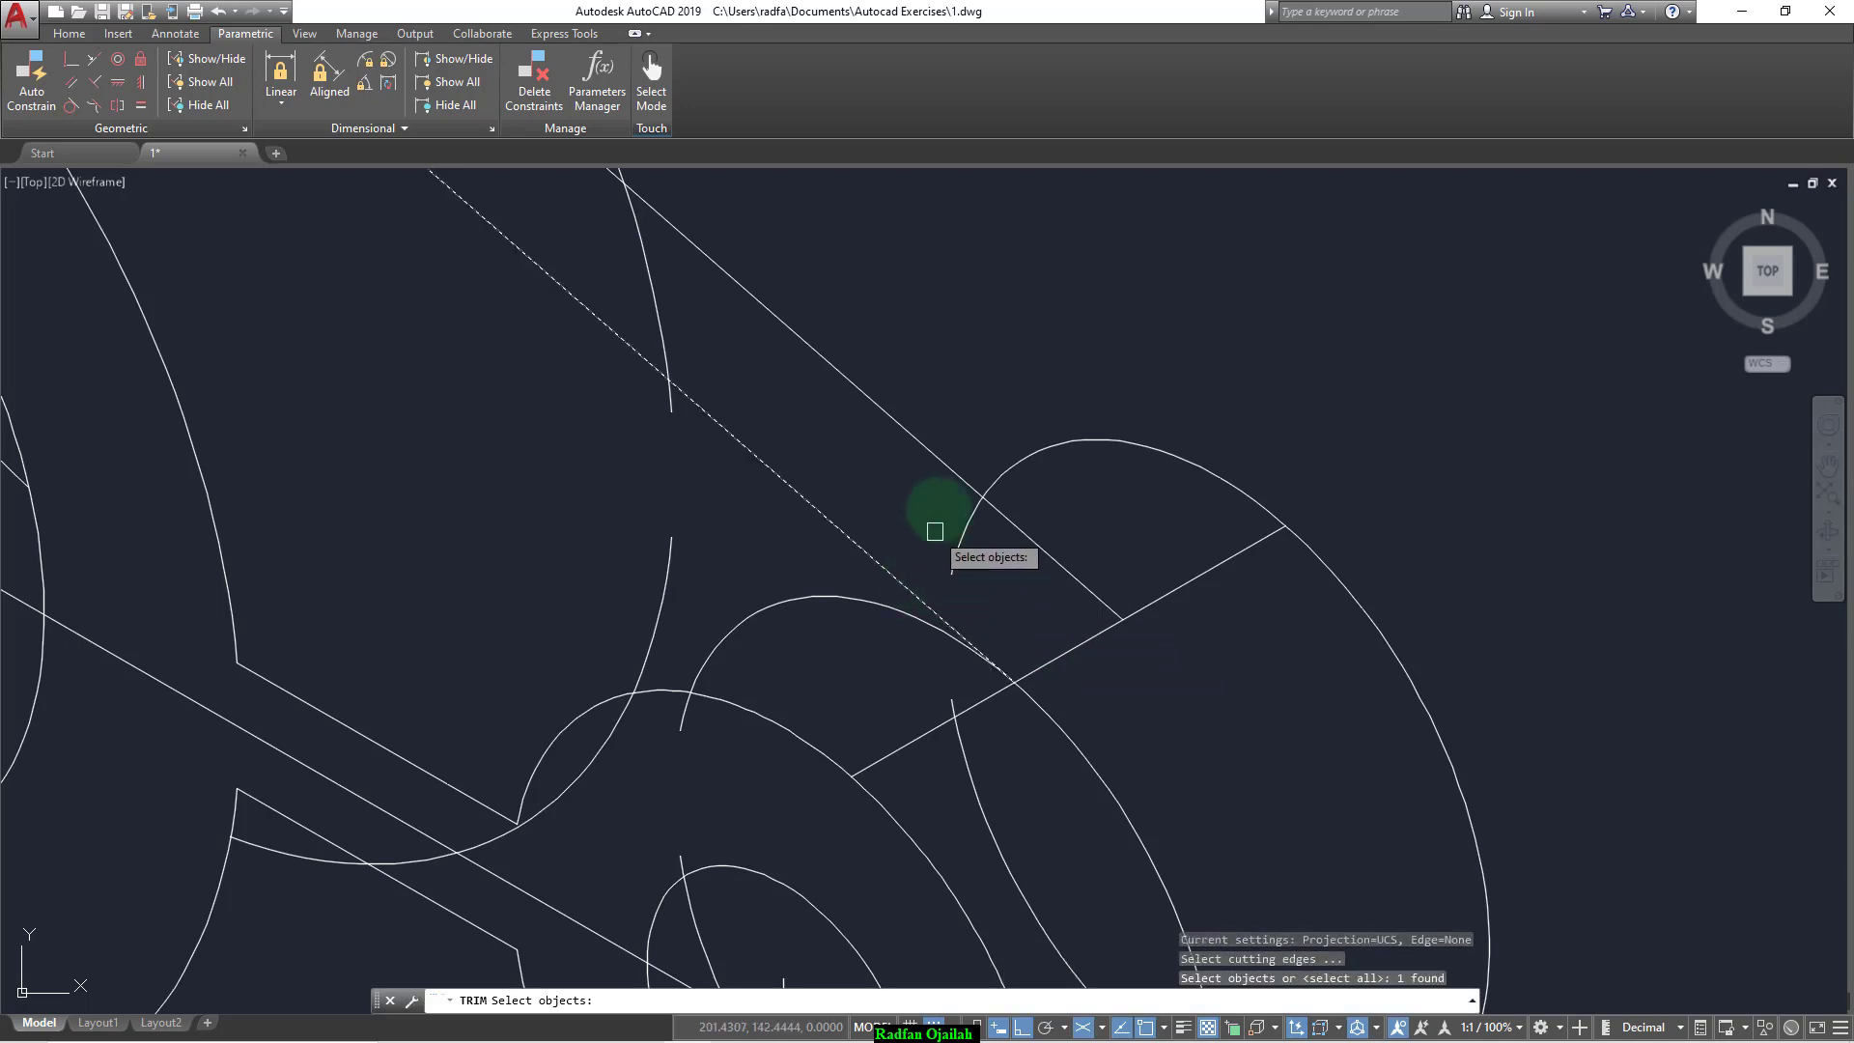
left_click(946, 458)
left_click(929, 507)
key("Return")
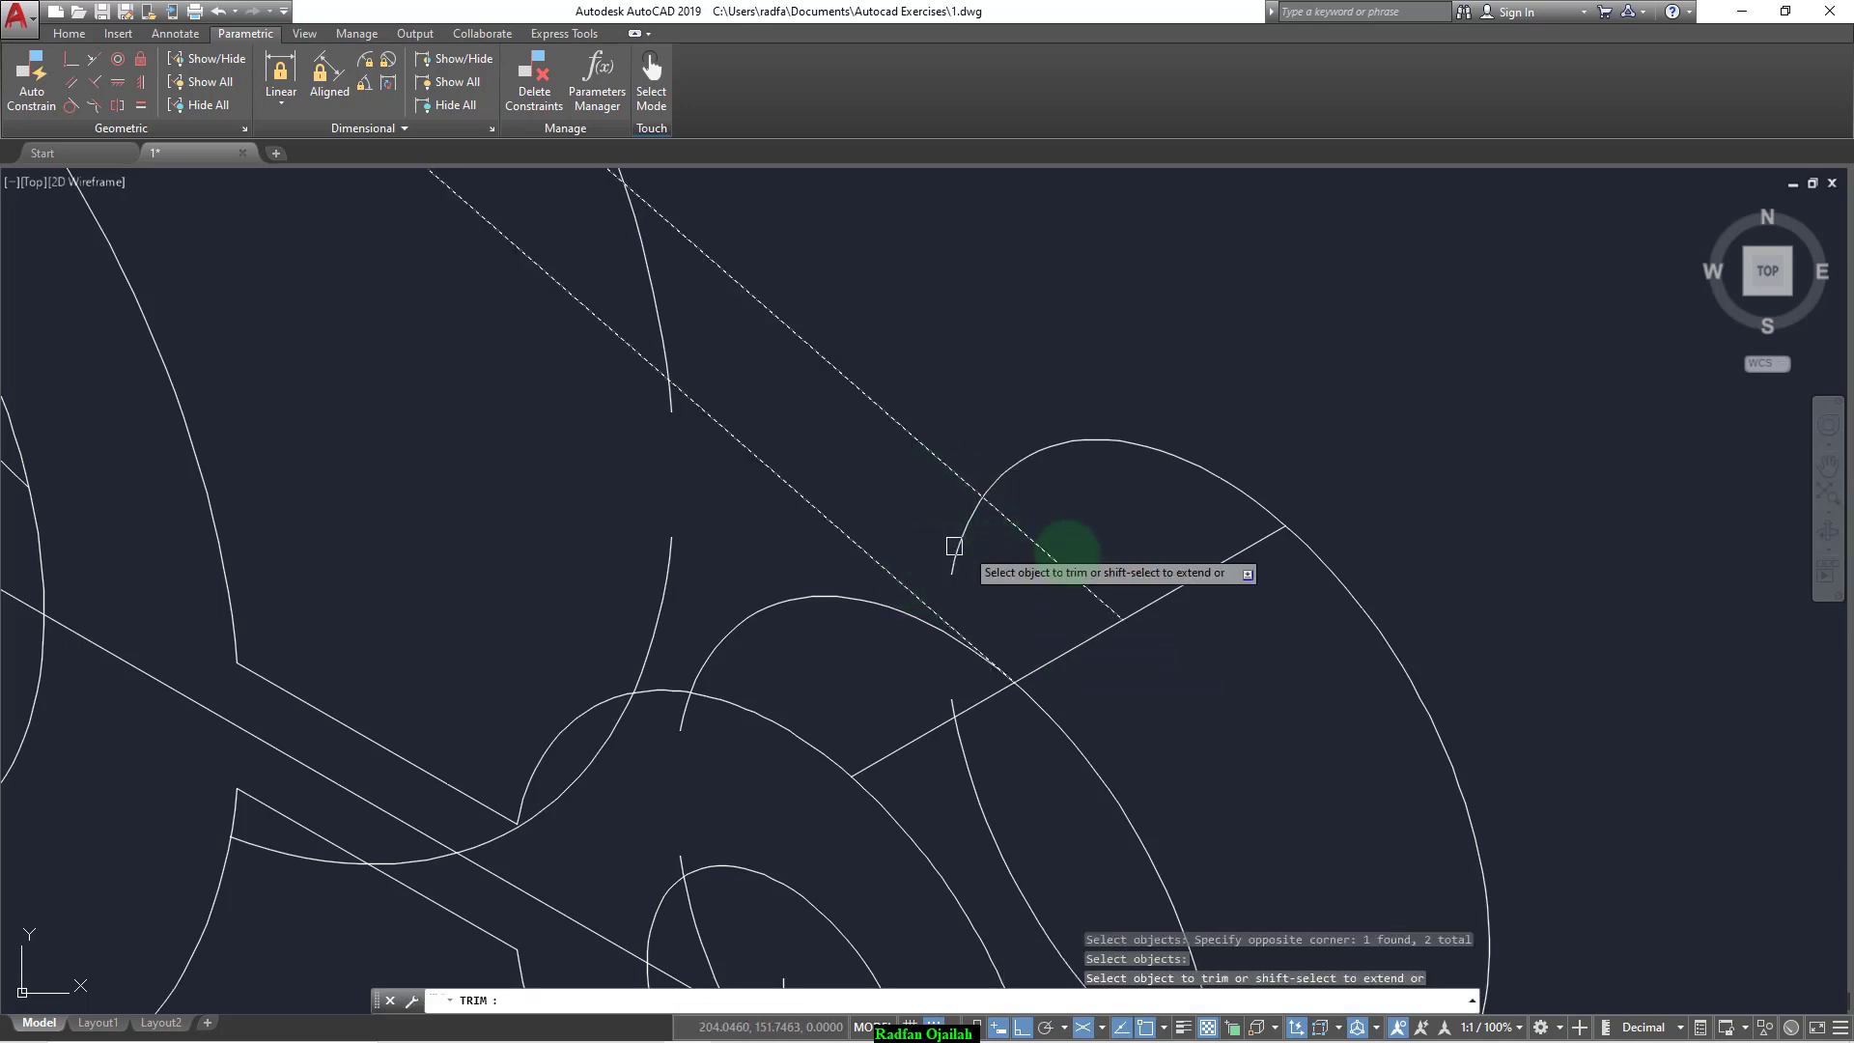
left_click(1192, 598)
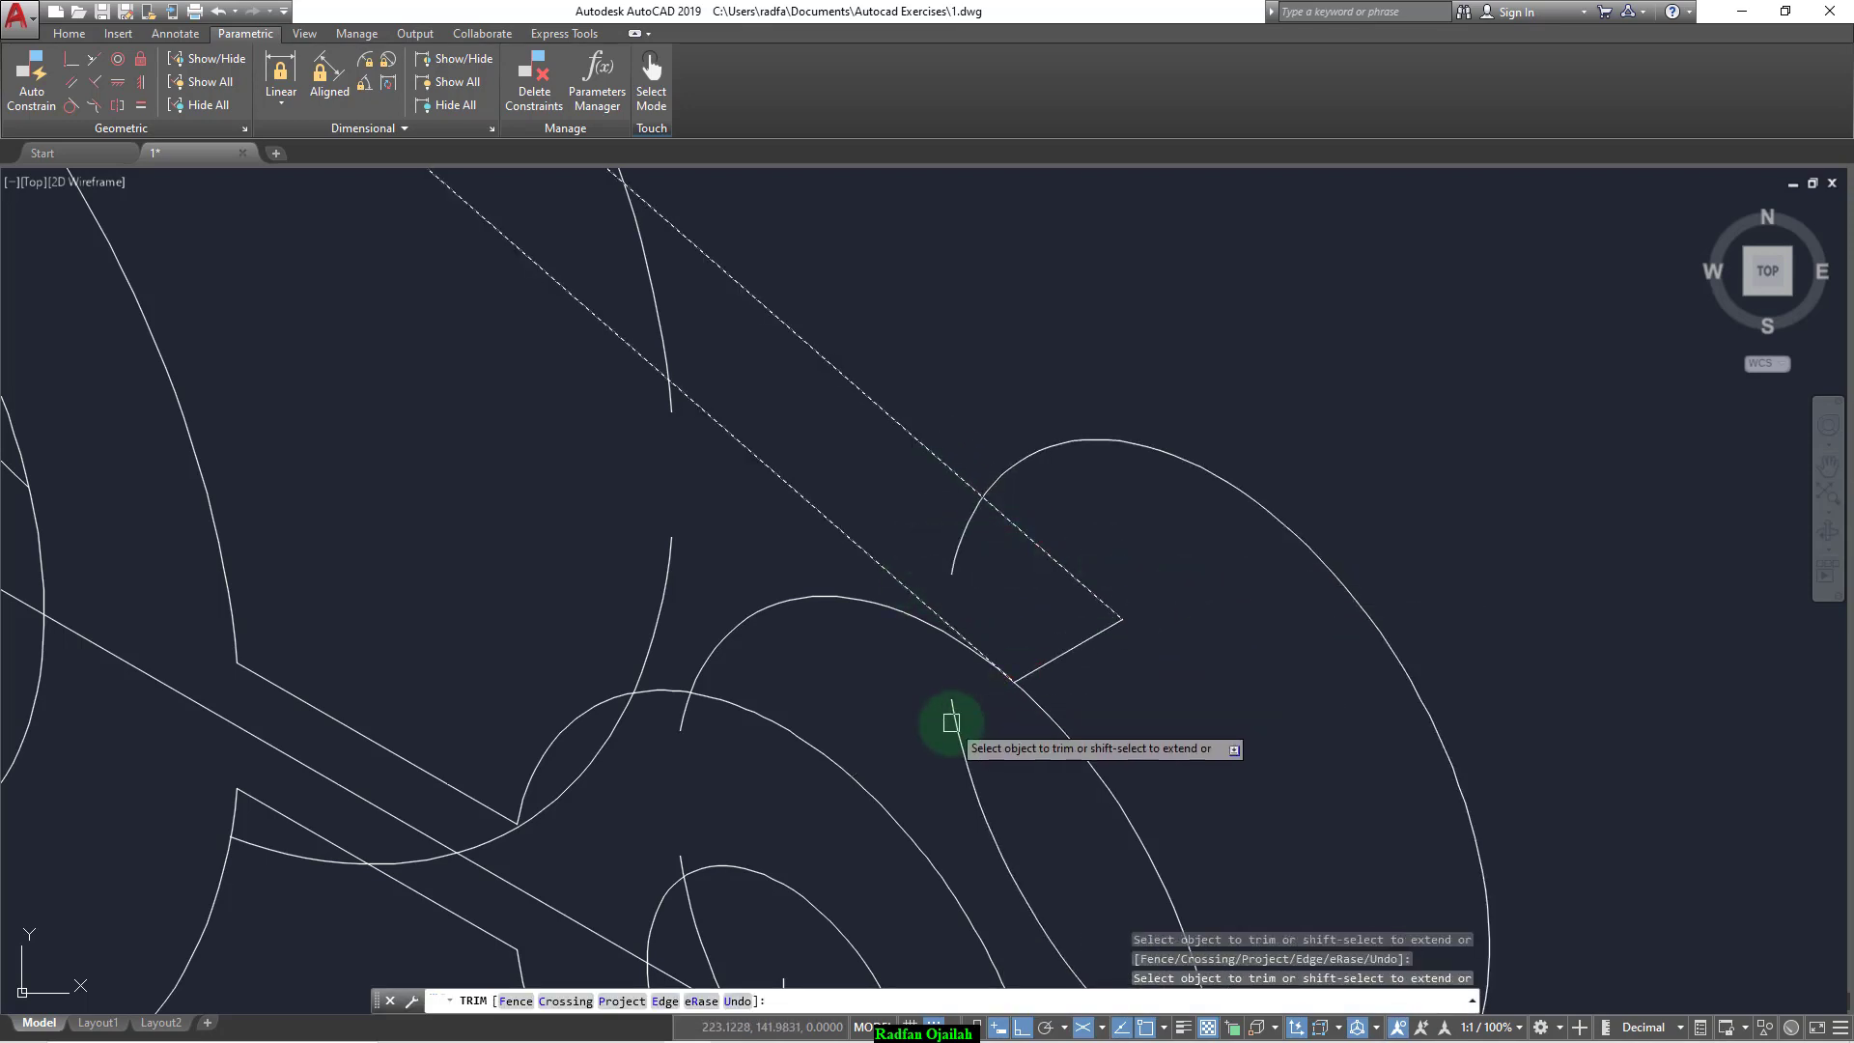
scroll(968, 725, "down", 4)
key("Escape")
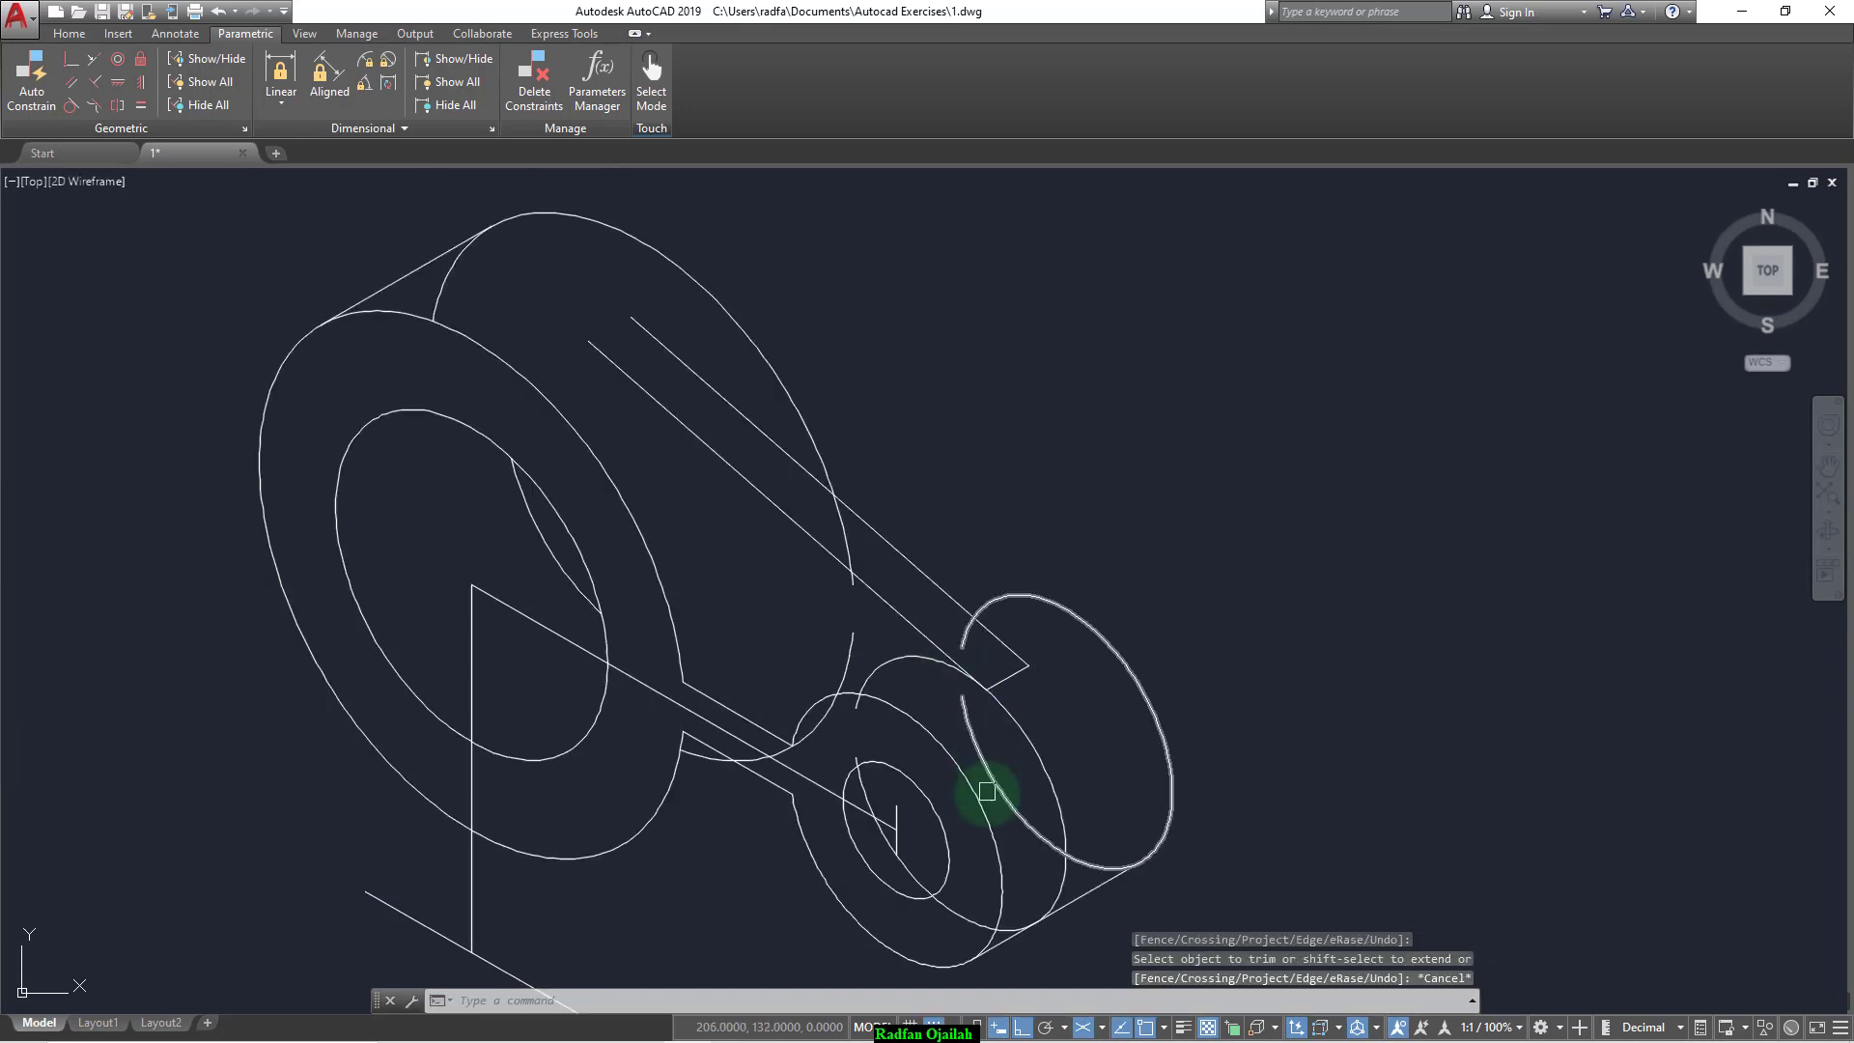
Step: Trim the hidden parts of both bosses' rear arcs and delete the leftover lower piece of the large boss's rear arc
key("Return")
key("Return")
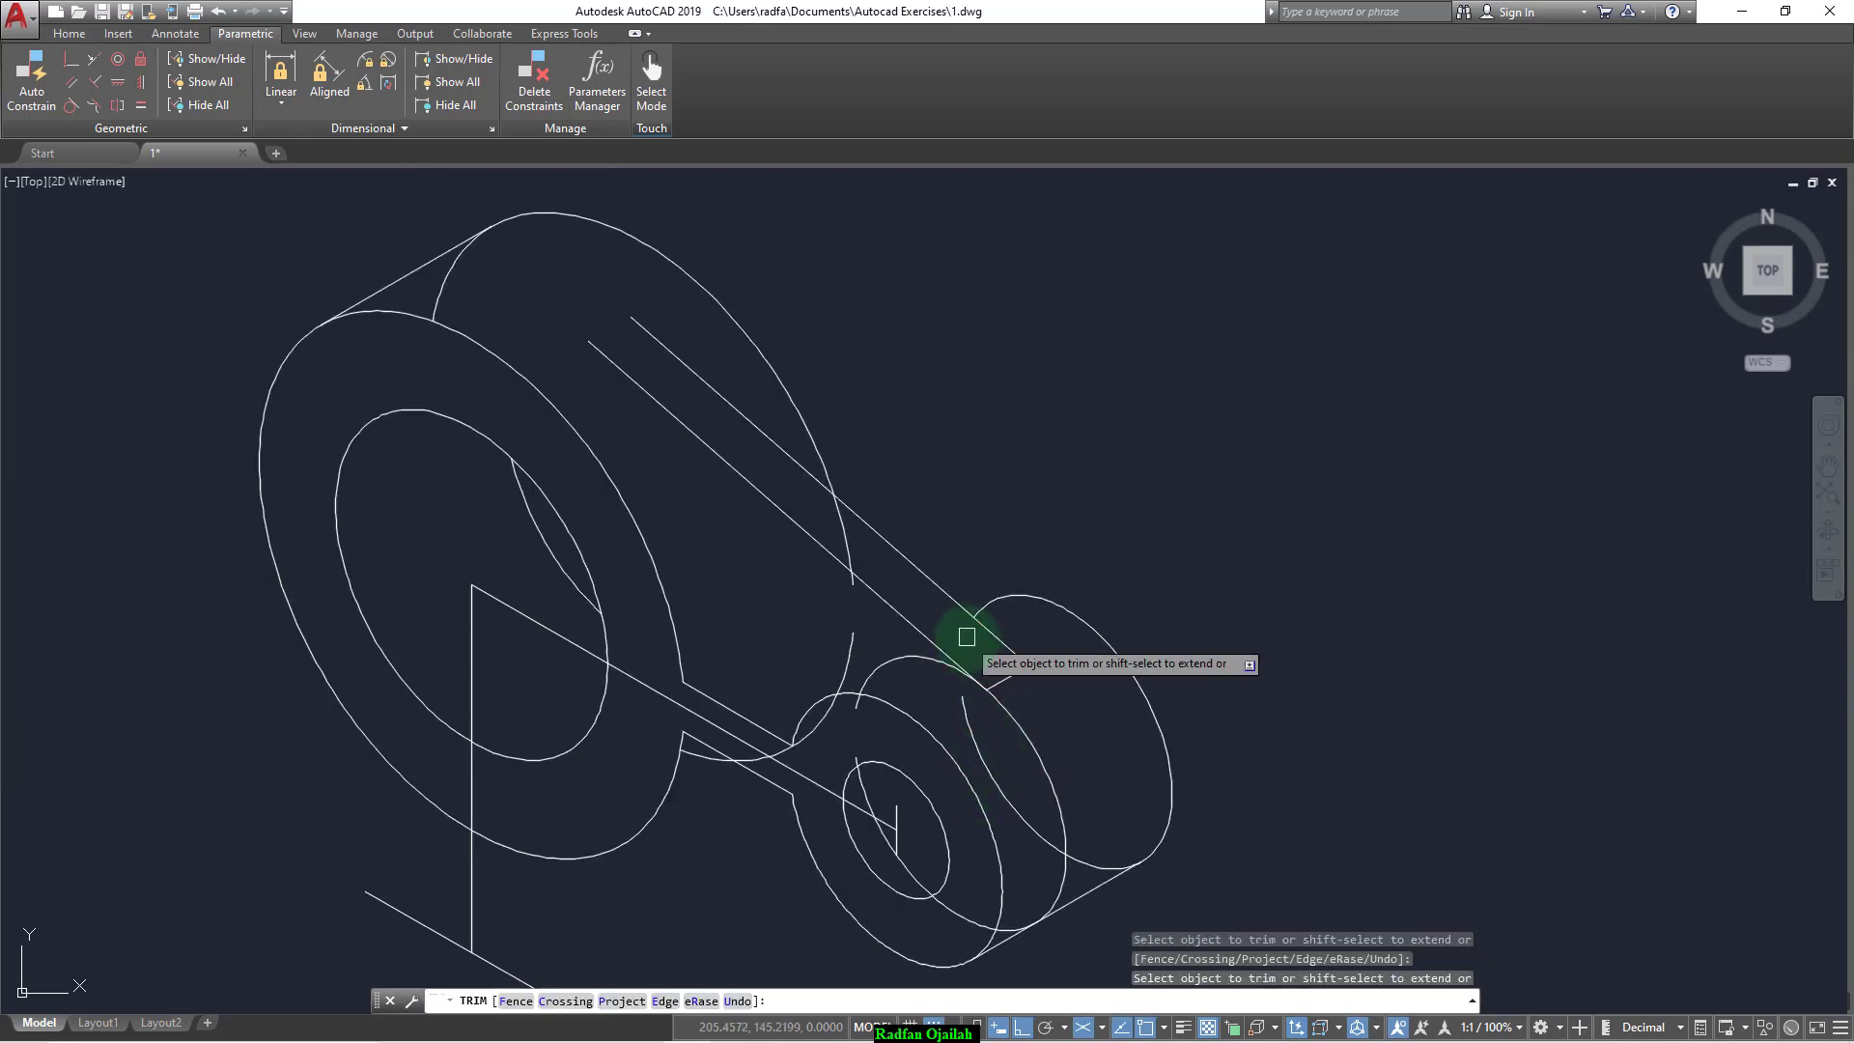
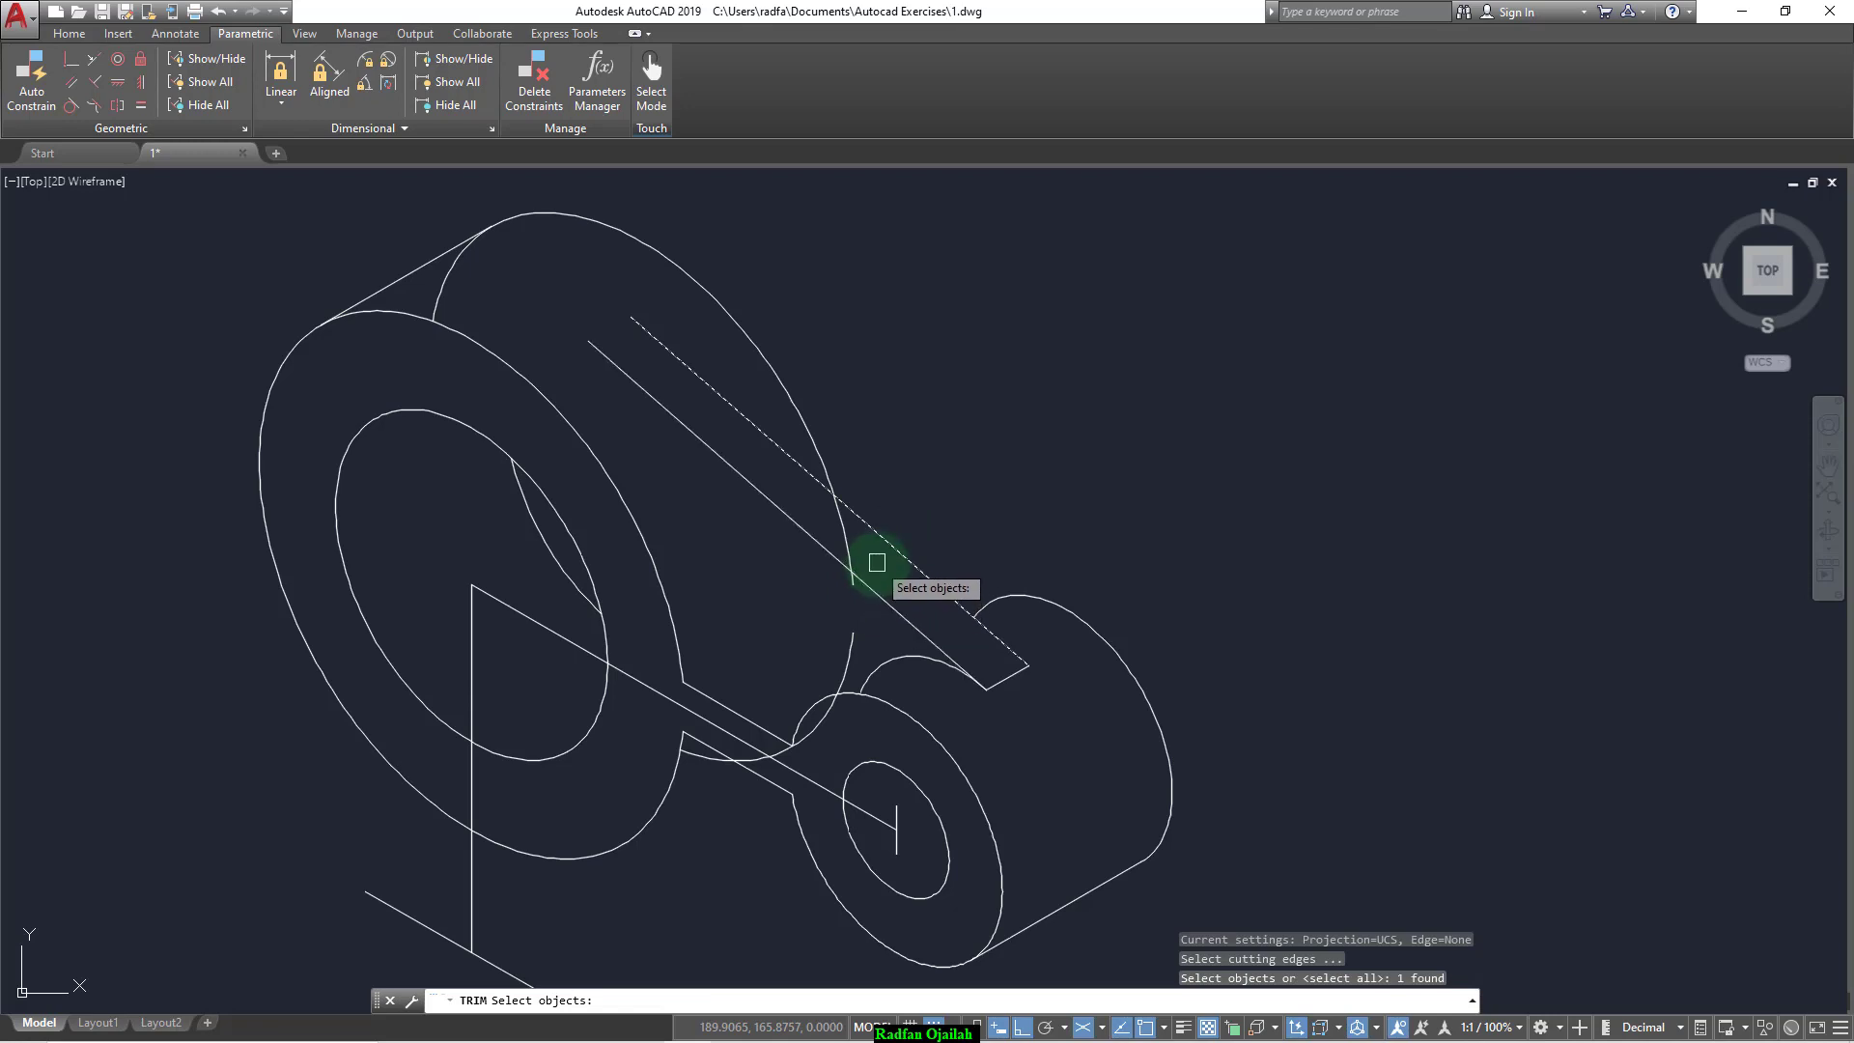
key("Escape")
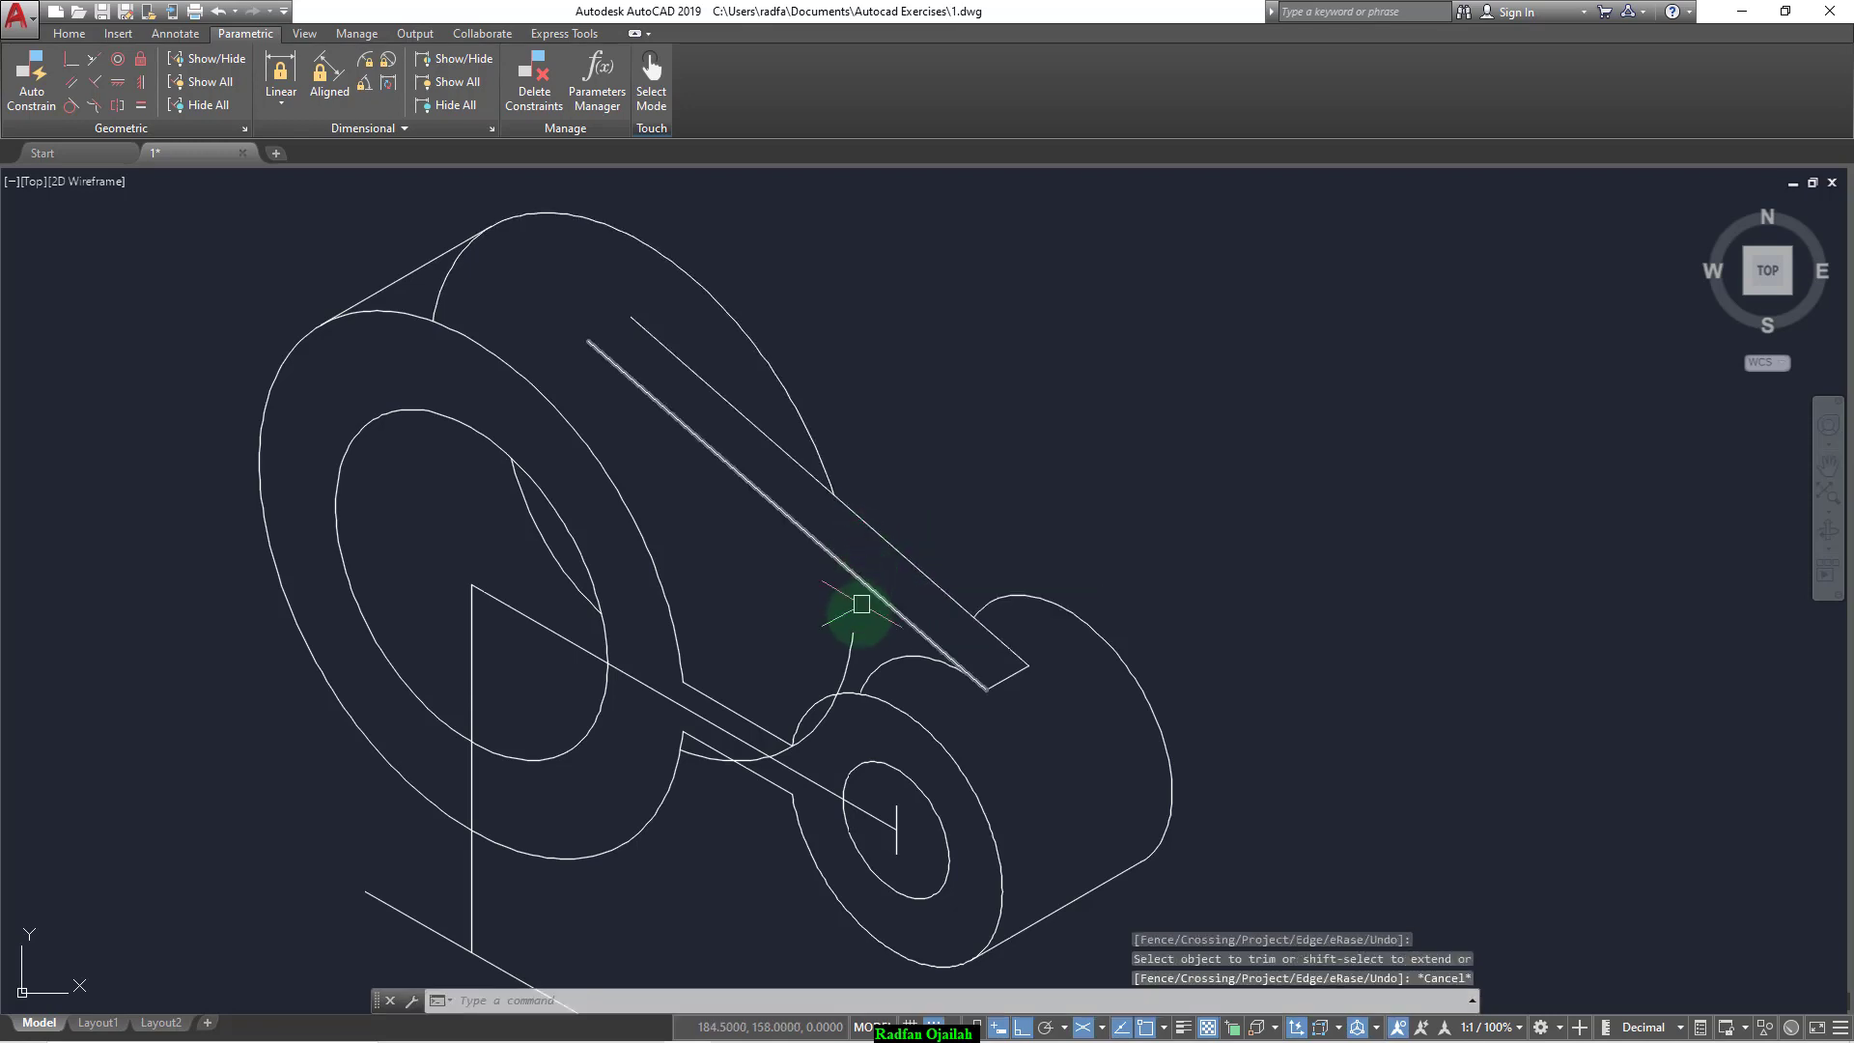
key("Escape")
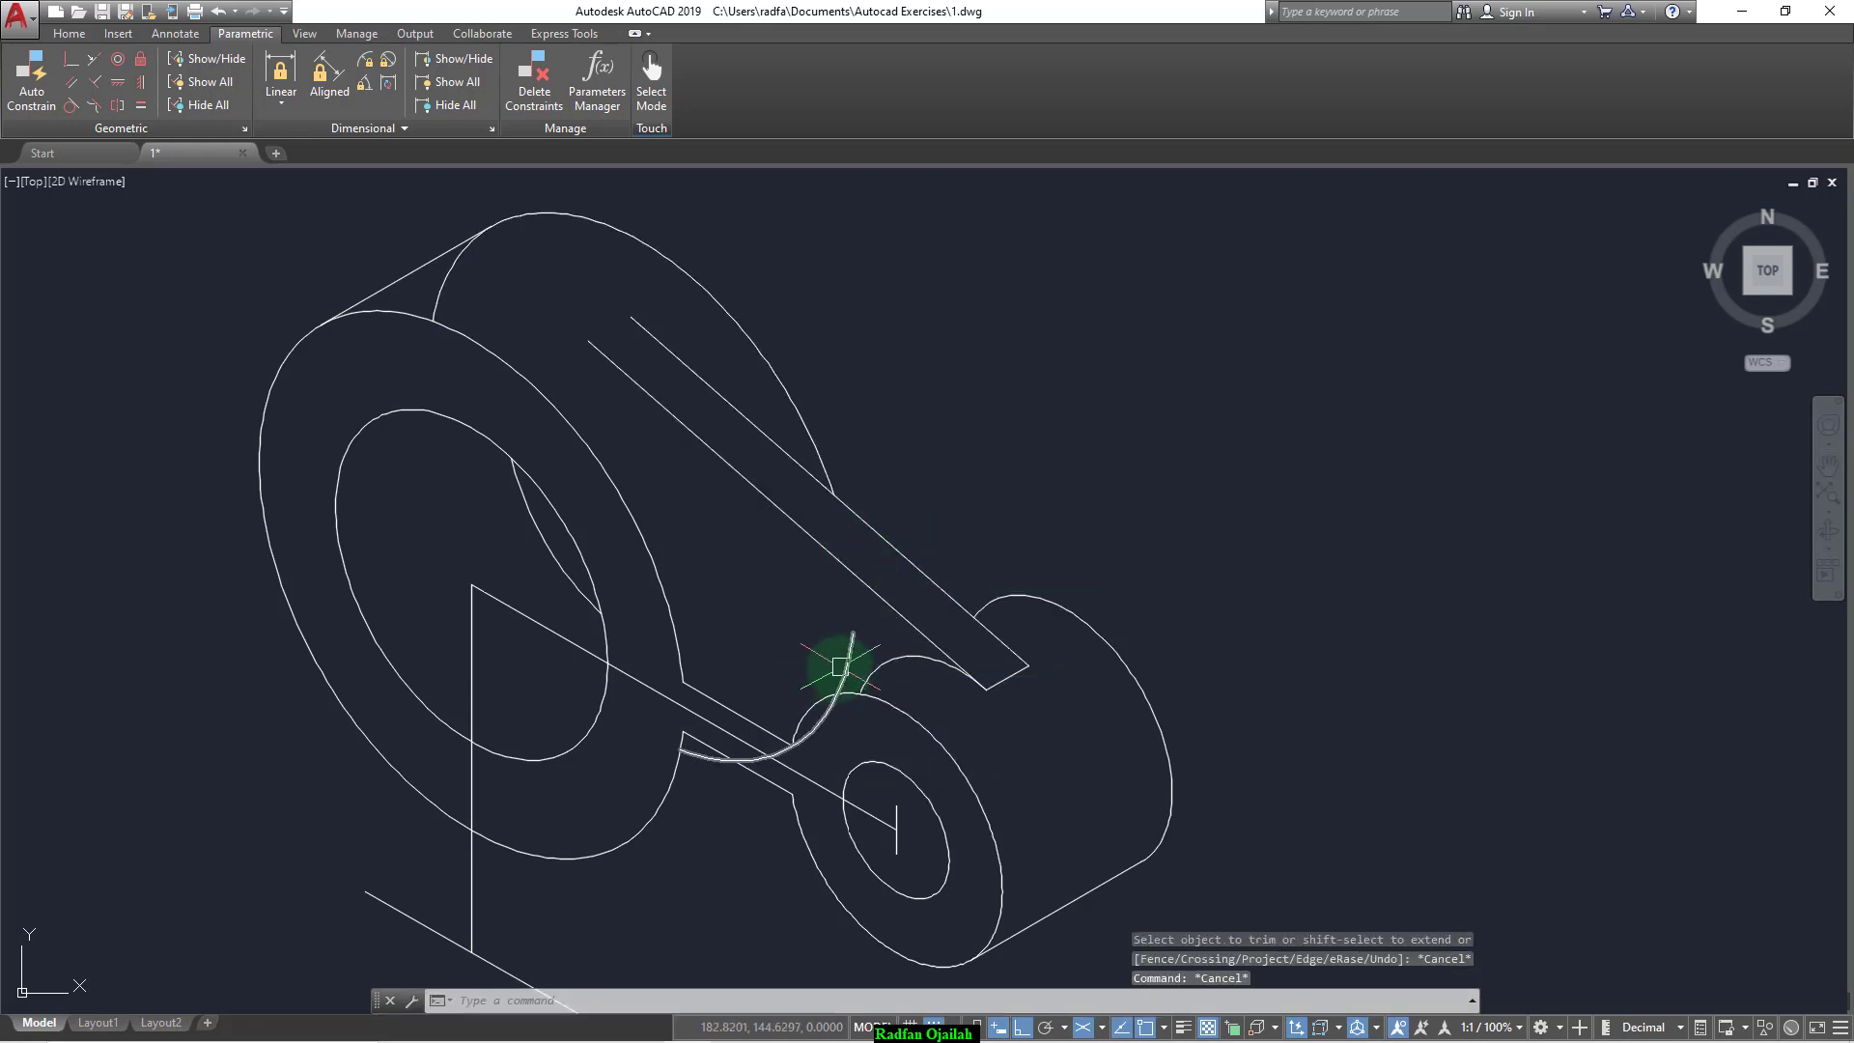
left_click(828, 662)
key("Delete")
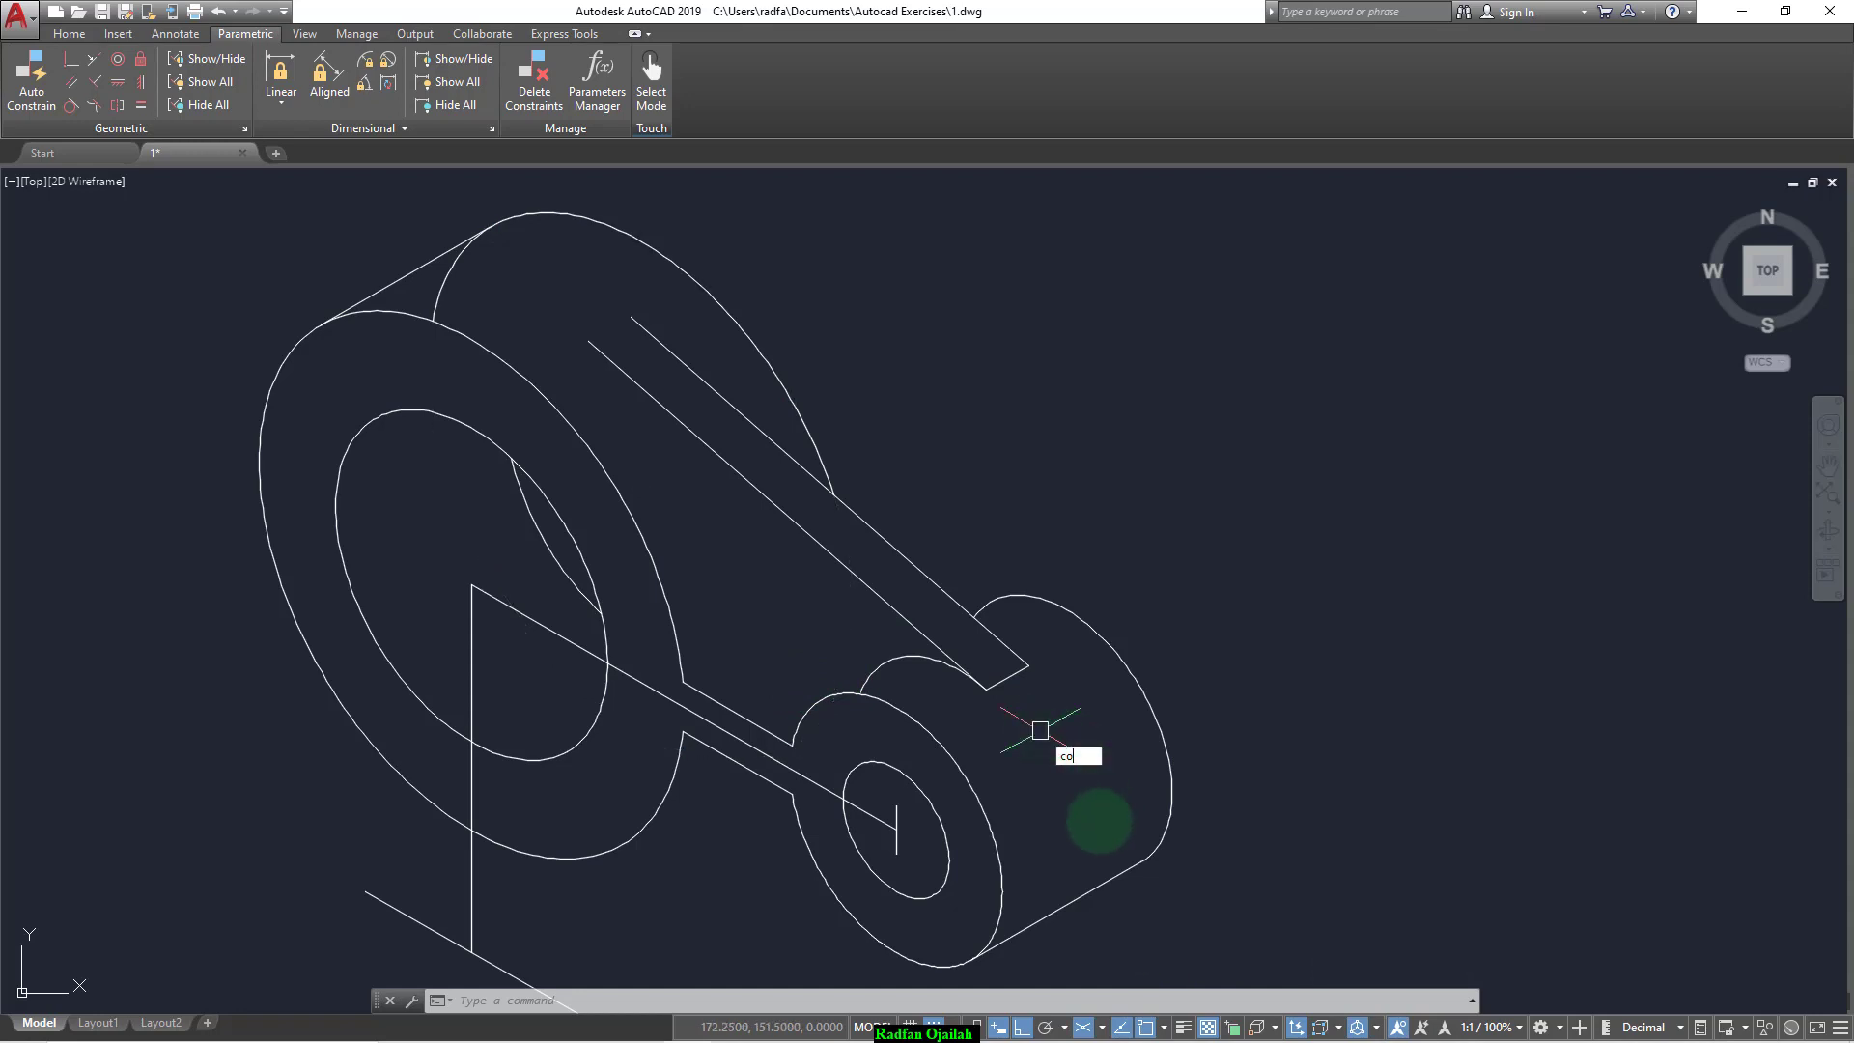
Step: Copy the small boss's lower outline edge from its front end to the upper tangent point on the front outer isocircle
key("Return")
left_click(1068, 904)
key("Return")
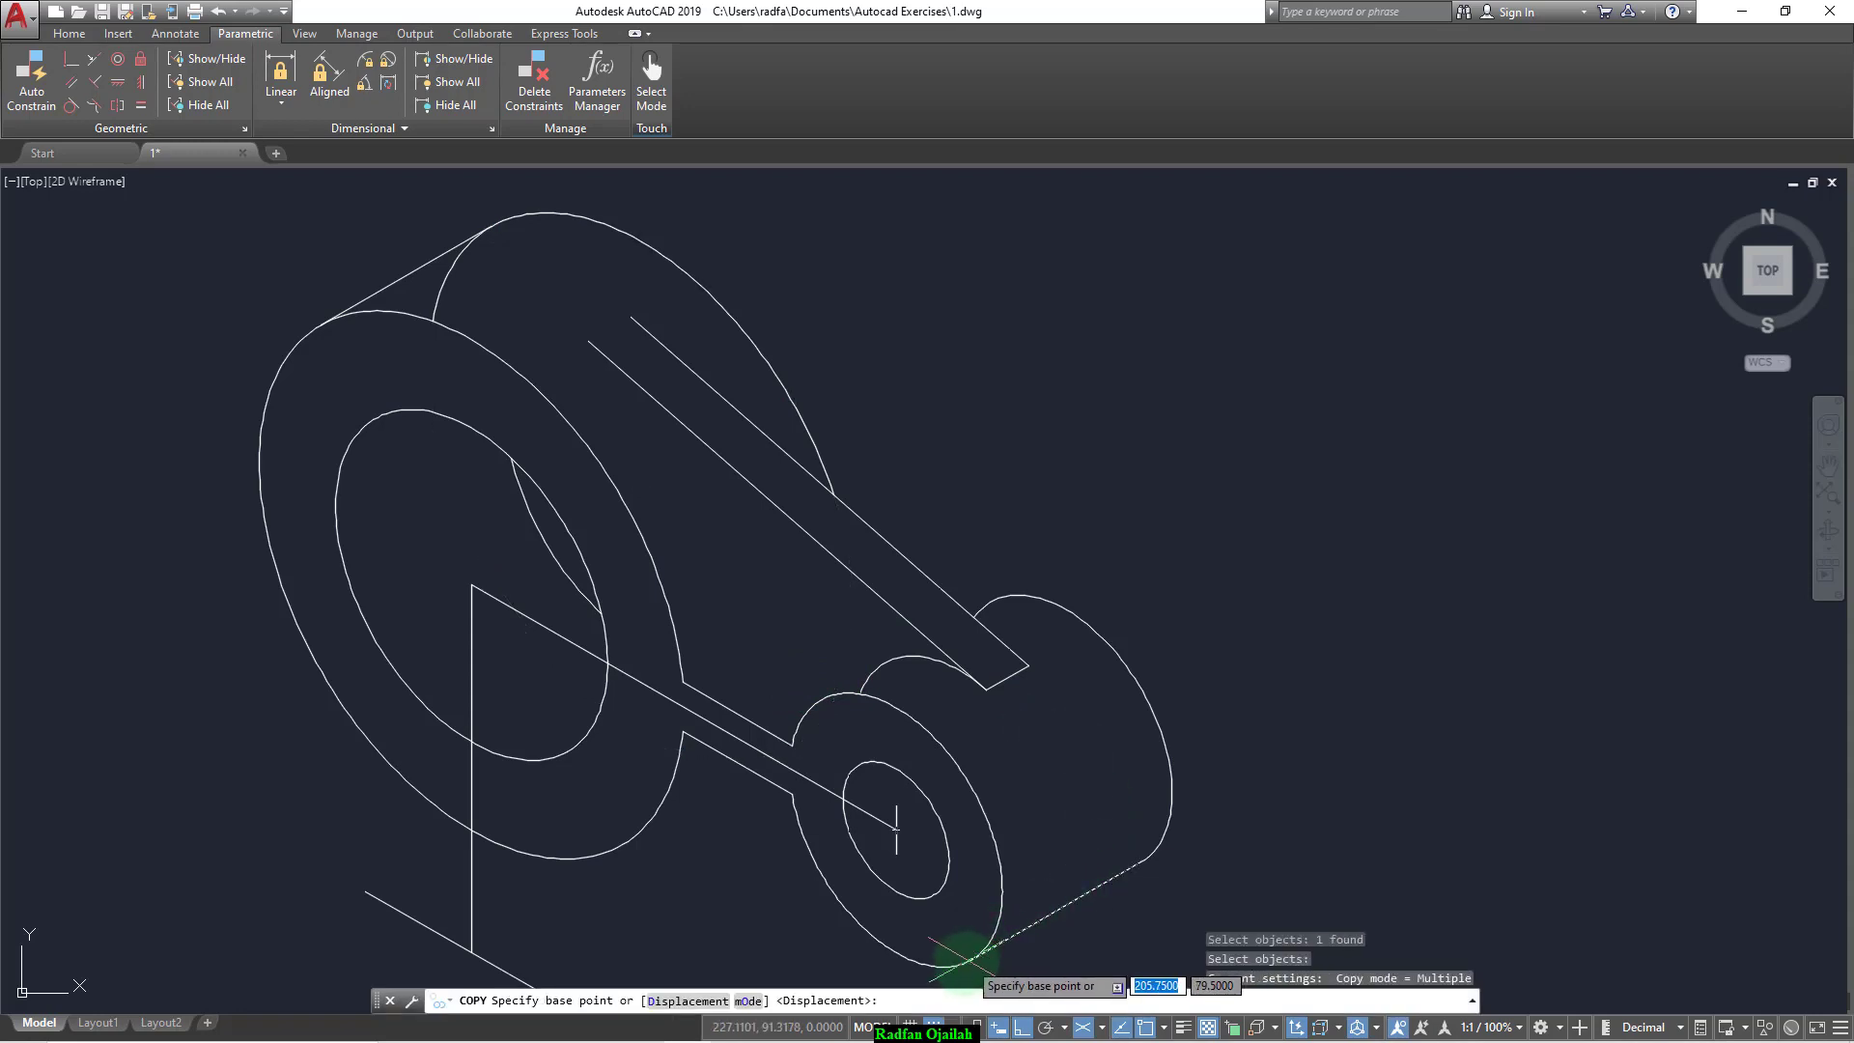
left_click(966, 961)
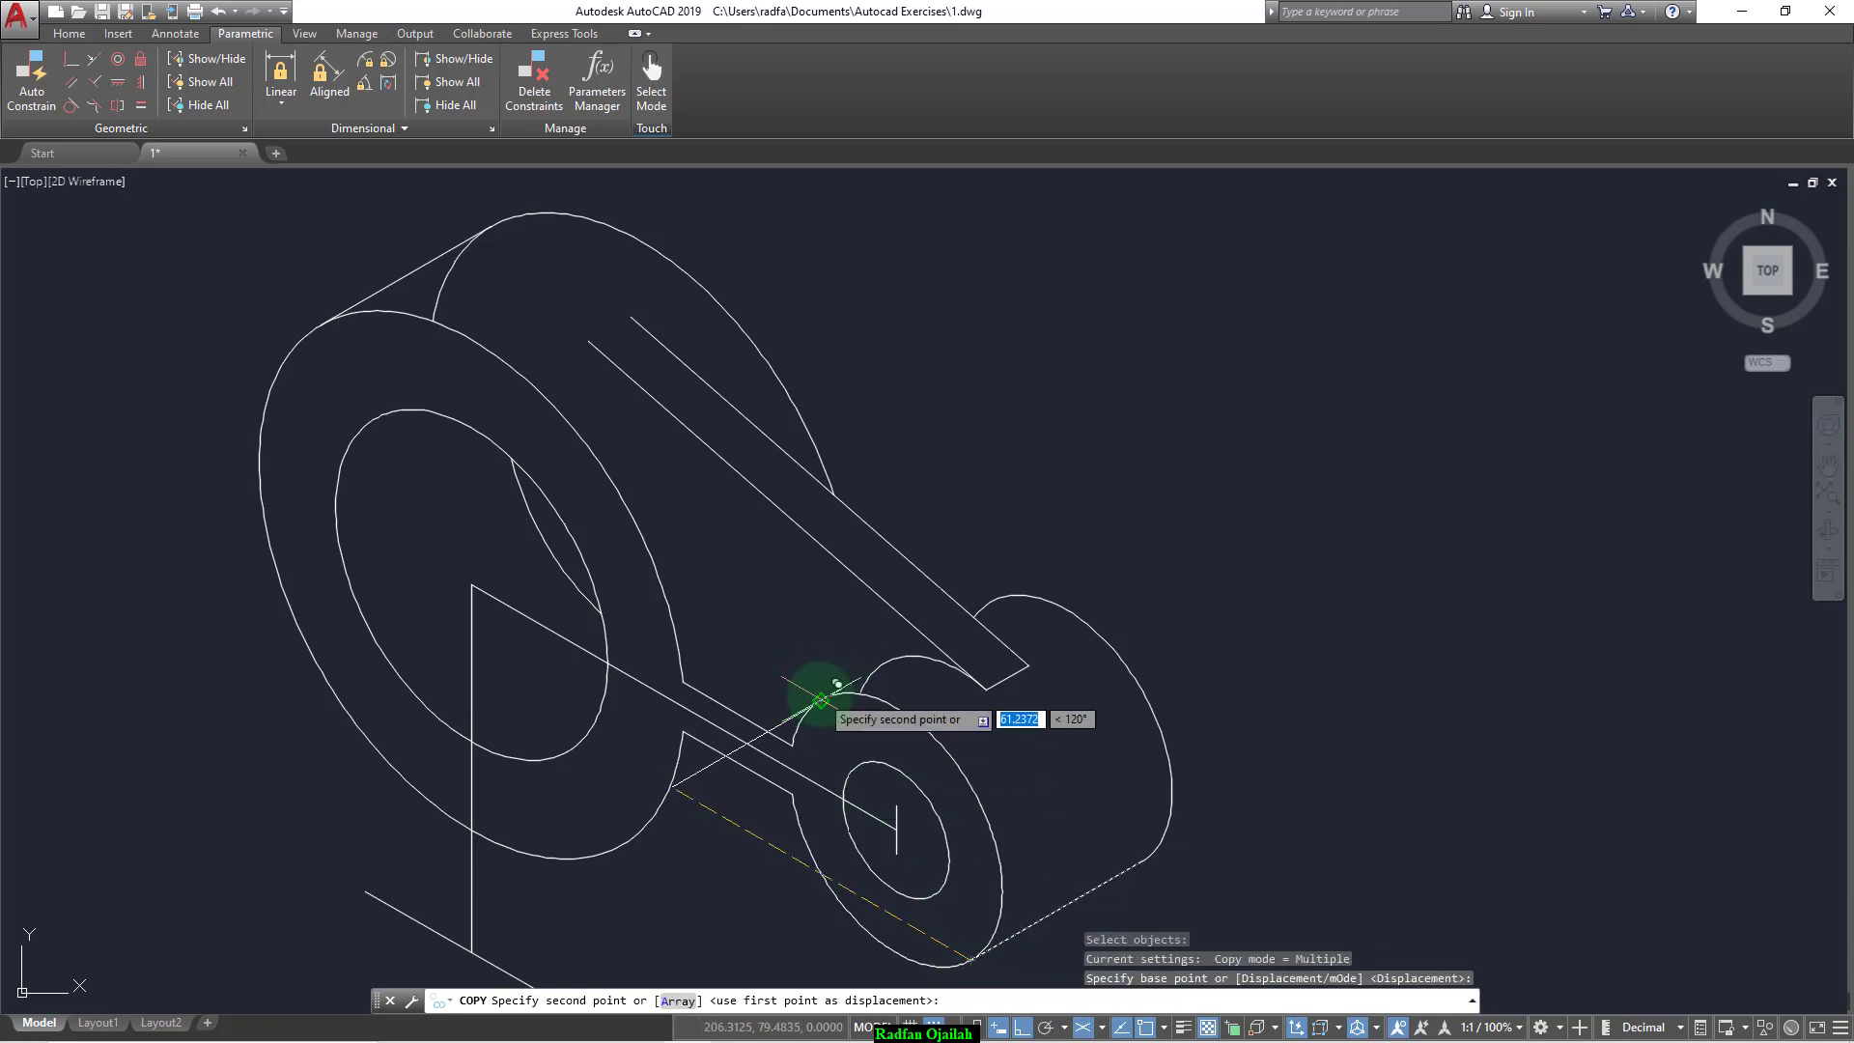
left_click(826, 697)
key("Escape")
scroll(858, 689, "up", 5)
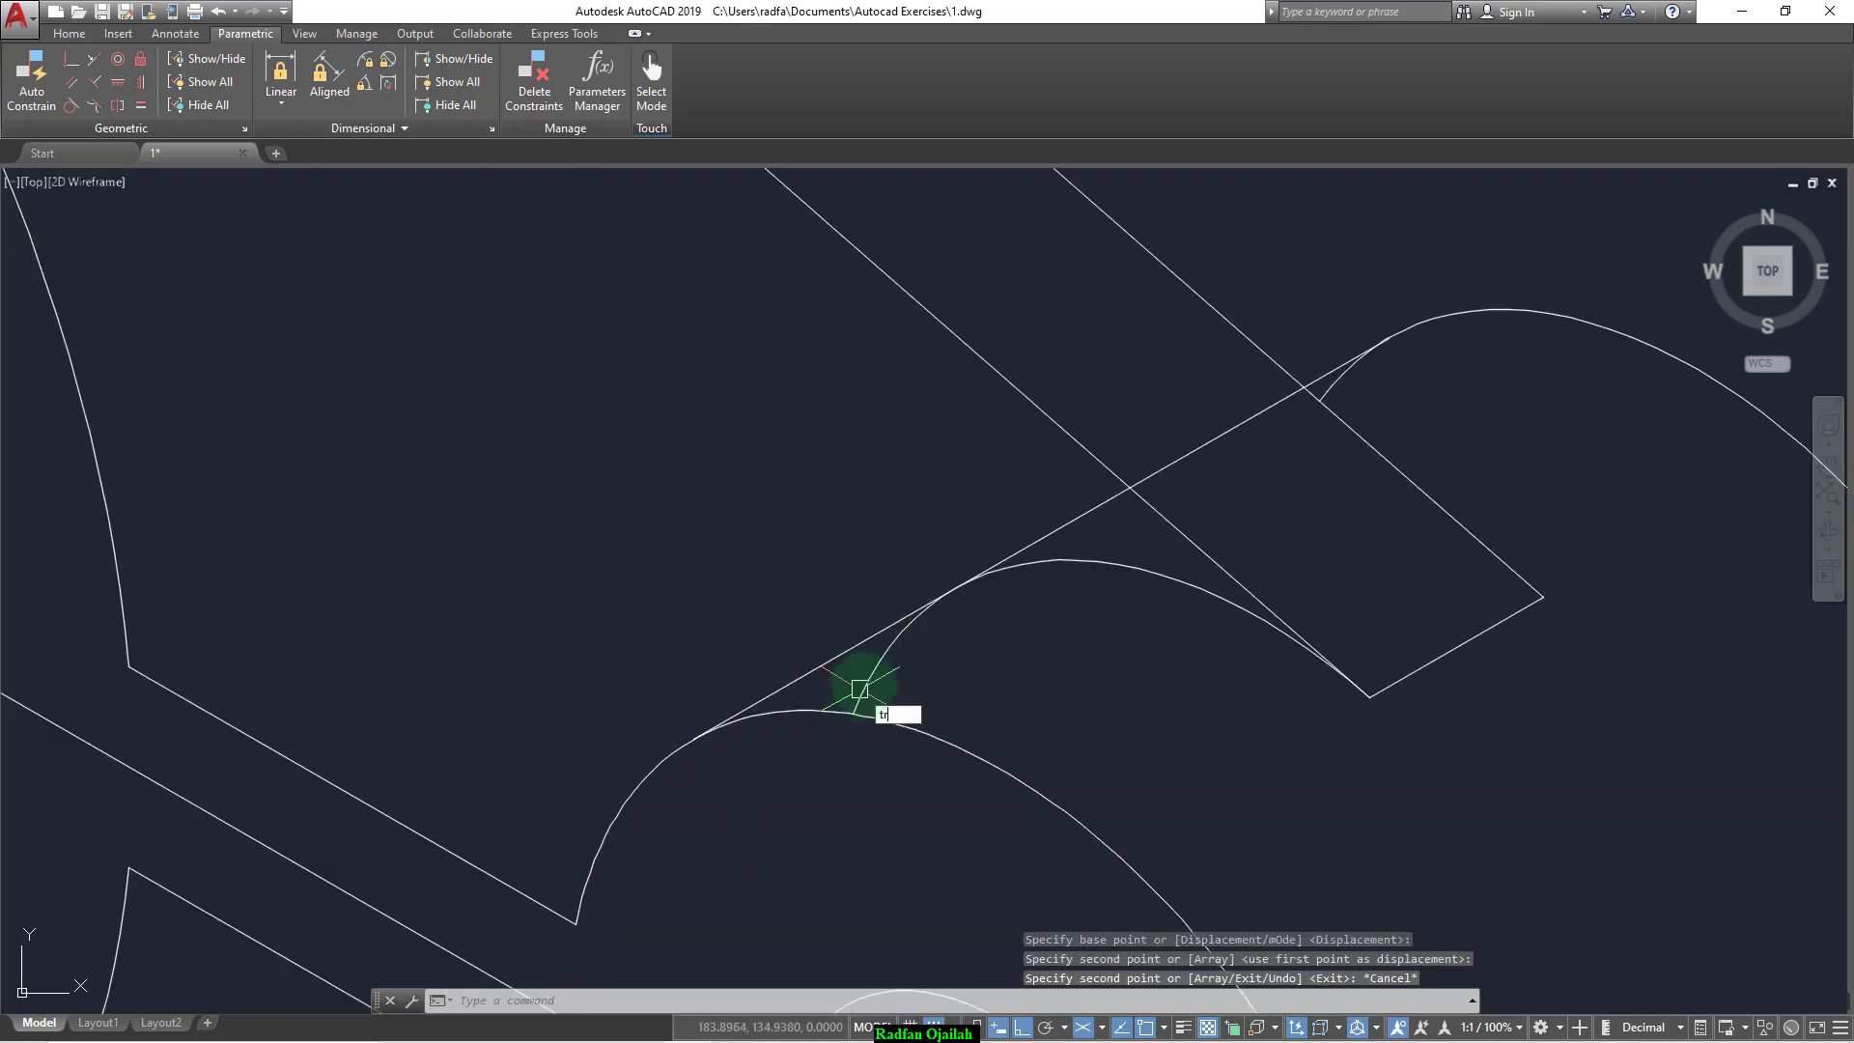
key("Return")
left_click(870, 677)
key("Escape")
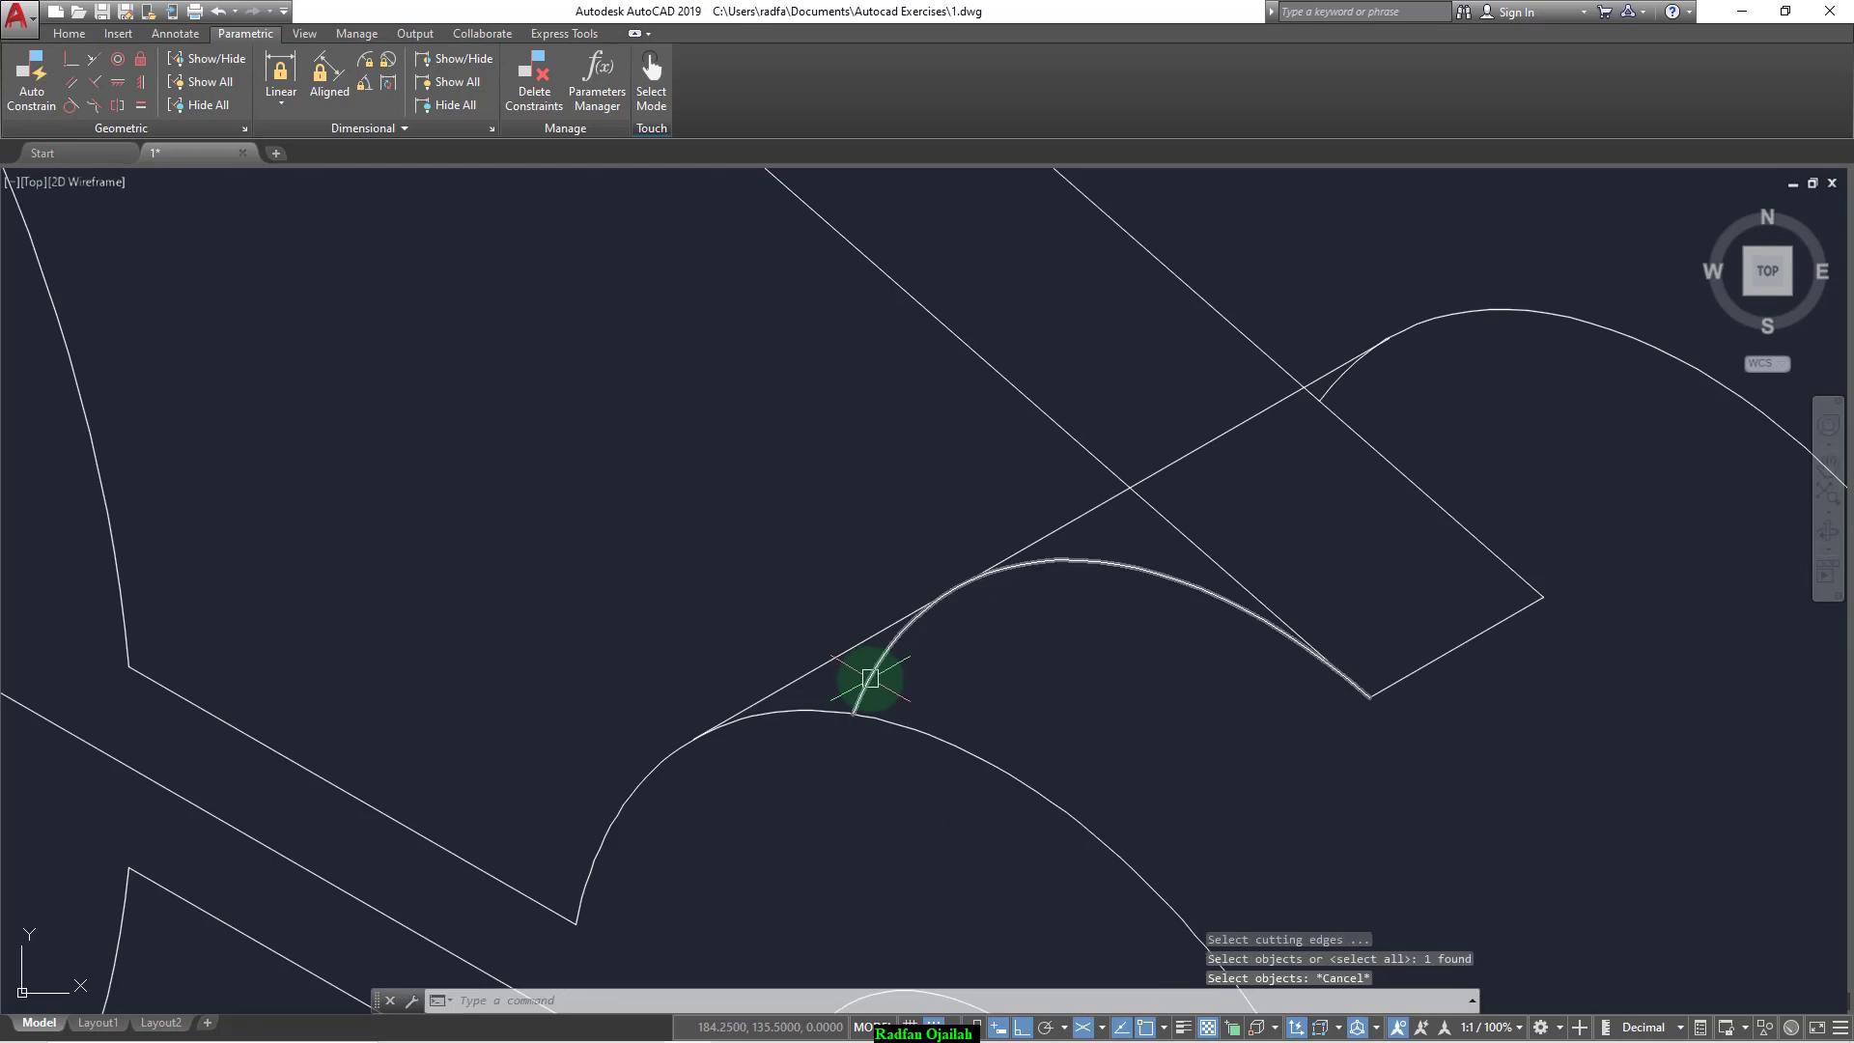
Step: Trim the hidden end of the small boss's middle arc and the upper edge line between that arc and the web's front edge
type("tr")
key("Return")
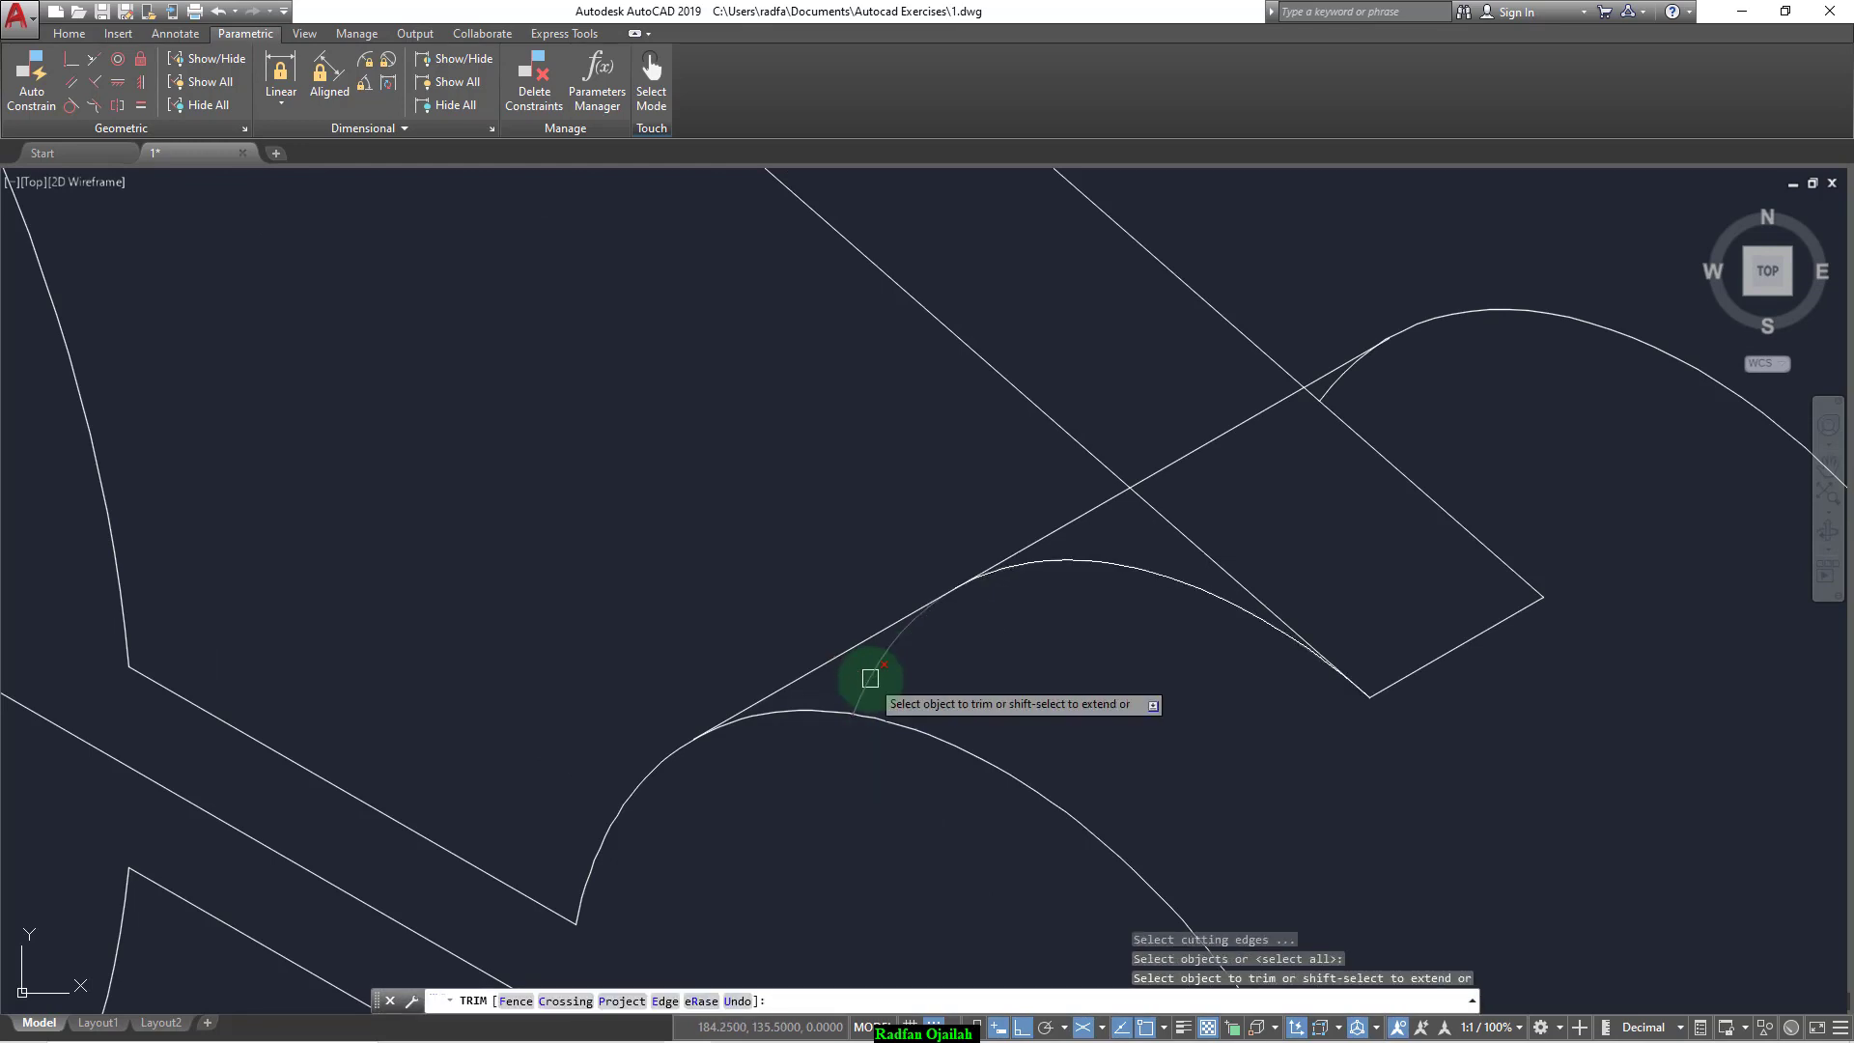
left_click(870, 678)
scroll(874, 691, "down", 4)
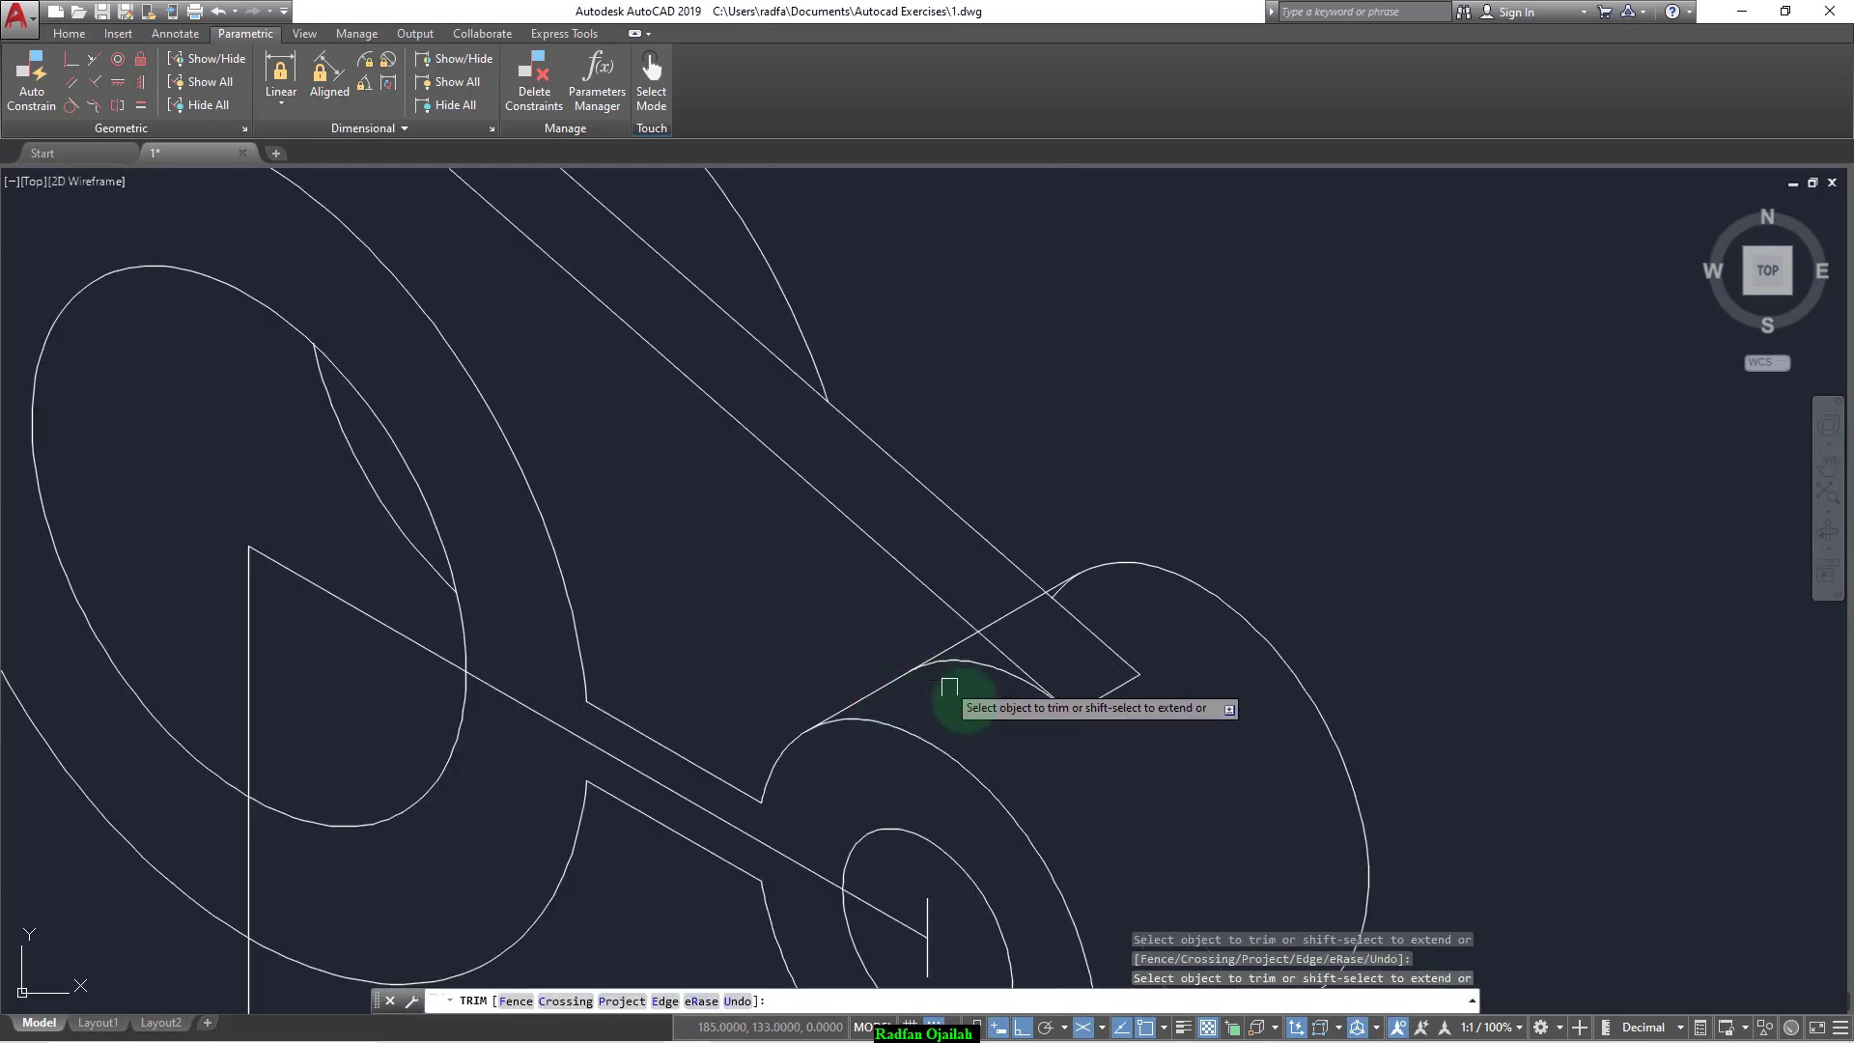
left_click(951, 663)
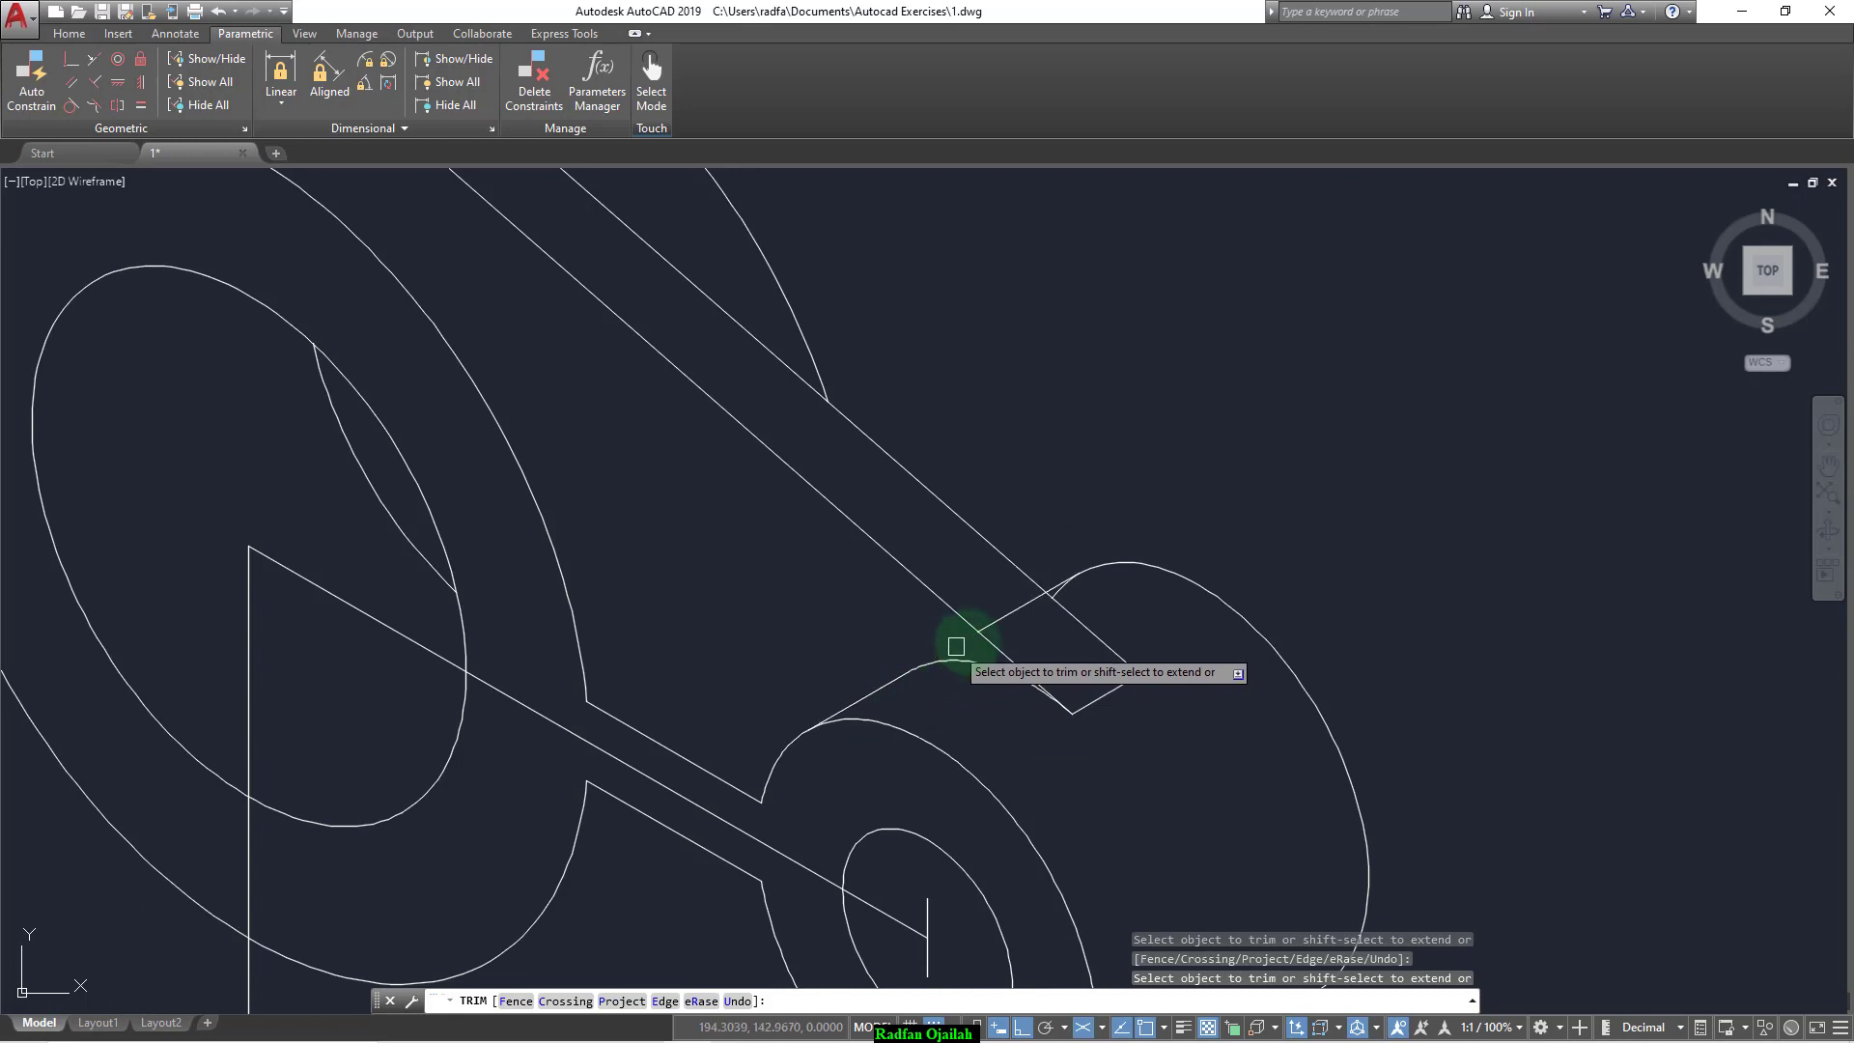
Step: Trim the small boss's upper edge line where it crosses the web between the two parallel web edges
scroll(1062, 603, "up", 4)
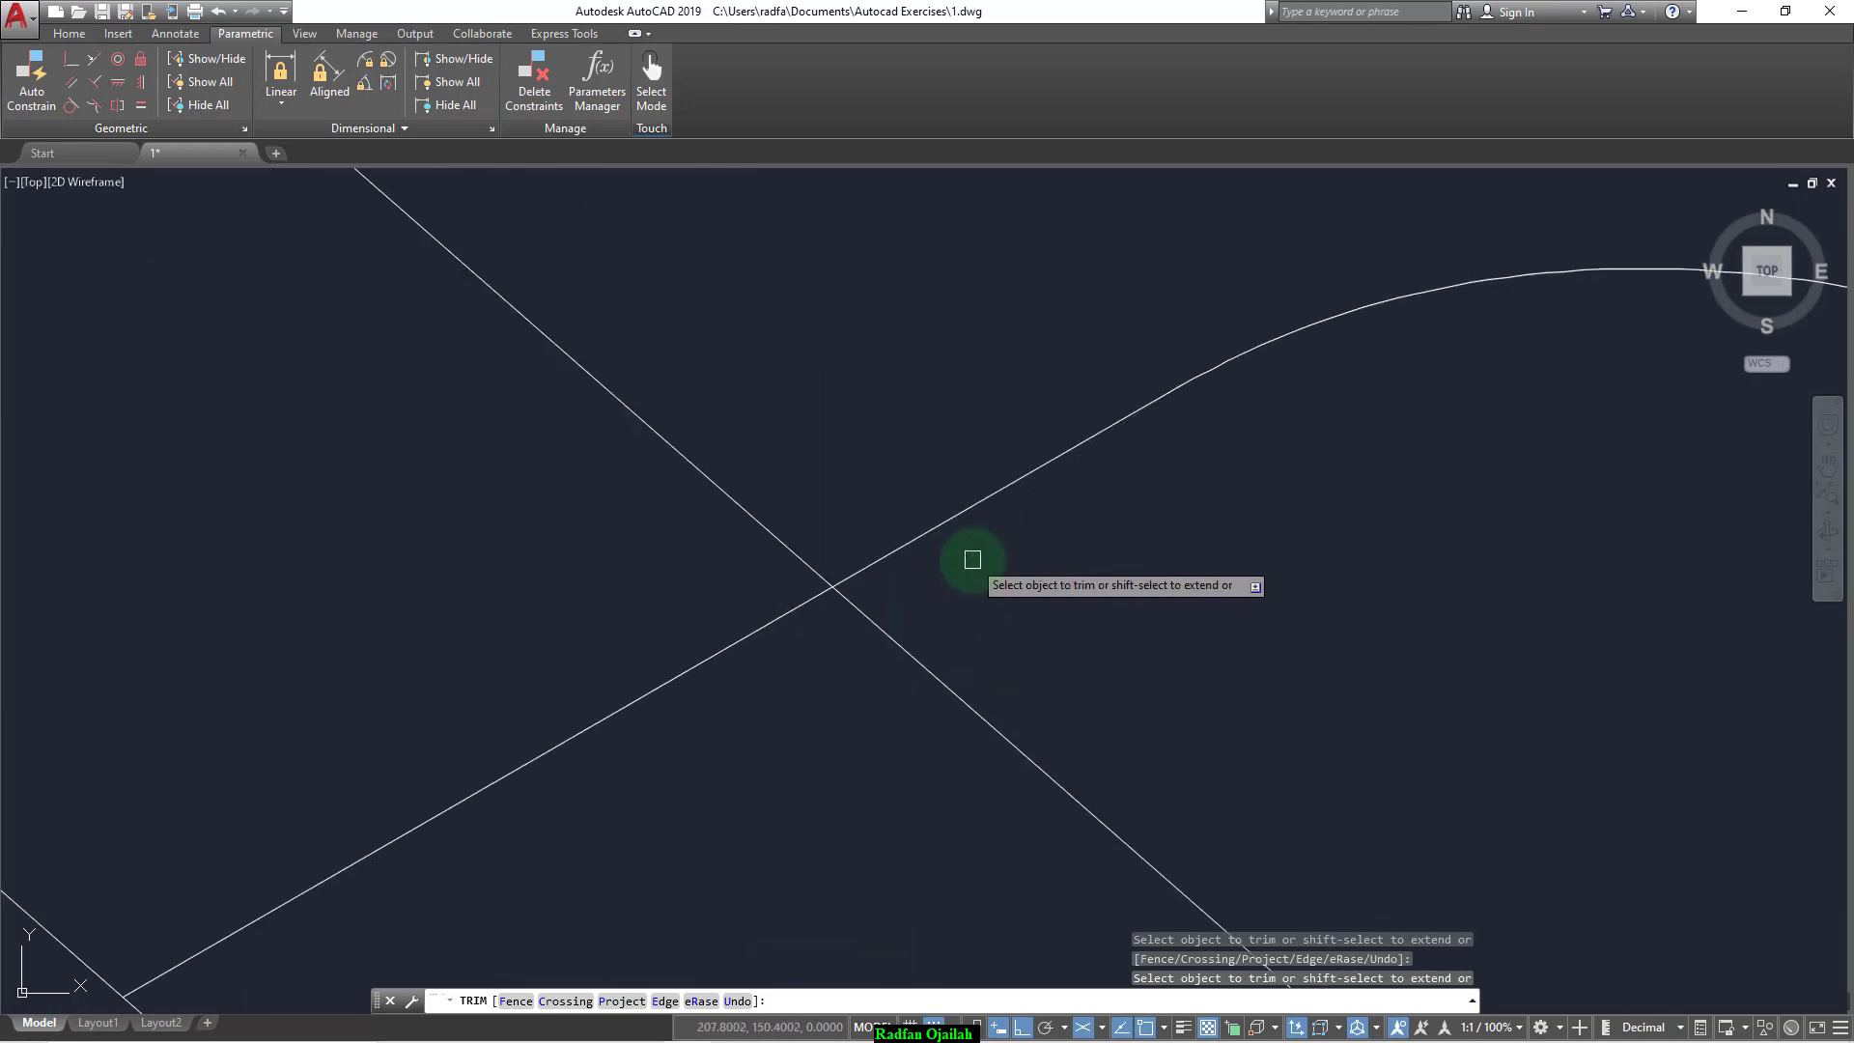
scroll(972, 559, "down", 4)
key("Return")
key("Return")
key("Return")
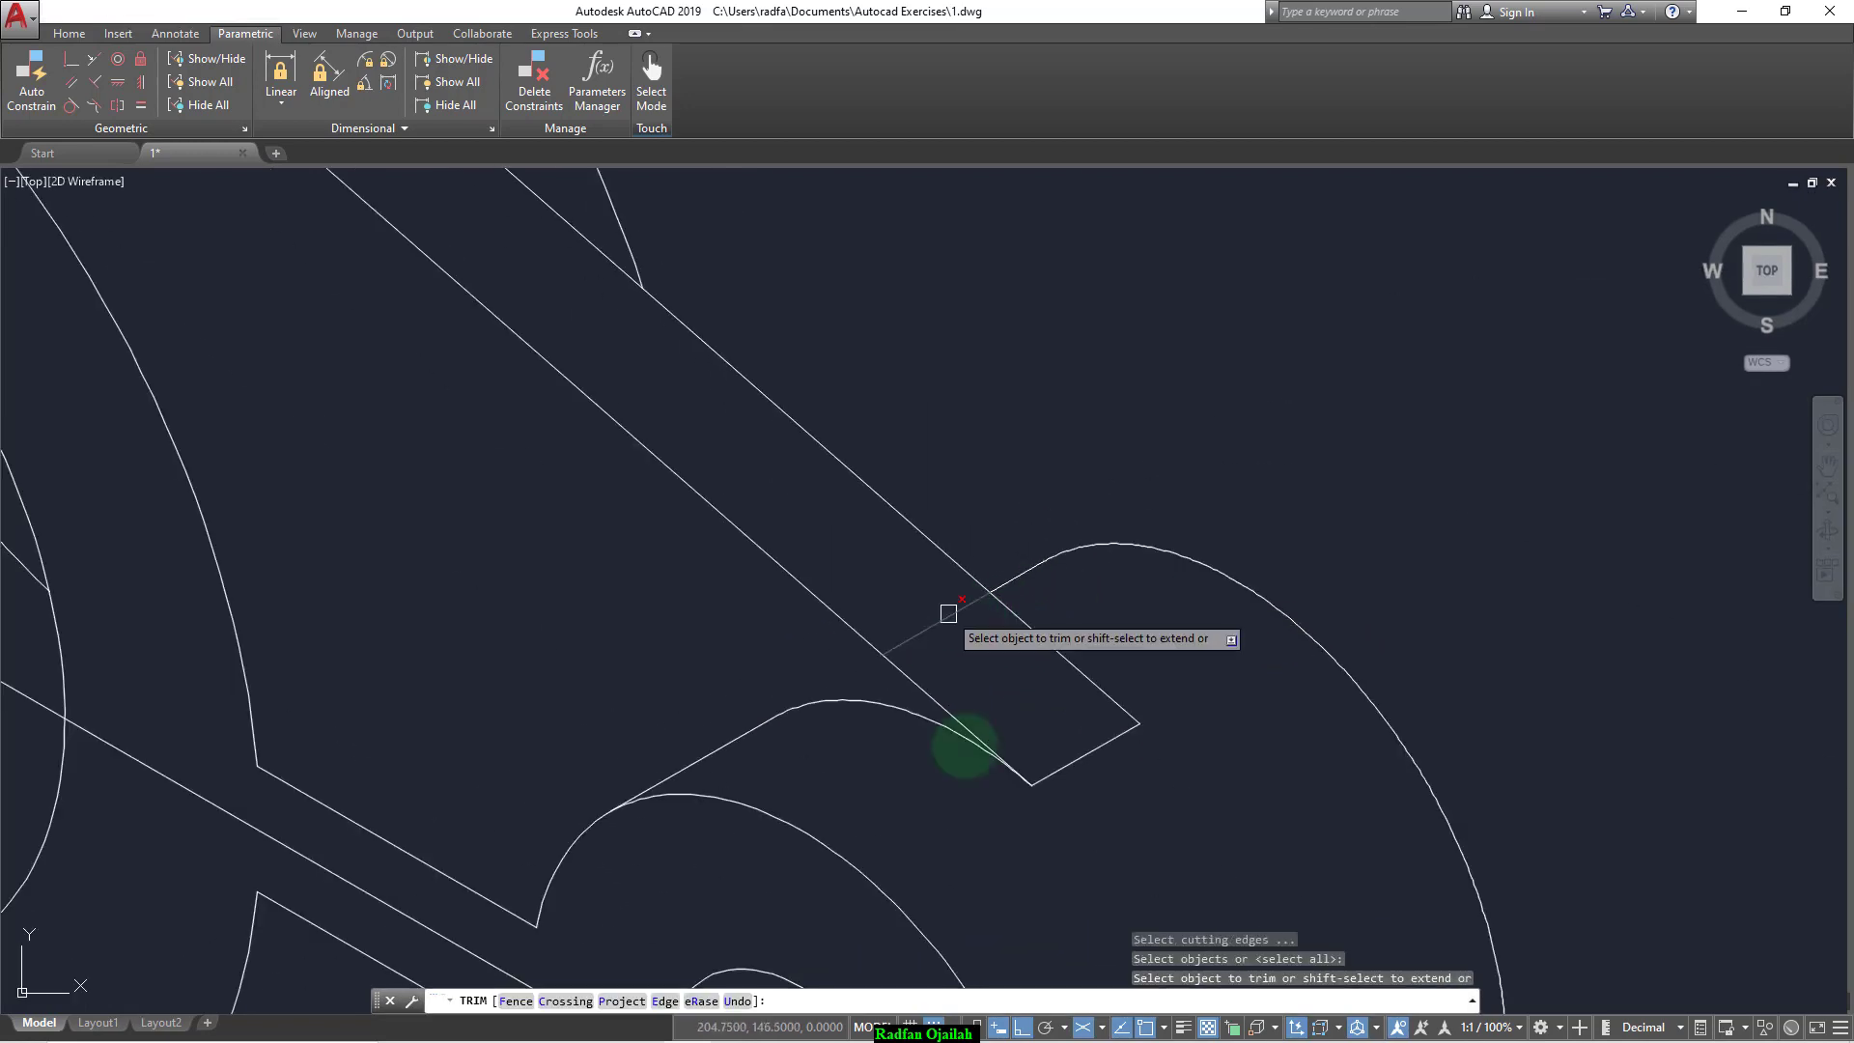
left_click(963, 635)
key("Escape")
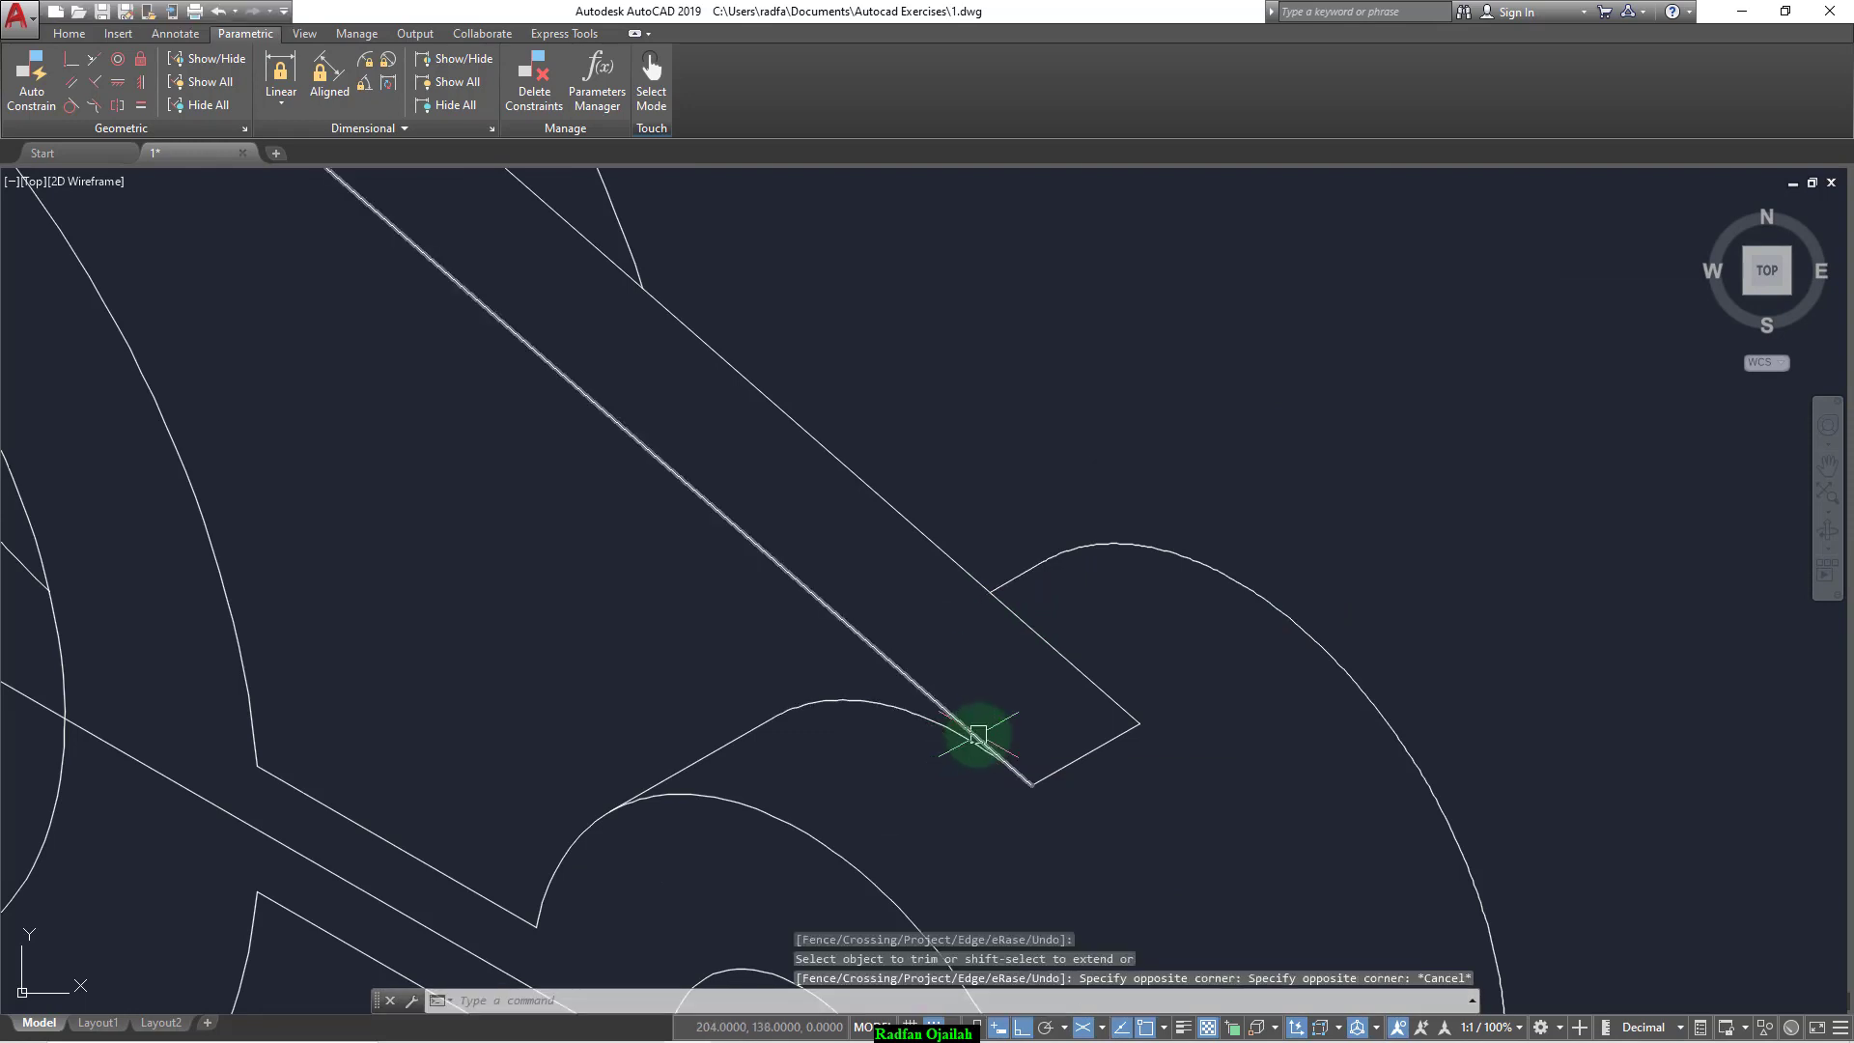
Step: Trim the hidden end of the large boss's rear arc below the upper outline edge
scroll(1095, 431, "down", 4)
scroll(1095, 431, "down", 2)
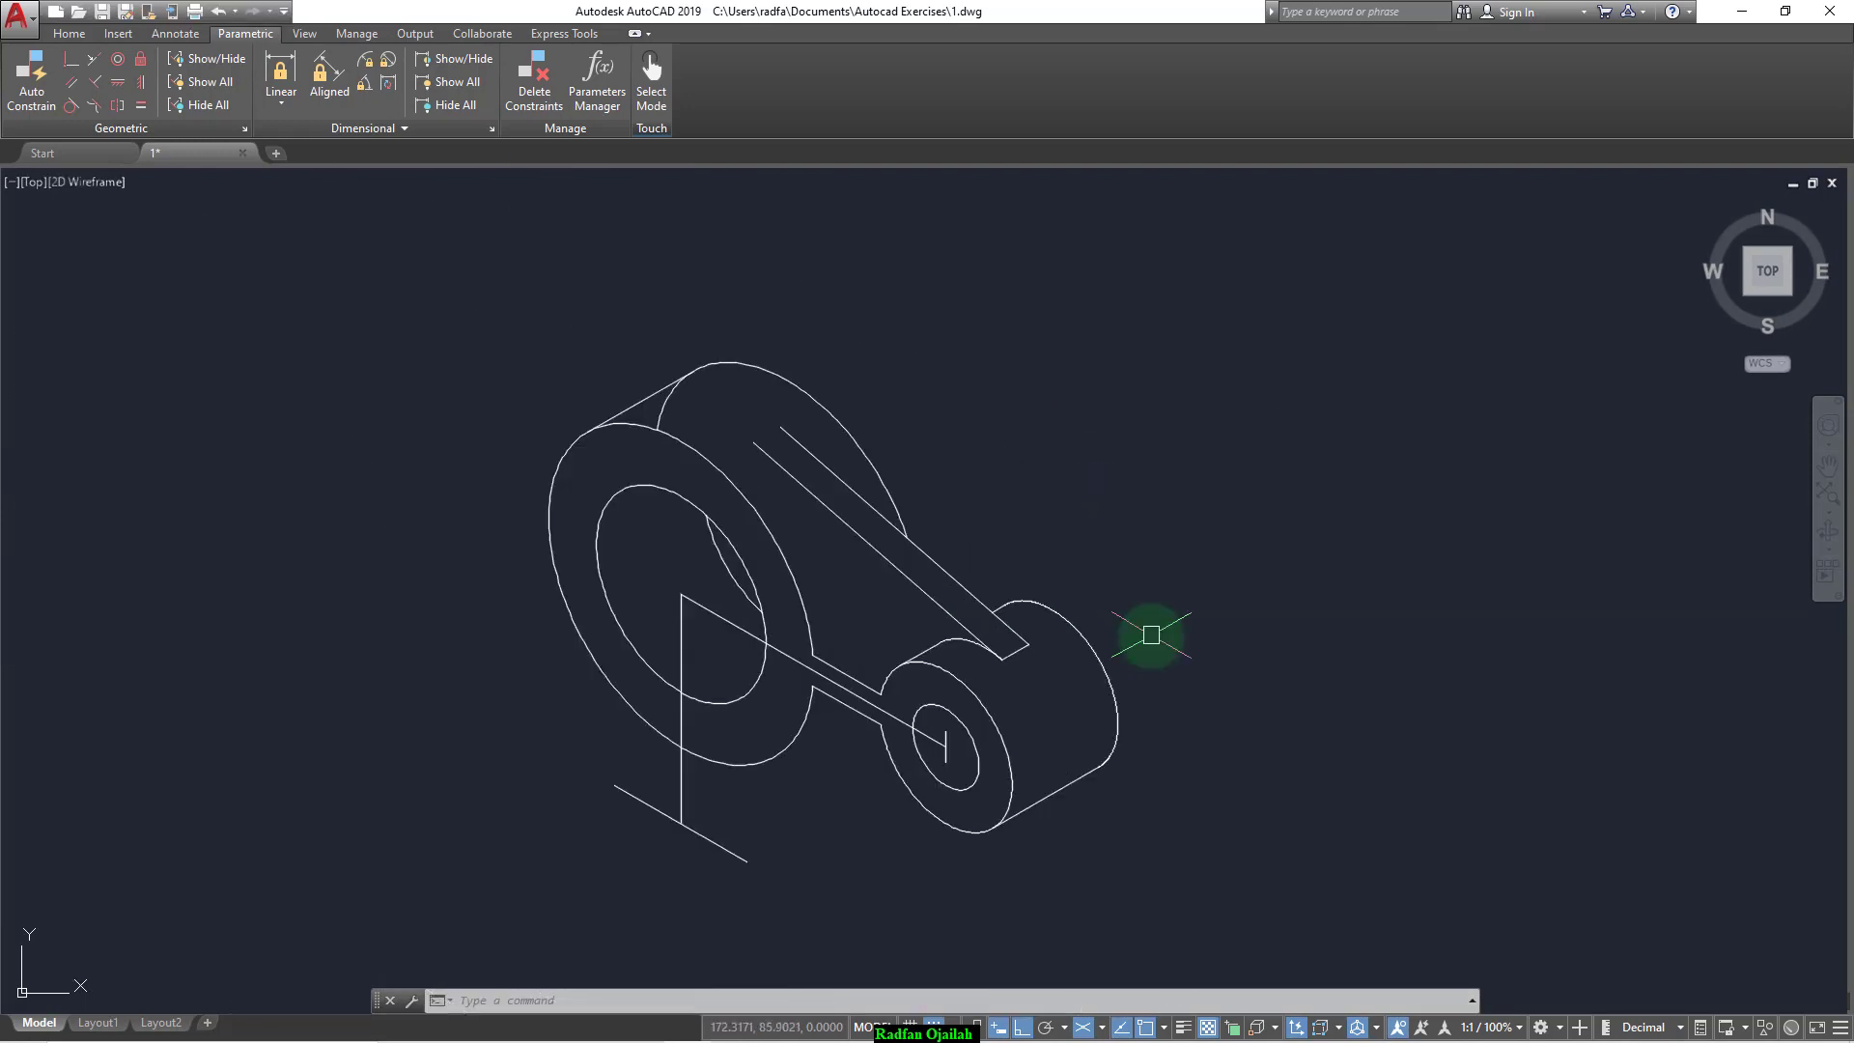
scroll(710, 381, "up", 6)
type("tr")
key("Return")
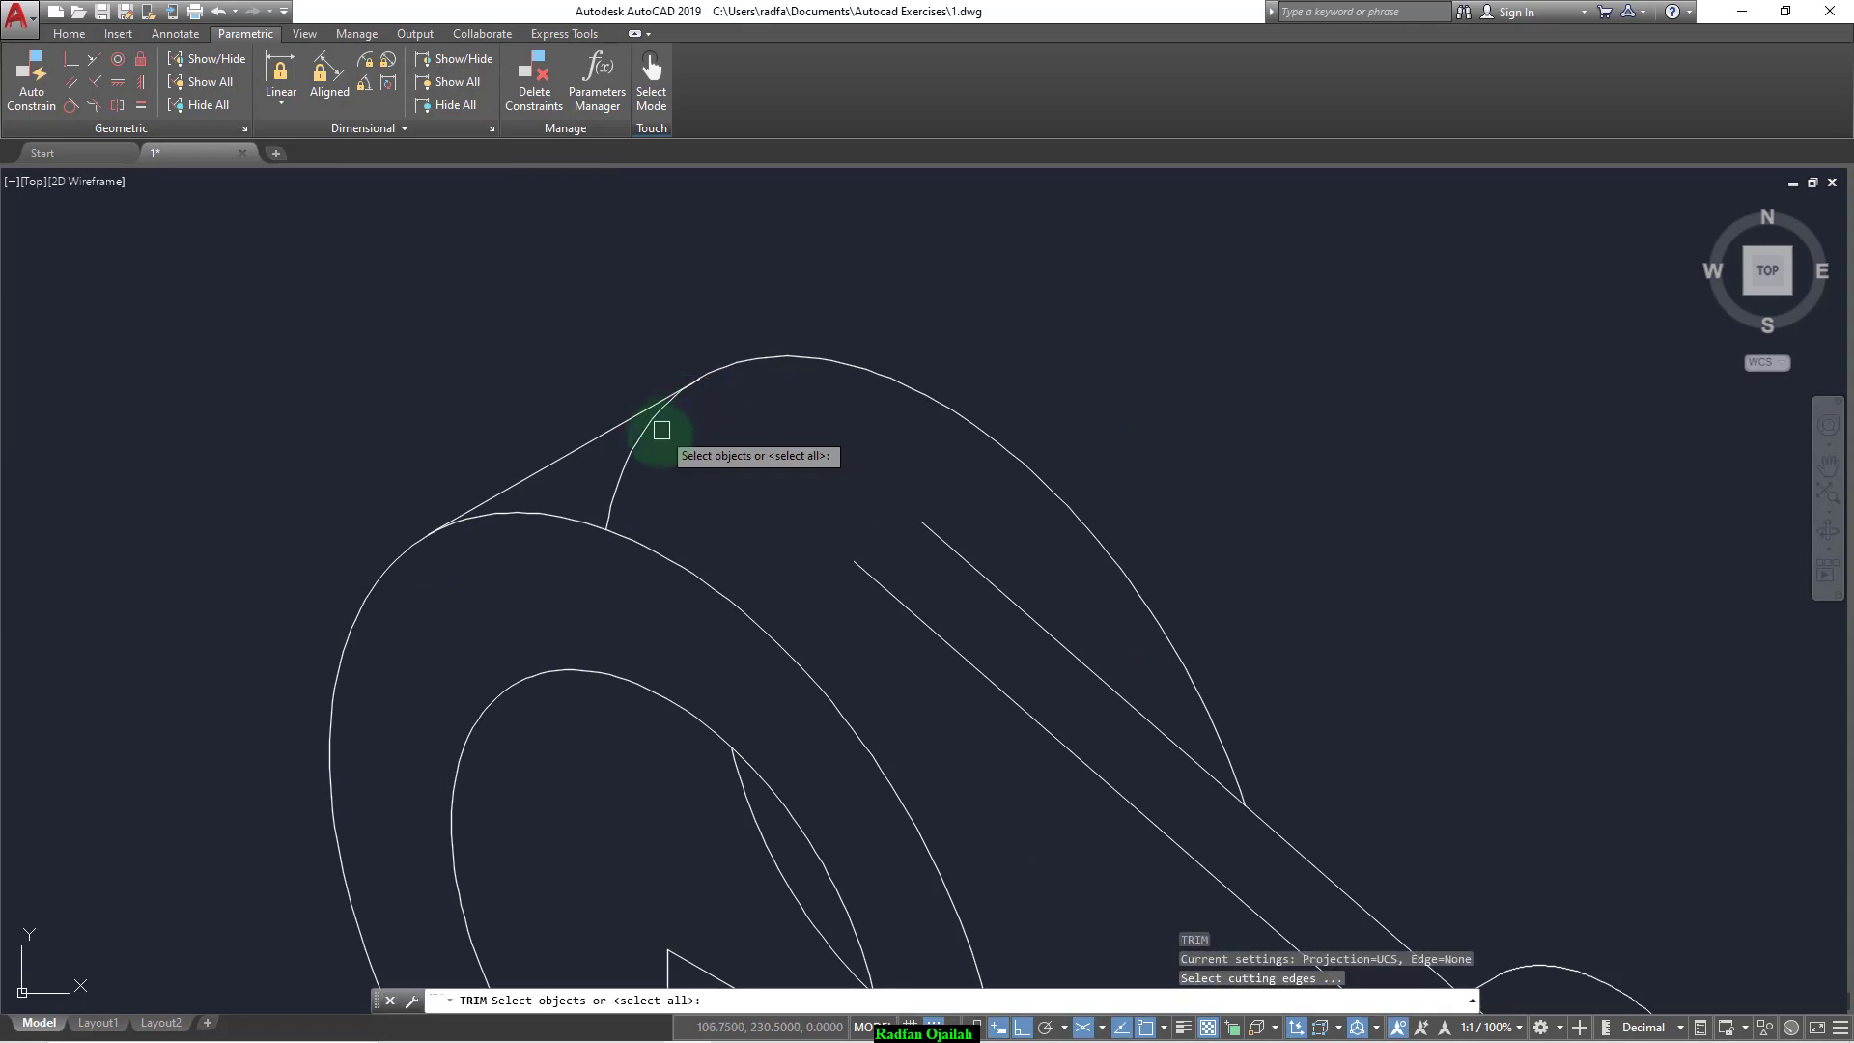
left_click(639, 443)
scroll(671, 431, "down", 2)
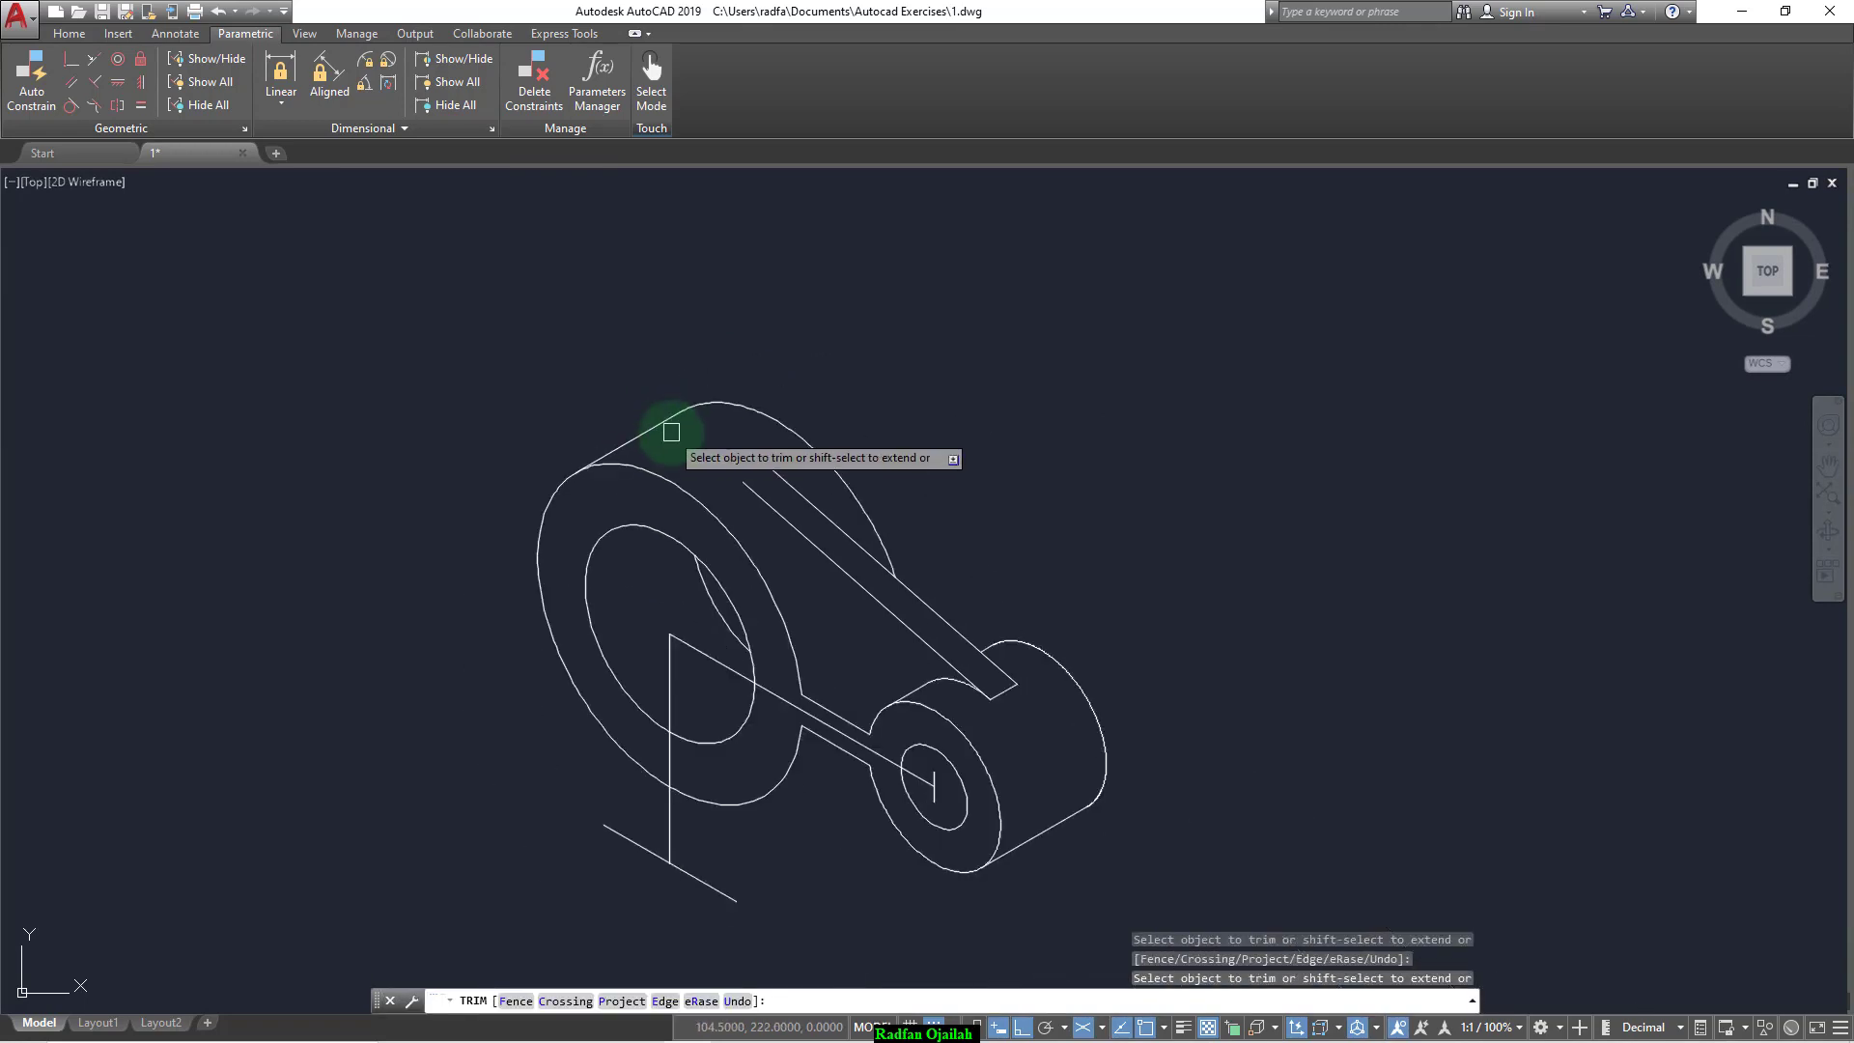
key("Escape")
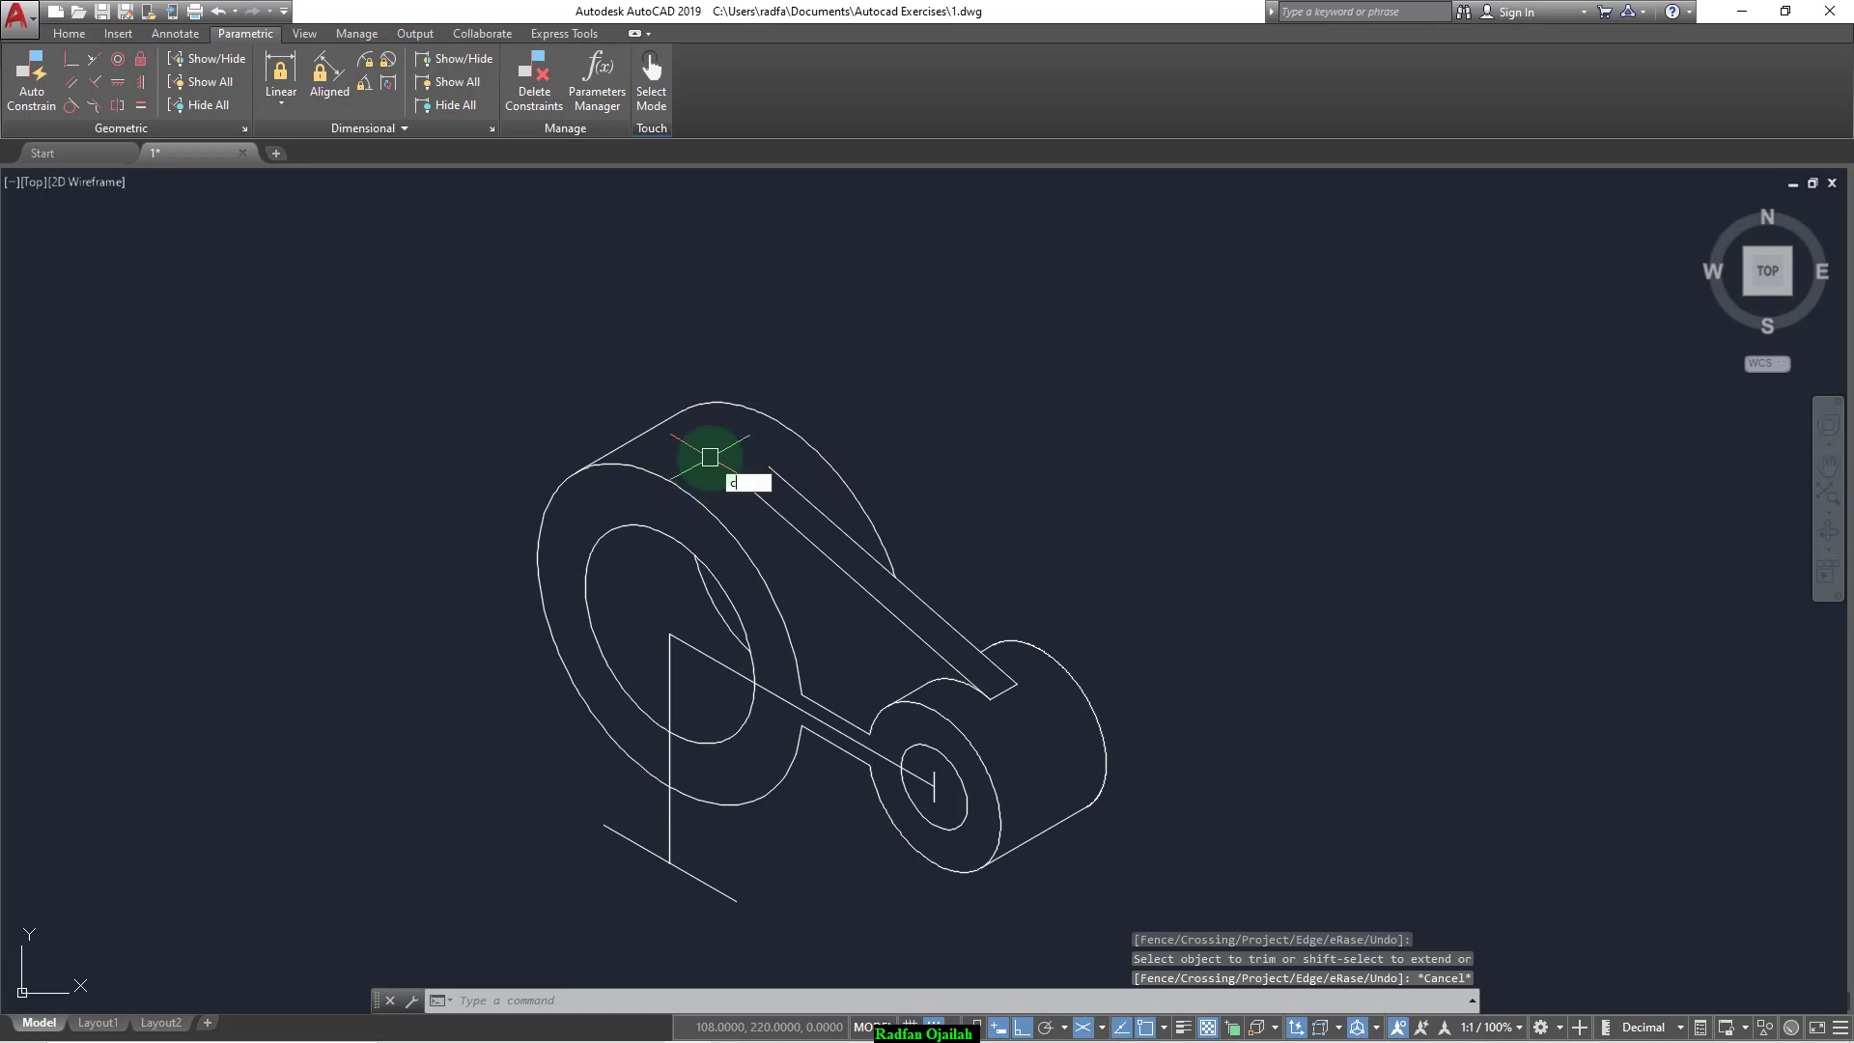
Step: Copy the large boss's front outer isocircle back along the receding axis to the web's front edge, using the small boss's front centre as base point
key("Return")
left_click(691, 480)
key("Return")
scroll(667, 623, "up", 2)
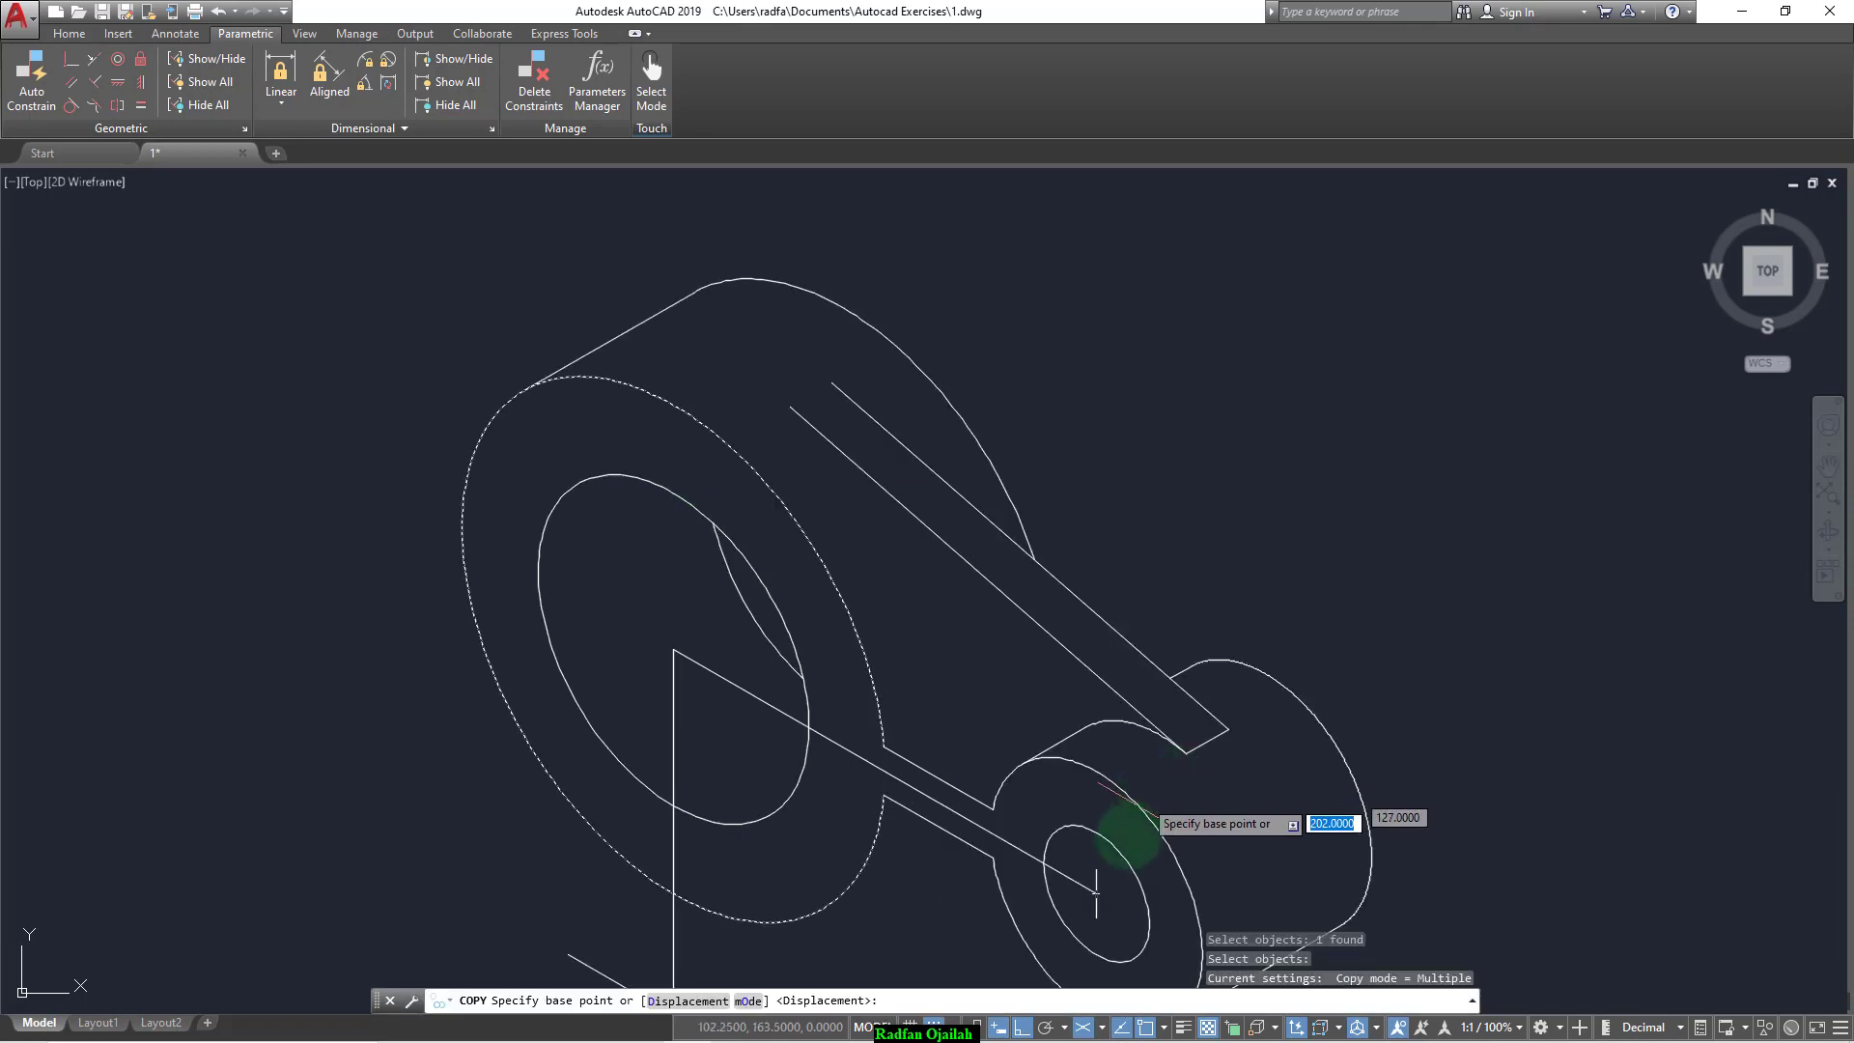
left_click(1096, 893)
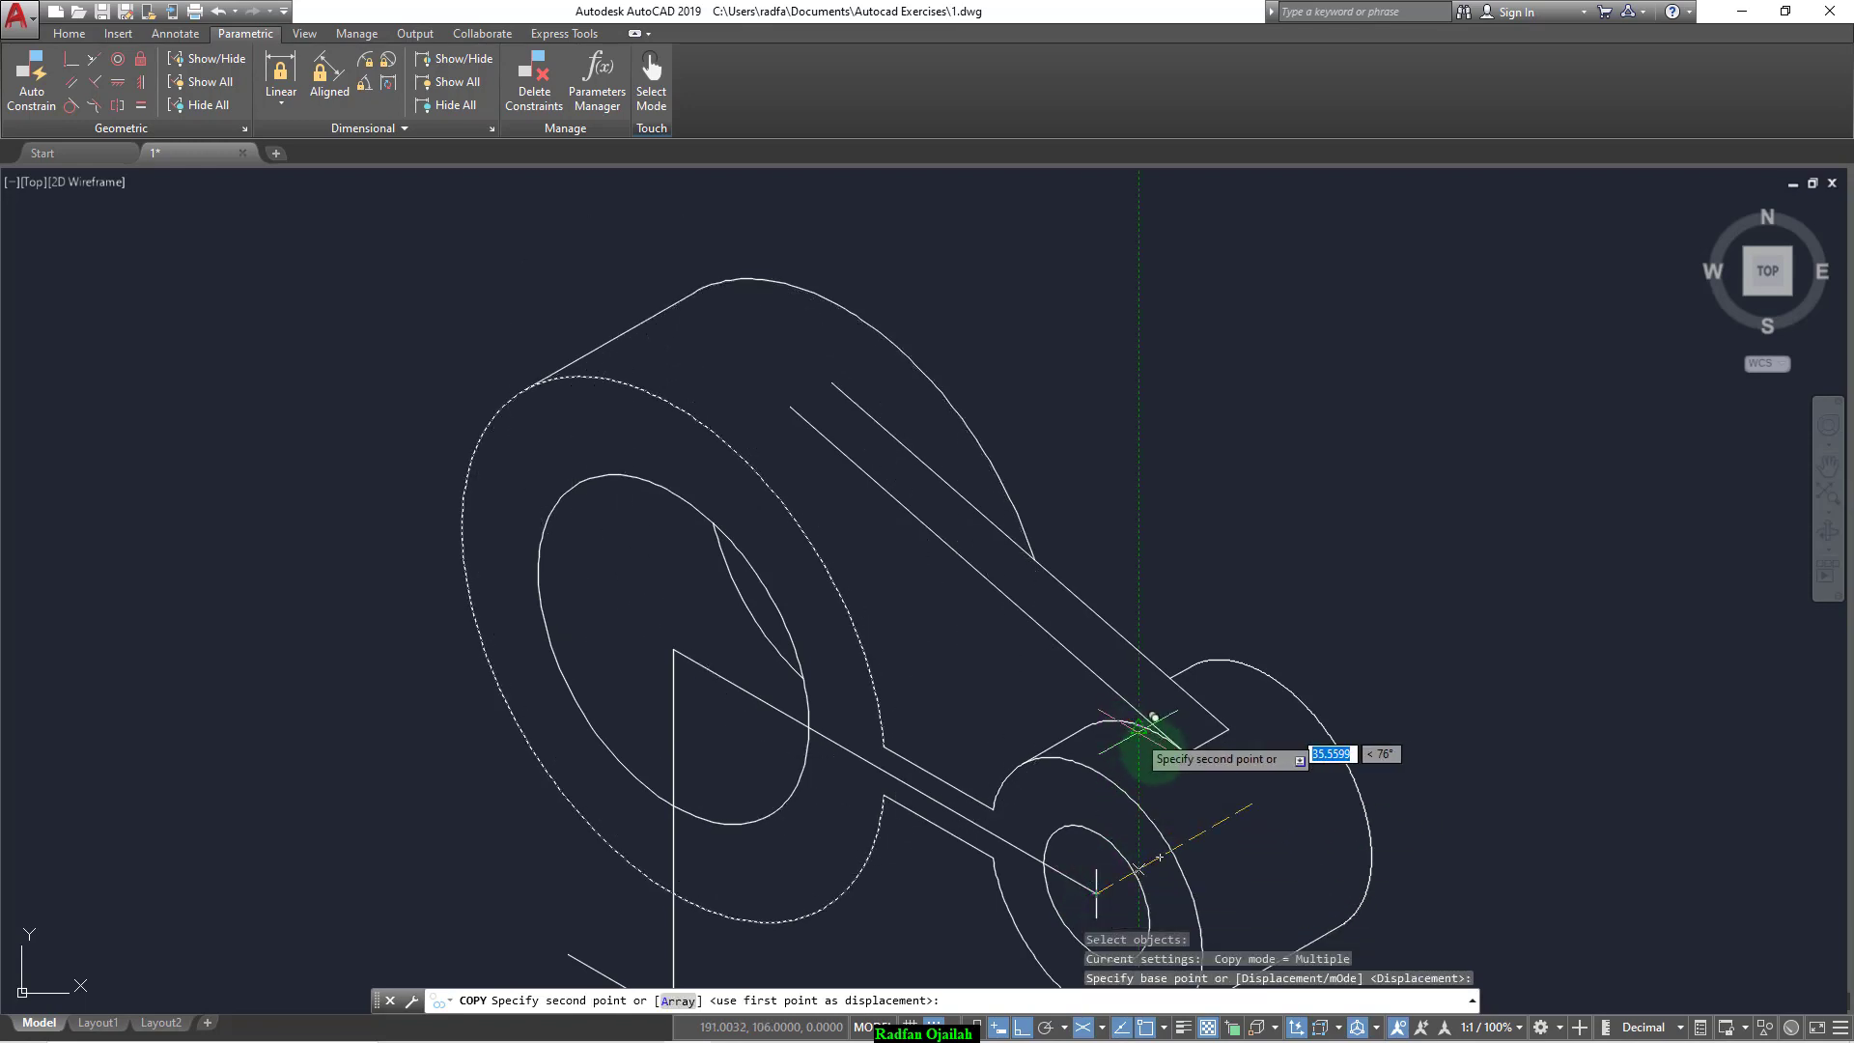
left_click(1176, 842)
key("Escape")
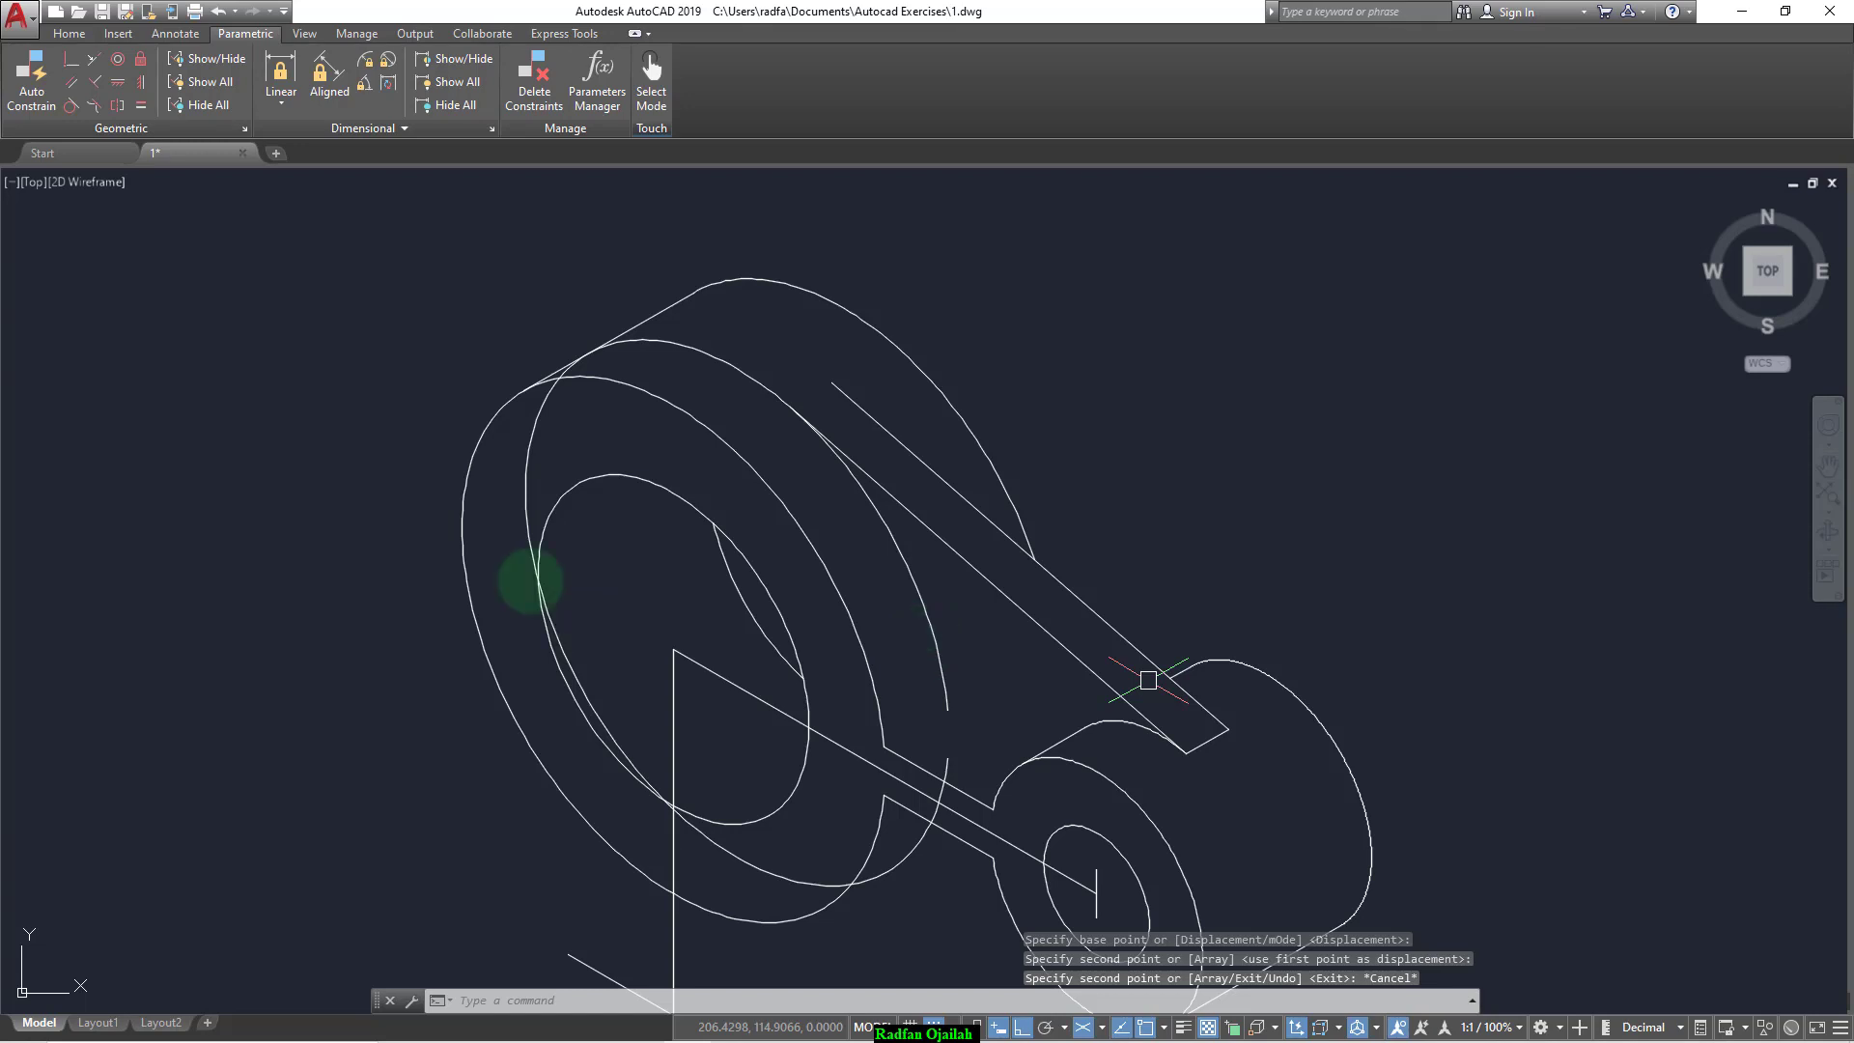
Step: Undo the last two trims, and trim the copied isocircle against the web's upper front edge, keeping only the arc below the tangent point
key("ctrl+z")
key("ctrl+z")
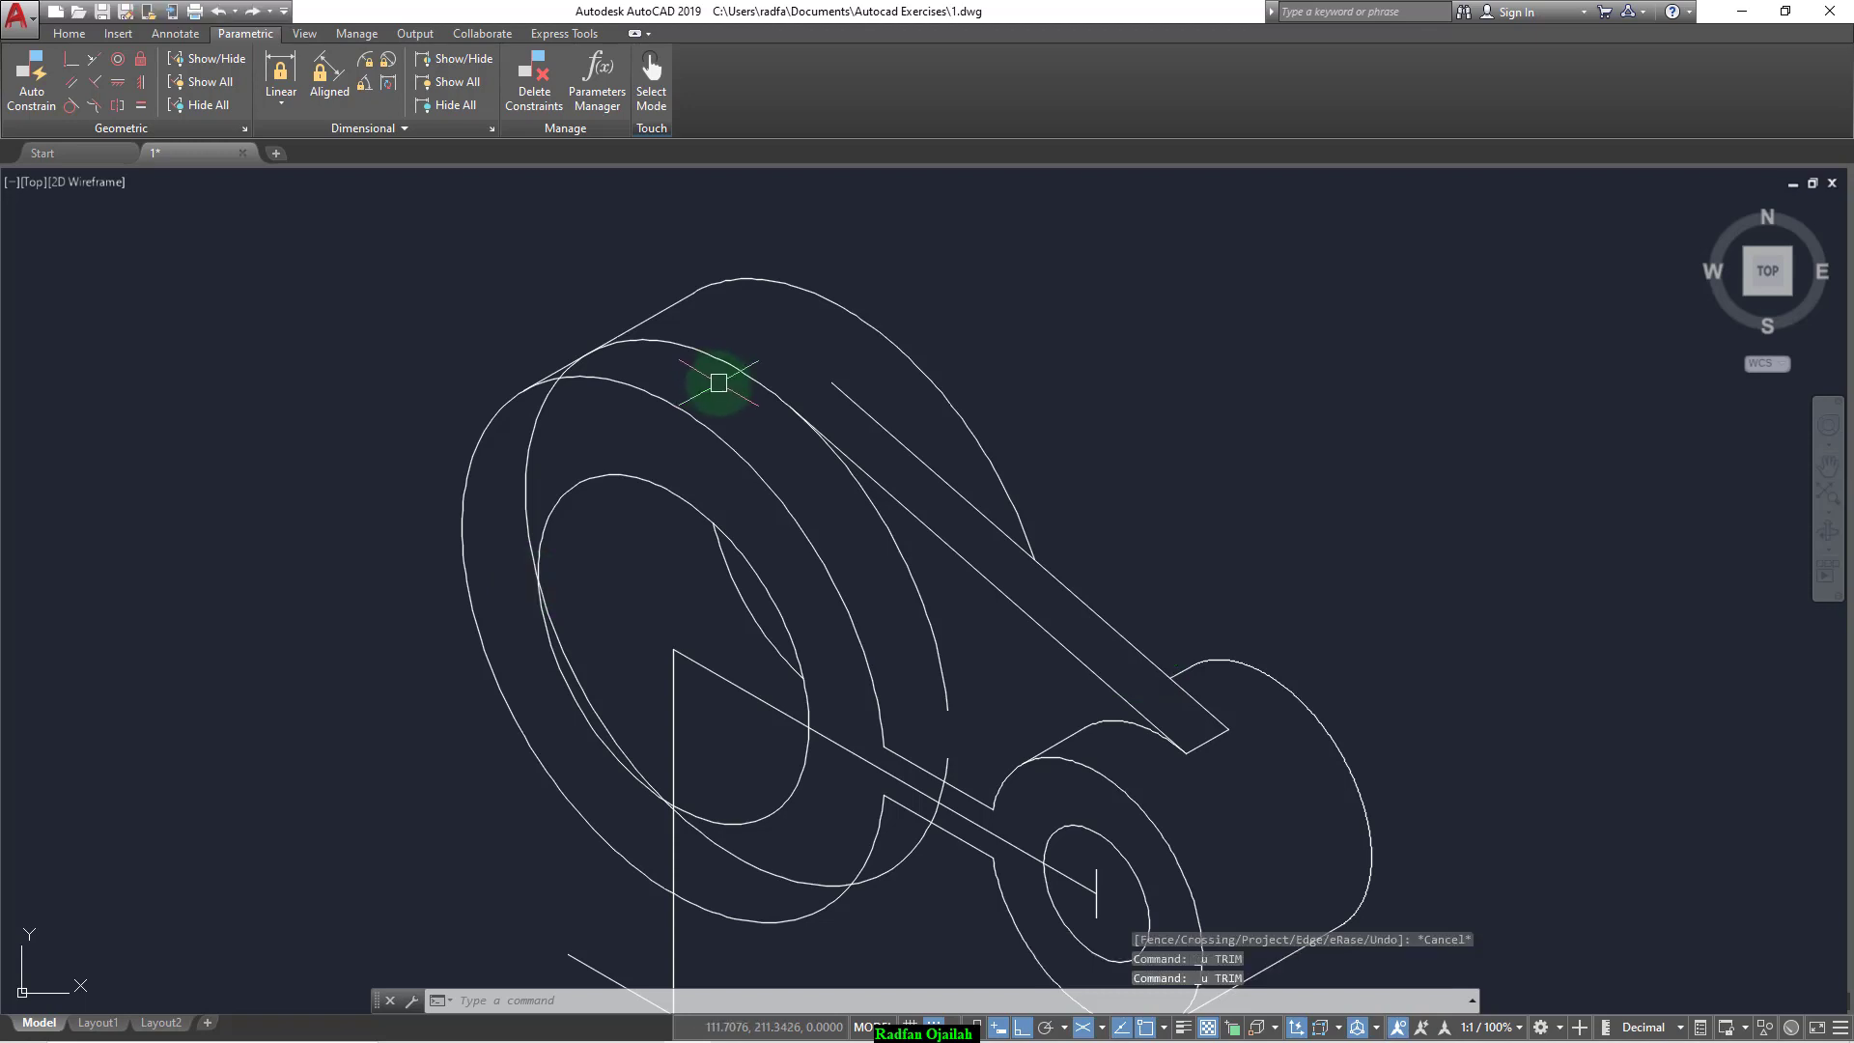
key("Return")
left_click(917, 488)
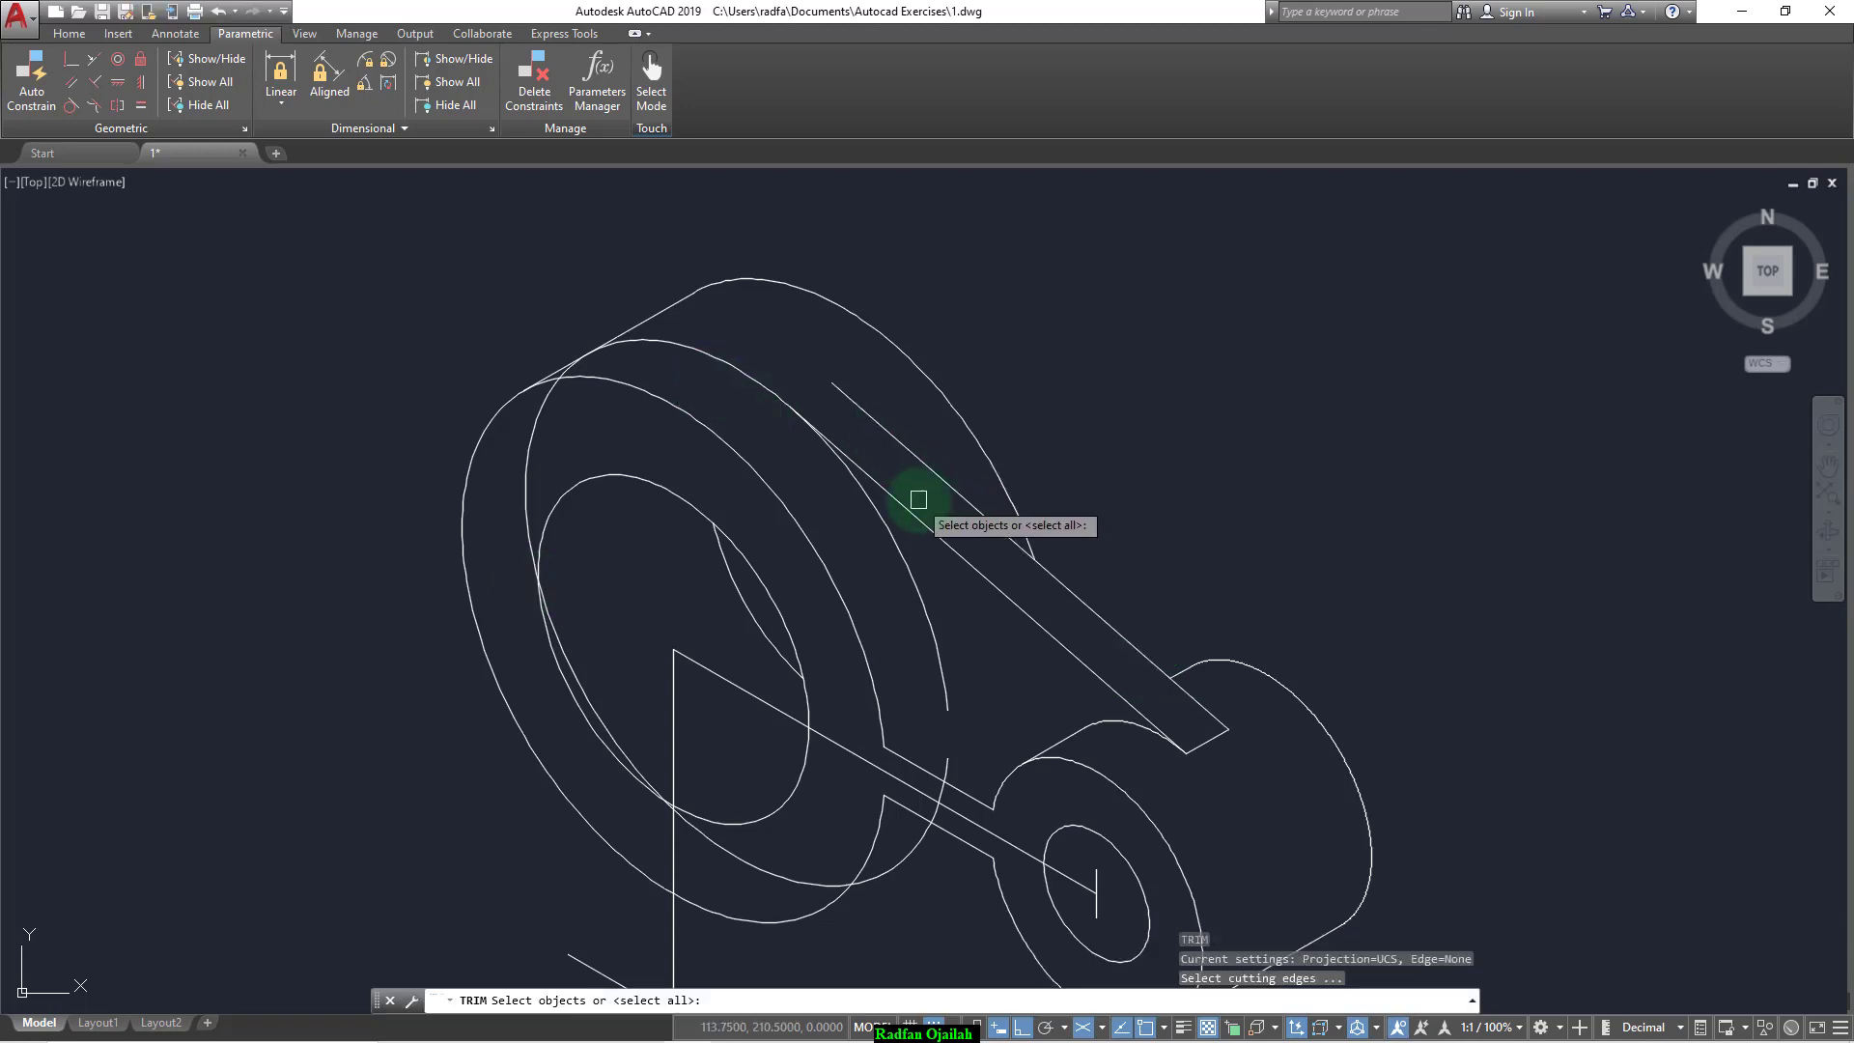
key("Return")
left_click(749, 386)
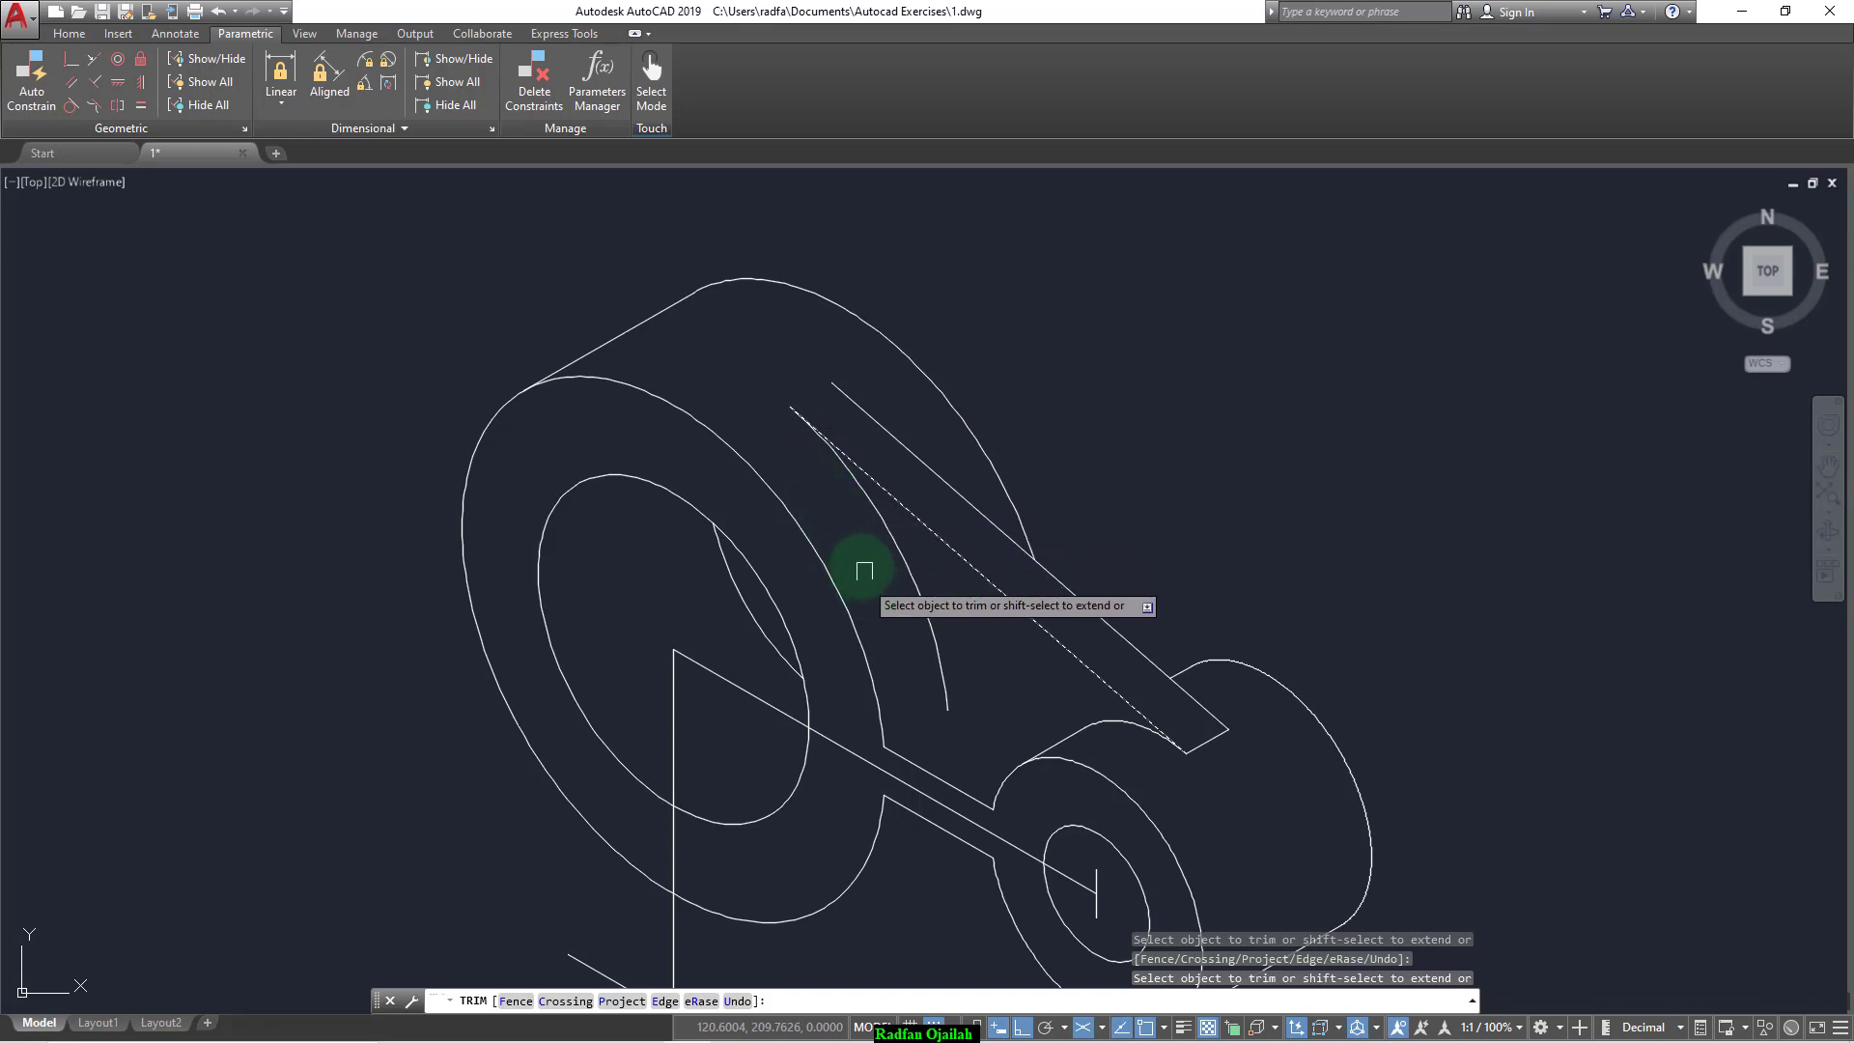
key("Escape")
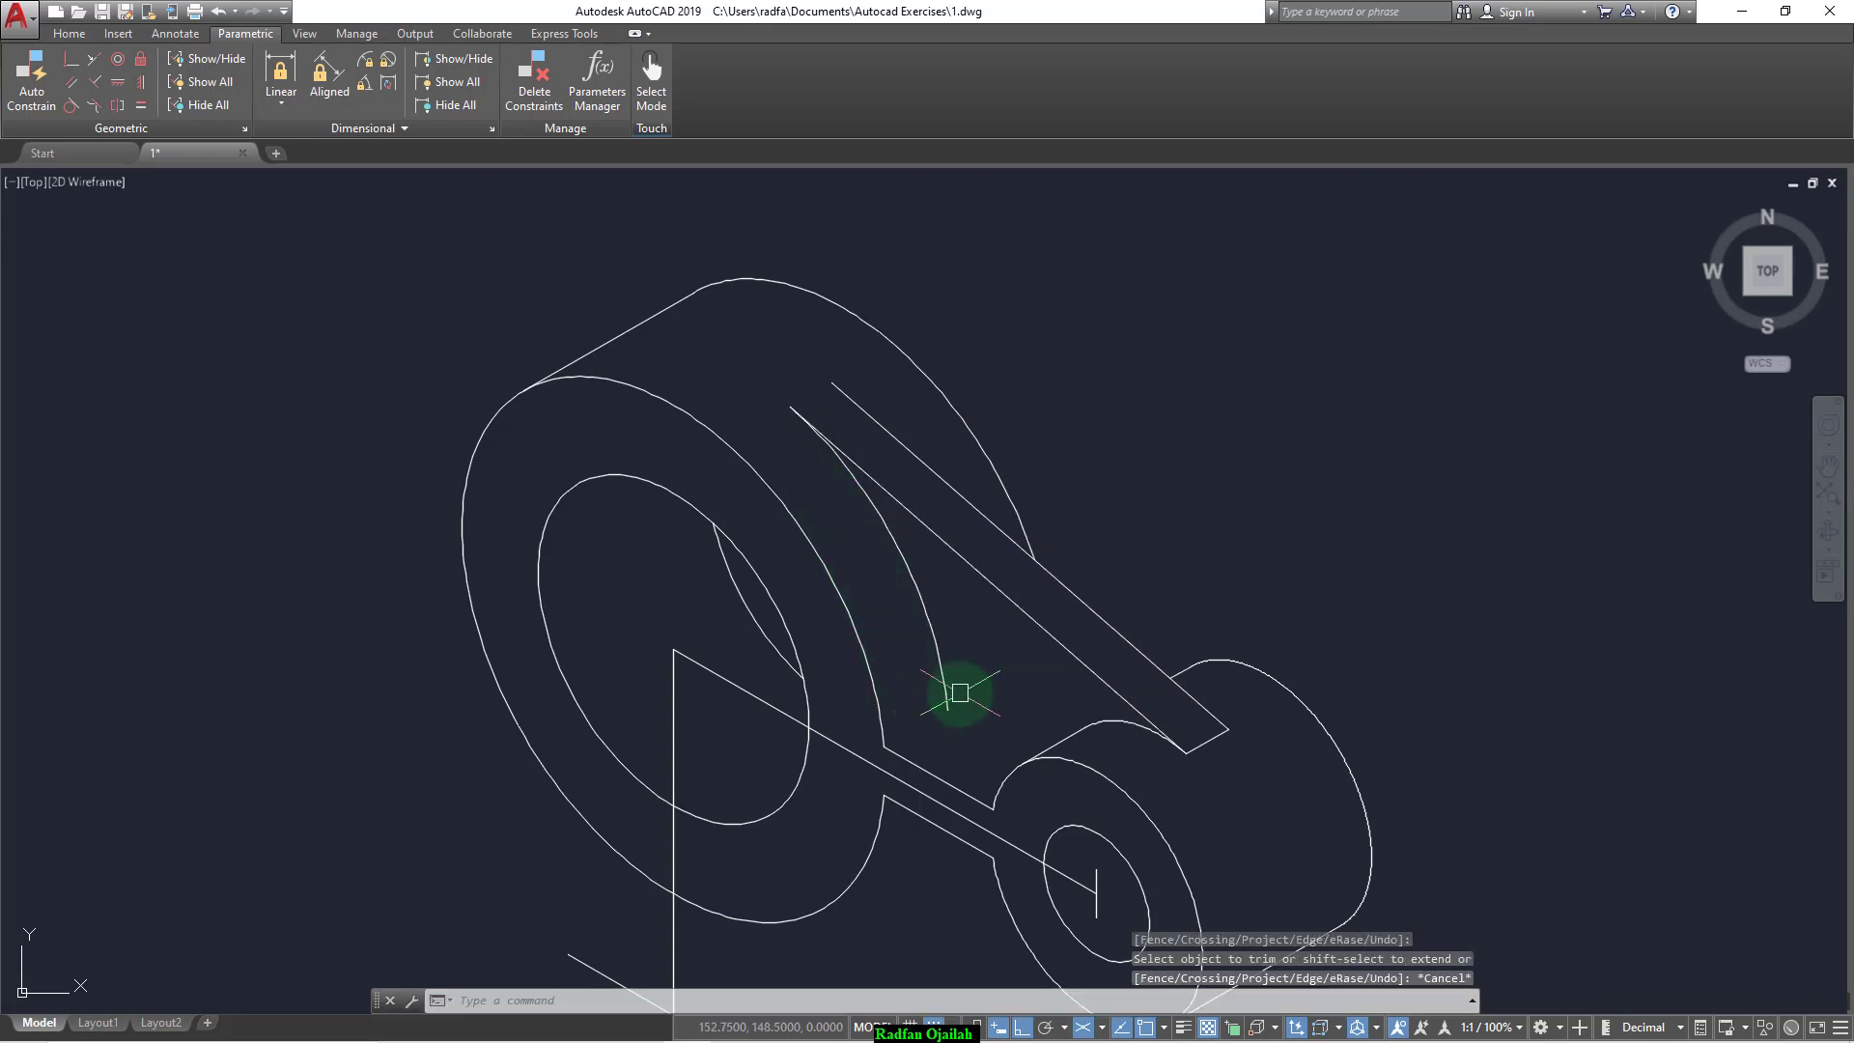
Step: Copy the small boss's lower outline edge from its front end to the corner where the large boss's front circle meets the web's upper horizontal line
scroll(960, 692, "up", 2)
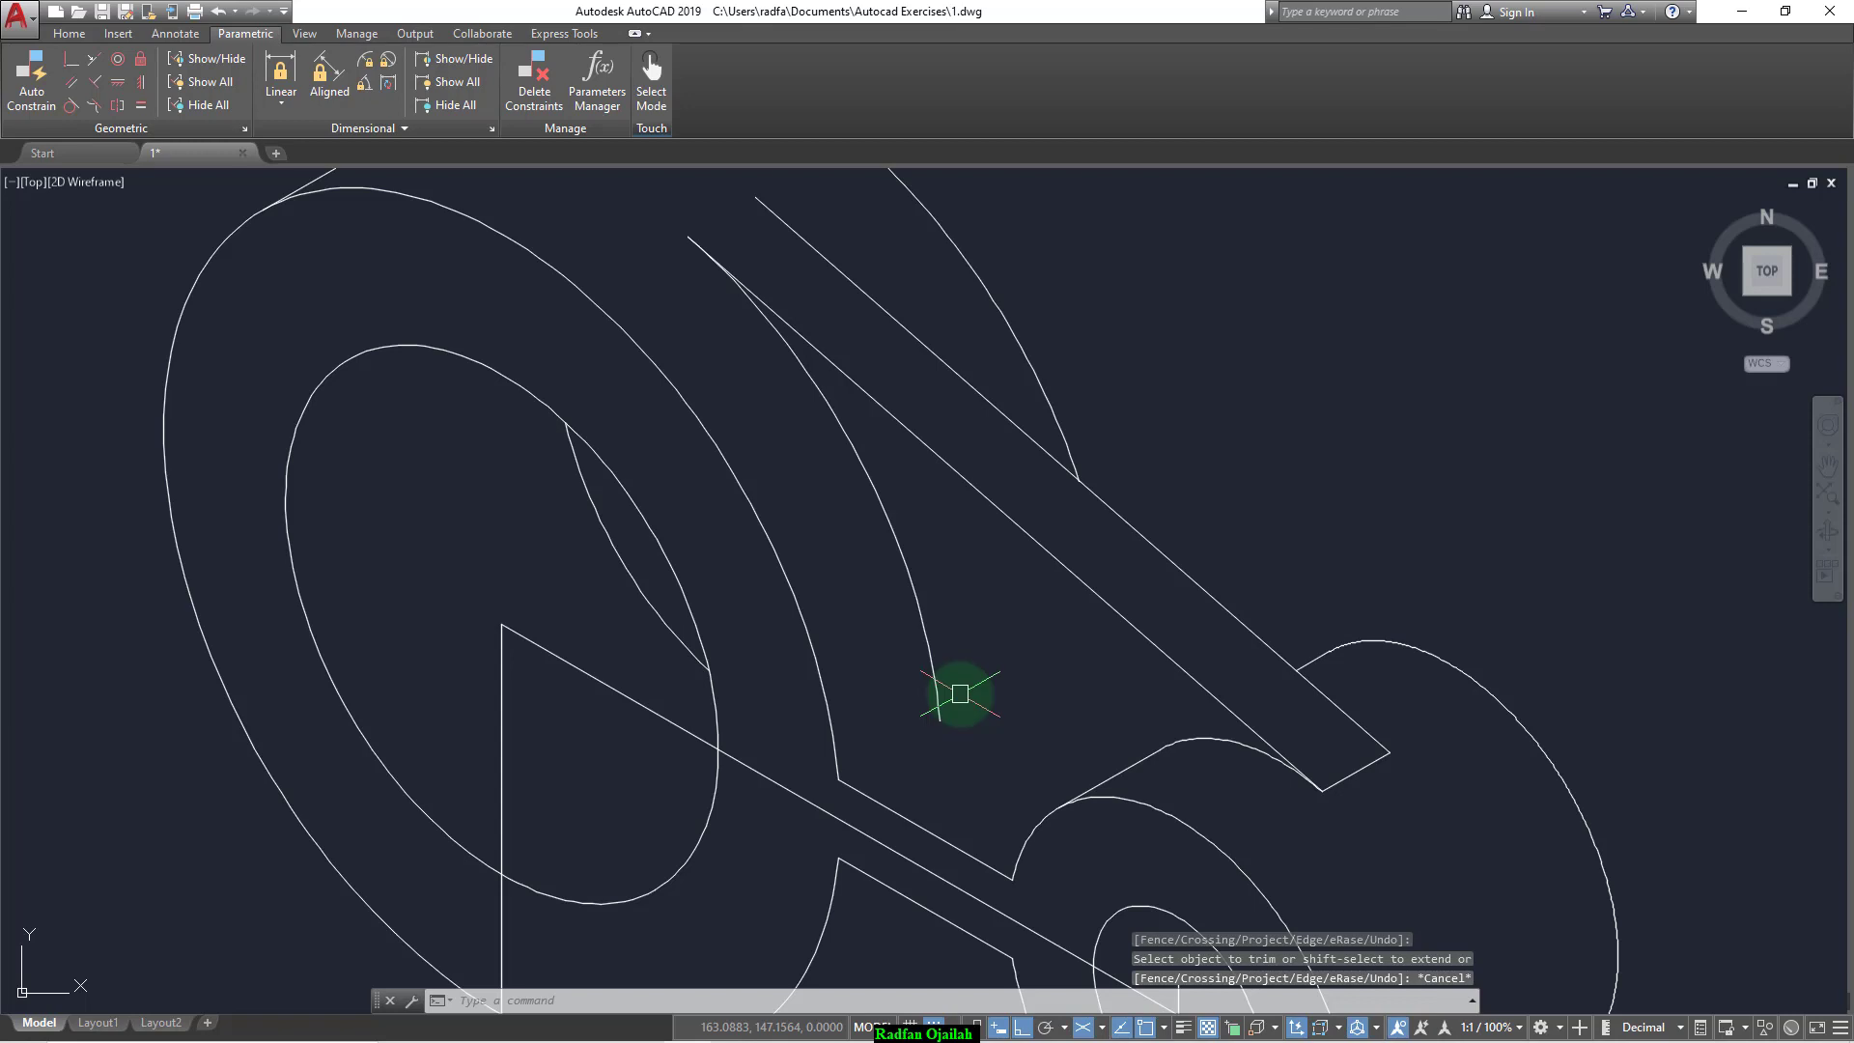
scroll(953, 706, "down", 3)
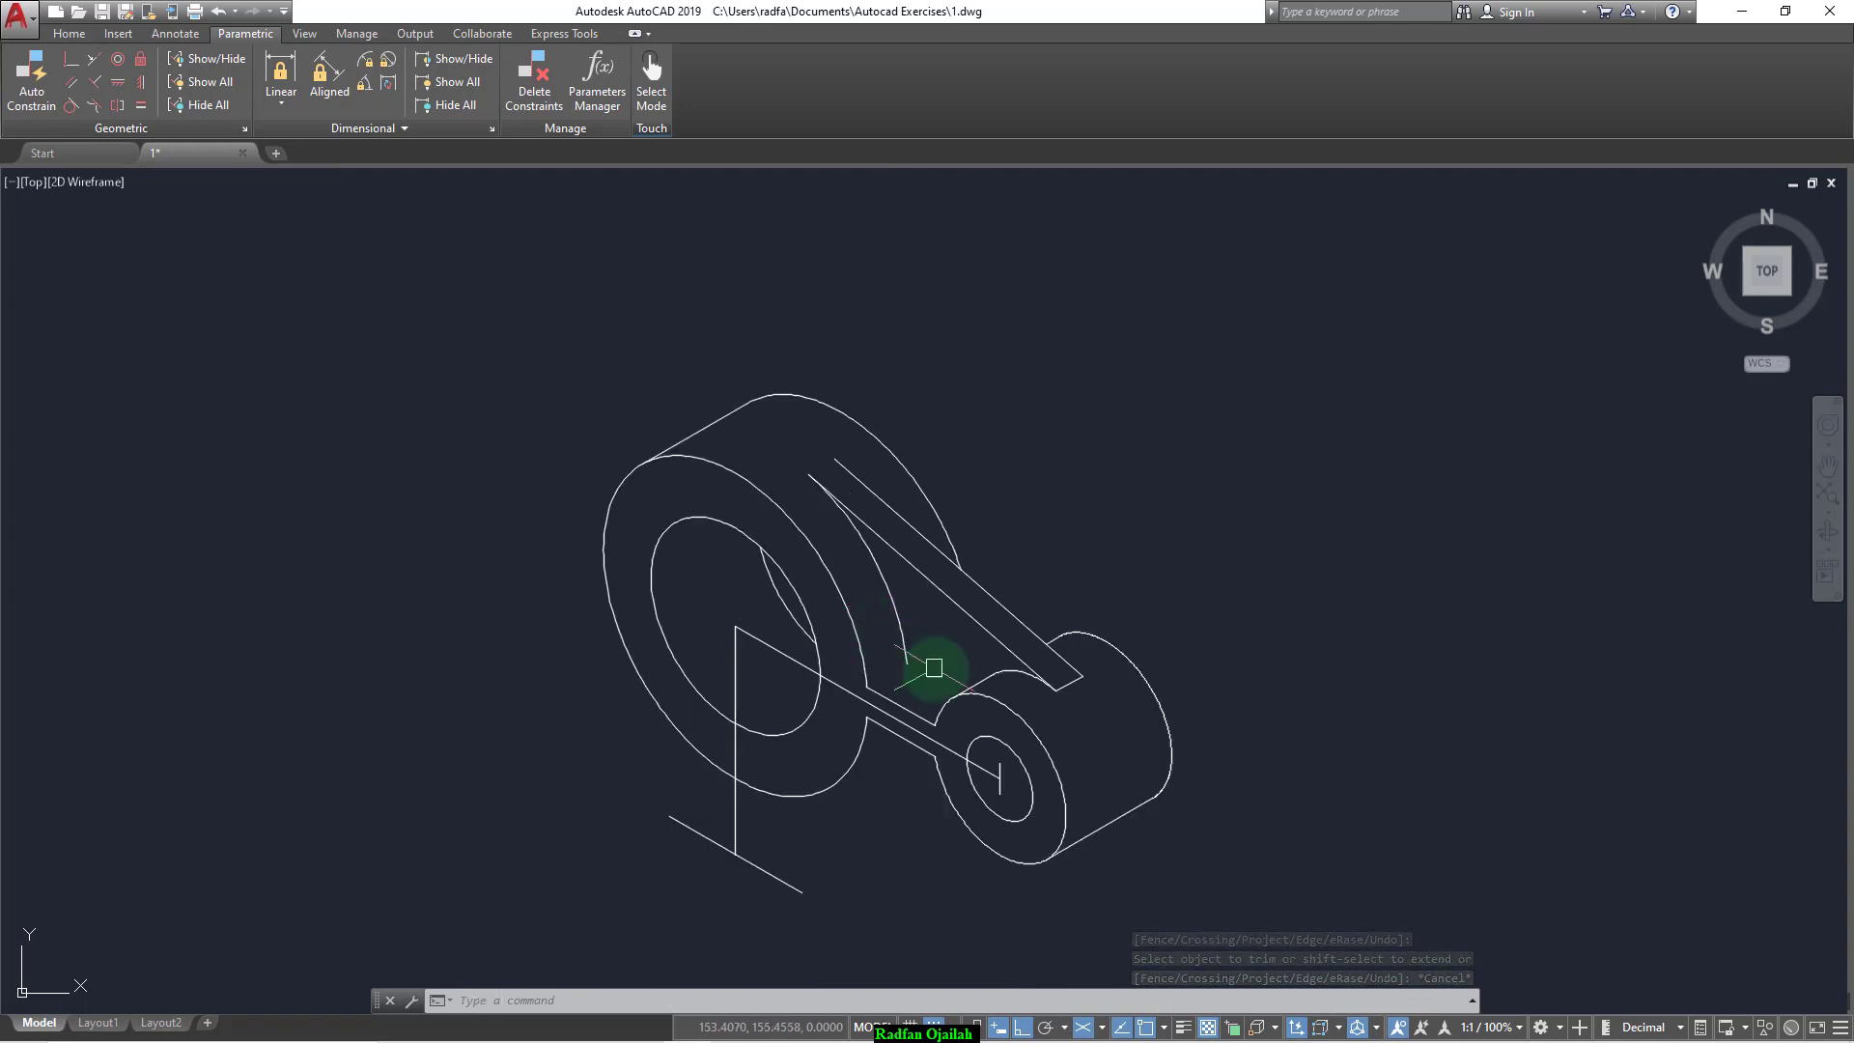
type("Co")
key("Return")
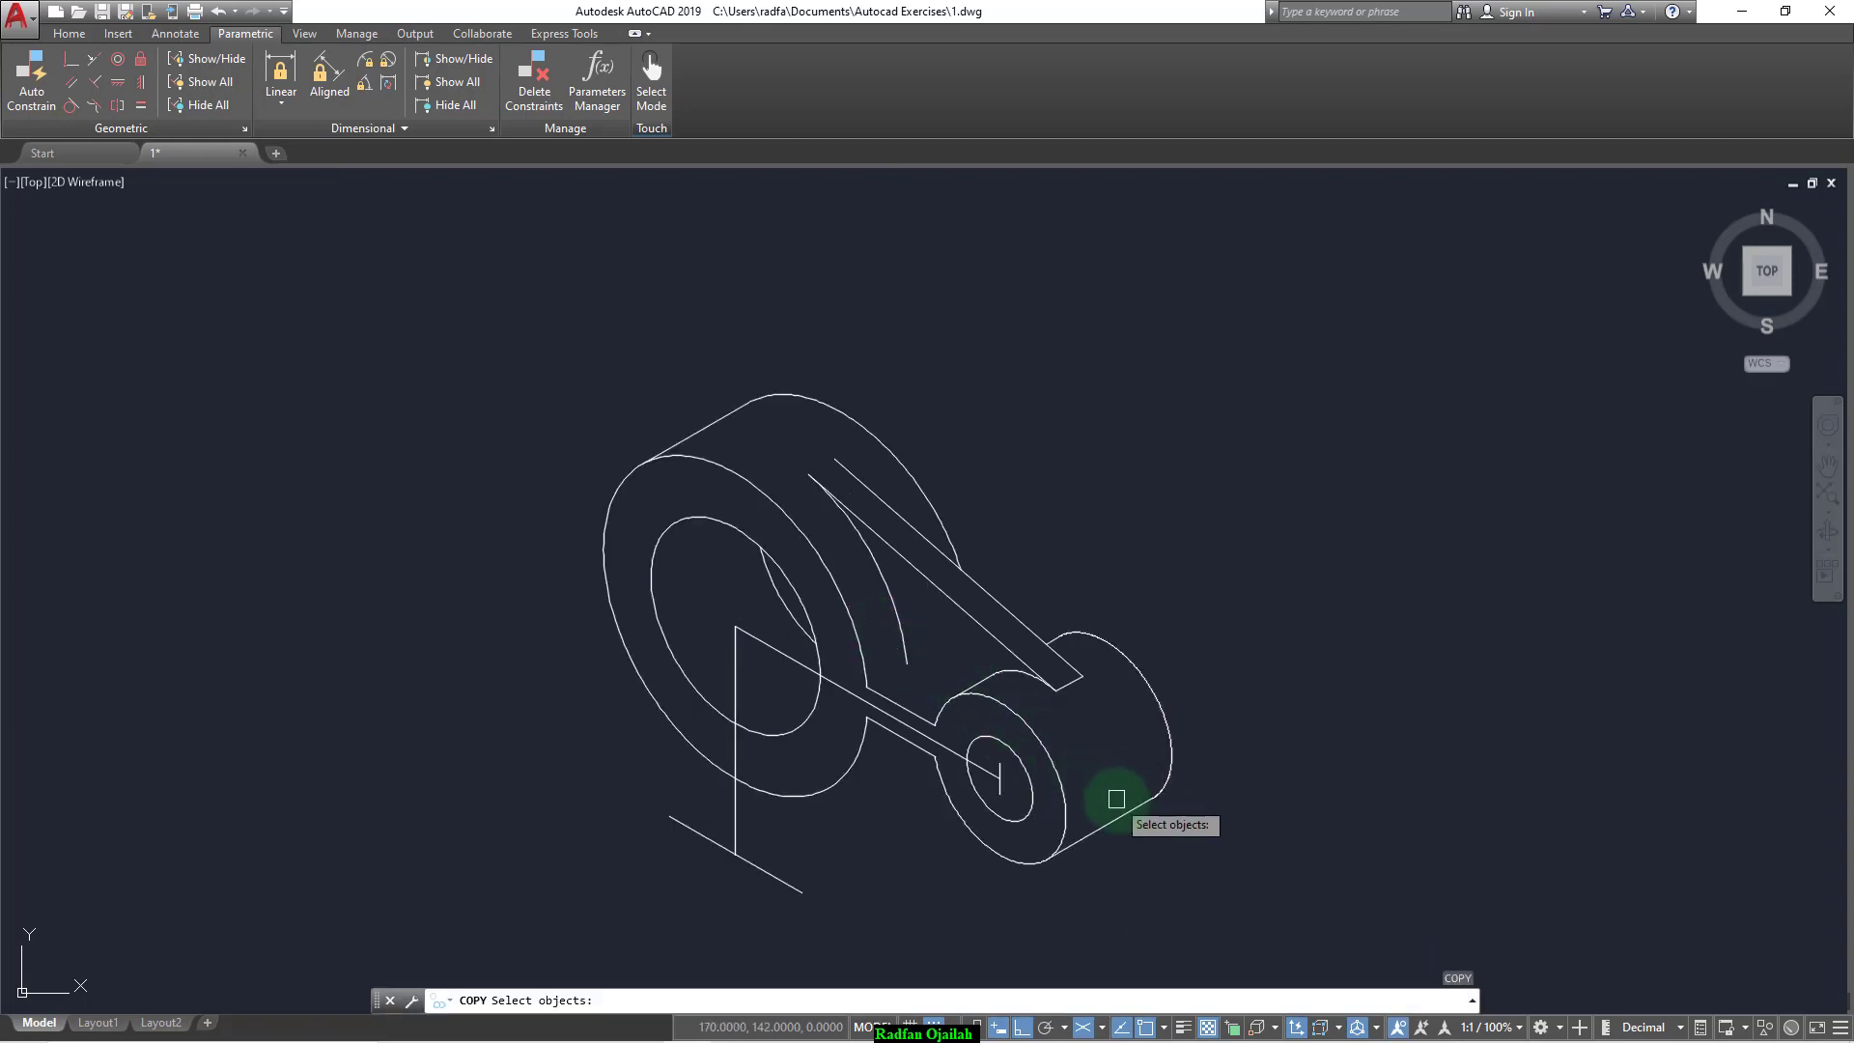
left_click(1124, 812)
key("Return")
left_click(1038, 864)
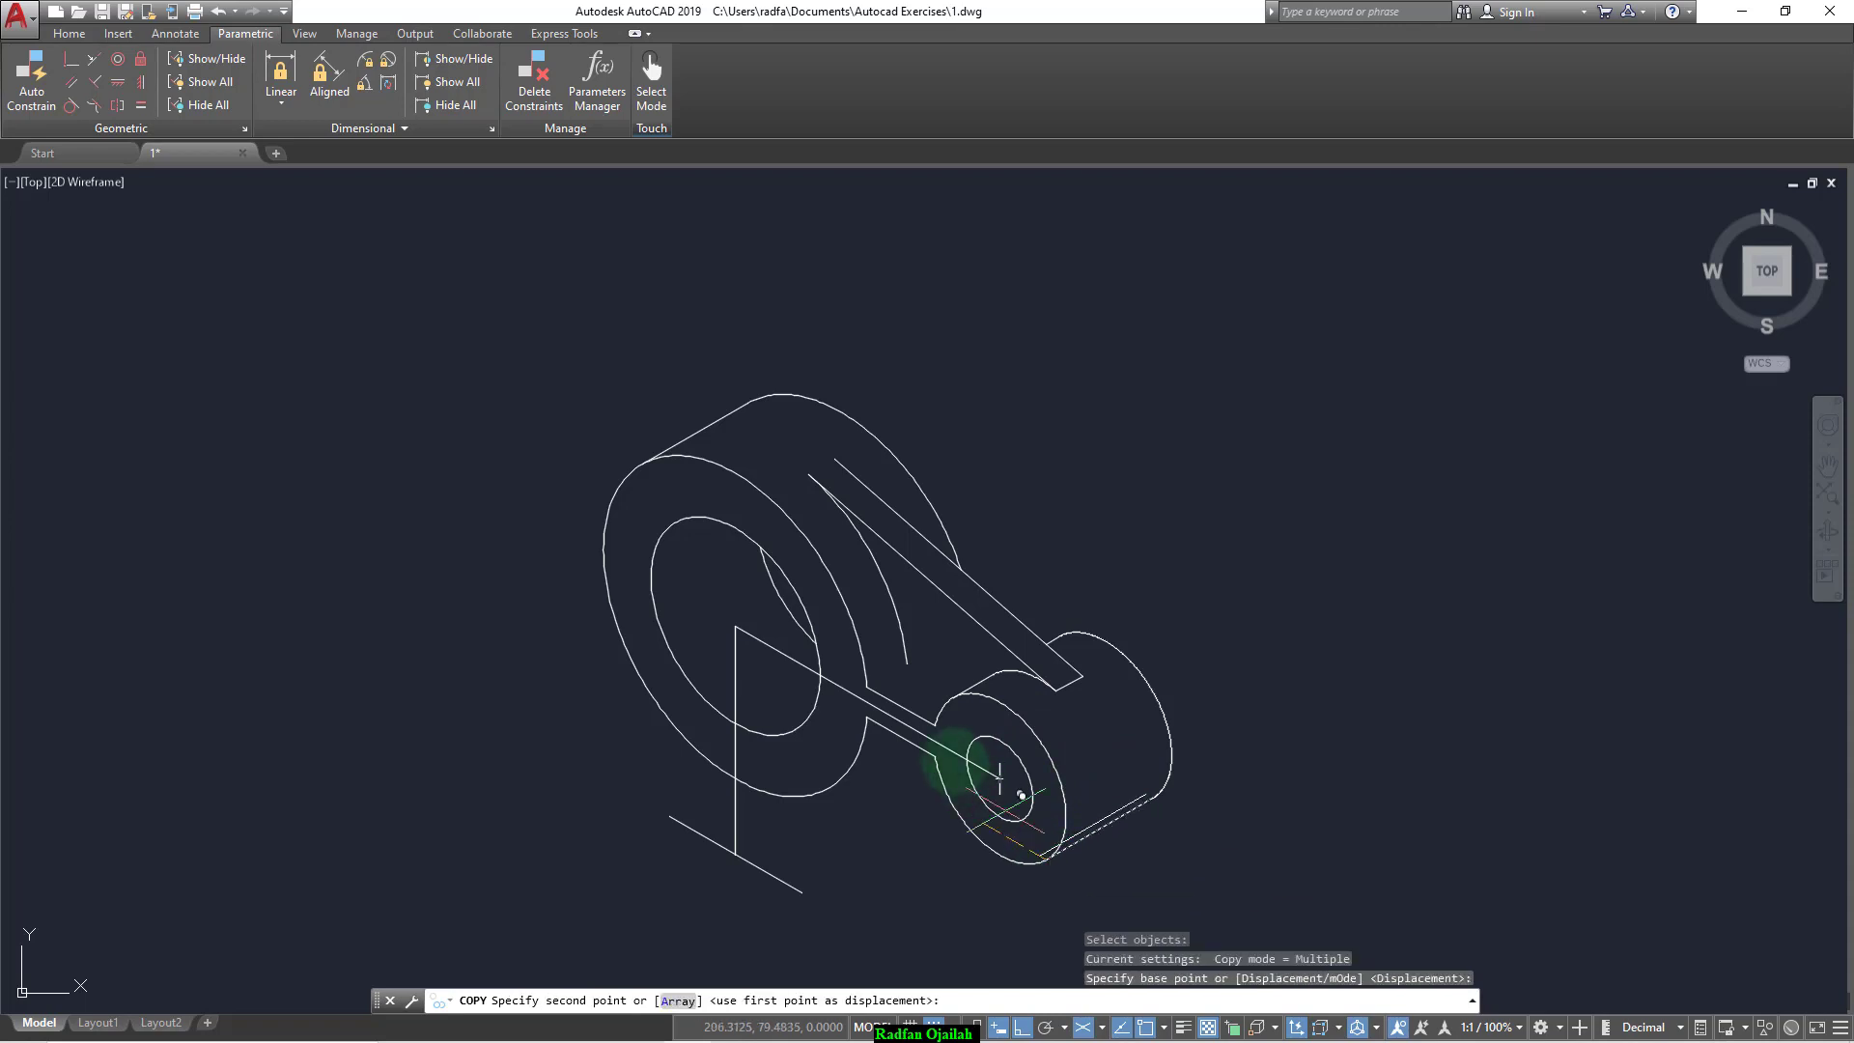
left_click(867, 688)
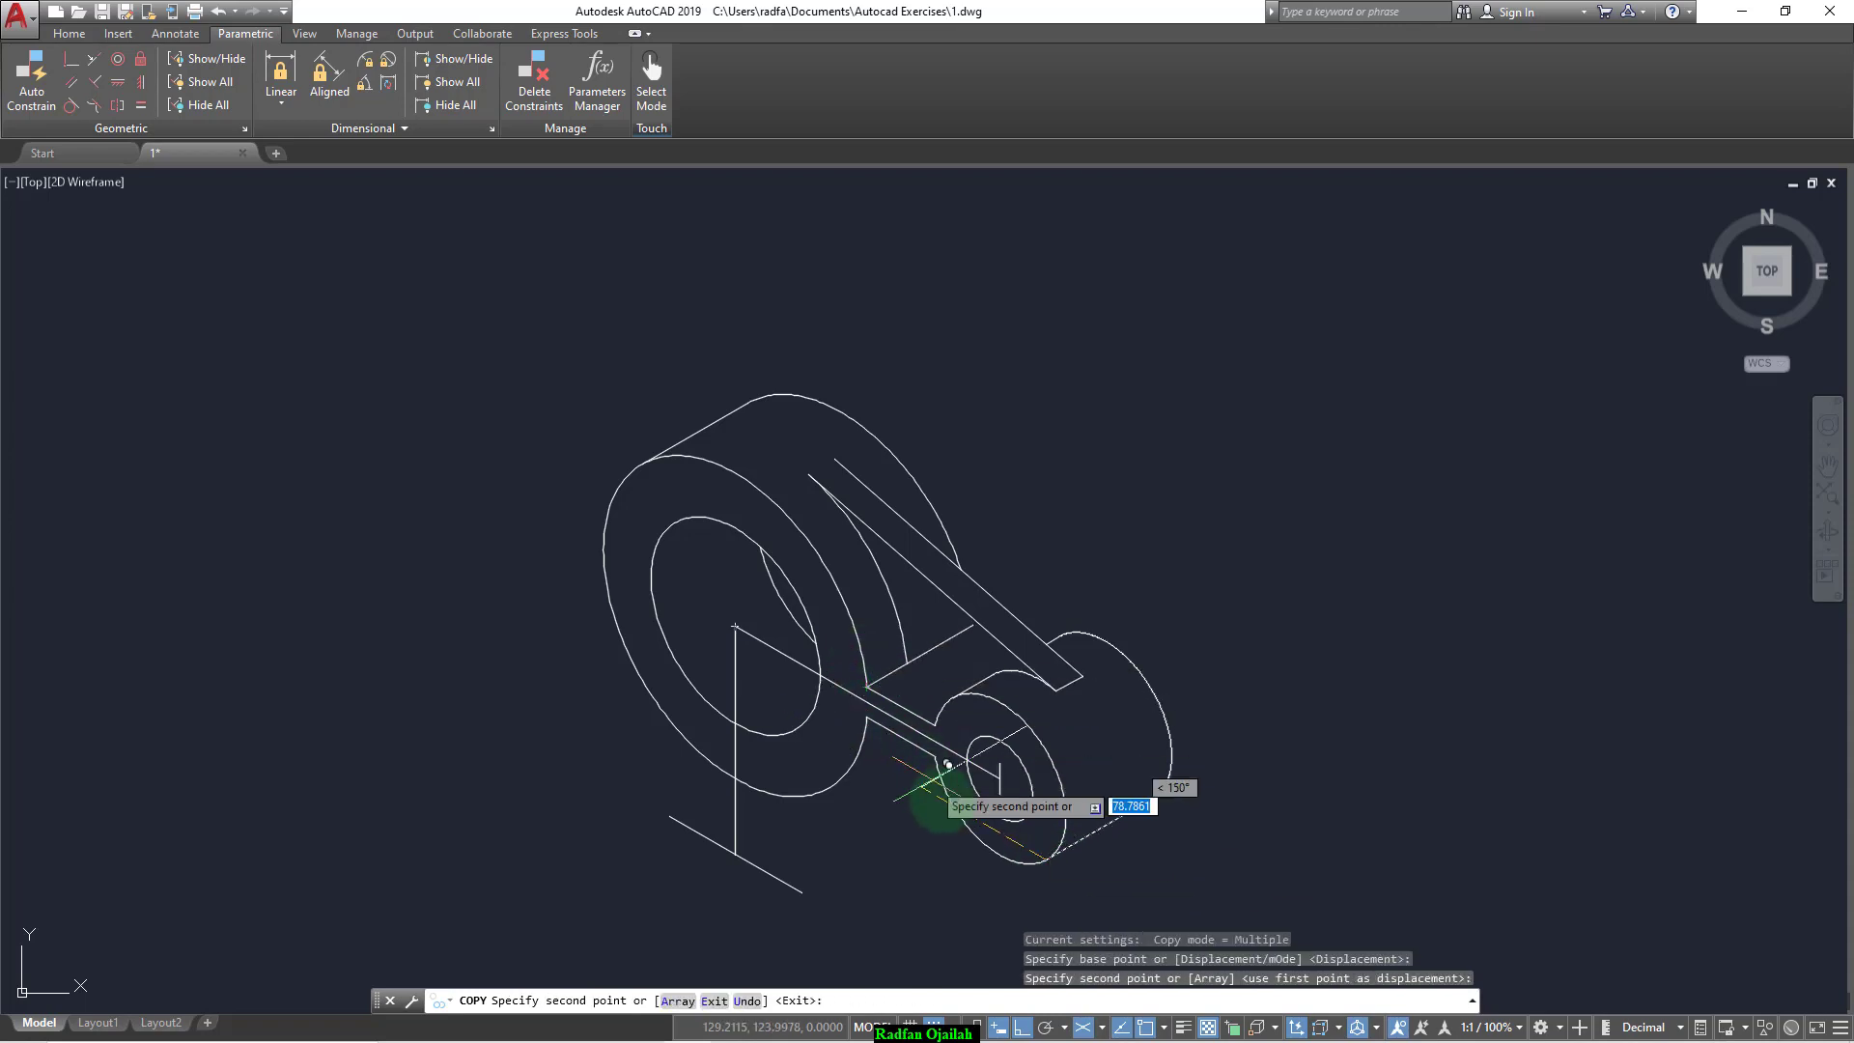
key("Escape")
Step: Draw an isometric line from the lower end of the copied large arc across the small boss, parallel to the short edge joining the bosses
scroll(881, 641, "up", 4)
scroll(888, 647, "down", 2)
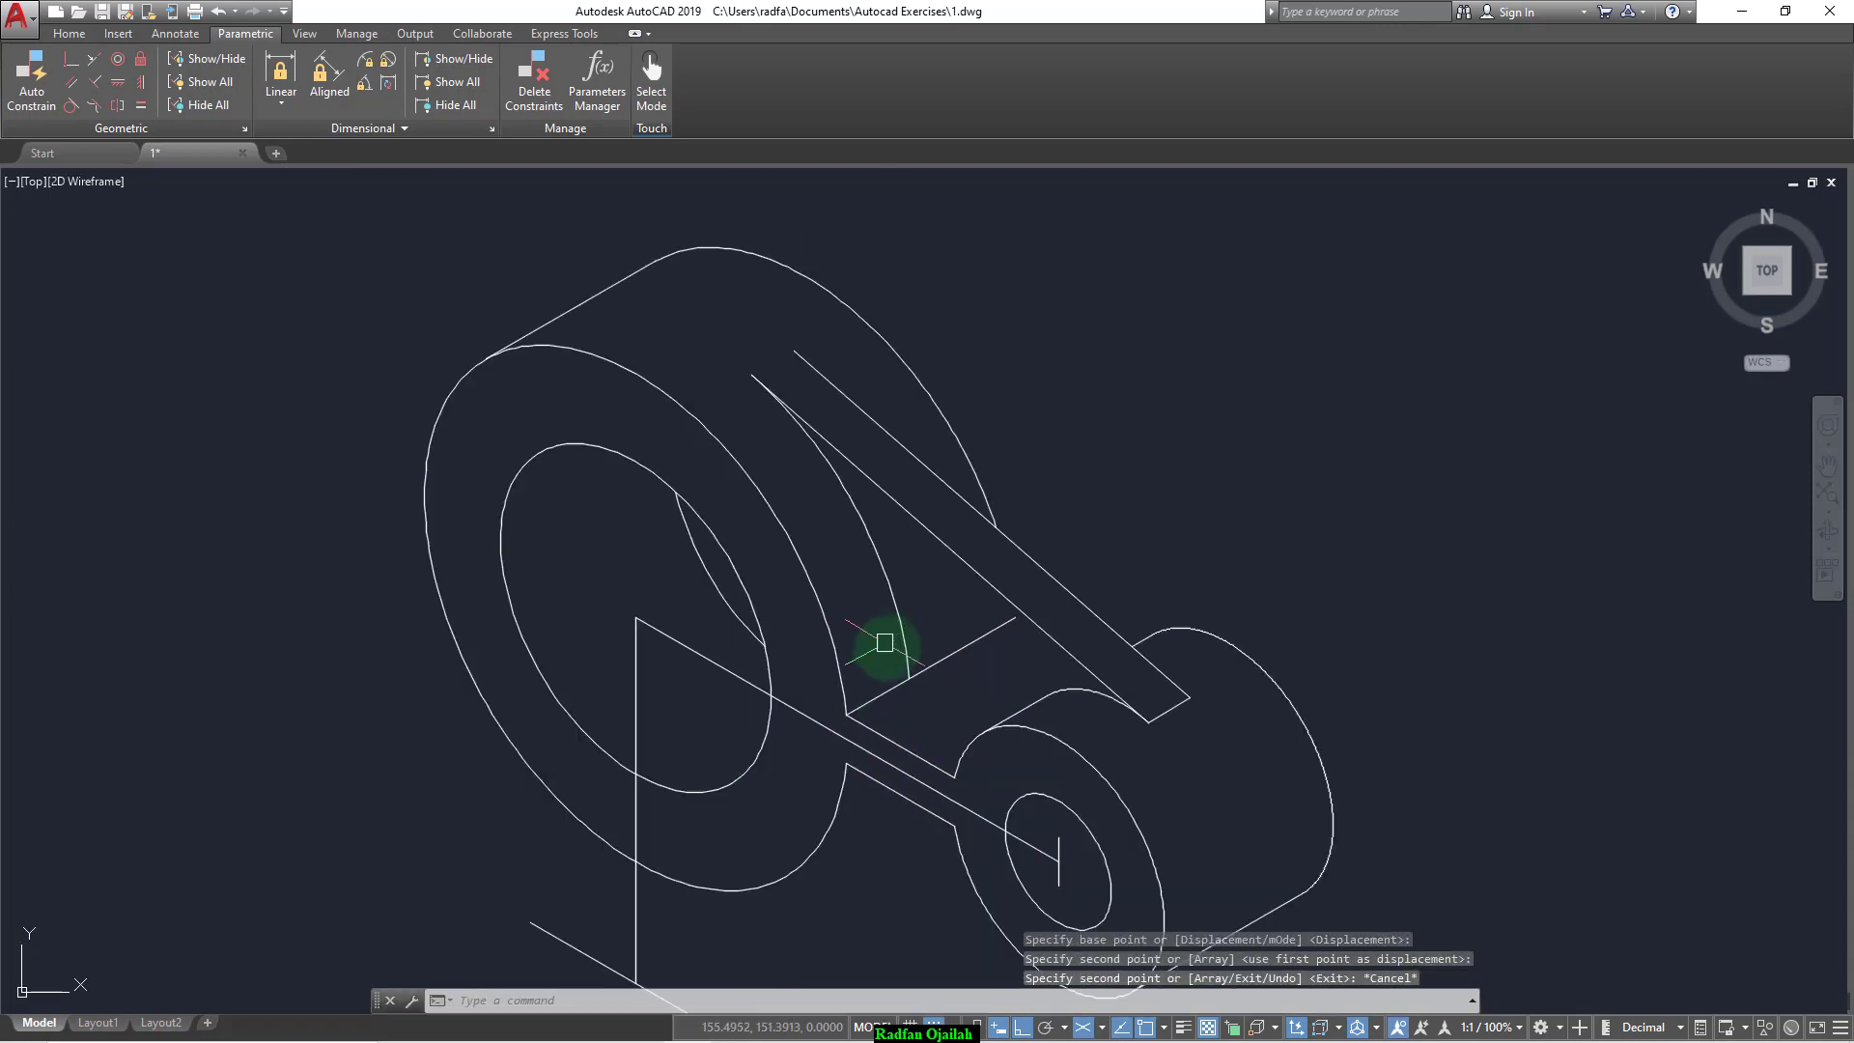
scroll(942, 668, "up", 2)
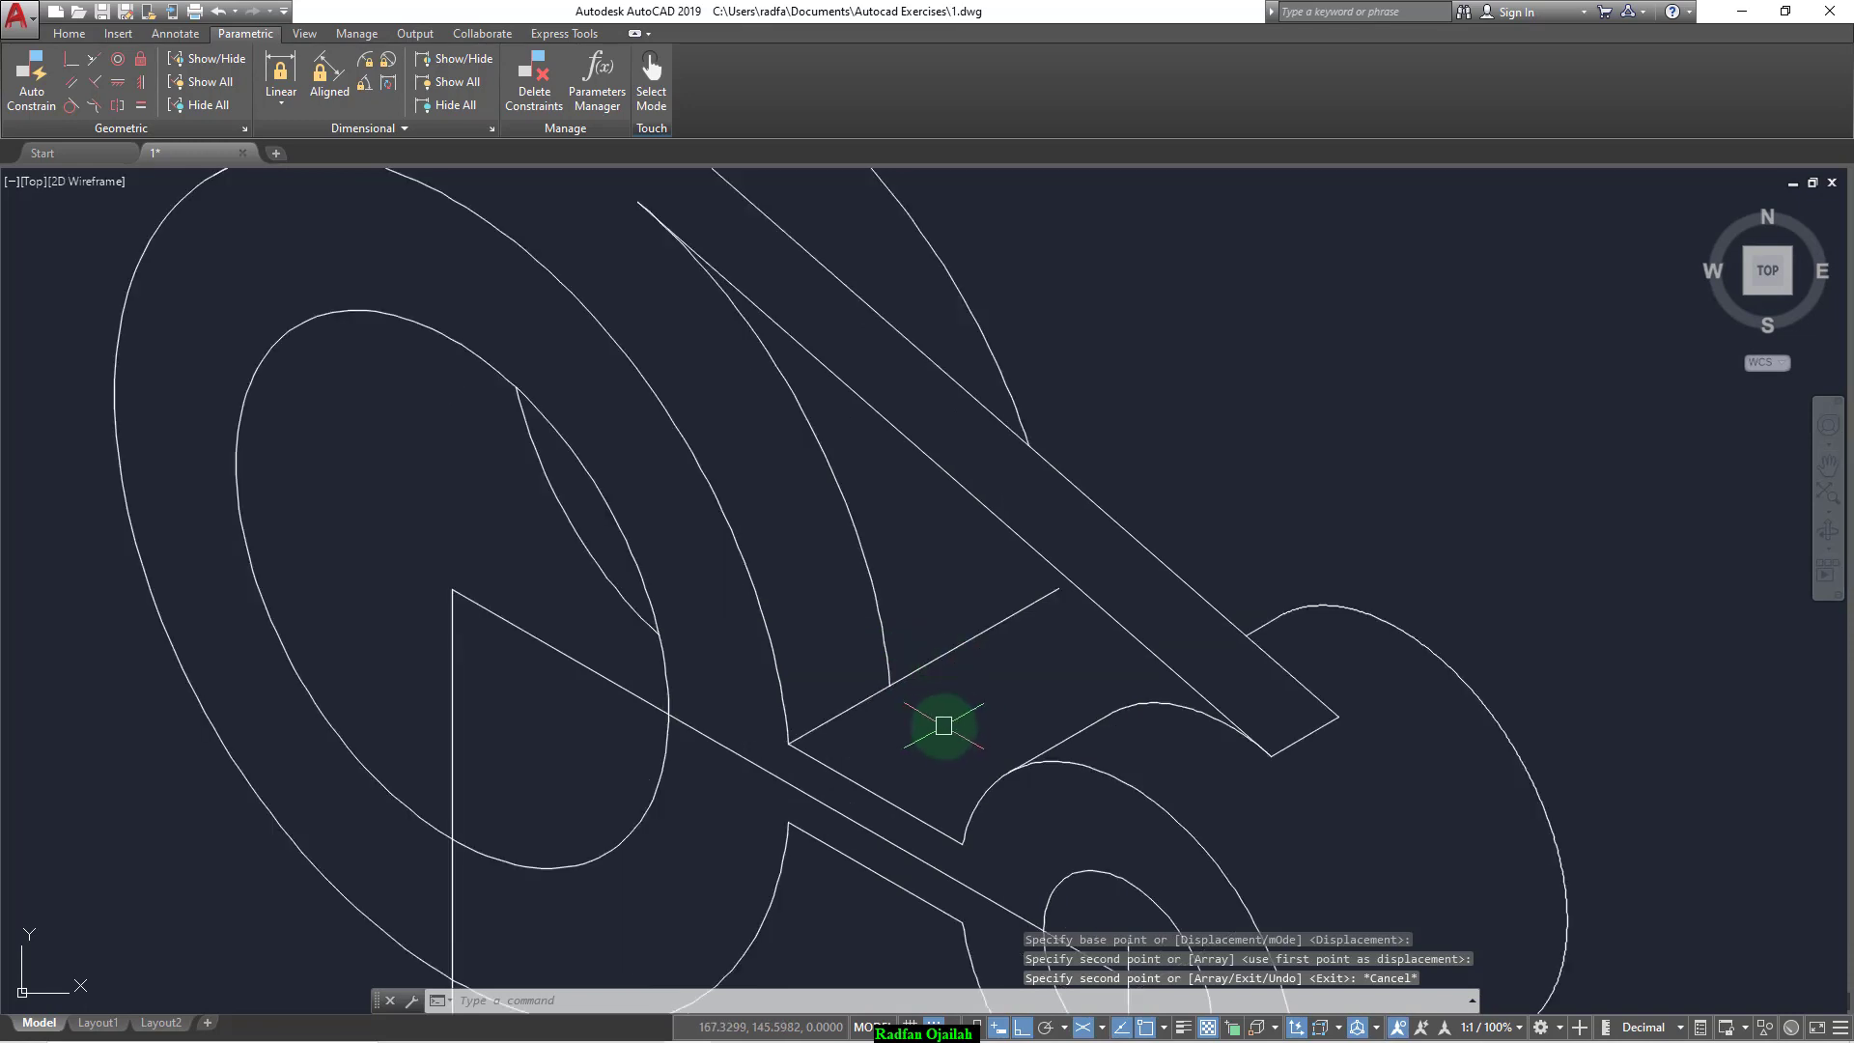
type("l")
key("Return")
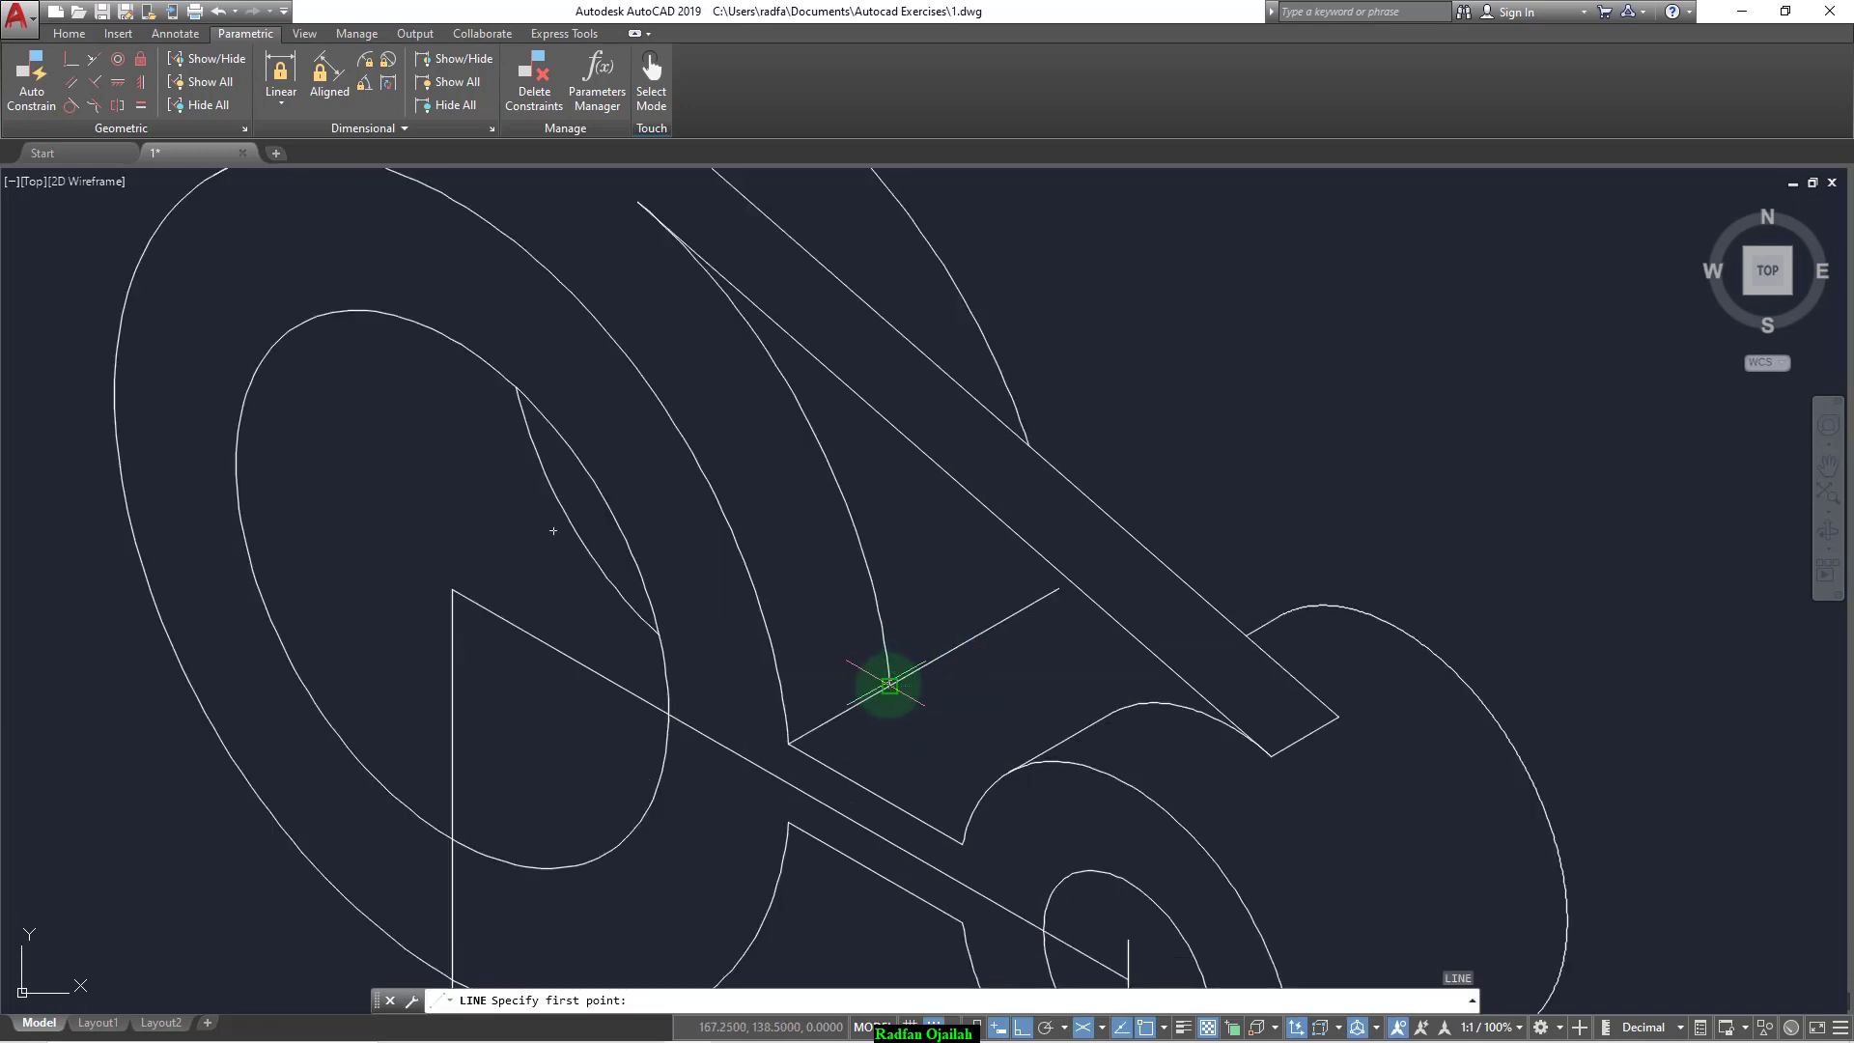
left_click(888, 686)
left_click(1215, 792)
key("Return")
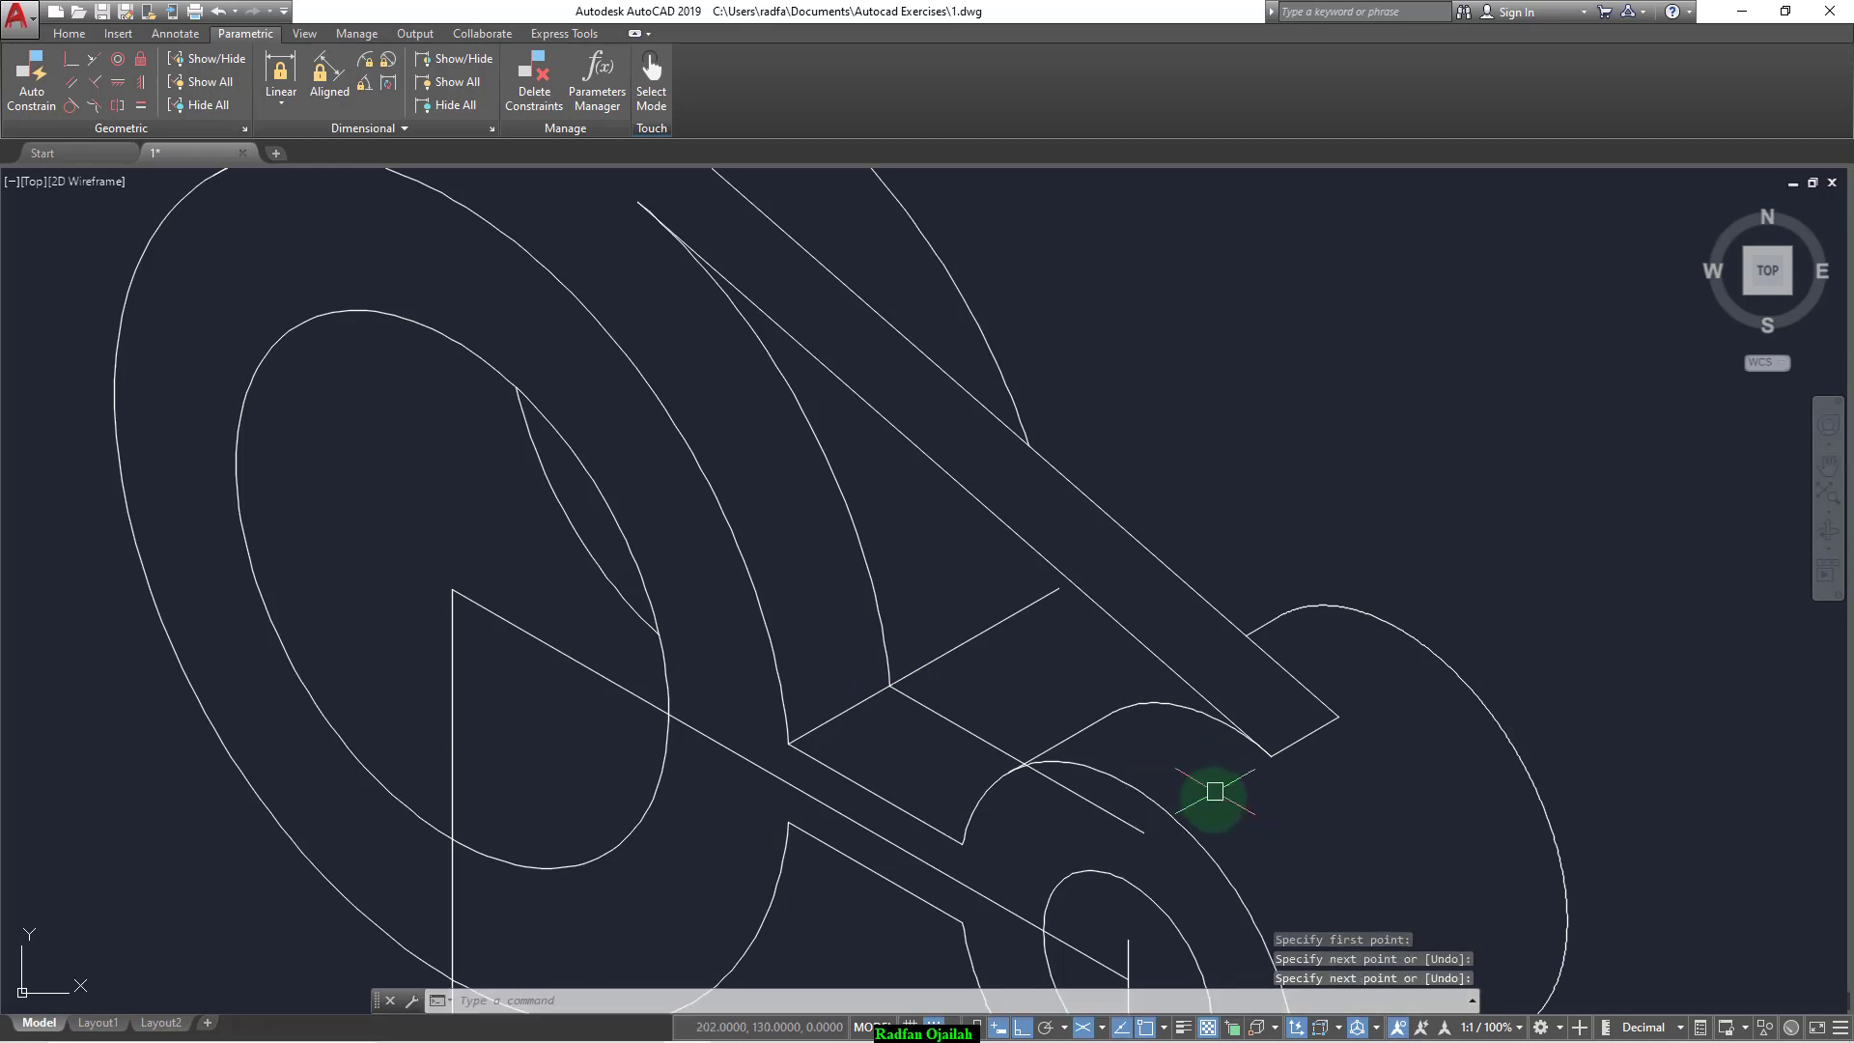
Step: Trim the new line's hidden end where it passes behind the small boss's outline
type("tr")
key("Return")
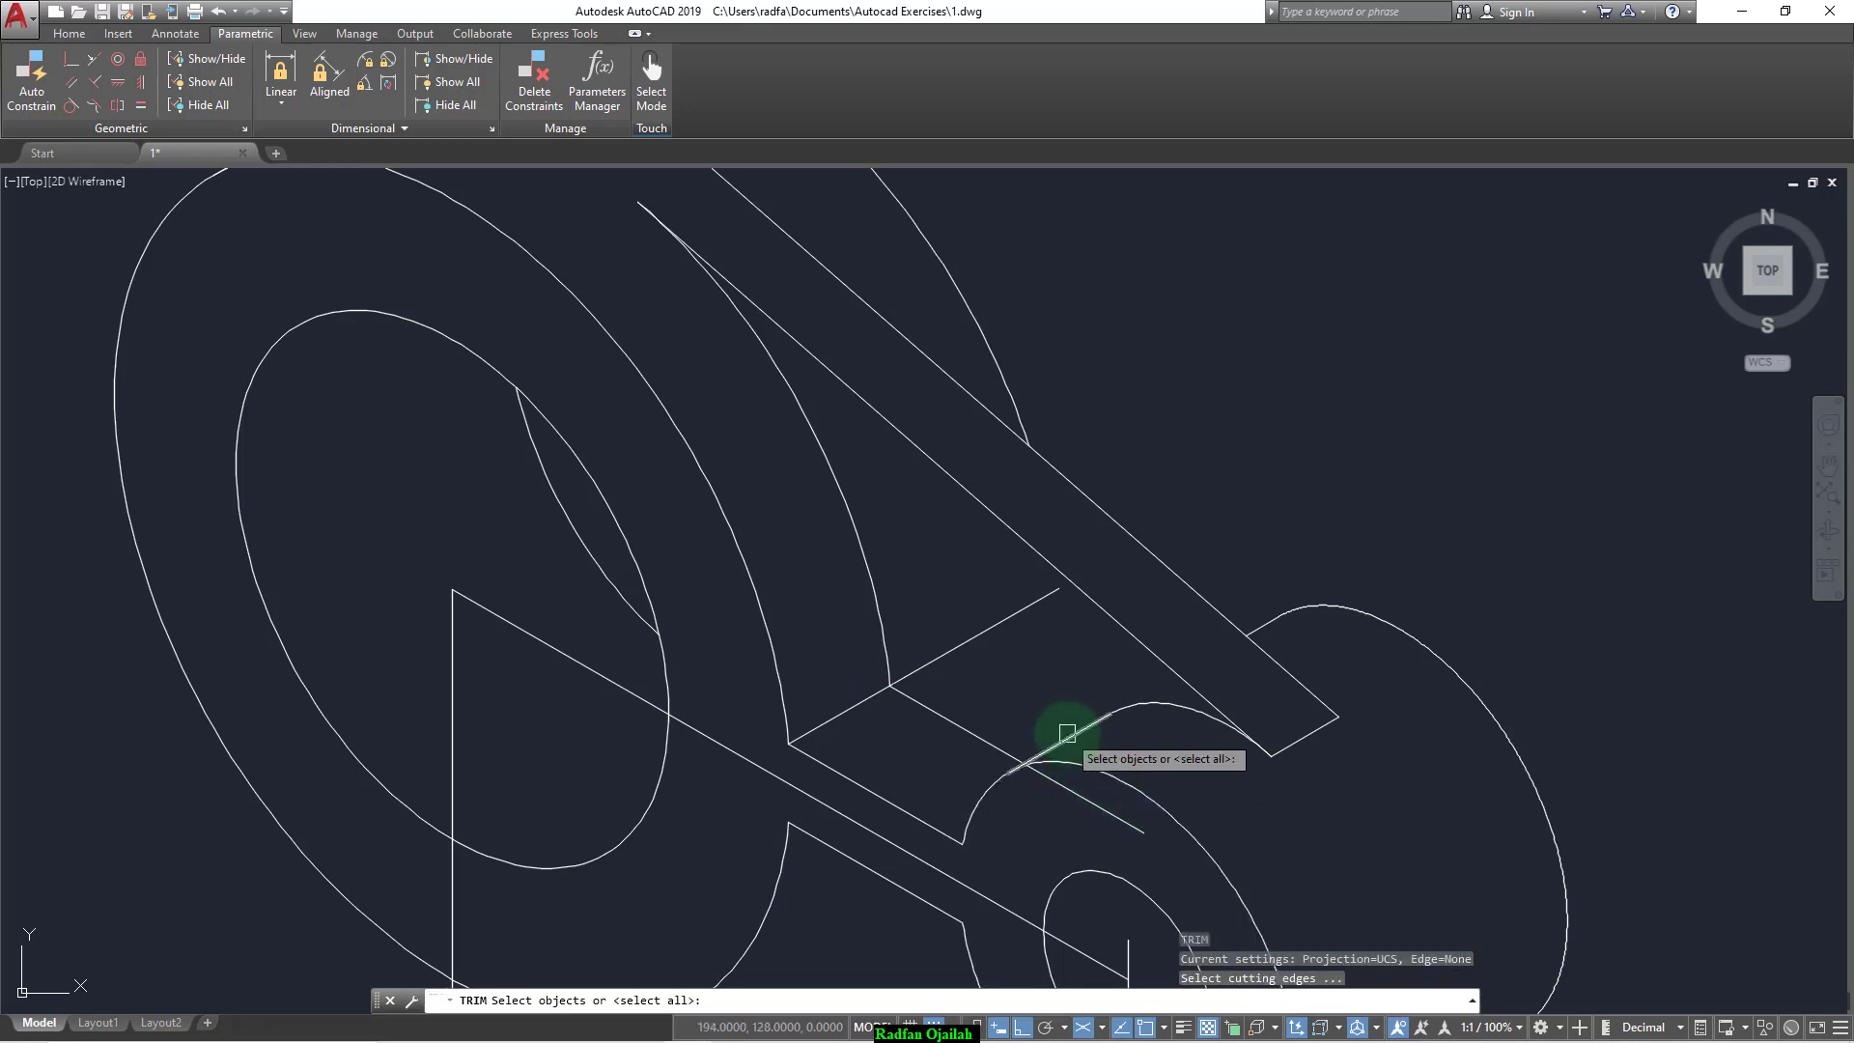
left_click(1085, 793)
key("Return")
left_click(1090, 802)
key("Escape")
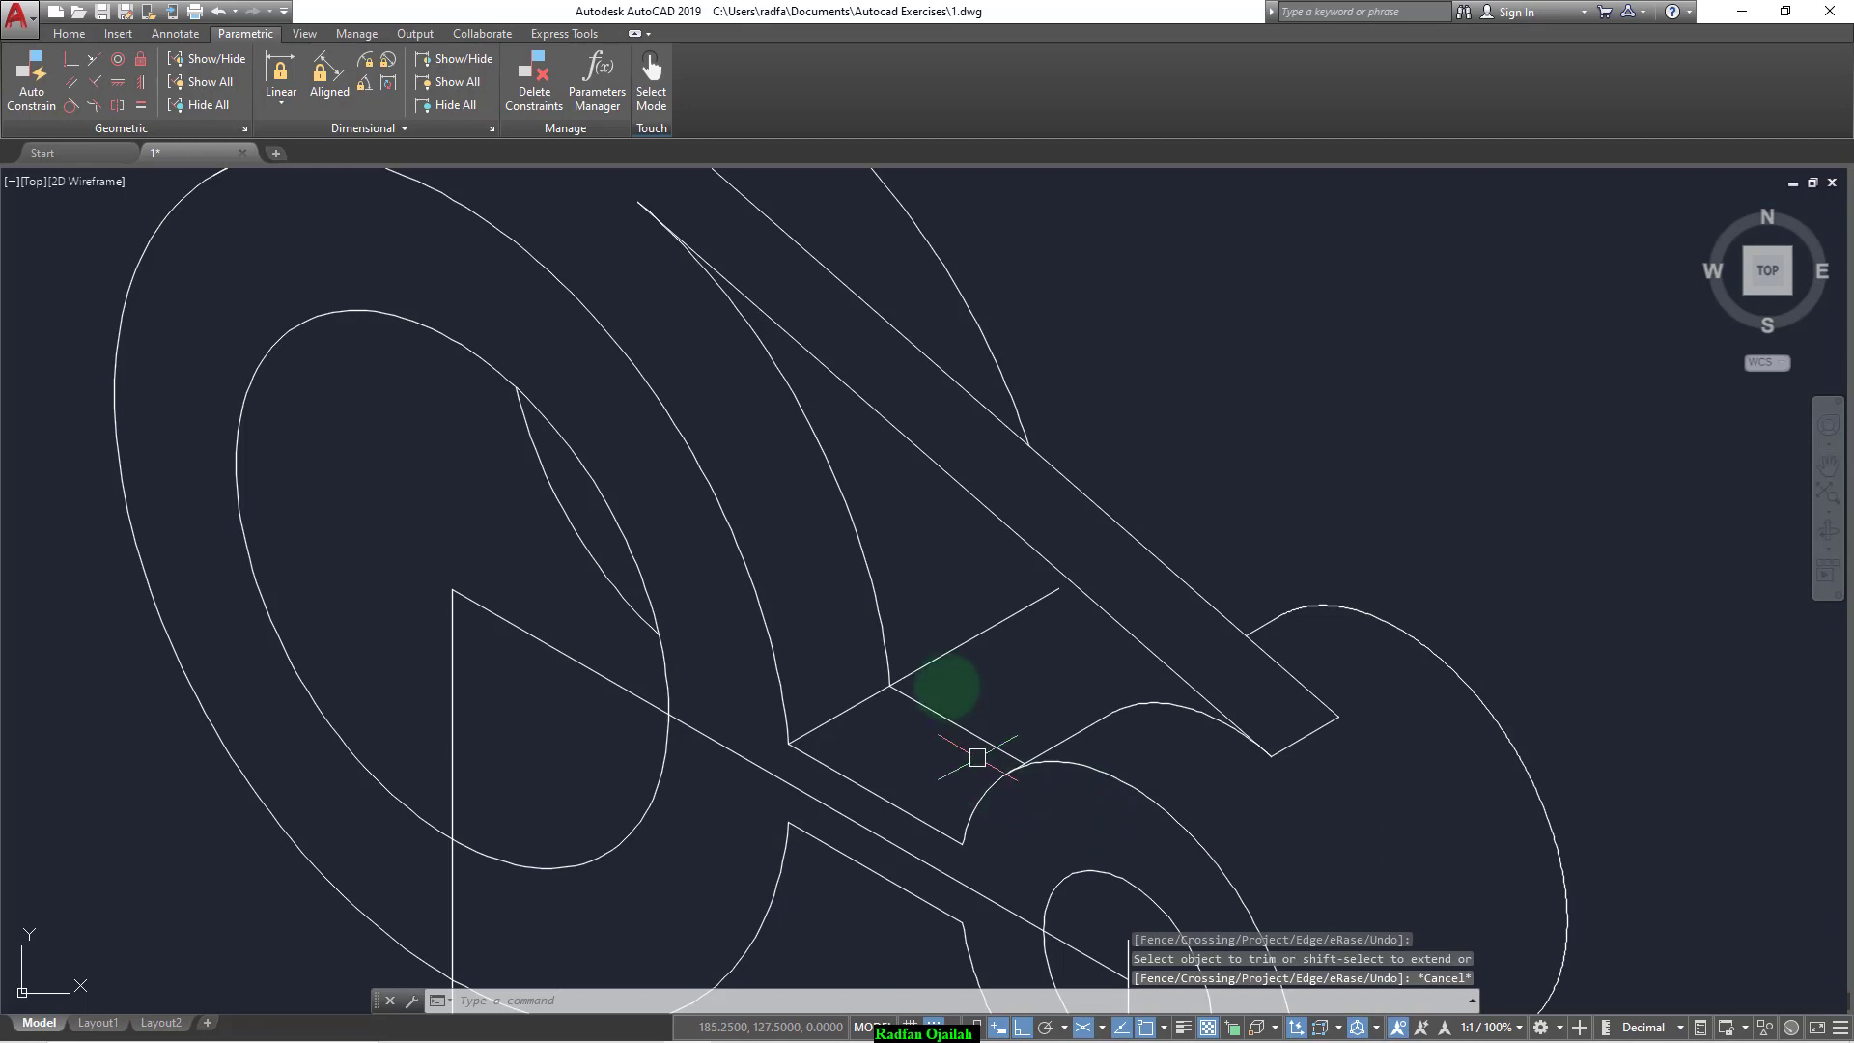
Step: Trim the copied receding edge beyond its intersection with the large arc's lower end
type("tr")
key("Return")
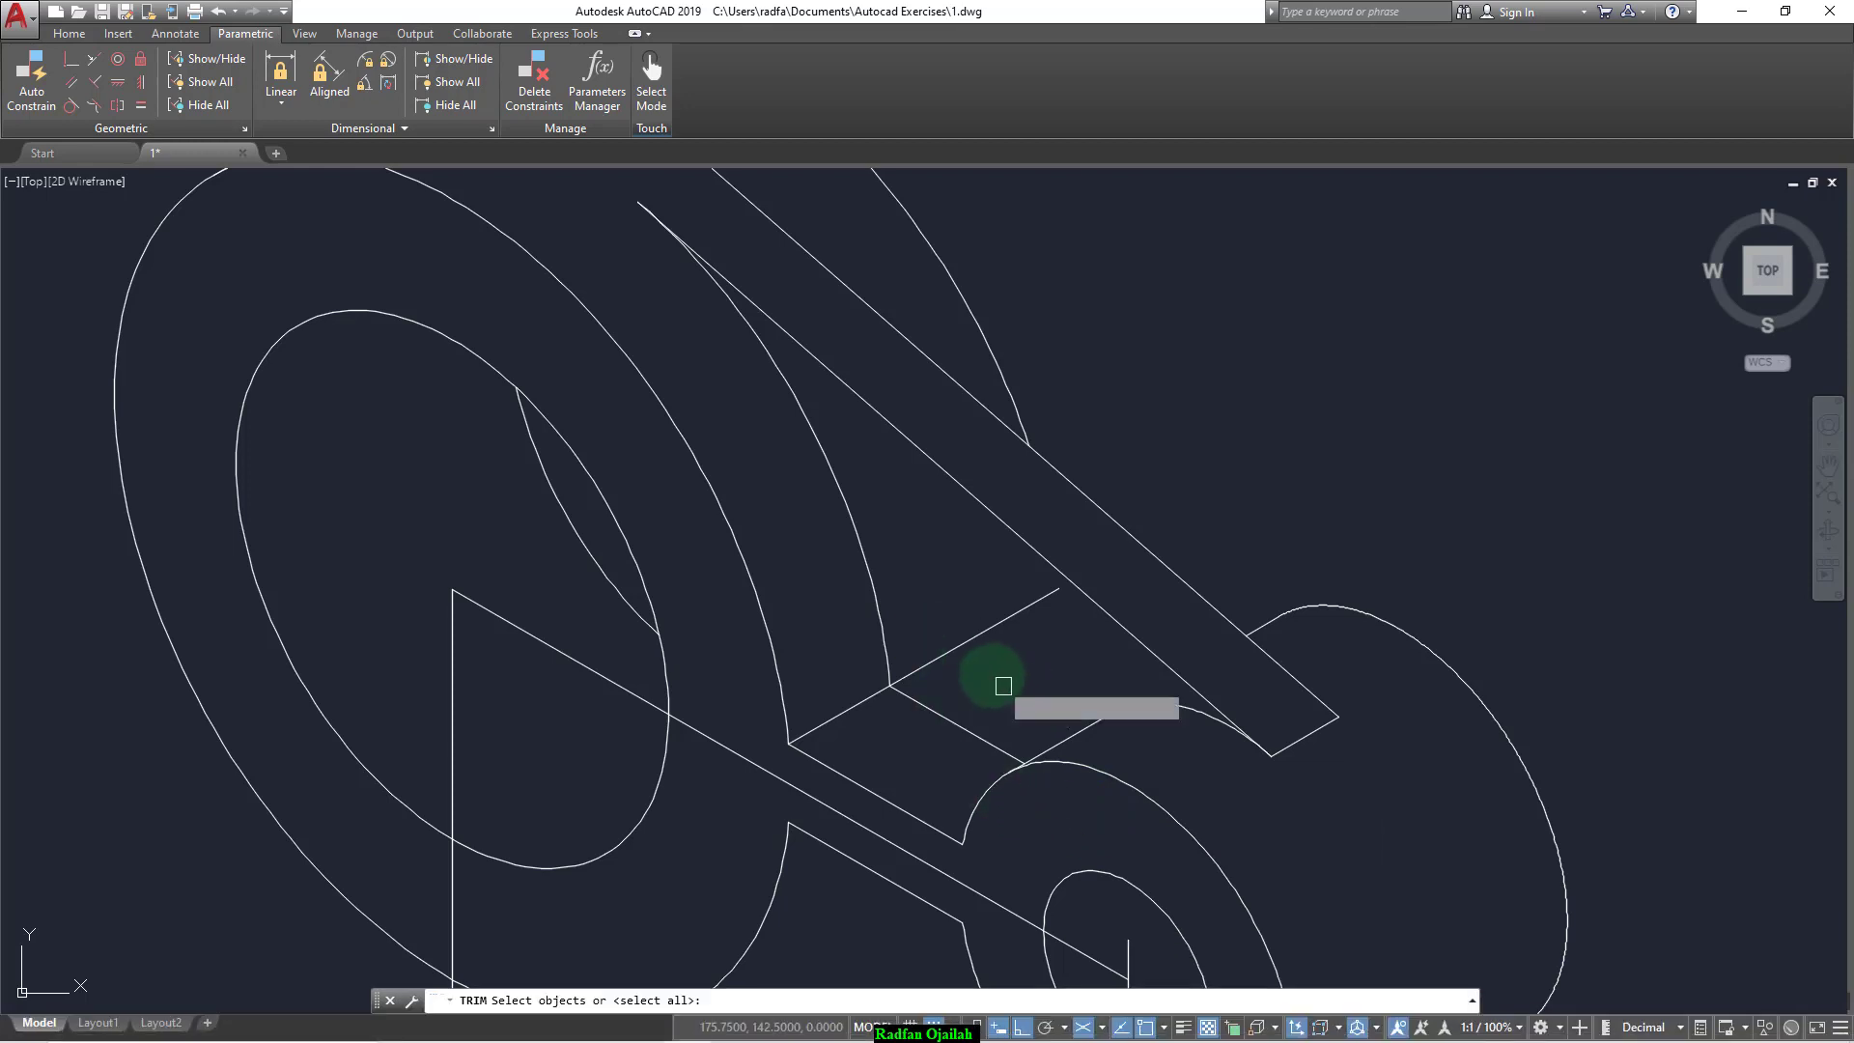
key("Return")
left_click(970, 642)
key("Escape")
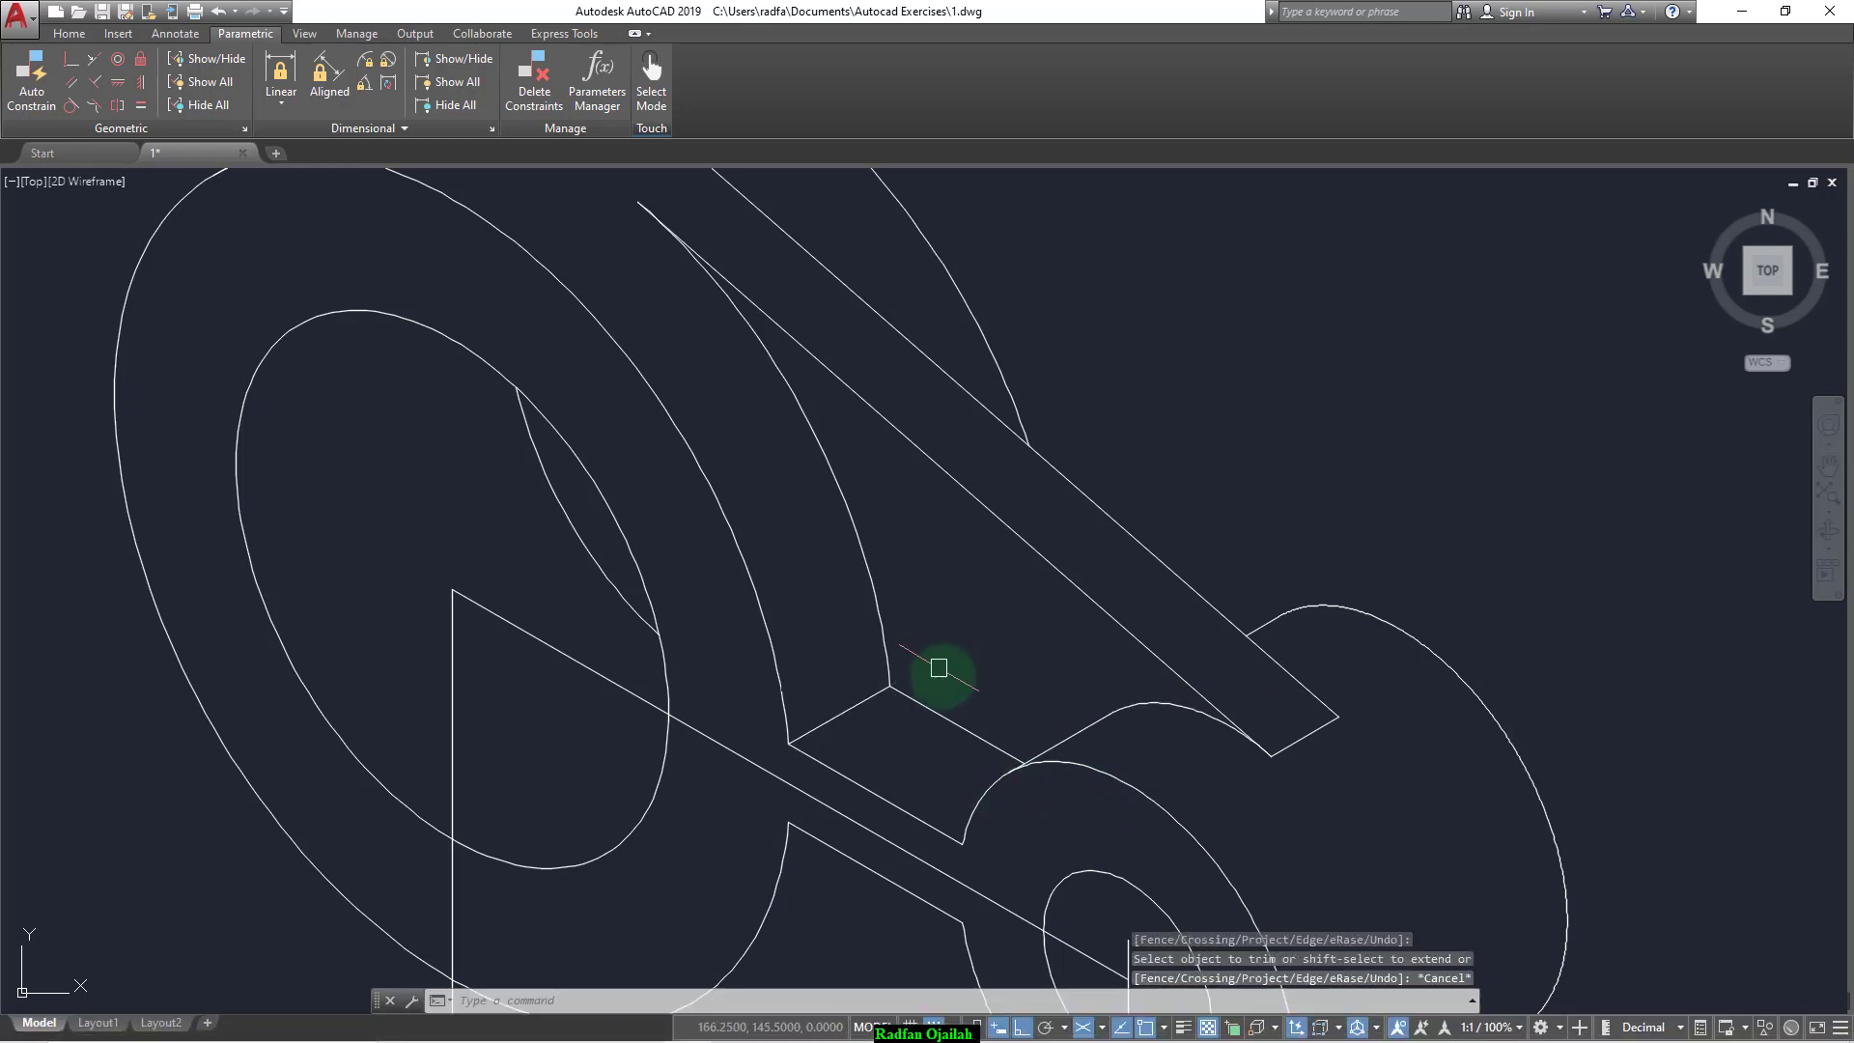
Step: Draw a 6-unit isometric line in the empty area beside the base line, parallel to it
scroll(947, 673, "down", 3)
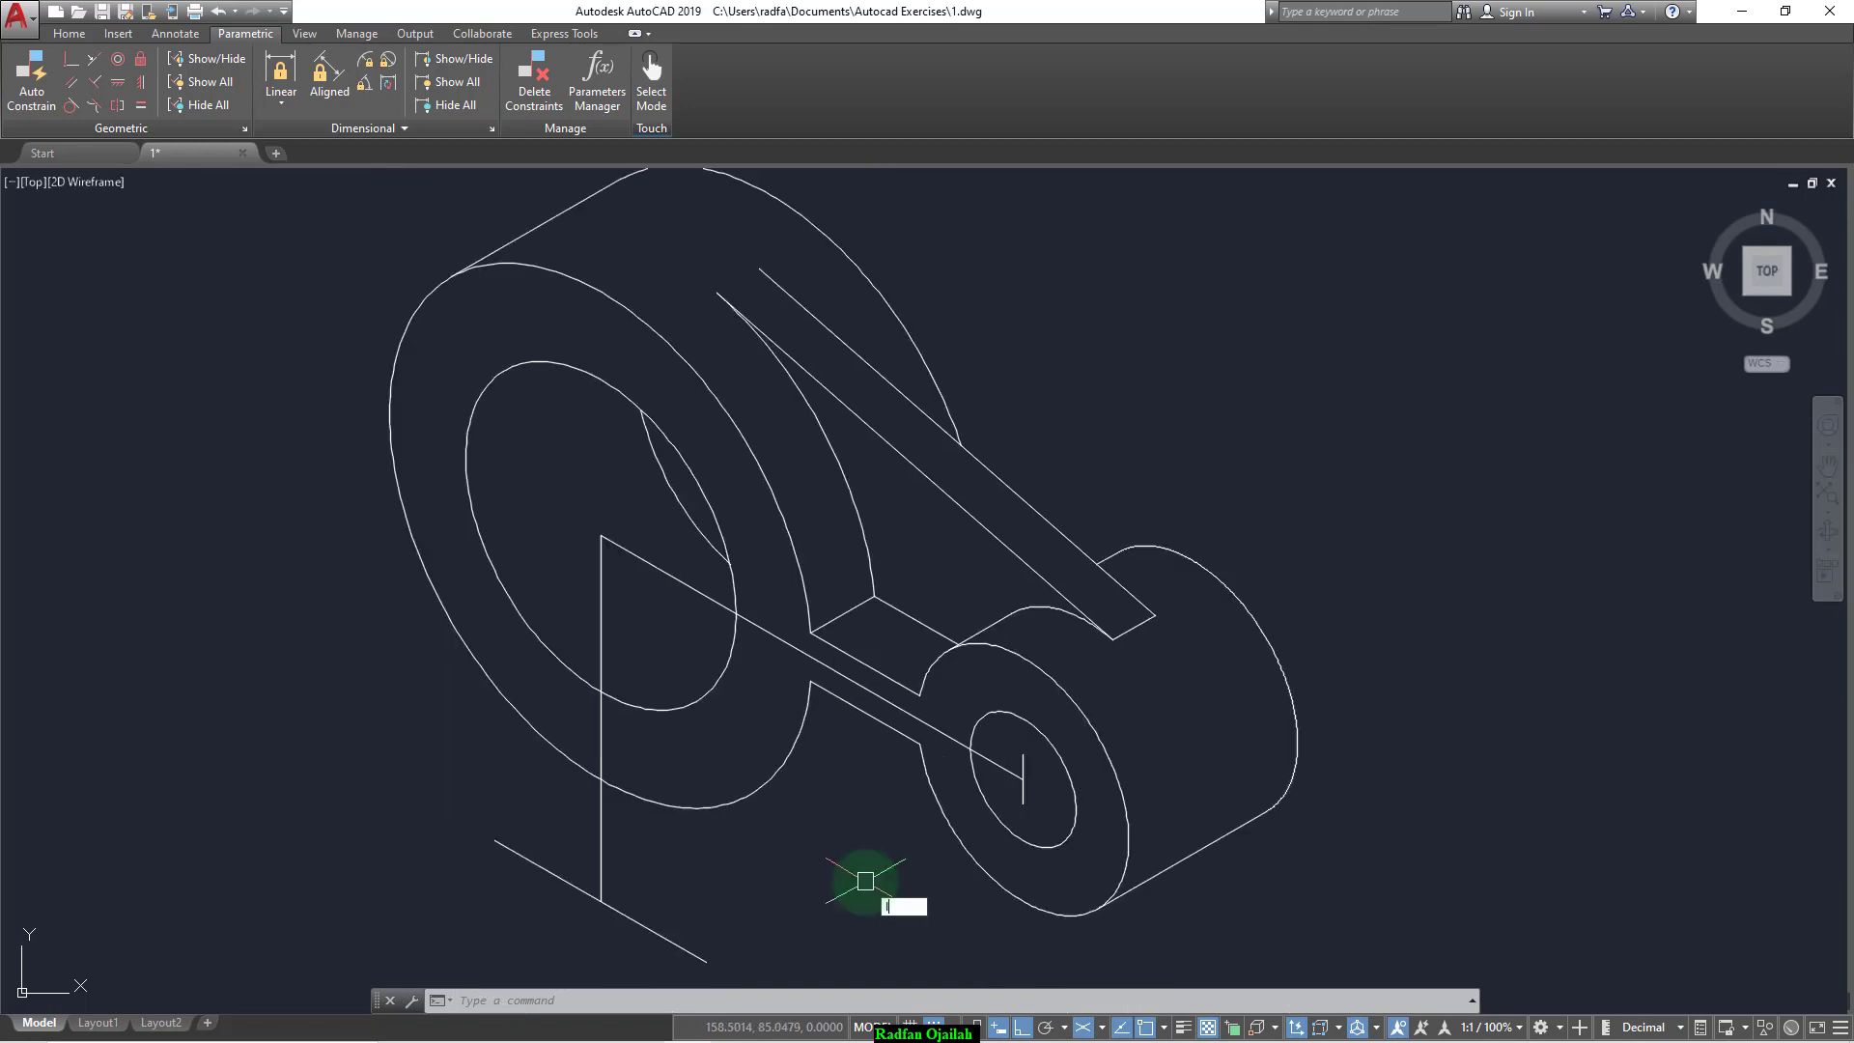
key("Return")
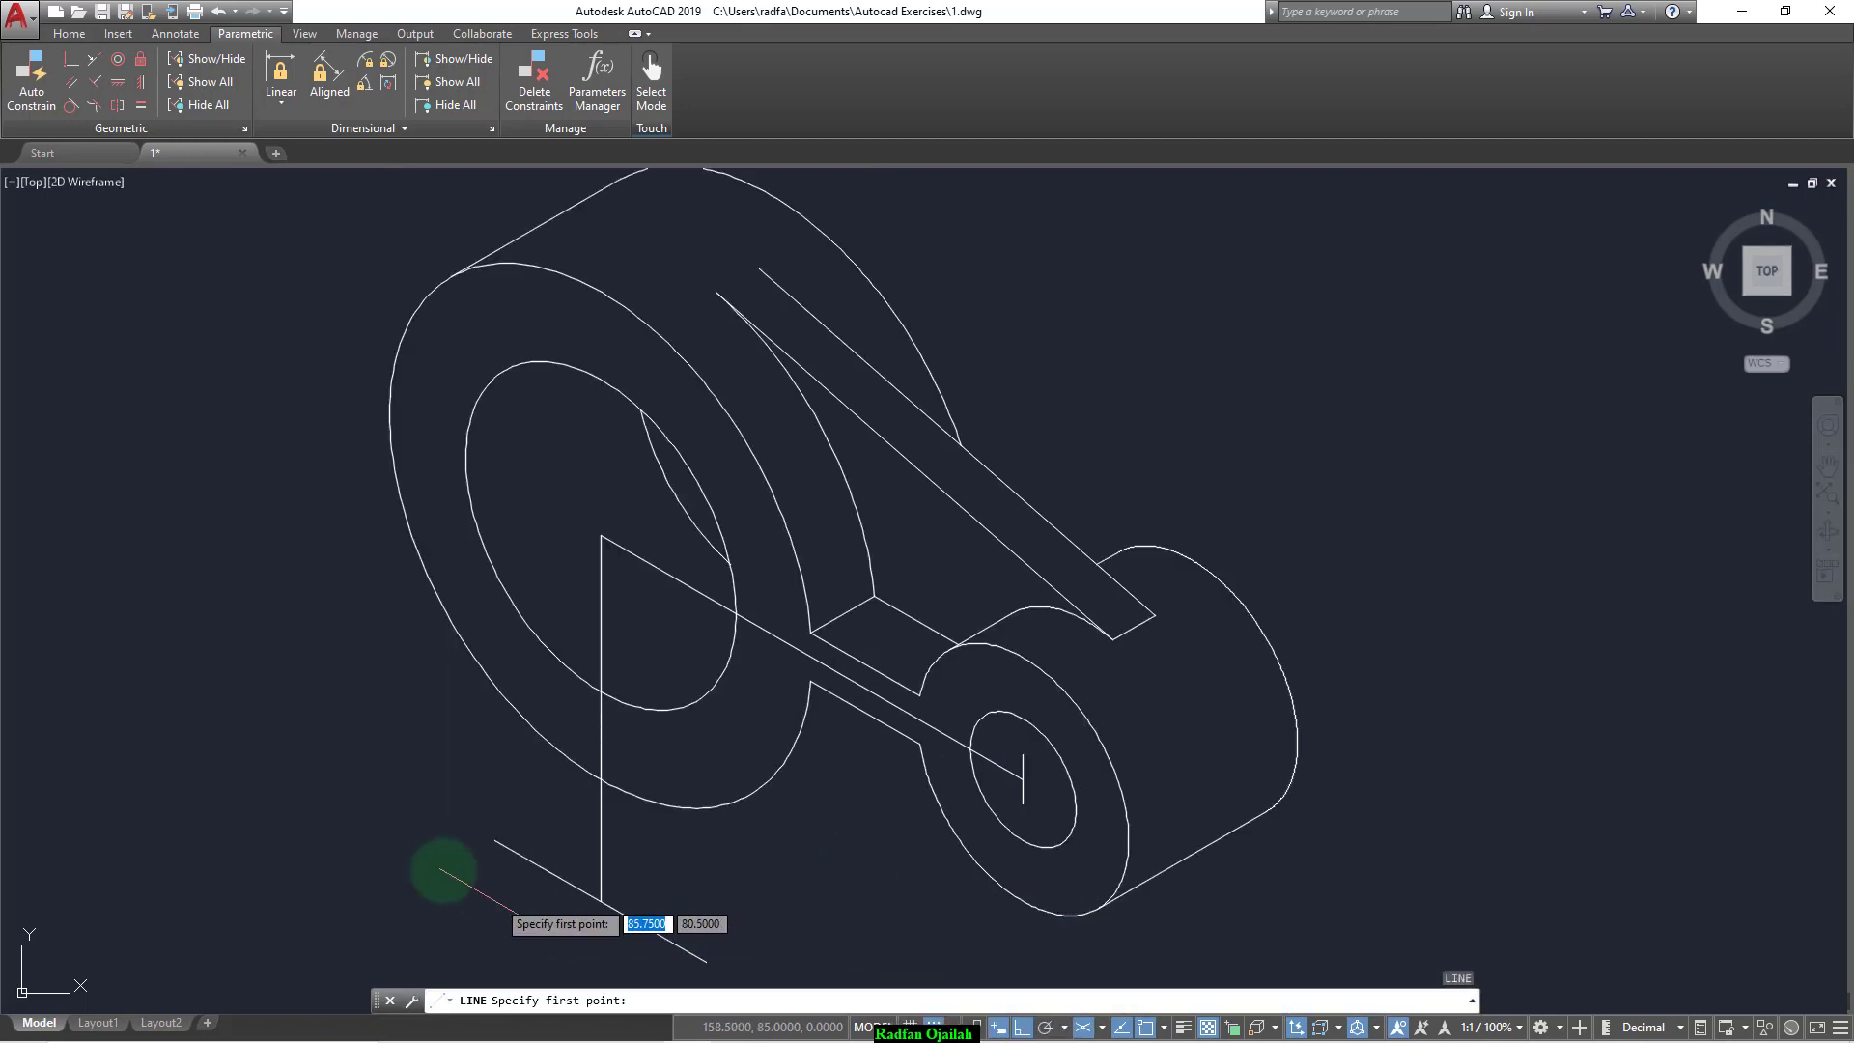
left_click(345, 781)
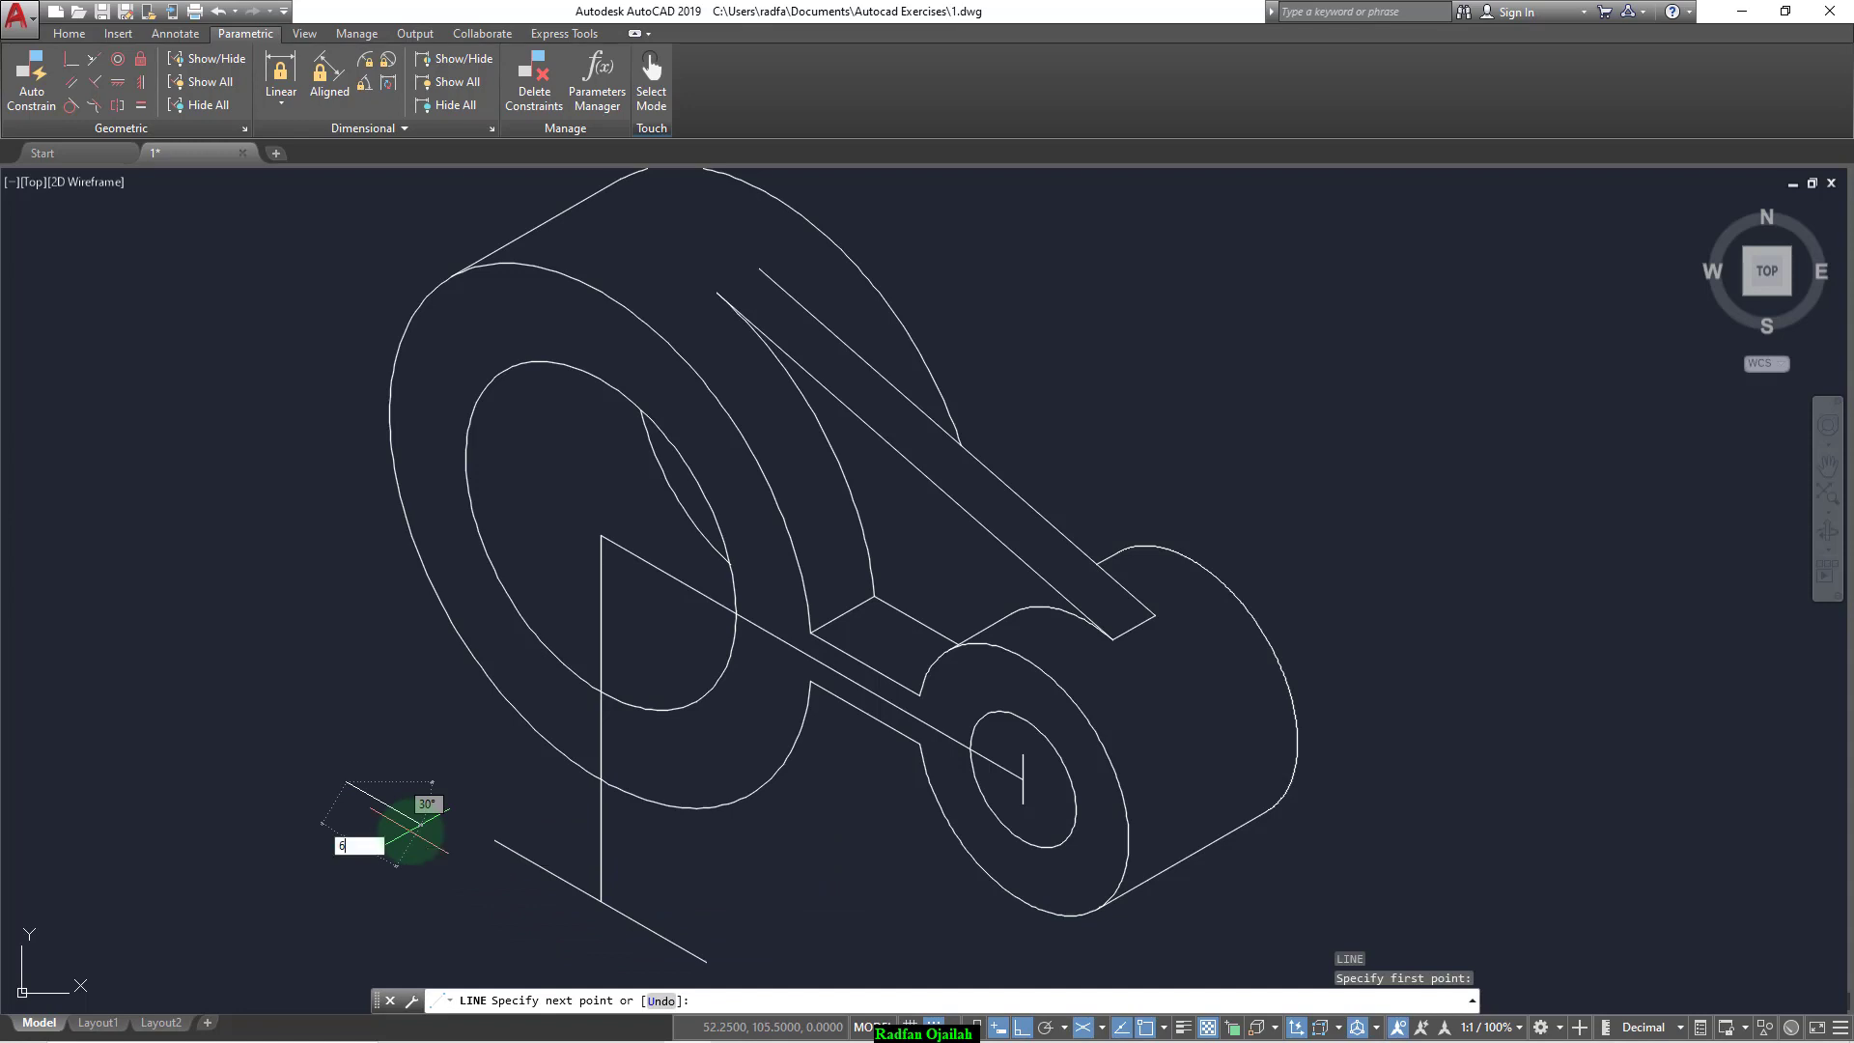
type("6")
key("Return")
key("Return")
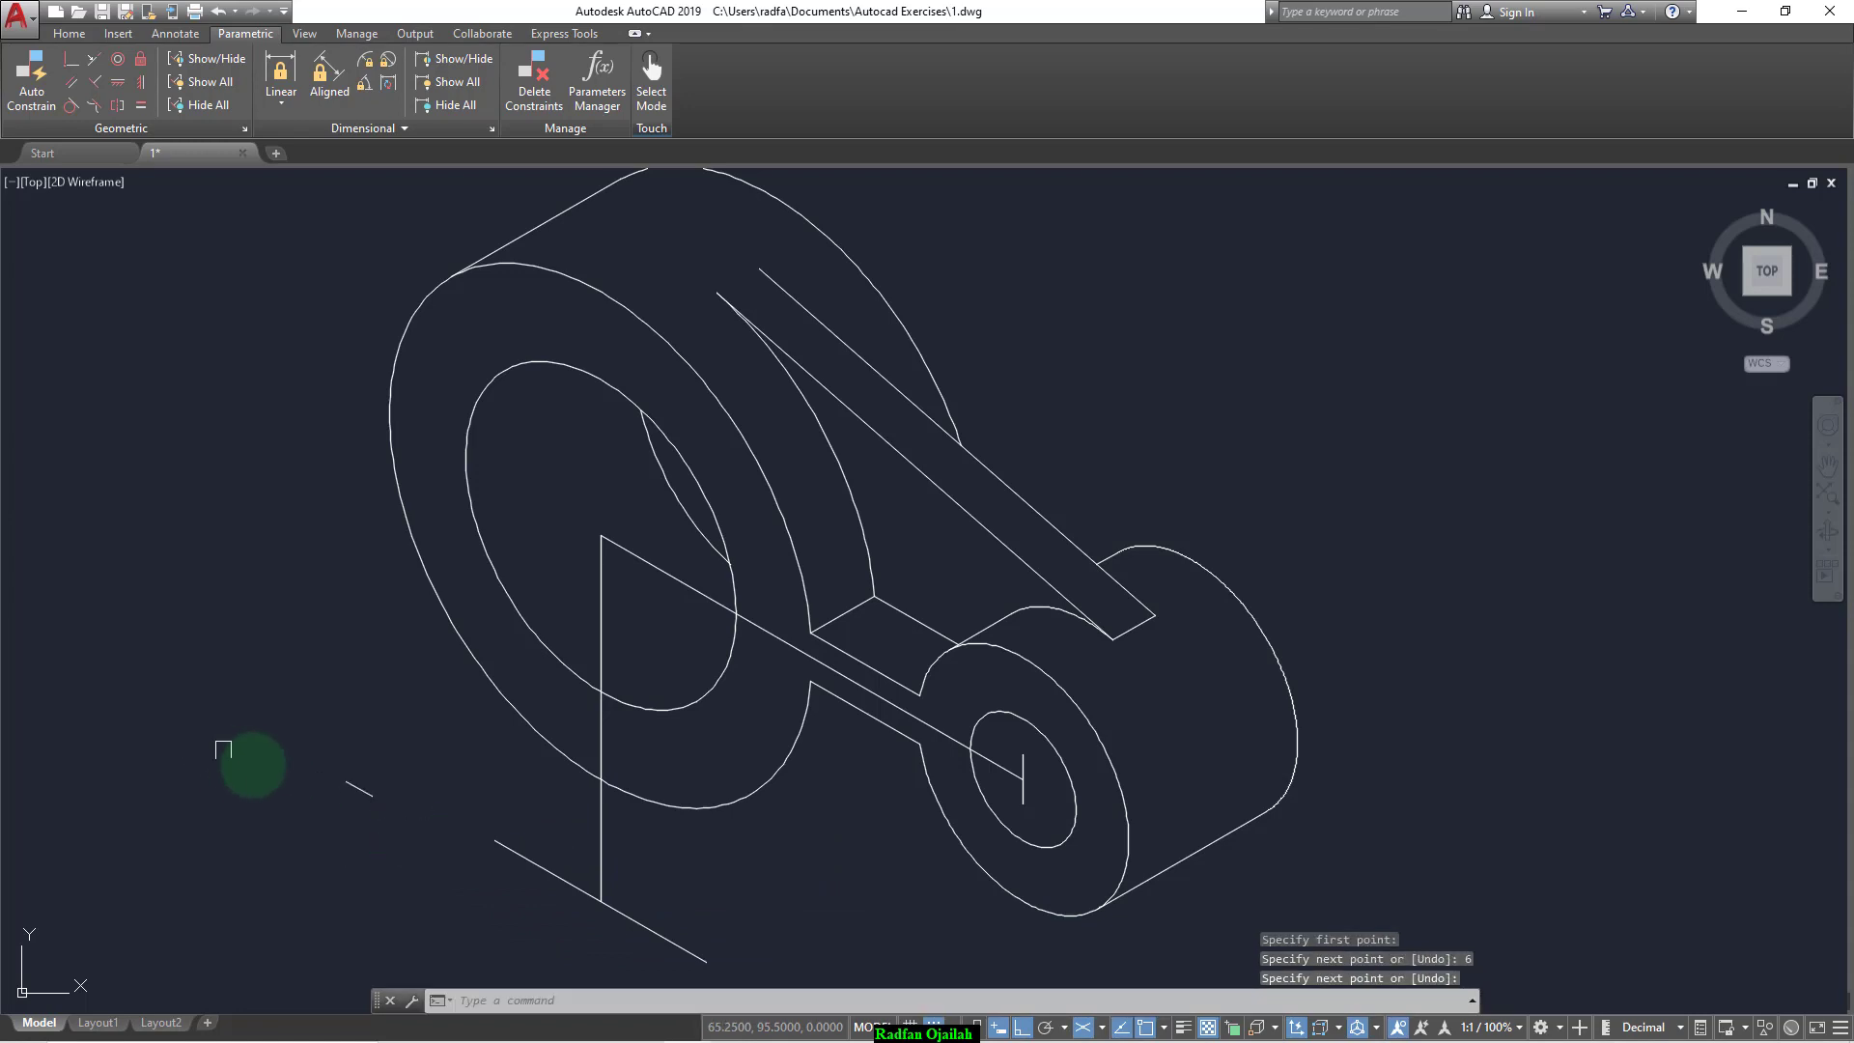
Step: Move the 6-unit line by its midpoint to the lower end of the large boss's vertical centre line
type("m")
key("Return")
scroll(323, 774, "up", 5)
key("Return")
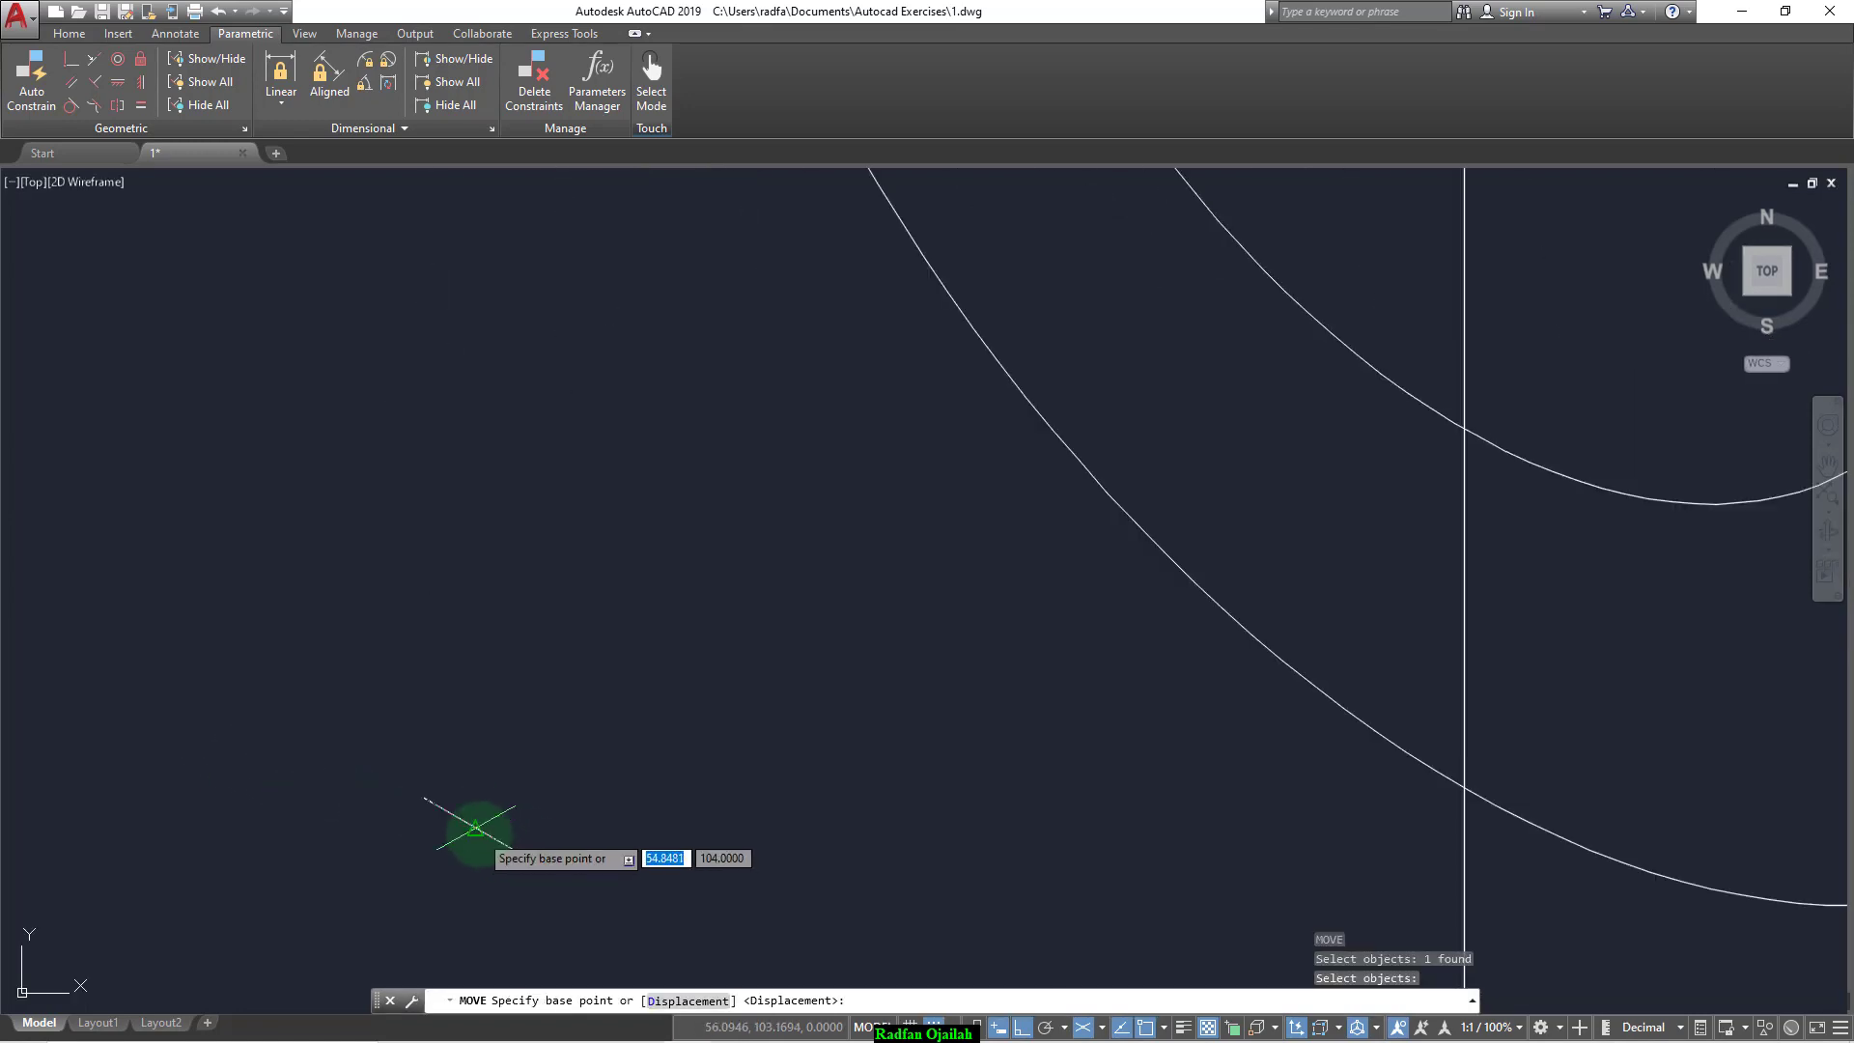
left_click(469, 828)
scroll(474, 753, "down", 4)
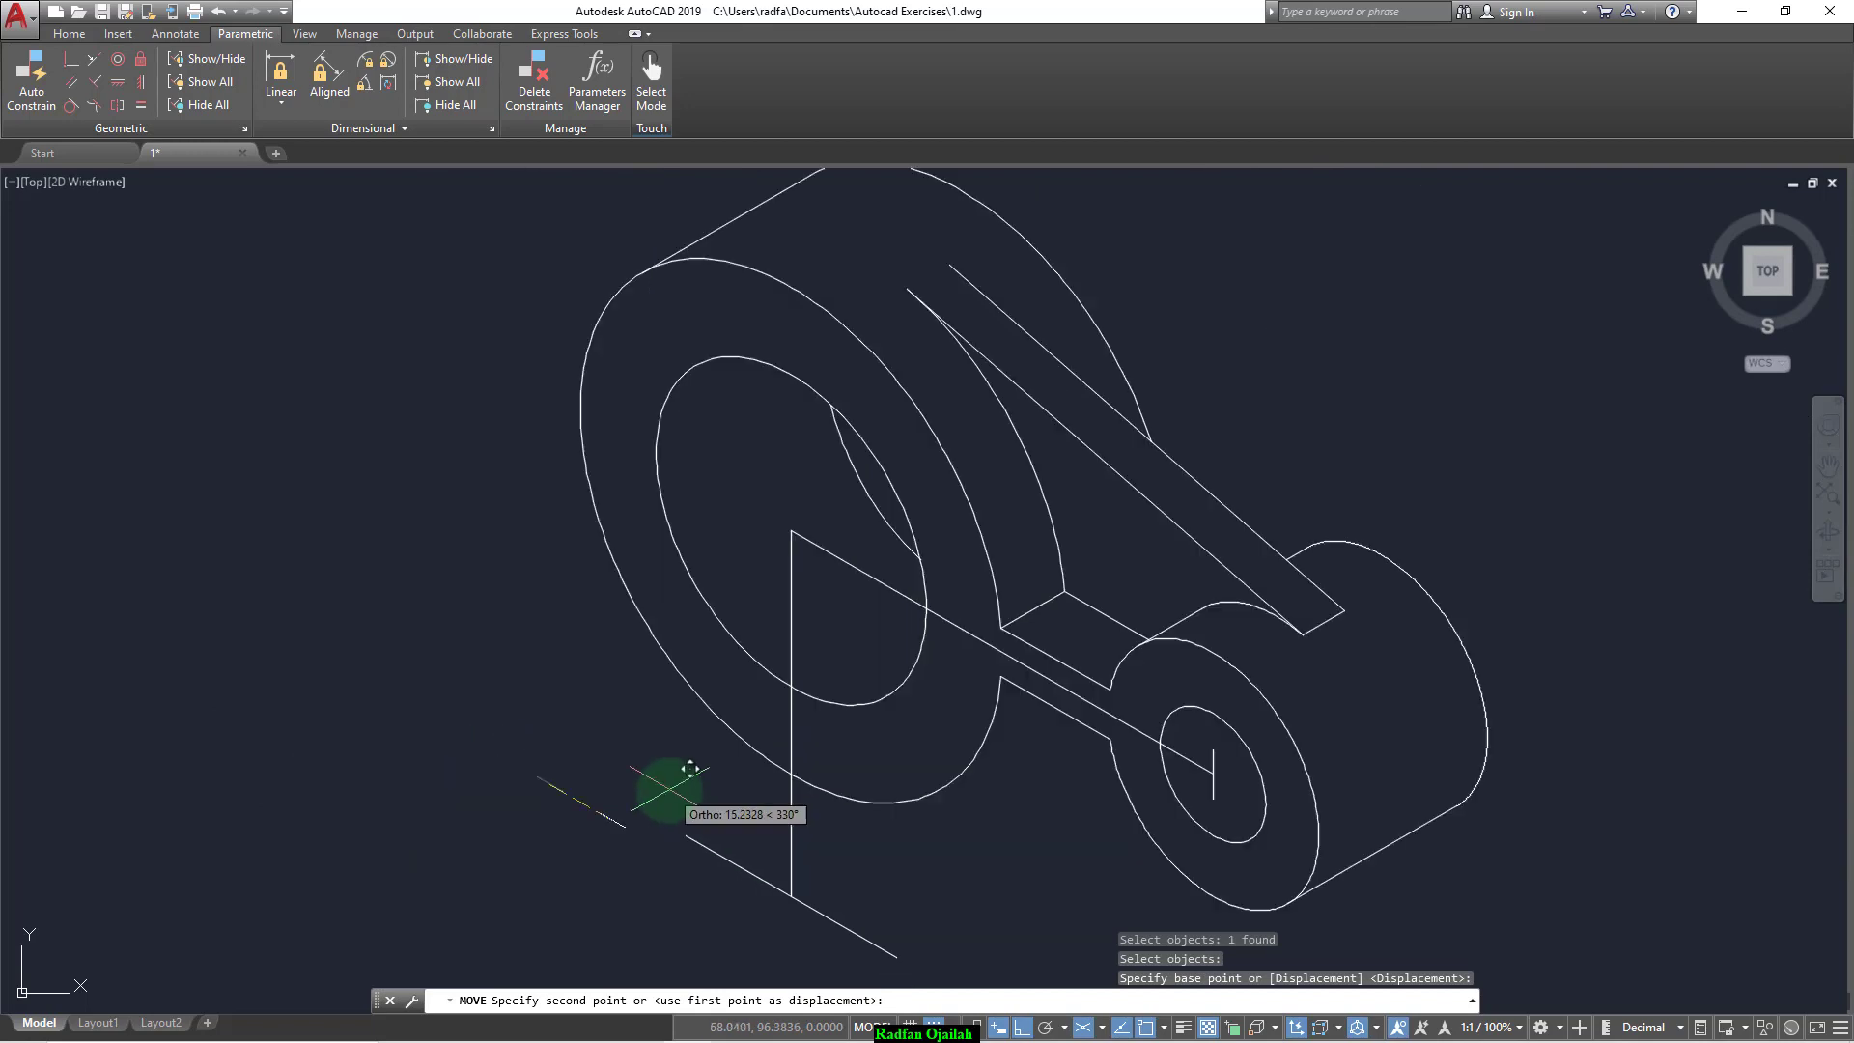
left_click(785, 901)
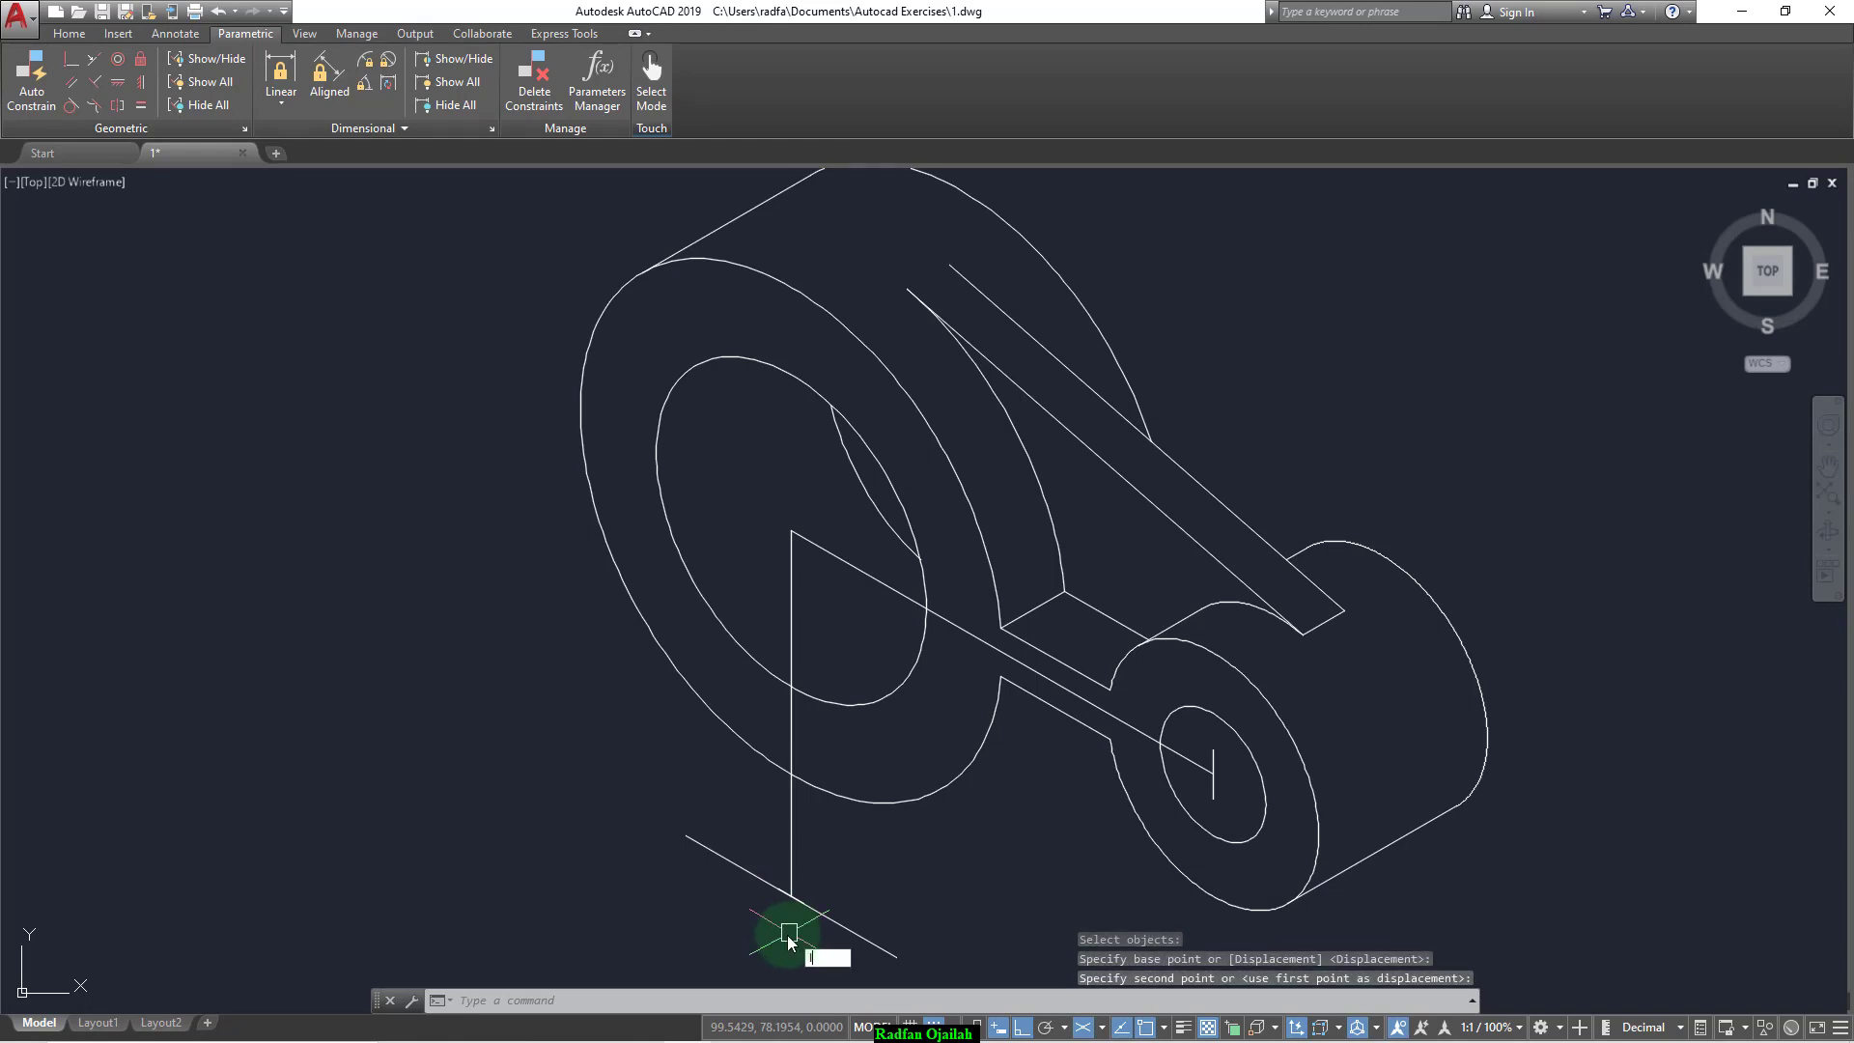
Step: Draw a vertical line about 47 units long upward from one end of the 6-unit line, using the right isoplane
key("Return")
key("Escape")
type("l")
key("Return")
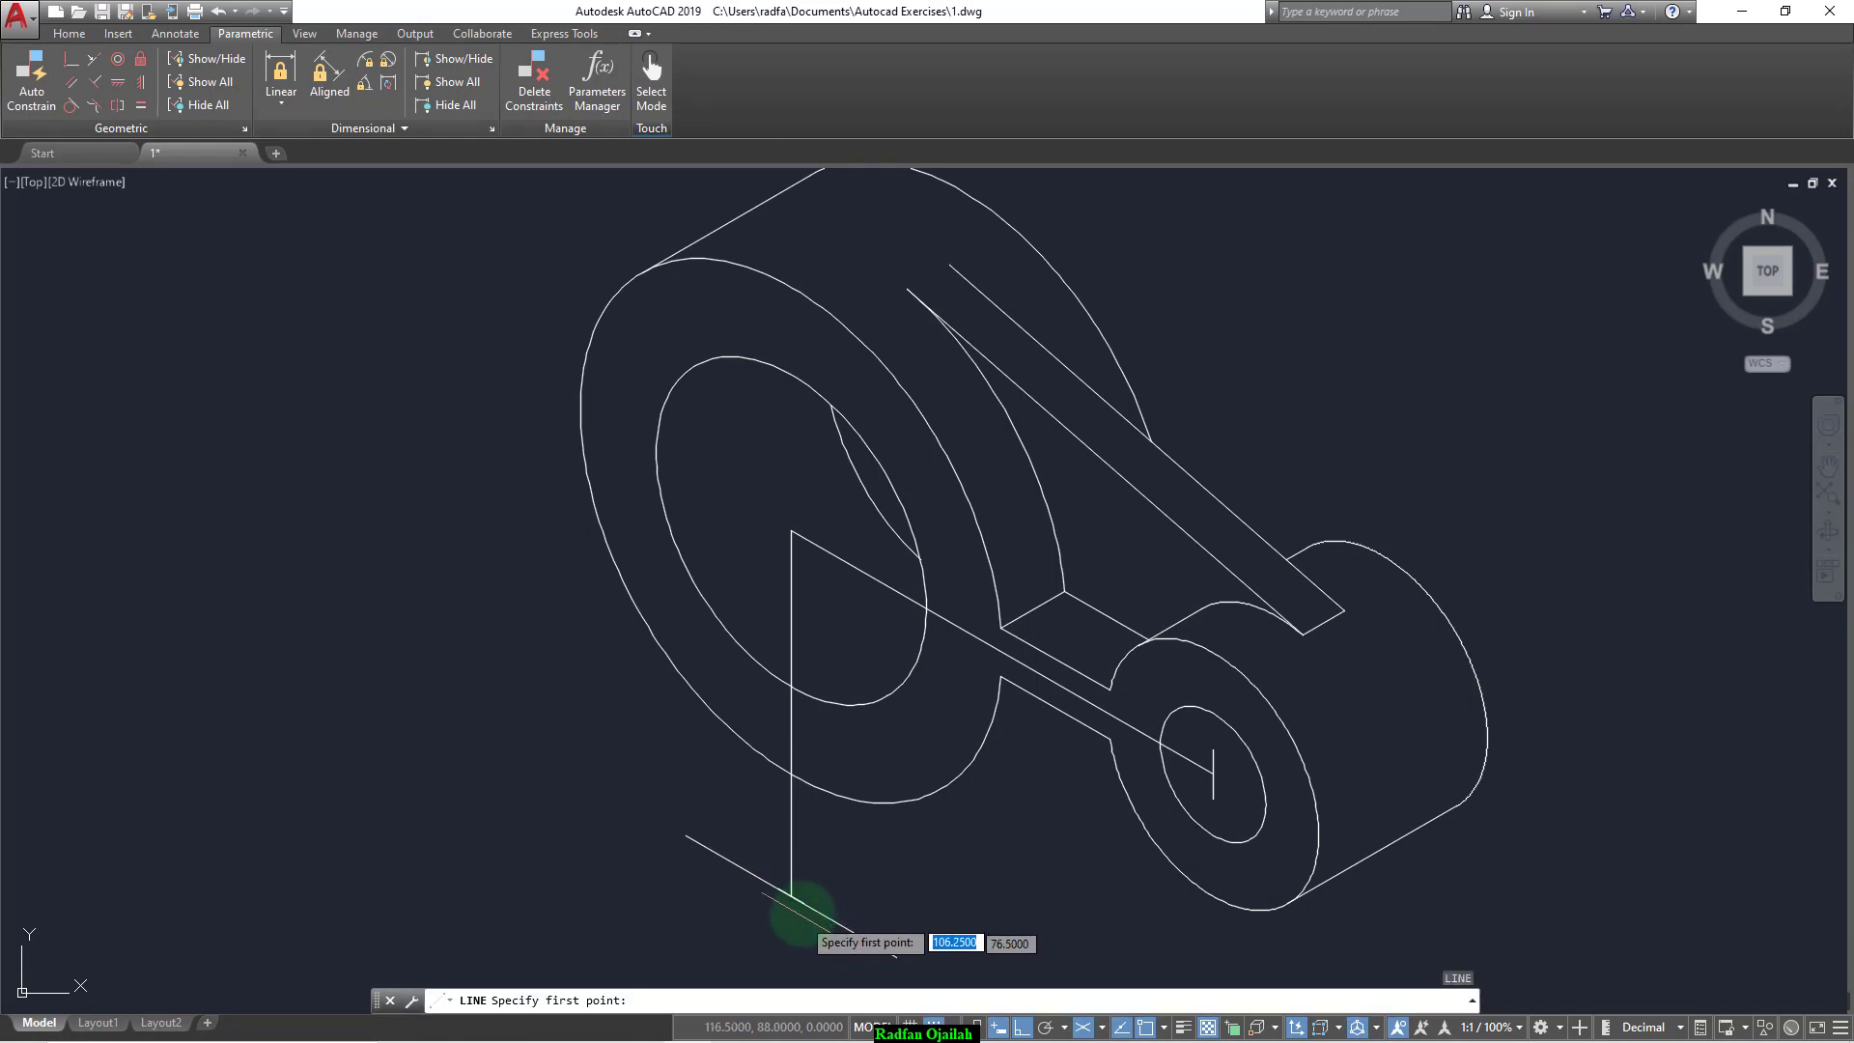
left_click(804, 903)
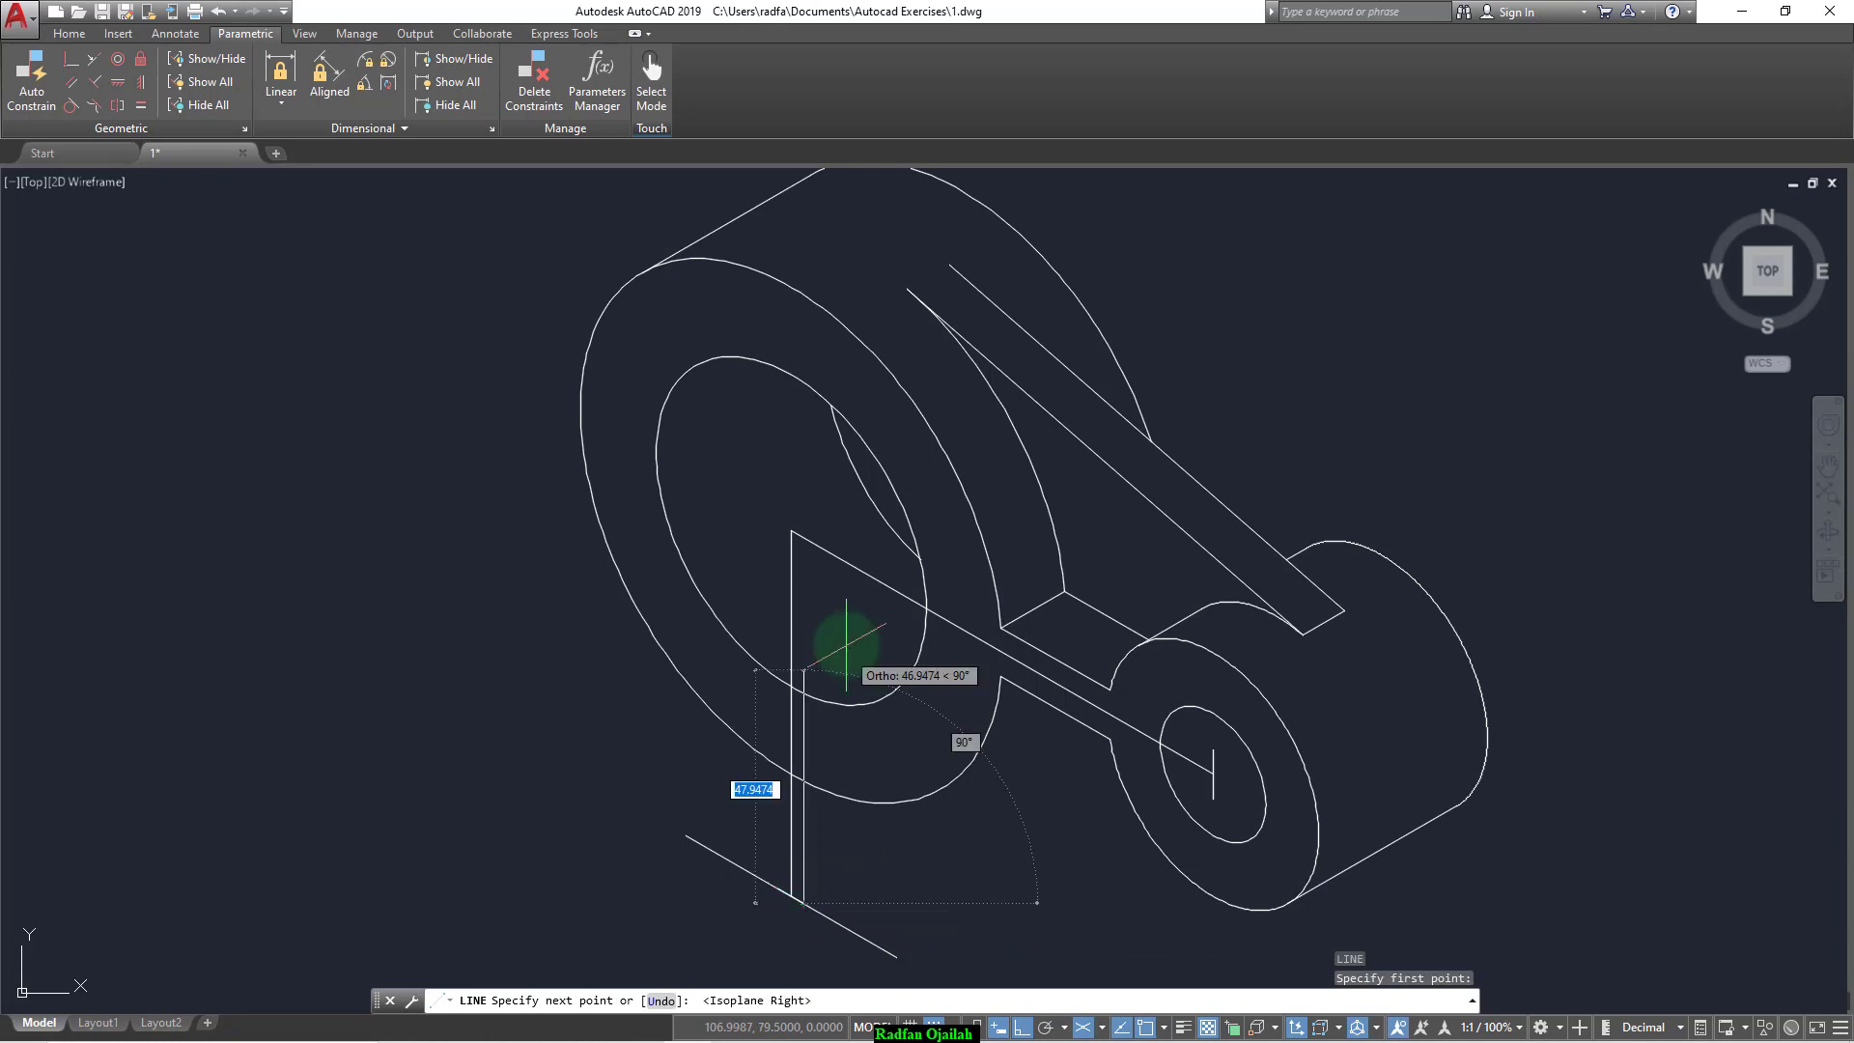
key("F5")
key("Escape")
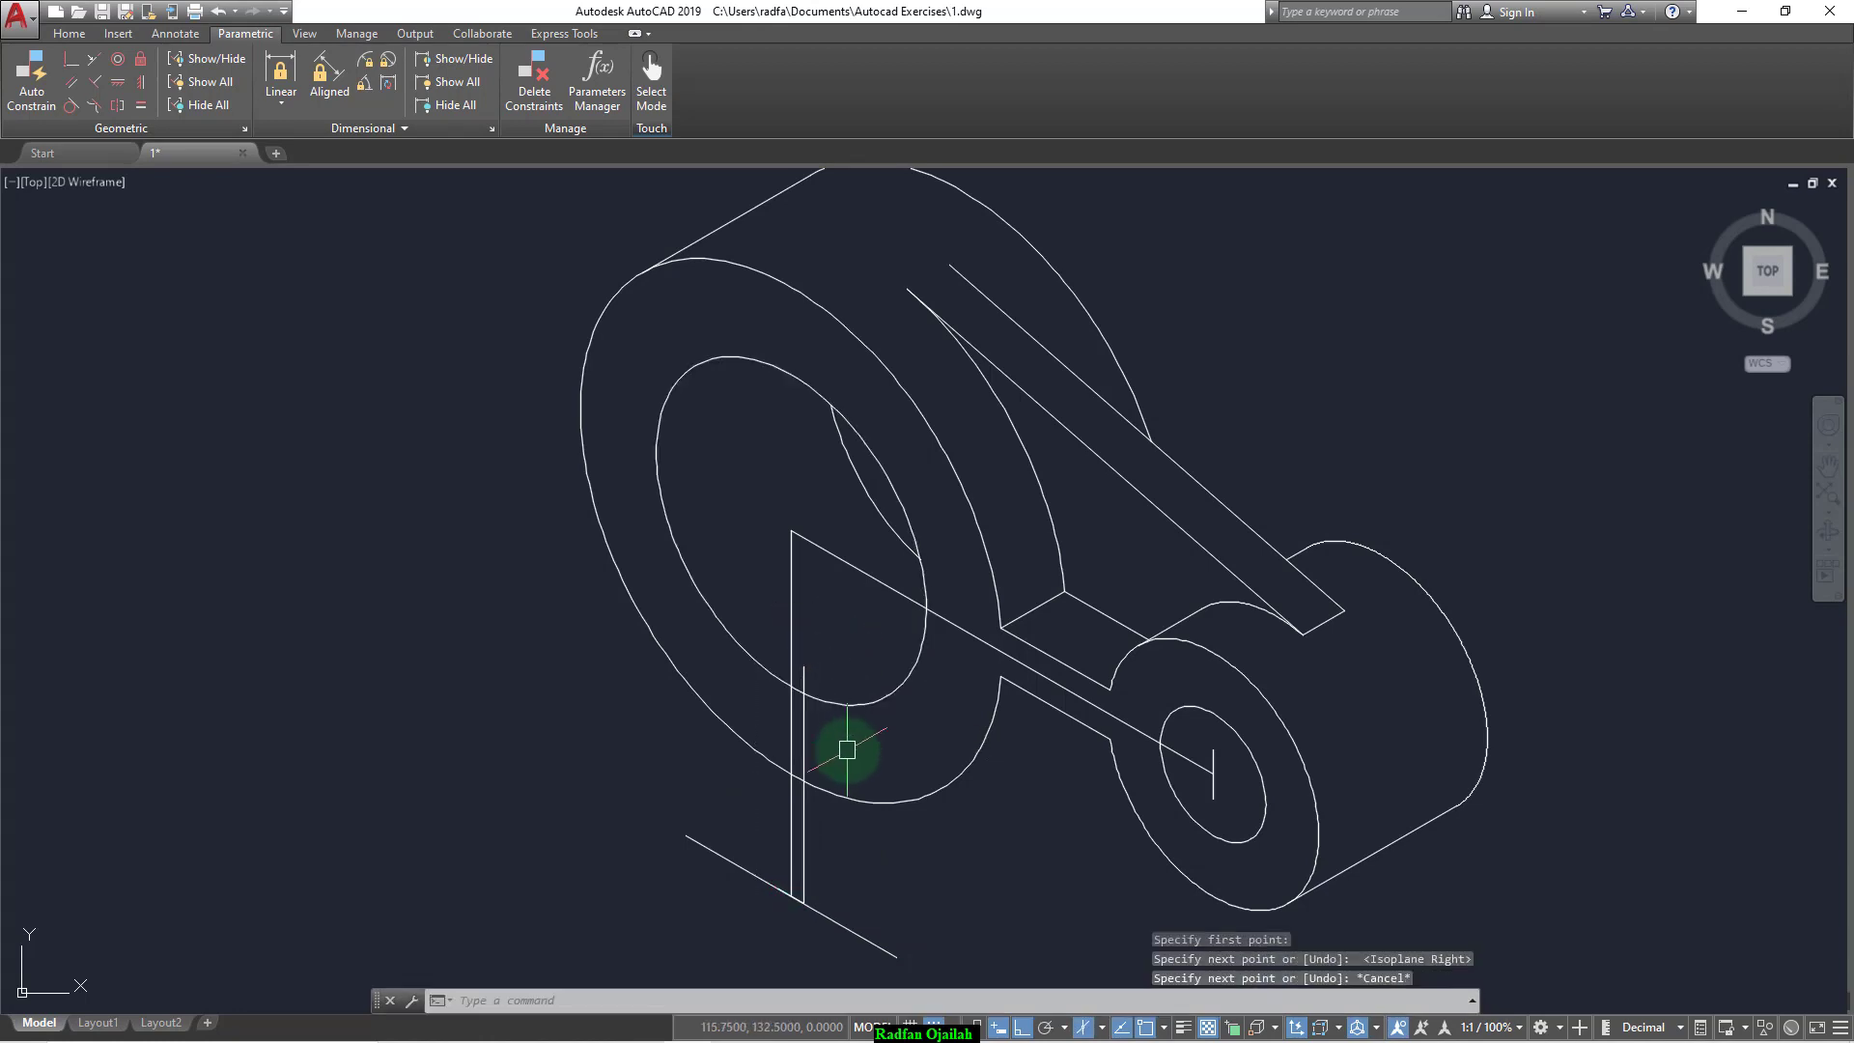
type("l")
key("Return")
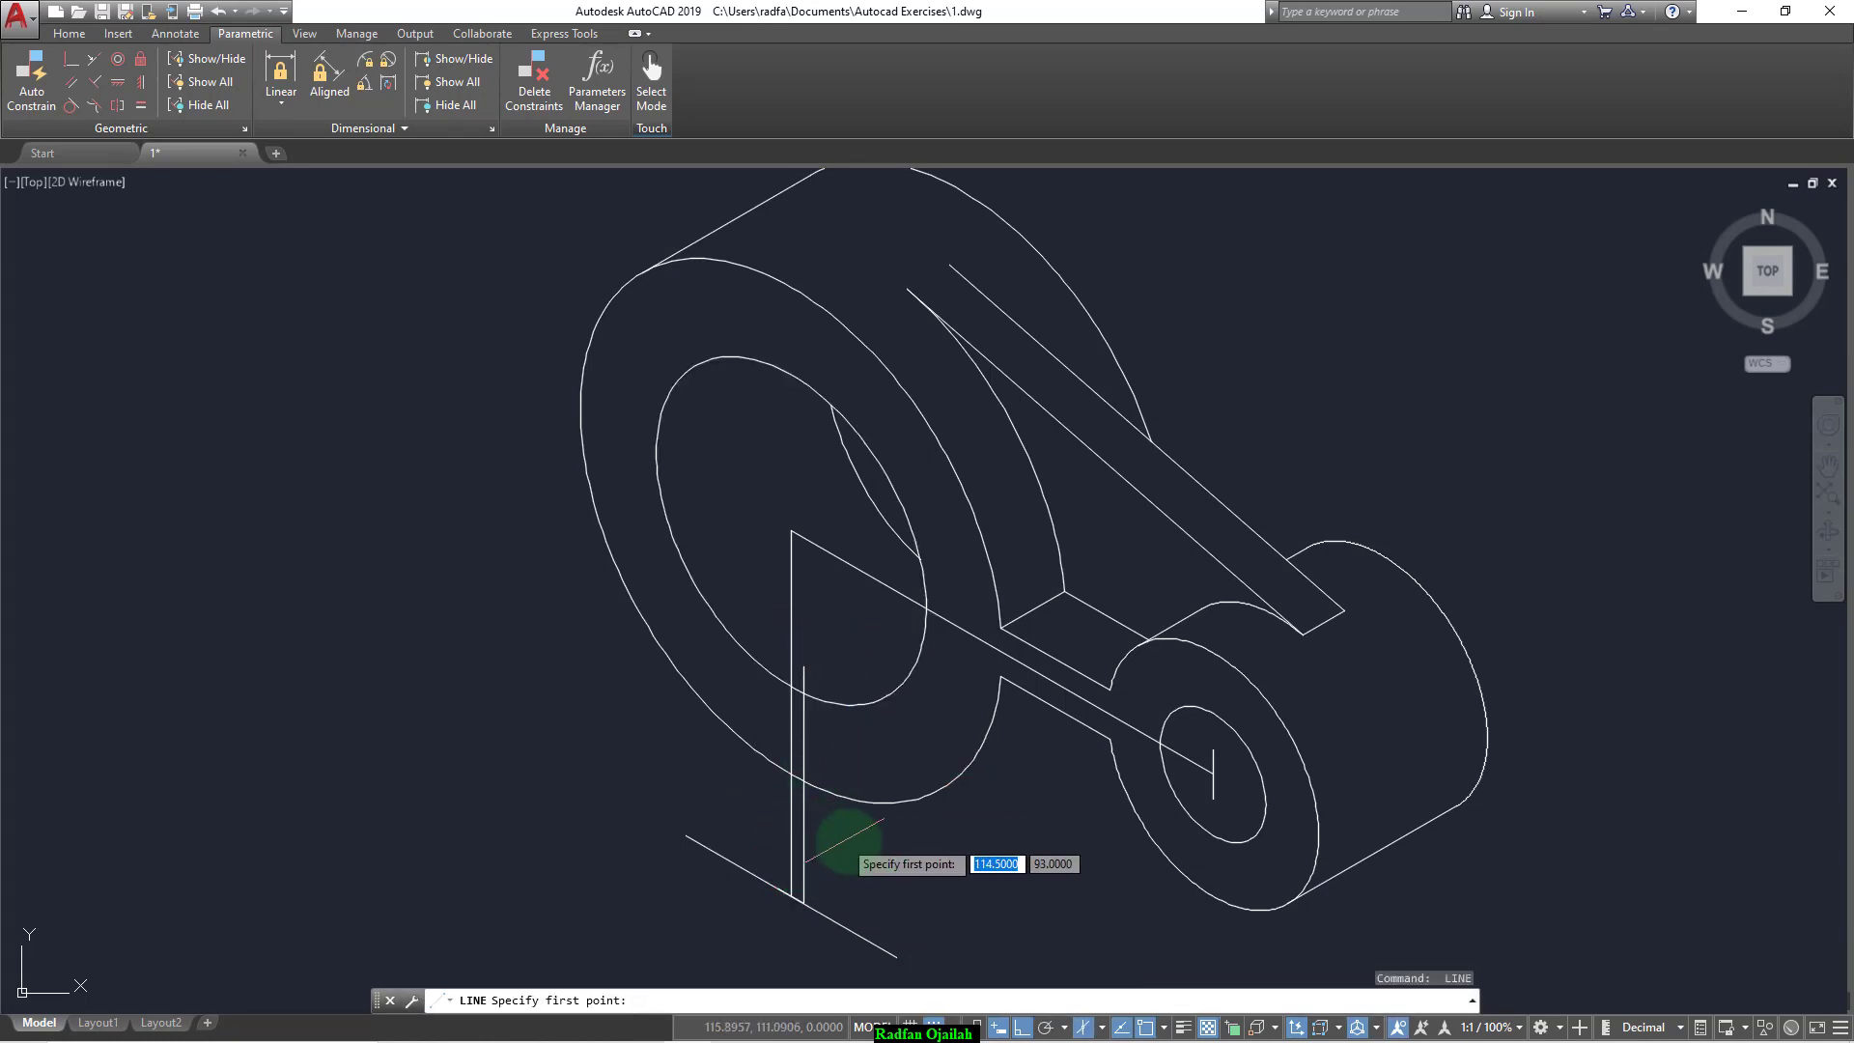
key("Escape")
Step: Copy the vertical line to the opposite end of the 6-unit line, on the other side of the centre line
type("co")
key("Return")
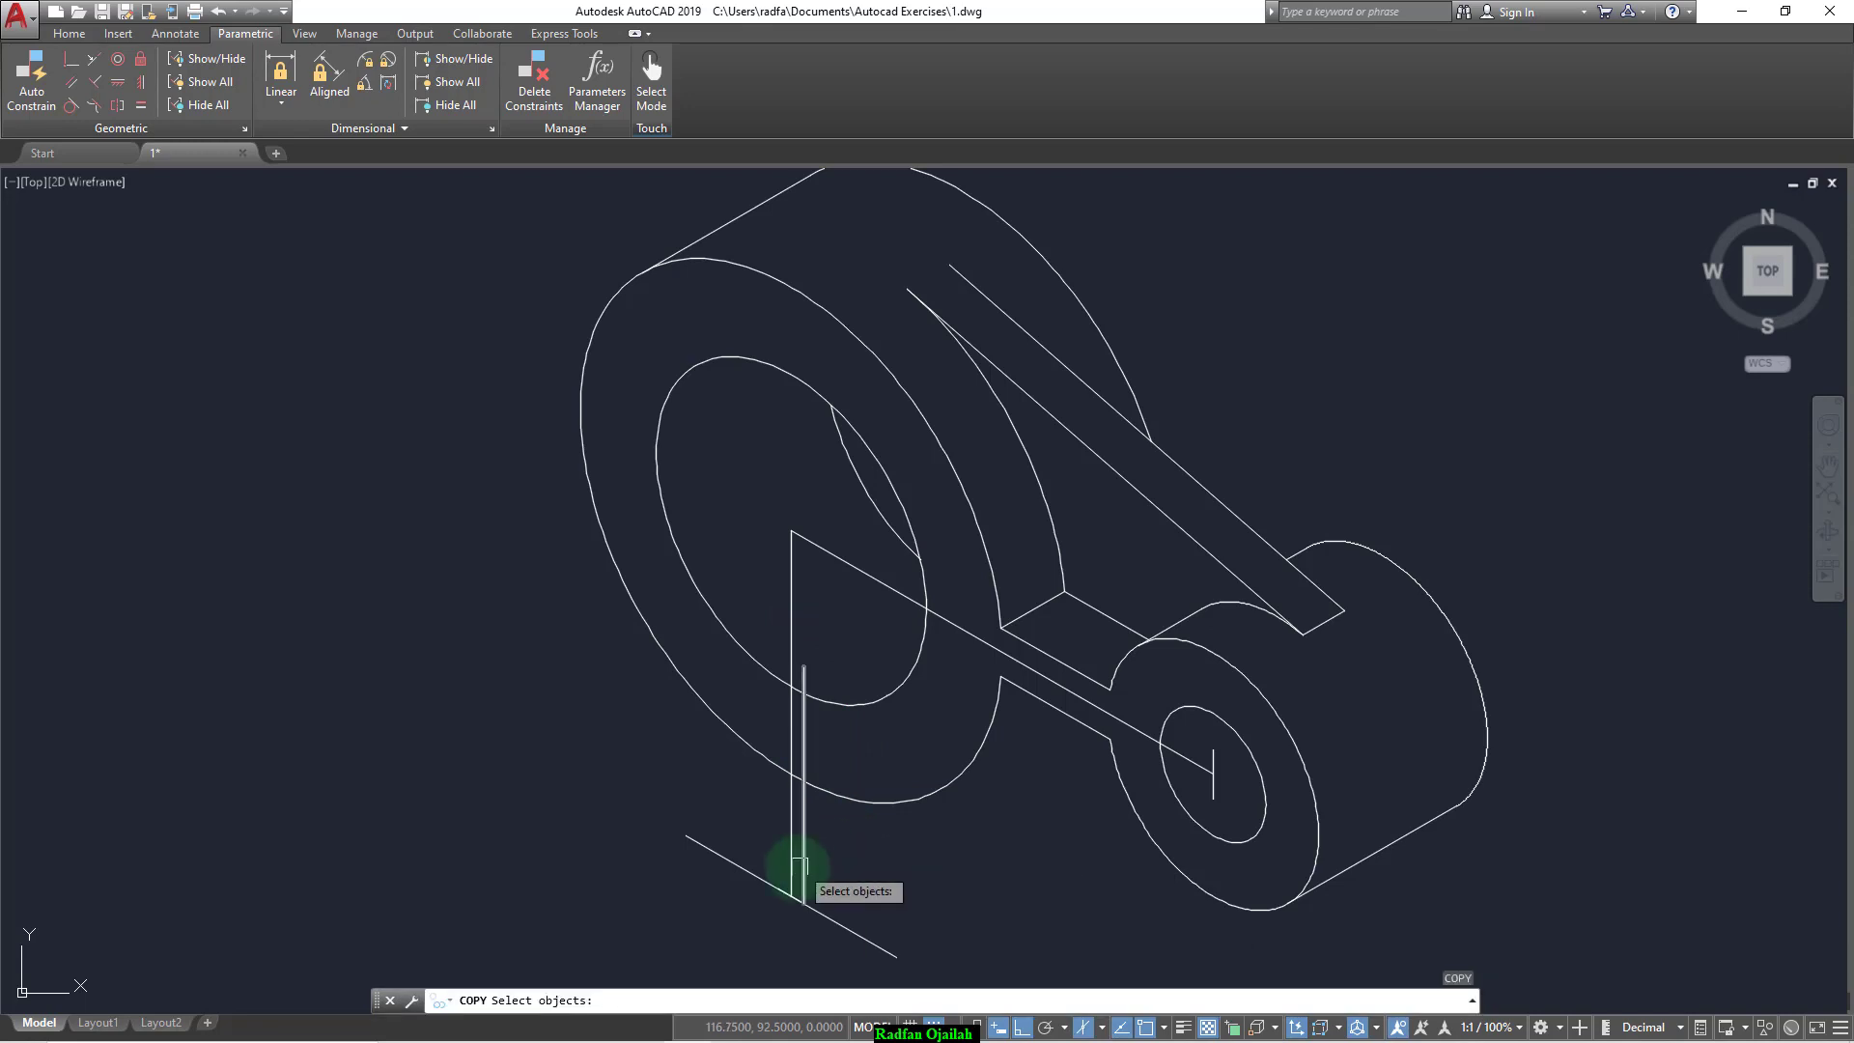
left_click(804, 863)
key("Return")
left_click(784, 891)
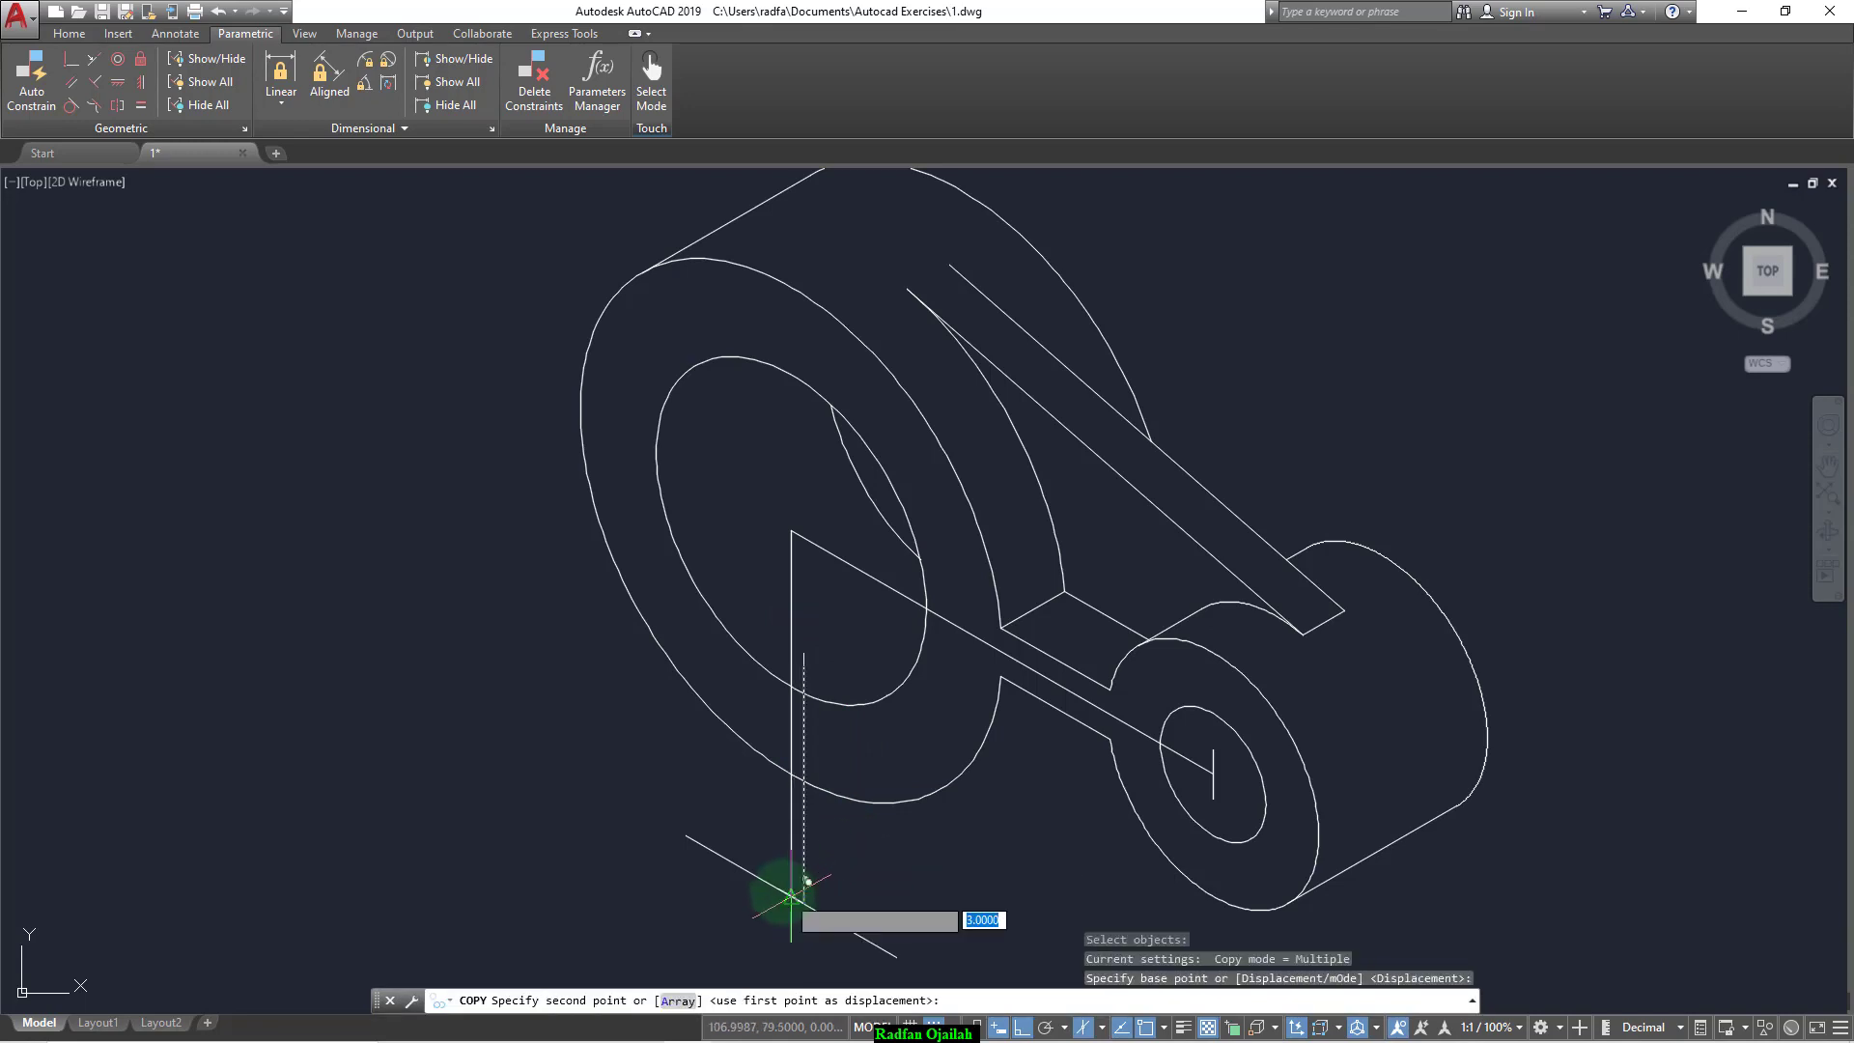
key("Escape")
Step: Trim the two vertical slit lines above the large bore's ellipse and the ellipse arc lying between them
scroll(765, 745, "up", 4)
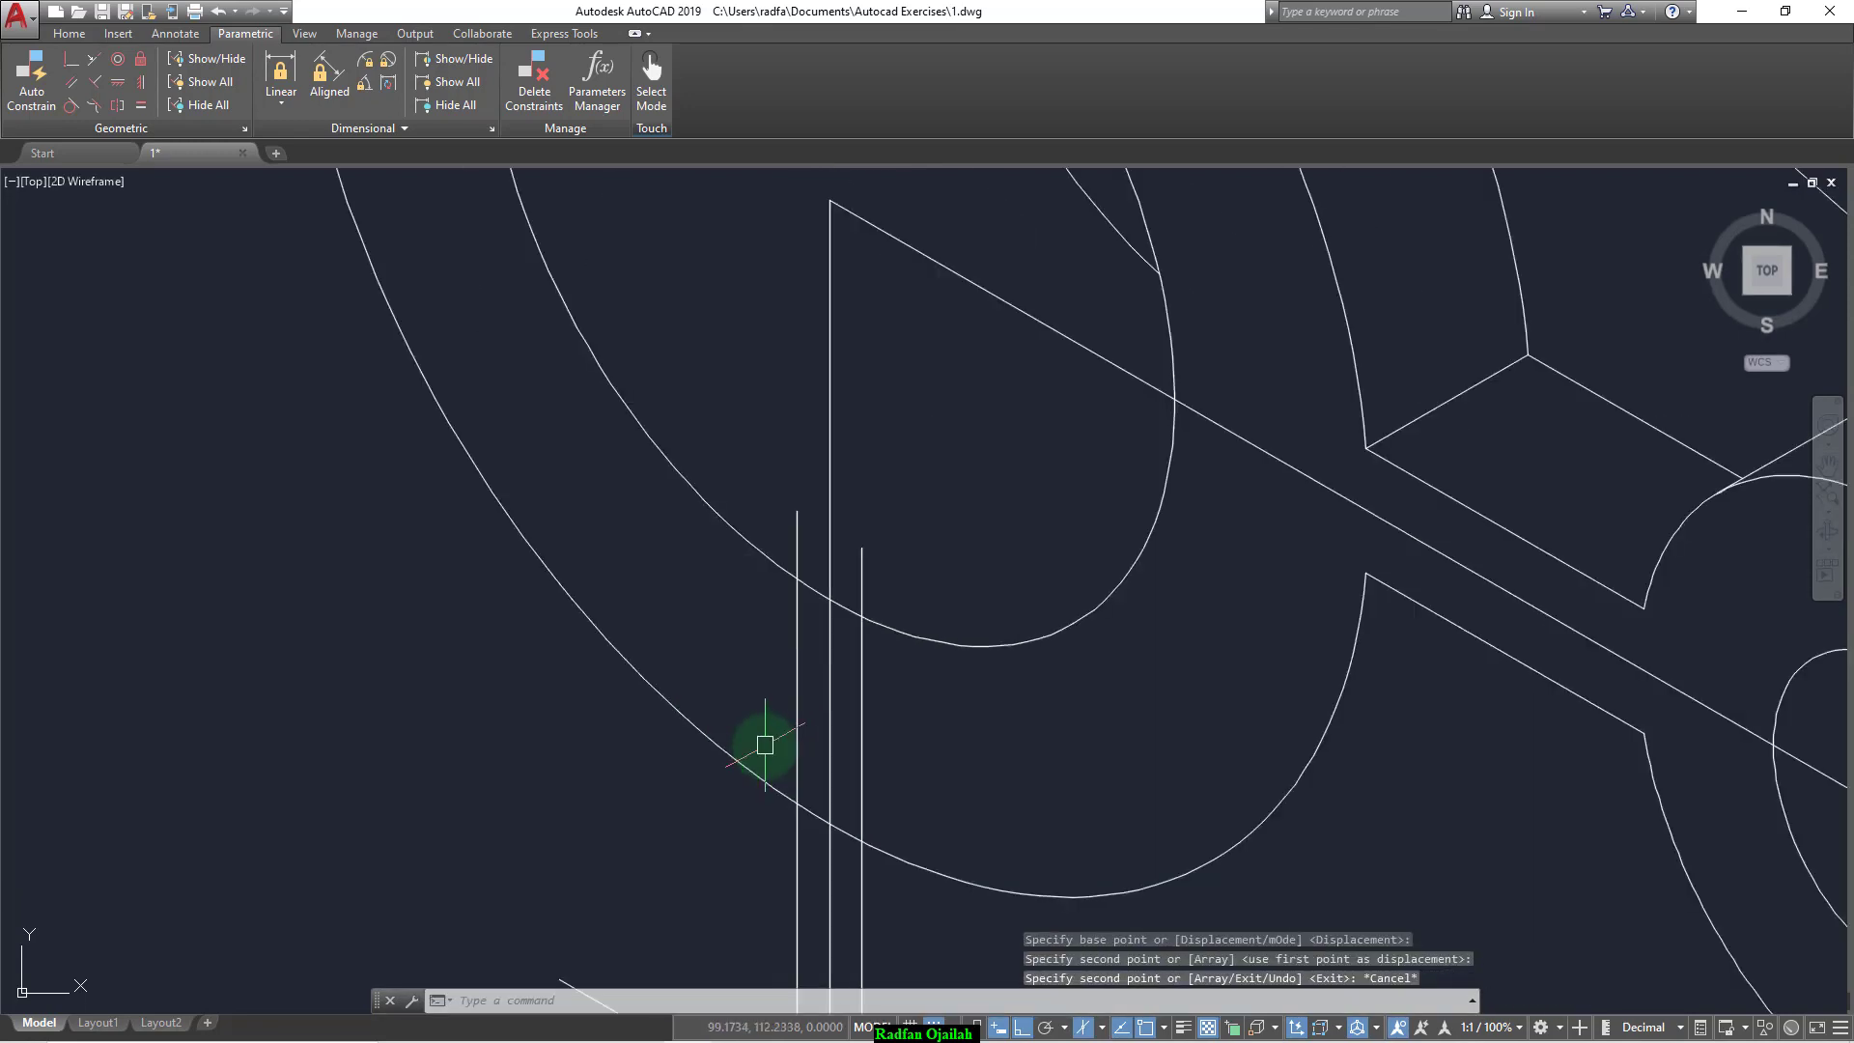
type("tr")
key("Return")
key("Return")
left_click(881, 550)
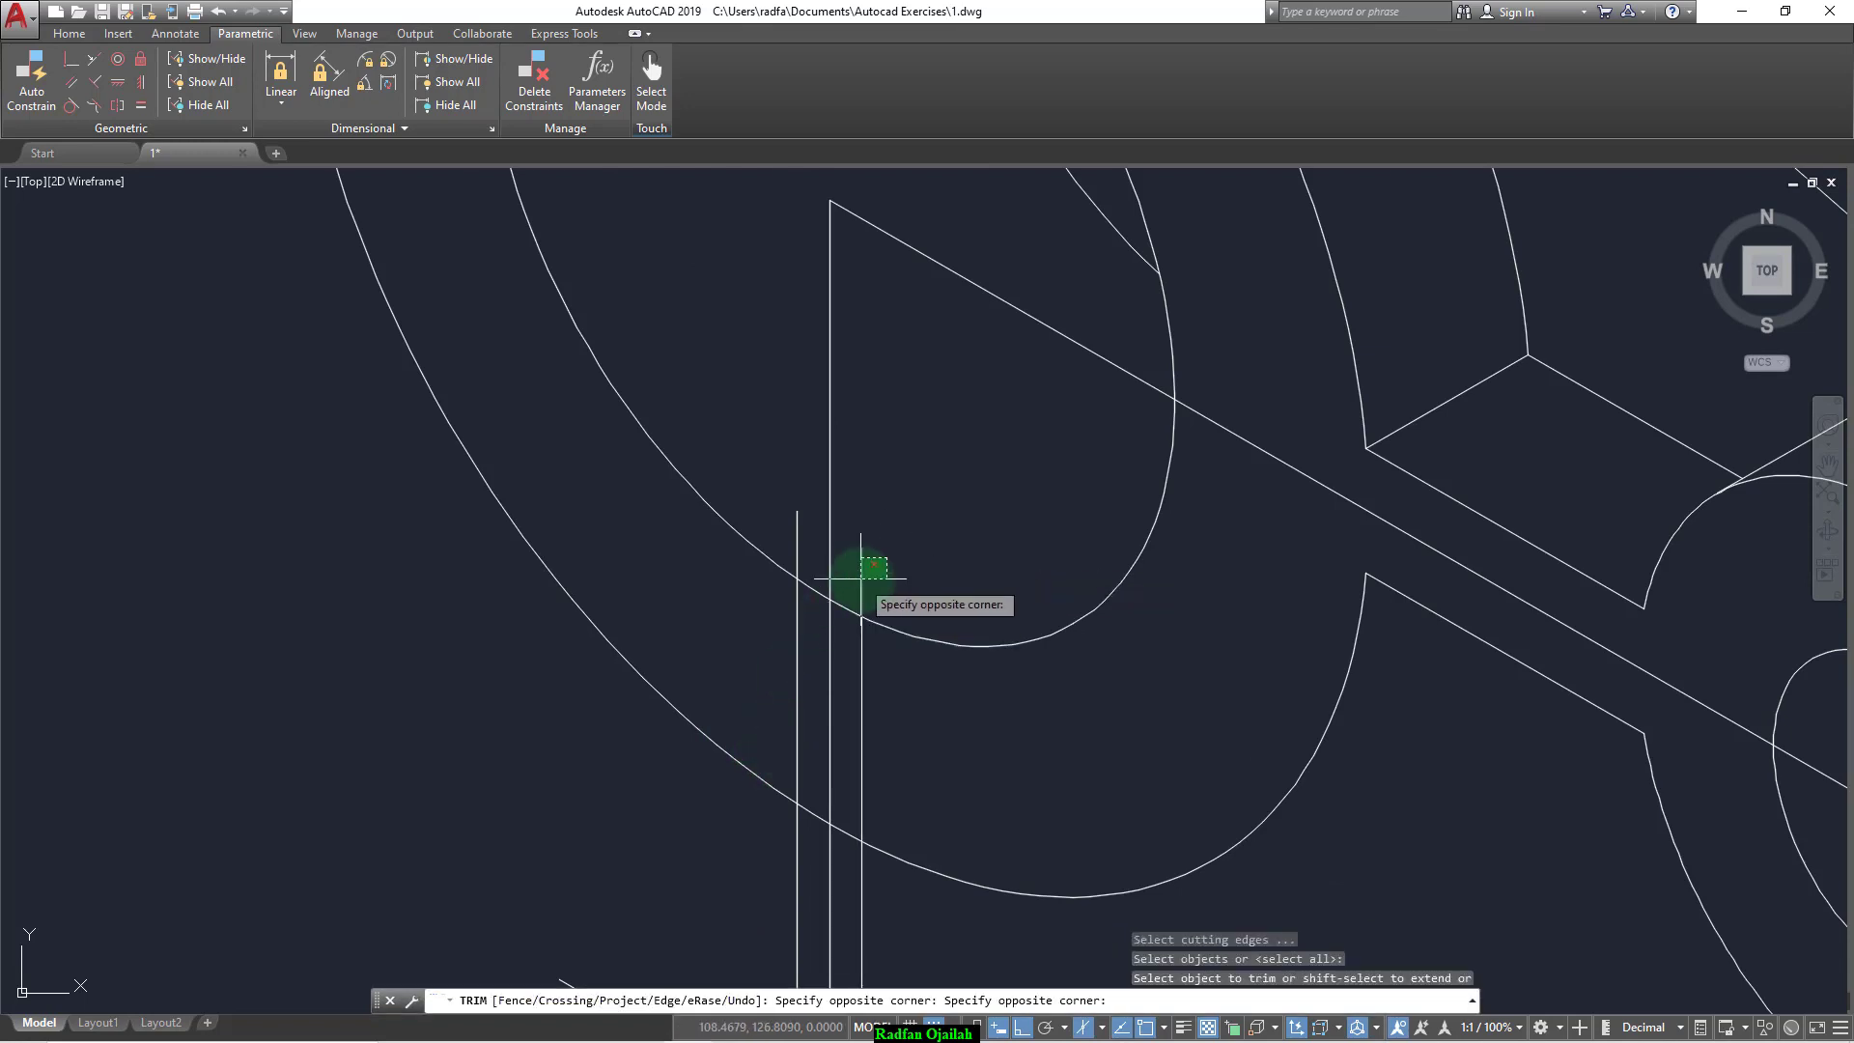
left_click(805, 556)
left_click(801, 553)
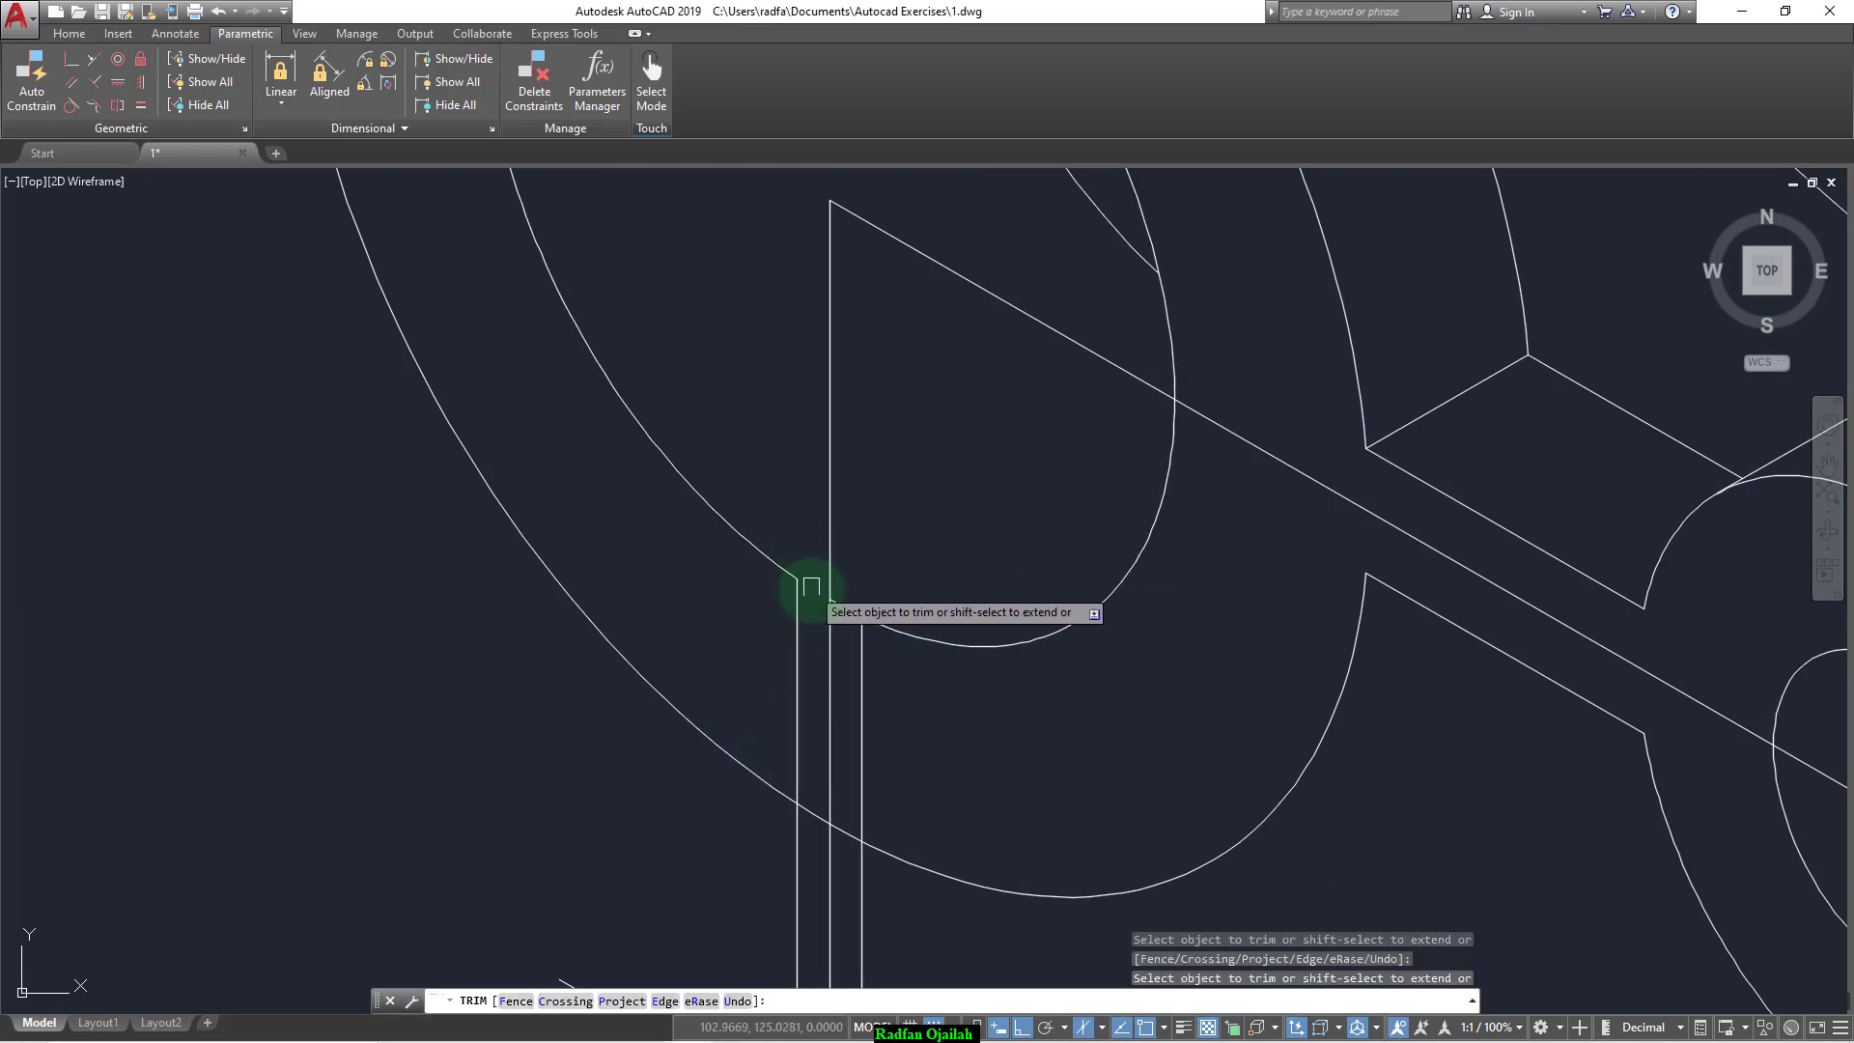
key("Escape")
Step: Erase the large boss's vertical centre line between the two slit lines
left_click(831, 569)
scroll(838, 570, "down", 5)
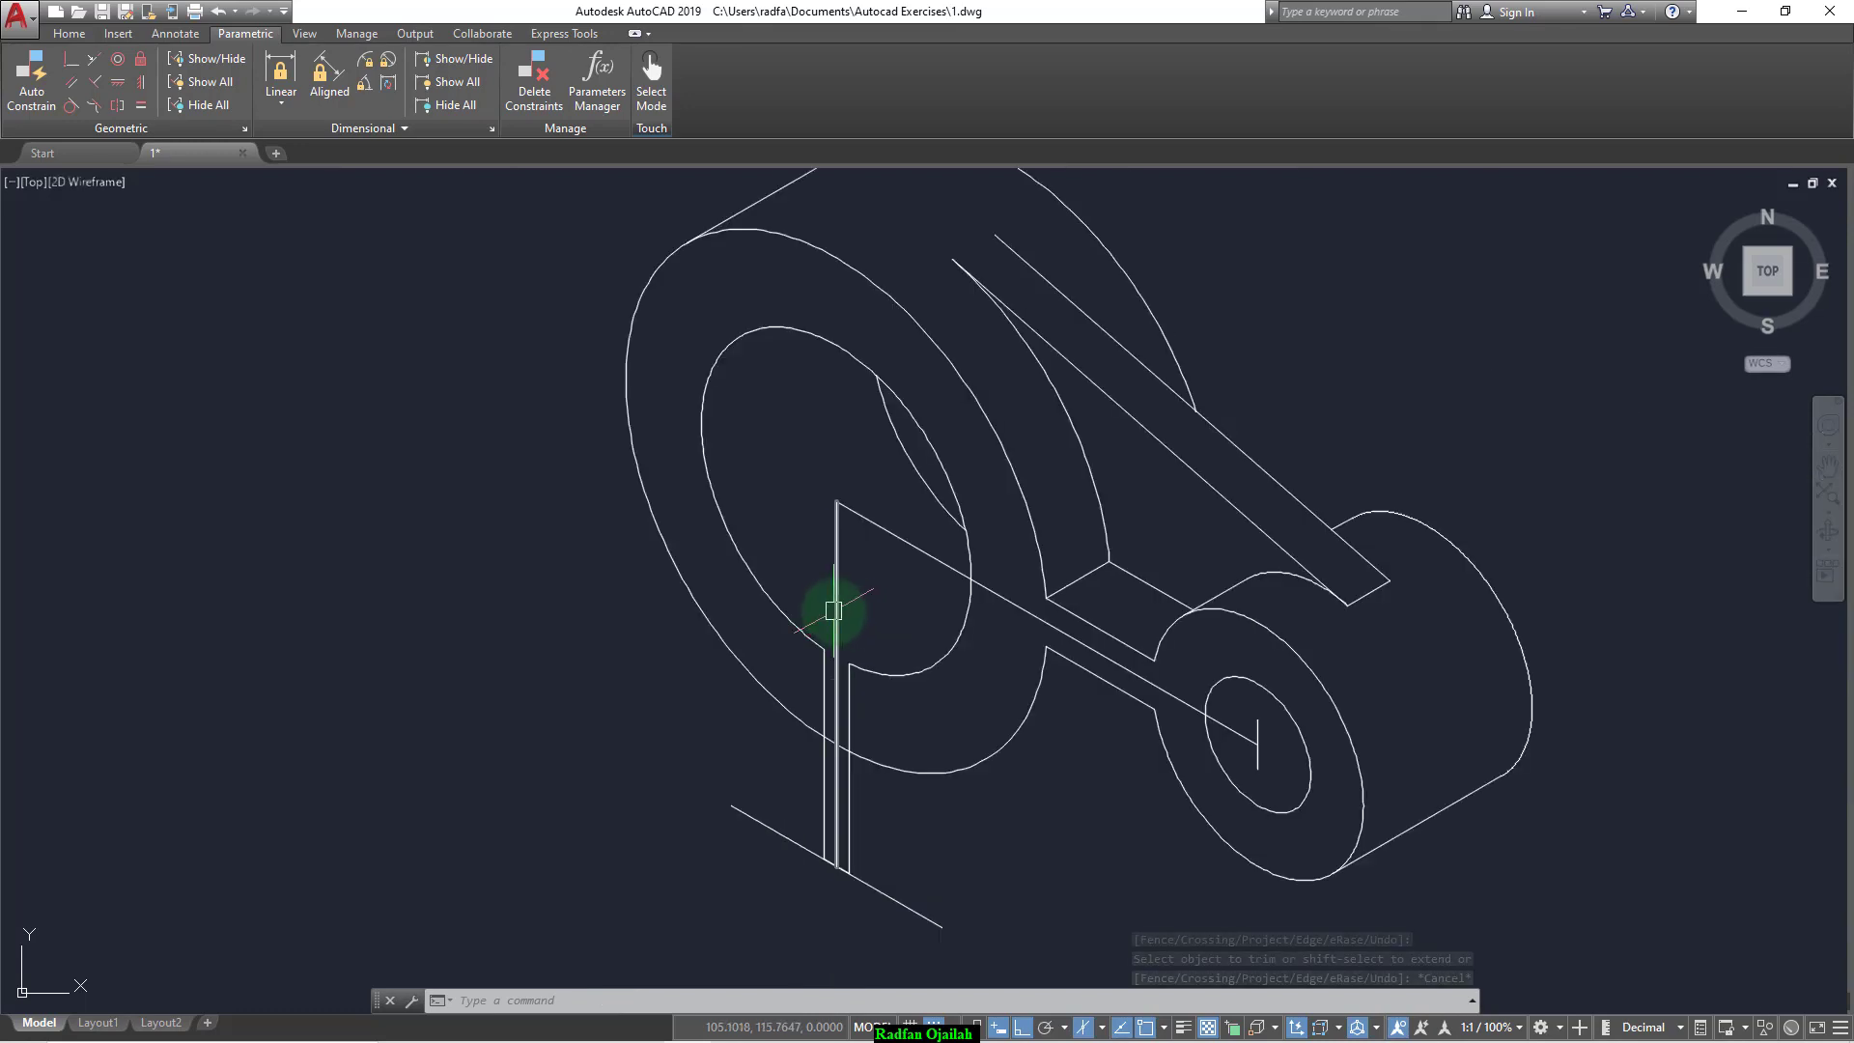
scroll(827, 613, "up", 2)
key("Delete")
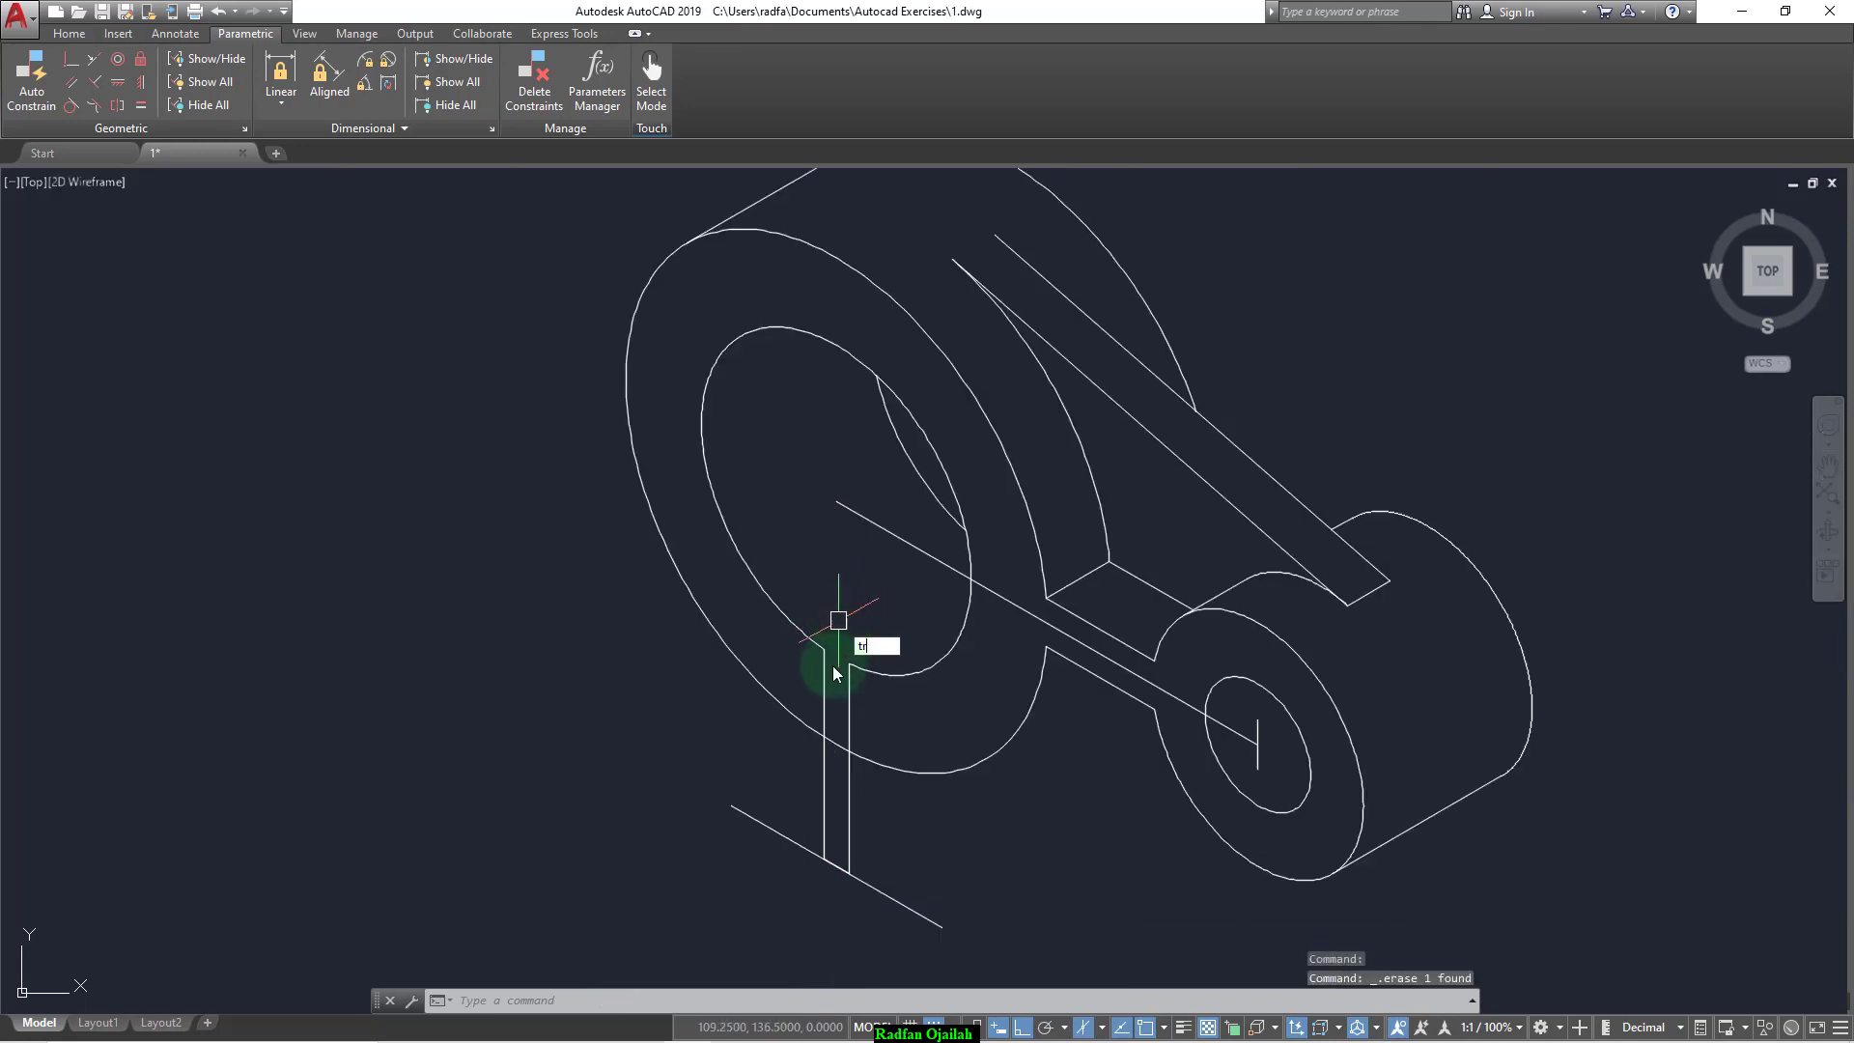
key("Return")
key("Escape")
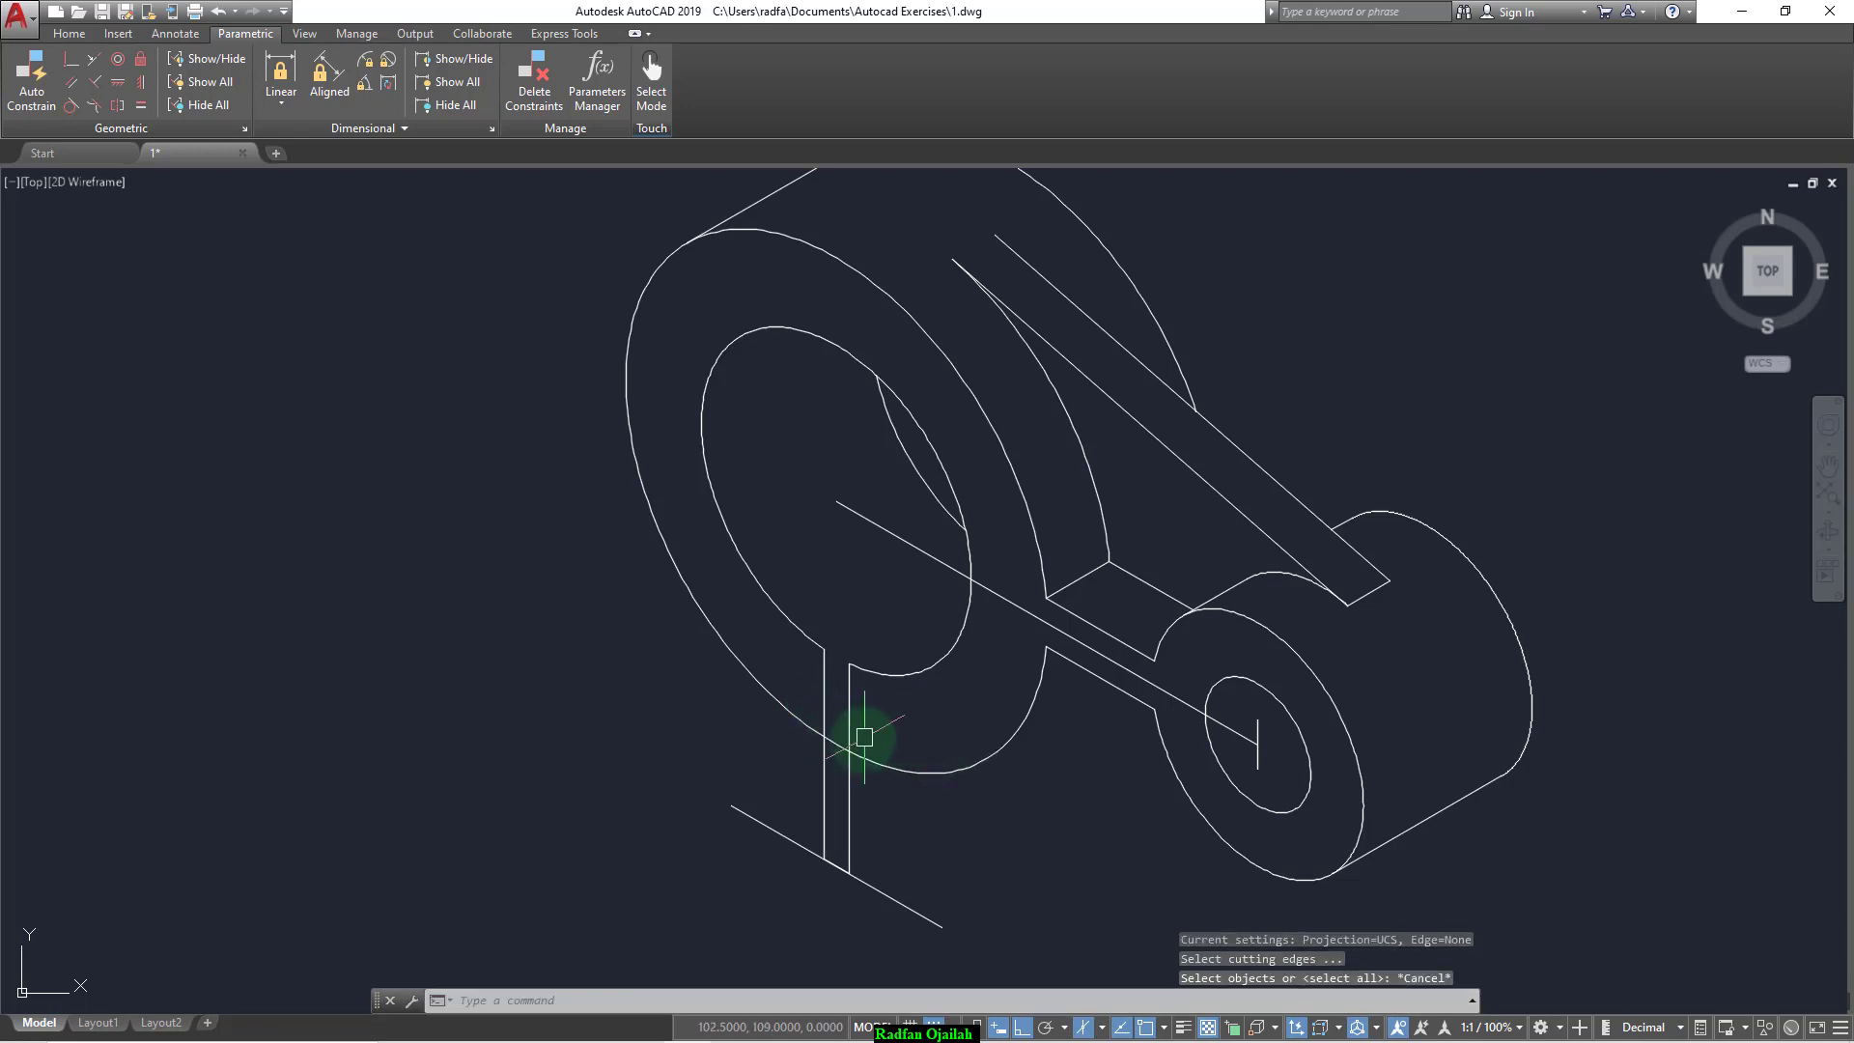
Step: Copy one slit line from its lower end to both ends of the sloped base line as the rib's outer edges
type("co")
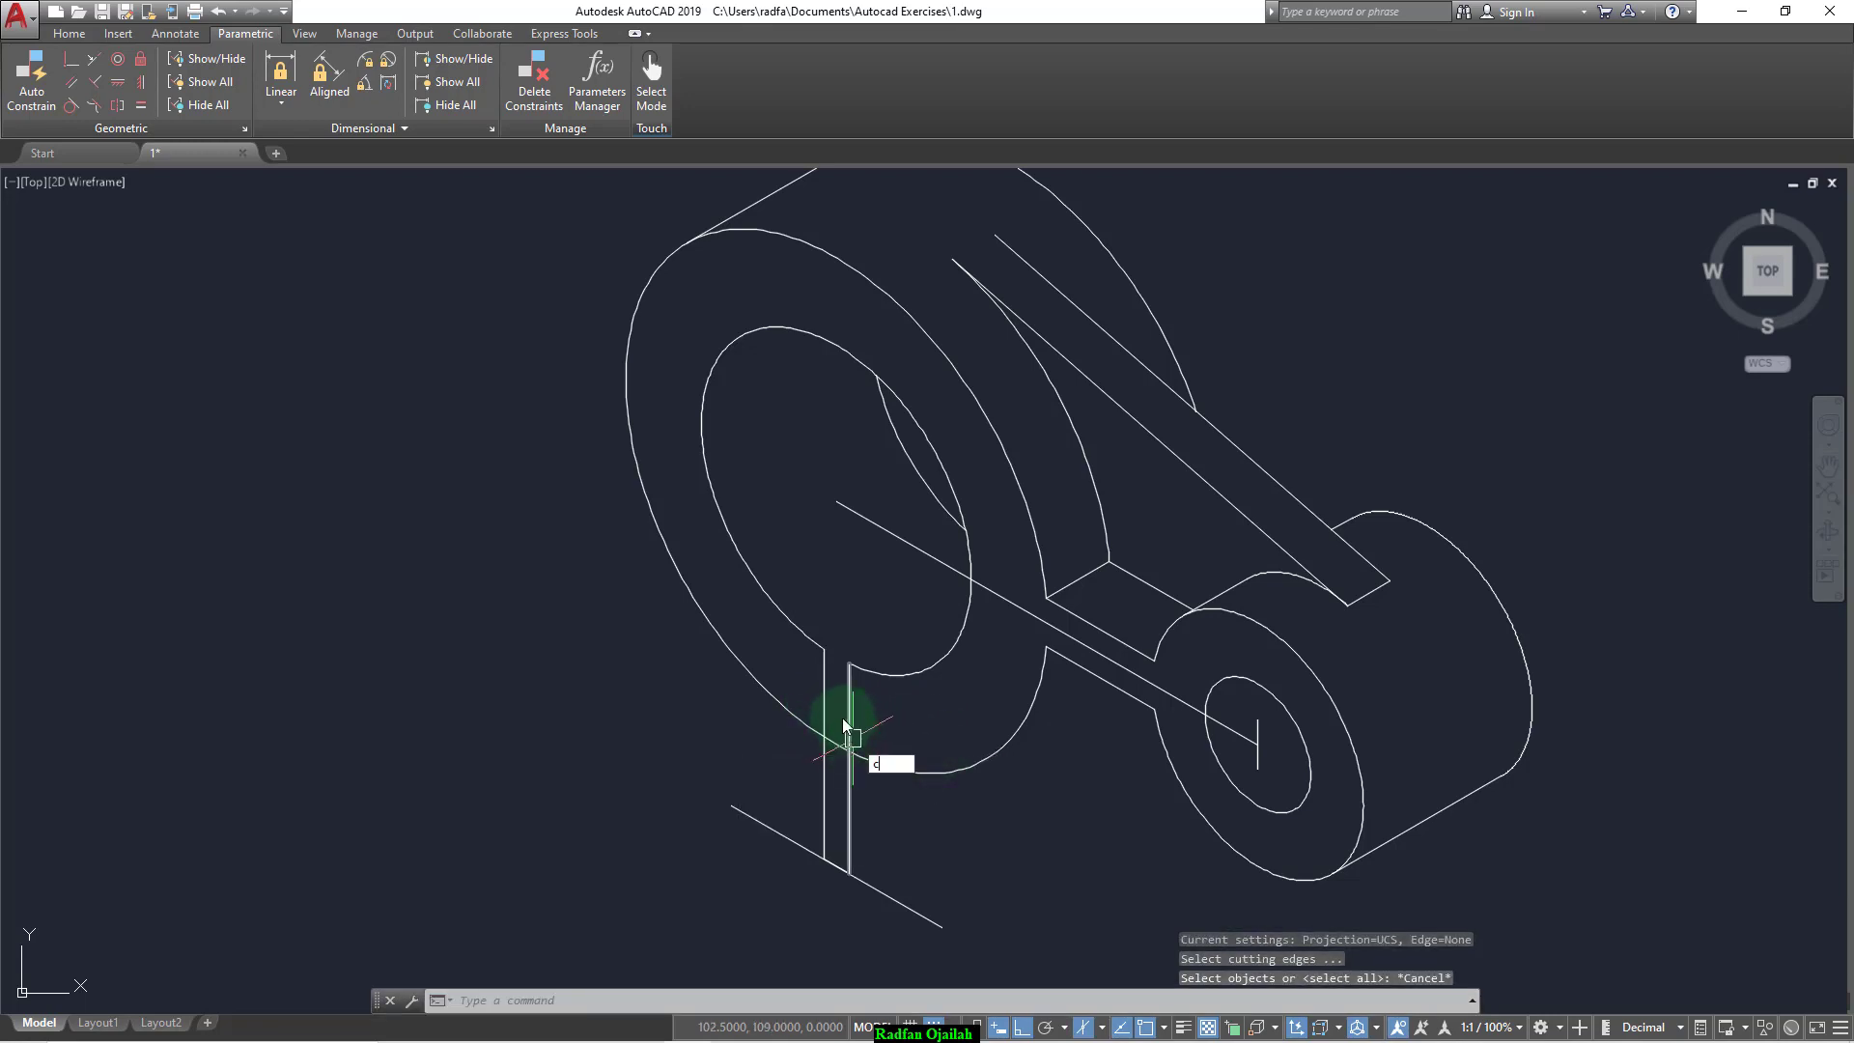
key("Return")
left_click(820, 791)
key("Return")
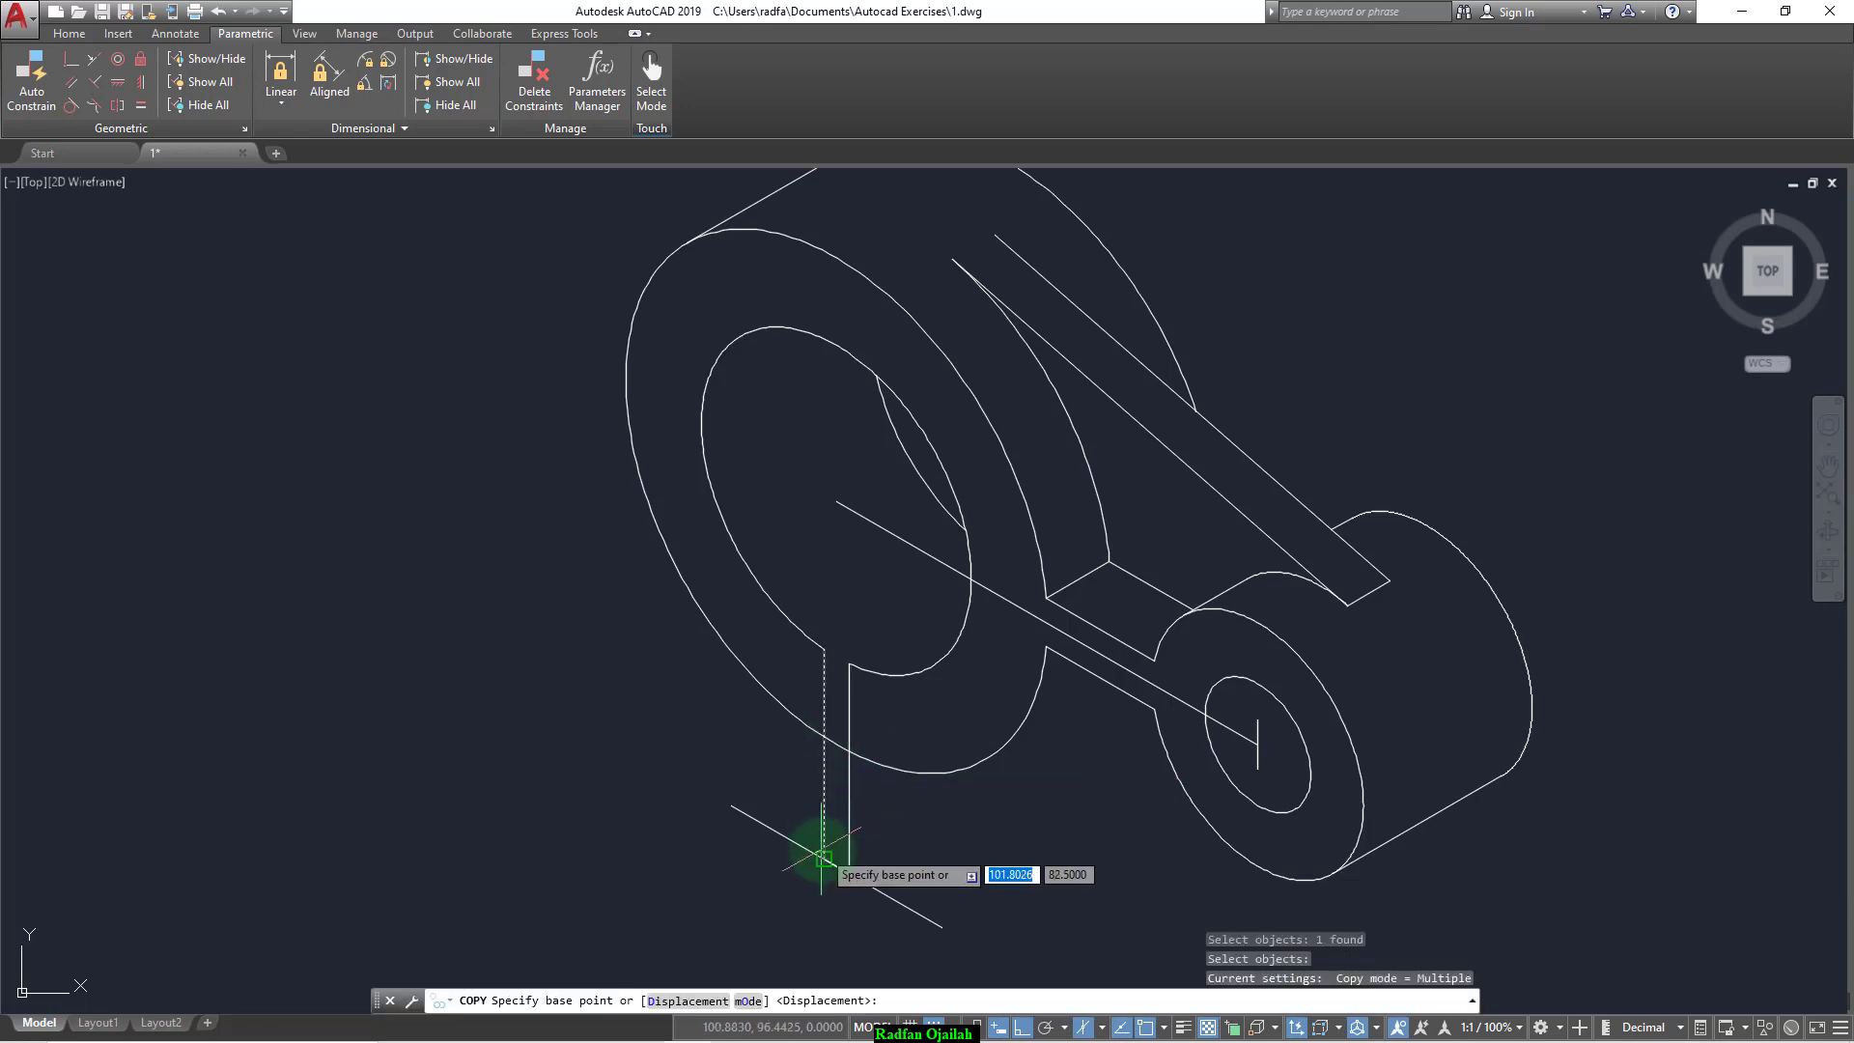
left_click(824, 857)
left_click(731, 805)
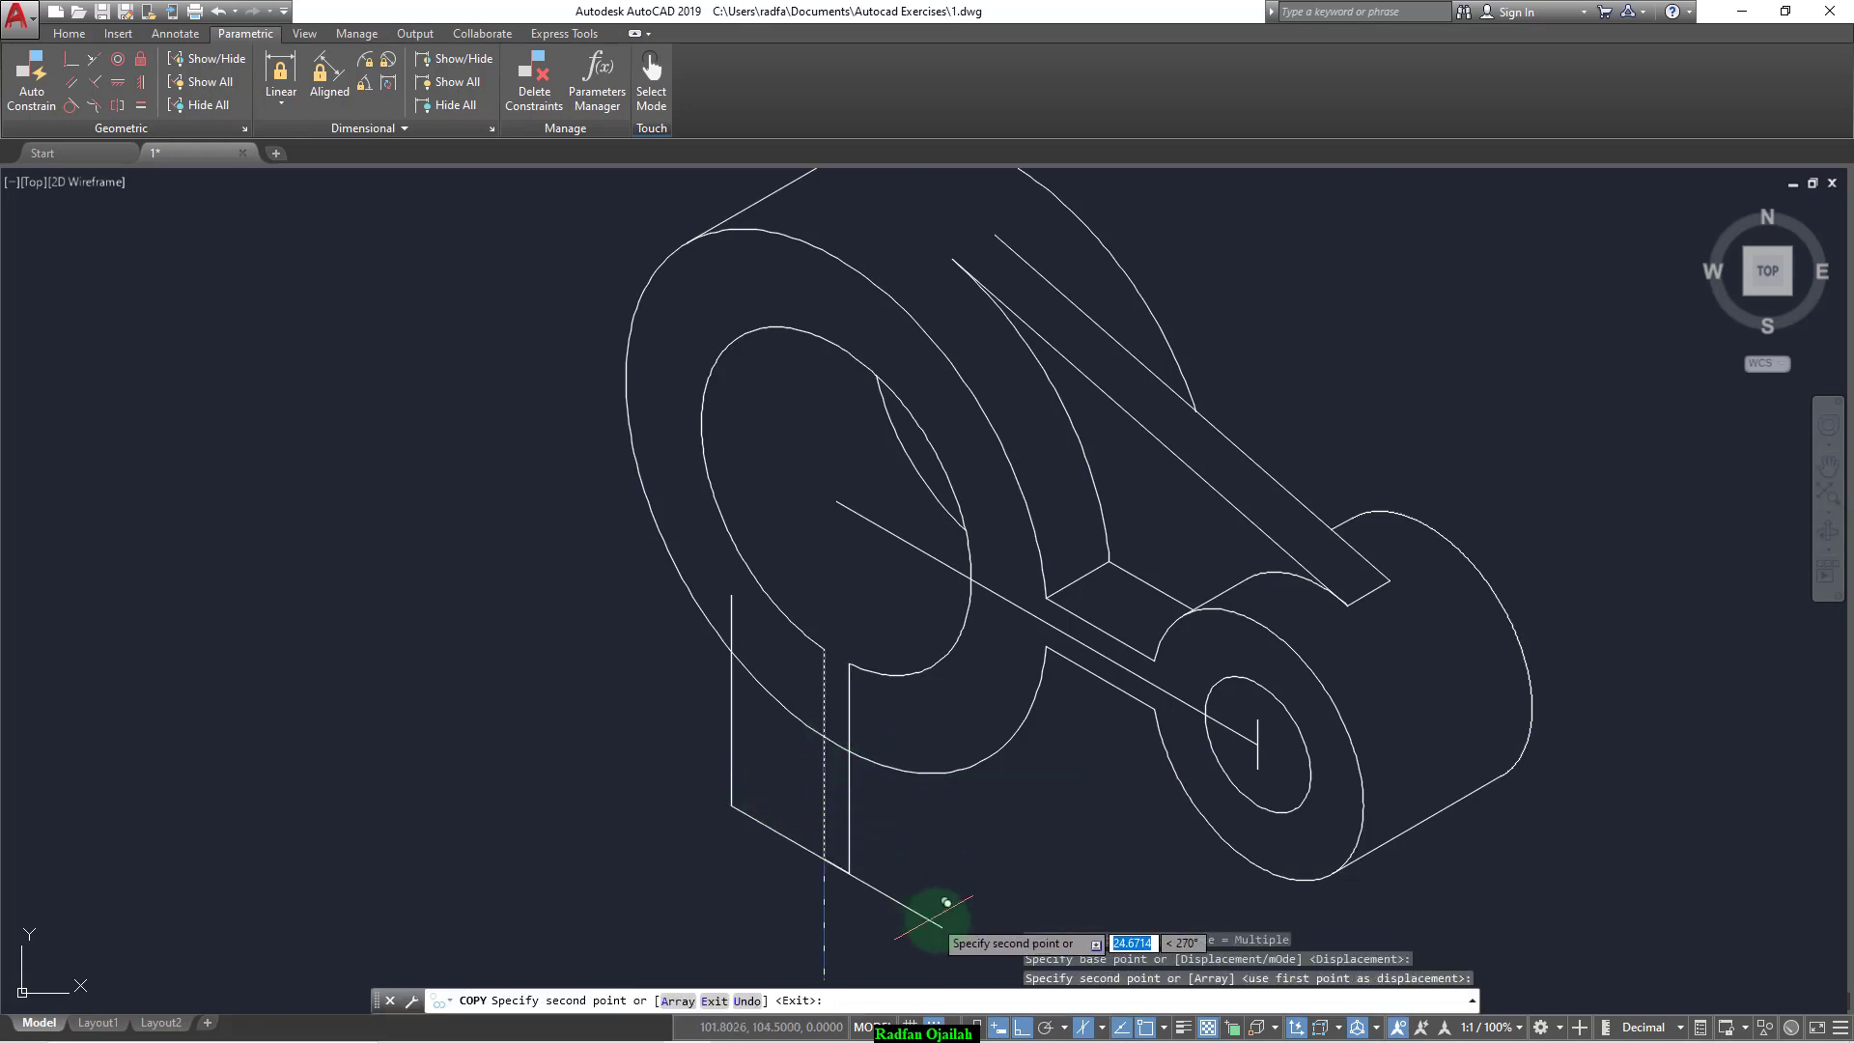
left_click(942, 925)
key("Escape")
Step: Trim the rib's two outer vertical edges where they extend above the large boss's outer ellipse
type("tr")
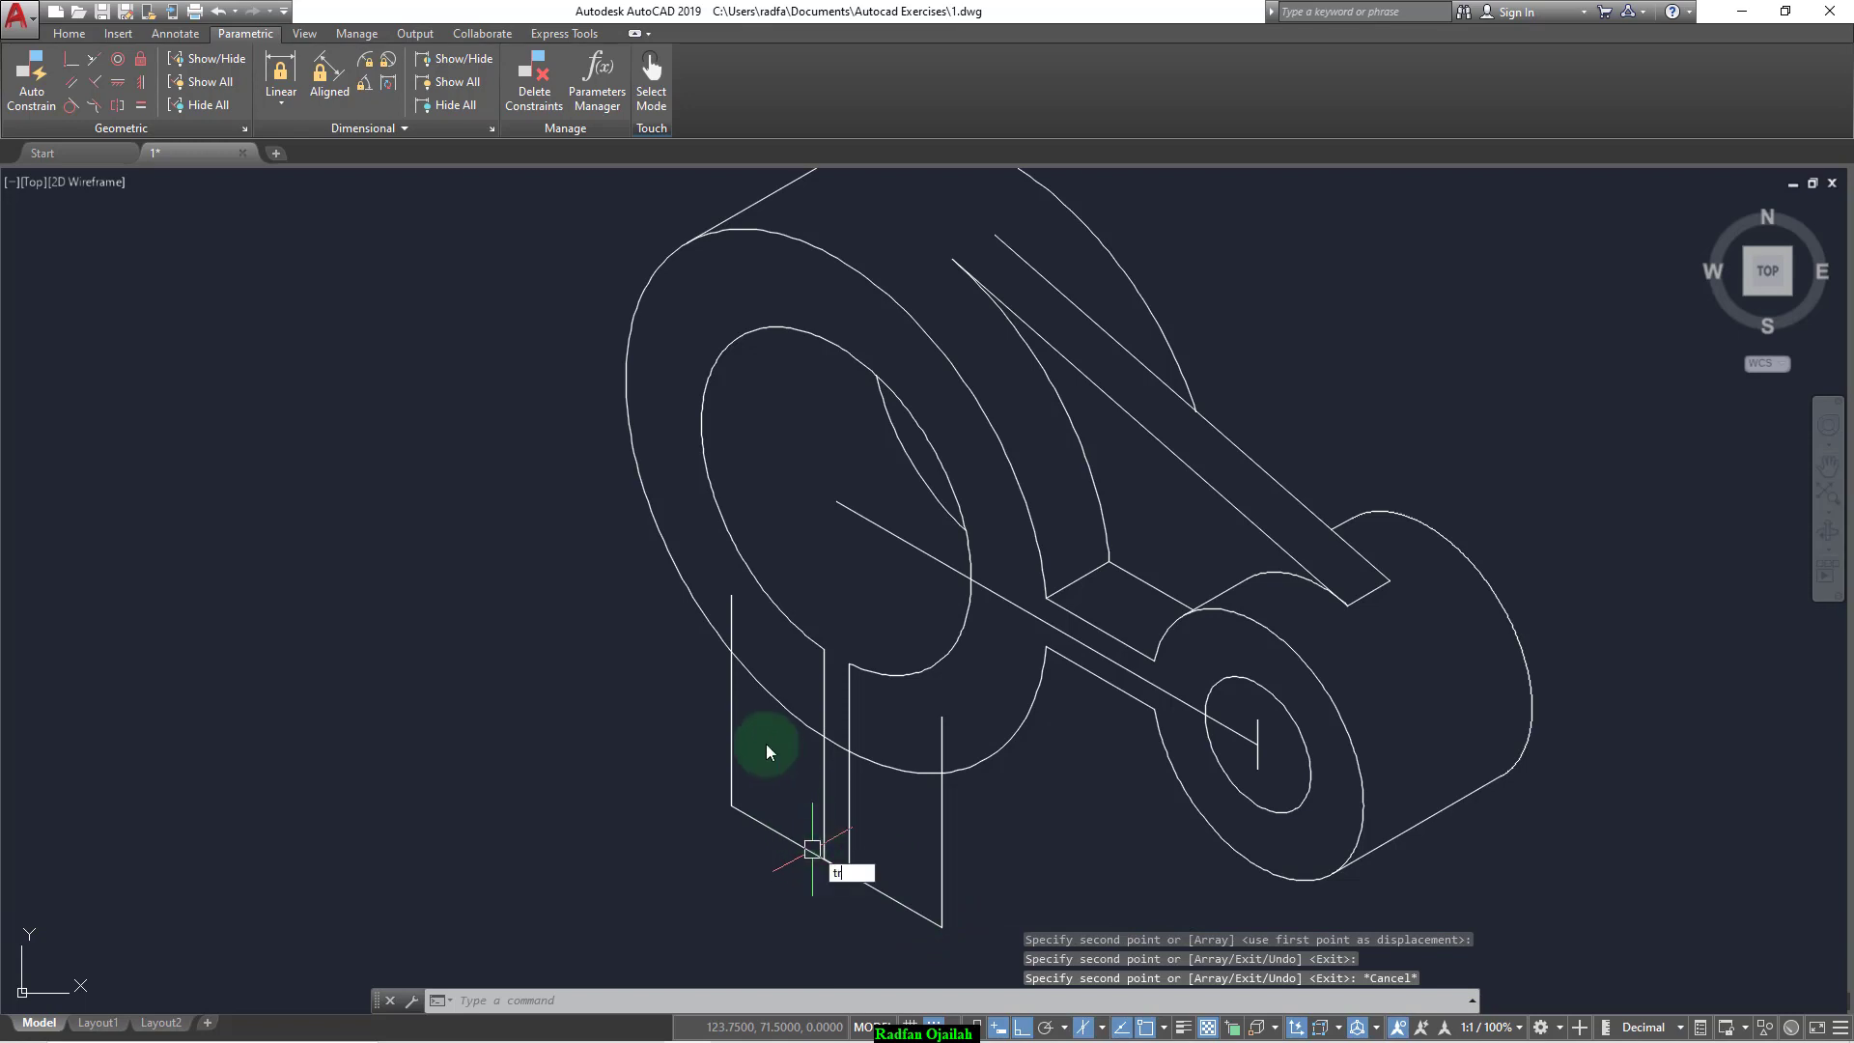
key("Return")
left_click(711, 654)
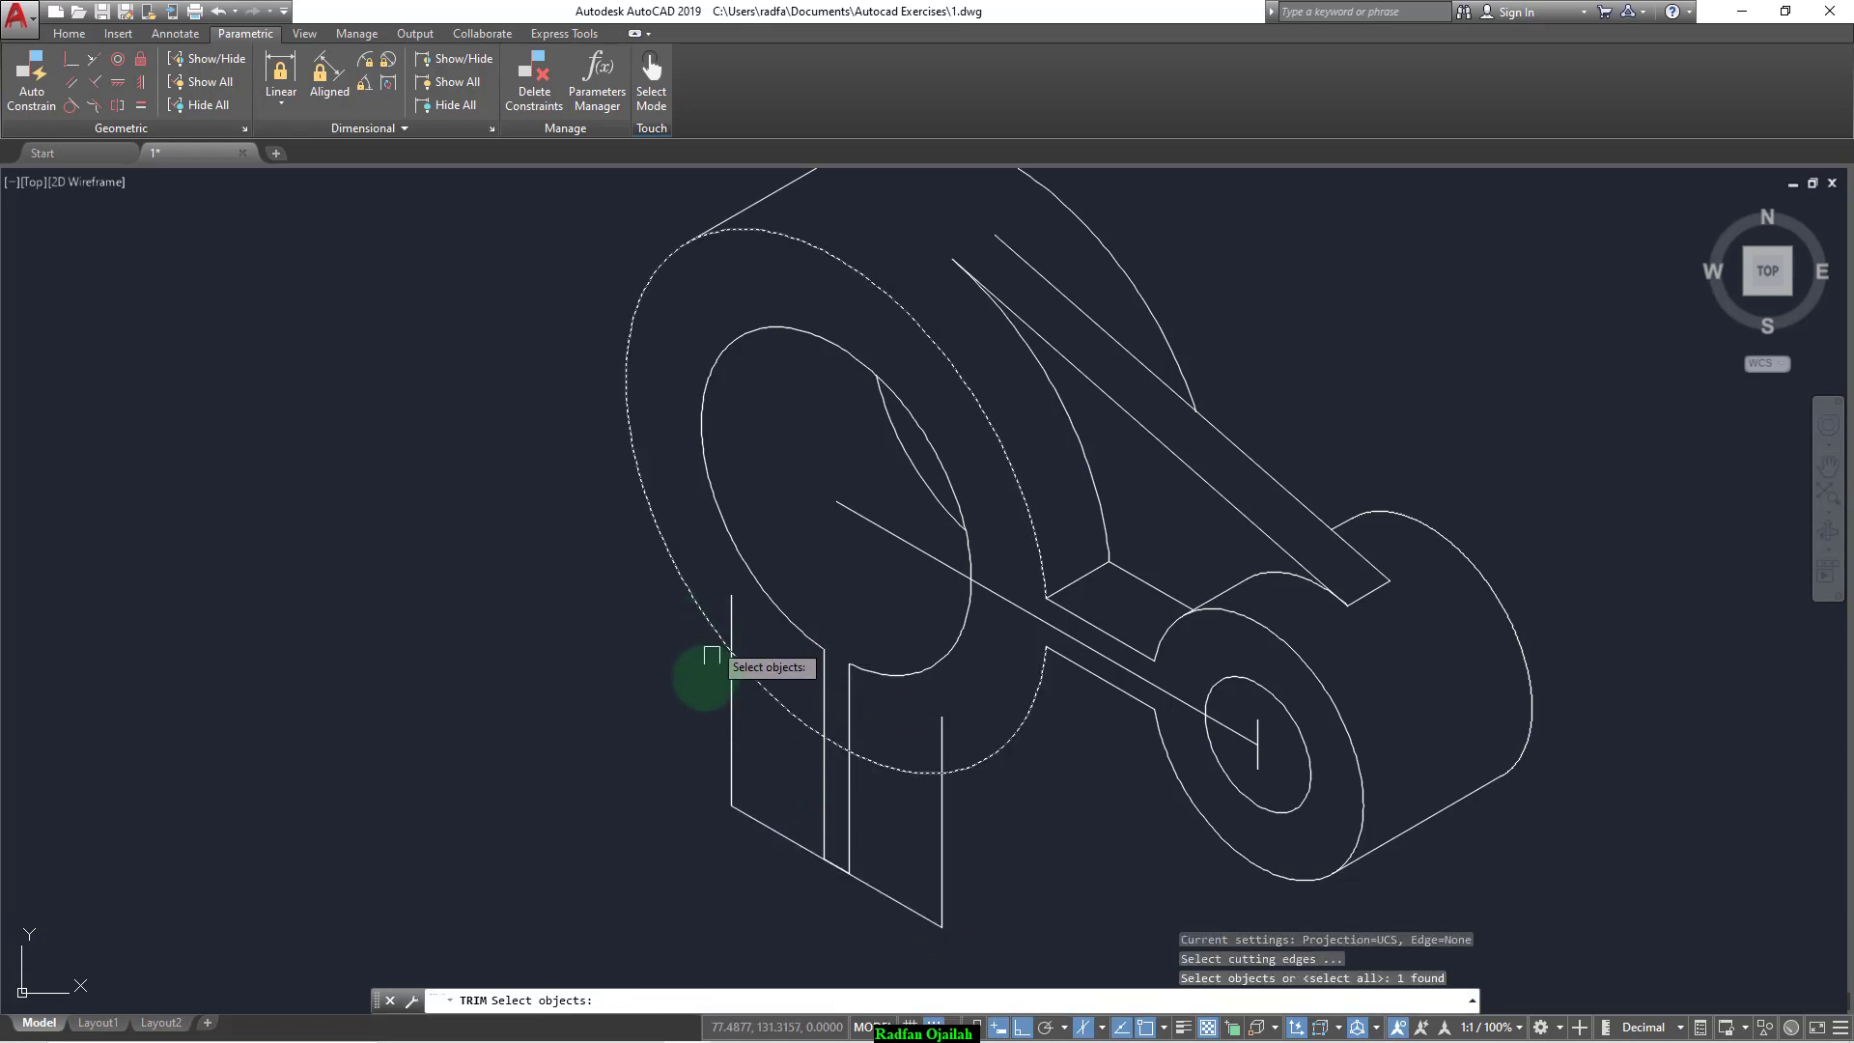
right_click(724, 620)
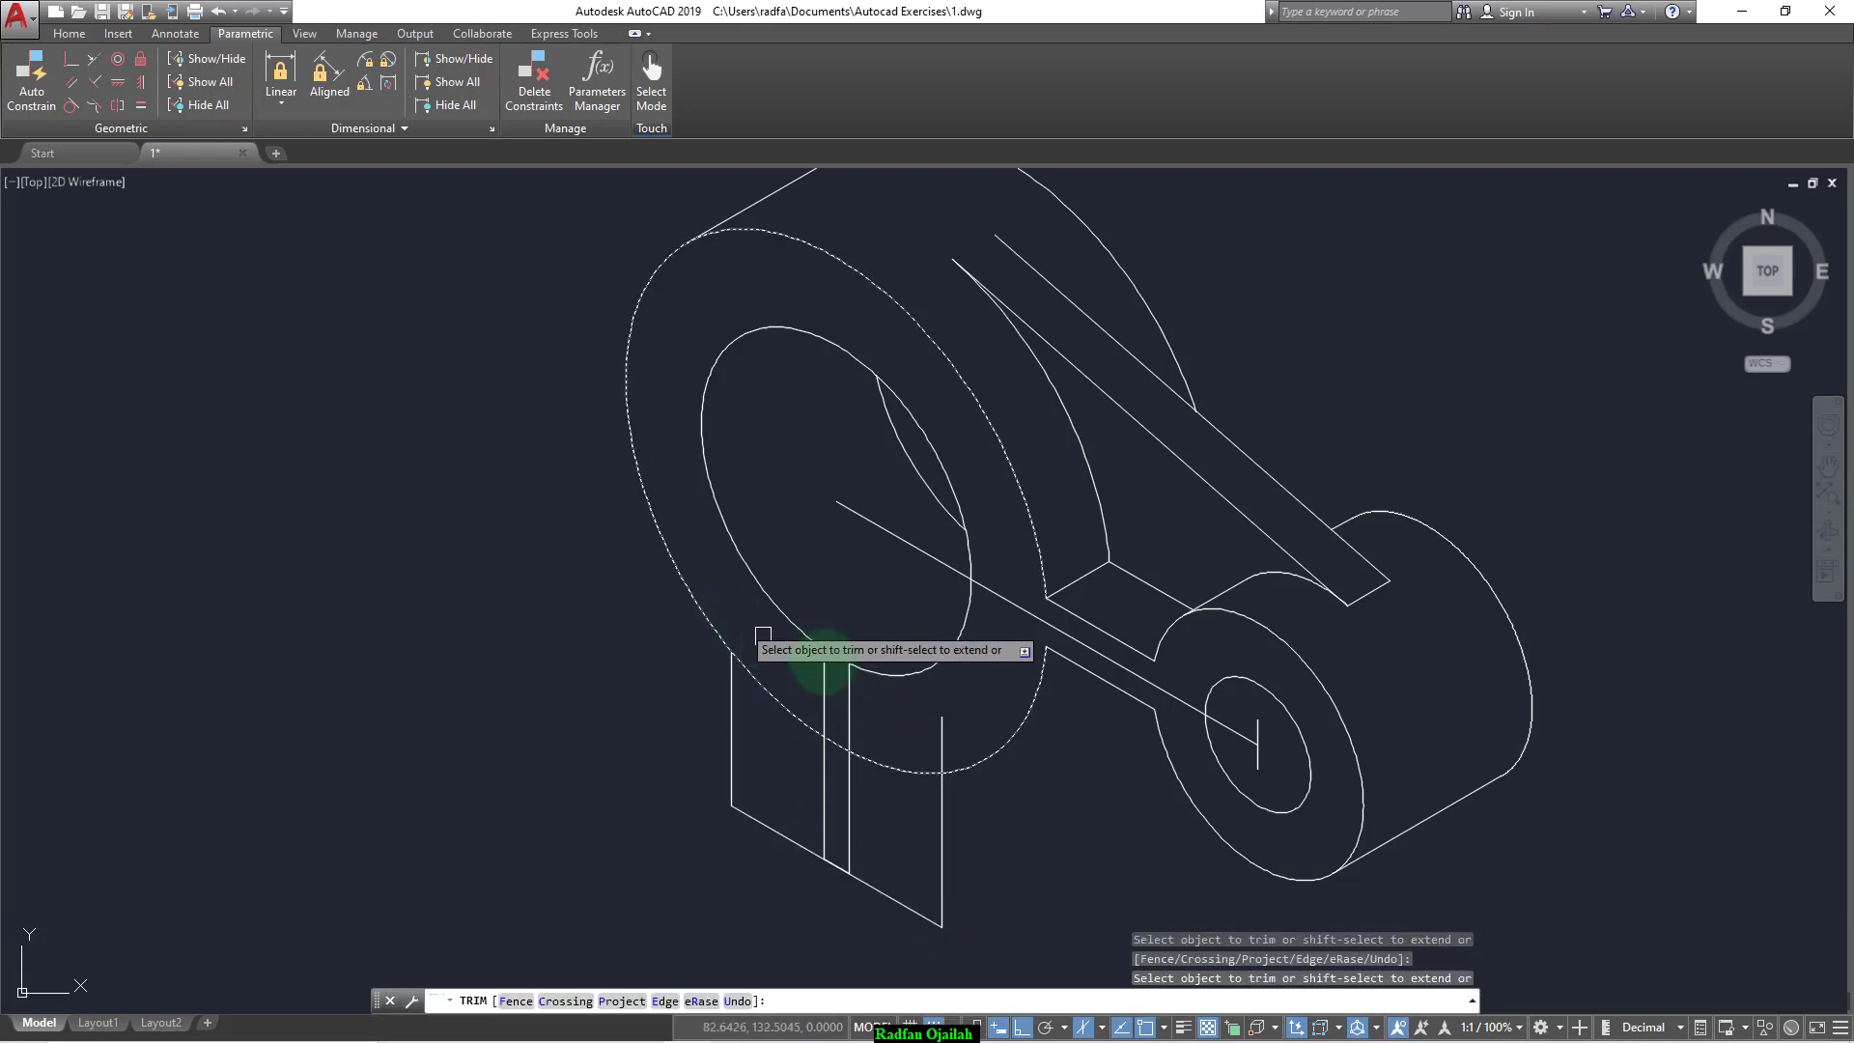
left_click(836, 666)
left_click(939, 743)
key("Return")
Step: Trim the large boss's outer ellipse between the rib's two outer vertical edges
key("Return")
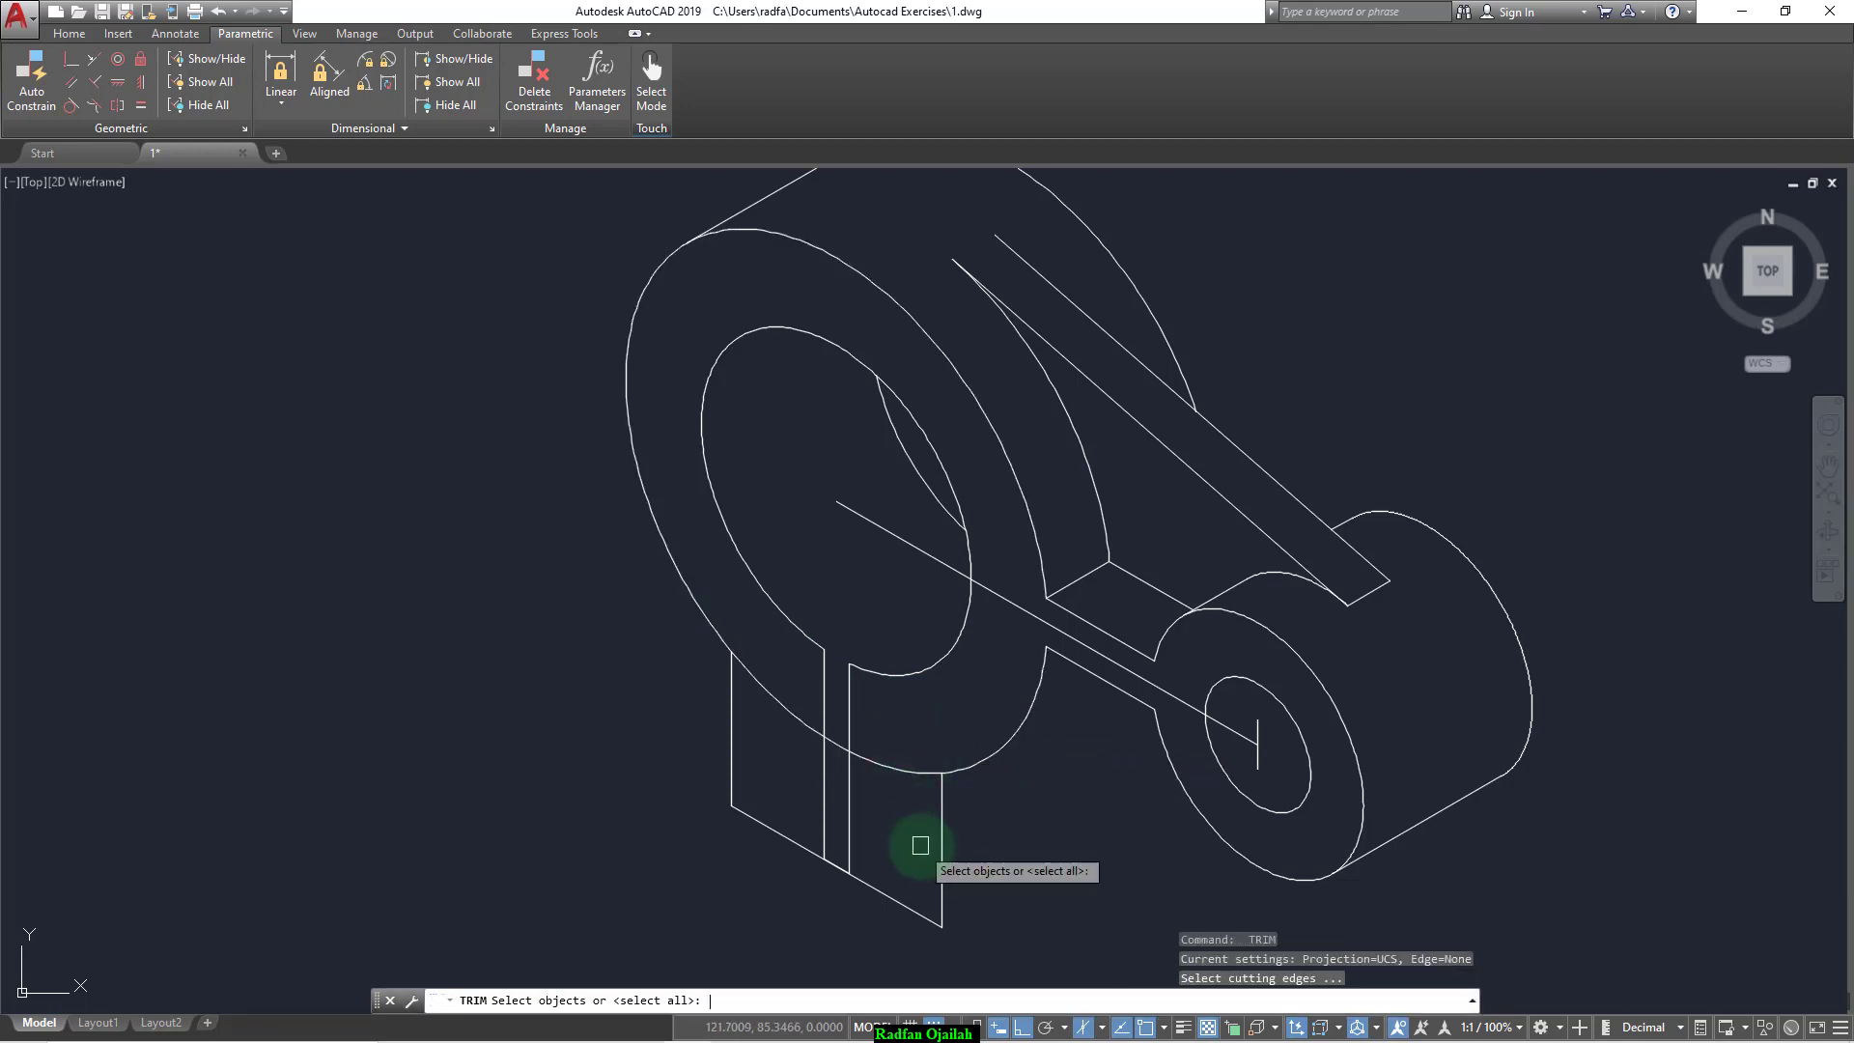
left_click(943, 819)
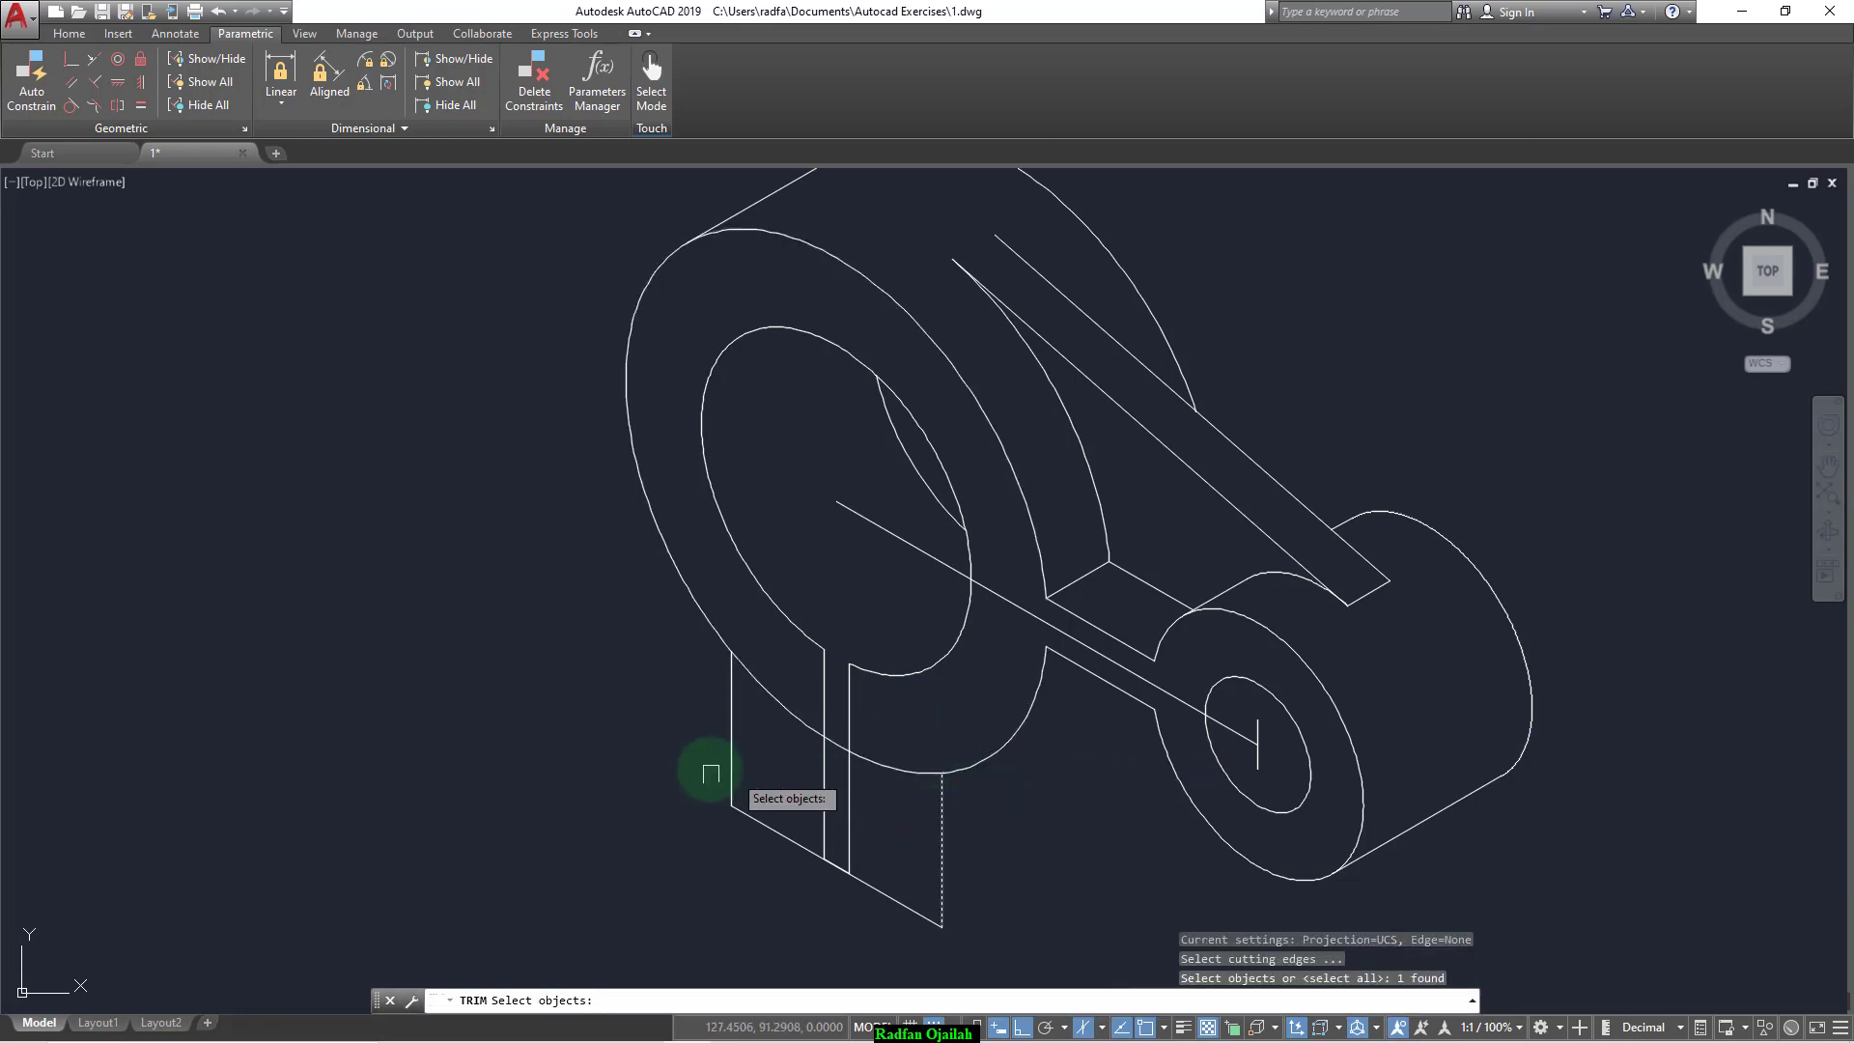
left_click(732, 743)
right_click(759, 705)
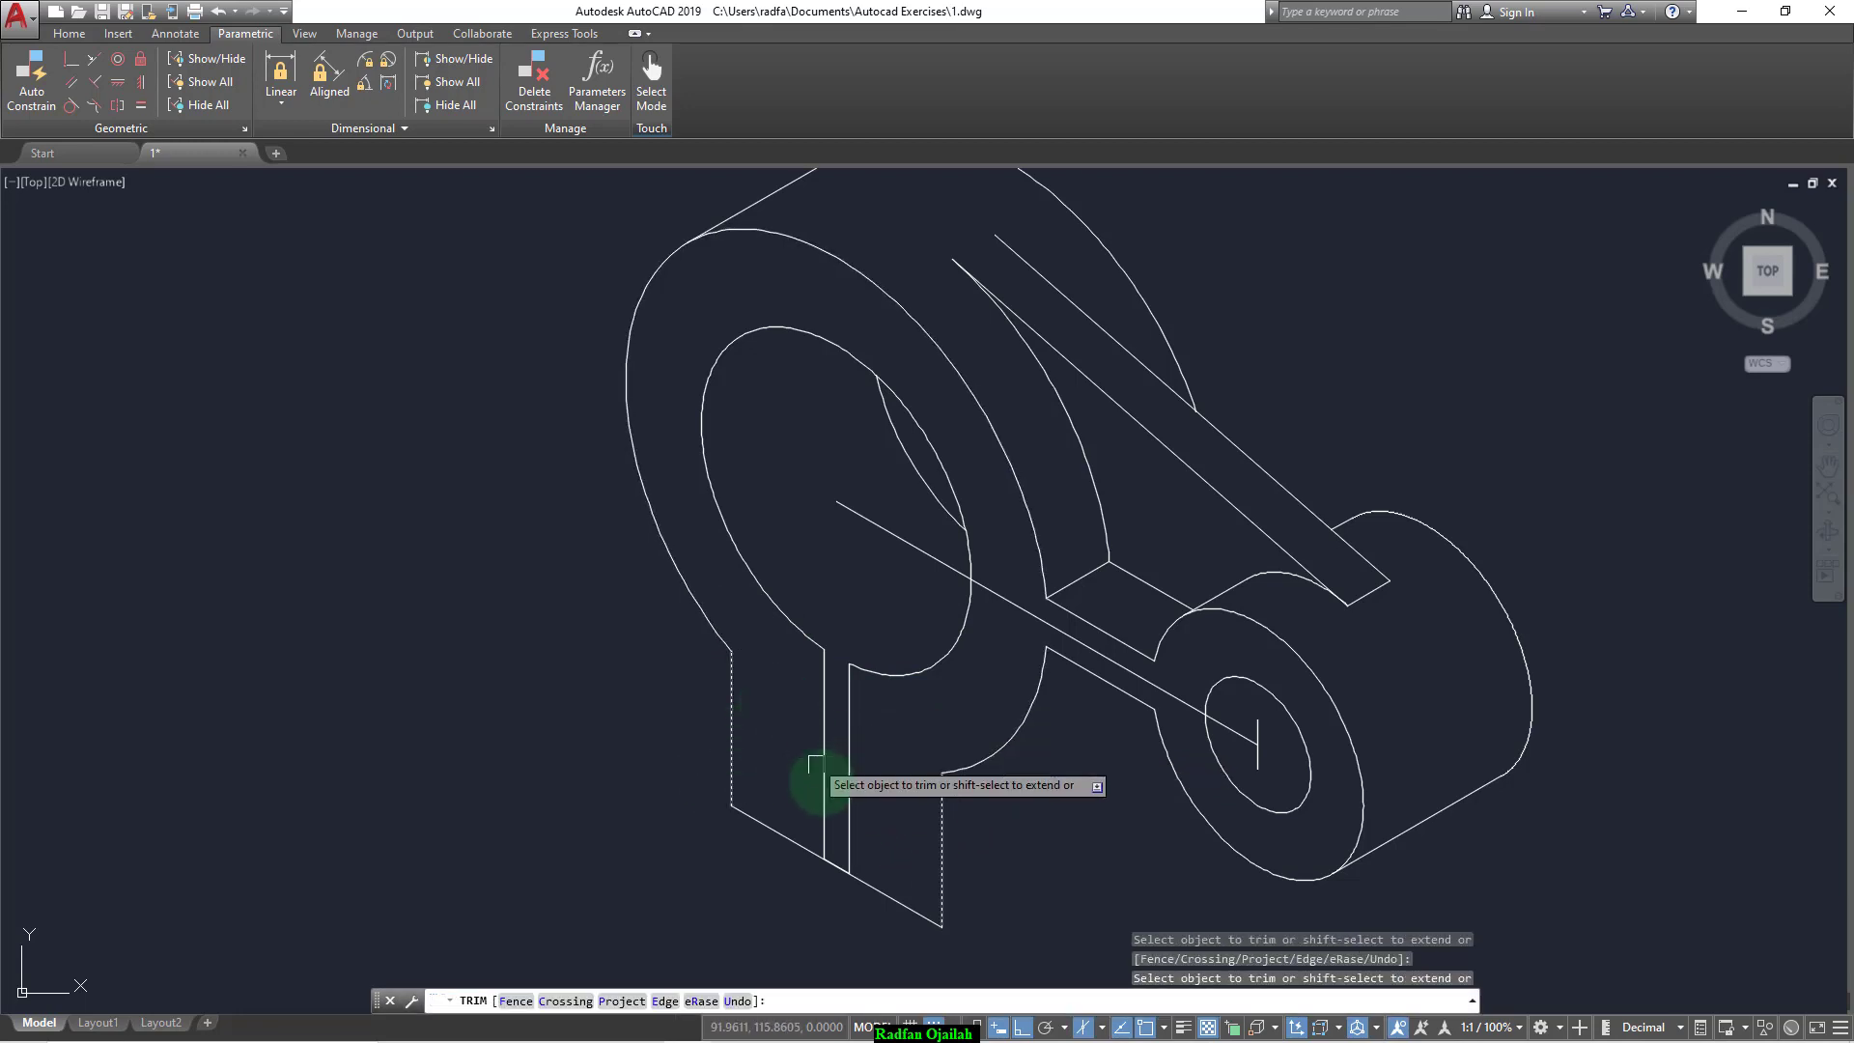
key("Escape")
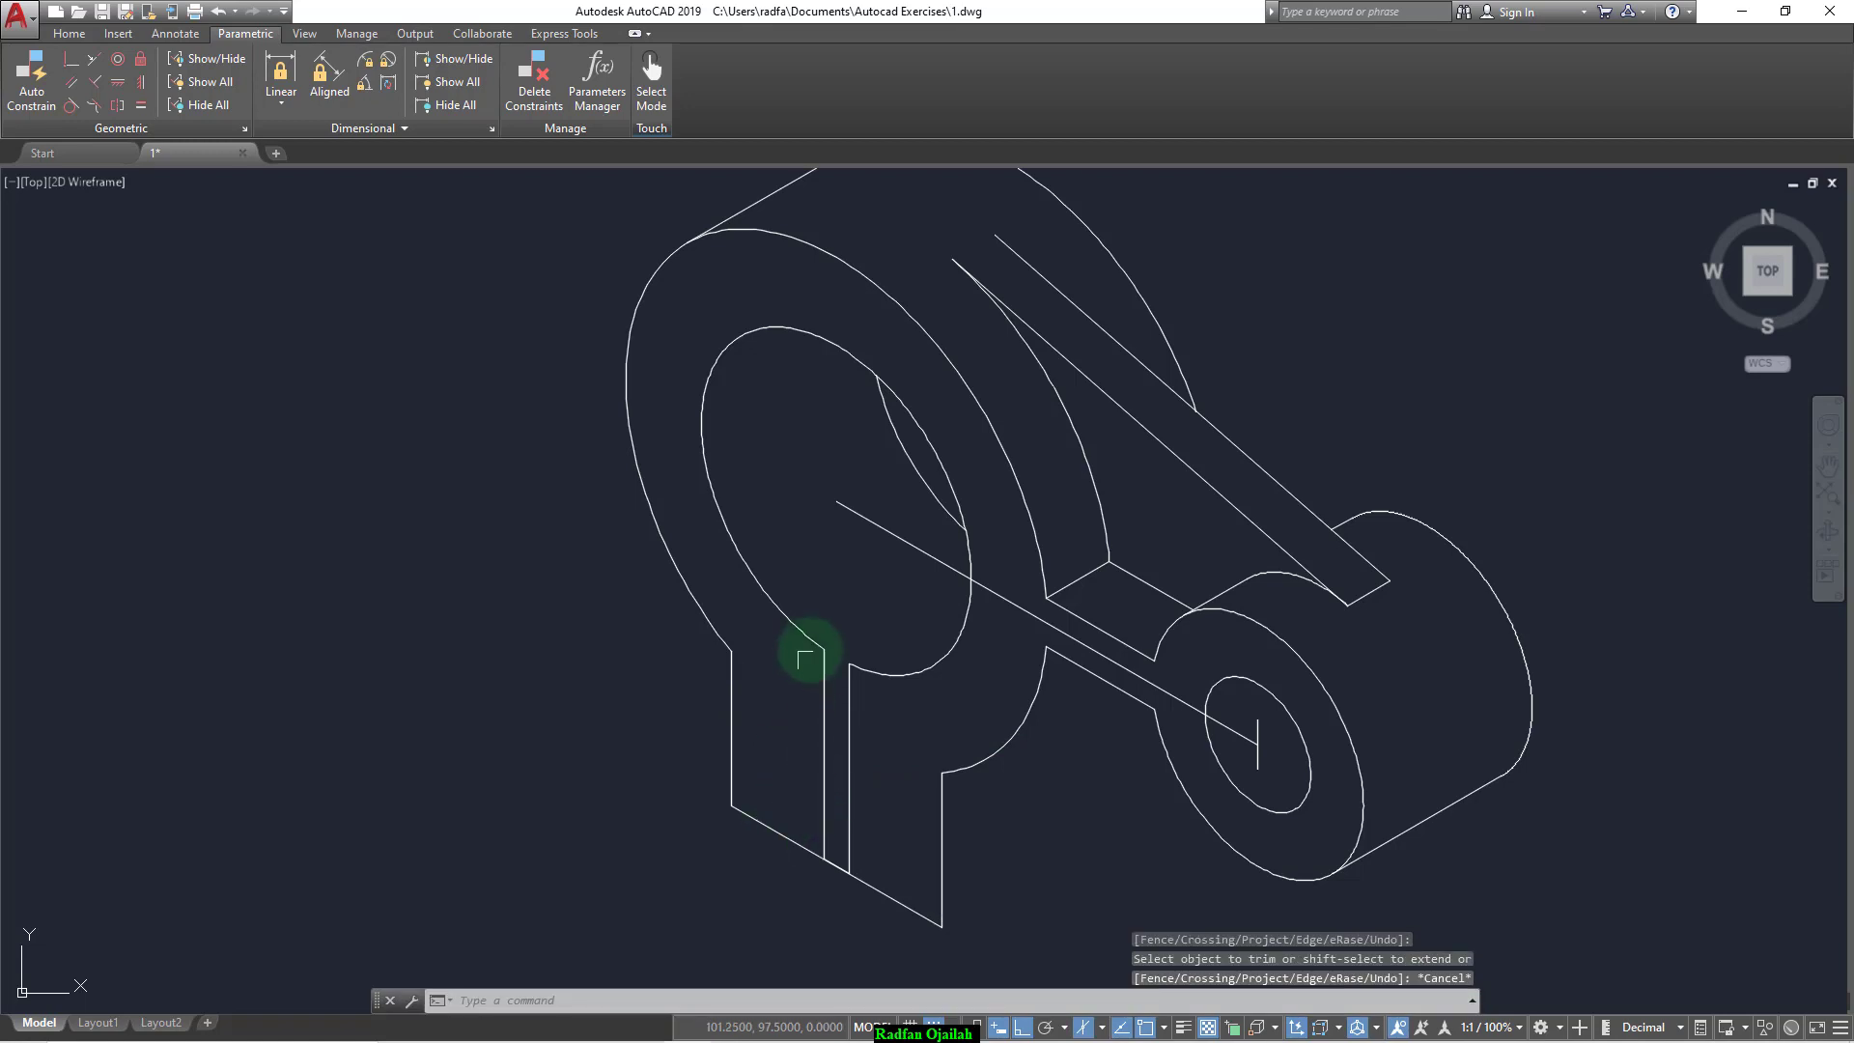
Step: Erase the line joining the two boss centres and the short 6-unit line at the bottom of the slit
left_click(914, 542)
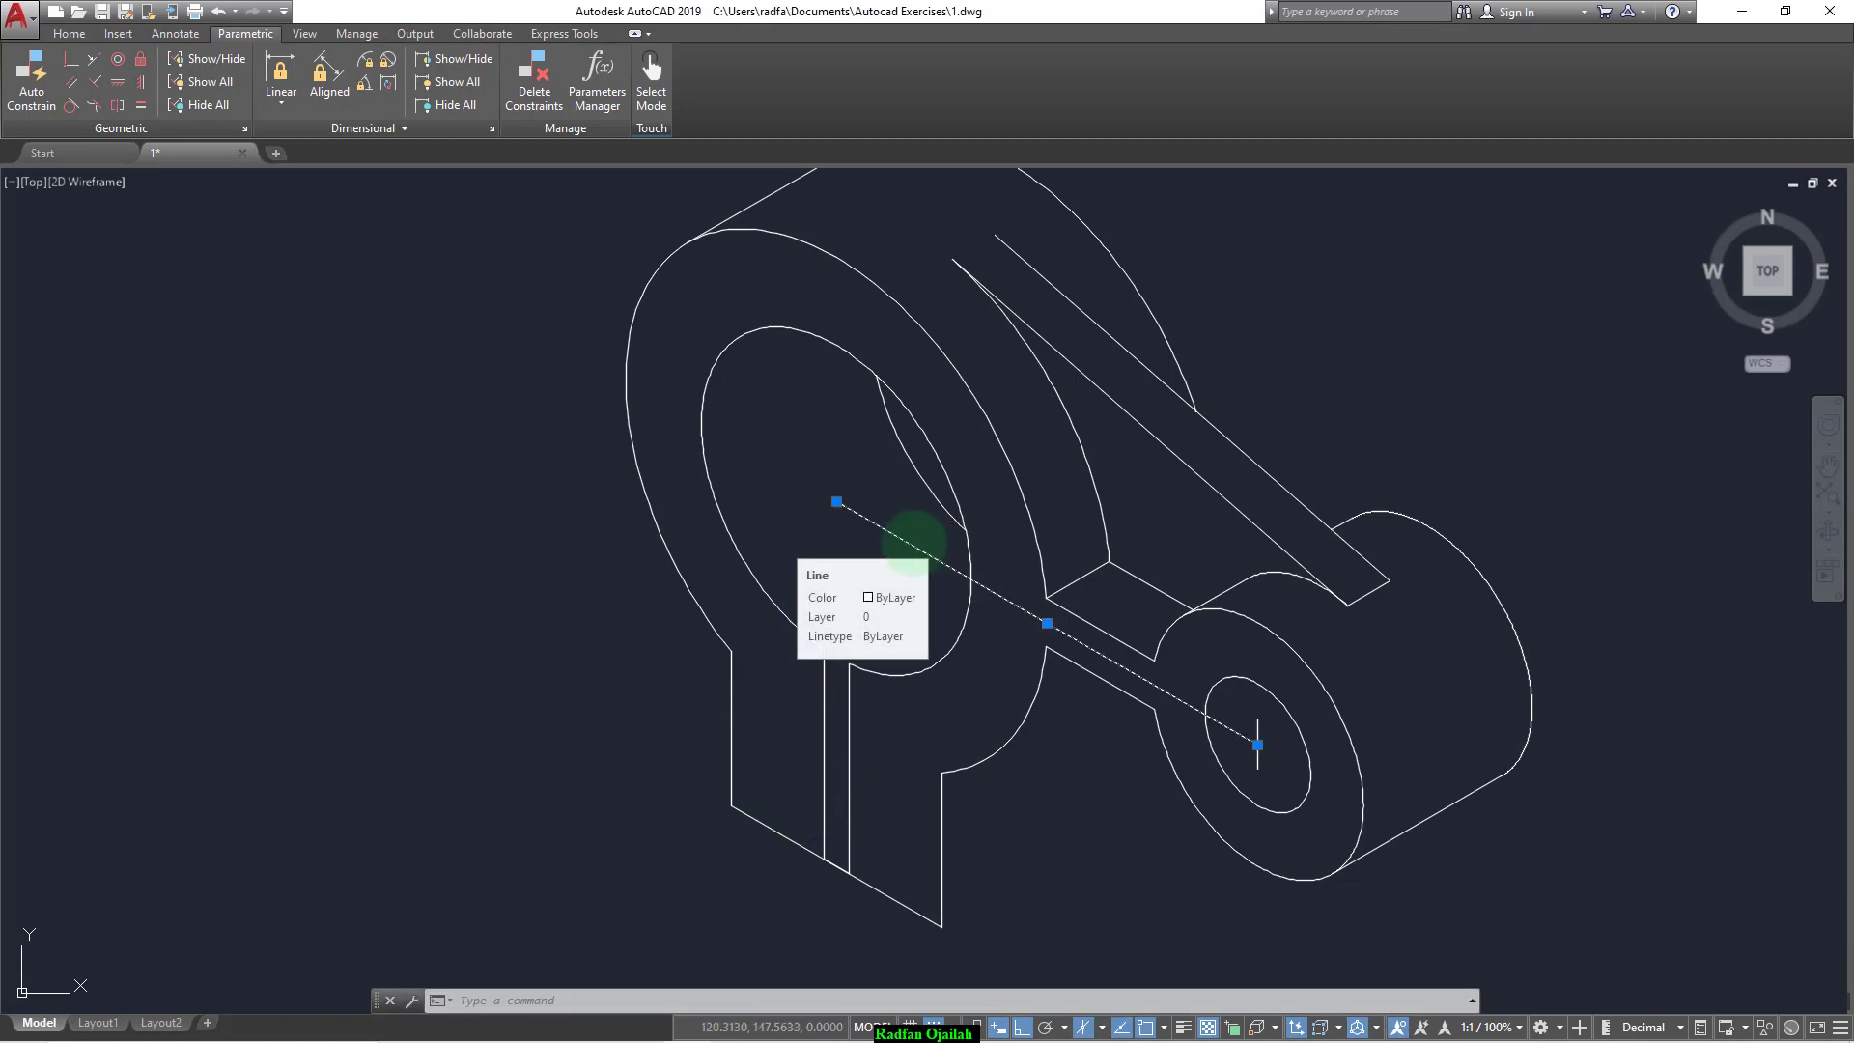
key("Delete")
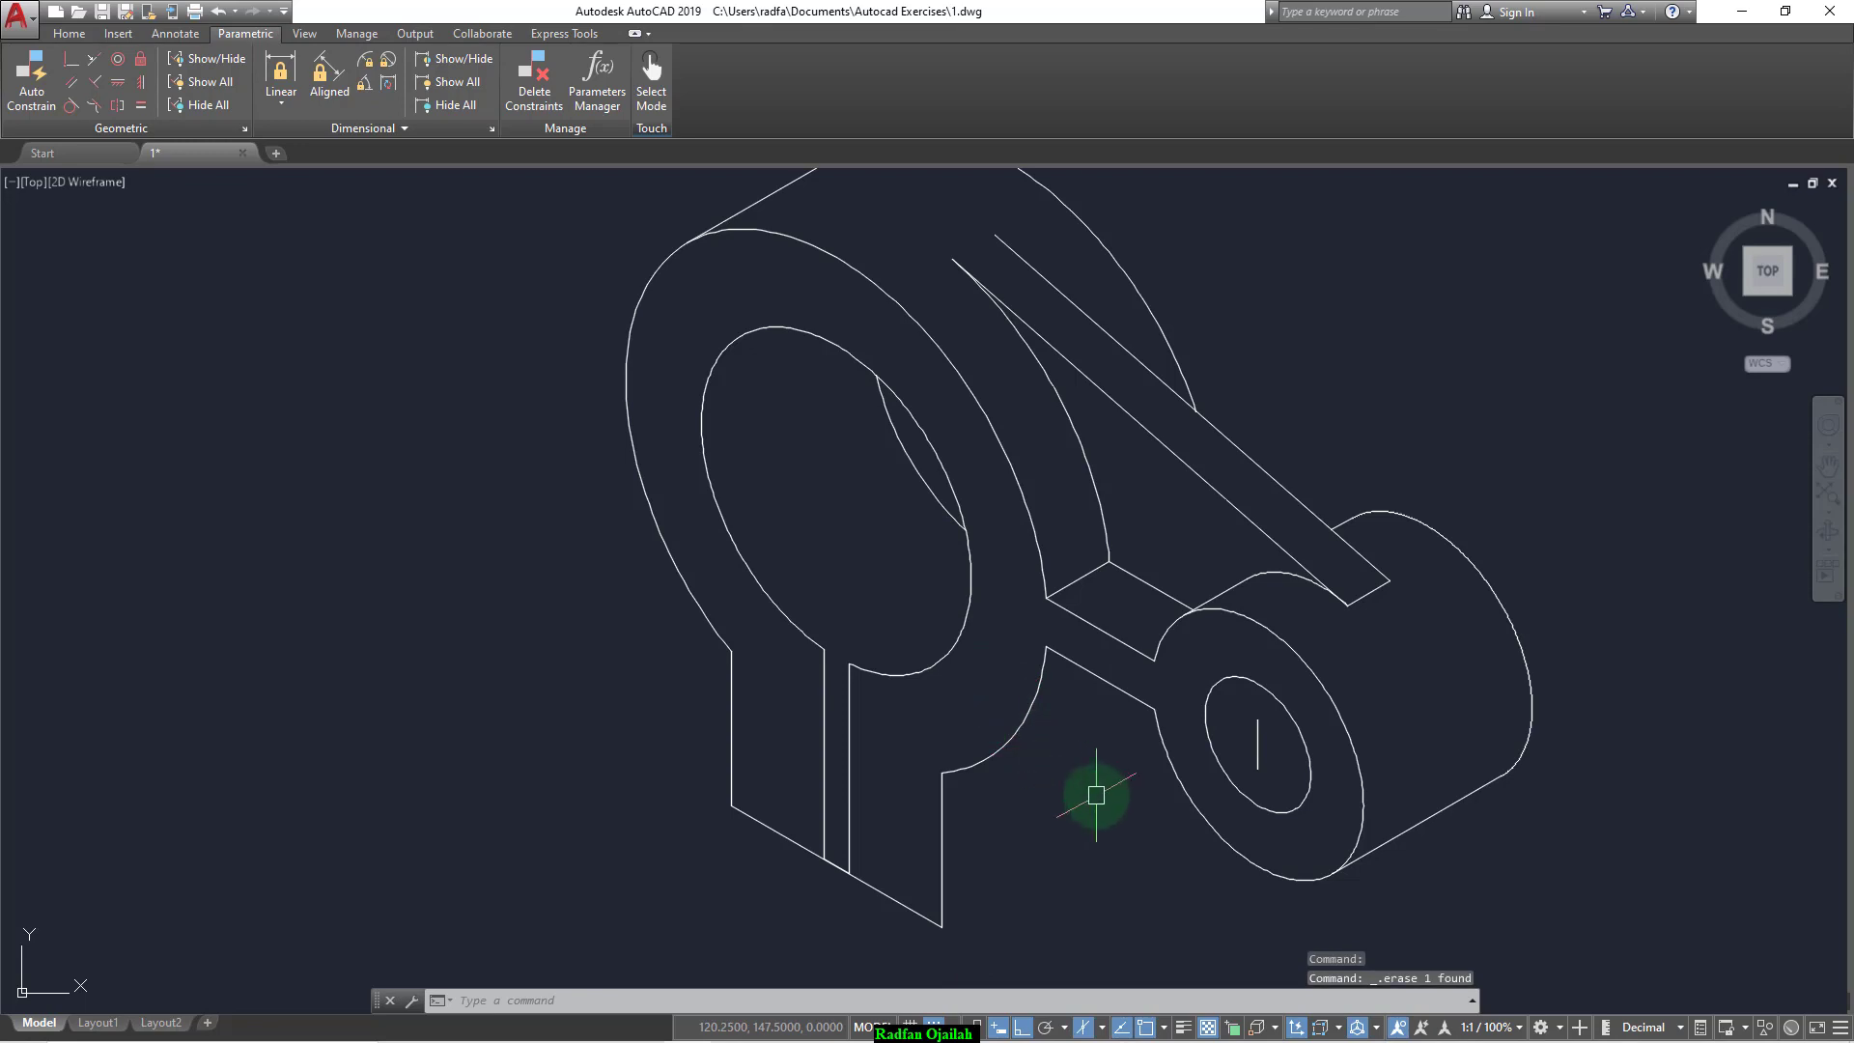
scroll(820, 866, "up", 2)
left_click(822, 861)
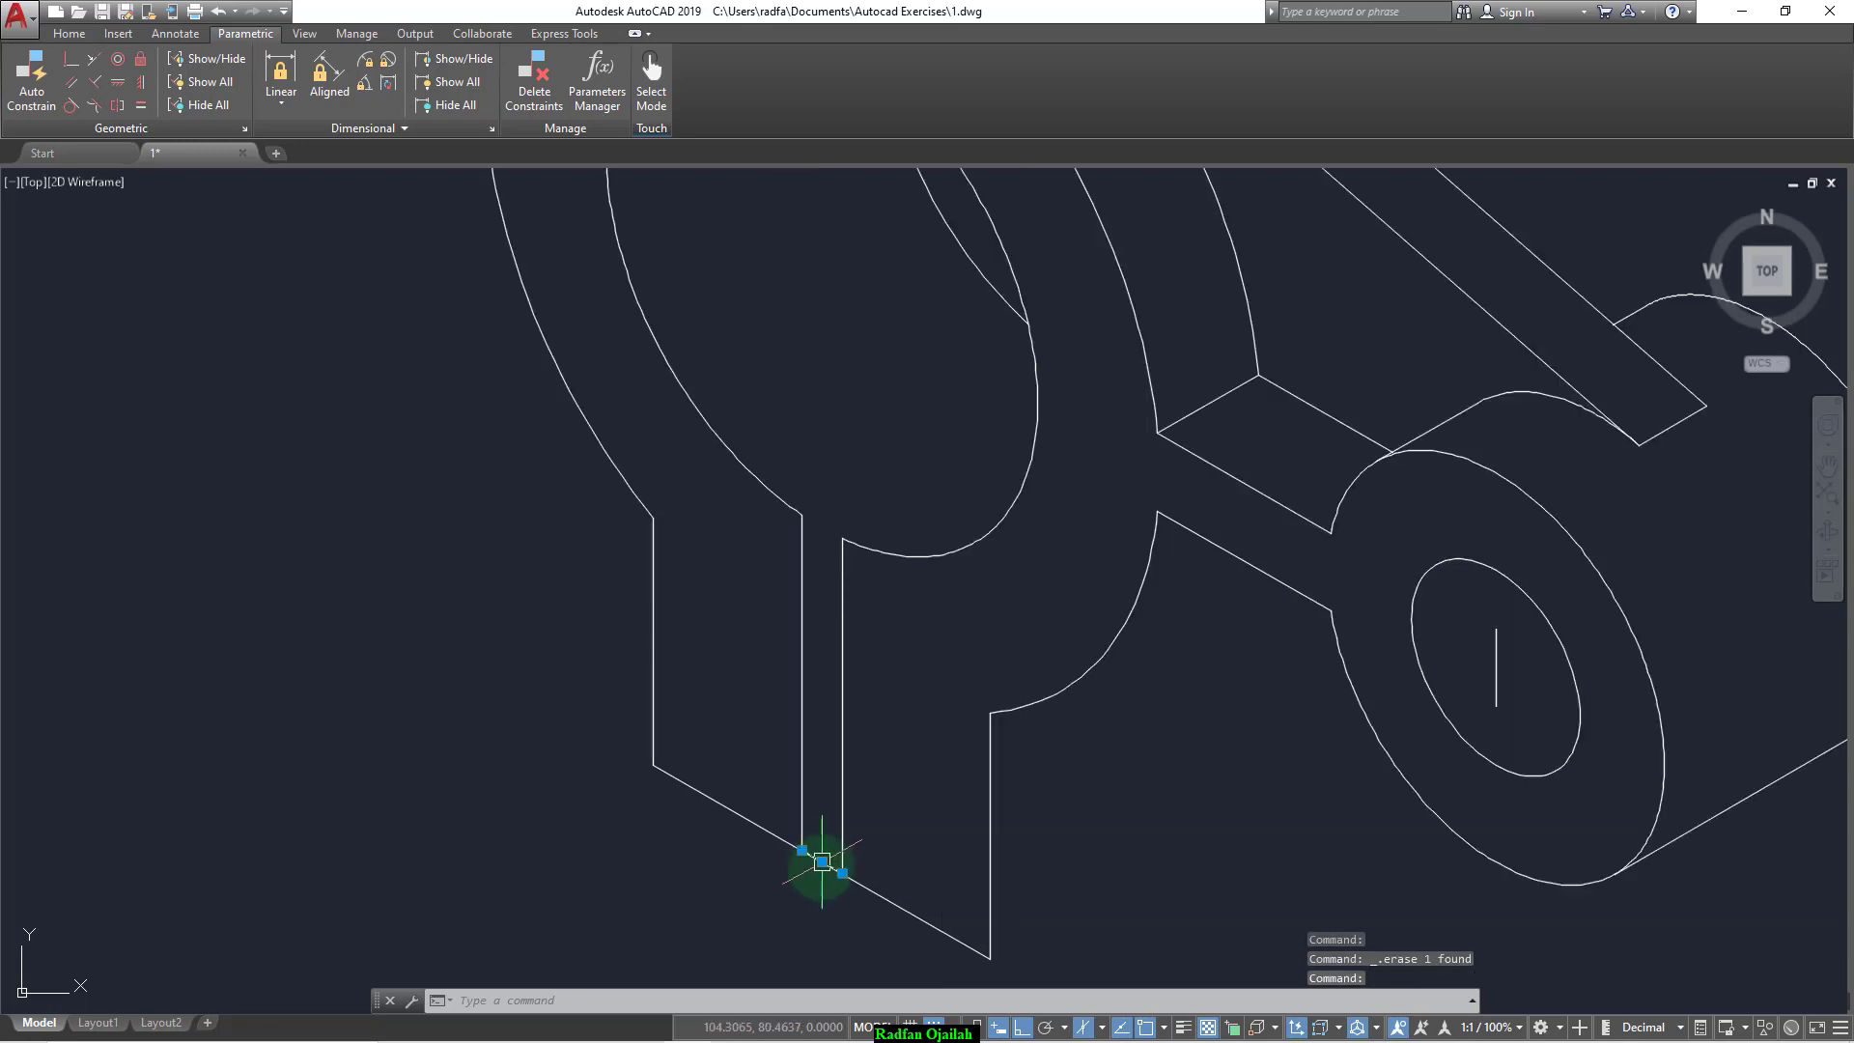
key("Delete")
Step: Trim the base line between the two slit lines to open the slit at the bottom
key("Return")
key("Return")
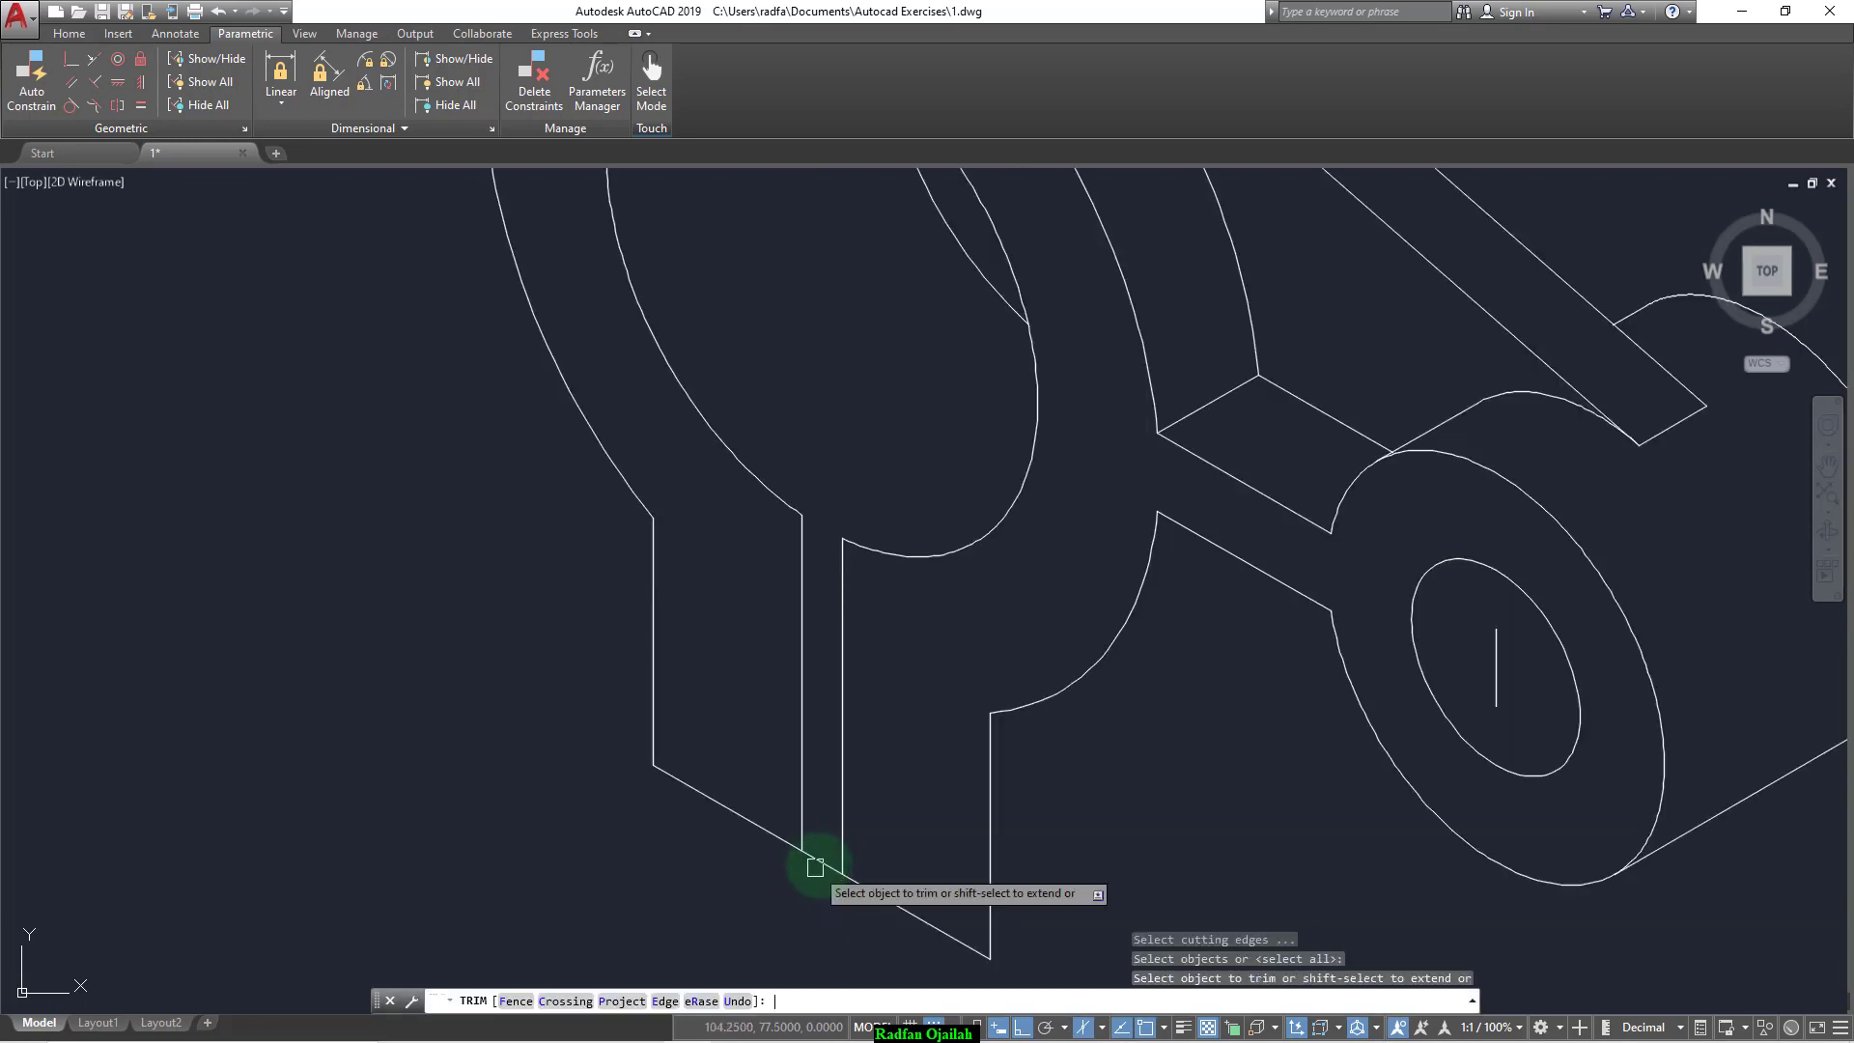
key("Escape")
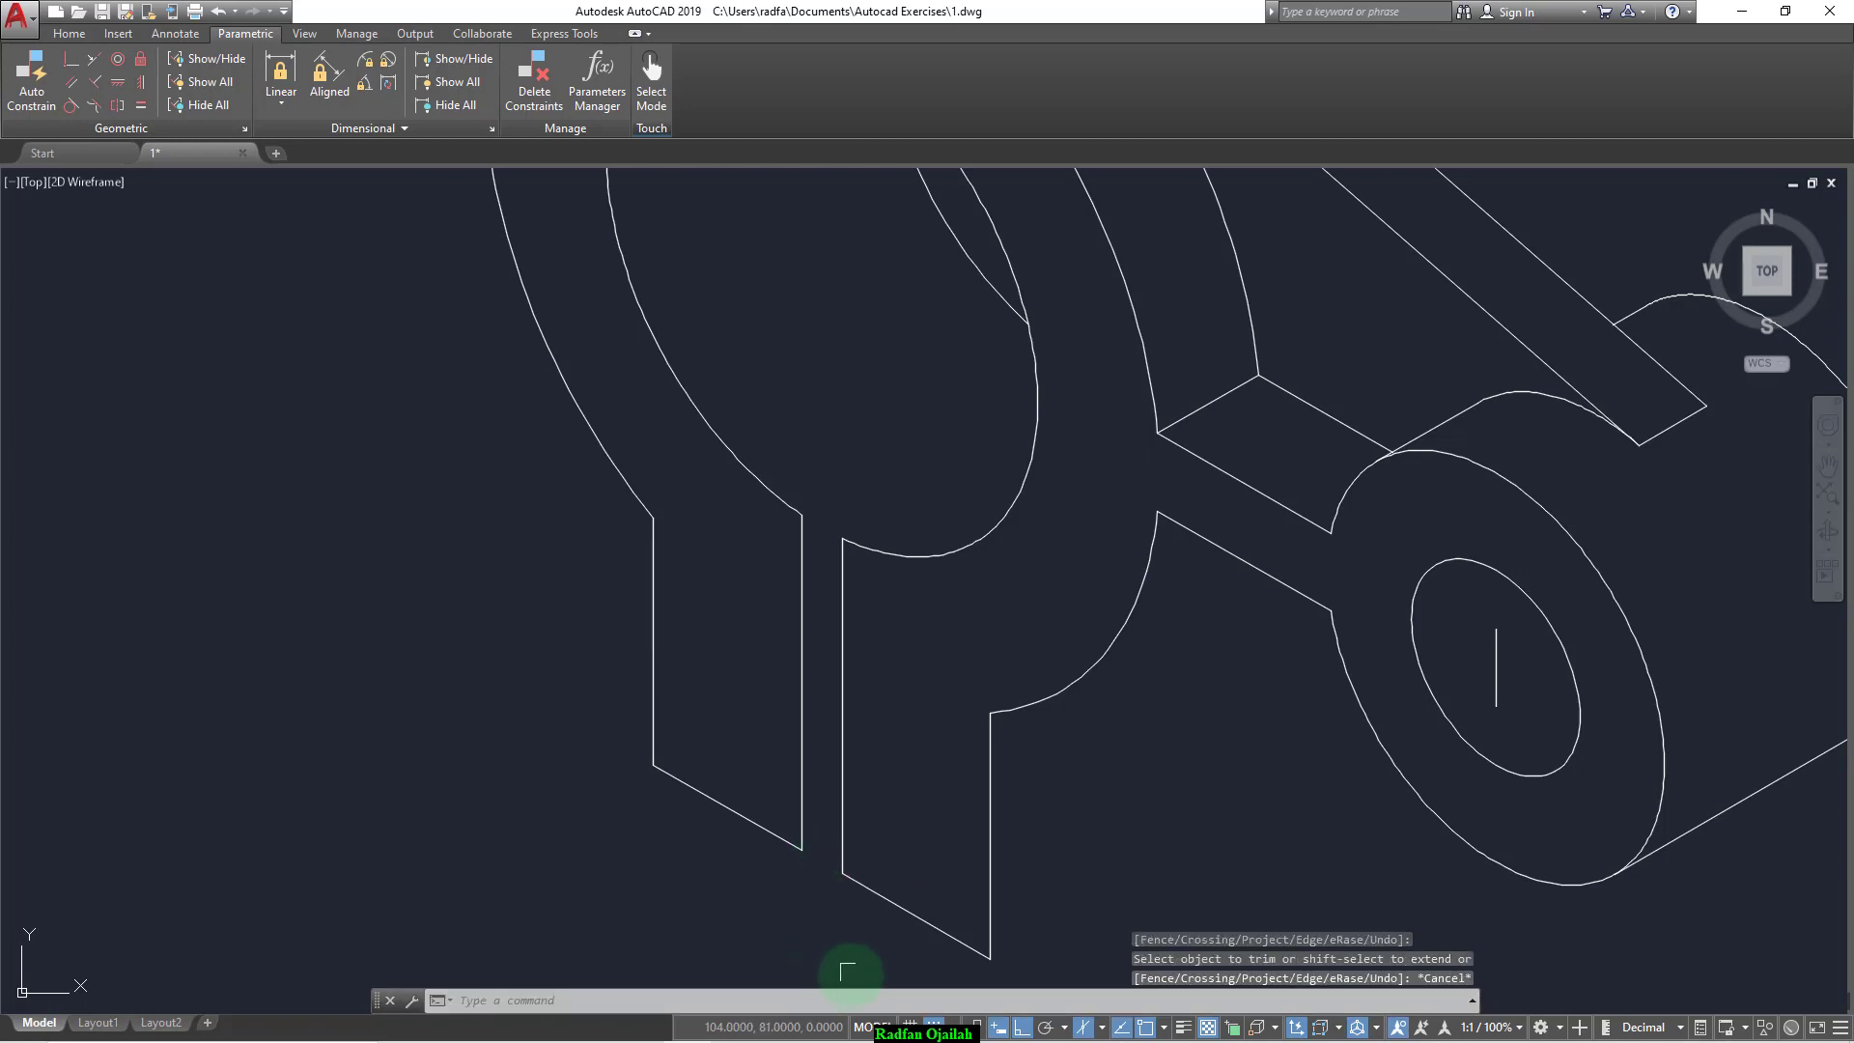
Step: Copy the small boss's lower tangent edge to the lowest corner of the rib as its bottom depth edge
scroll(768, 852, "down", 2)
type("co")
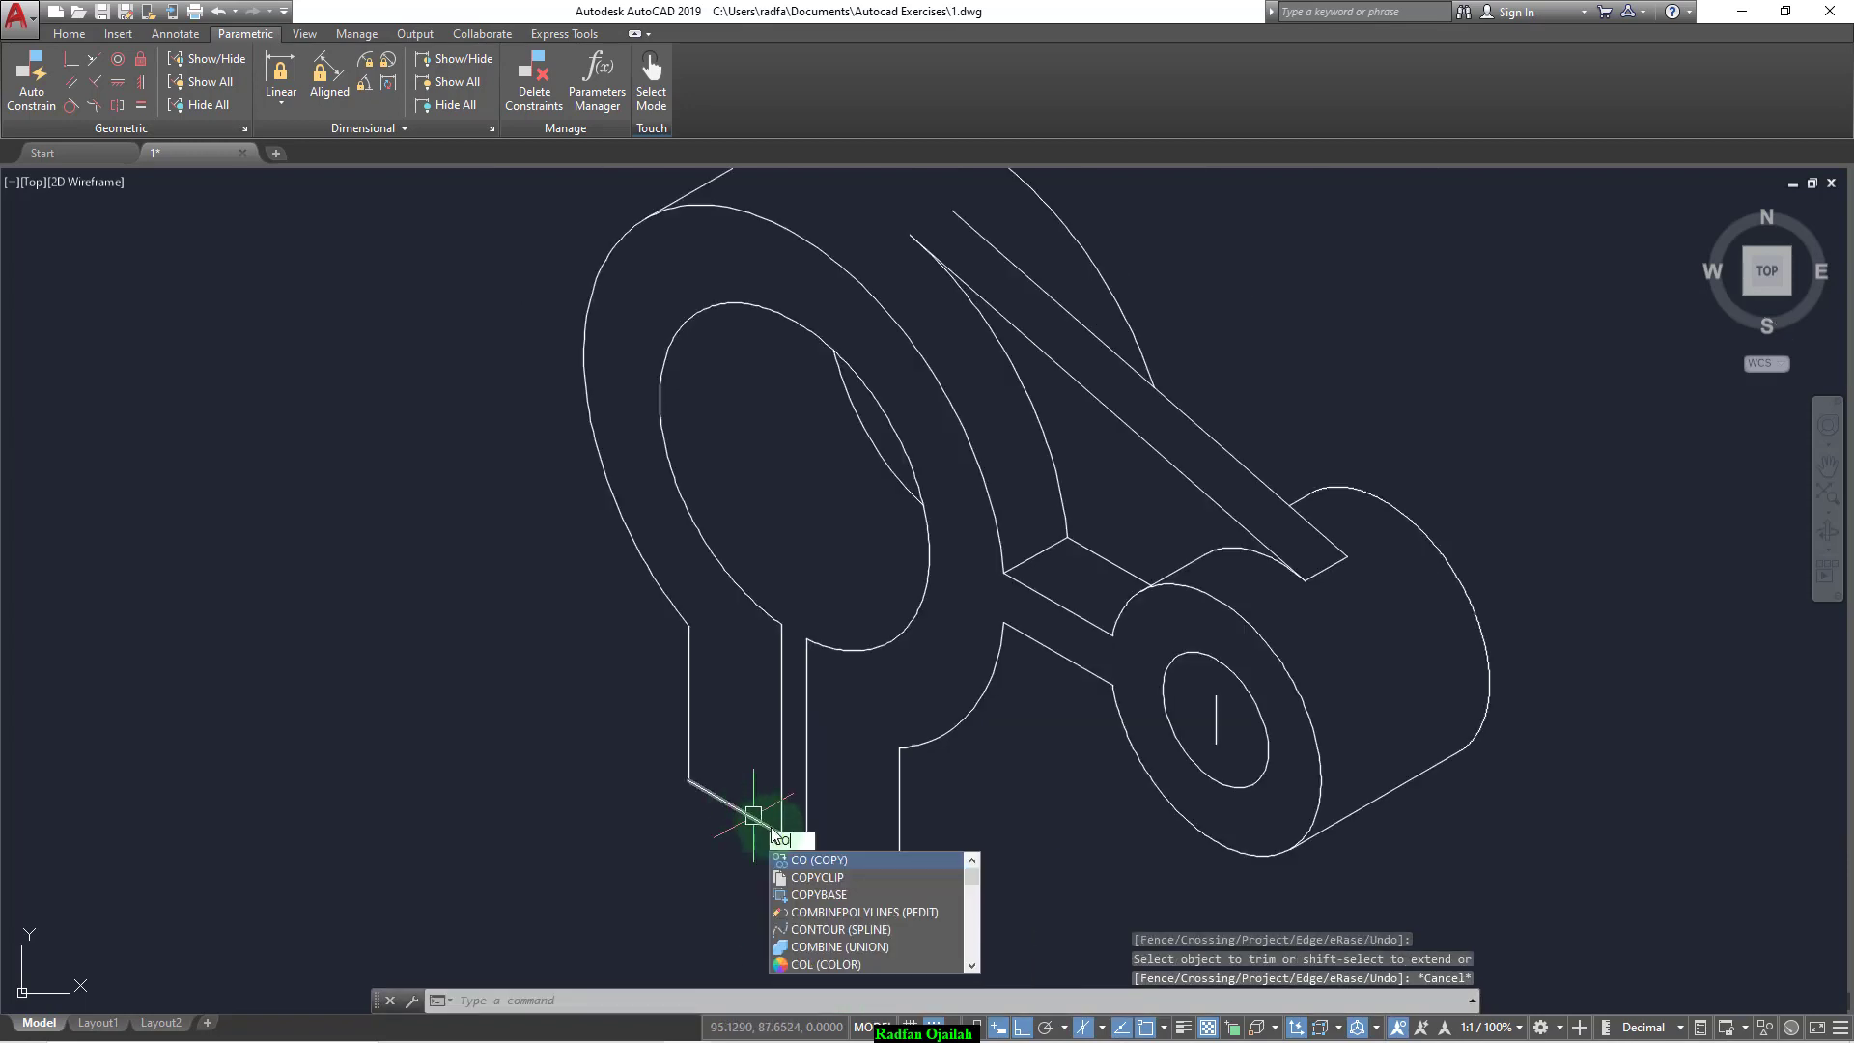
key("Return")
left_click(1294, 846)
key("Return")
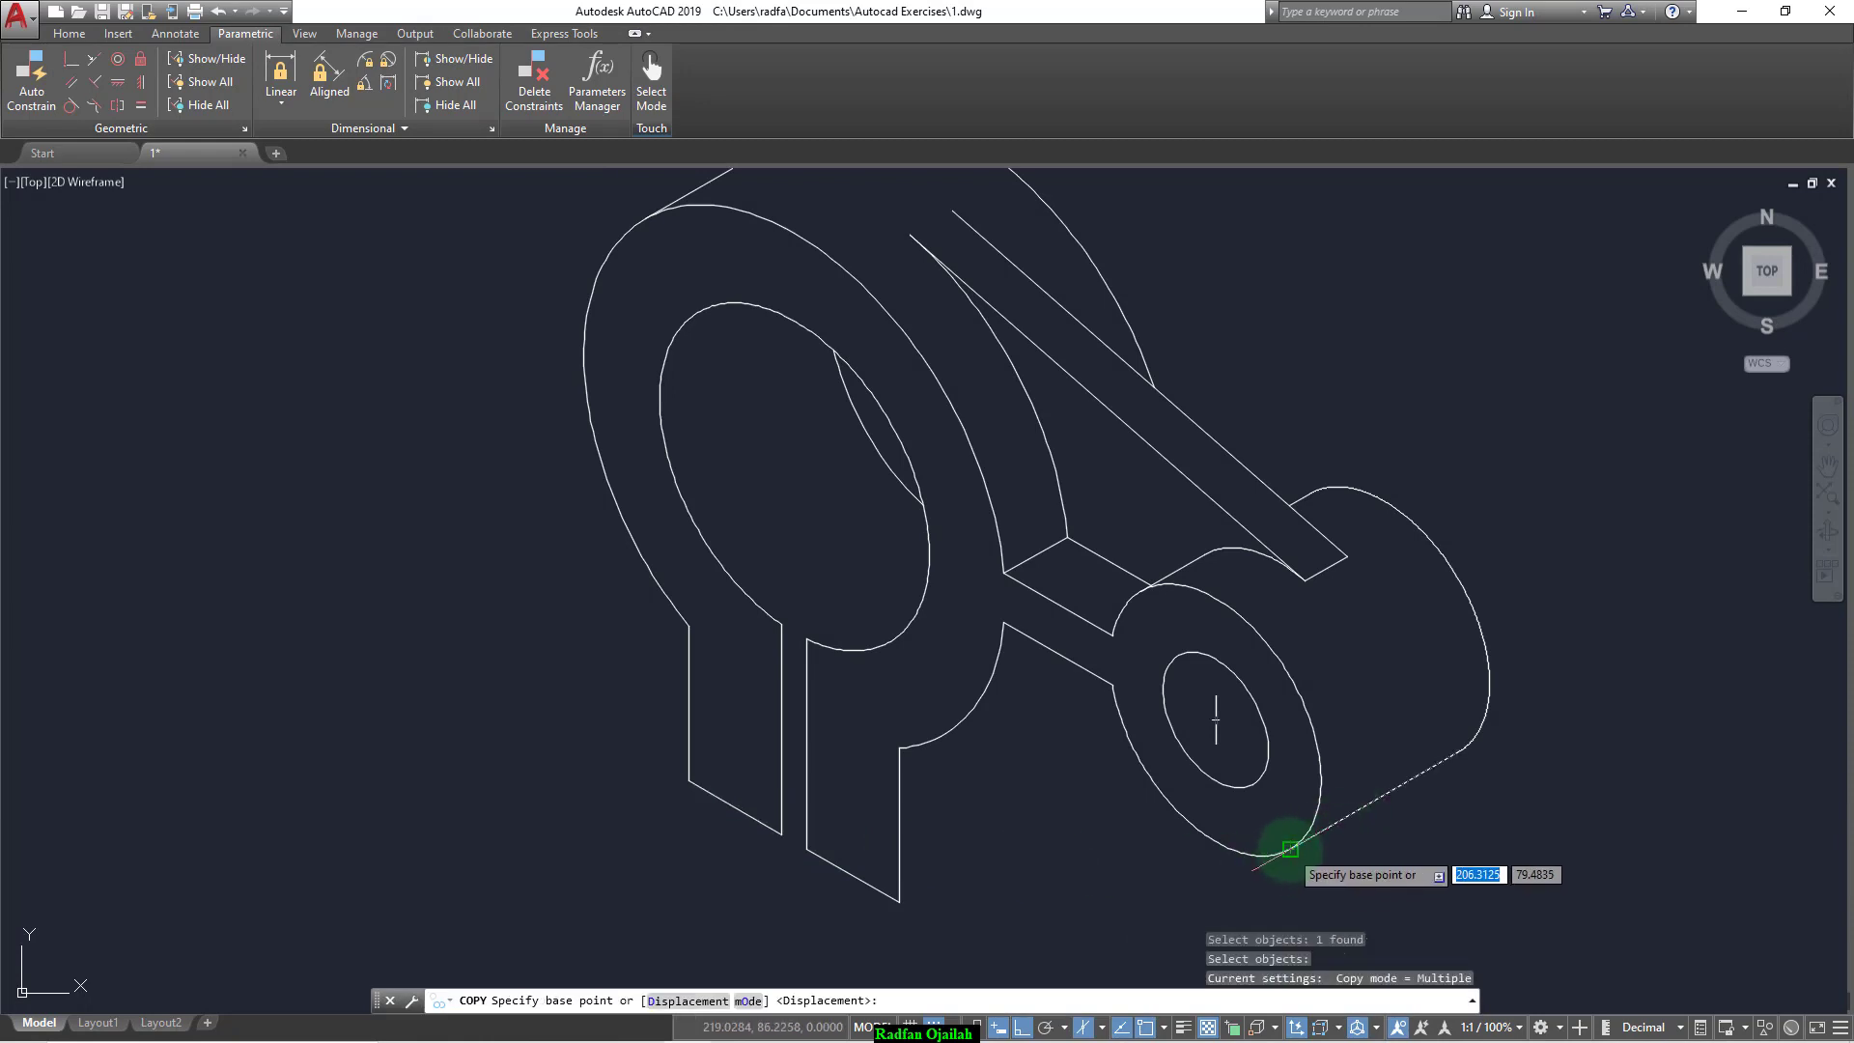
left_click(1284, 850)
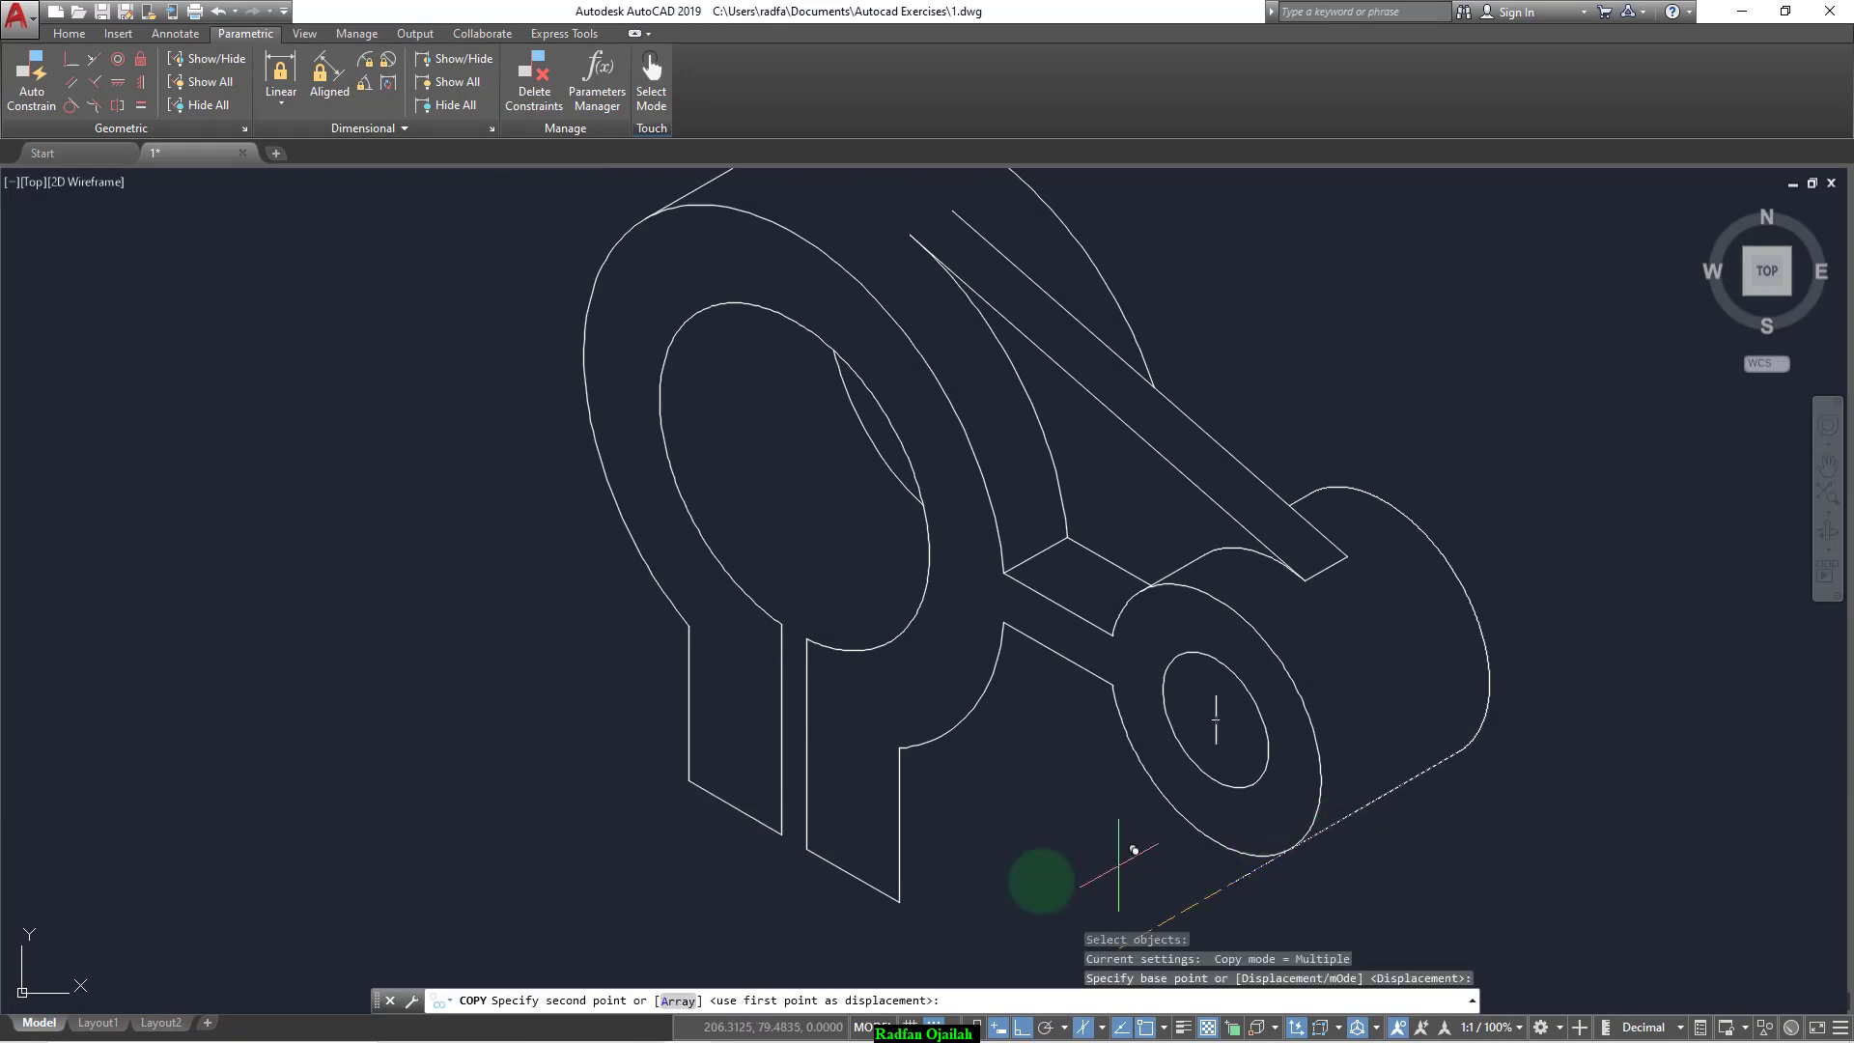
left_click(899, 902)
key("Escape")
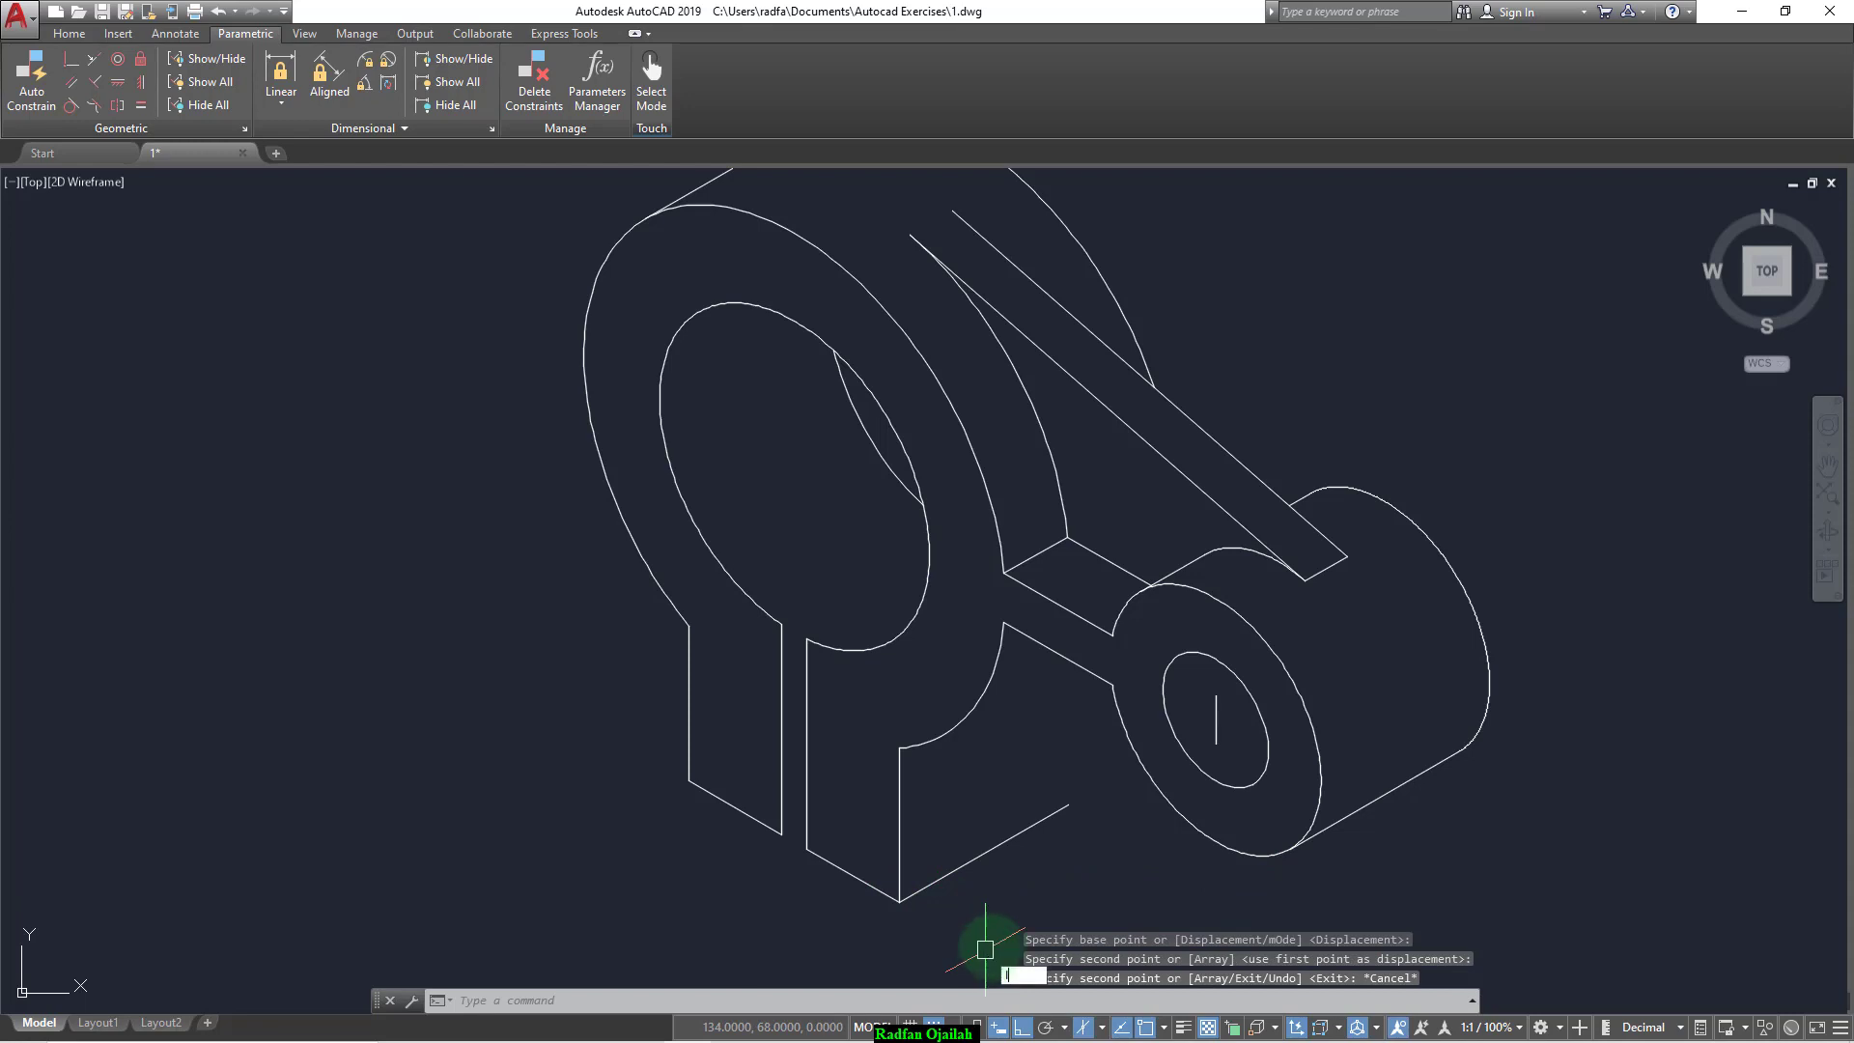
key("Delete")
Step: Copy the rib's bottom depth edge straight up to the large boss's lower arc beside the rib's outer edge
type("co")
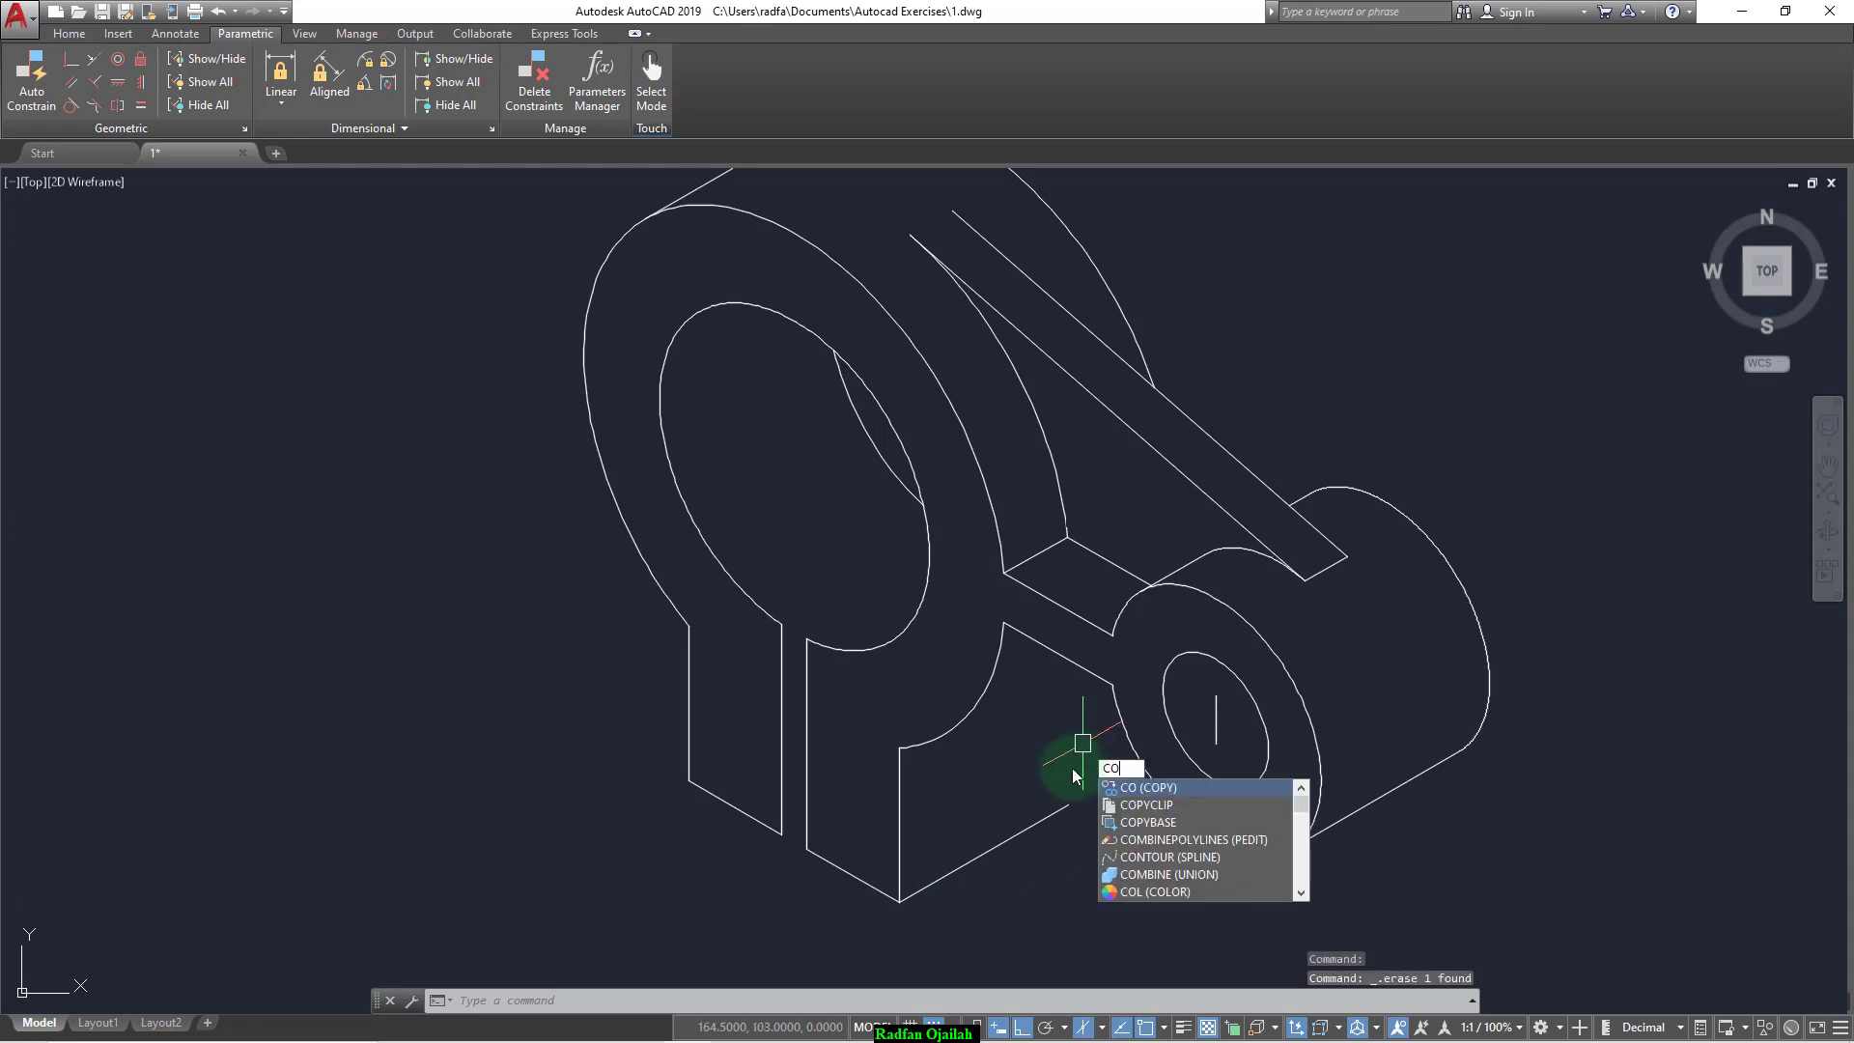
key("Return")
left_click(1004, 841)
key("Return")
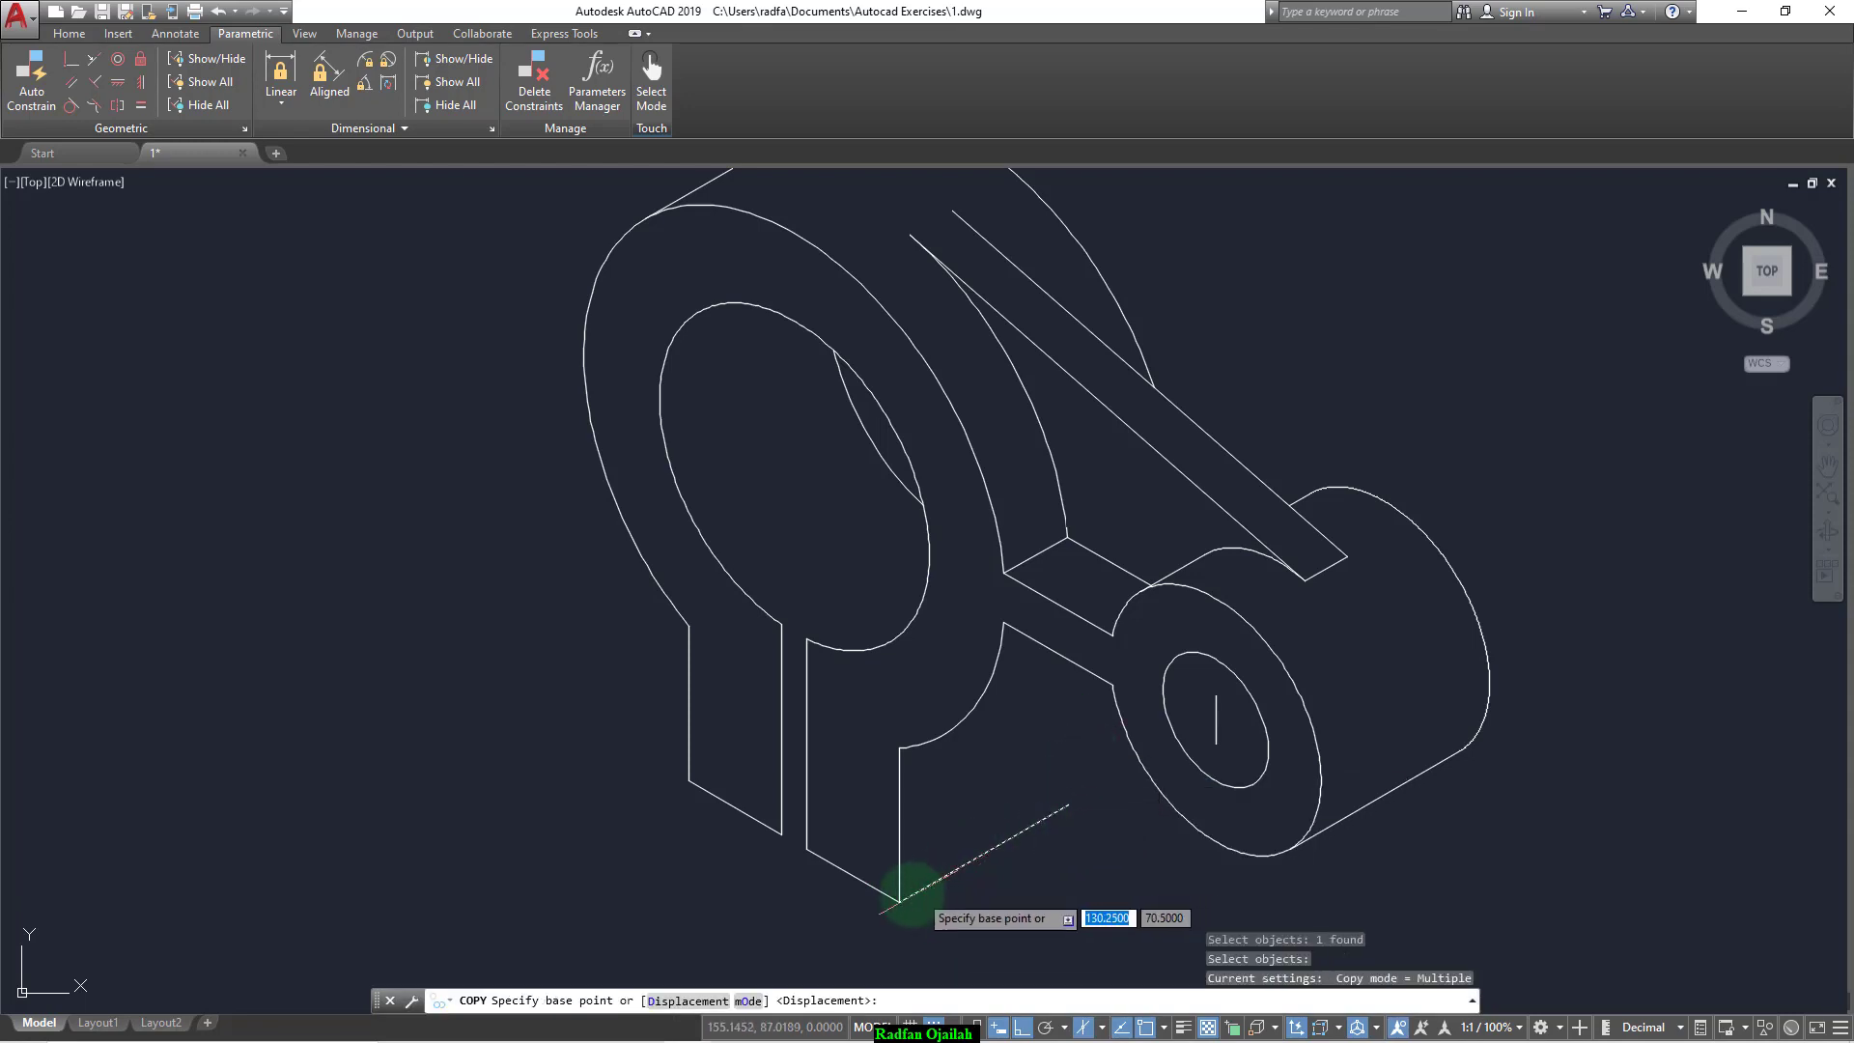
left_click(899, 902)
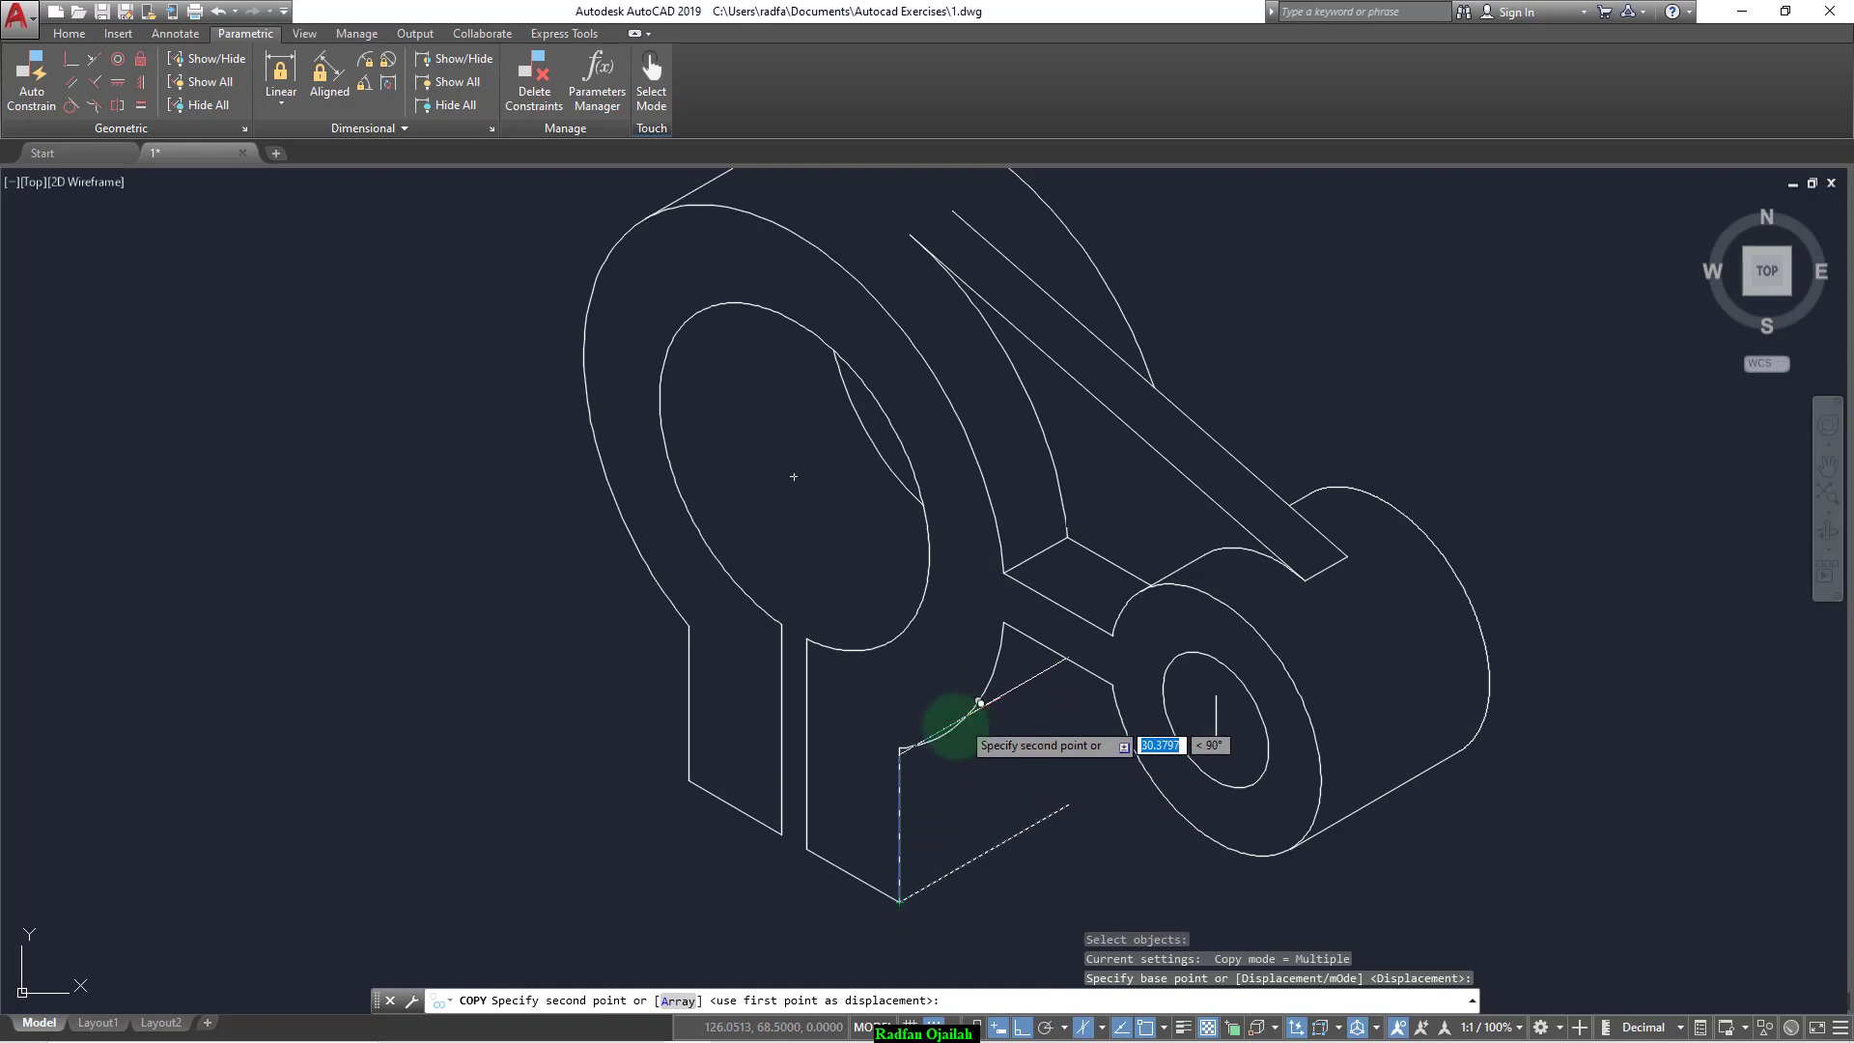
left_click(913, 744)
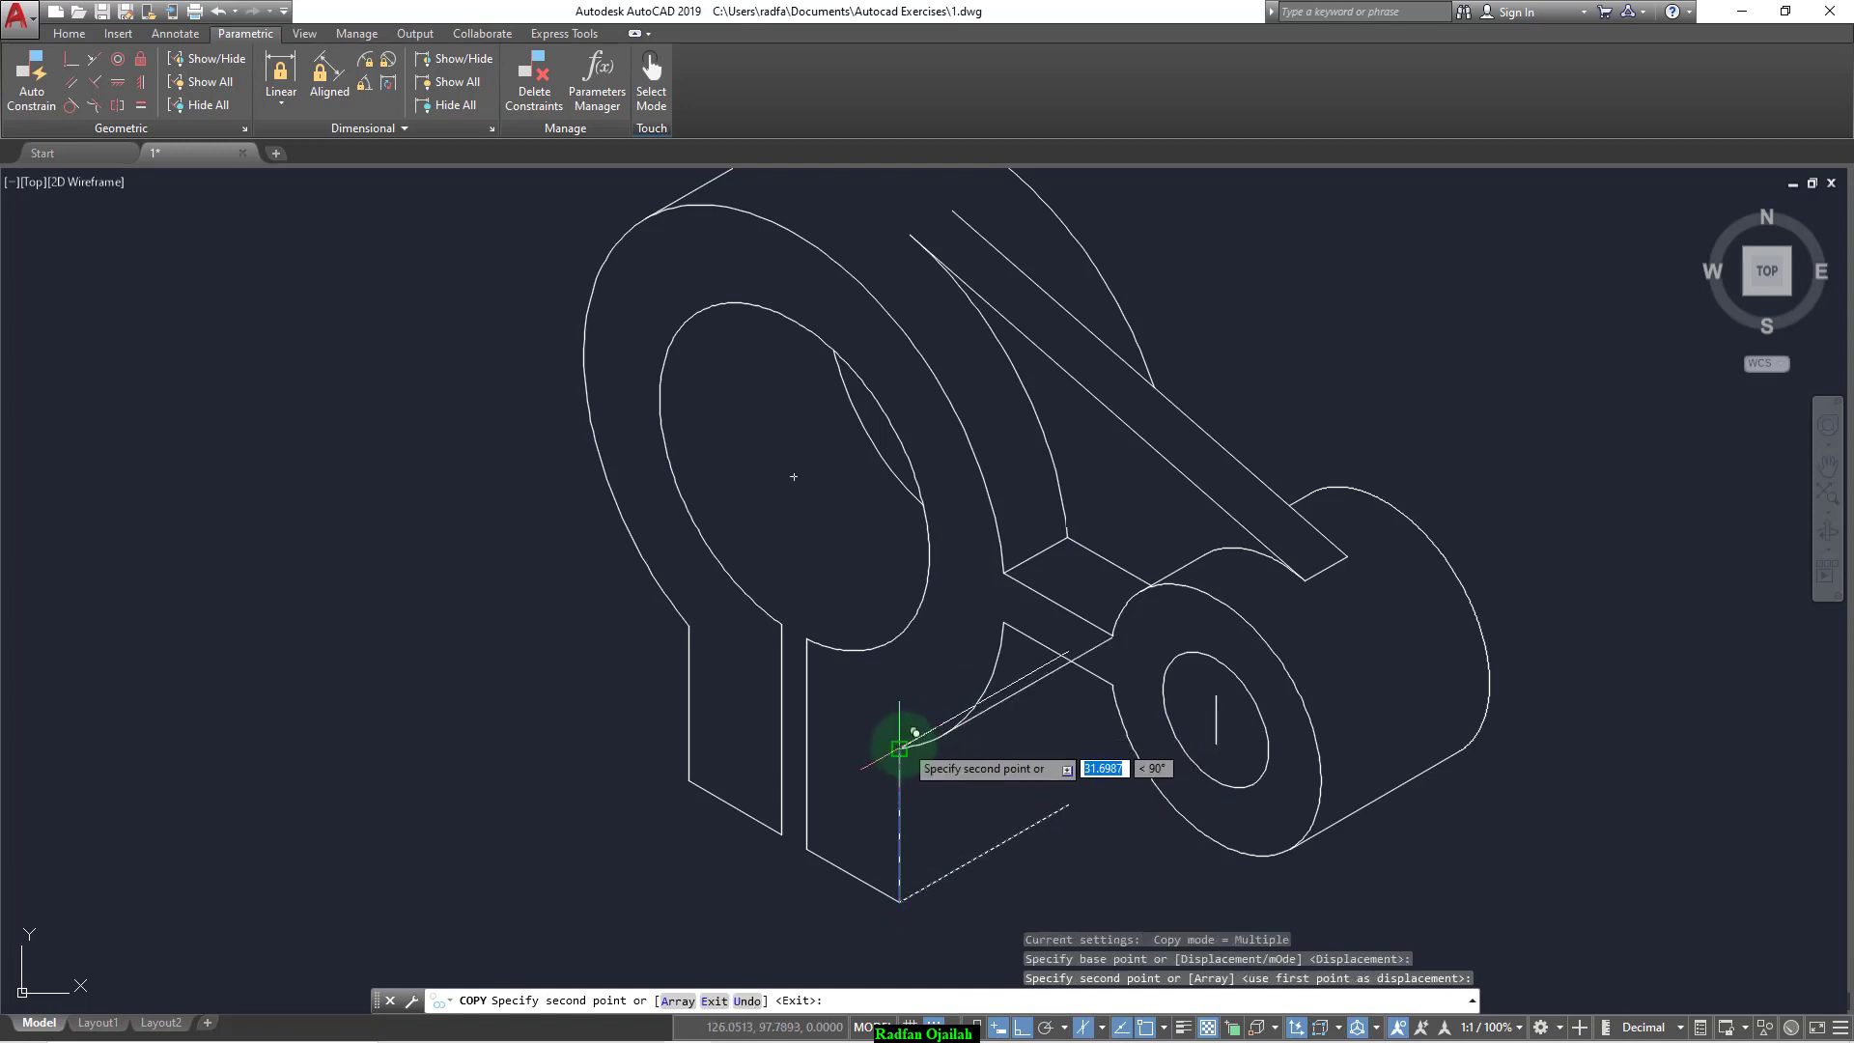
key("Escape")
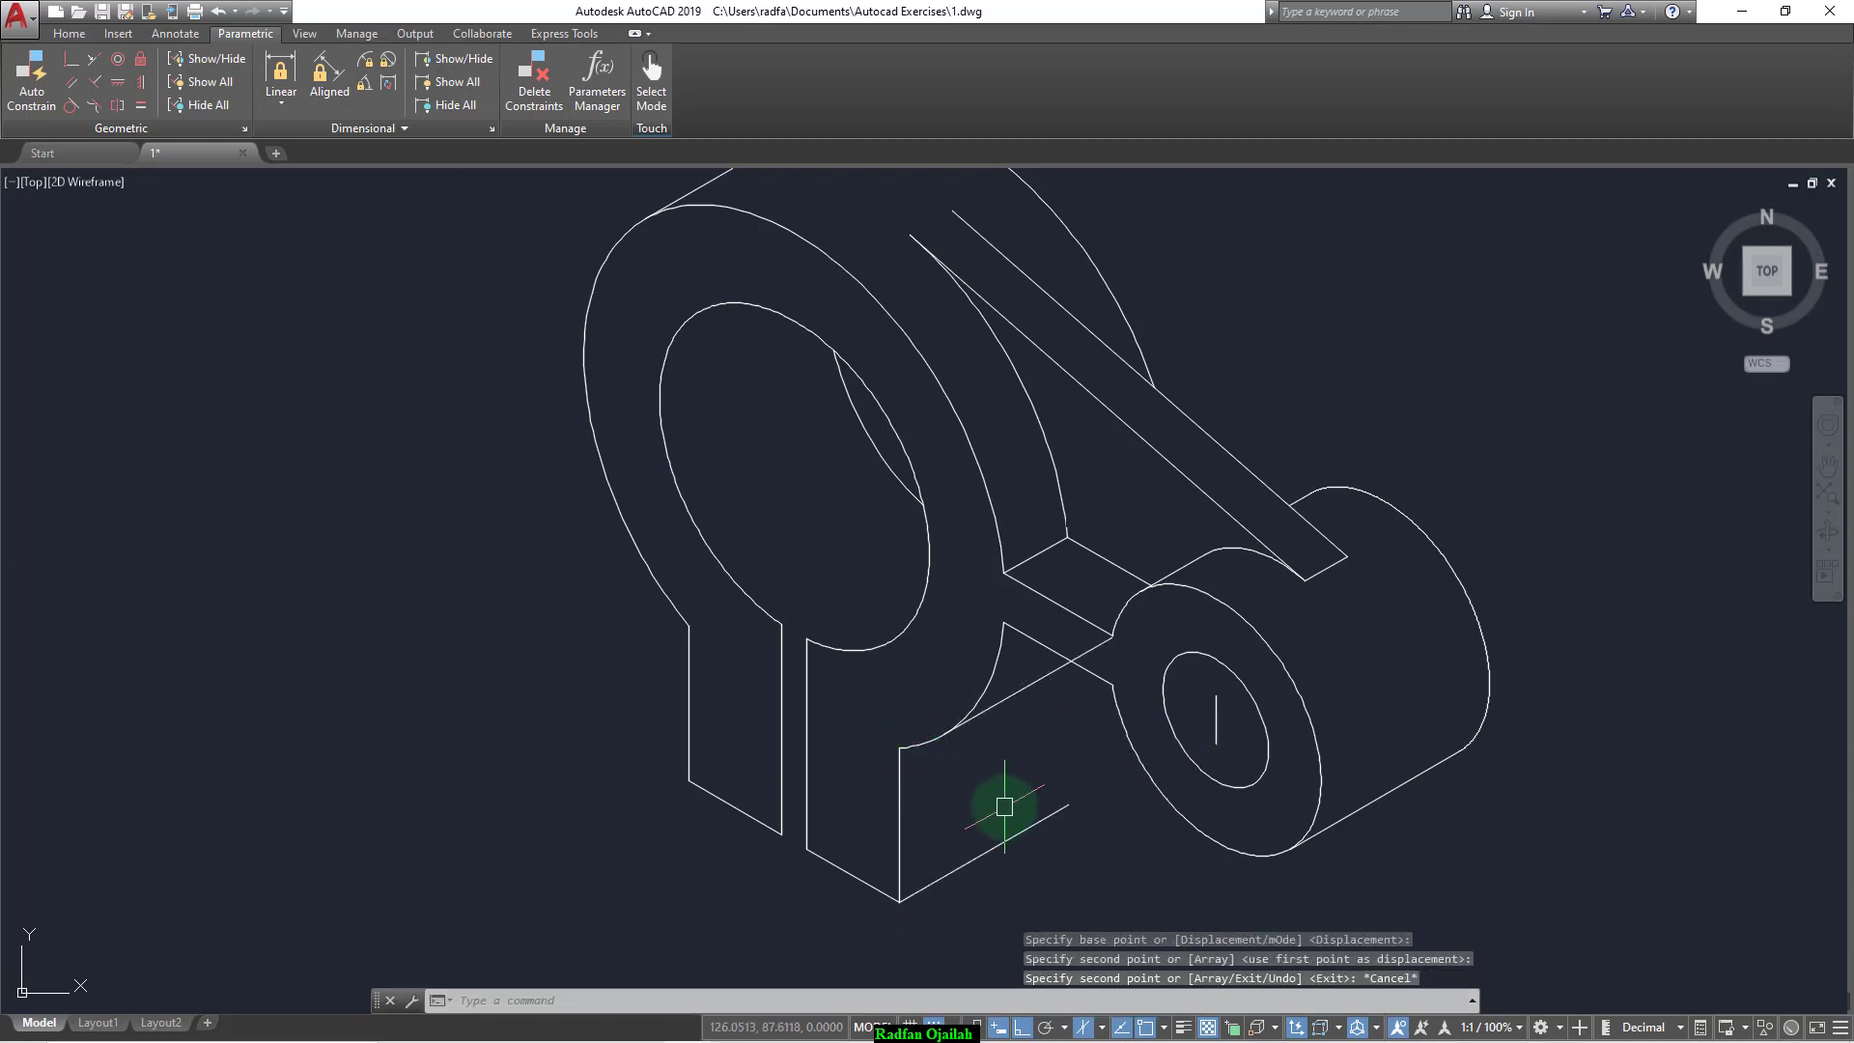
Step: Draw a vertical line from the far end of the rib's bottom depth edge up past the connecting web
type("l")
key("Return")
left_click(1068, 805)
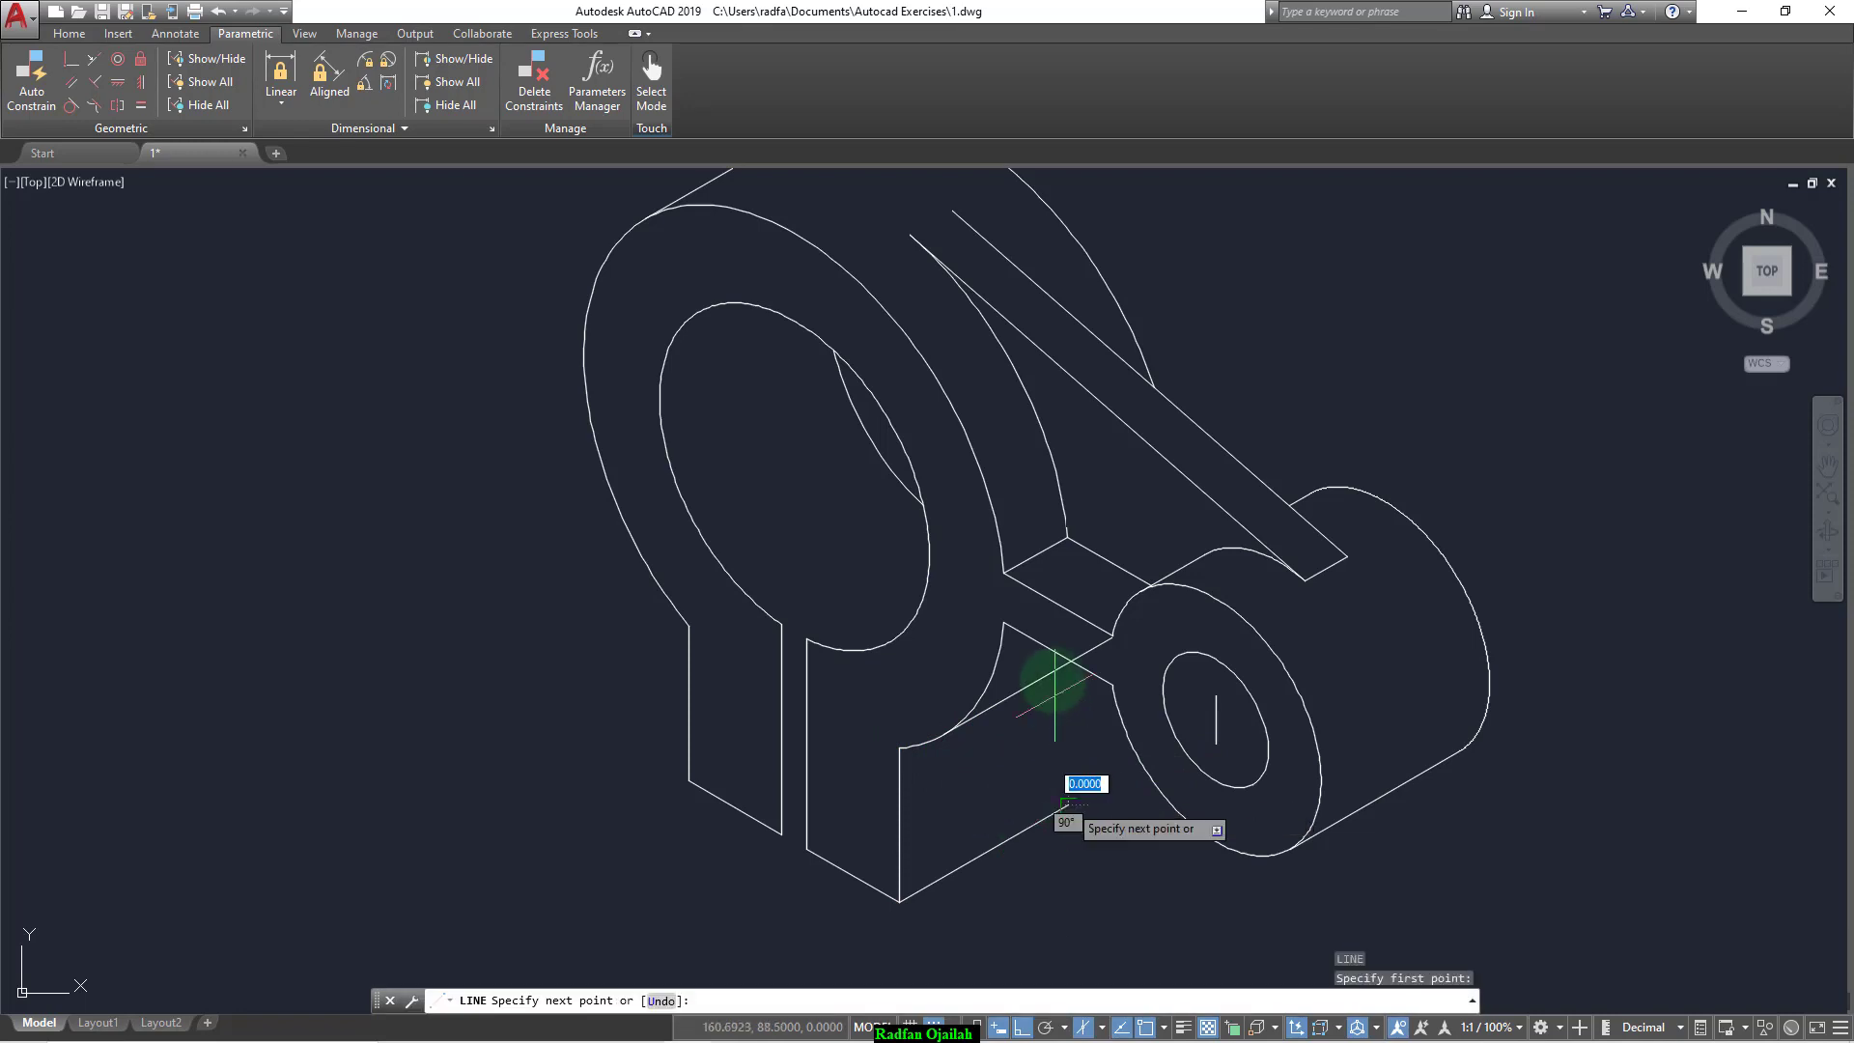
left_click(1111, 462)
key("Return")
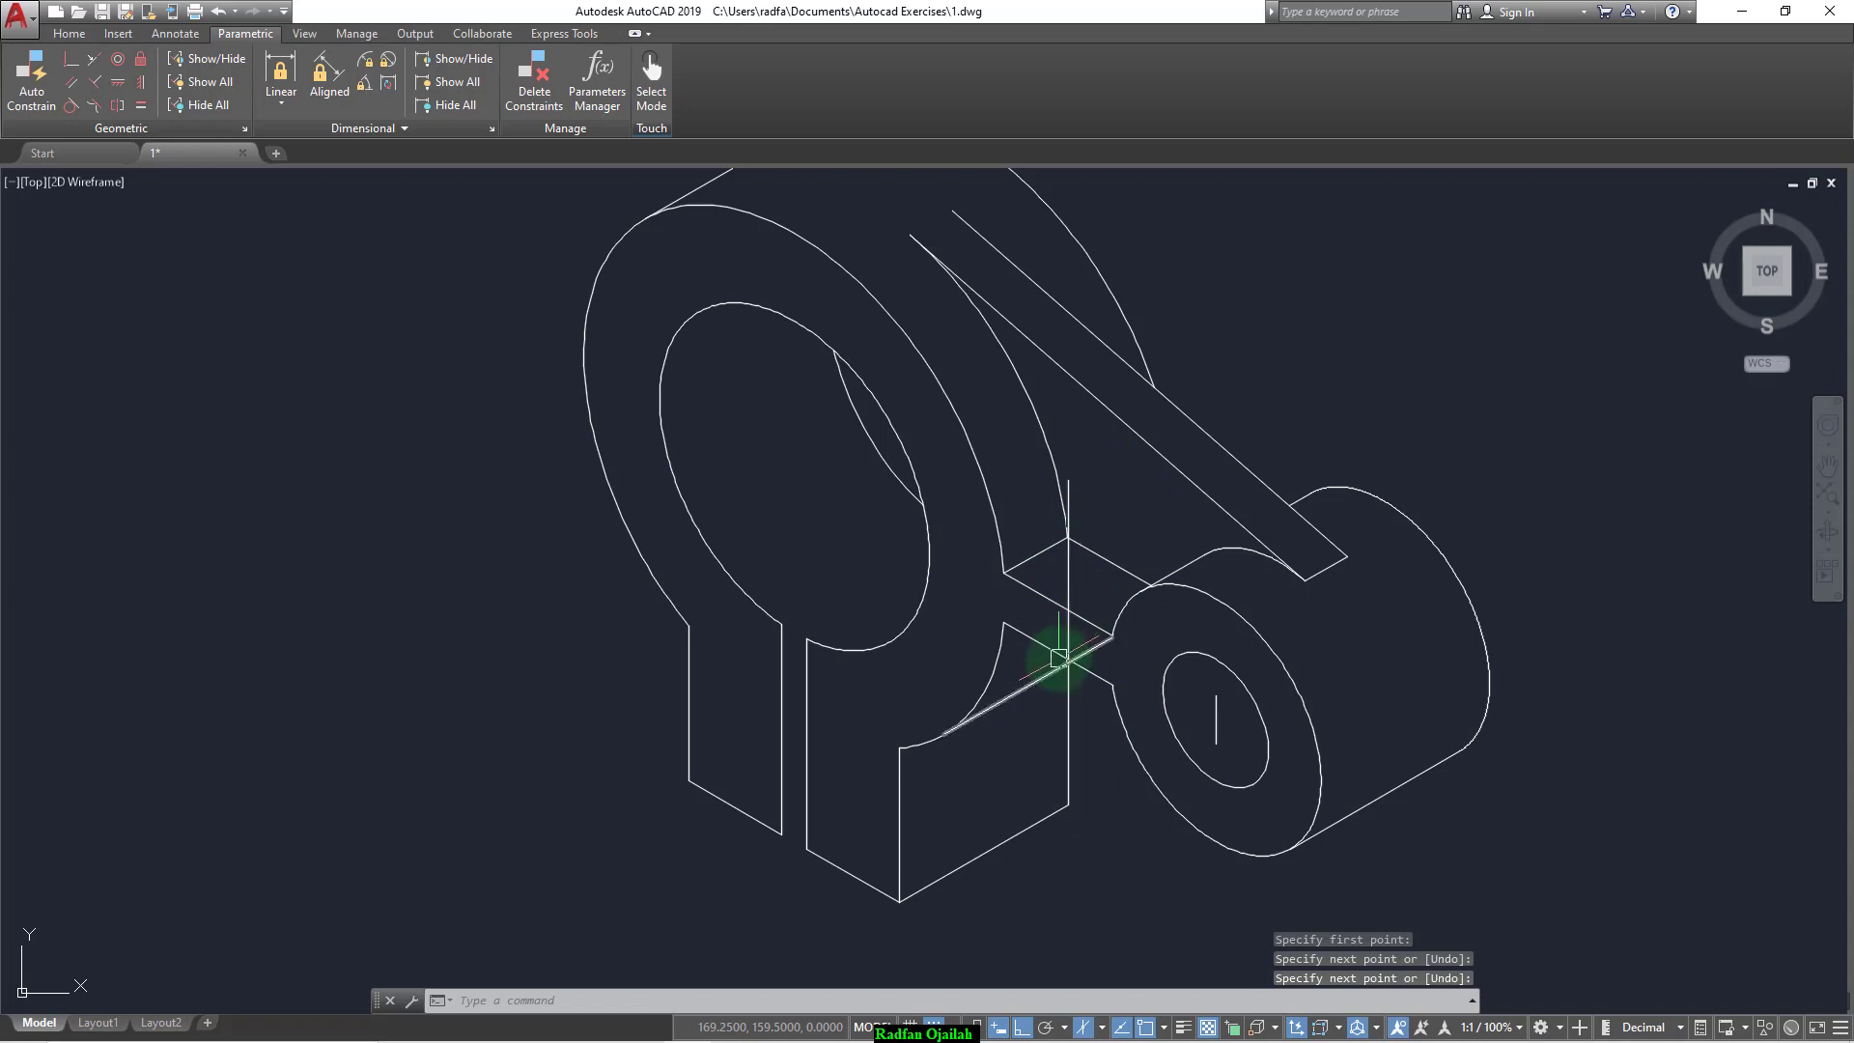
Step: Trim the new vertical line back to the rib's upper depth edge and undo the surplus edits made after it
type("tr")
key("Return")
left_click(1068, 629)
key("Return")
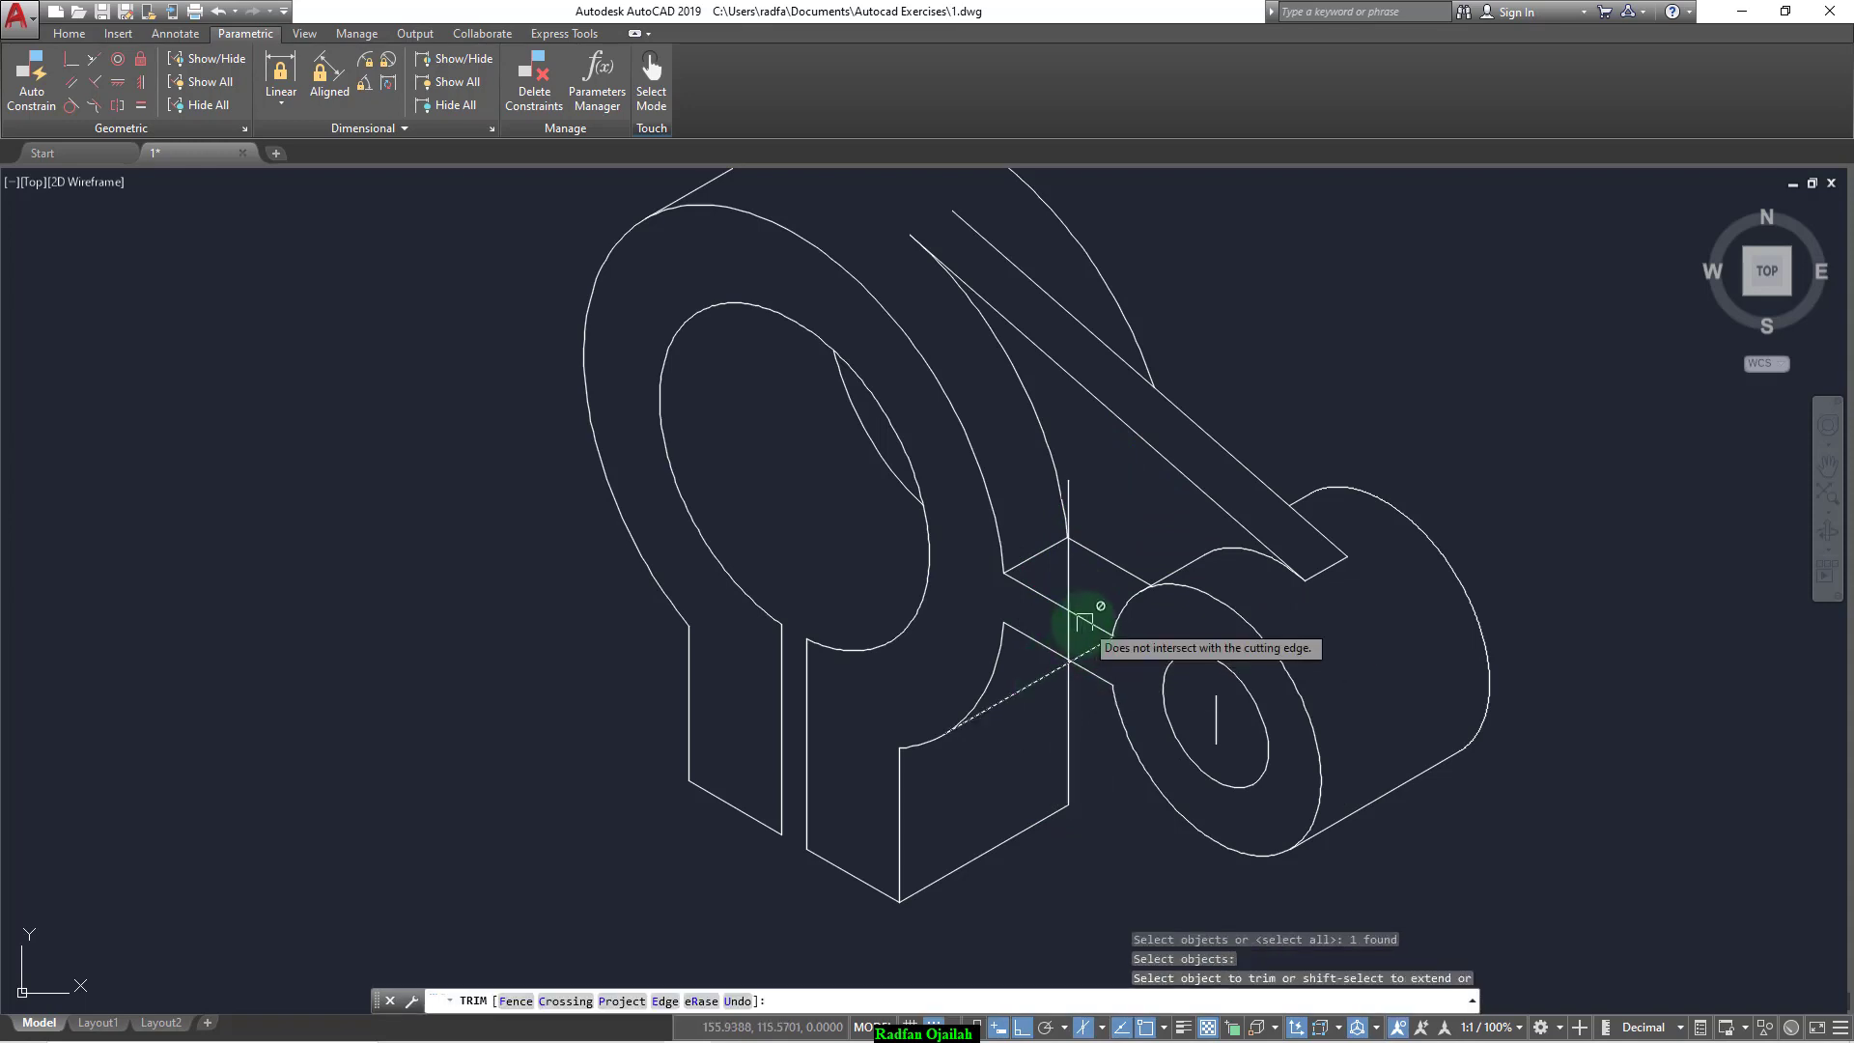
left_click(1074, 632)
key("ctrl+z")
Step: Trim the part of the rib's upper depth edge that extends past the connecting web's lower edge
scroll(1077, 642, "up", 5)
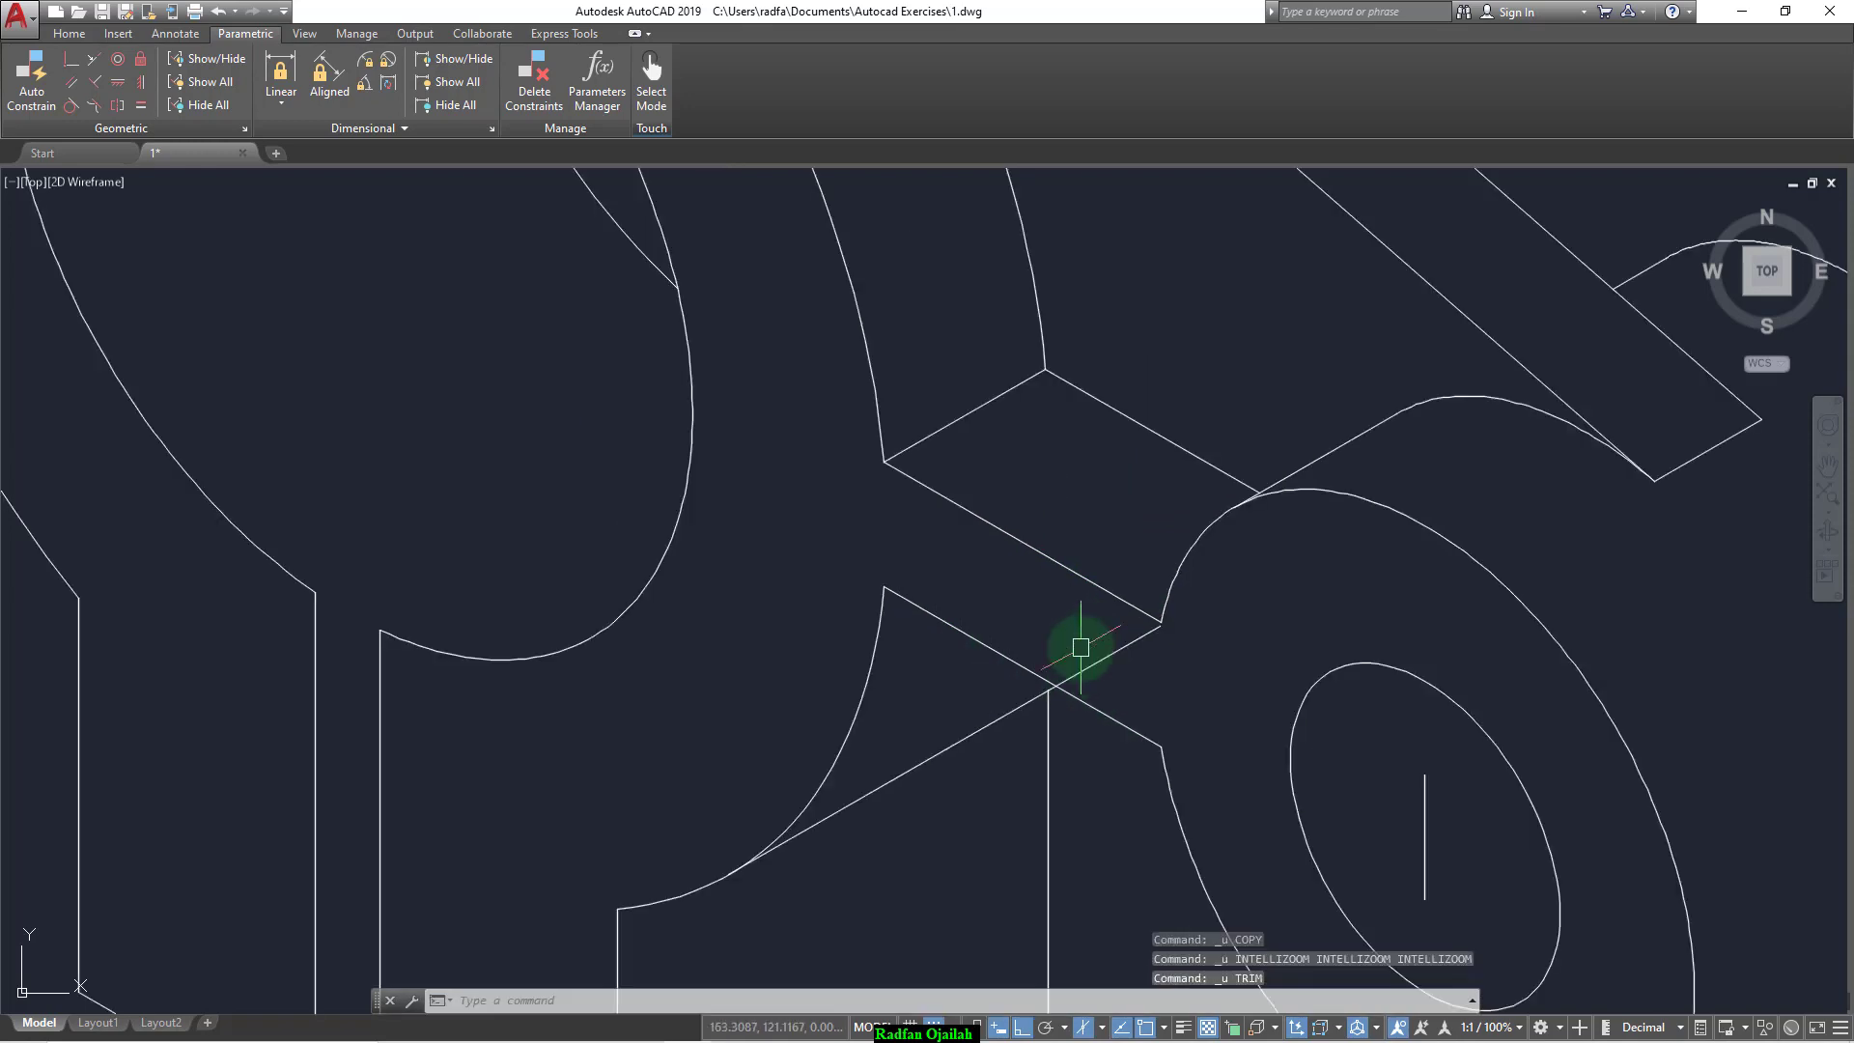
type("tr")
key("Return")
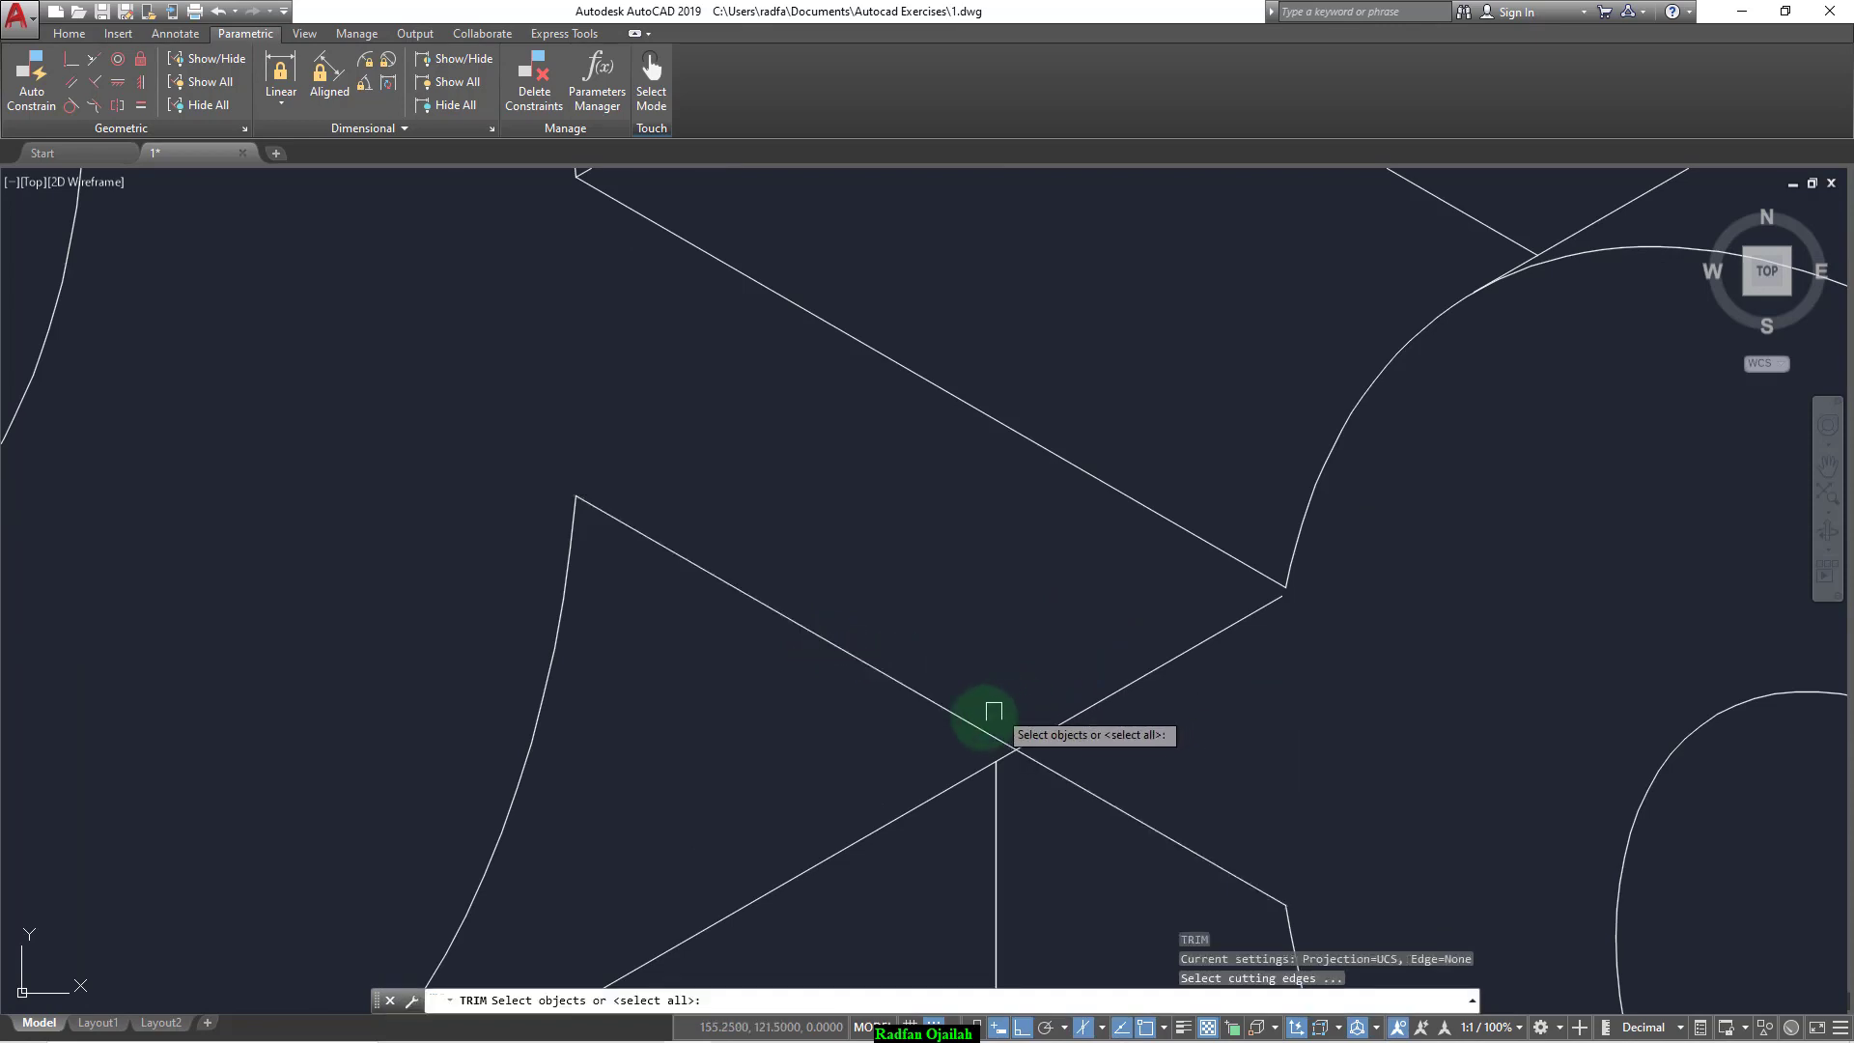
left_click(983, 726)
key("Return")
left_click(1078, 716)
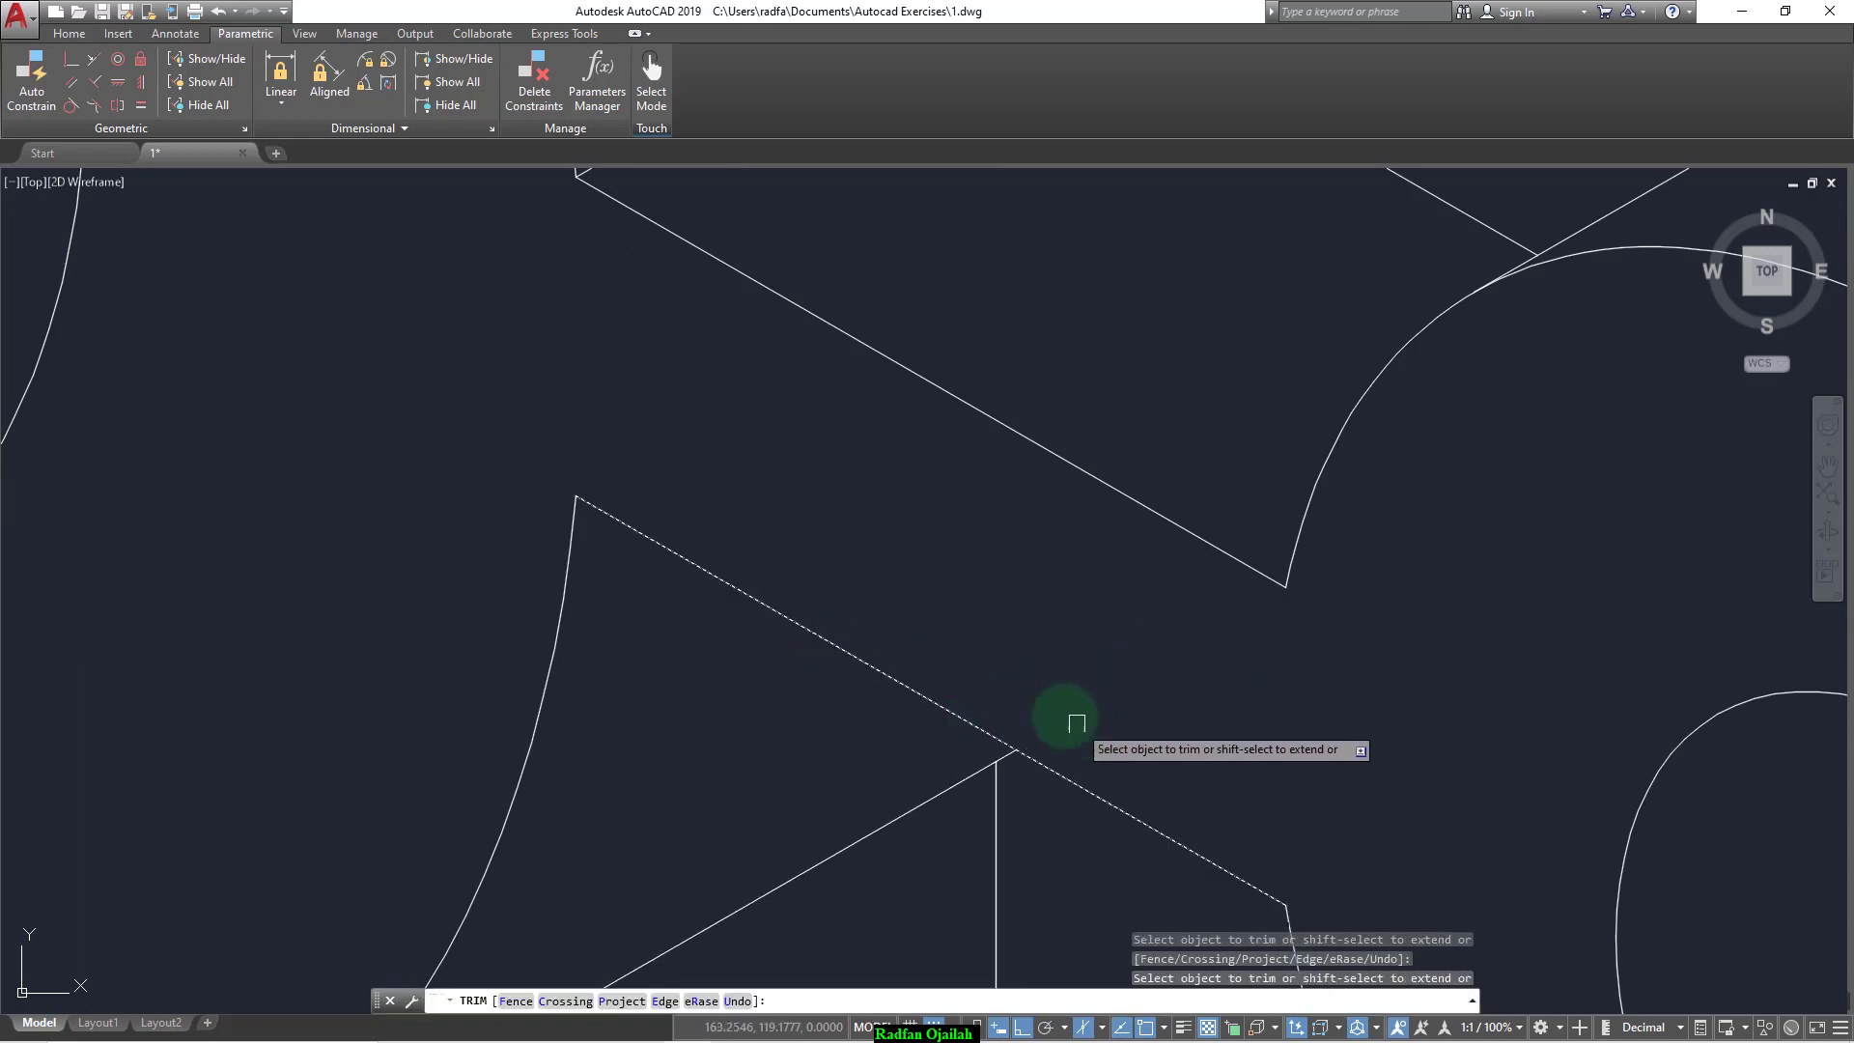
key("Escape")
Step: Examine the rib's rear vertical edge and its corner beneath the connecting web
scroll(972, 683, "down", 5)
scroll(999, 747, "up", 4)
scroll(1004, 748, "up", 2)
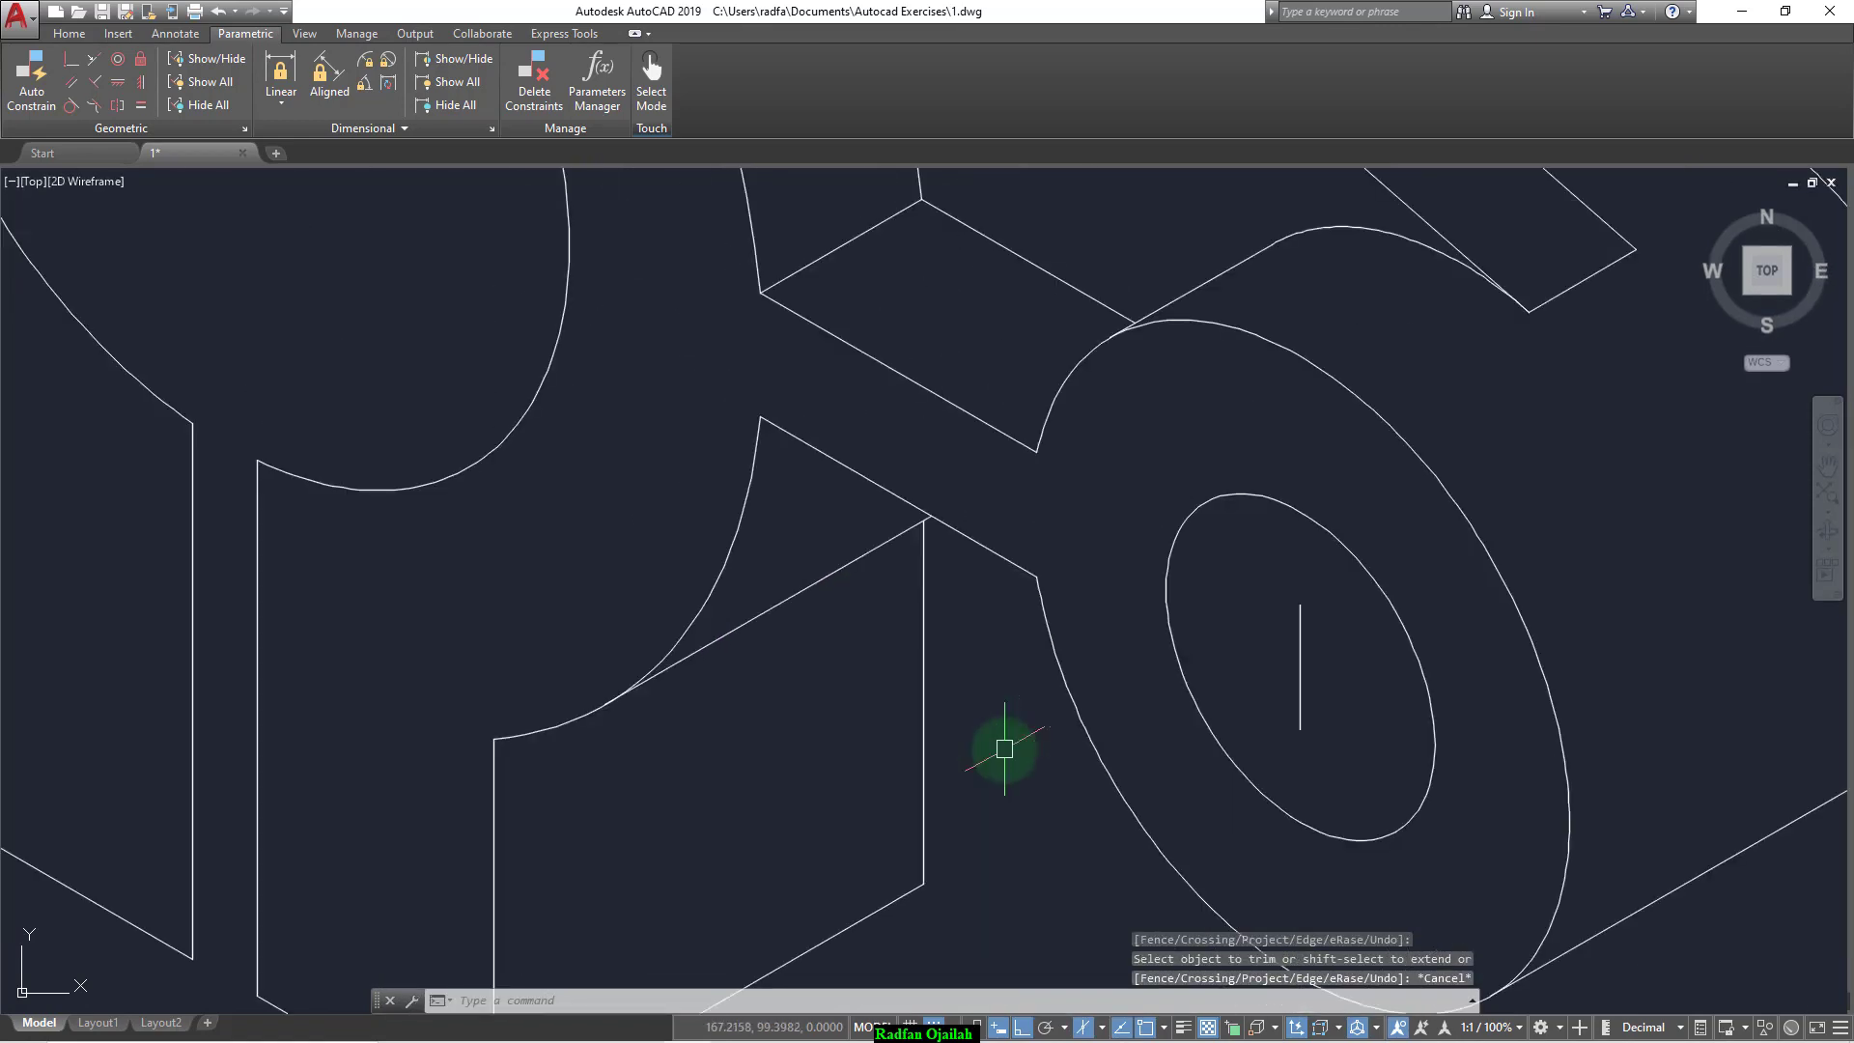
scroll(985, 780, "down", 2)
scroll(949, 692, "up", 6)
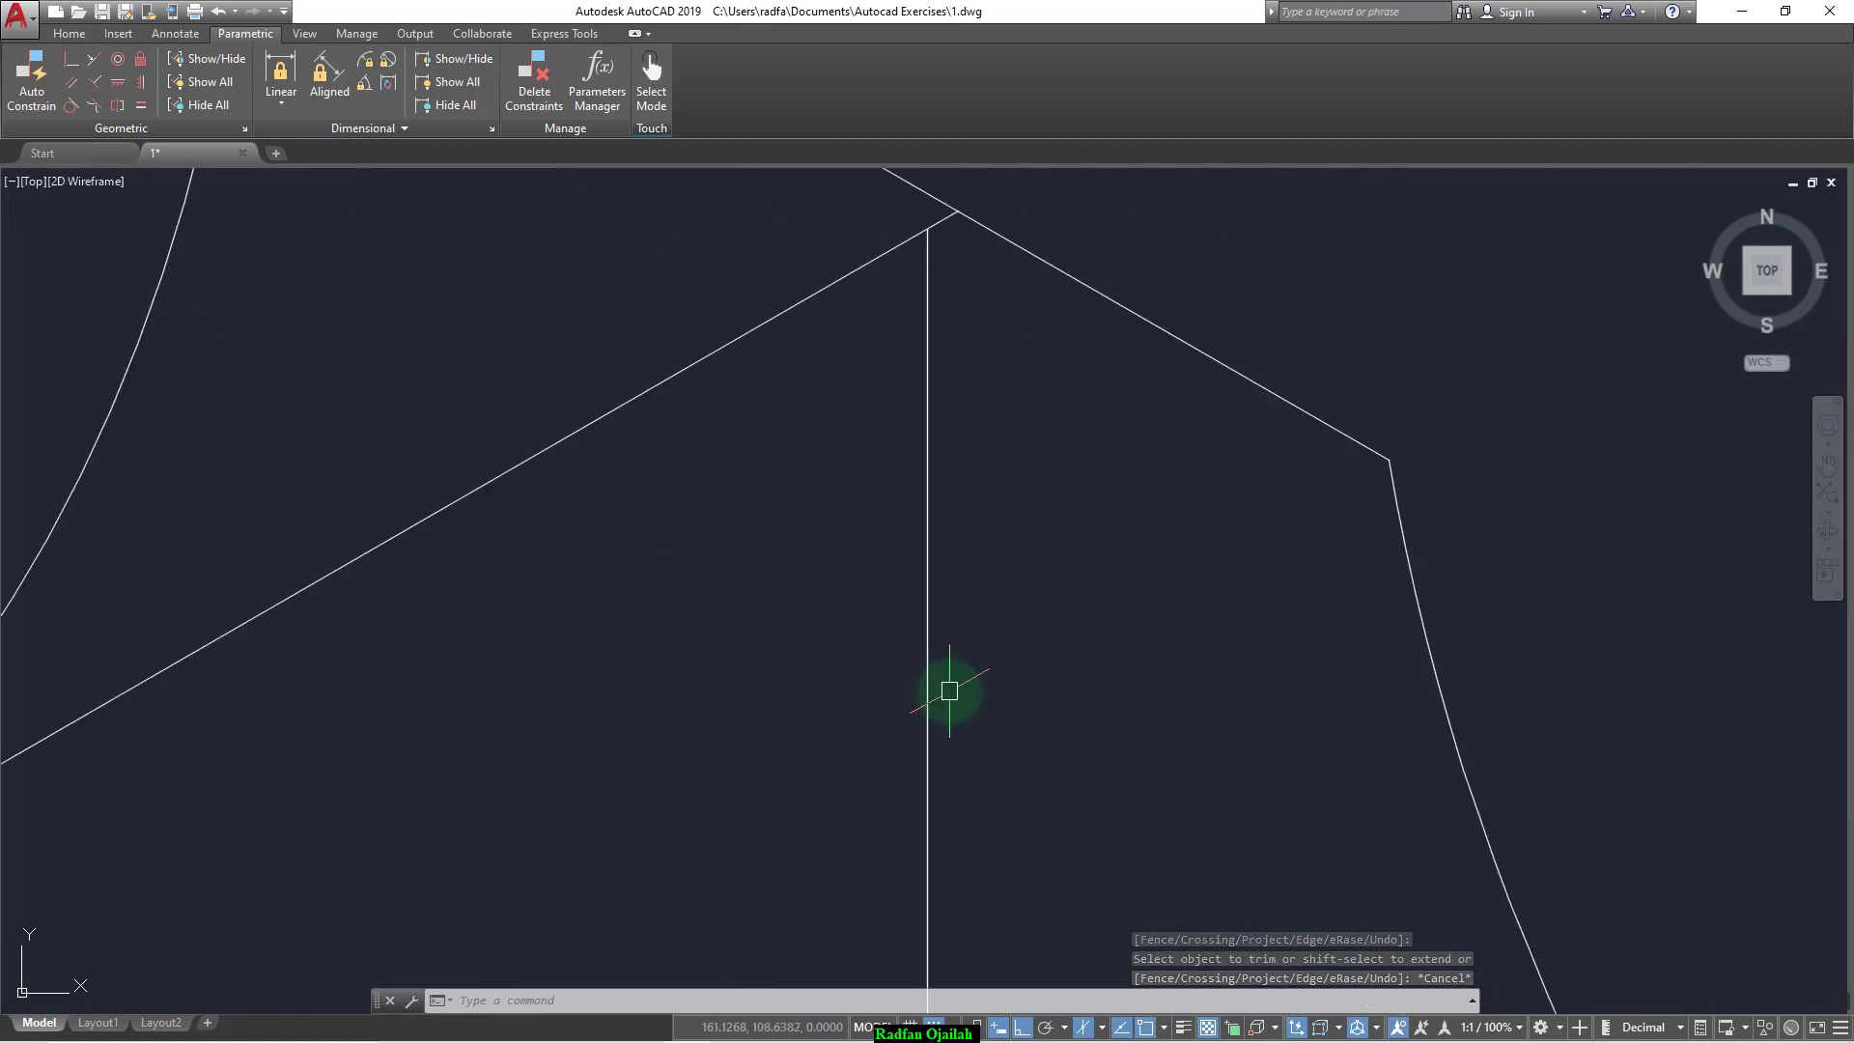
scroll(947, 691, "down", 4)
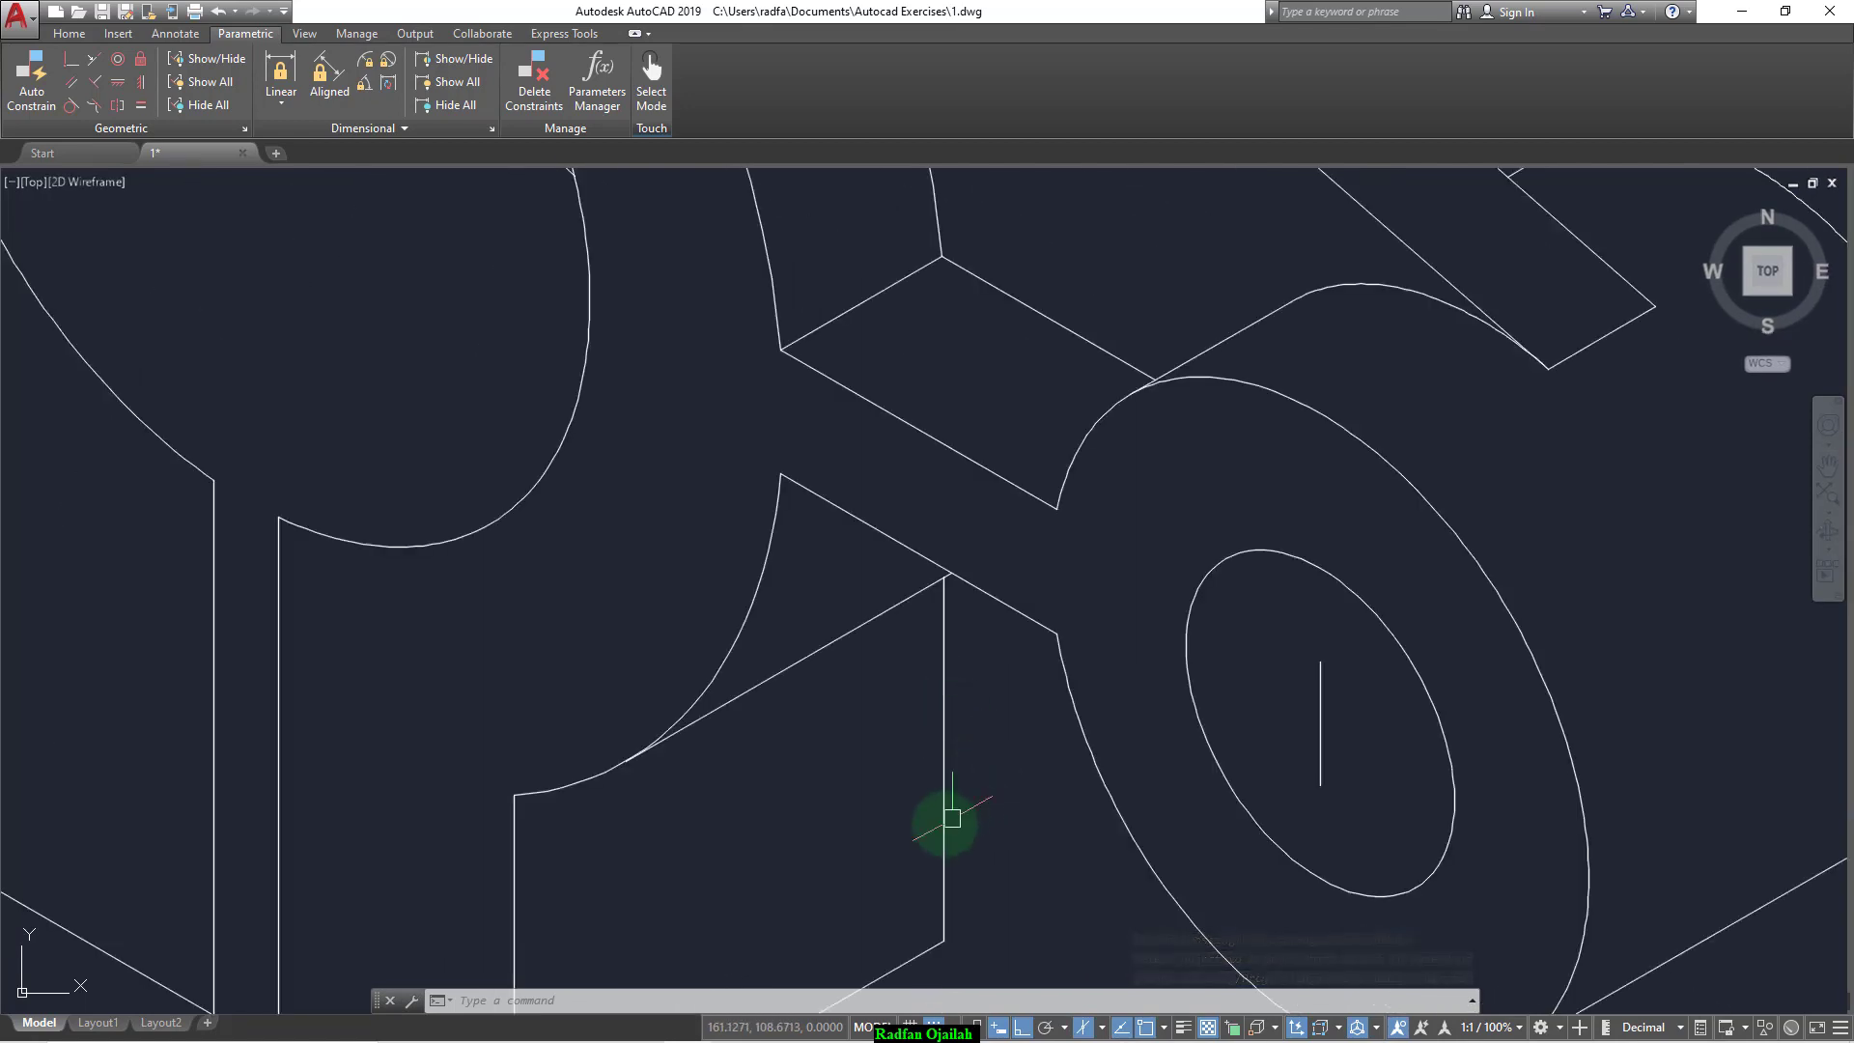
scroll(918, 838, "down", 2)
scroll(788, 715, "down", 2)
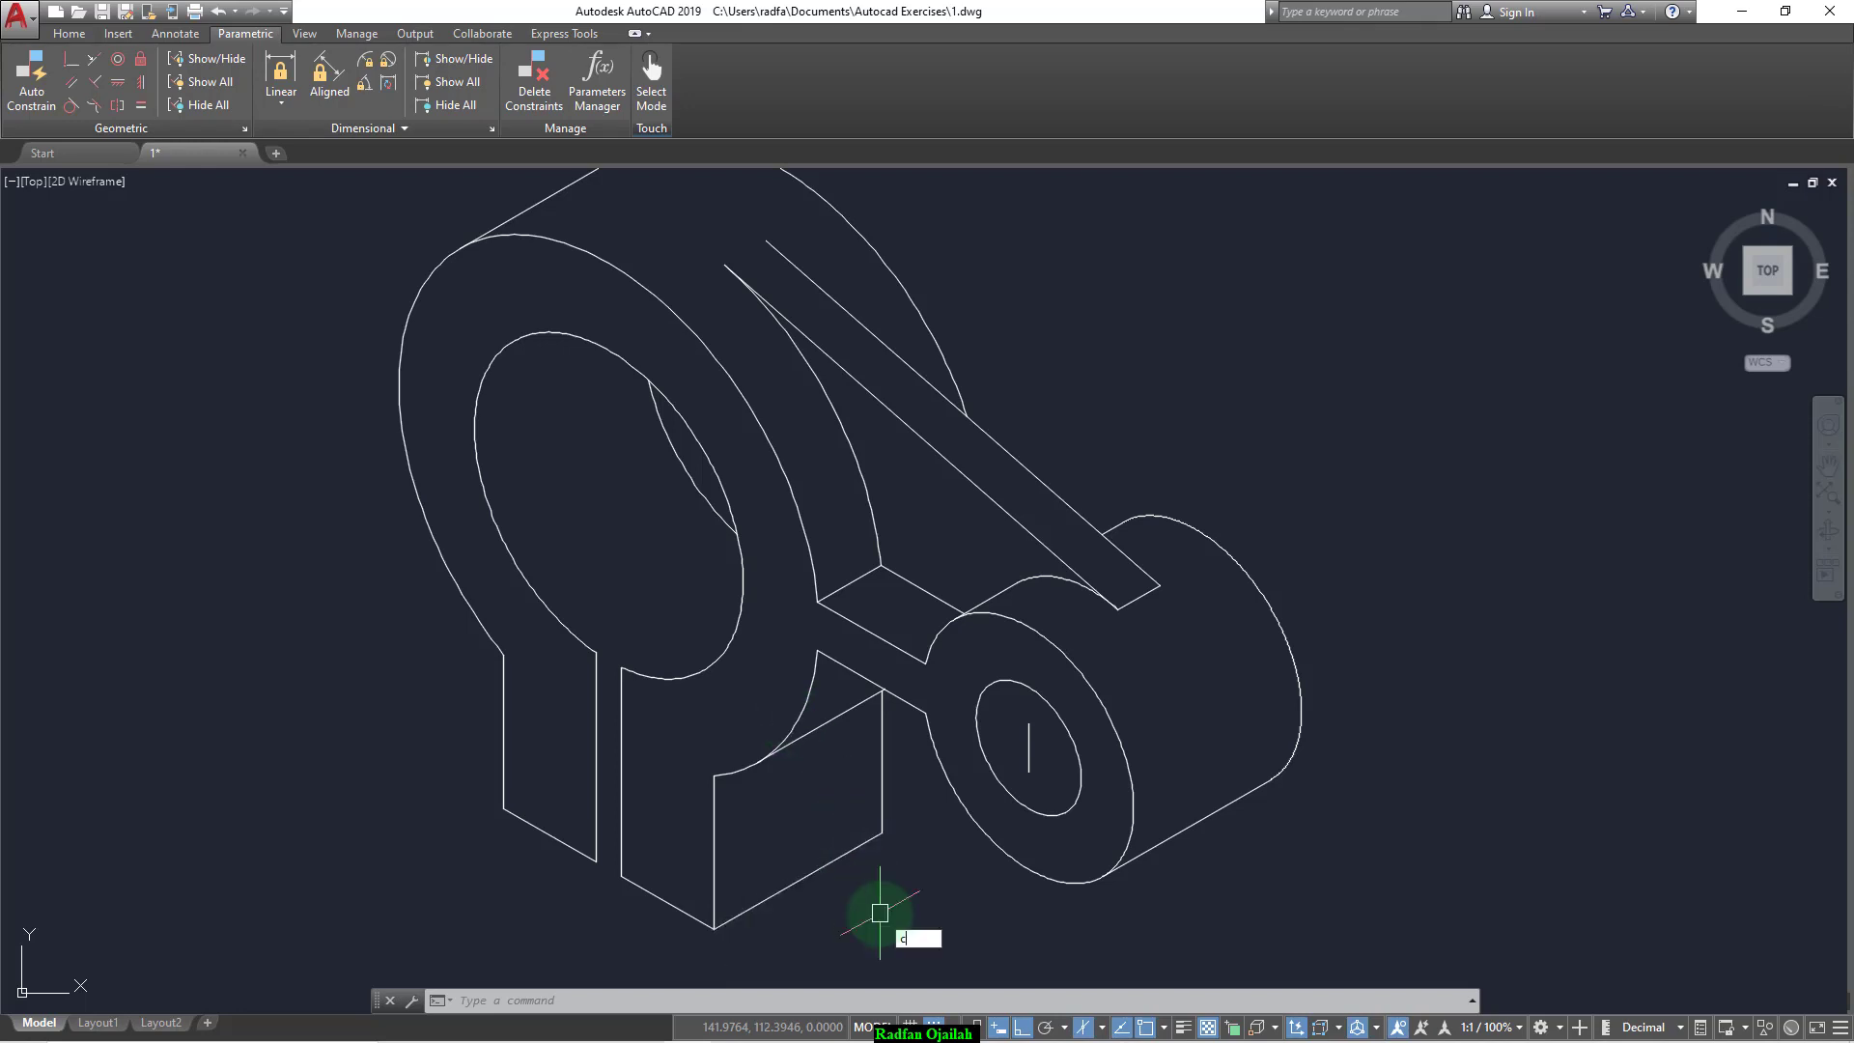
key("Escape")
Step: Draw an isometric depth line from the left lug's lowest corner across the slot and past the right lug's edge
type("l")
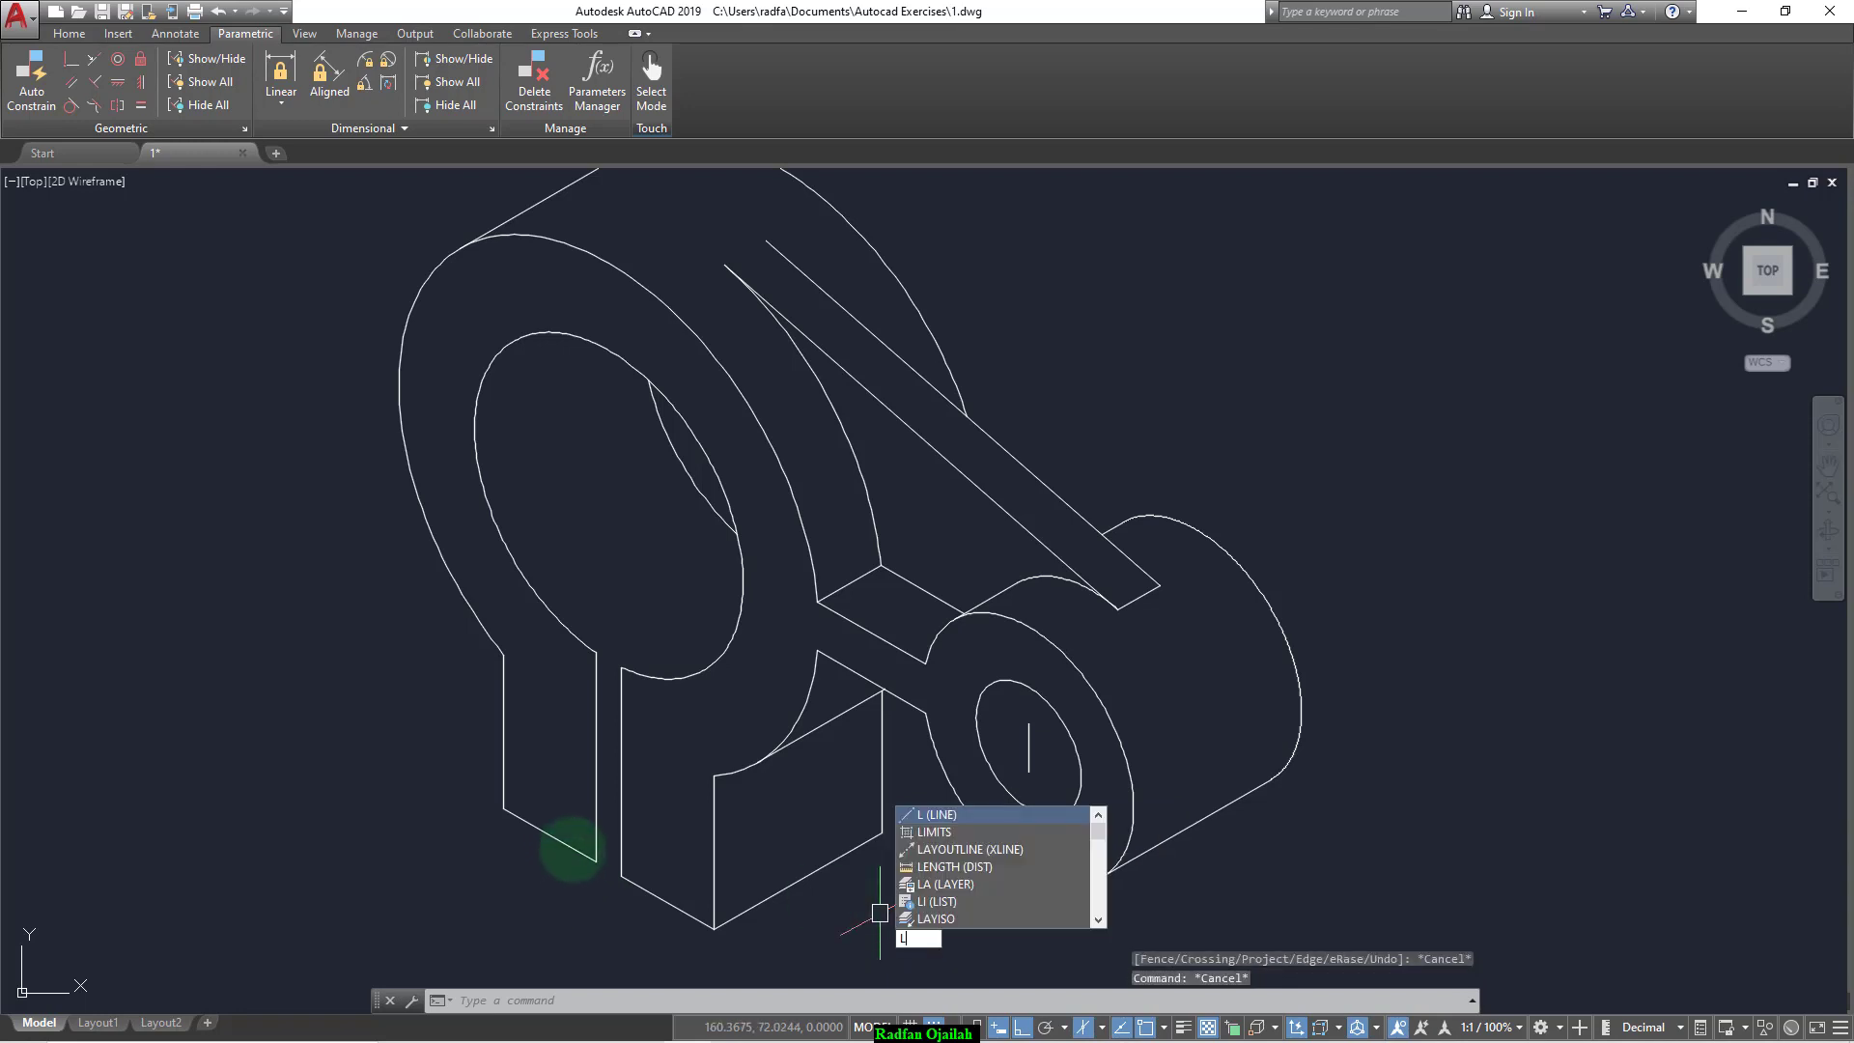
key("Return")
scroll(579, 860, "up", 3)
left_click(608, 879)
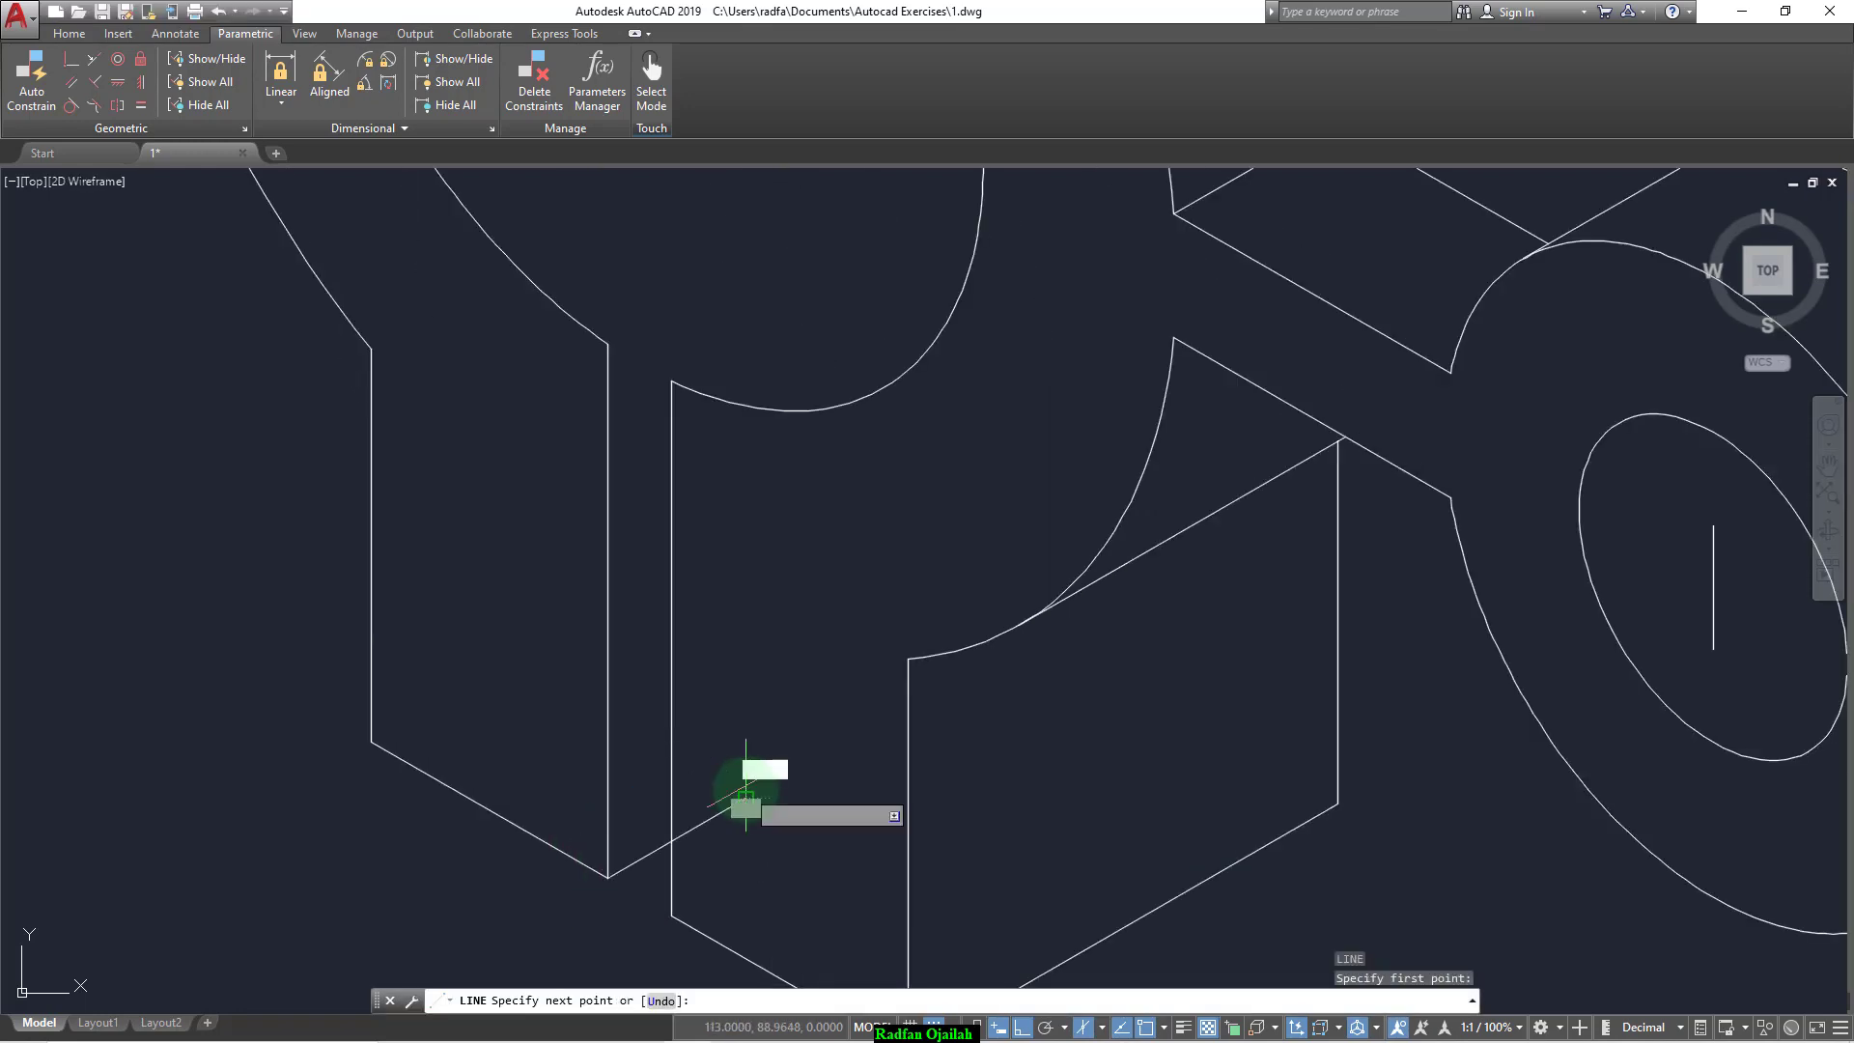
left_click(746, 802)
right_click(767, 800)
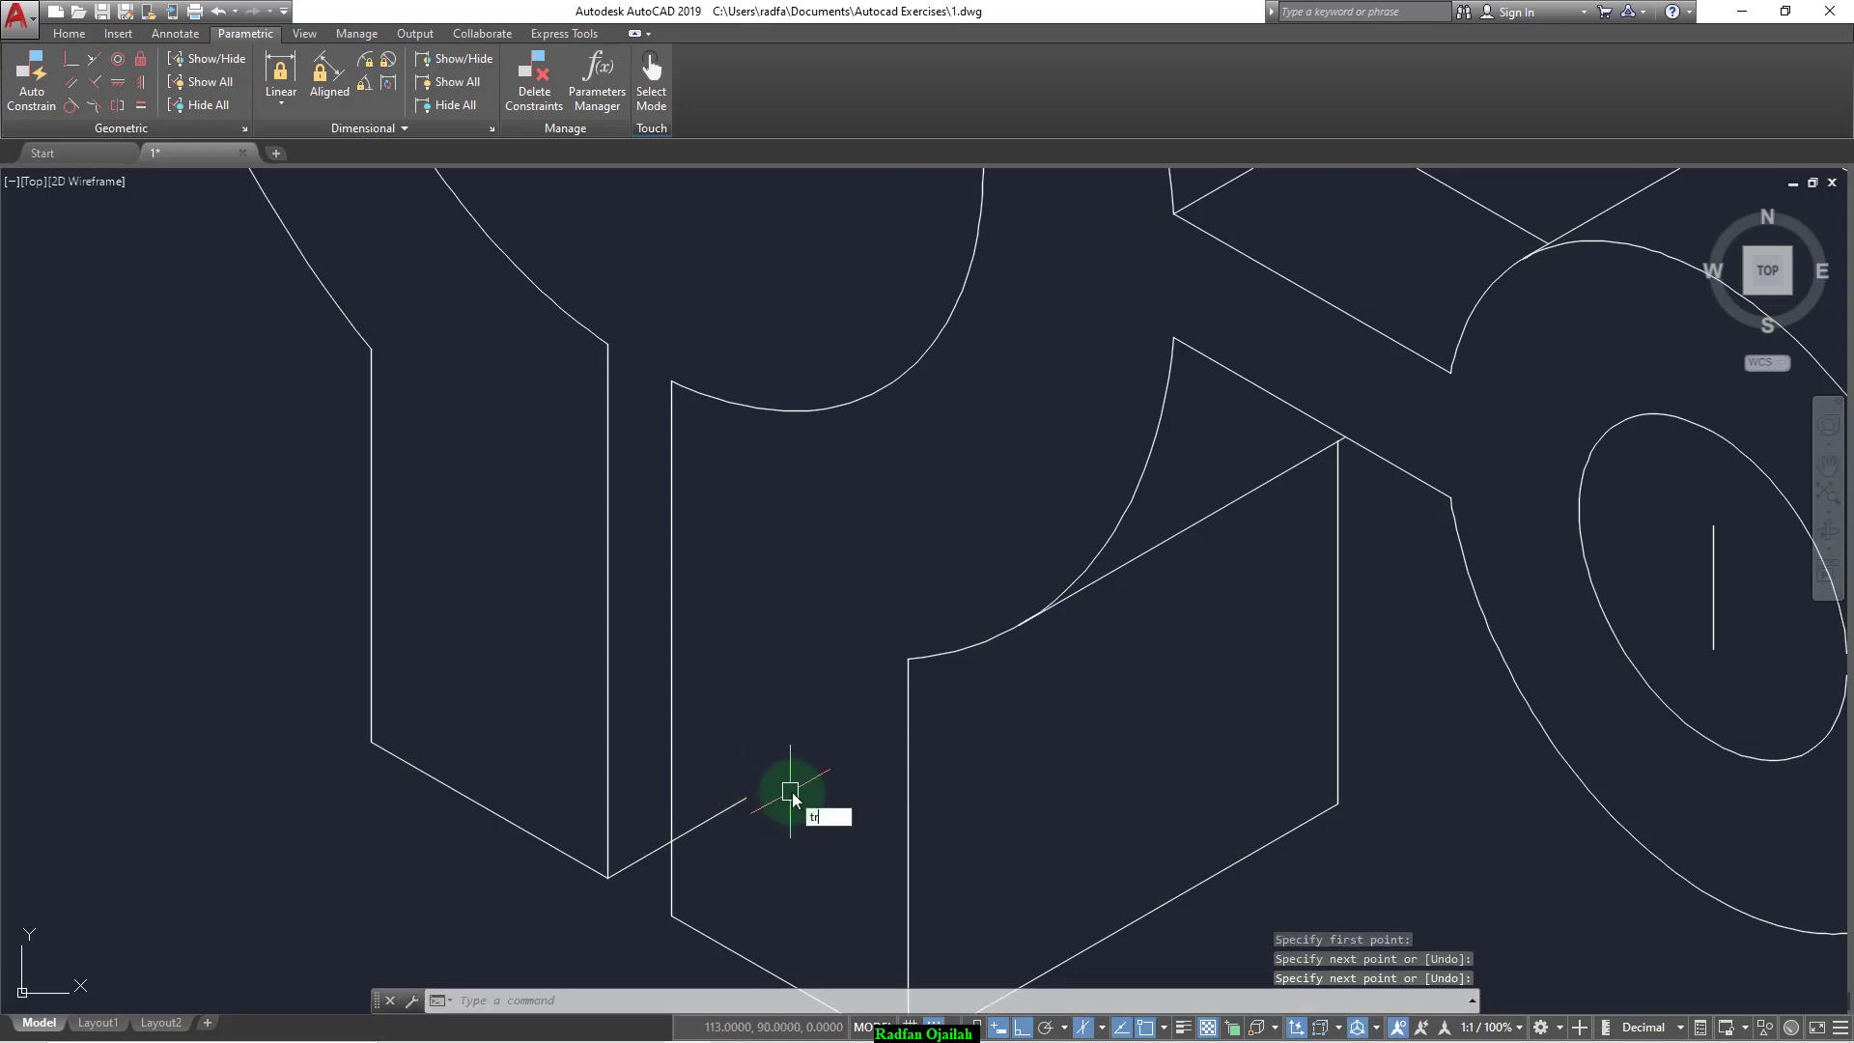
Step: Trim the slot's bottom depth line where it passes the right lug's slot edge
type("tr")
key("Return")
key("Return")
scroll(665, 685, "down", 4)
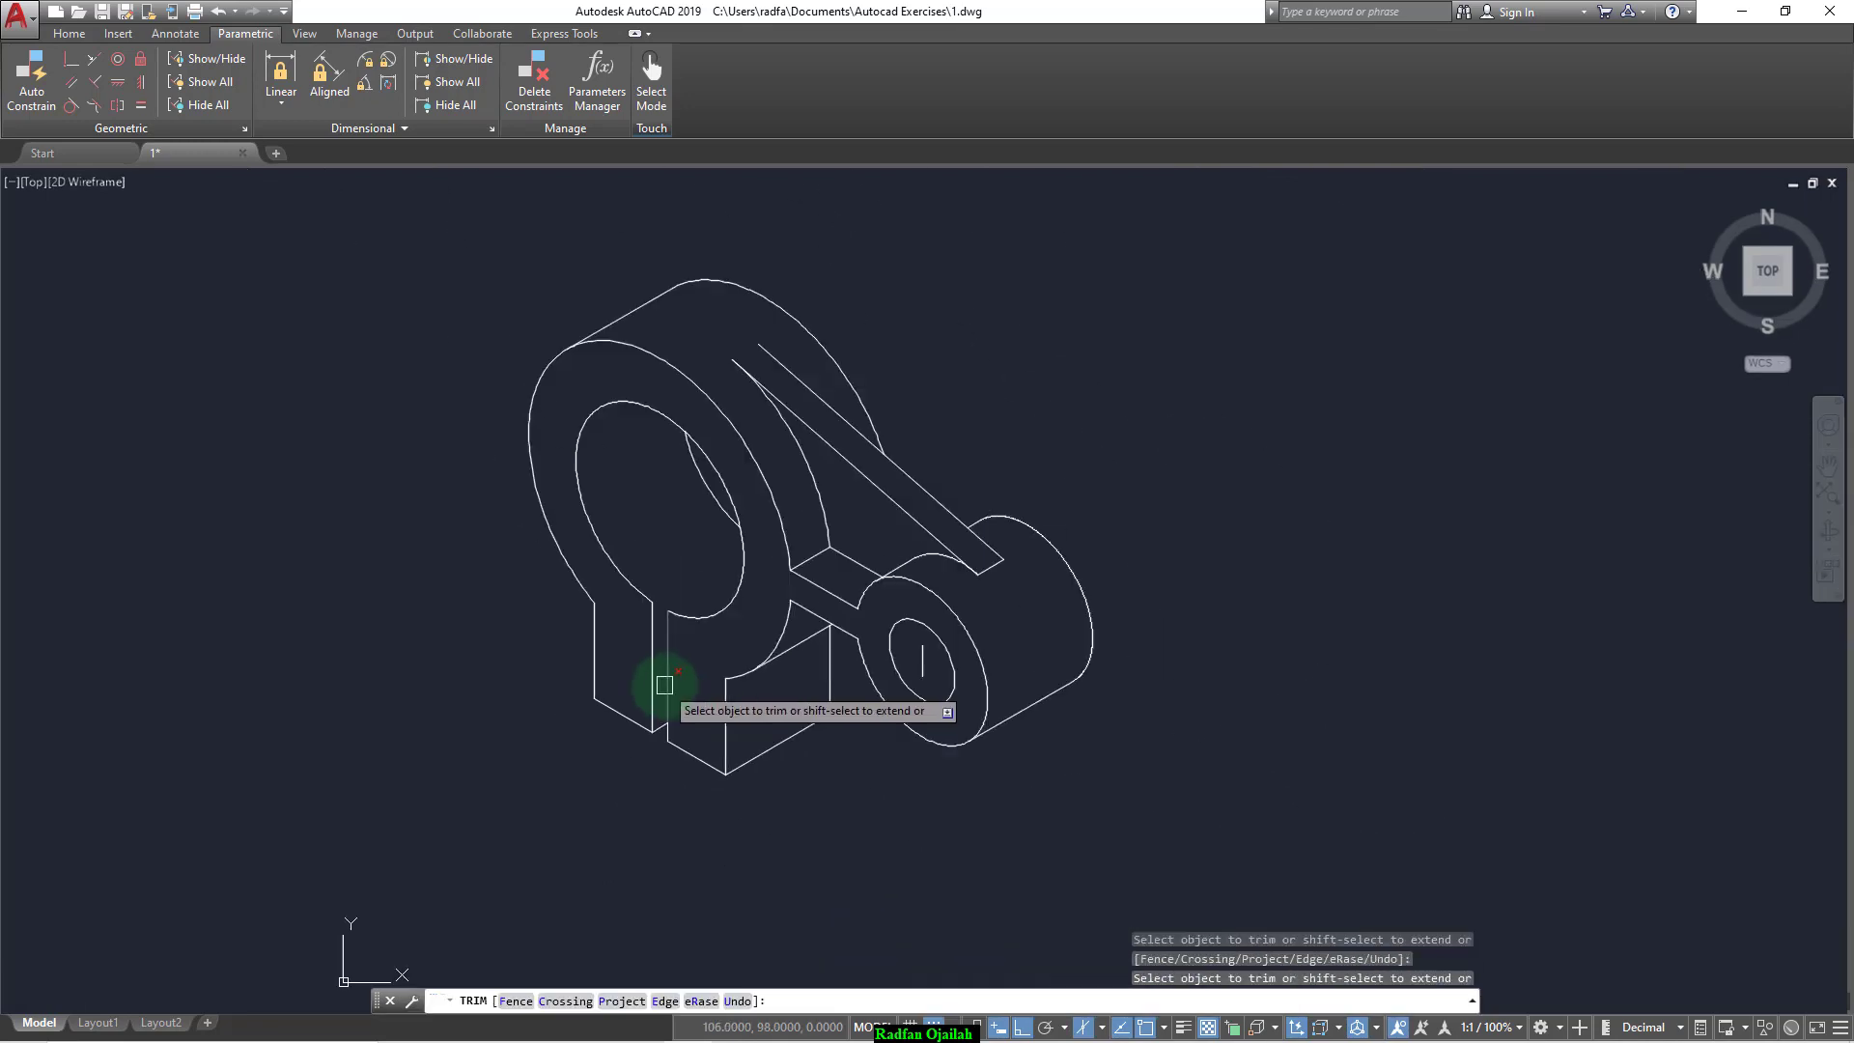
scroll(671, 724, "up", 2)
scroll(691, 802, "down", 2)
scroll(758, 560, "up", 2)
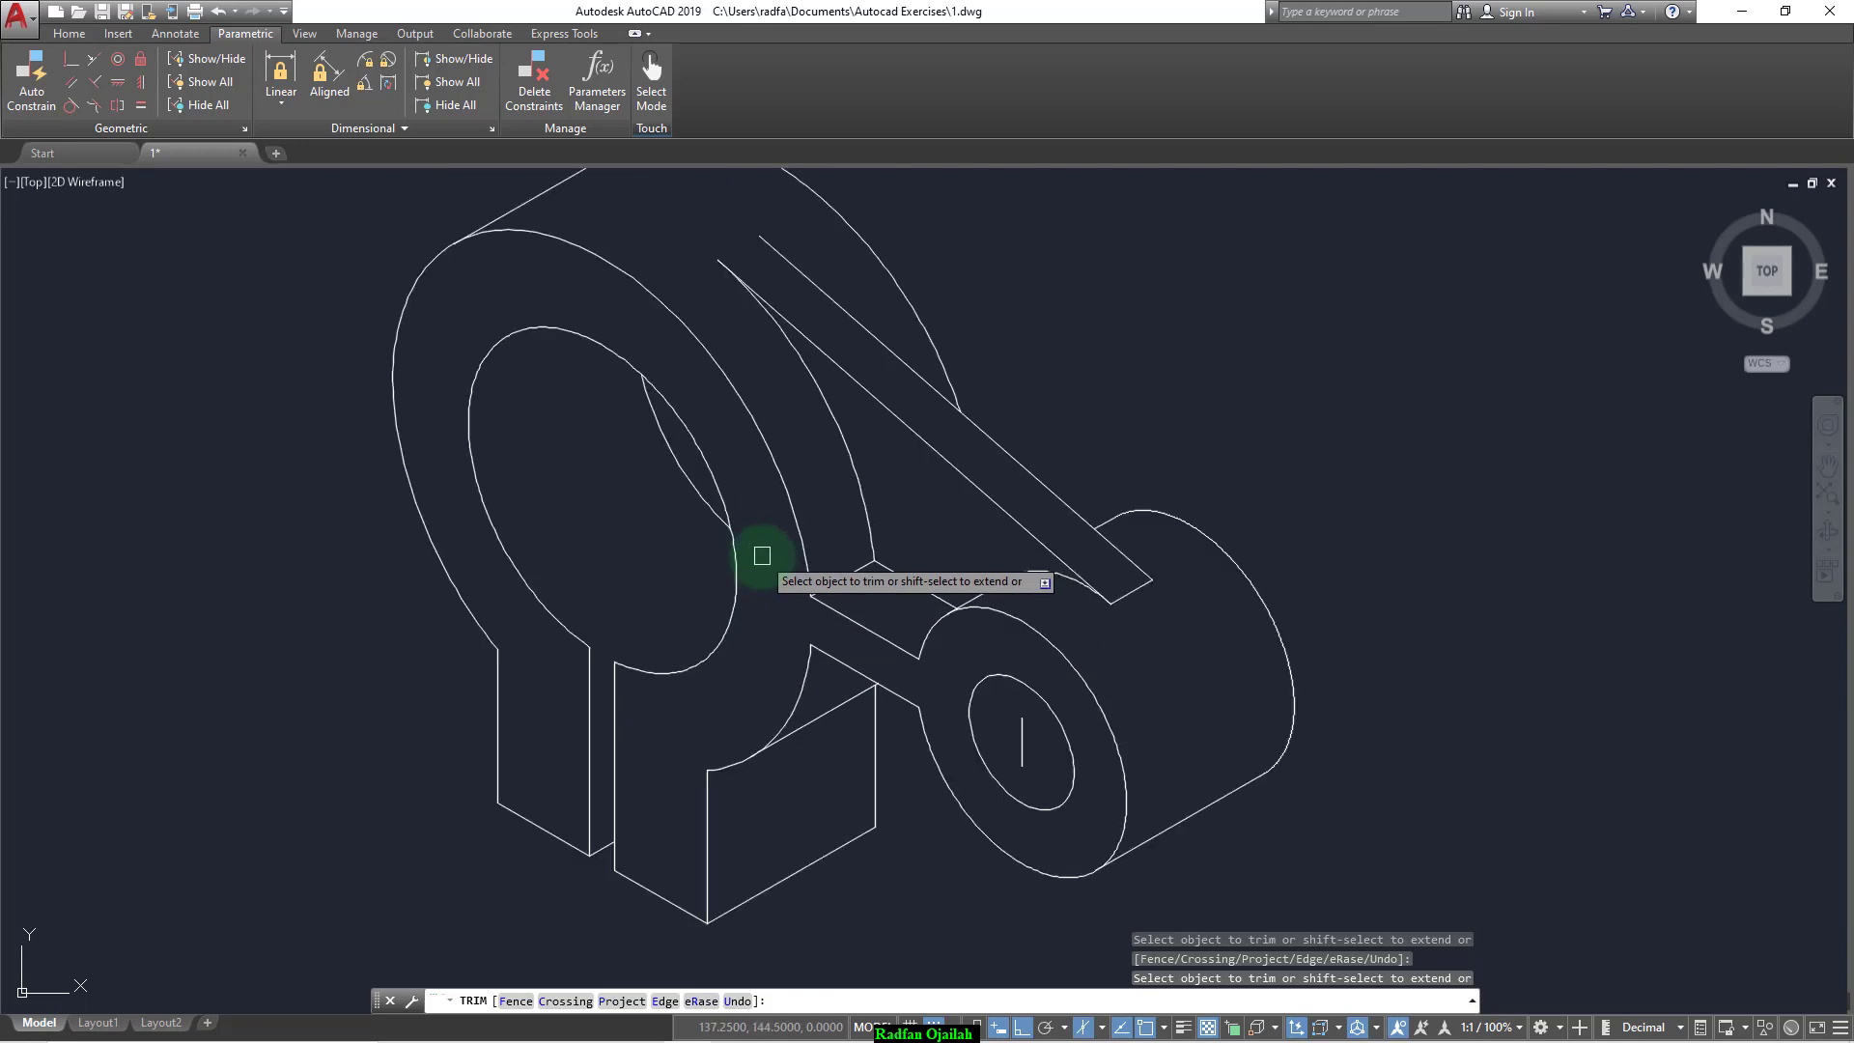
key("Escape")
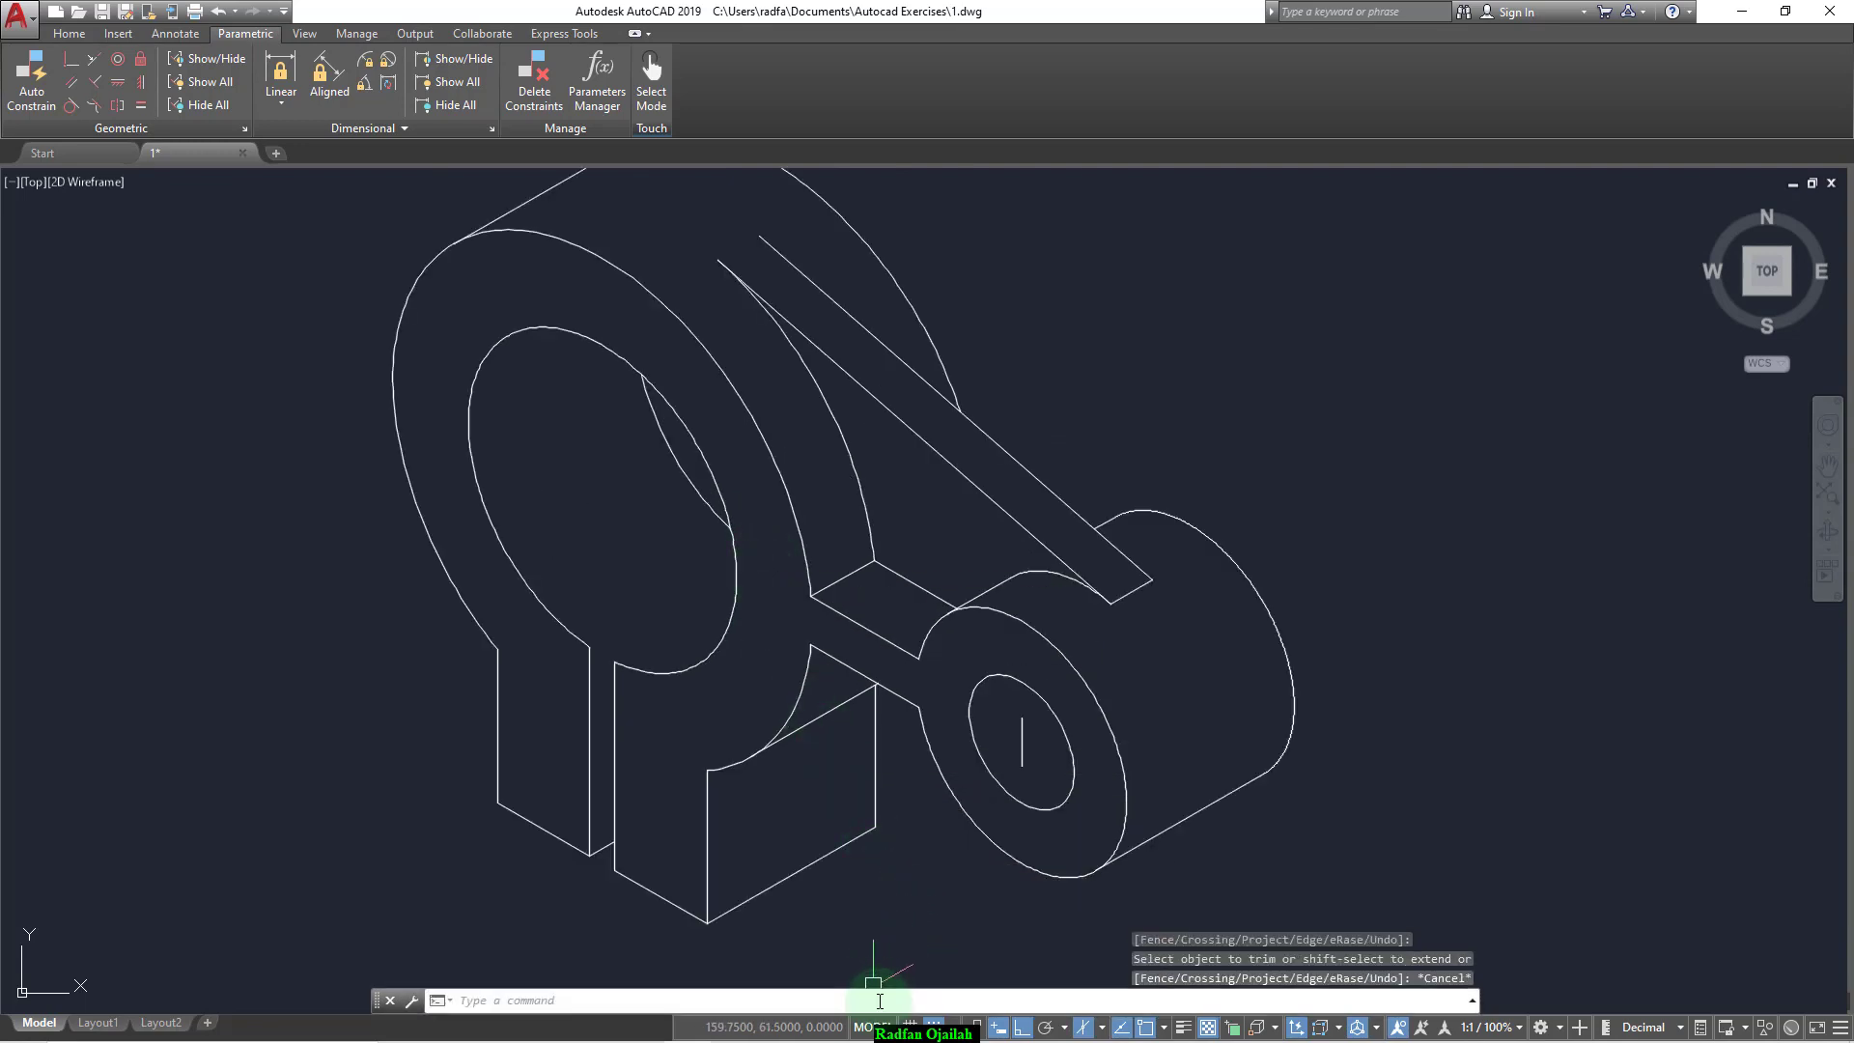
Step: Copy the right lug's bottom depth edge straight up to the midpoint of its front vertical edge
left_click(1069, 828)
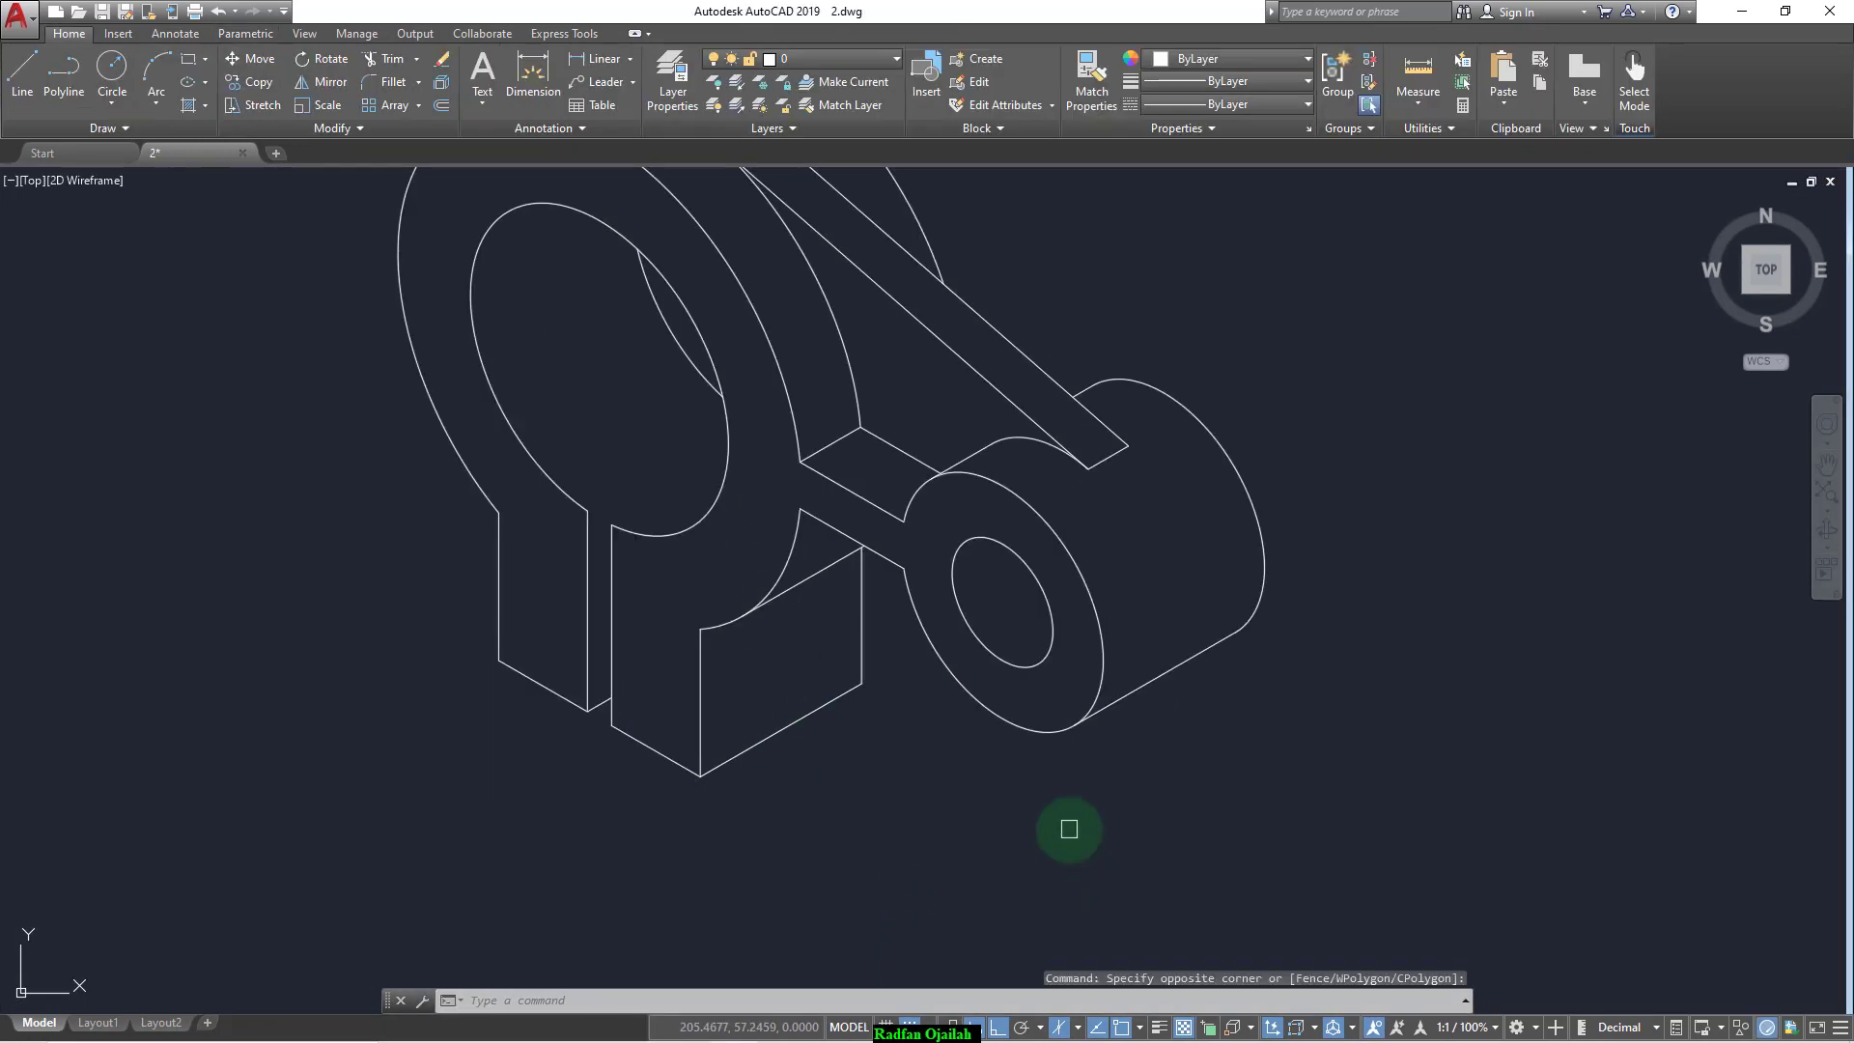
type("co")
key("Return")
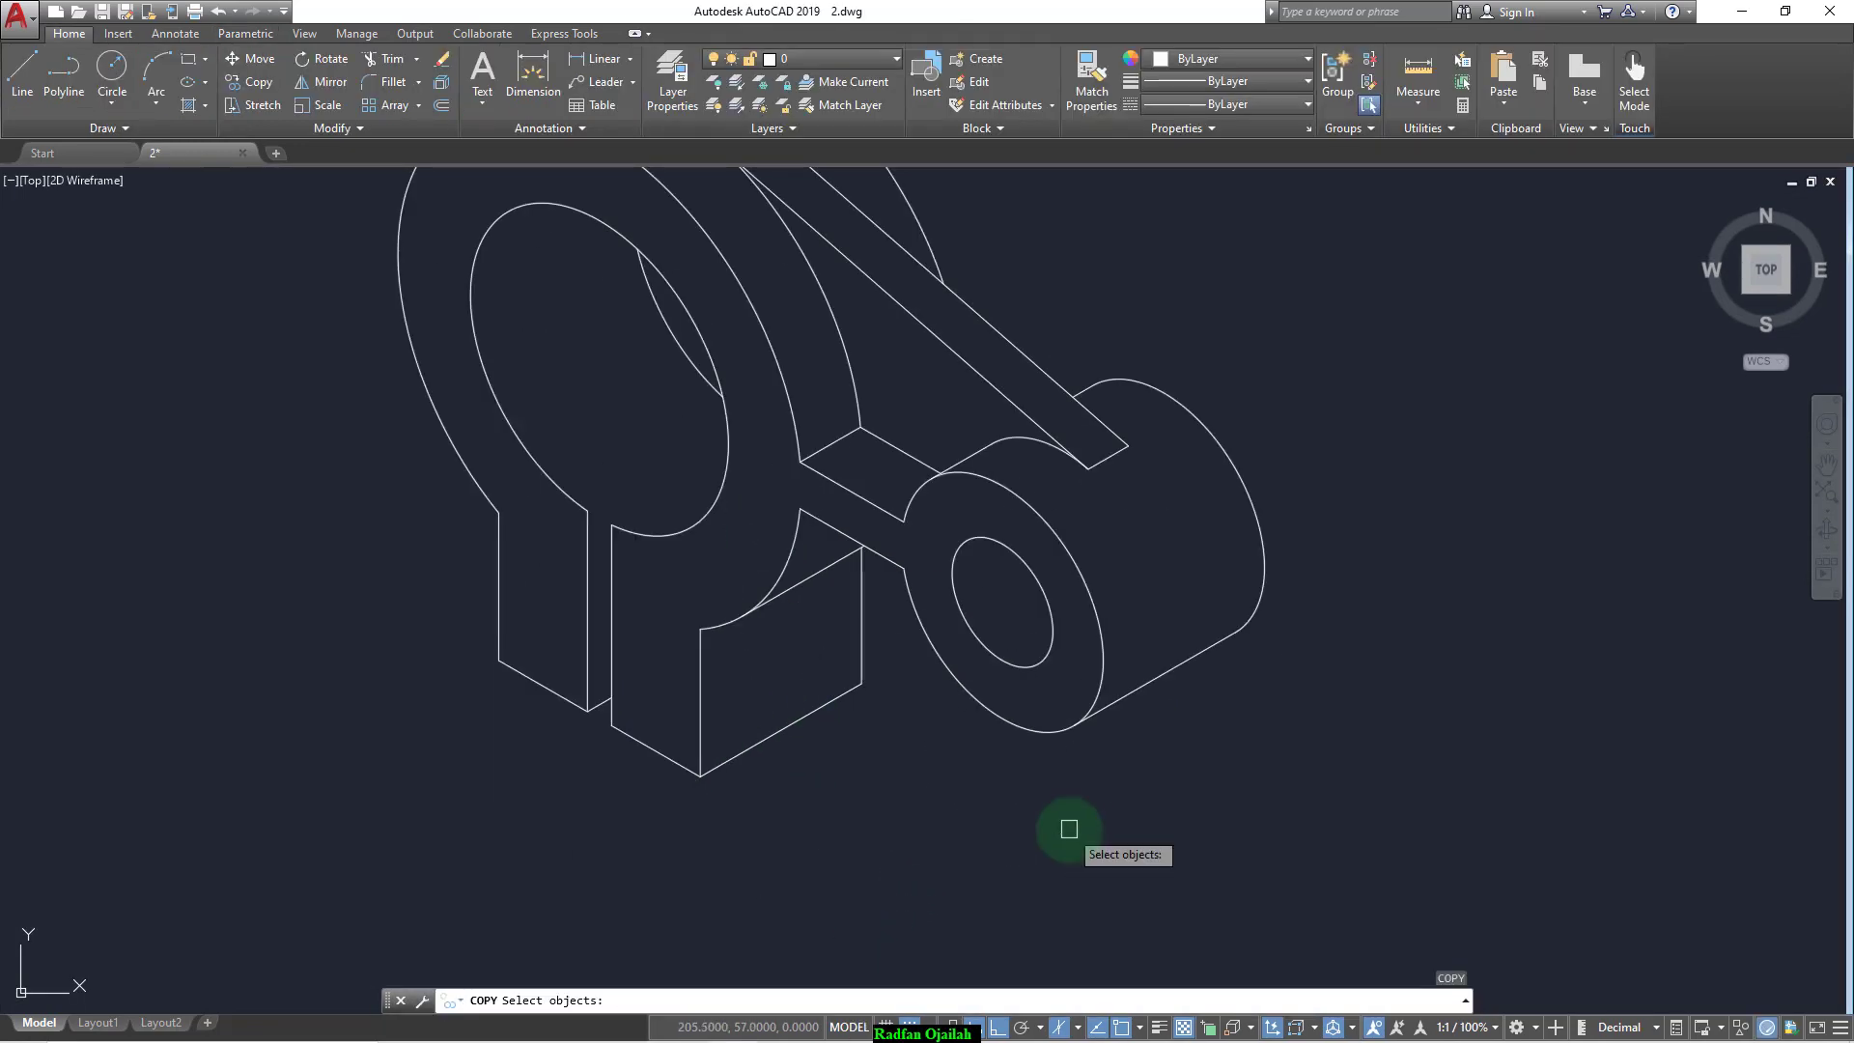
left_click(807, 719)
key("Return")
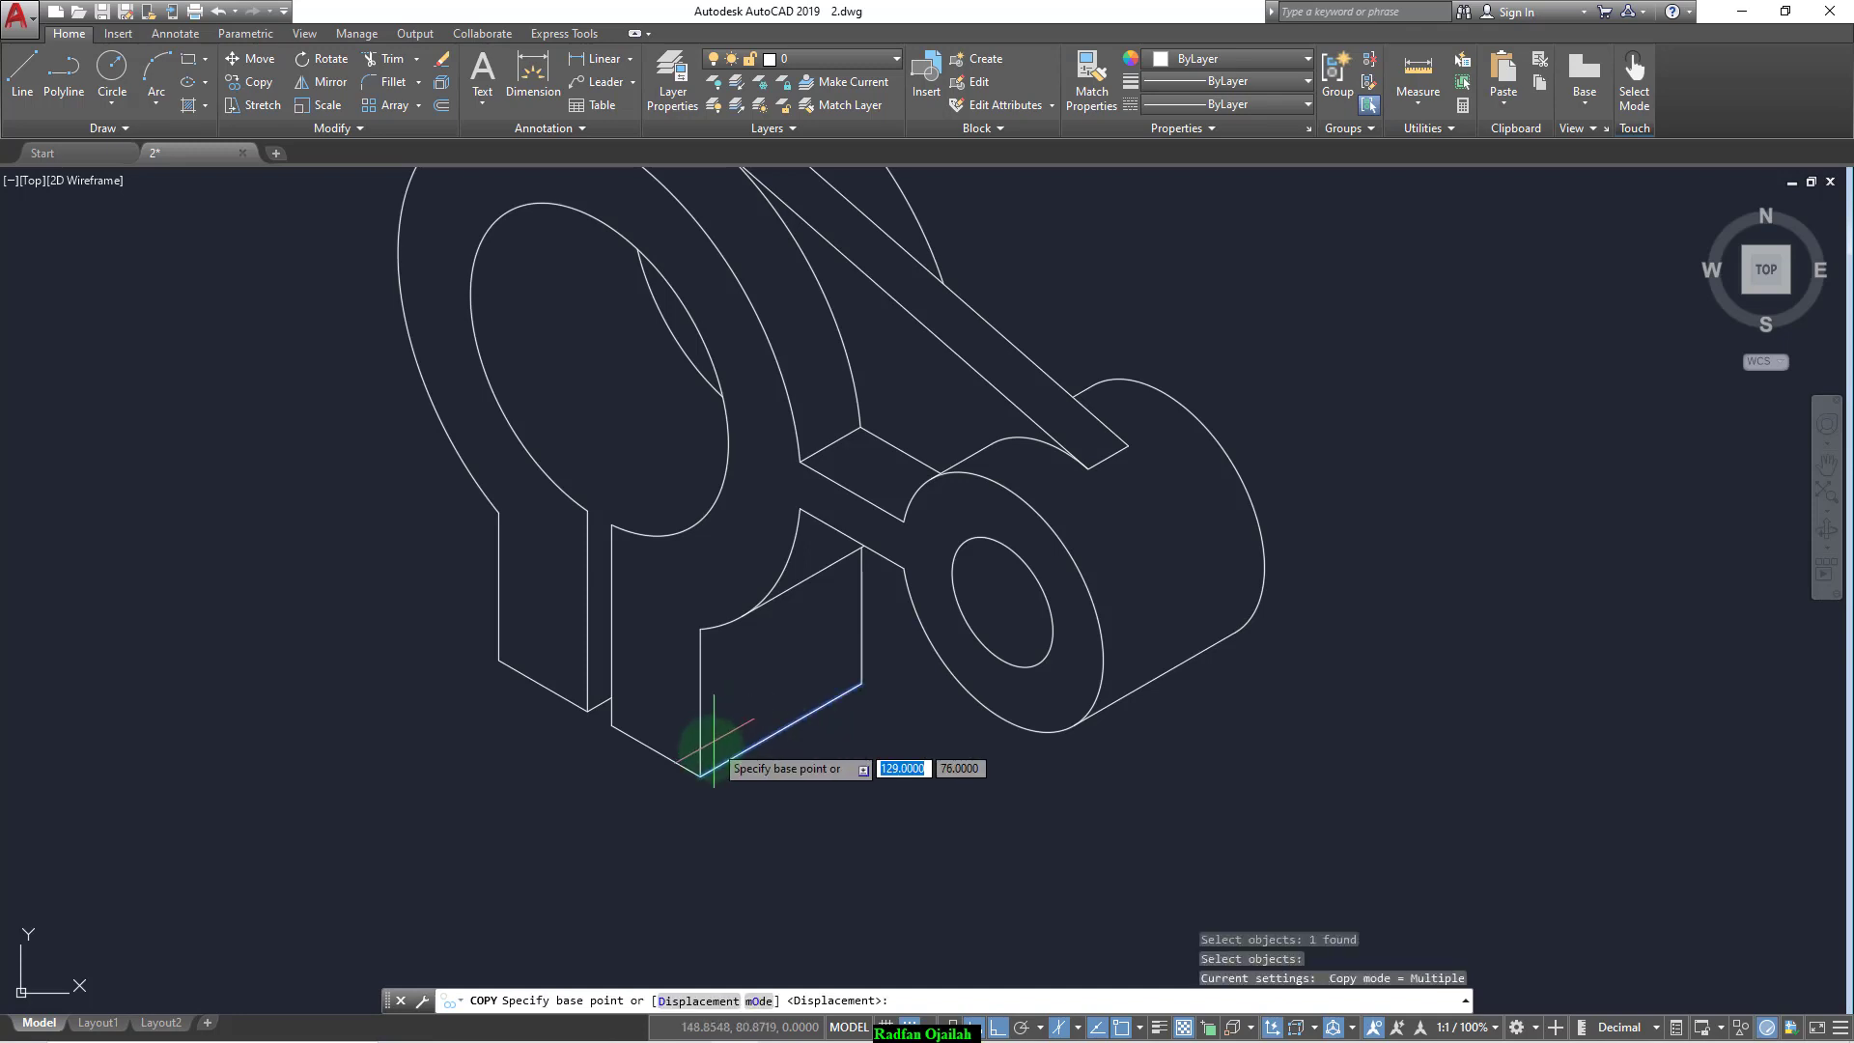
left_click(700, 774)
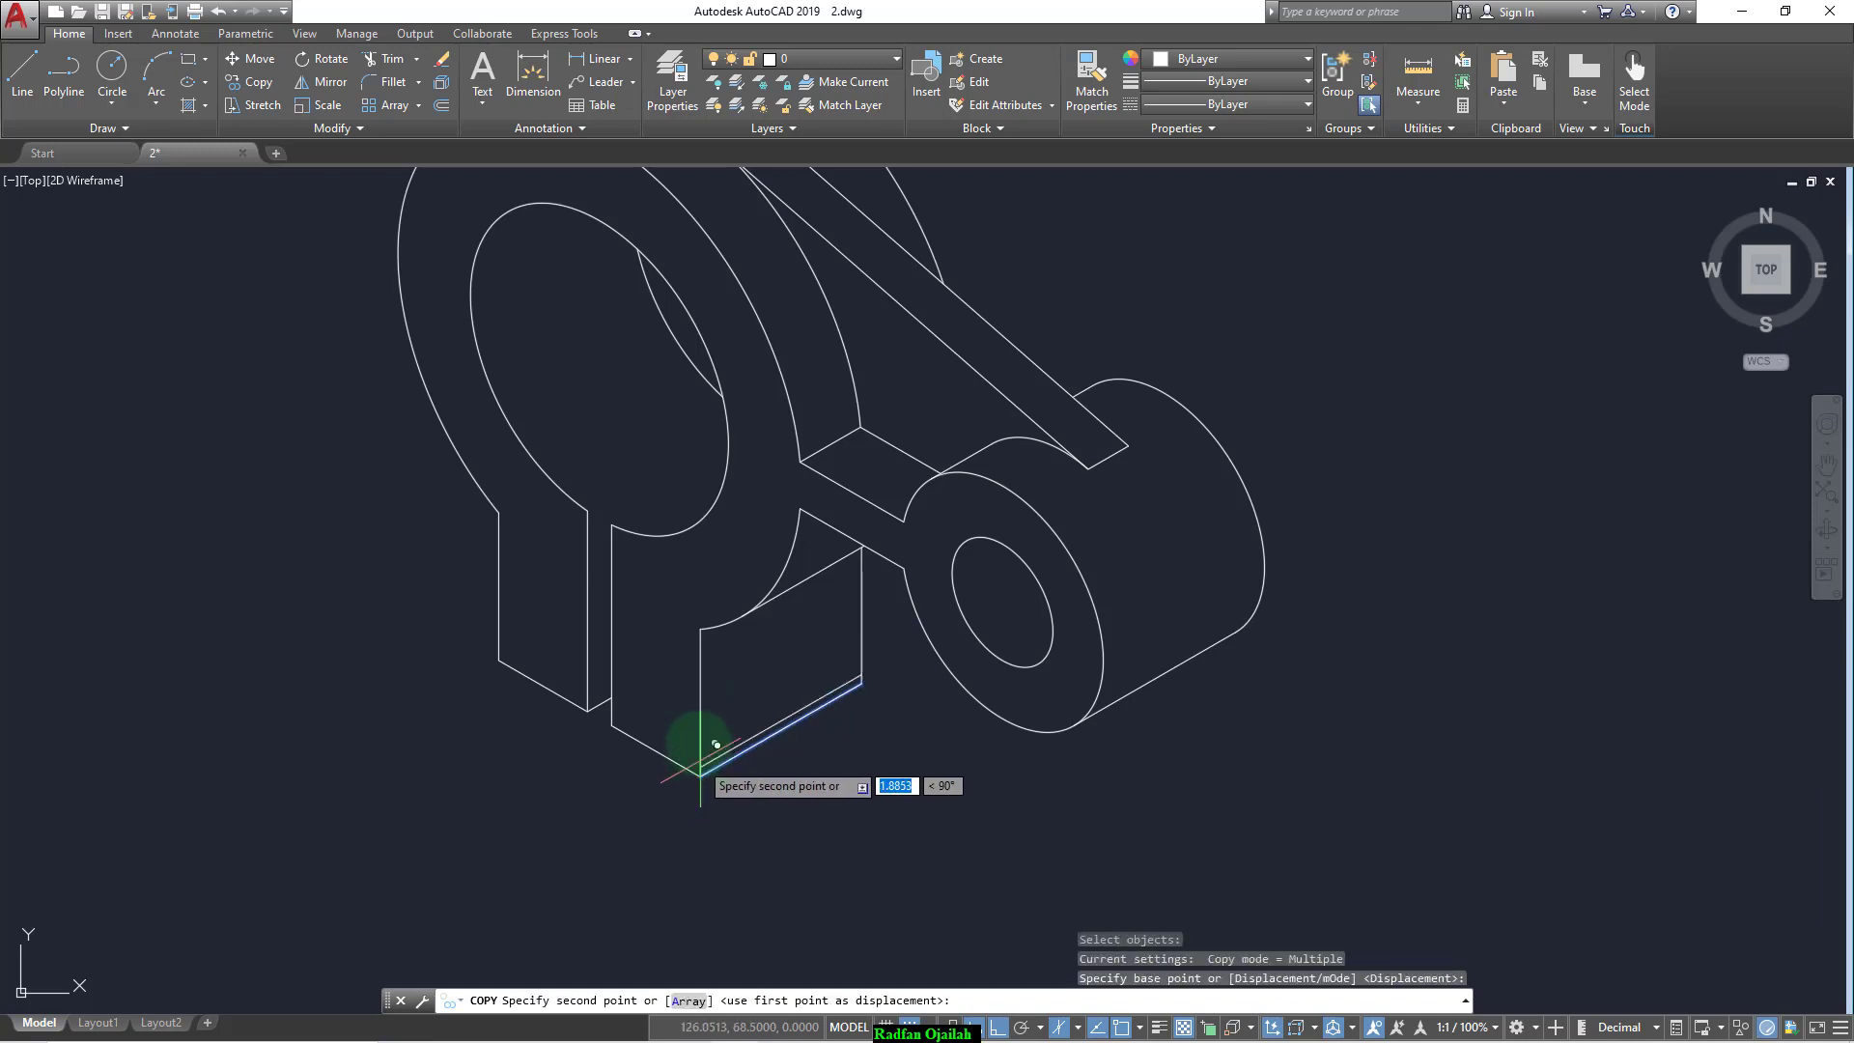
left_click(700, 703)
key("Escape")
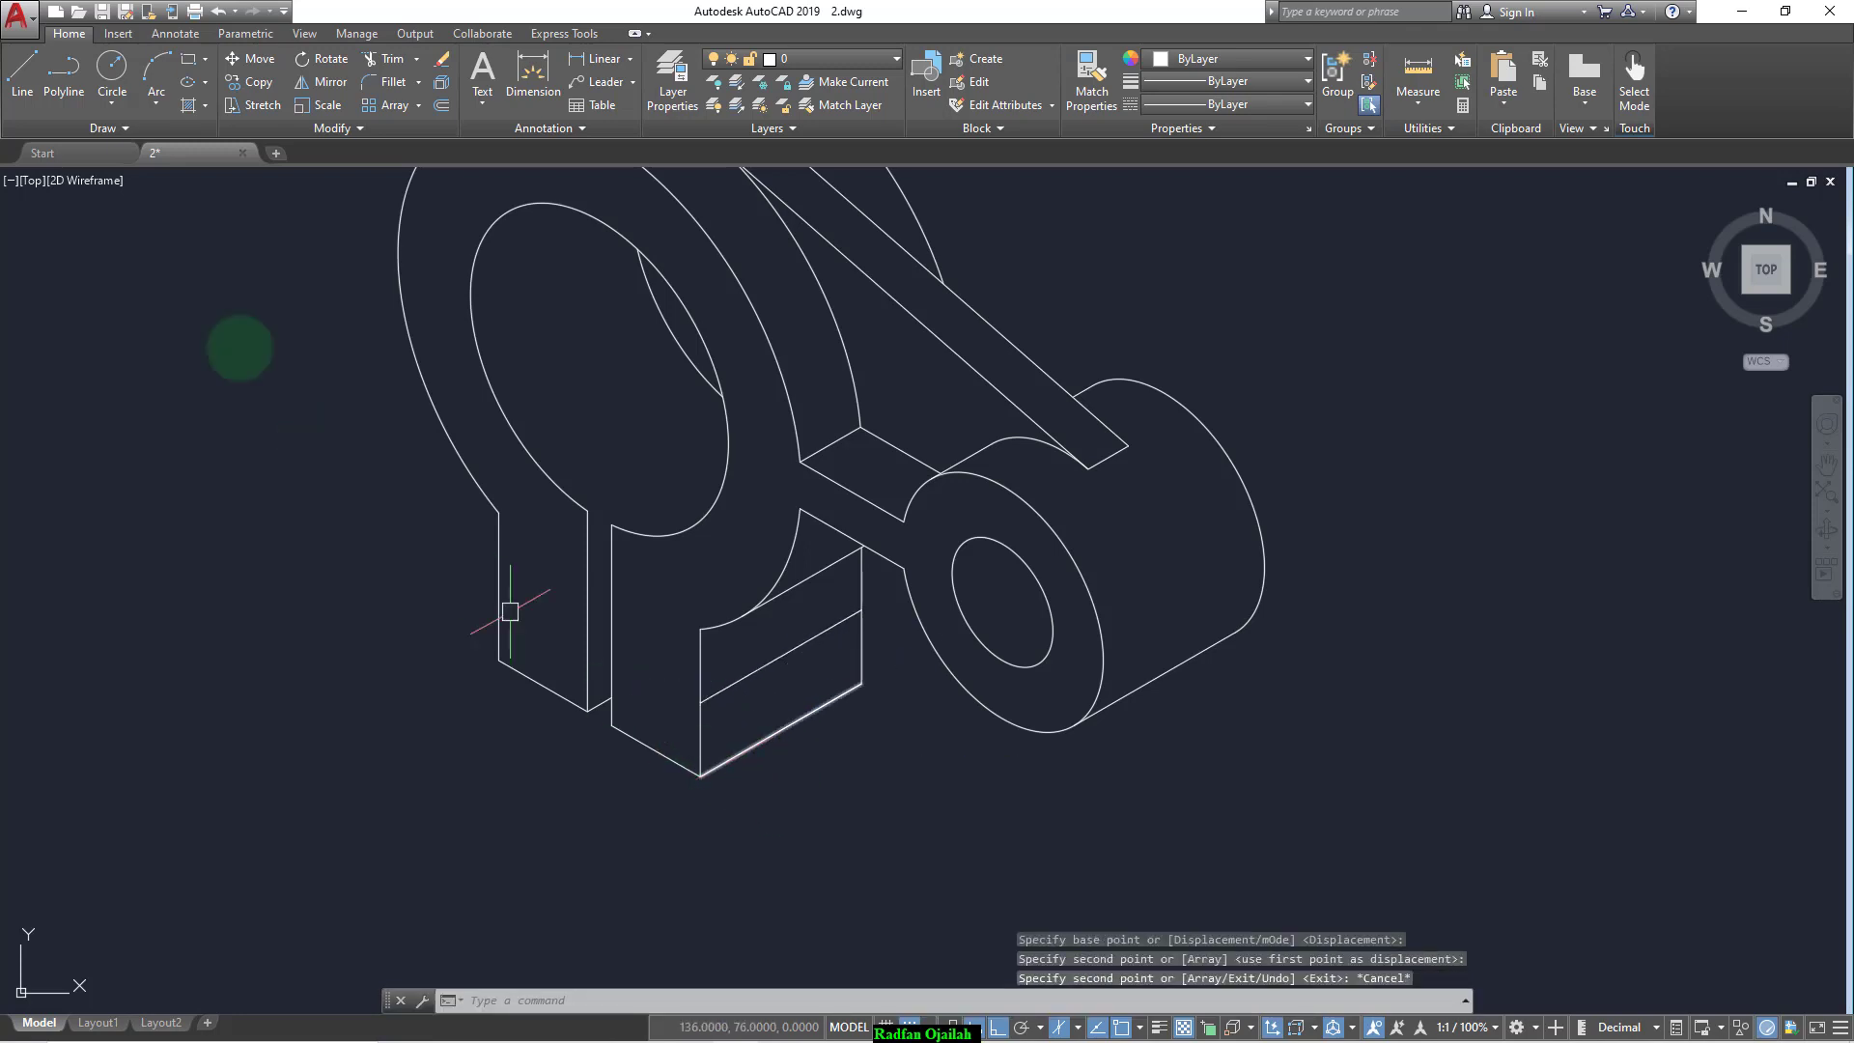
Step: Draw an isocircle by diameter on the right lug's side face, centred on the midpoint of the copied line
left_click(187, 85)
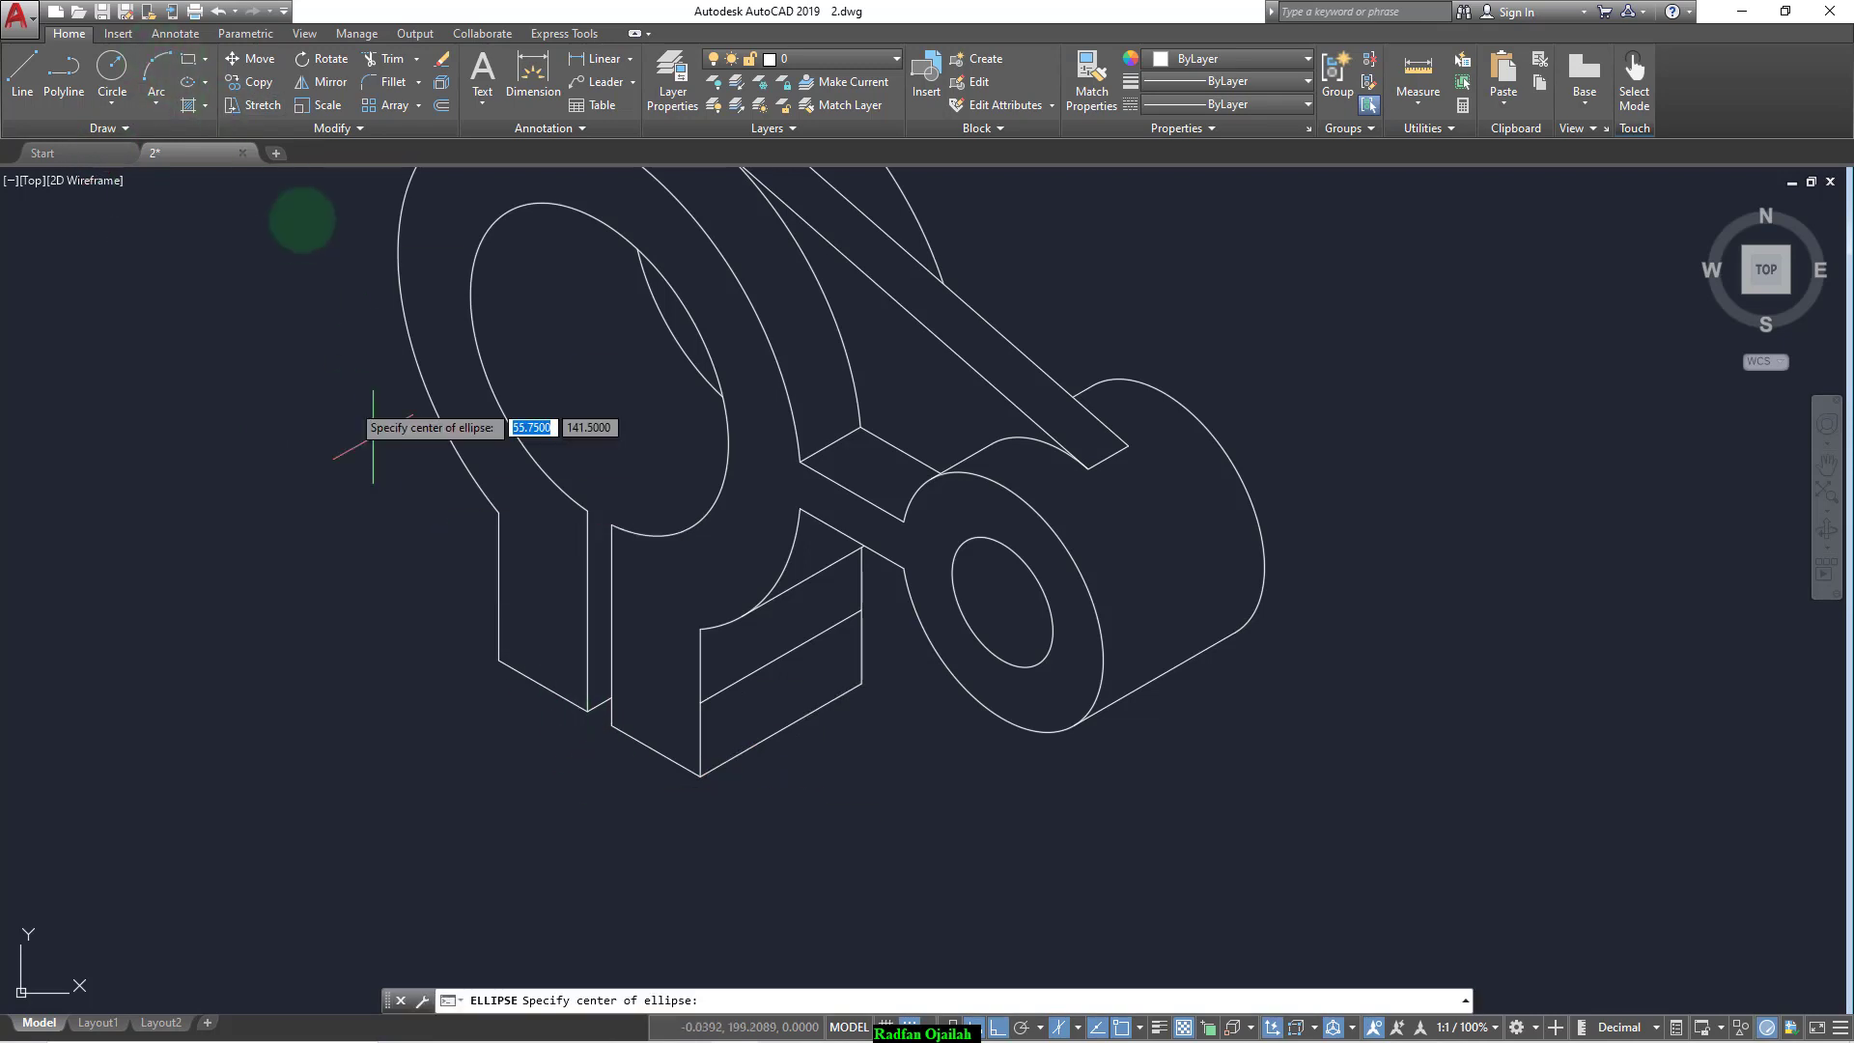
left_click(206, 85)
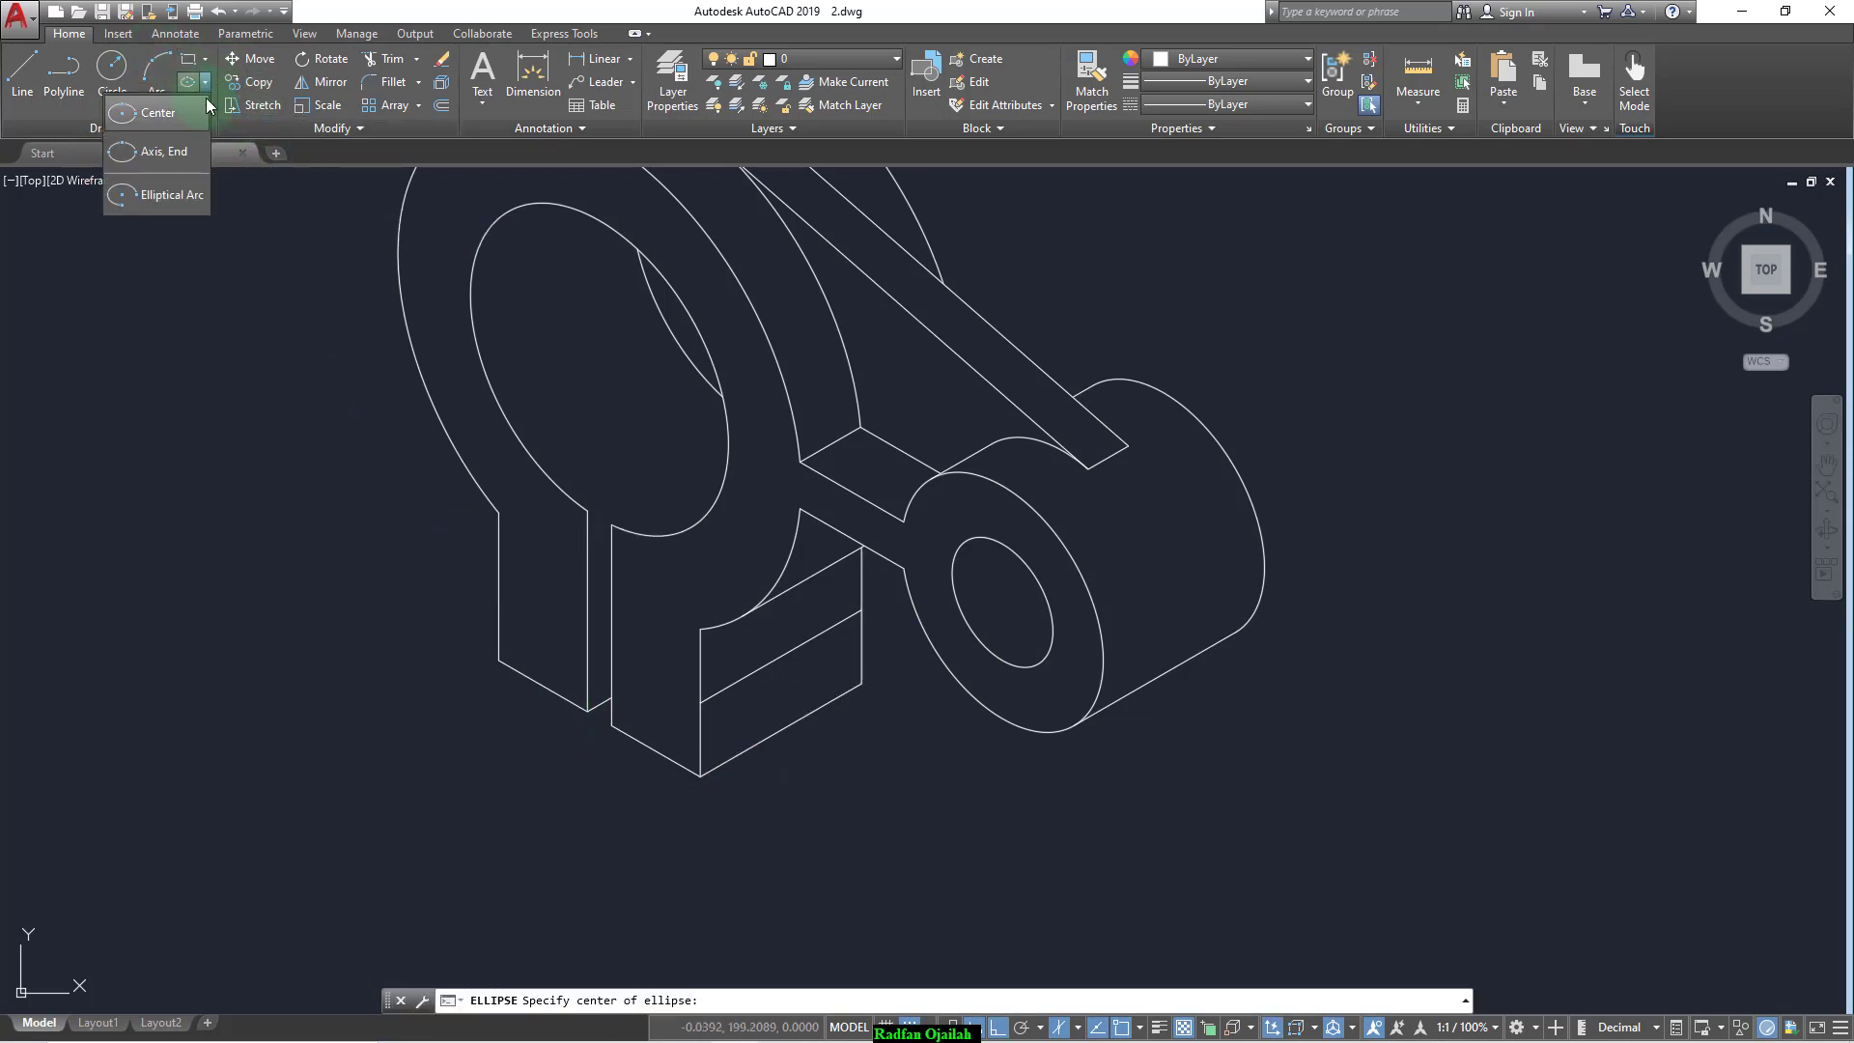
left_click(165, 151)
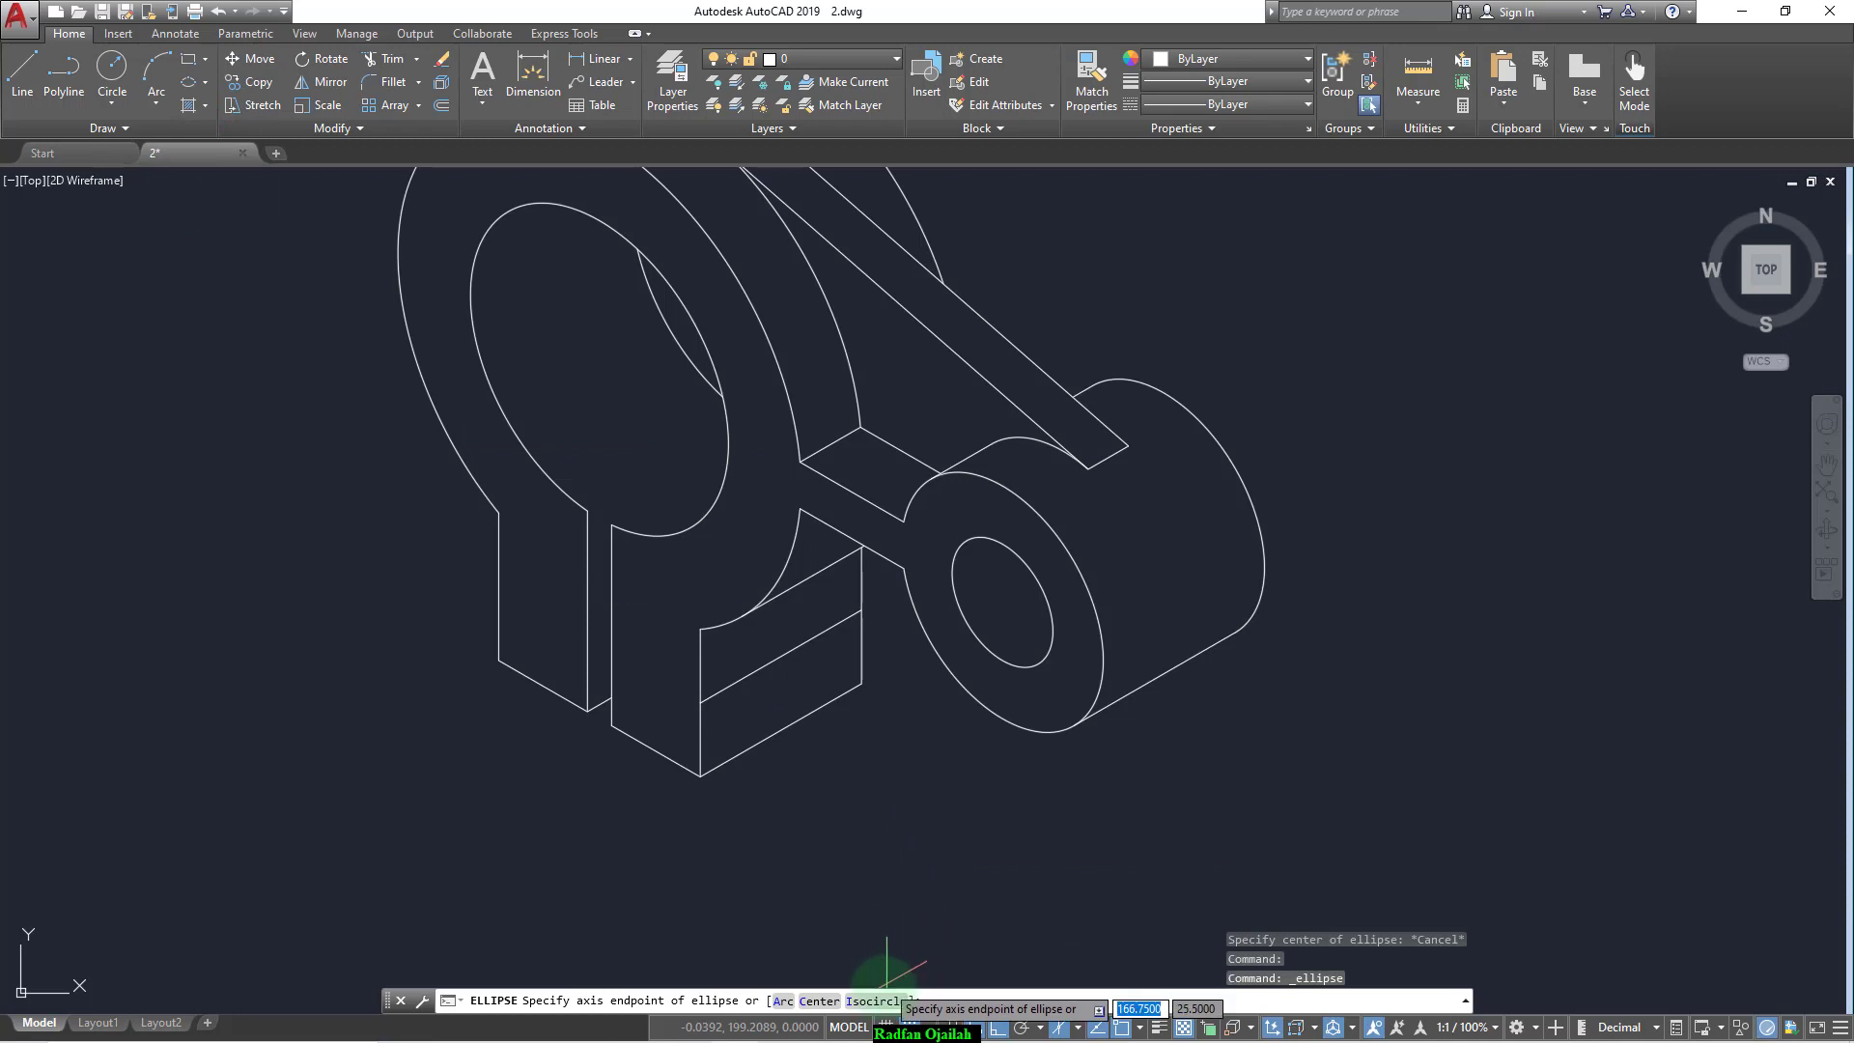
left_click(875, 1001)
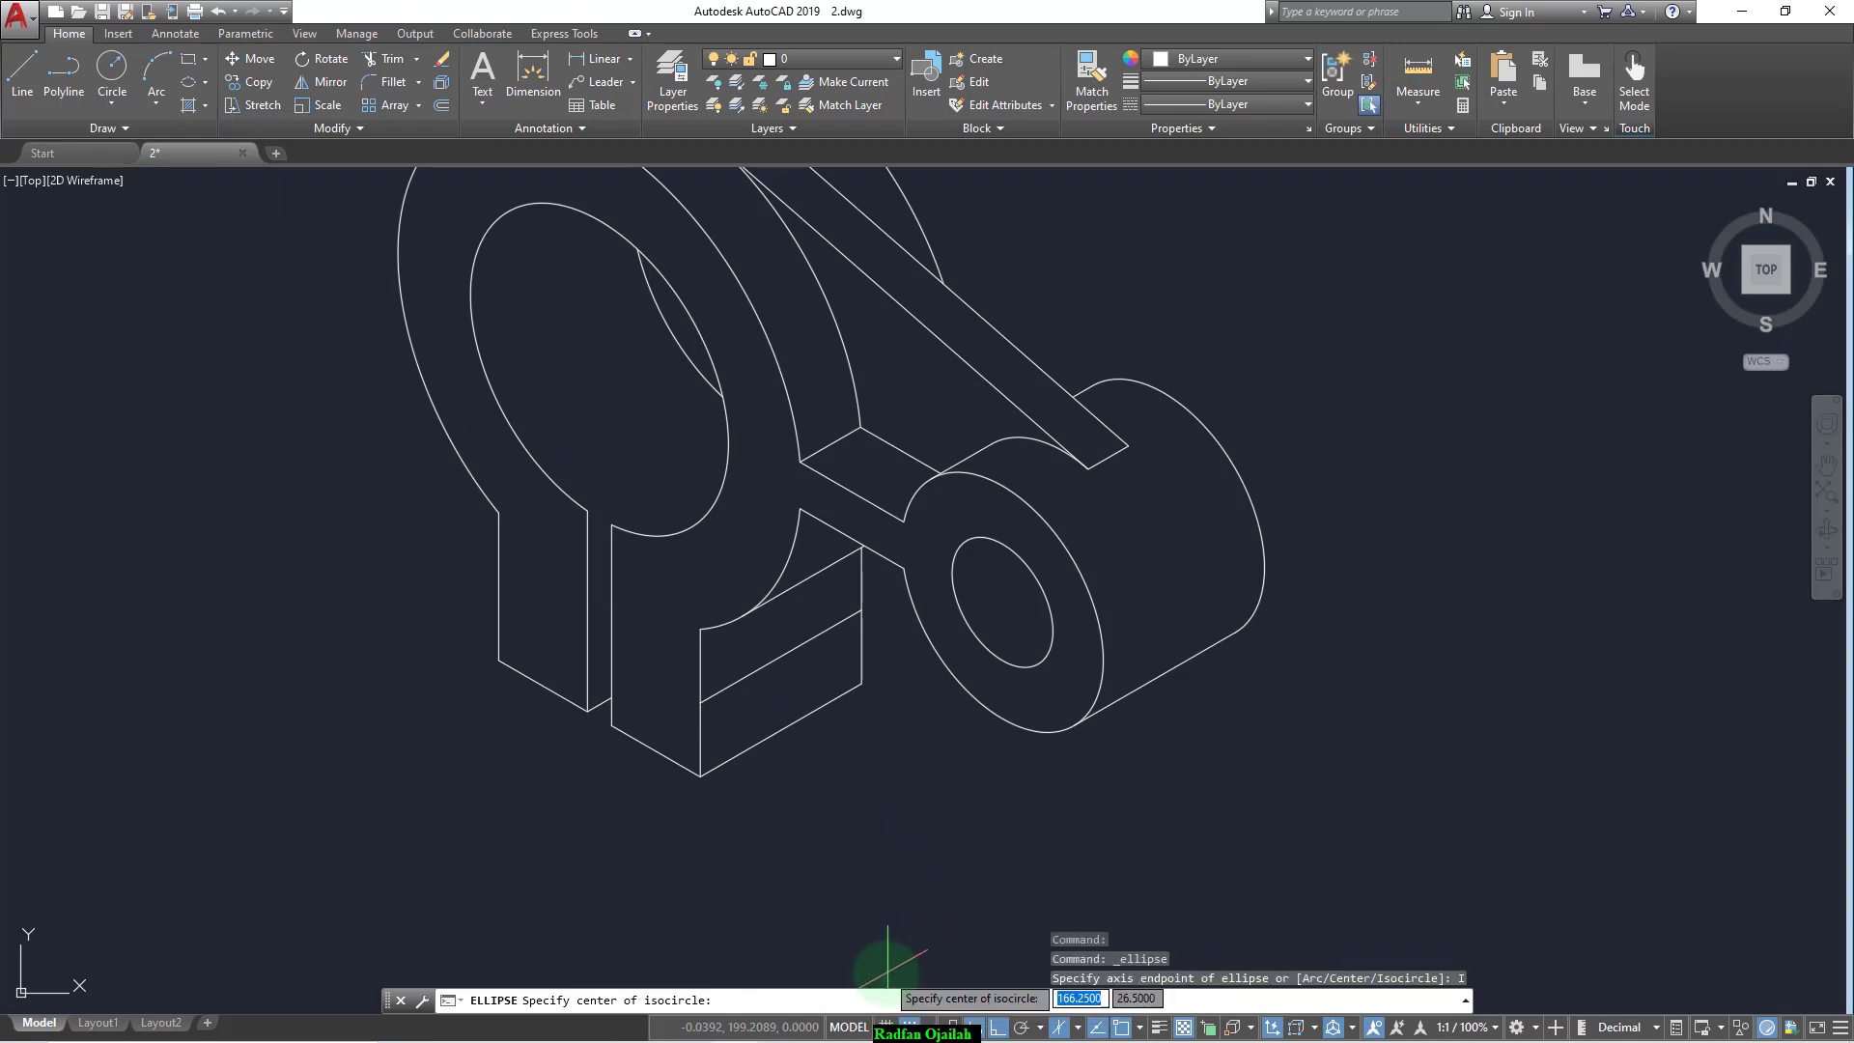
left_click(781, 660)
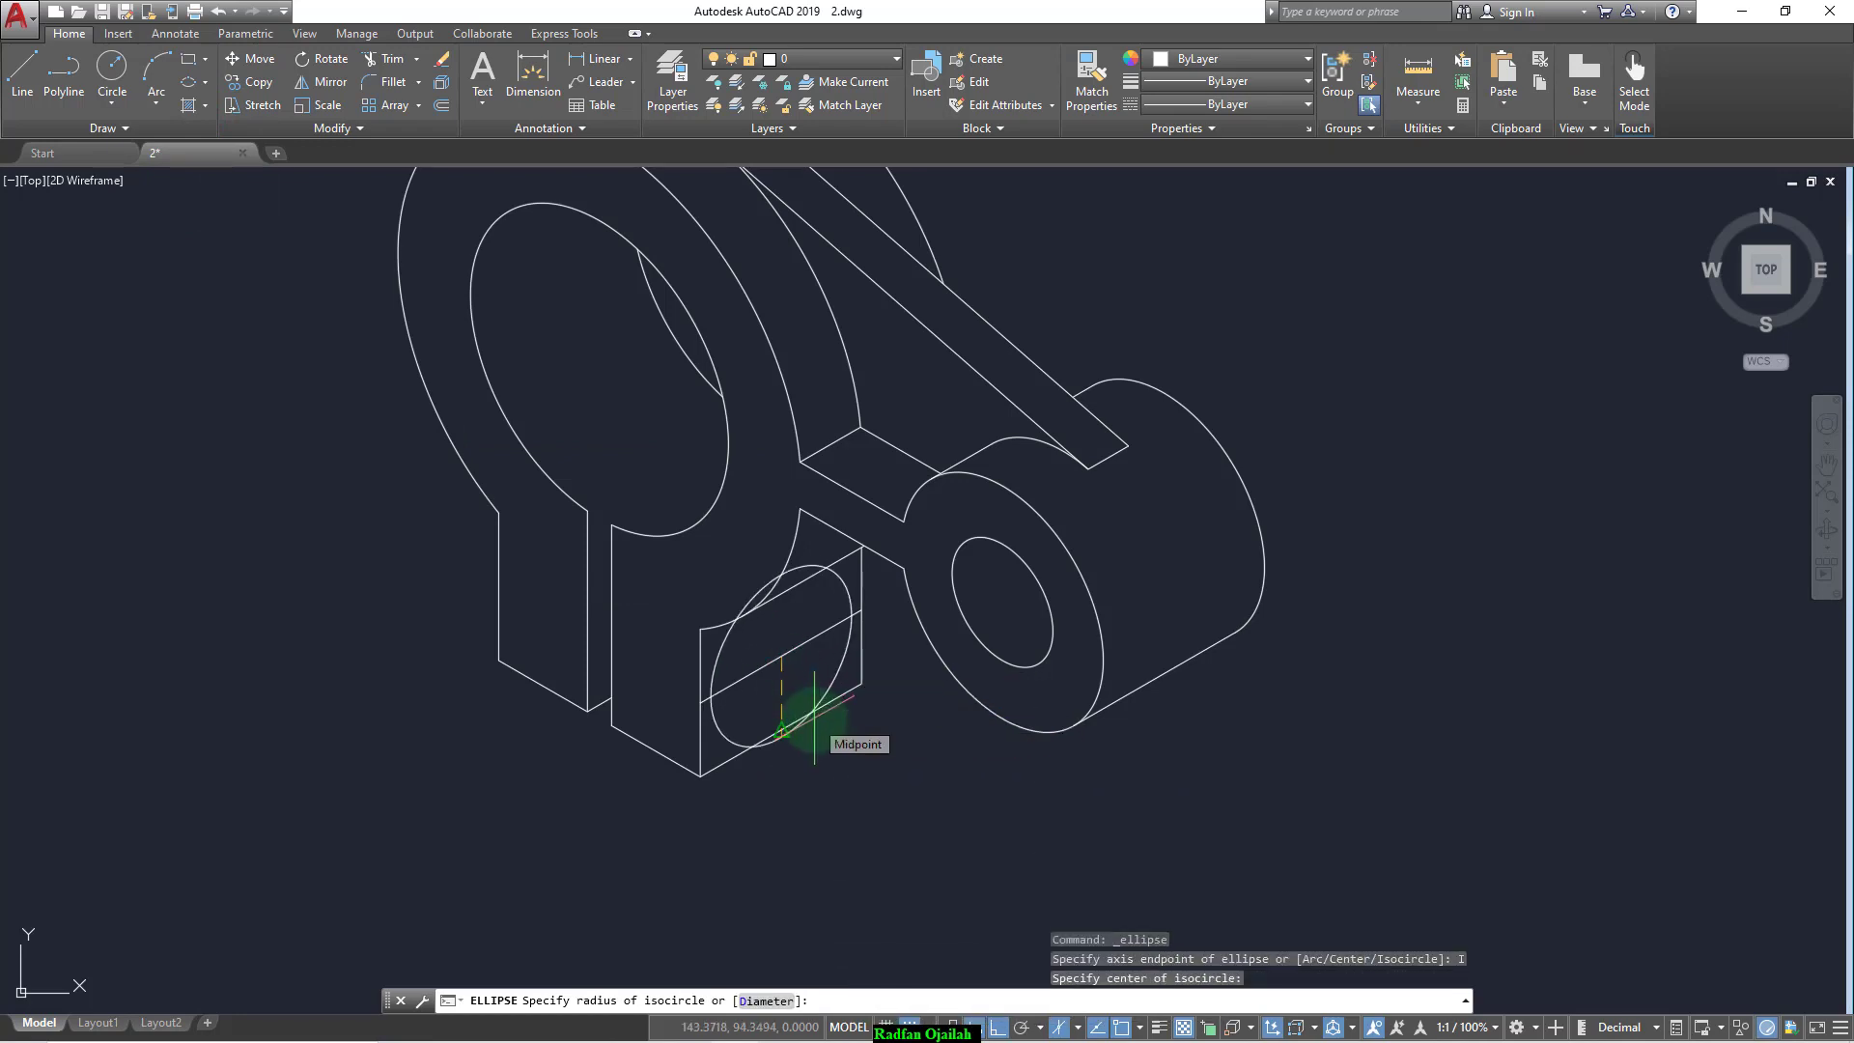
type("d")
key("Return")
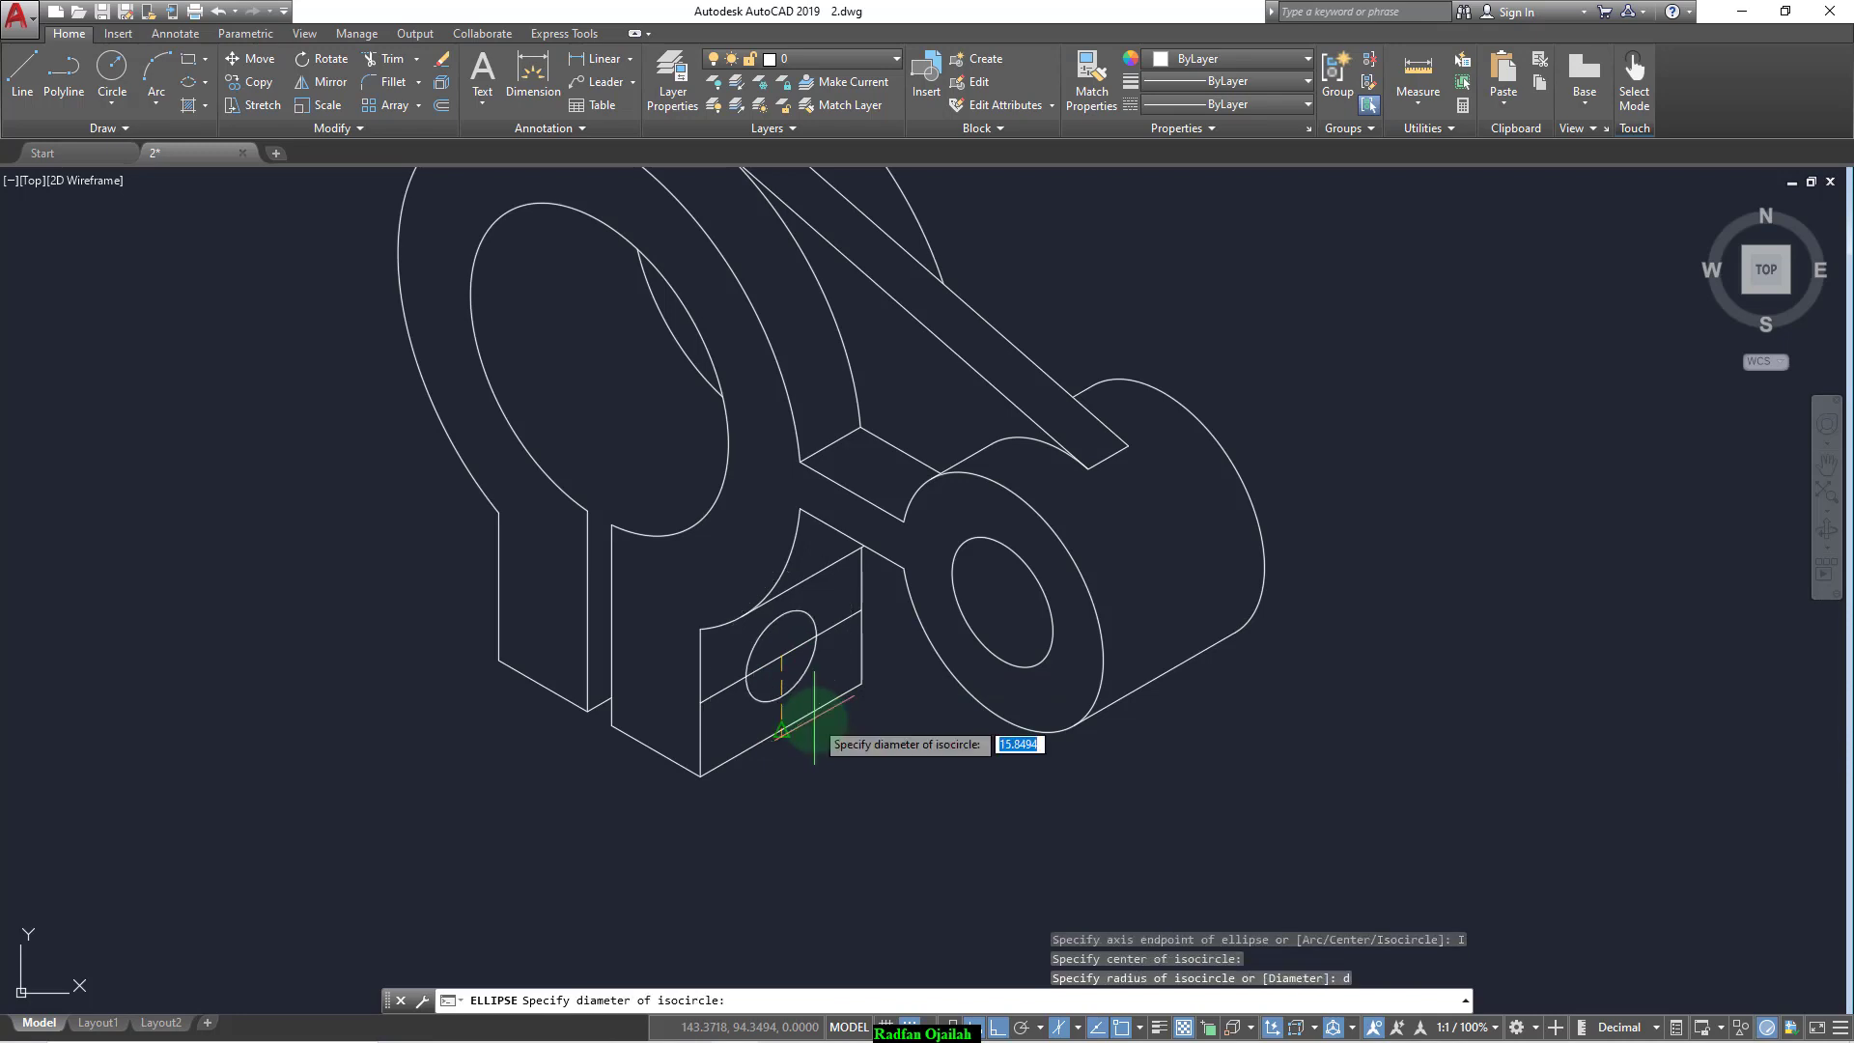
key("Return")
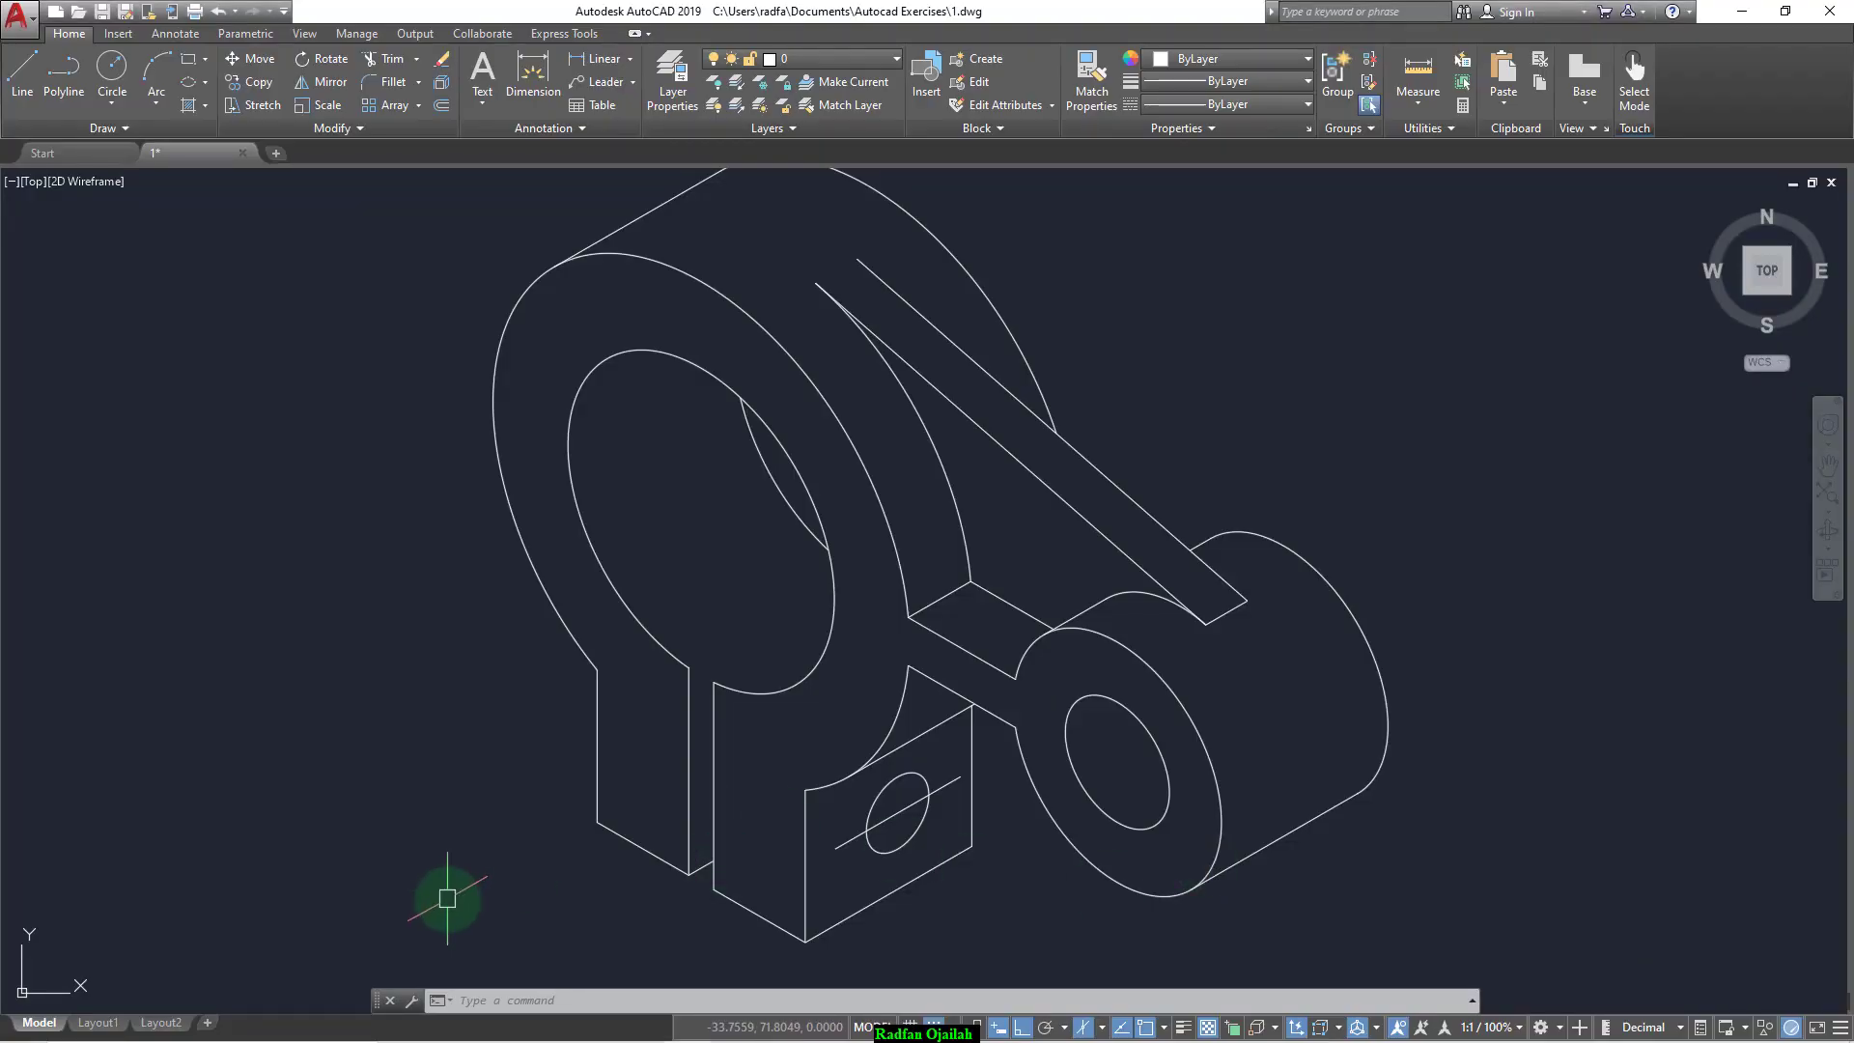
Step: Switch to the top isoplane and add an aligned dimension across the outer bottom corners of the two lugs
scroll(1063, 687, "down", 2)
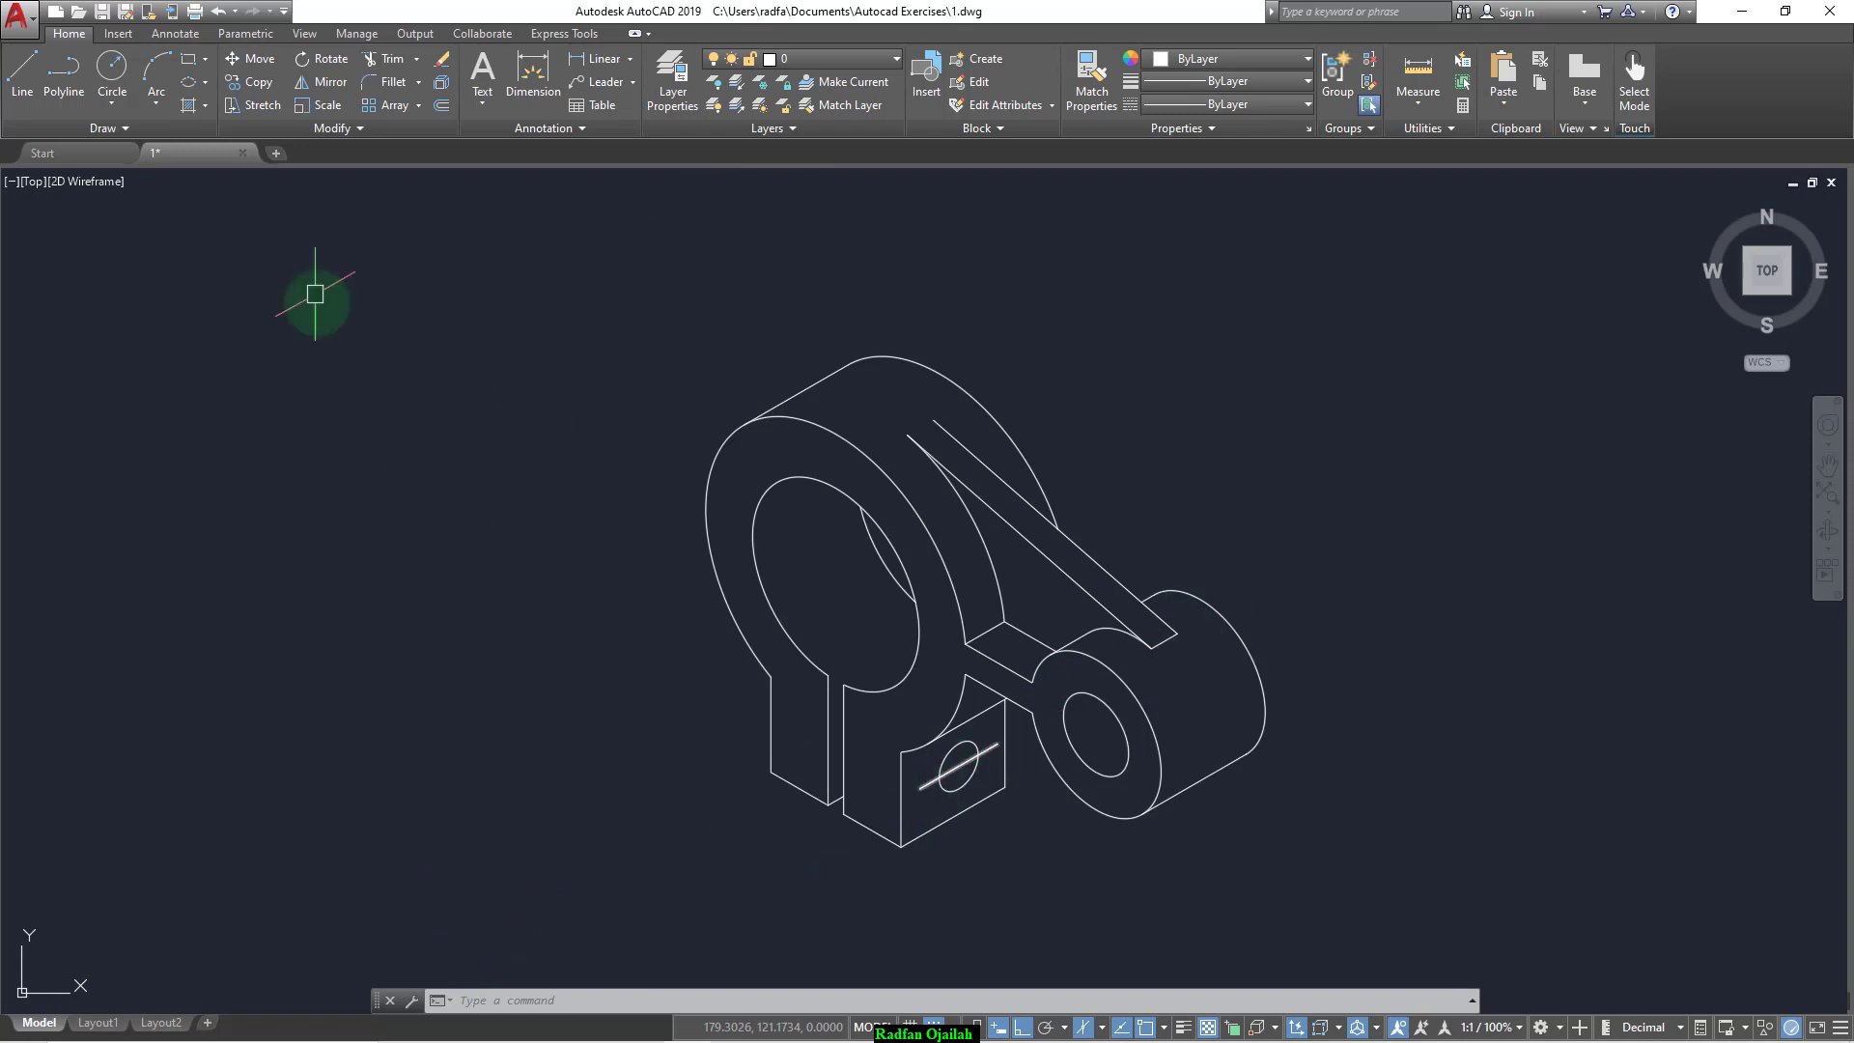
scroll(386, 134, "down", 1)
left_click(396, 105)
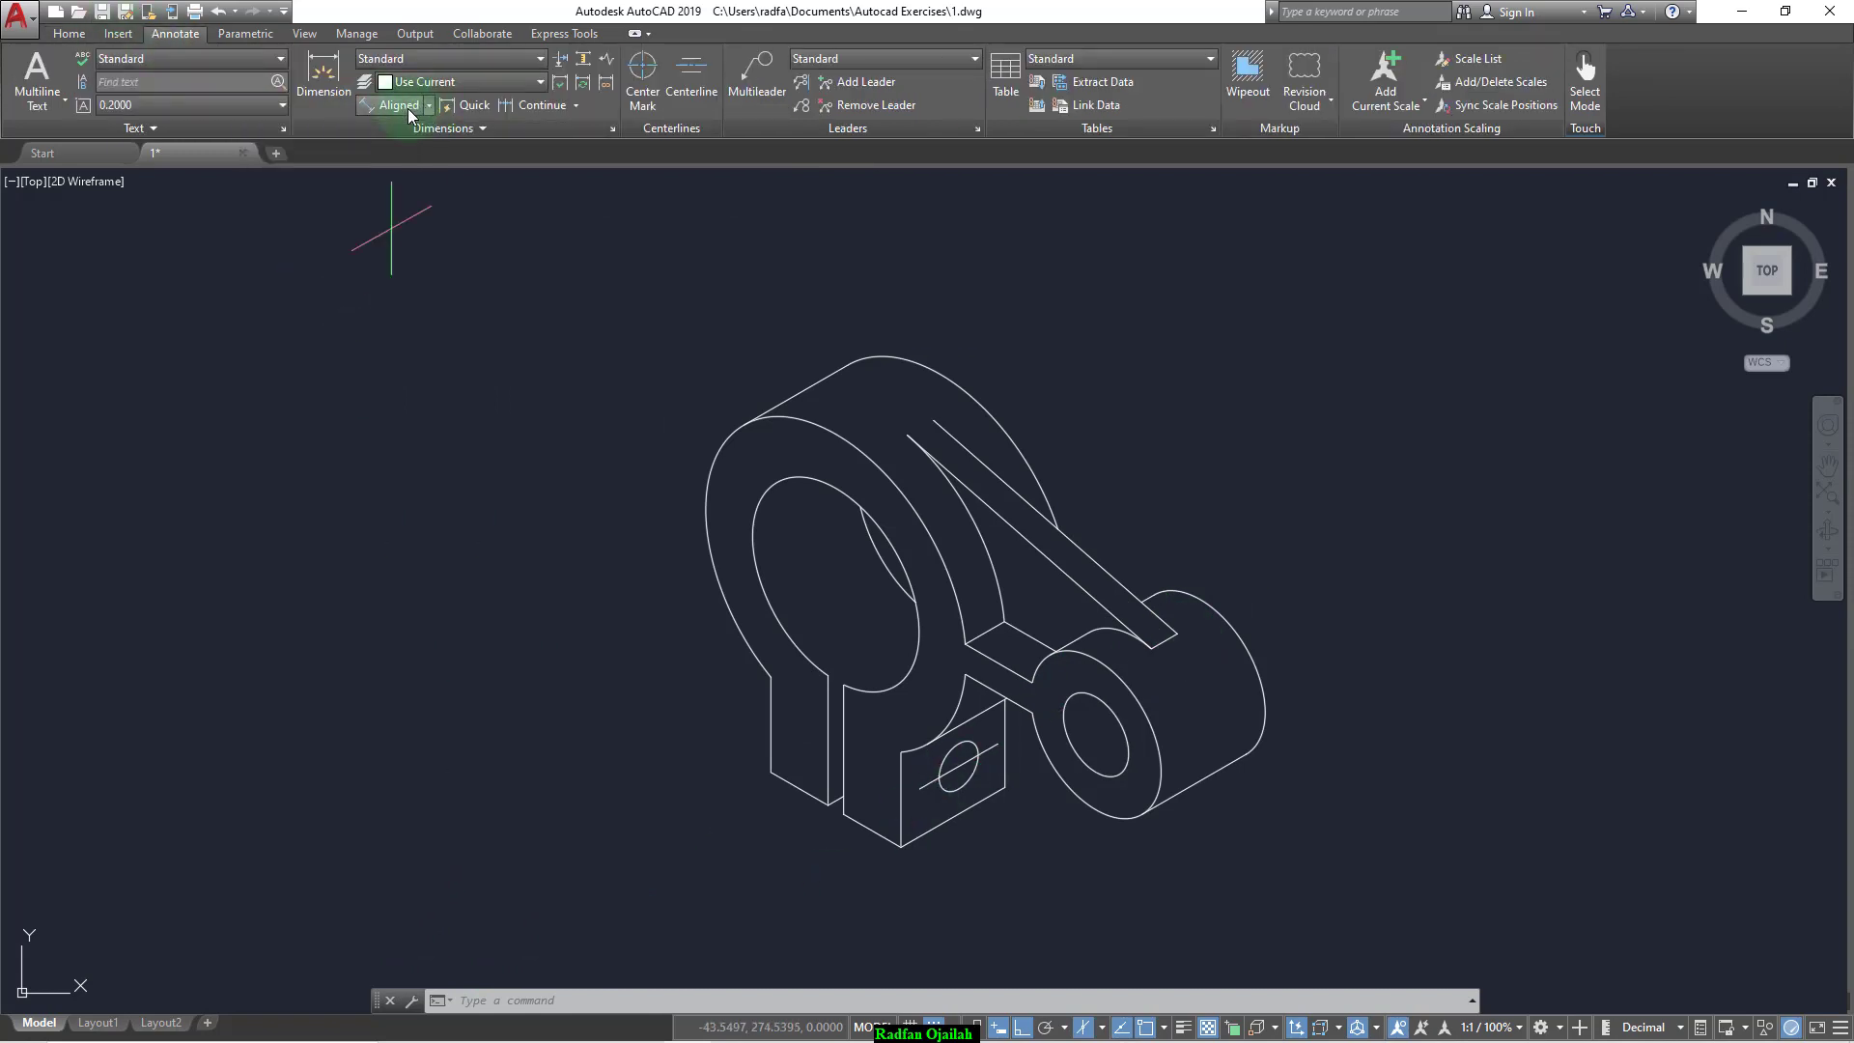
scroll(746, 740, "up", 4)
key("F5")
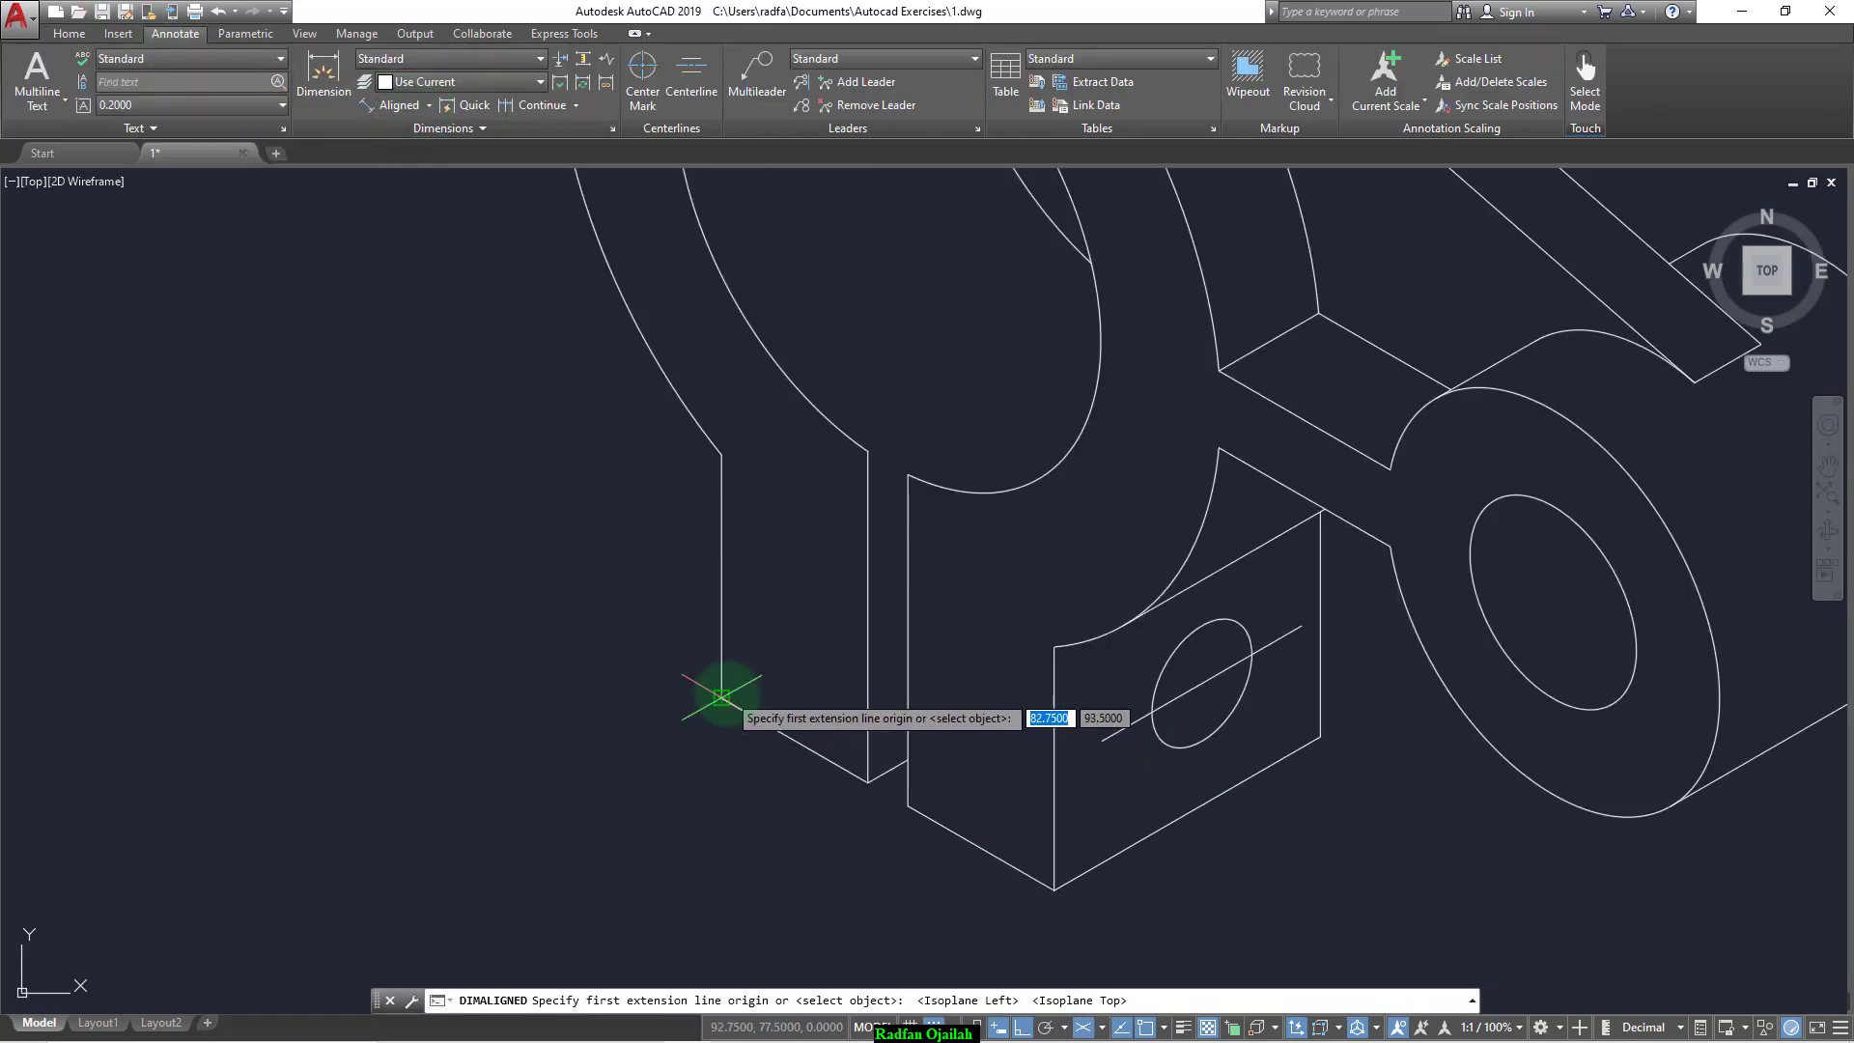
left_click(722, 696)
left_click(1054, 889)
scroll(1054, 688, "down", 2)
left_click(903, 842)
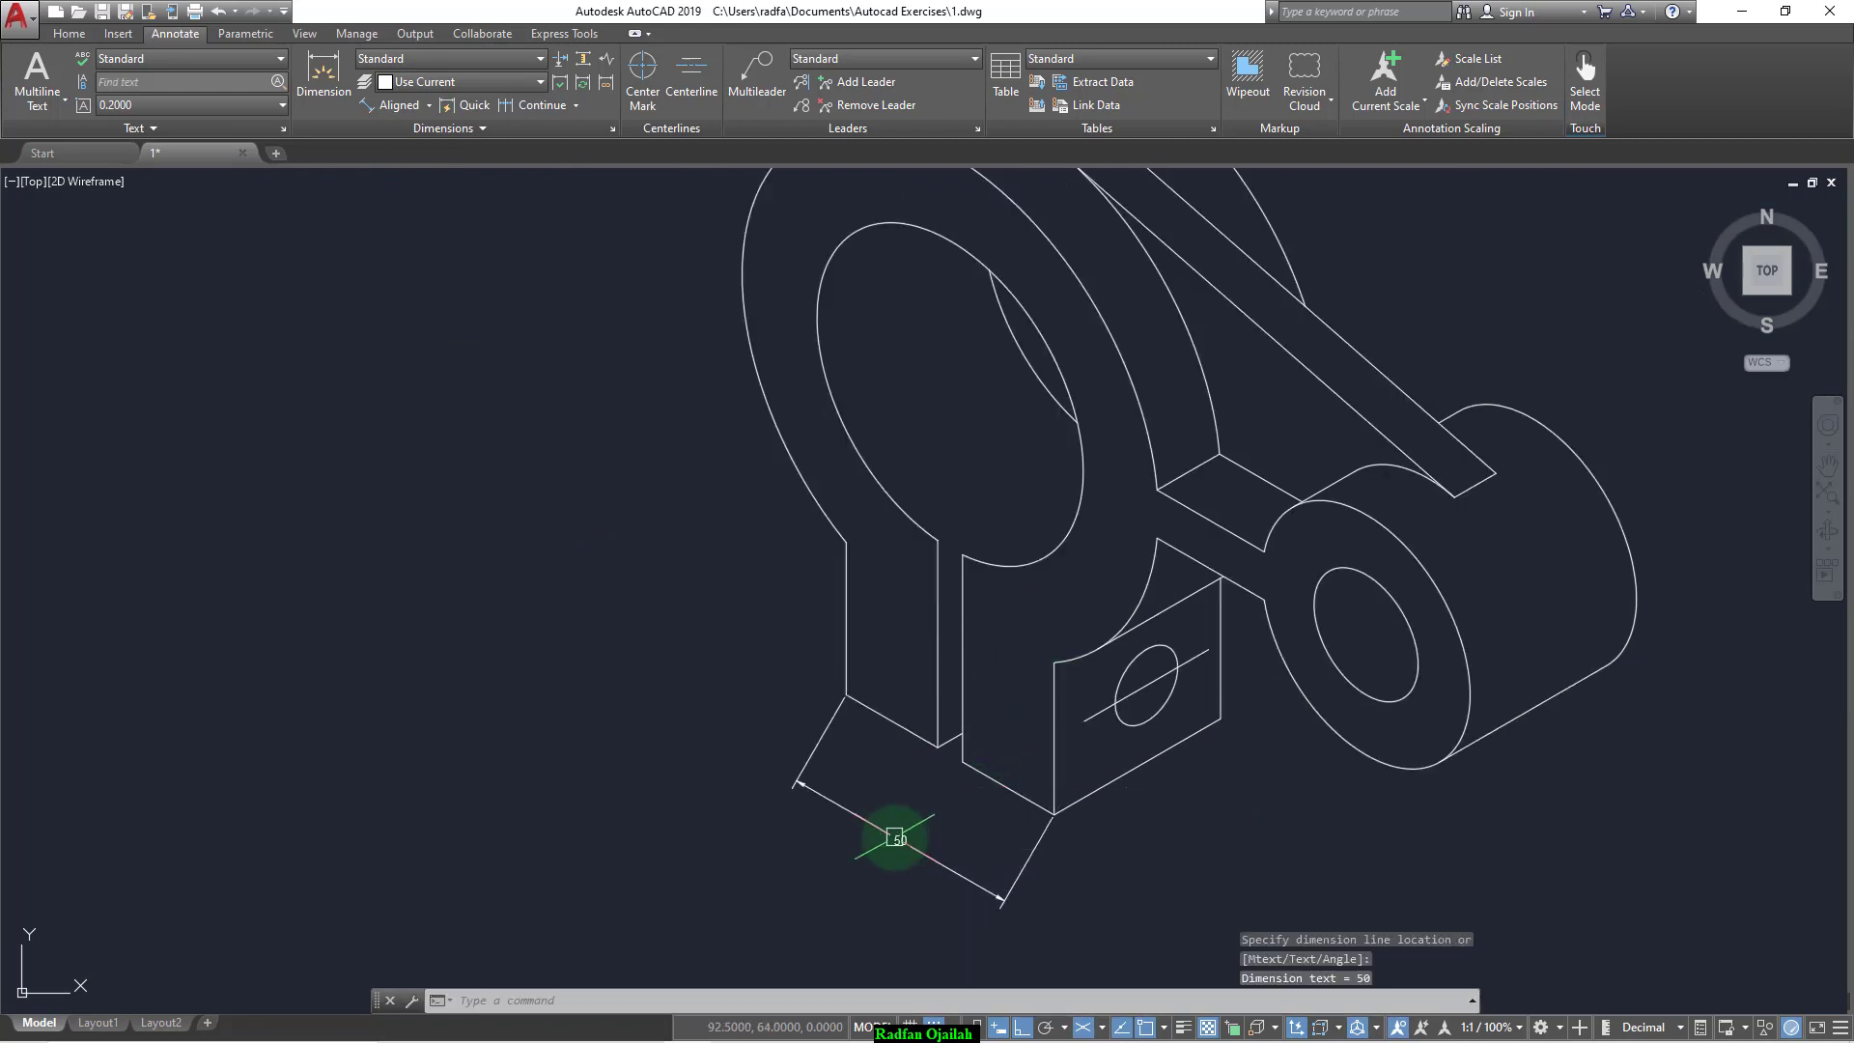
scroll(993, 840, "up", 1)
scroll(981, 882, "down", 1)
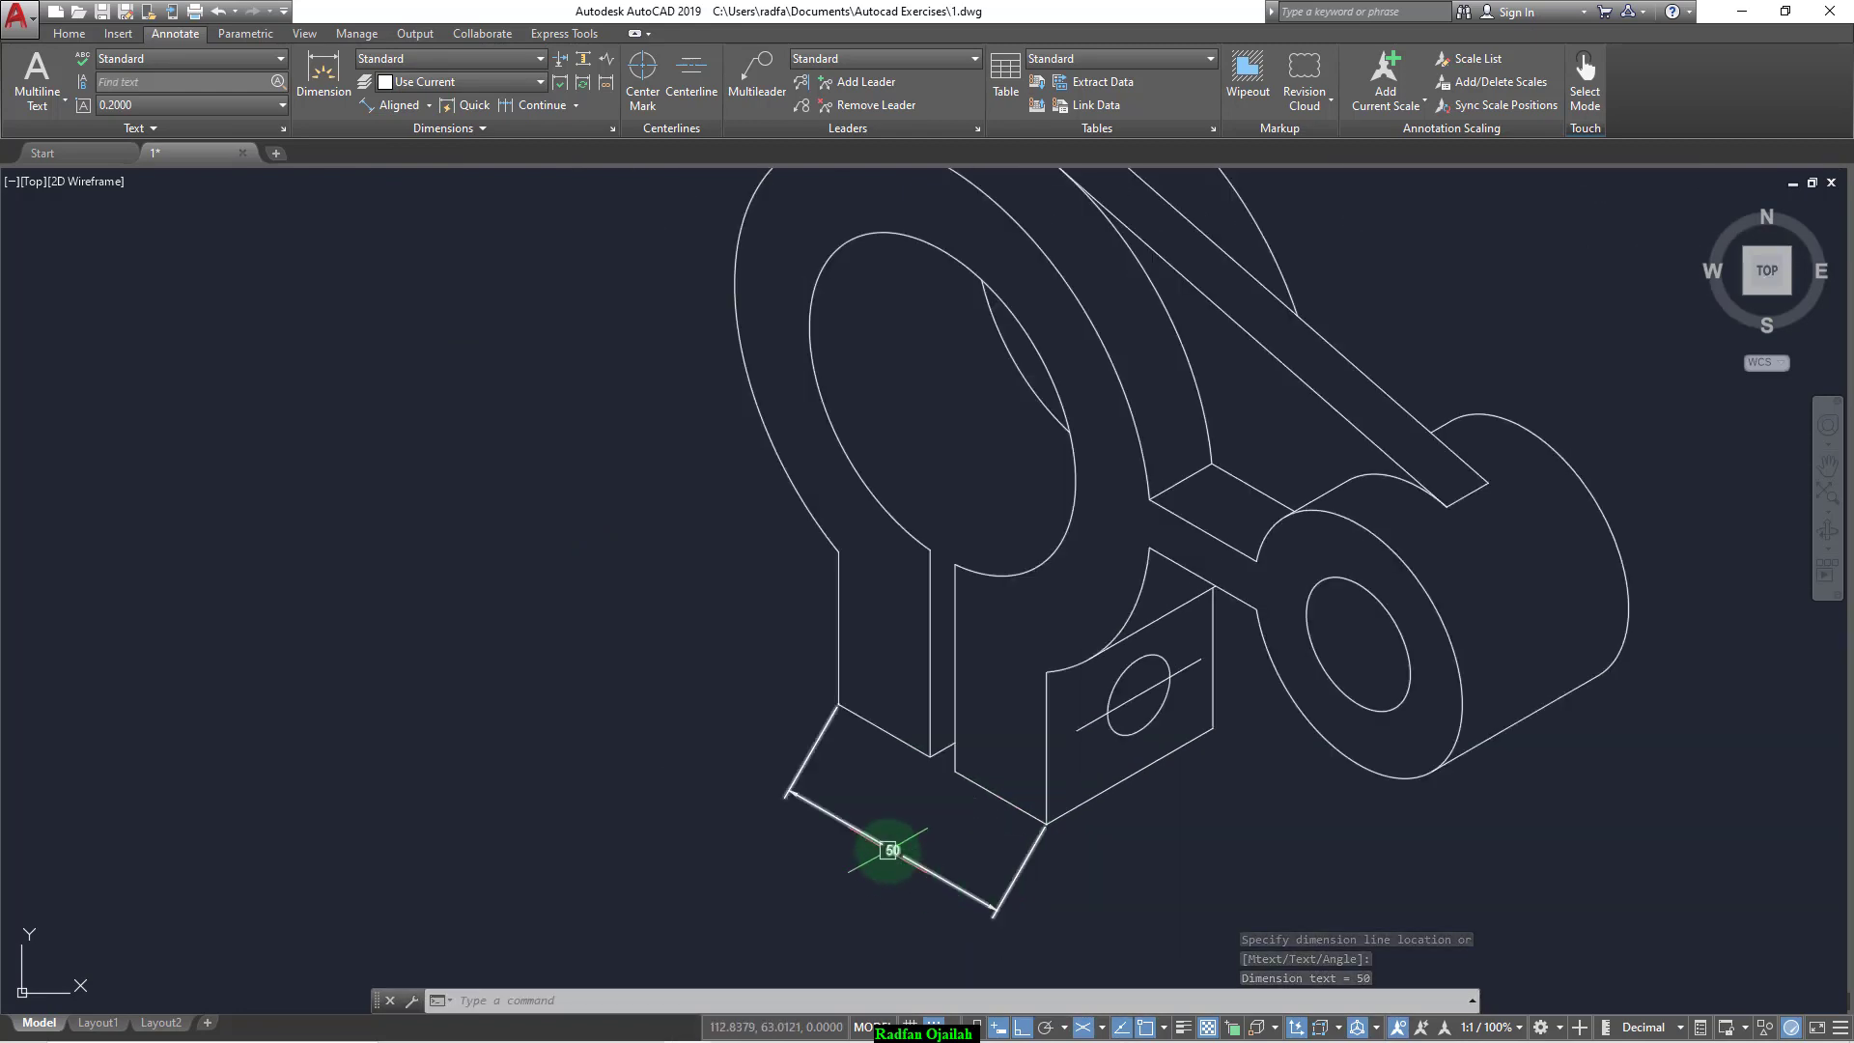
Step: Increase the overall scale of the Standard dimension style and set that style current
type("D")
key("Return")
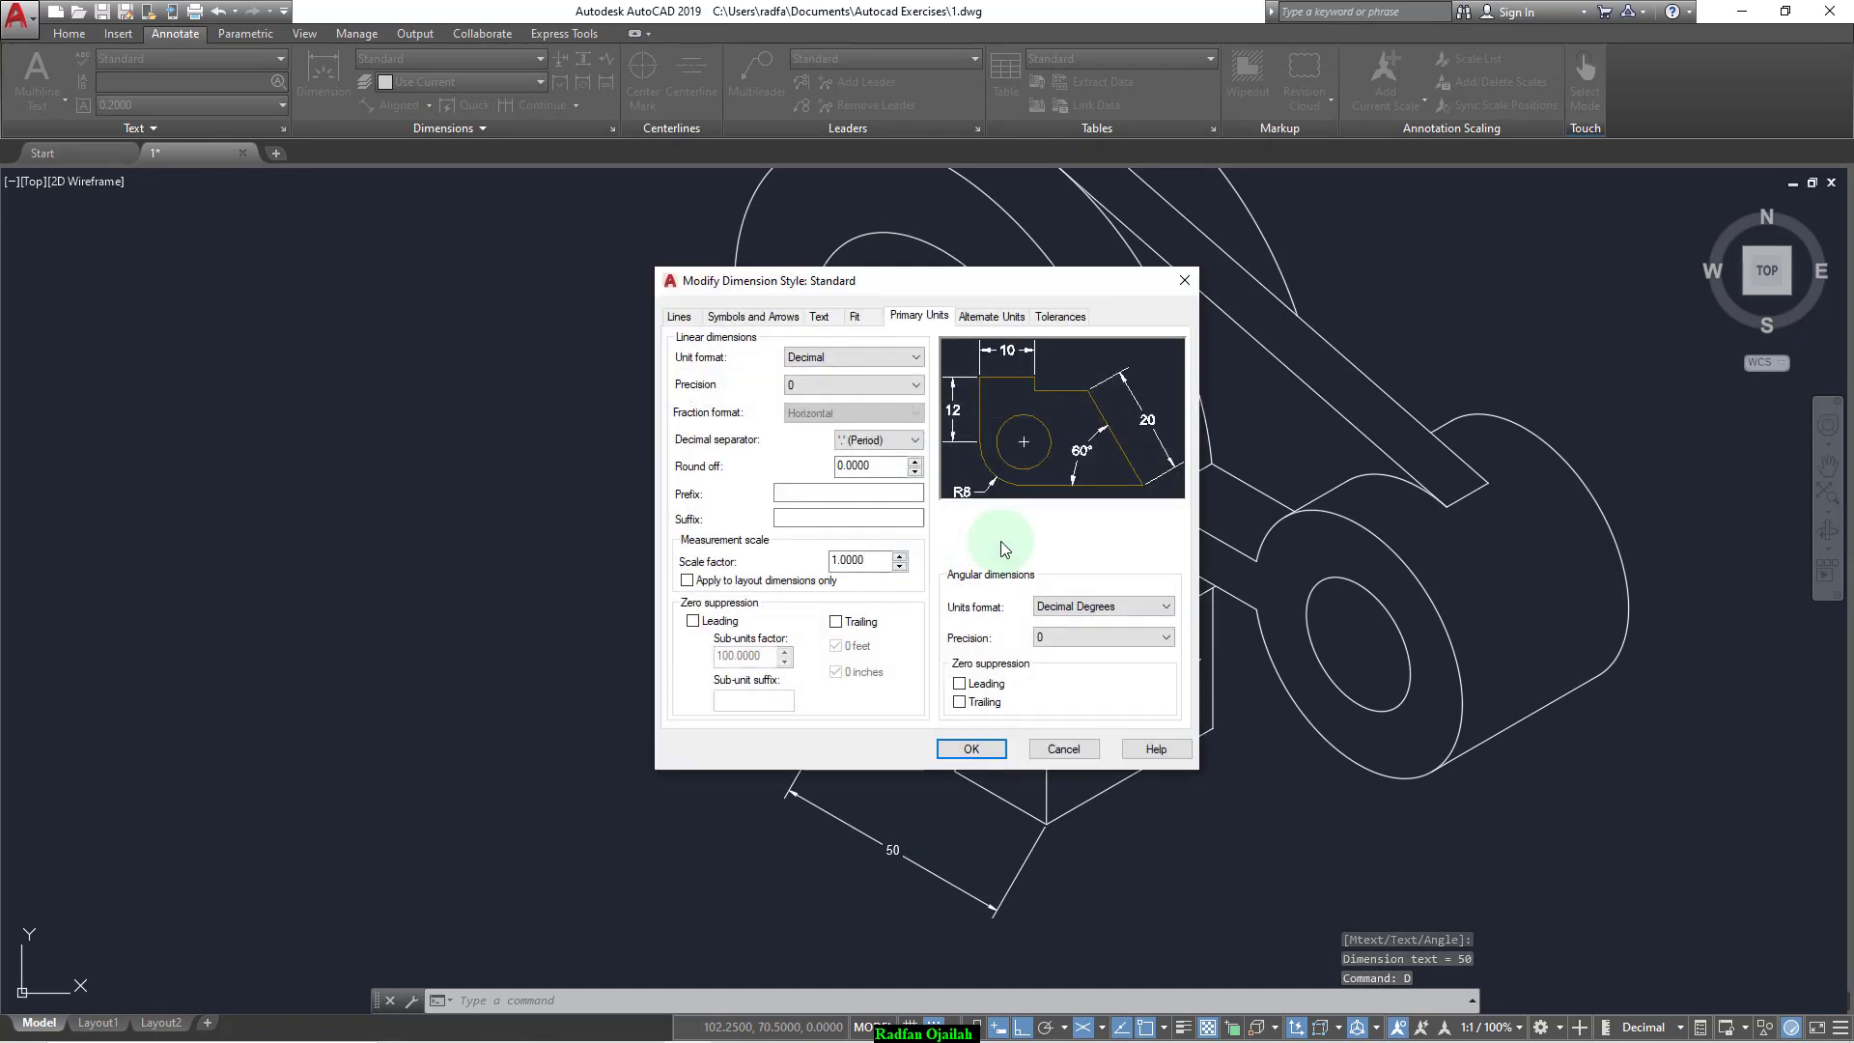
left_click(854, 316)
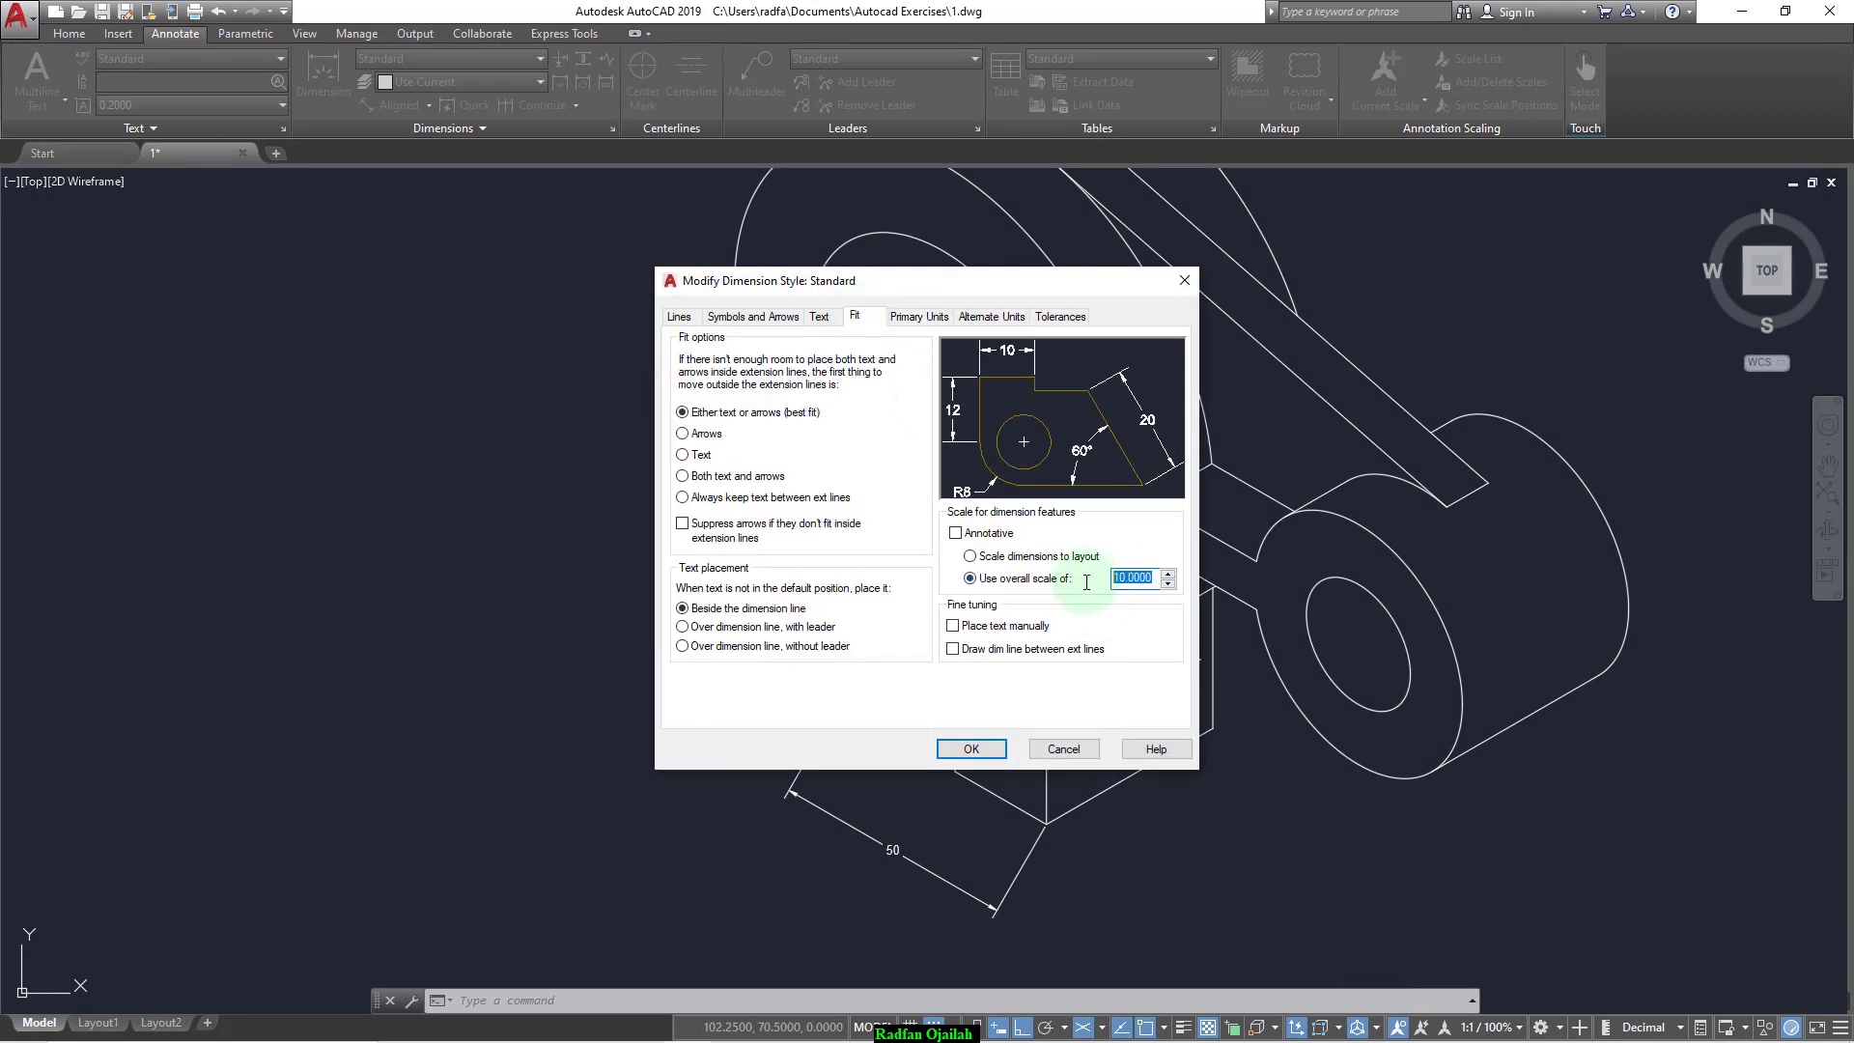
left_click(919, 317)
left_click(972, 749)
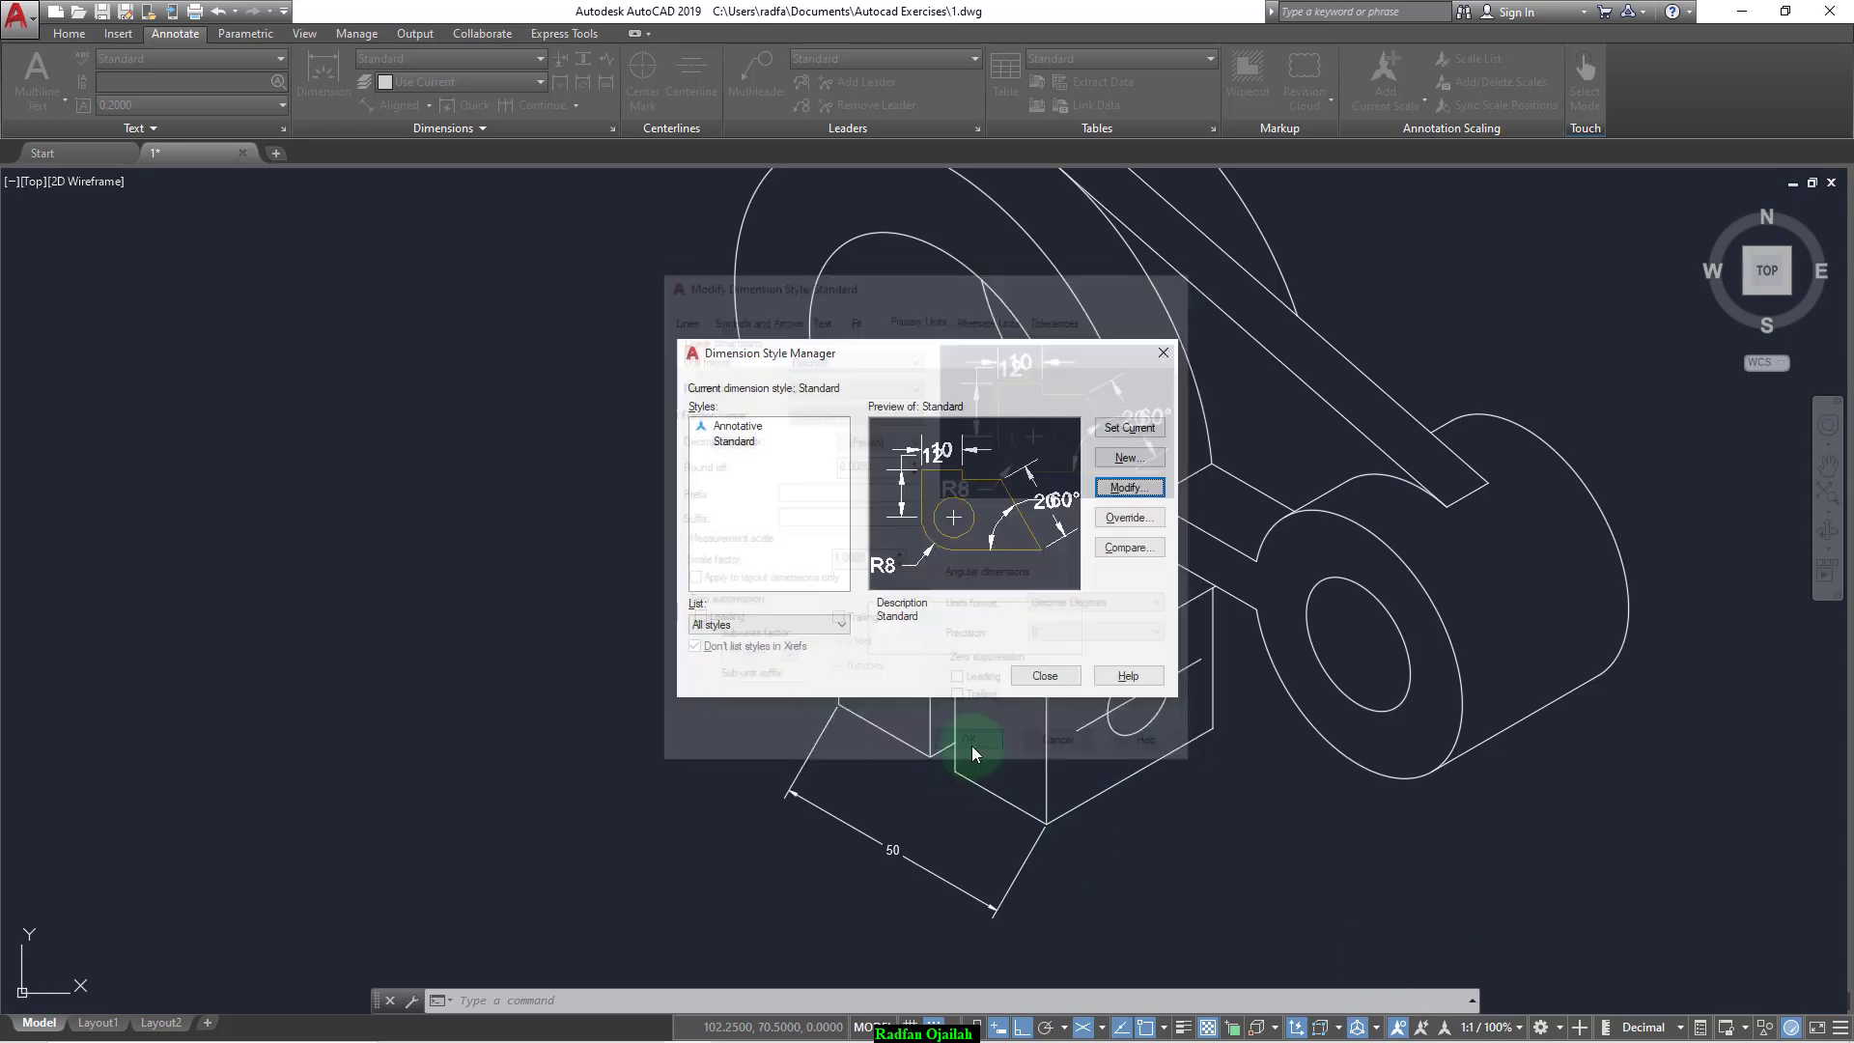
left_click(1126, 429)
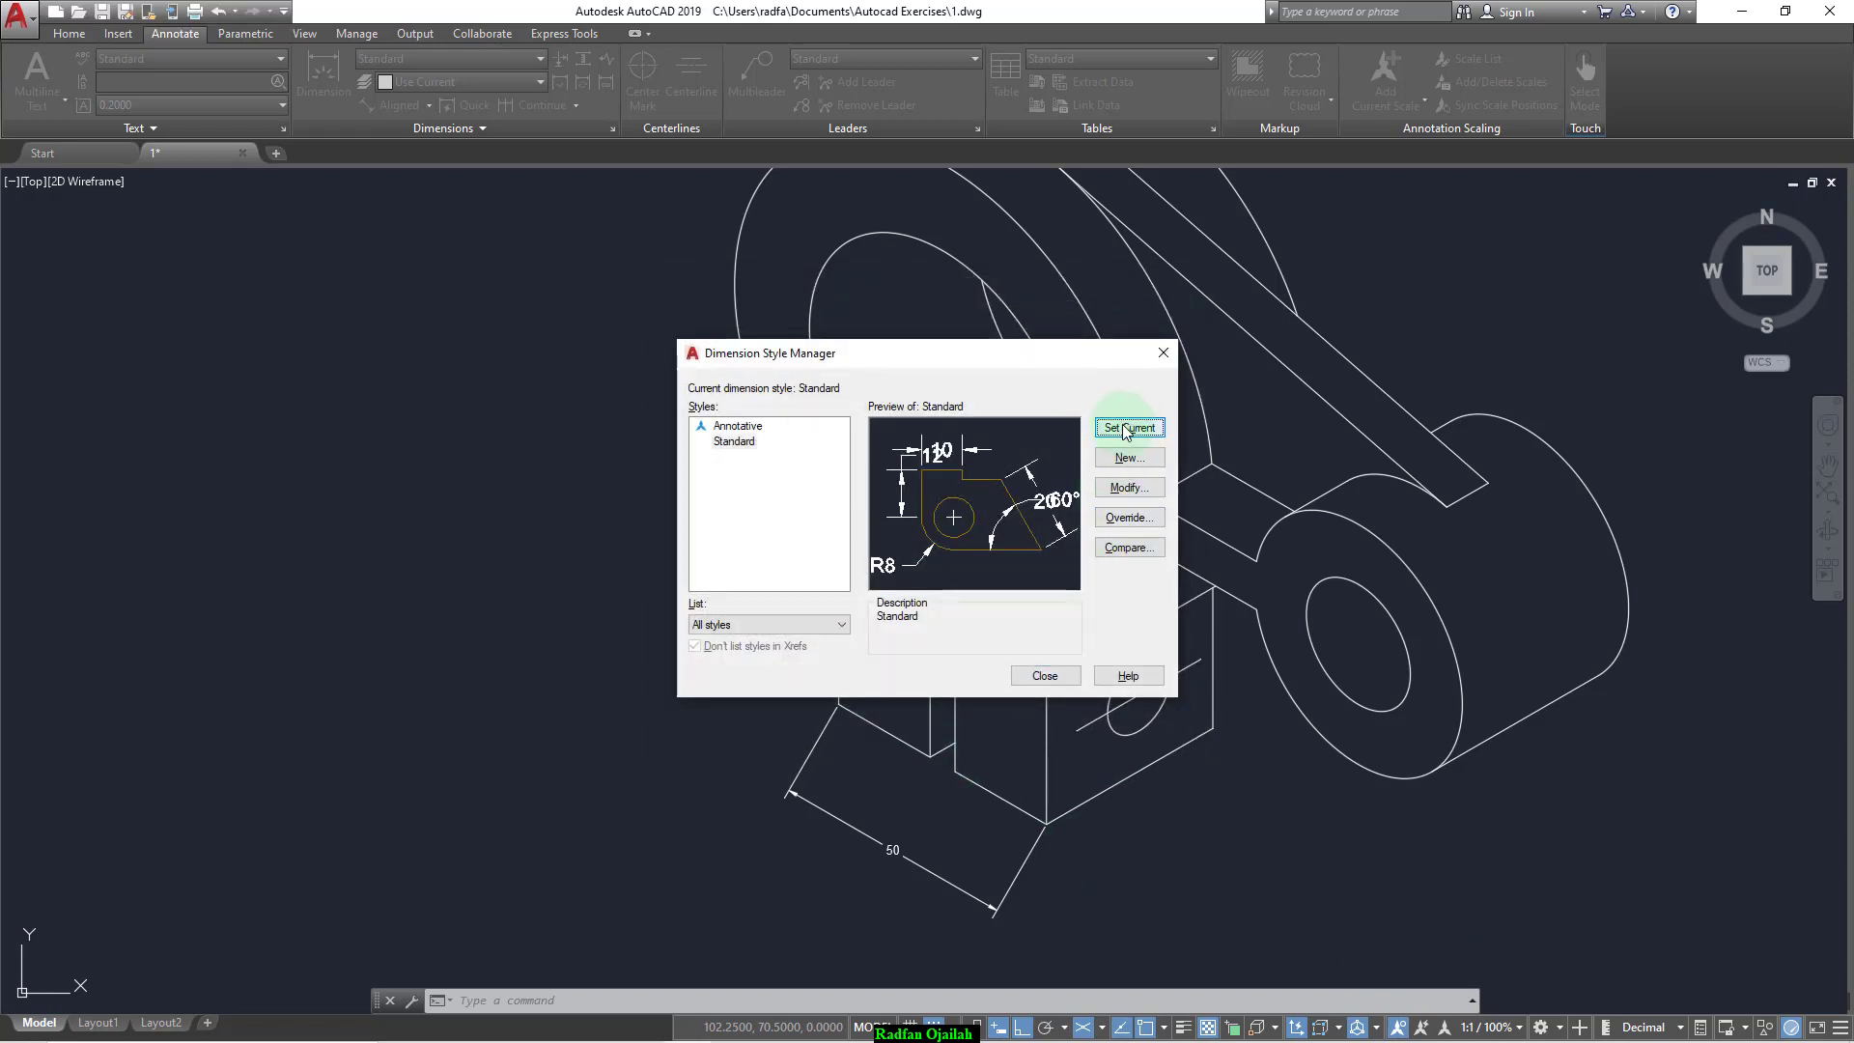
left_click(1041, 675)
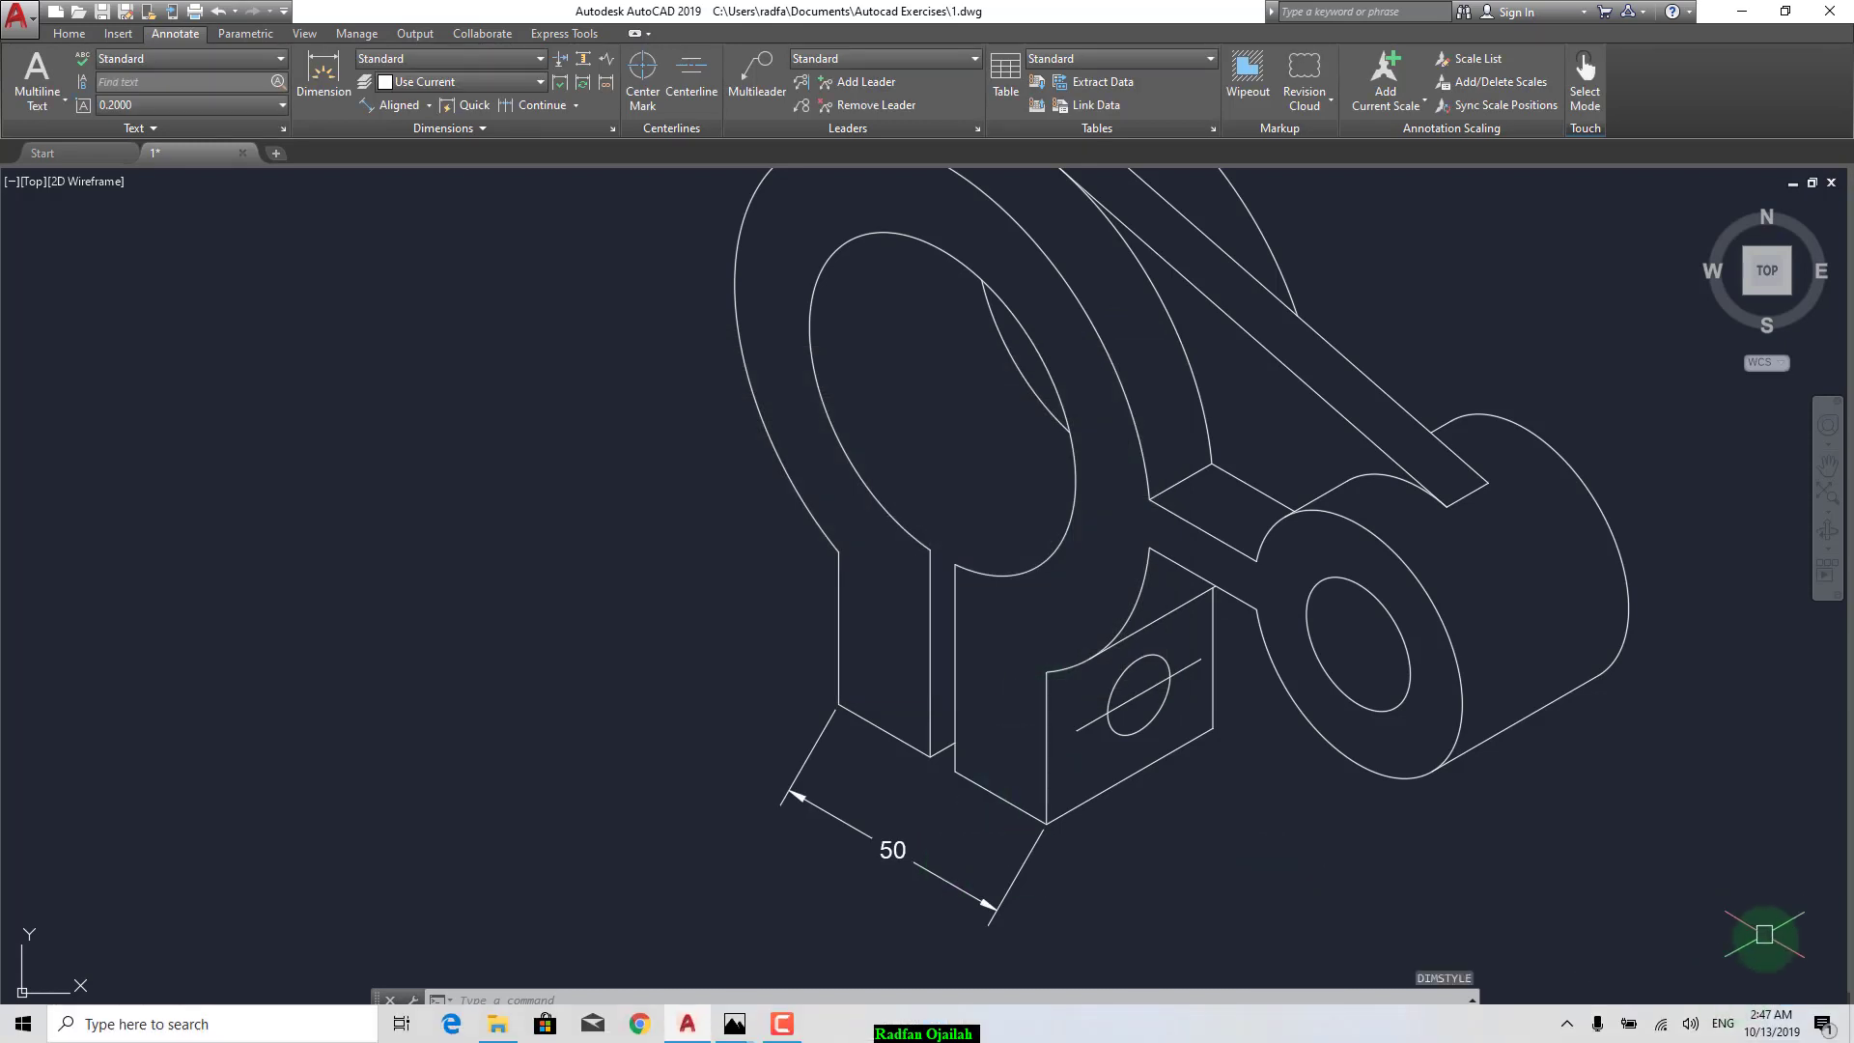
Step: Switch to the right isoplane and add a vertical aligned dimension from the large bore's centre down to the bottom of the lugs, placed outside the part
type("dal")
key("Return")
left_click(884, 434)
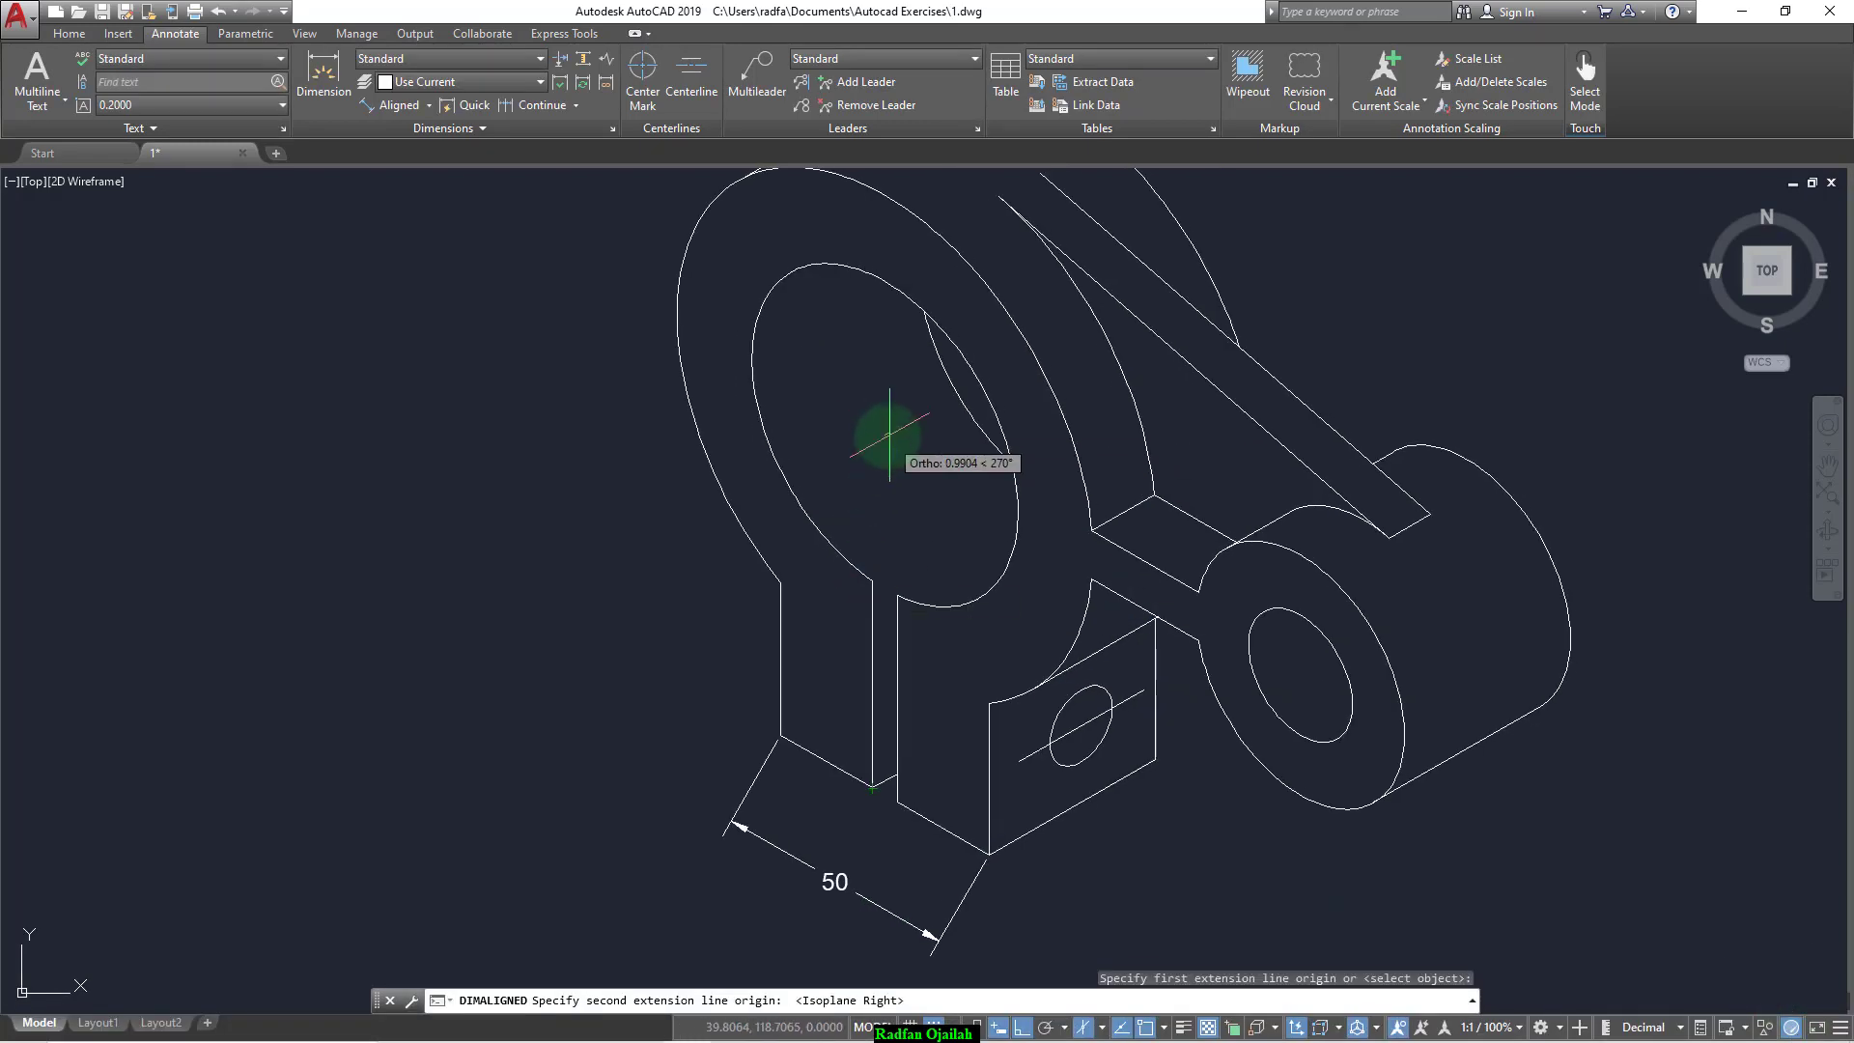
scroll(871, 686, "up", 3)
left_click(902, 768)
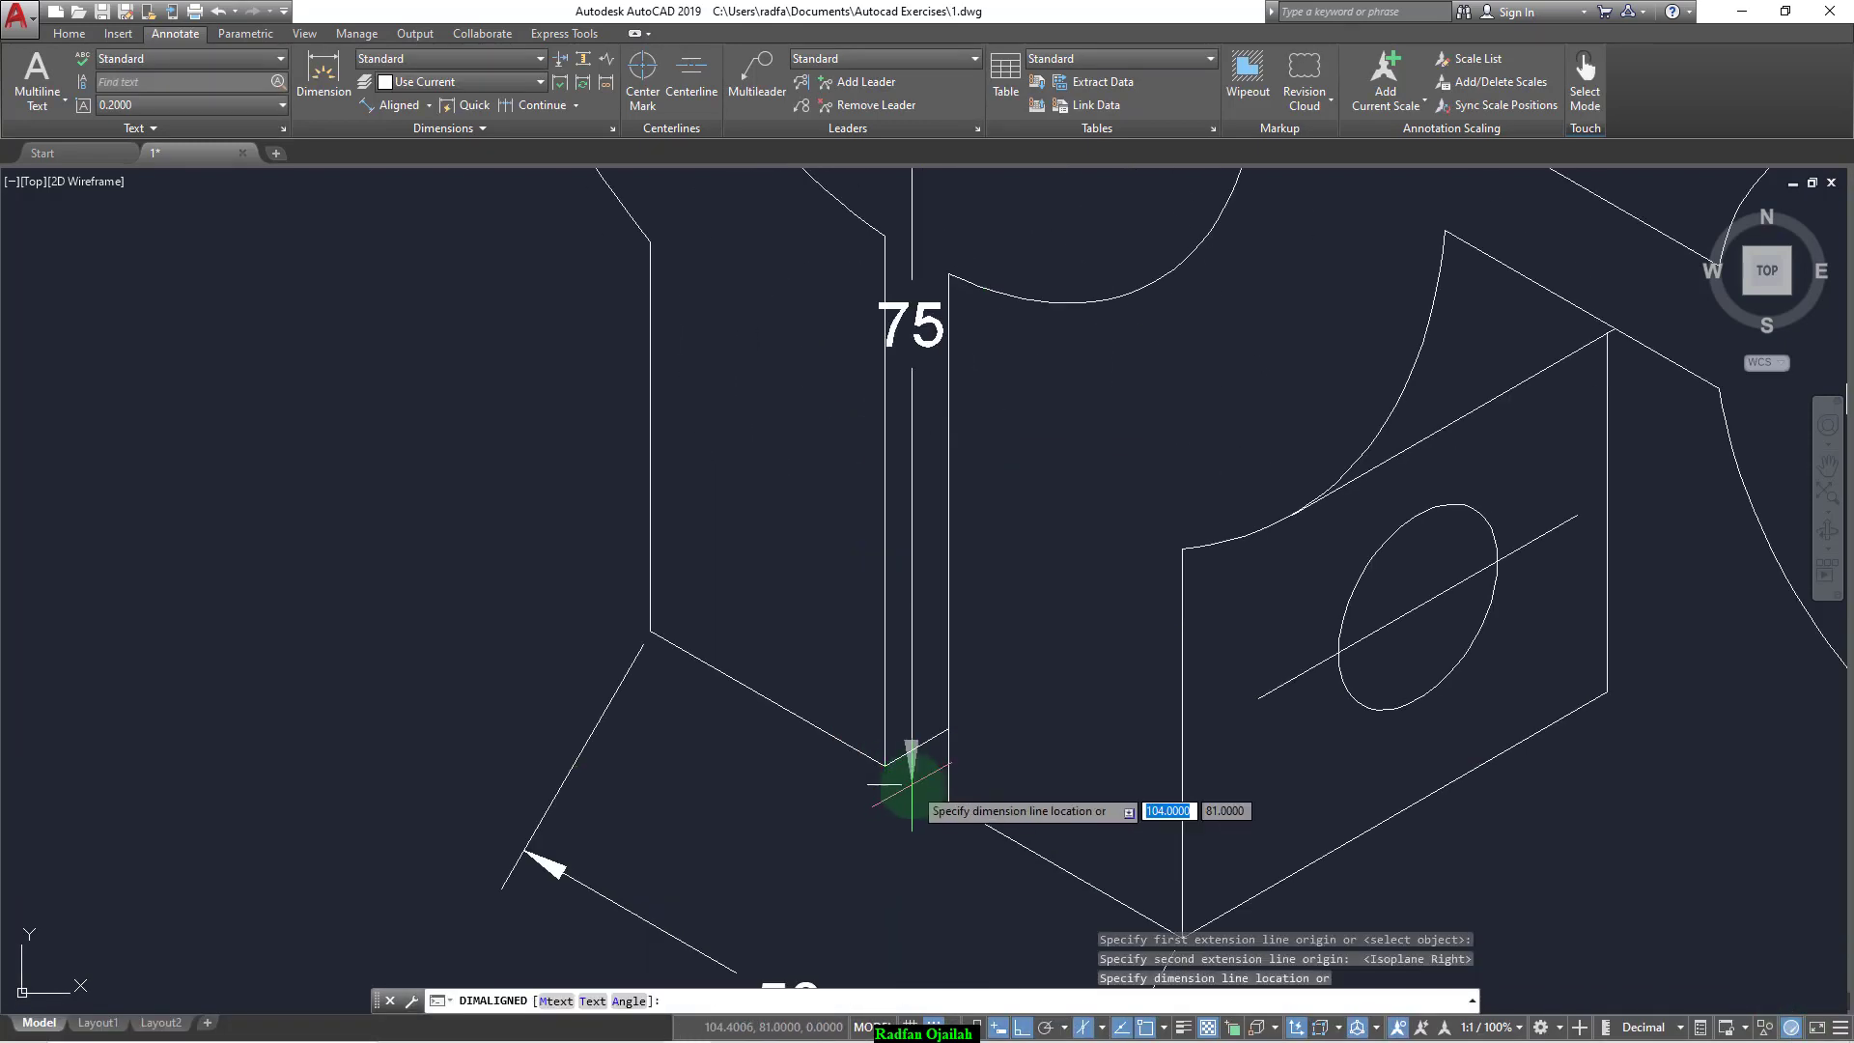
scroll(902, 757, "down", 3)
left_click(644, 690)
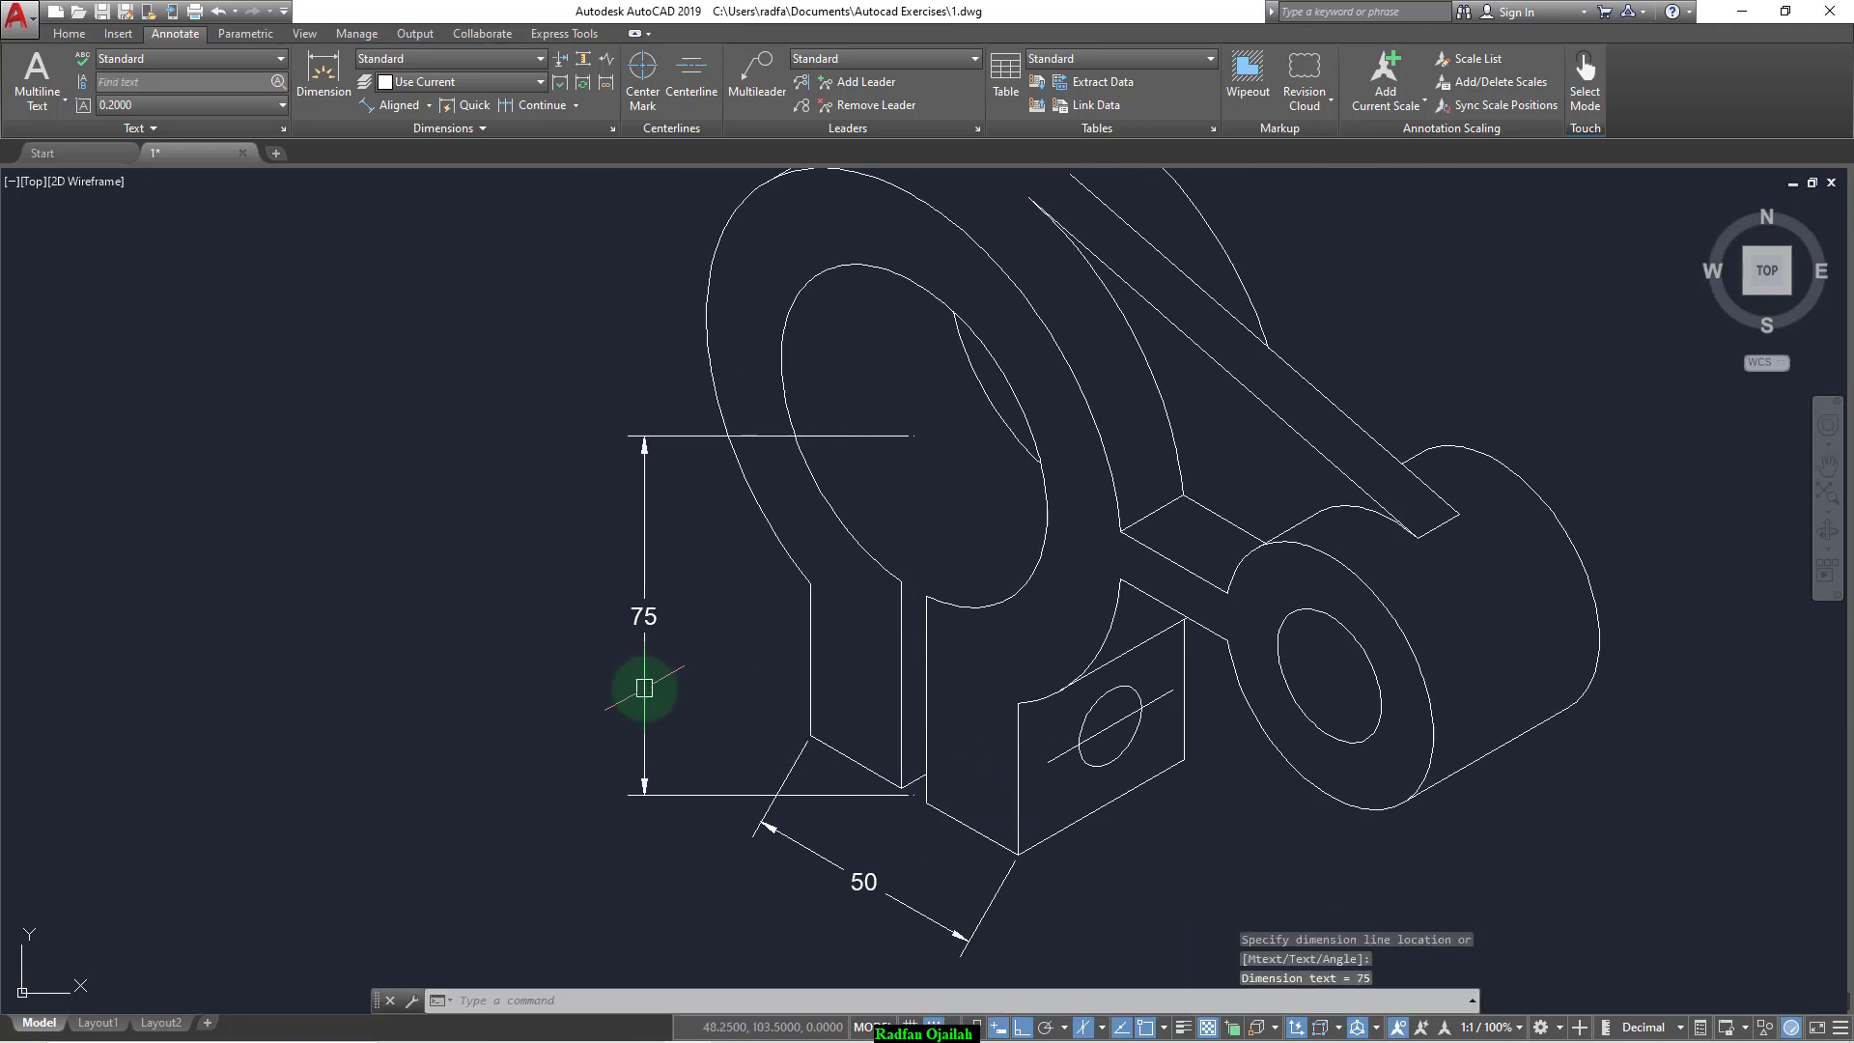
Step: Add an aligned dimension across the slot between the facing vertical edges of the two lugs
scroll(563, 629, "down", 2)
scroll(750, 750, "up", 2)
scroll(749, 749, "up", 4)
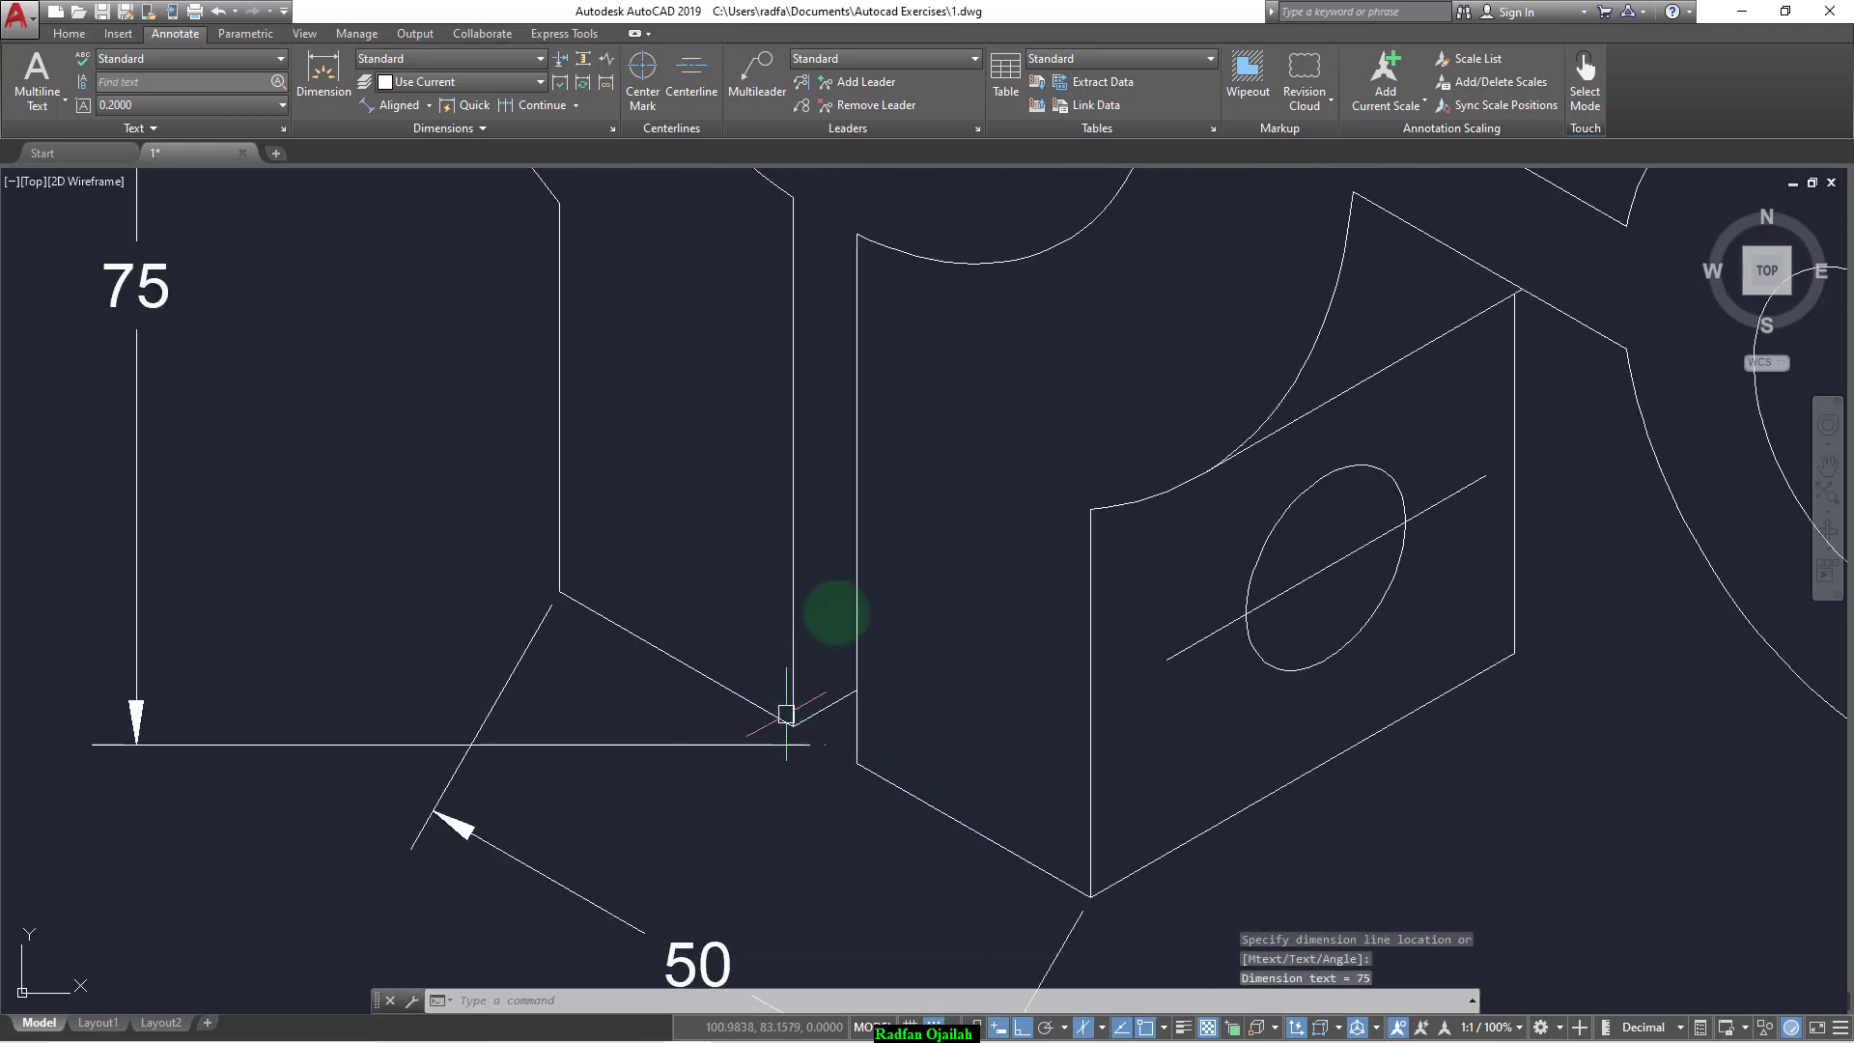
key("Return")
left_click(793, 458)
left_click(857, 493)
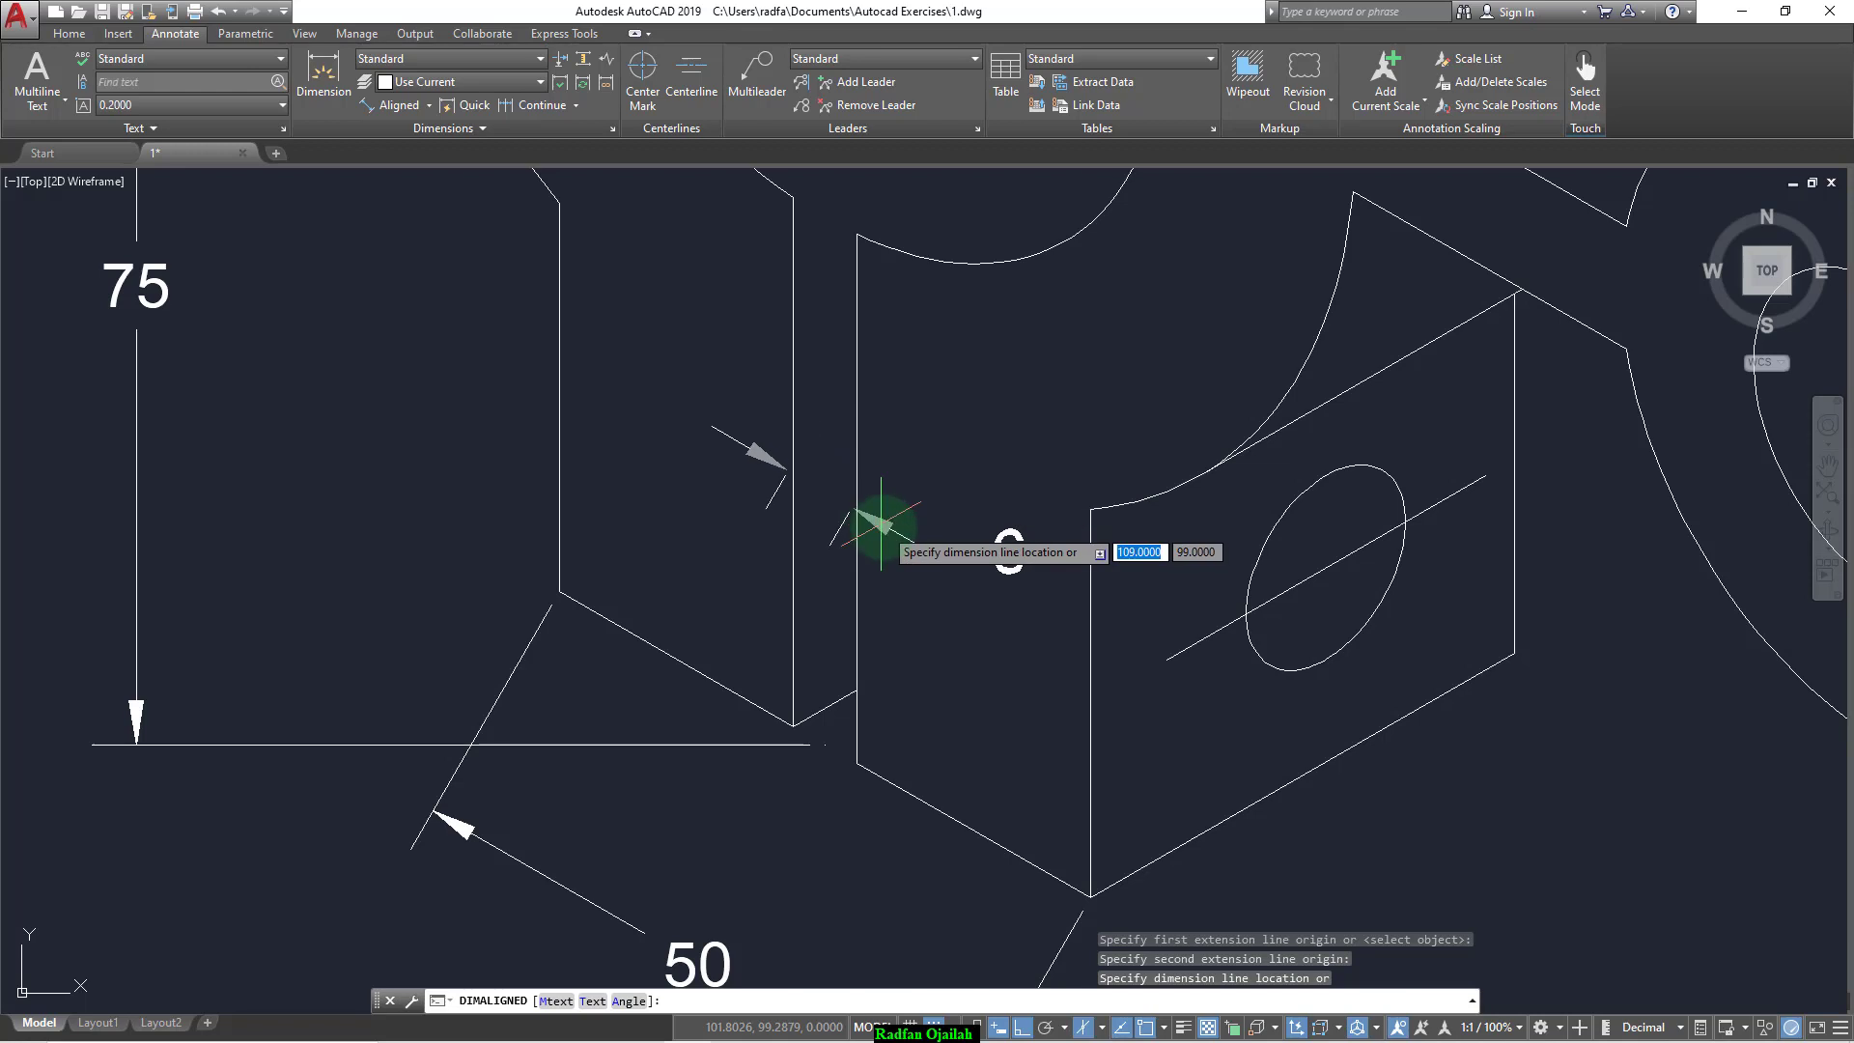
left_click(859, 497)
Step: Add an aligned dimension along the right lug's bottom depth edge, placed below the part
scroll(728, 496, "down", 2)
scroll(1004, 634, "up", 2)
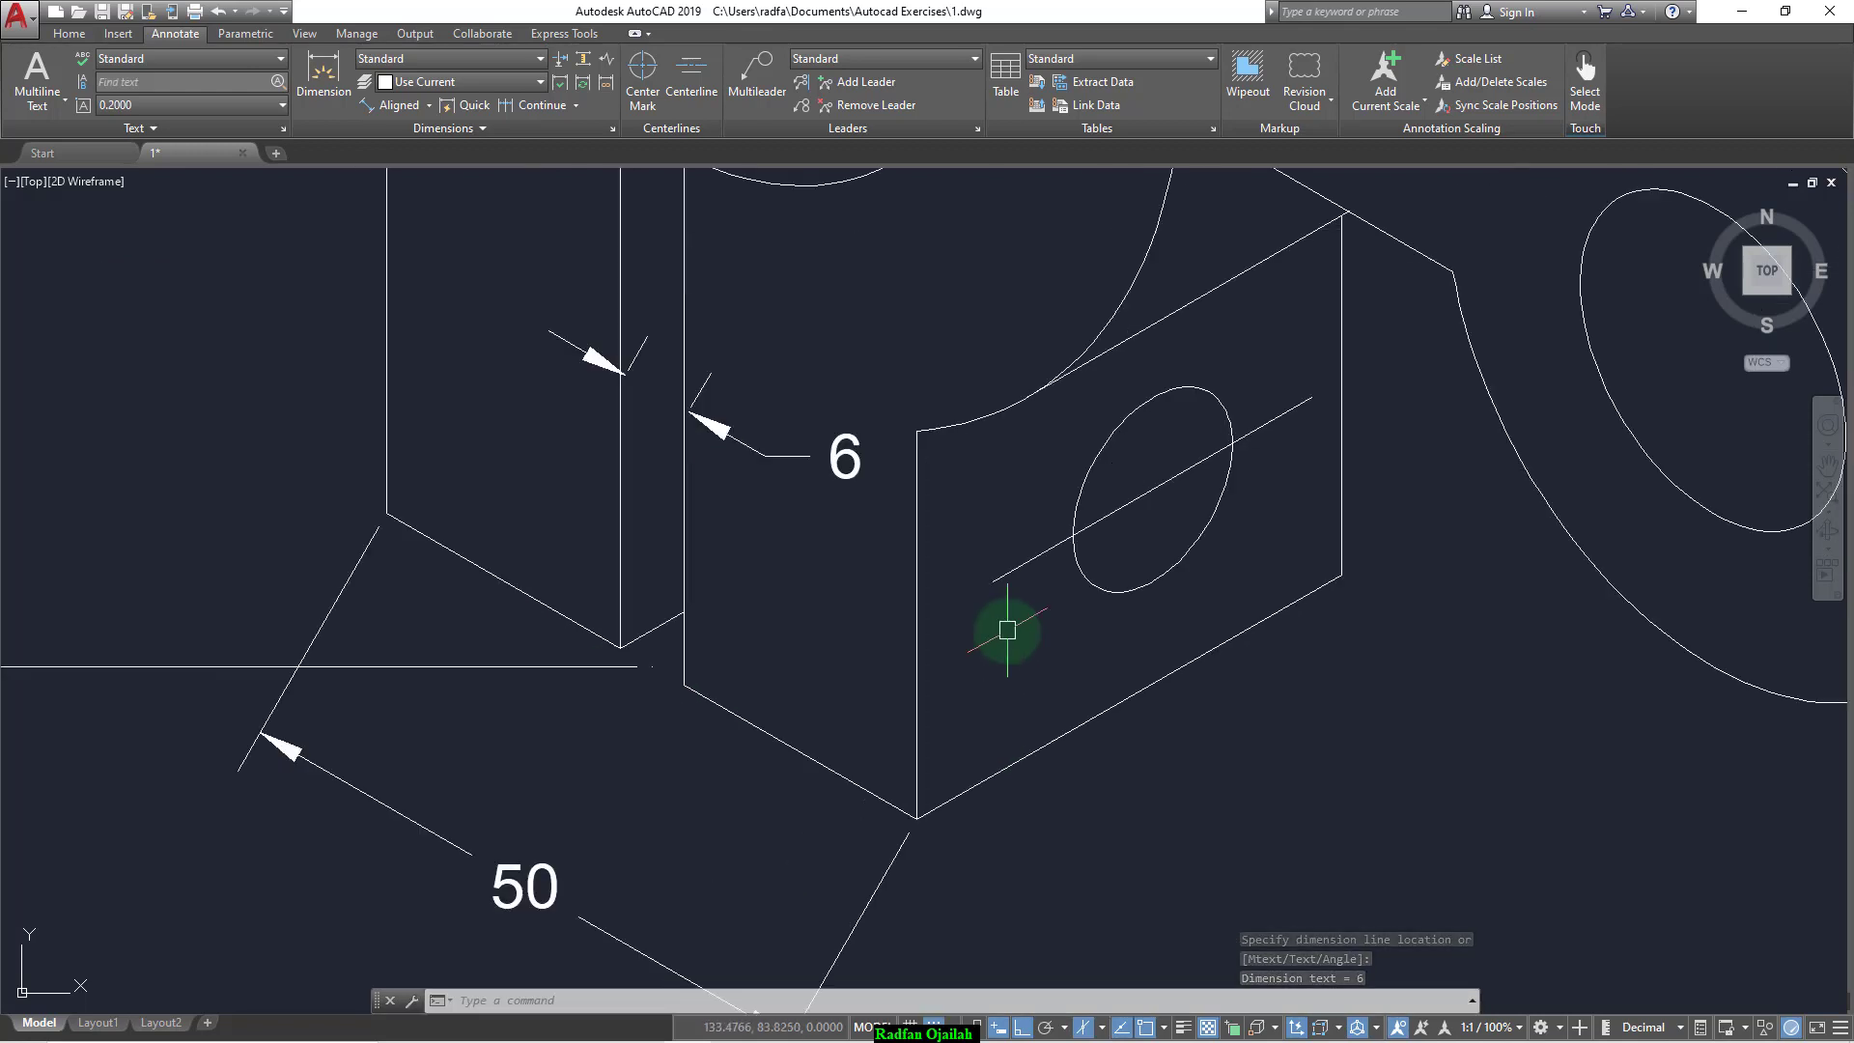
scroll(932, 666, "down", 2)
key("Return")
left_click(1189, 607)
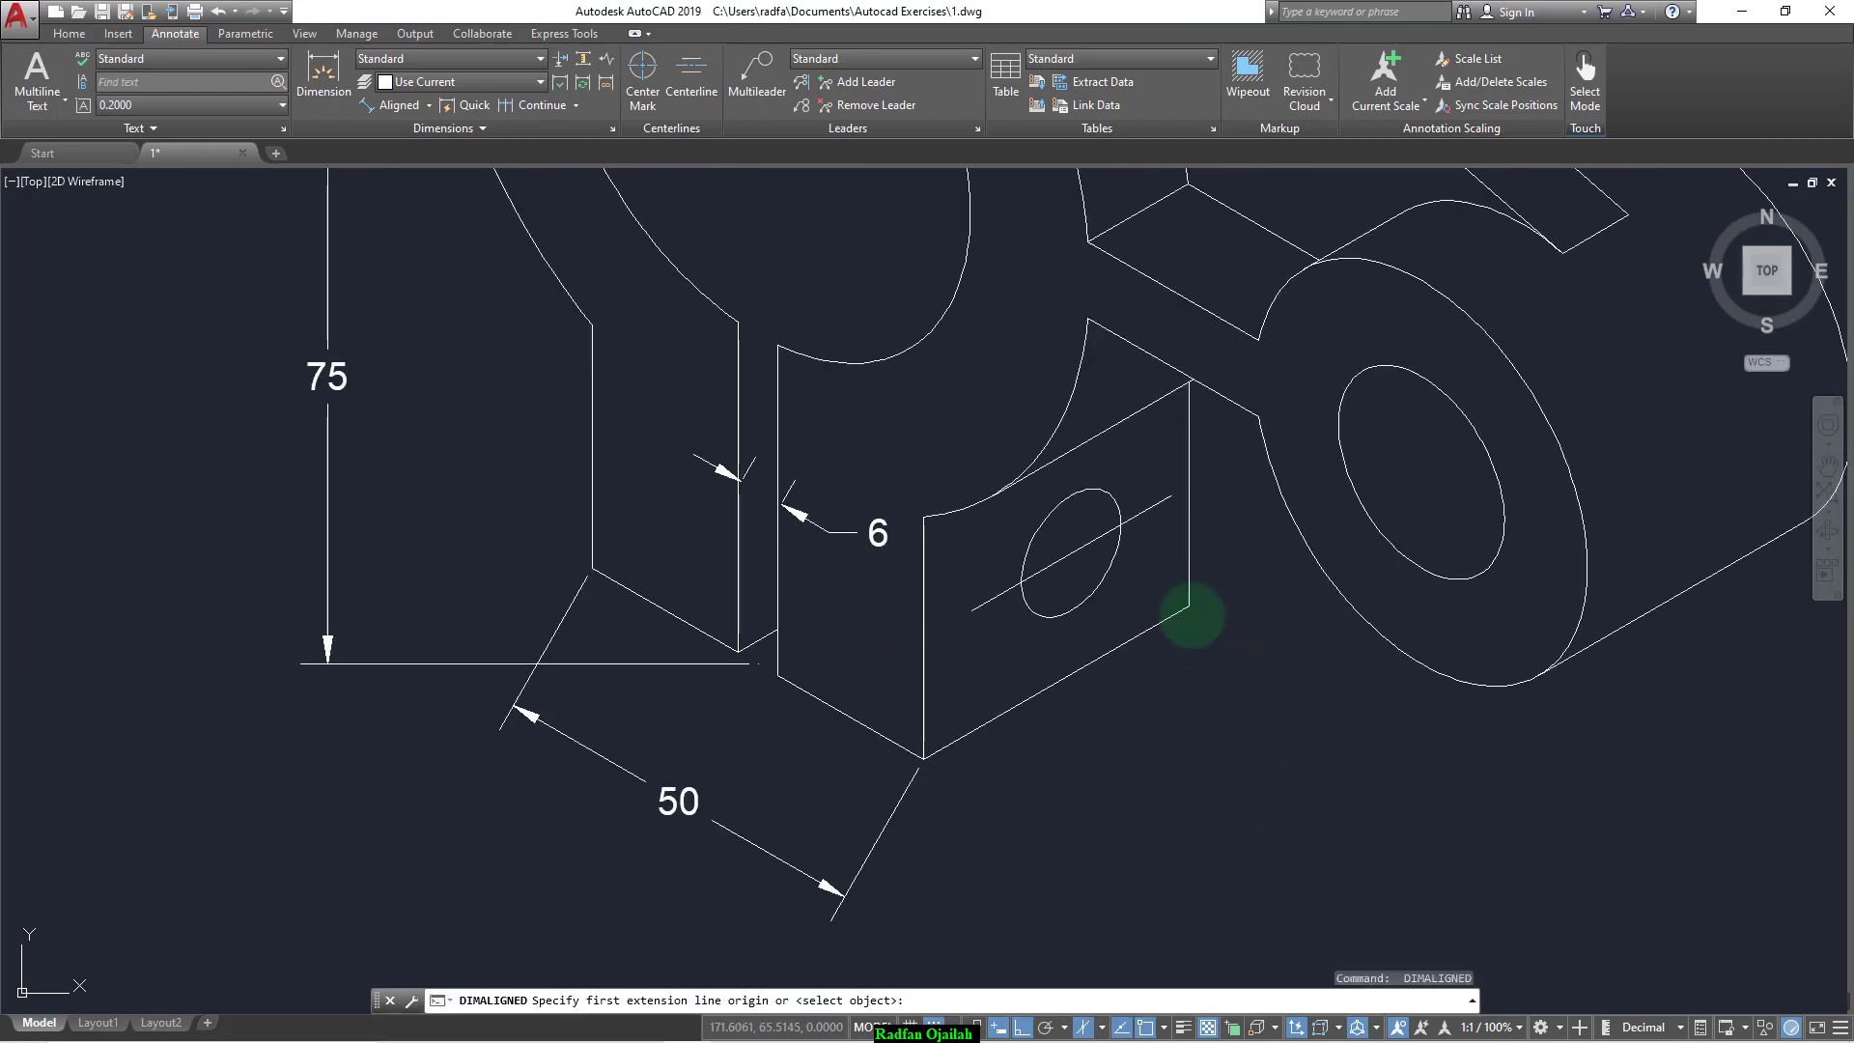
left_click(923, 758)
left_click(843, 896)
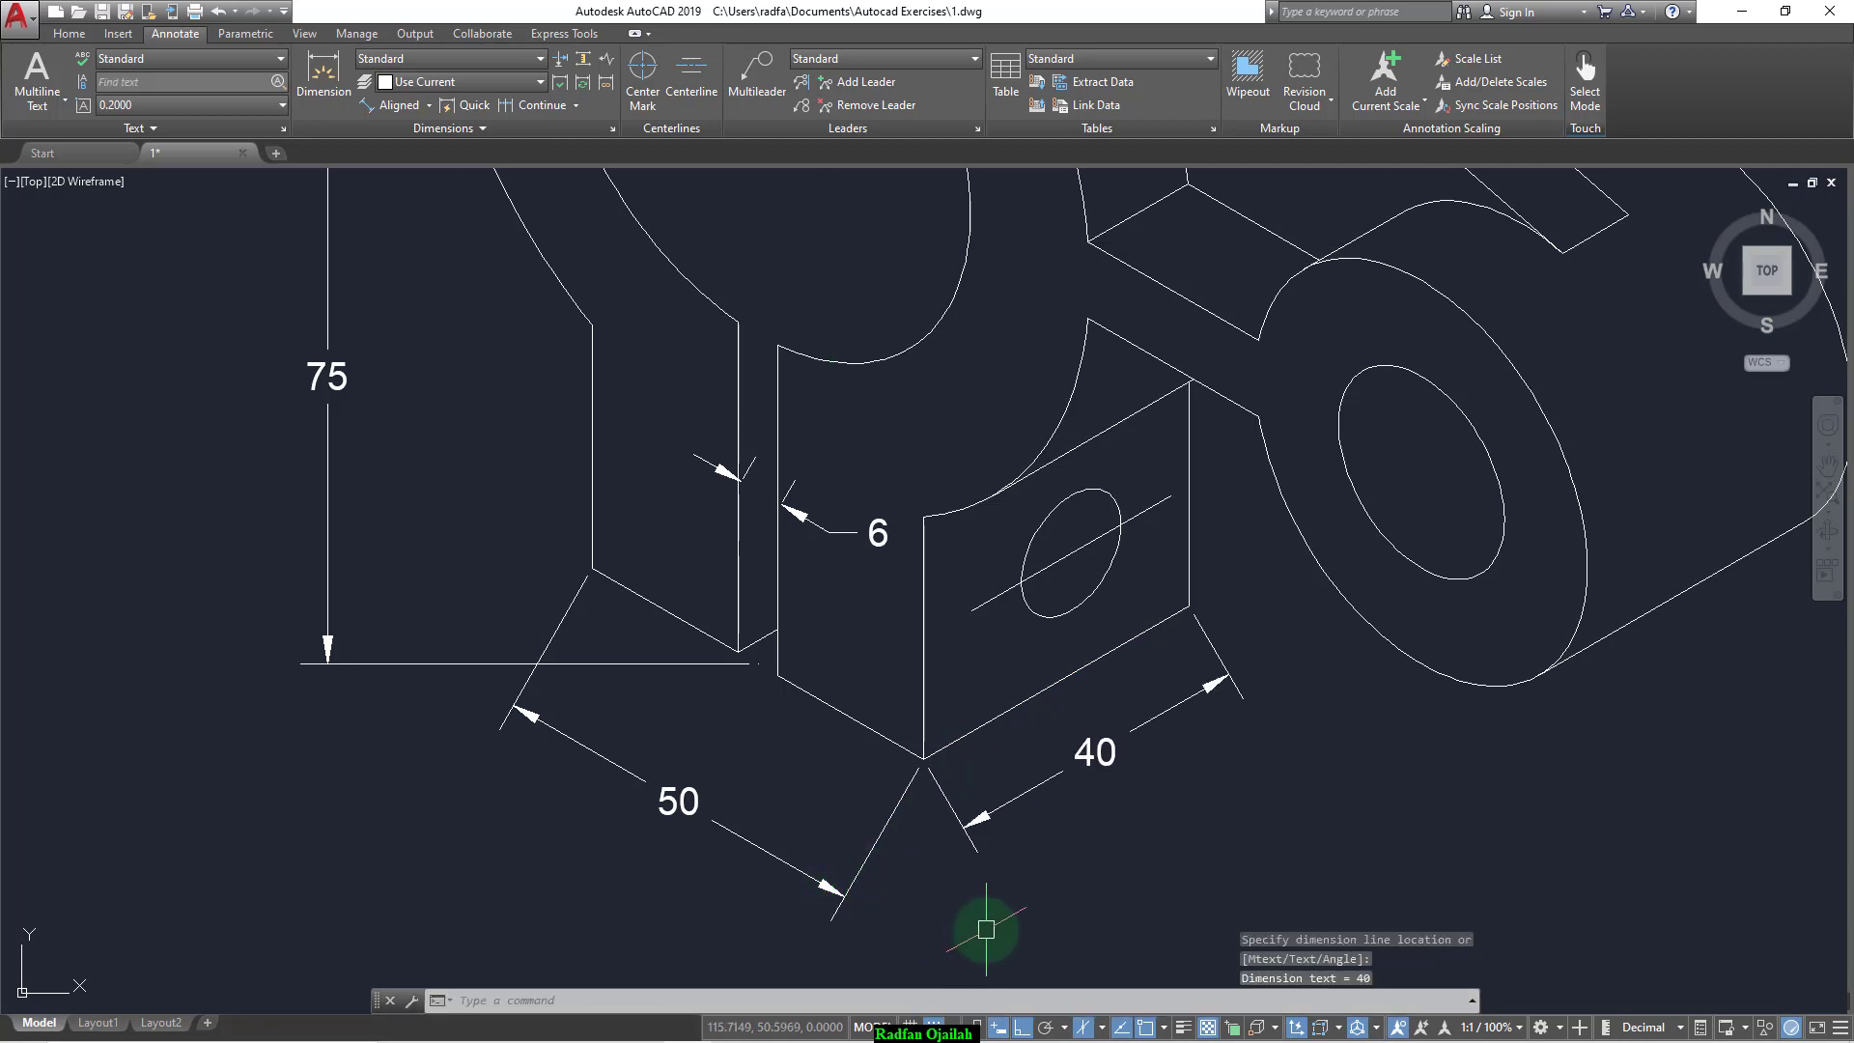
Step: Add an aligned dimension for the small boss's length between its front and rear outer circles, placed on the boss
key("Return")
scroll(977, 881, "down", 1)
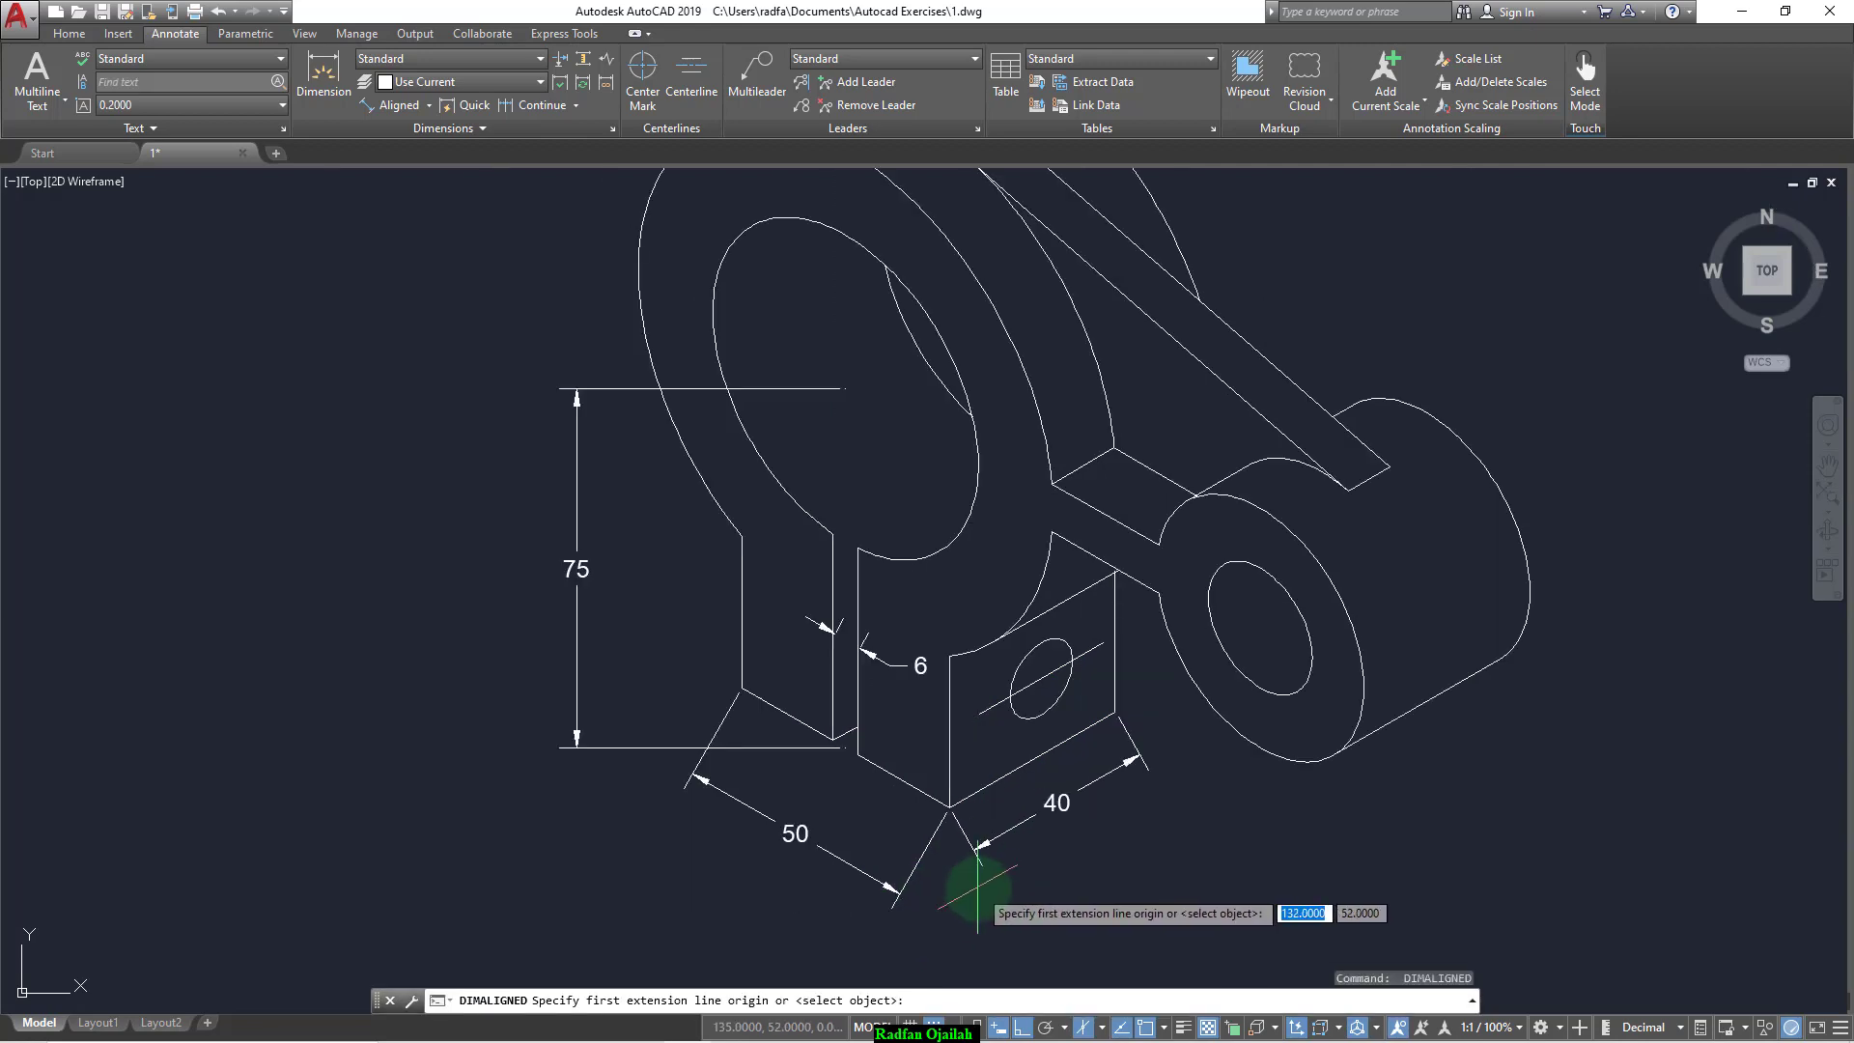
left_click(1316, 568)
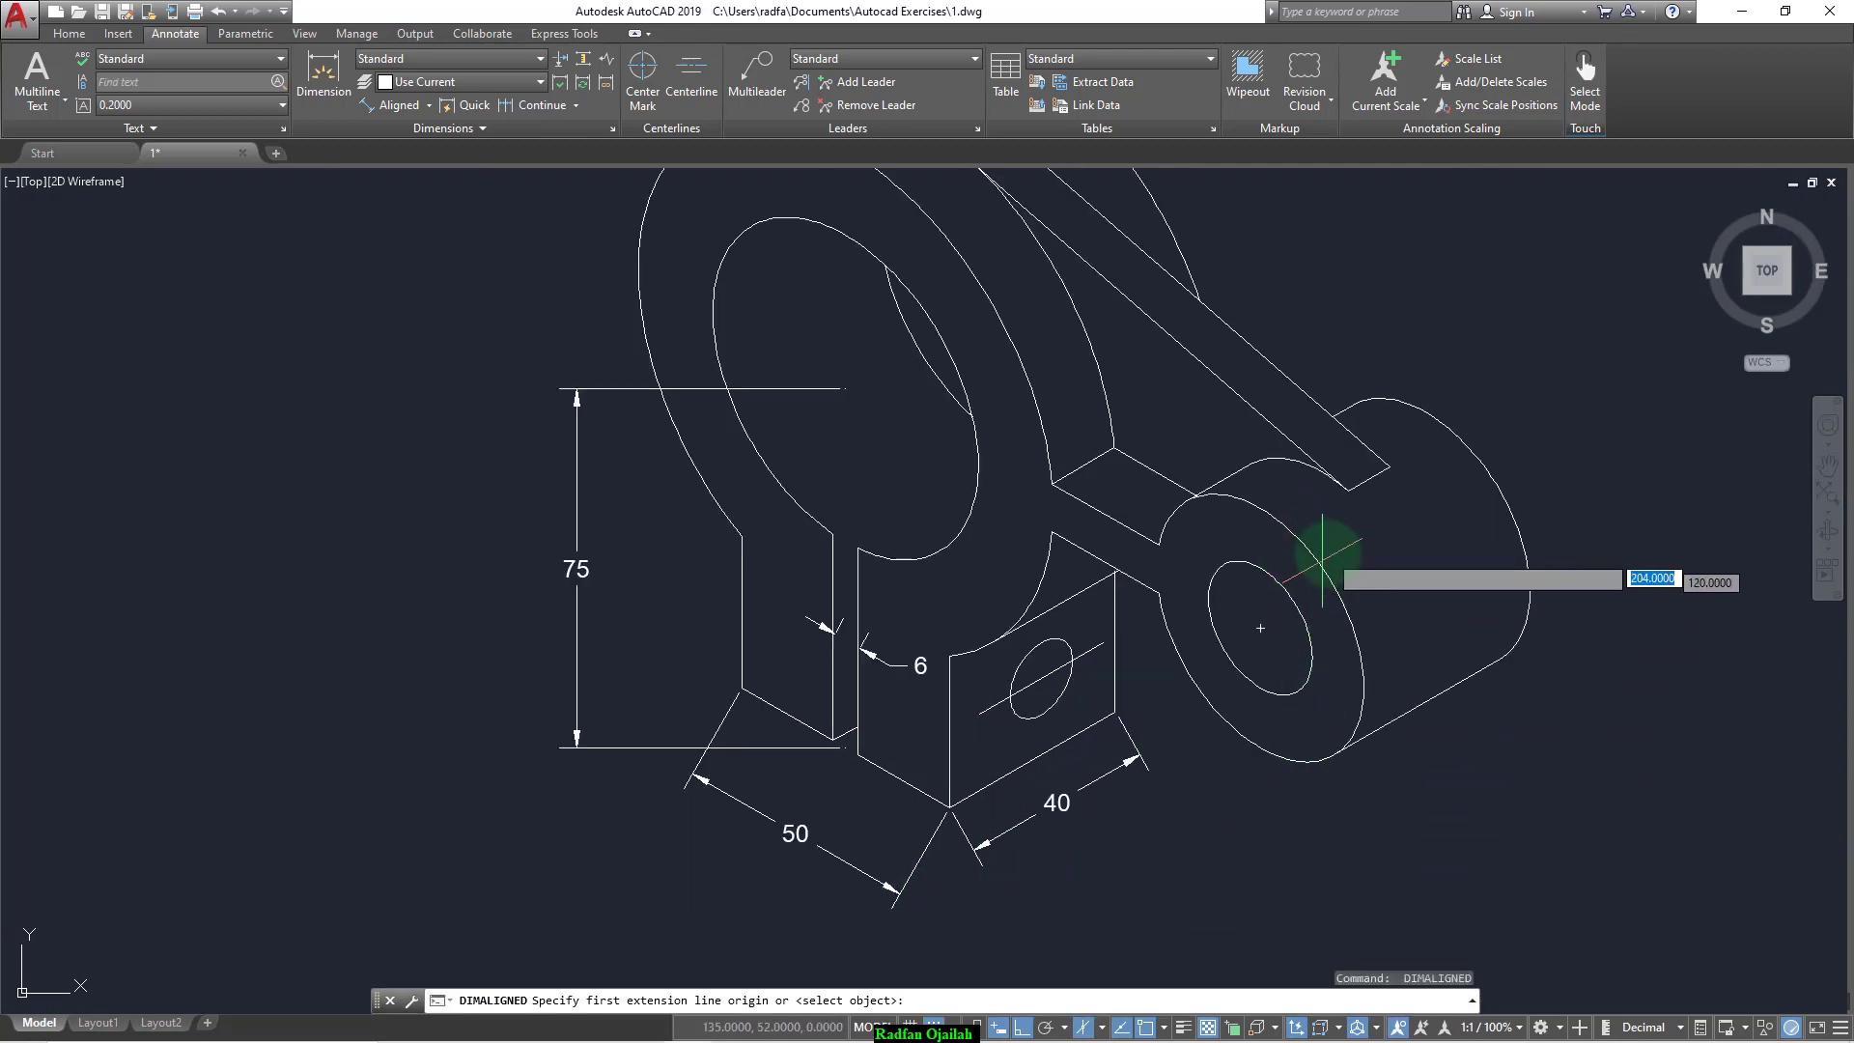
left_click(1500, 490)
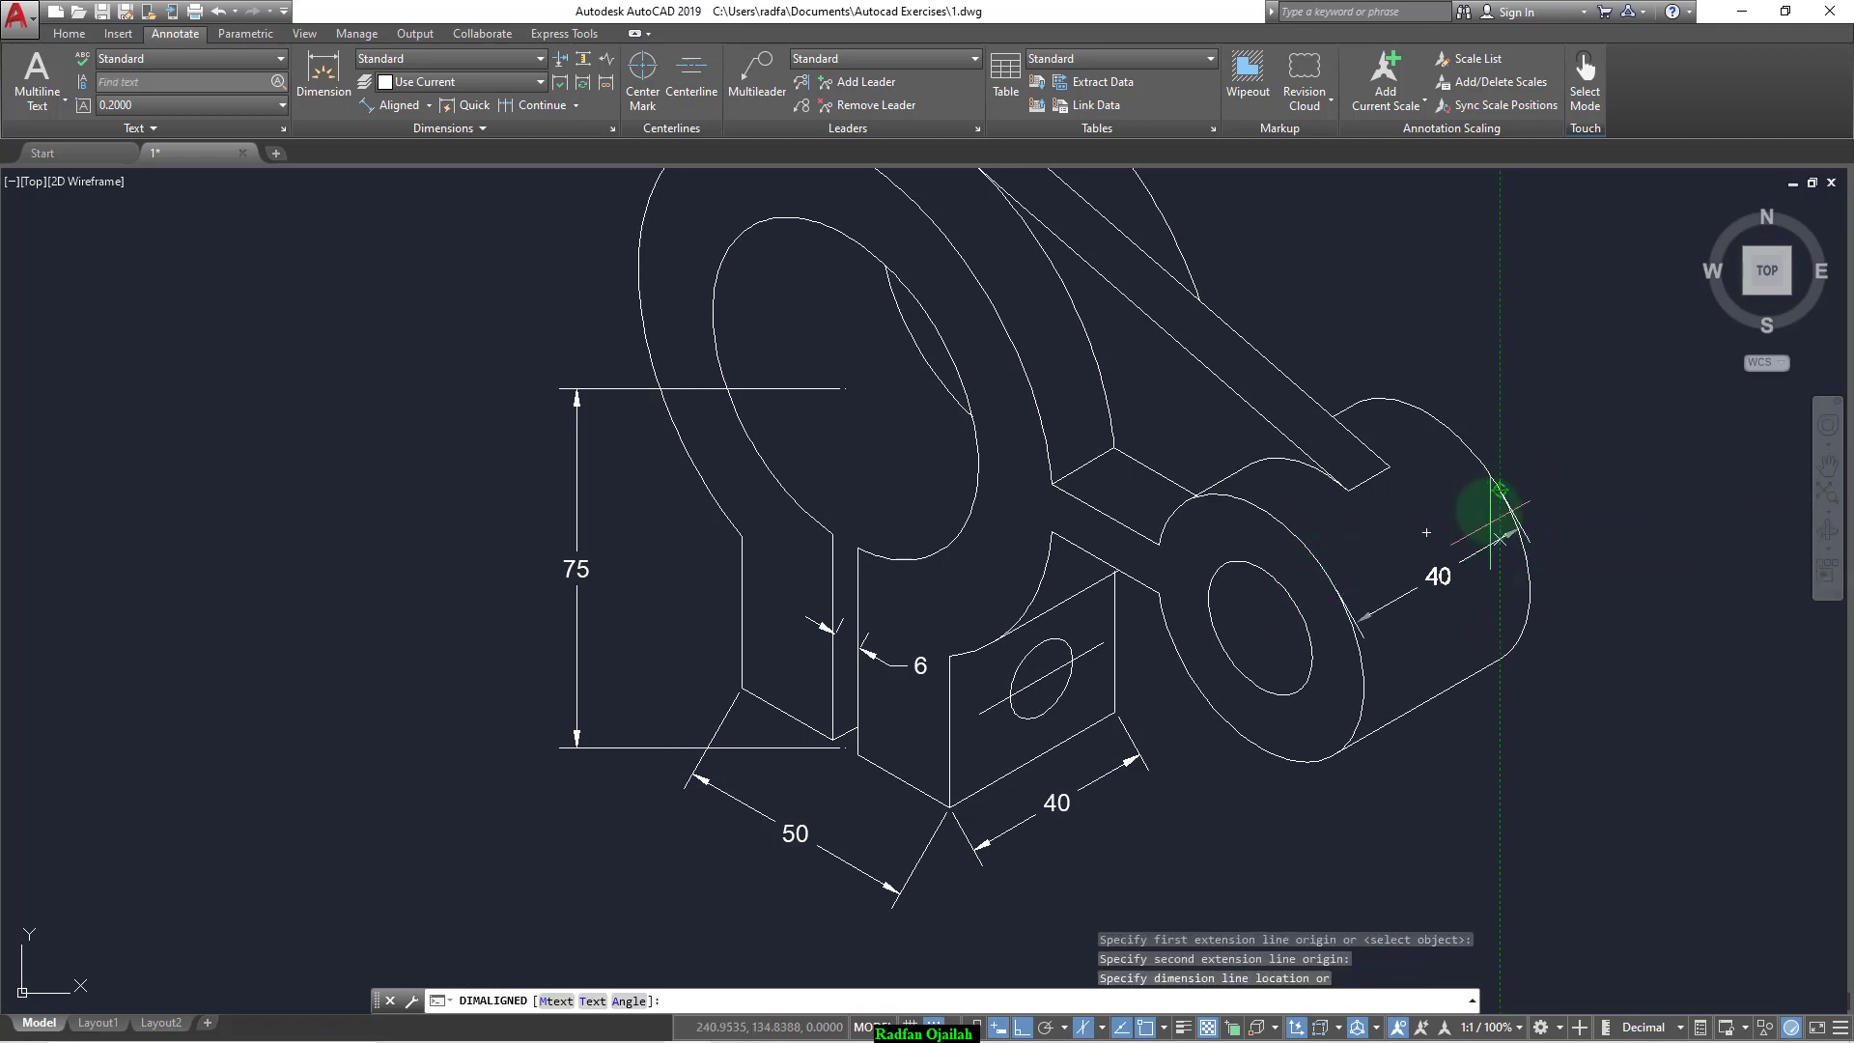
left_click(1496, 486)
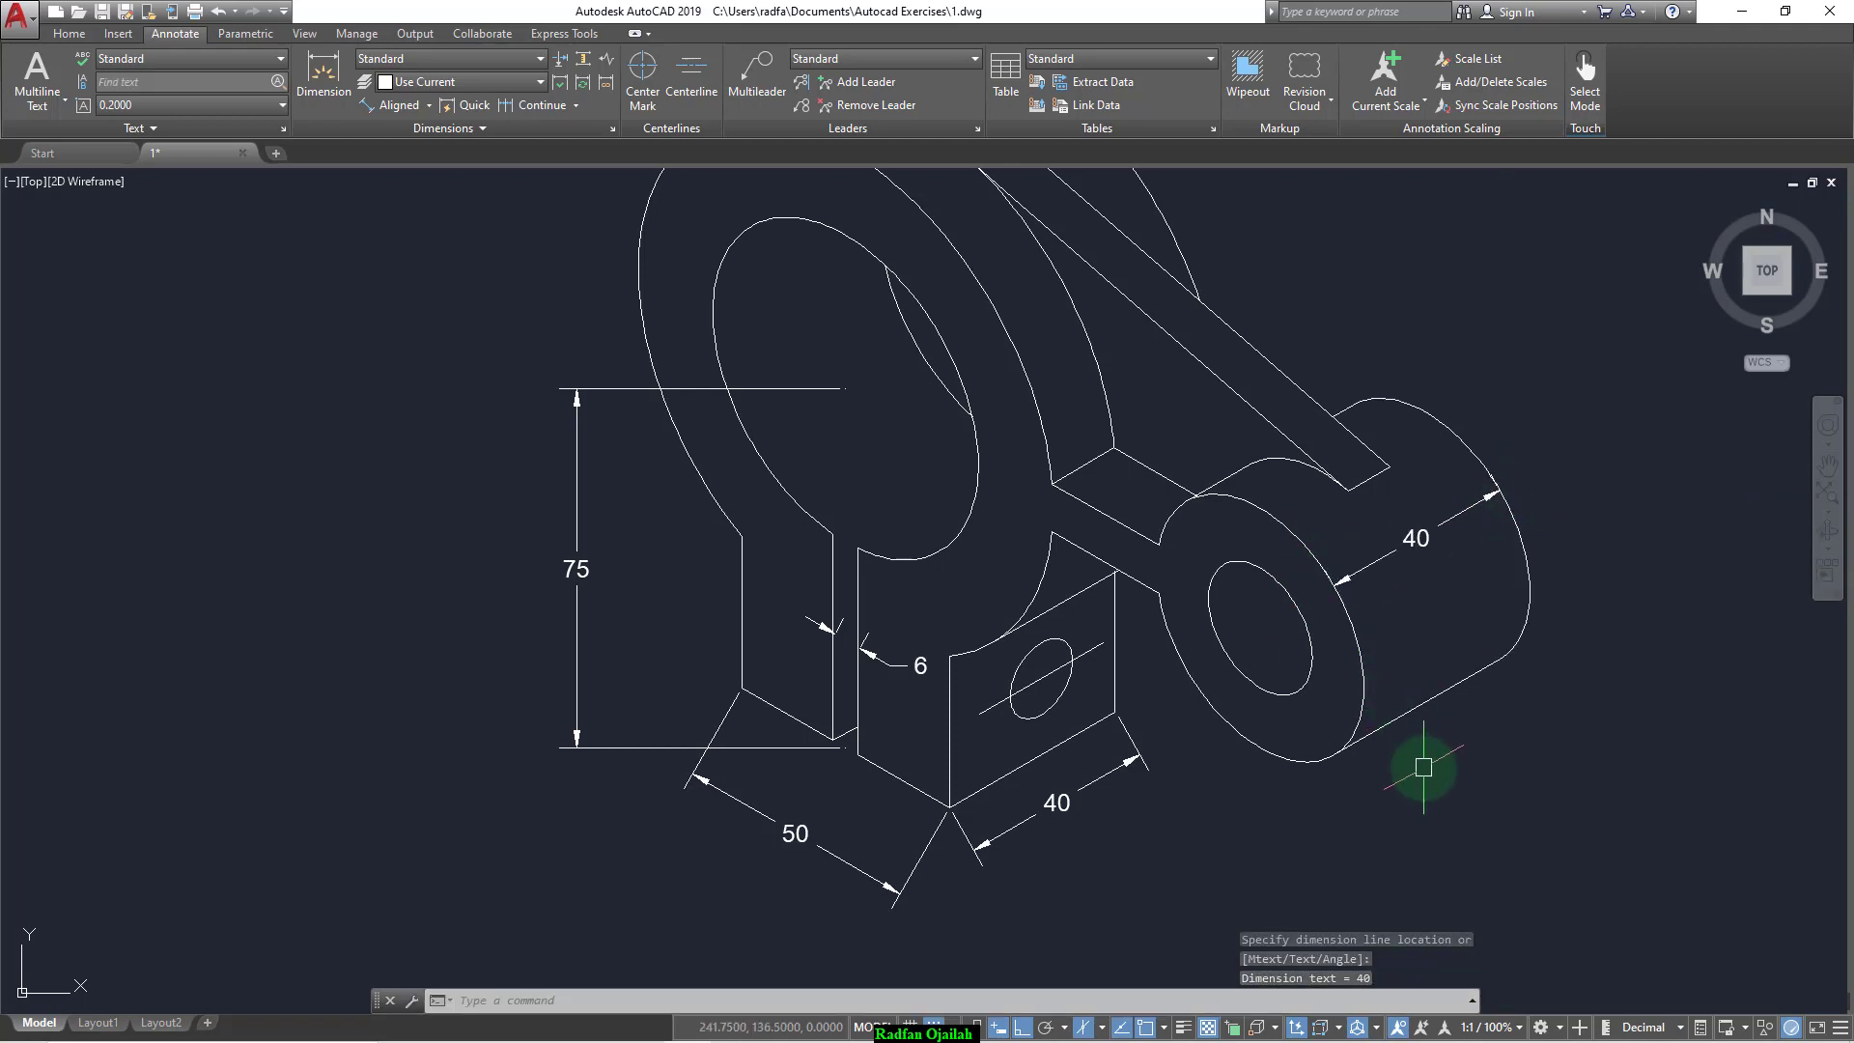
Step: Switch to the left isoplane and add an aligned dimension between the small and large bore centres, placed above the part
key("Return")
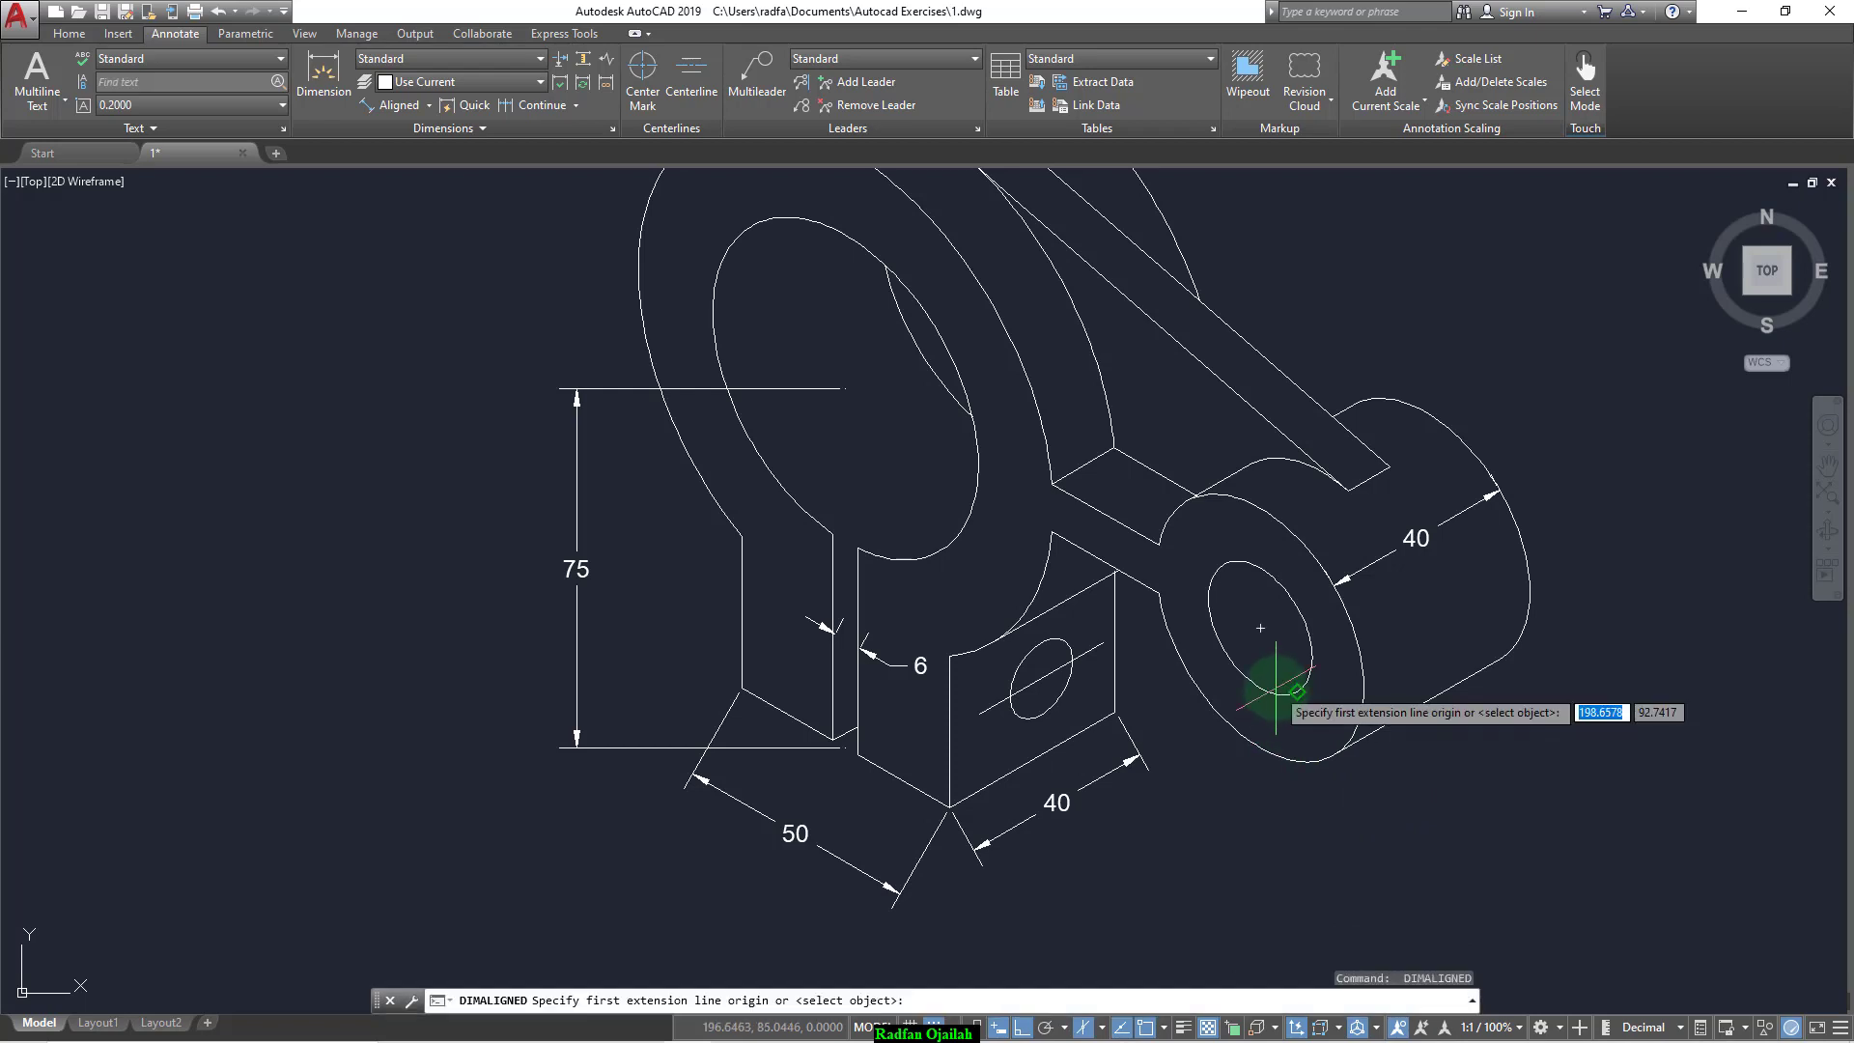
left_click(1264, 633)
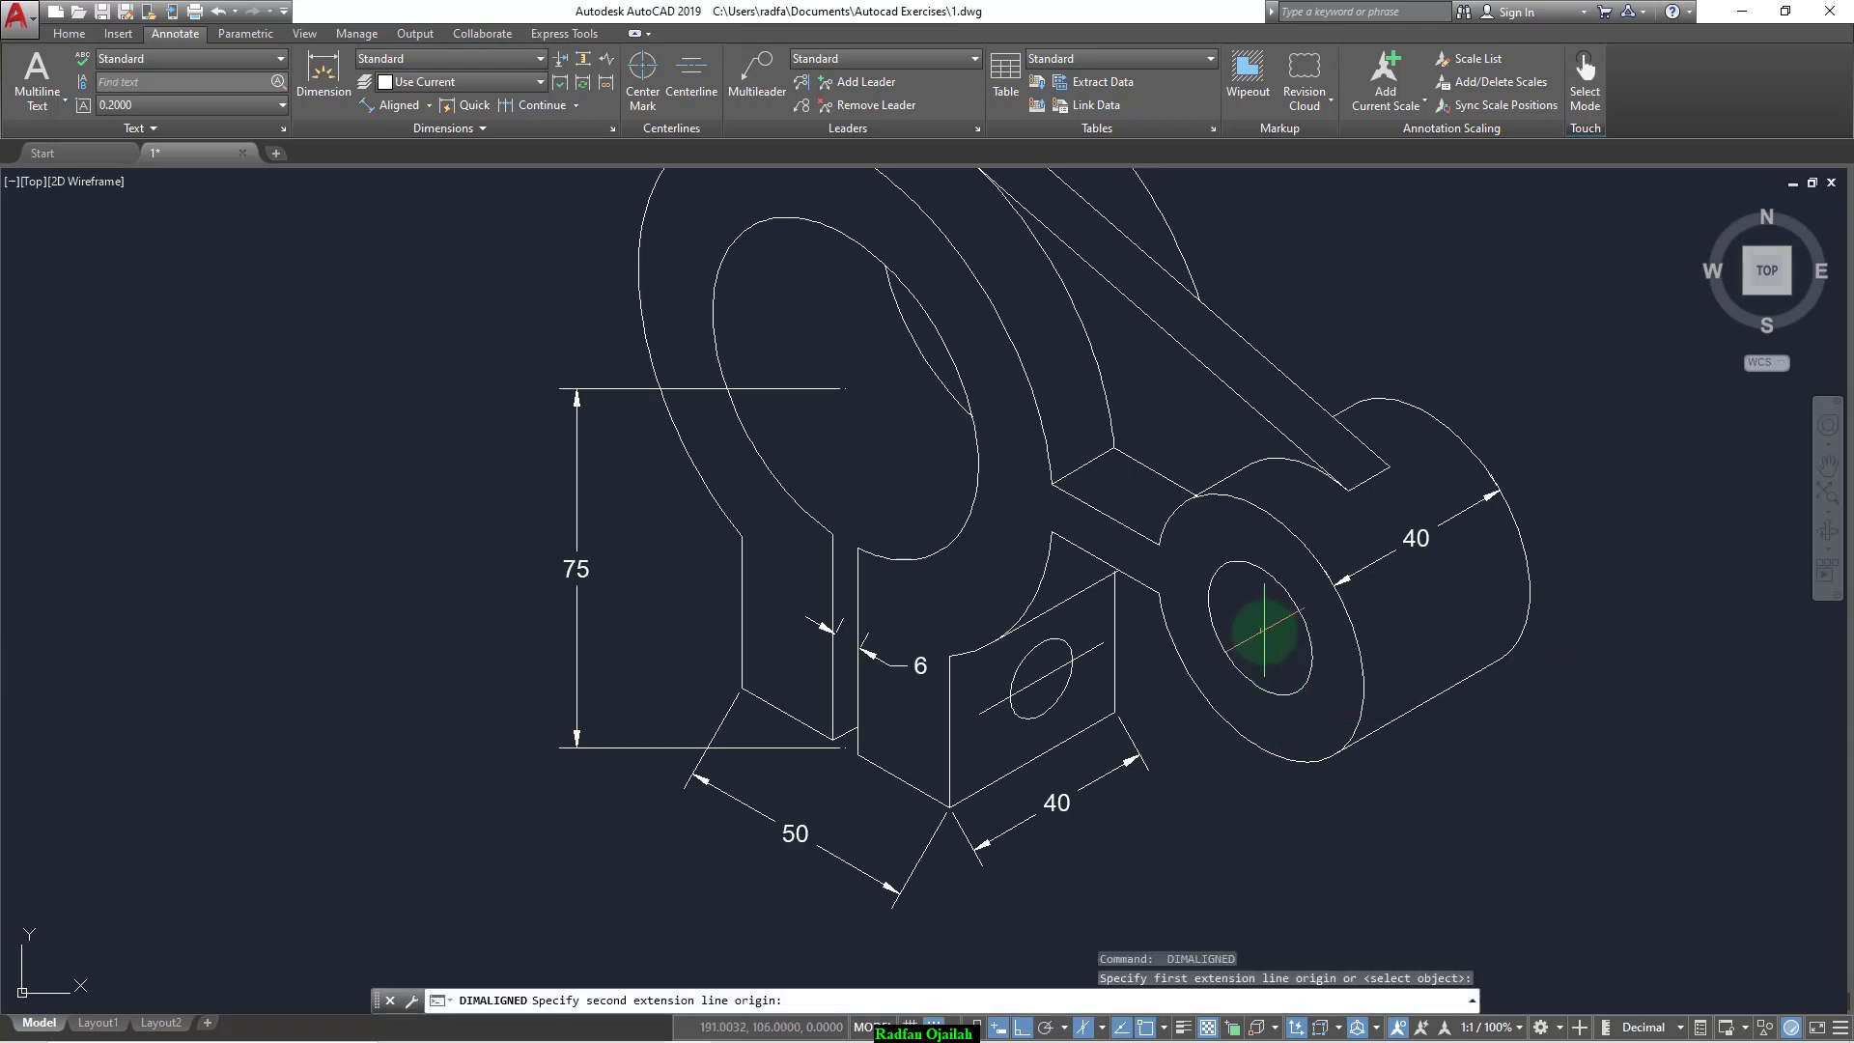
key("F5")
left_click(859, 388)
scroll(898, 620, "down", 6)
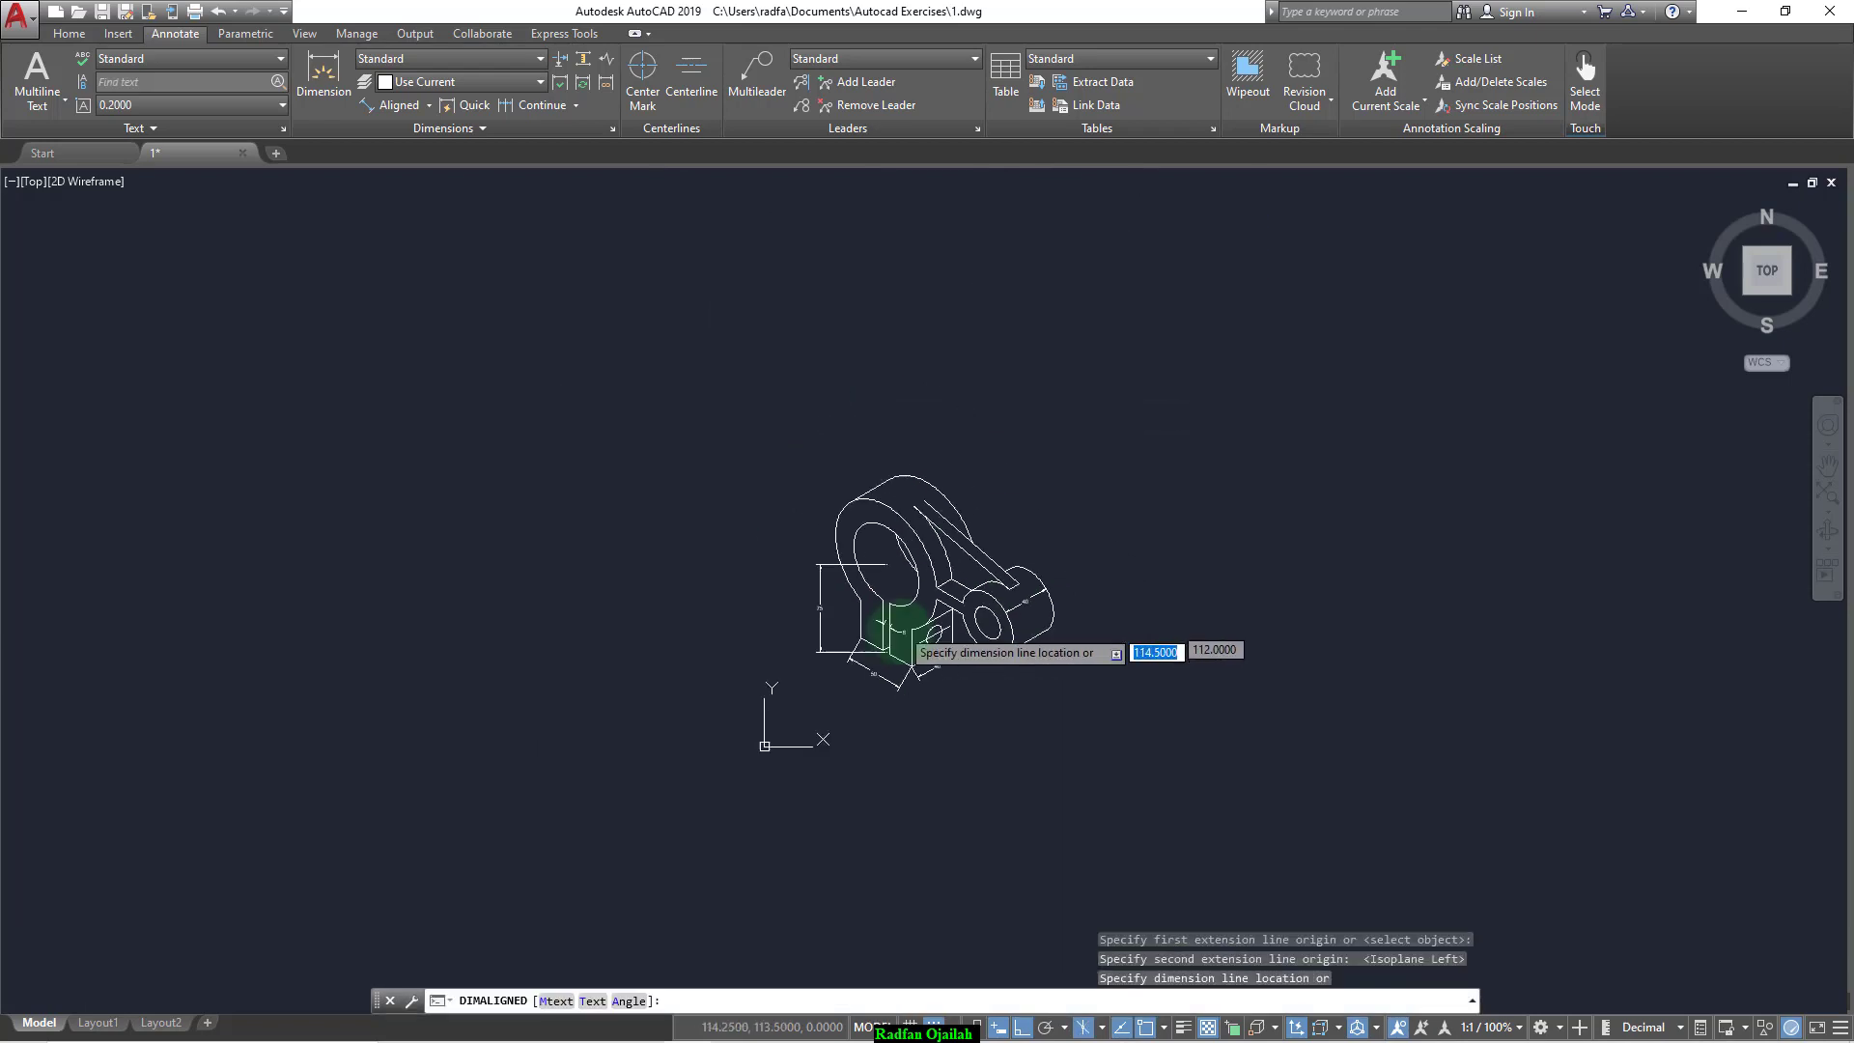
left_click(931, 415)
Step: Add an aligned dimension for the connecting web's thickness between its upper edge endpoints, using the top isoplane to place it
scroll(1076, 570, "up", 3)
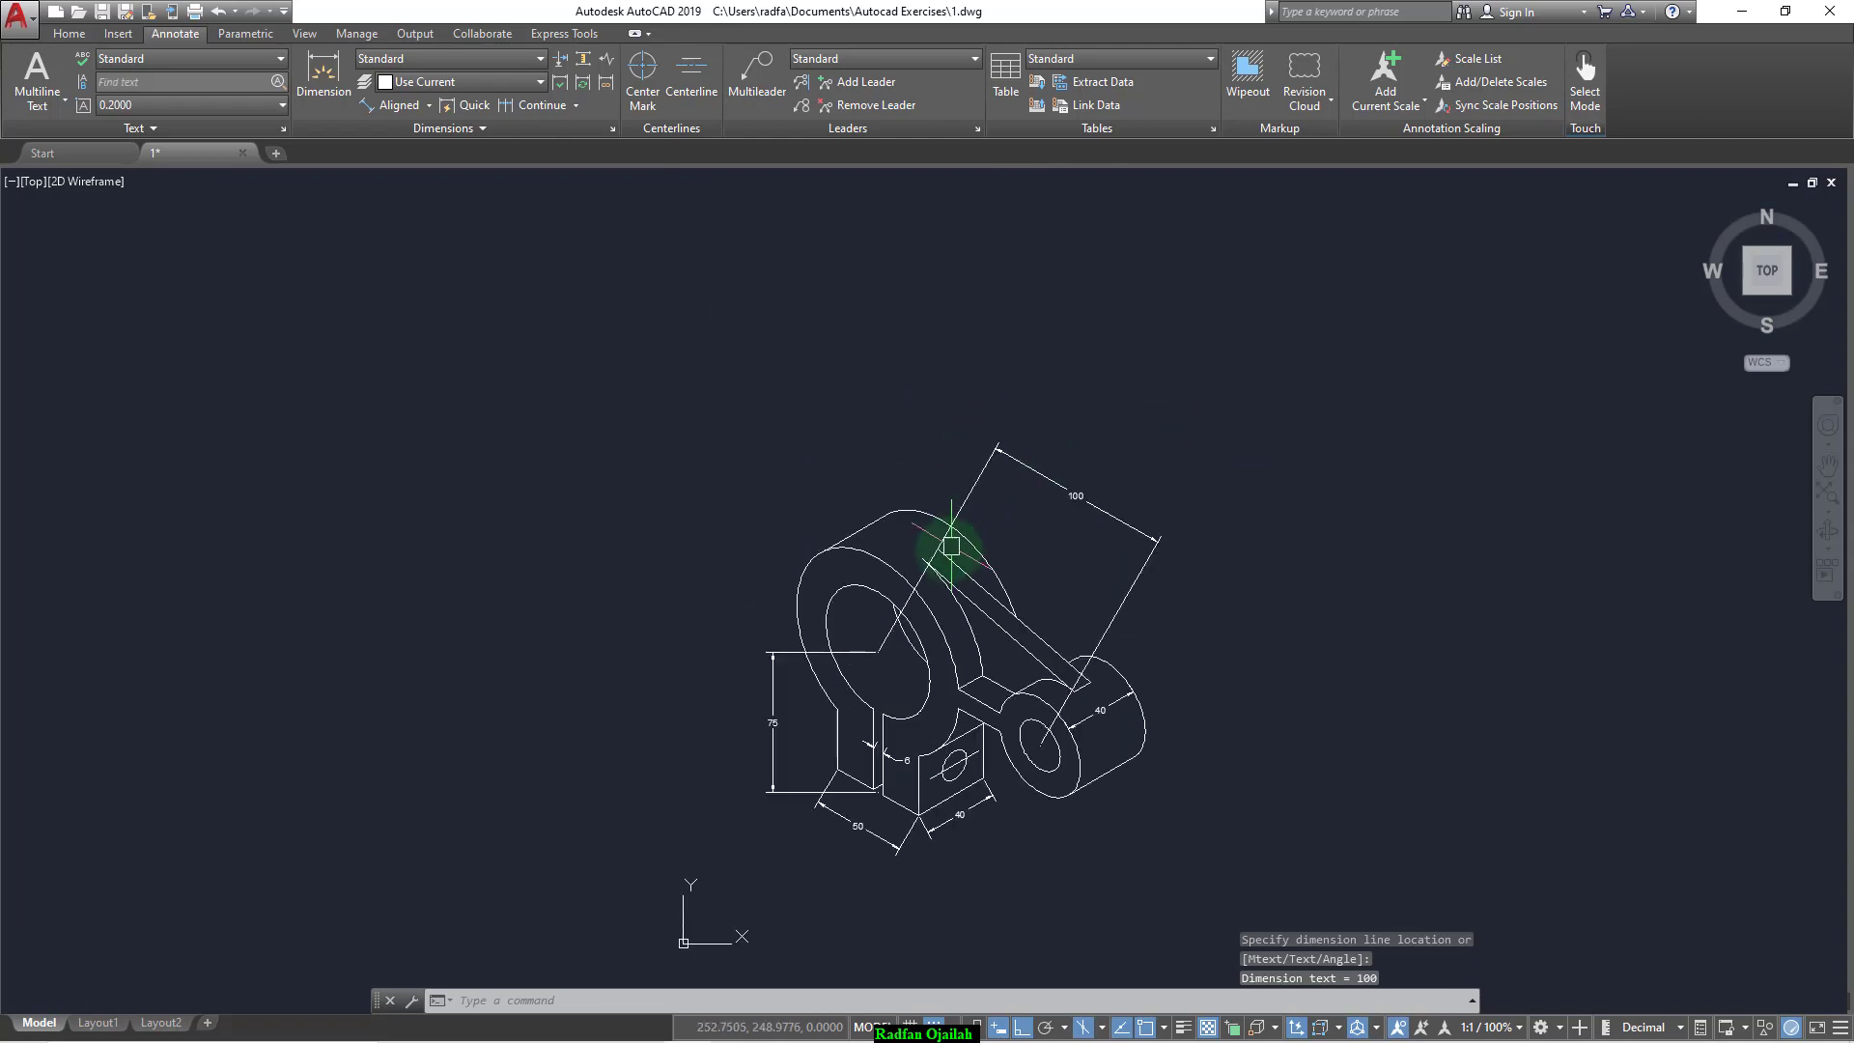
scroll(951, 540, "up", 6)
key("Return")
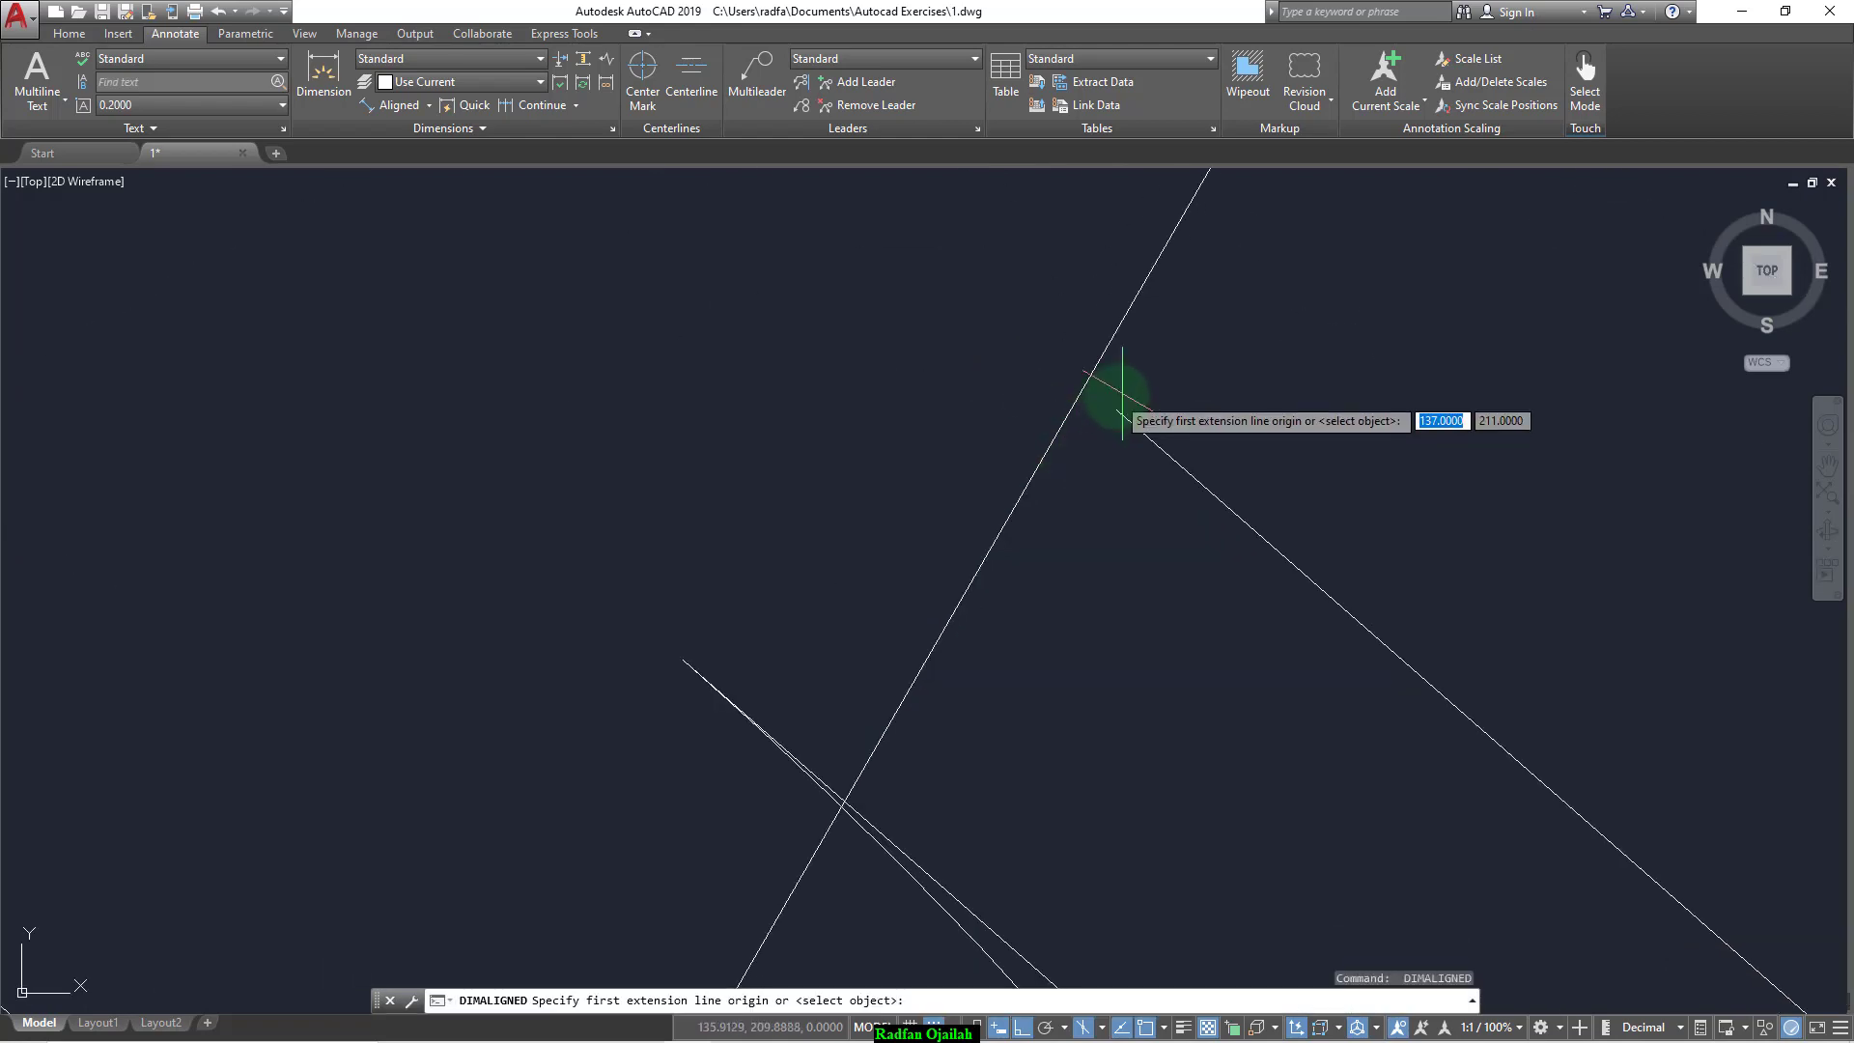
left_click(1122, 396)
left_click(681, 659)
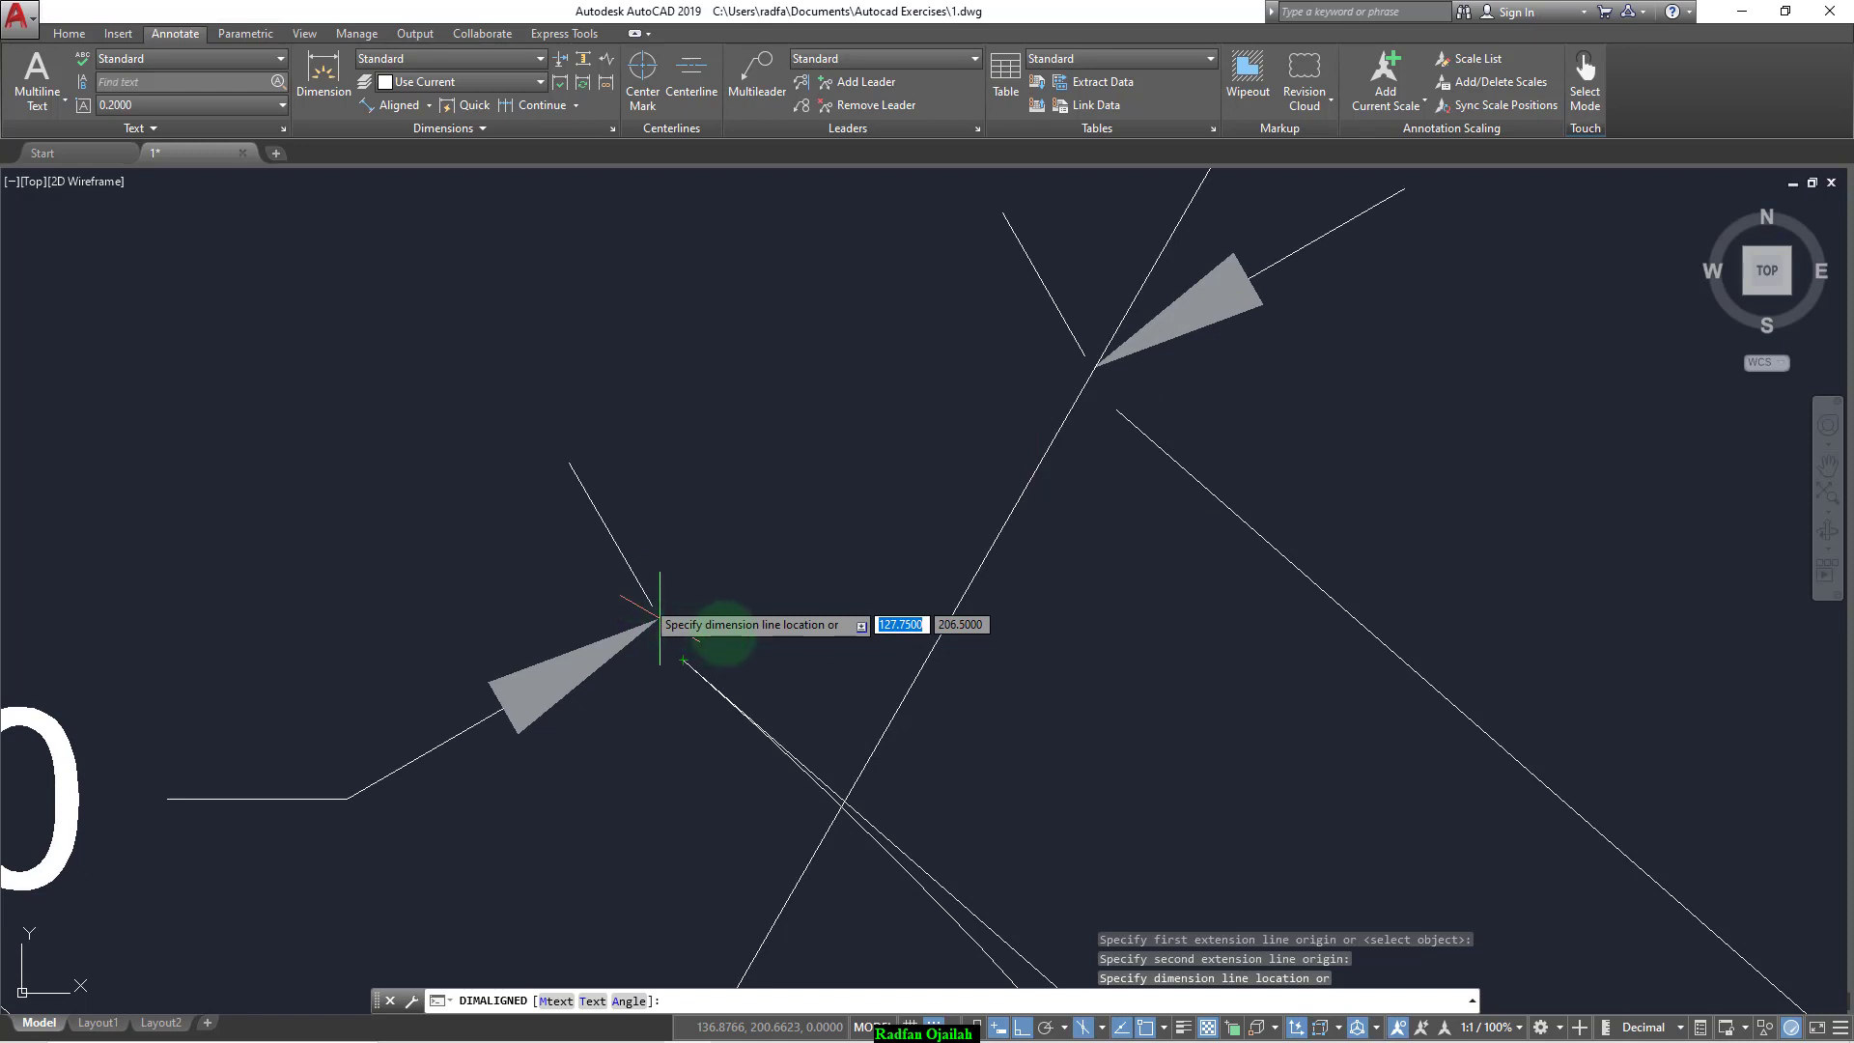
key("F5")
middle_click_drag(699, 595, 725, 641)
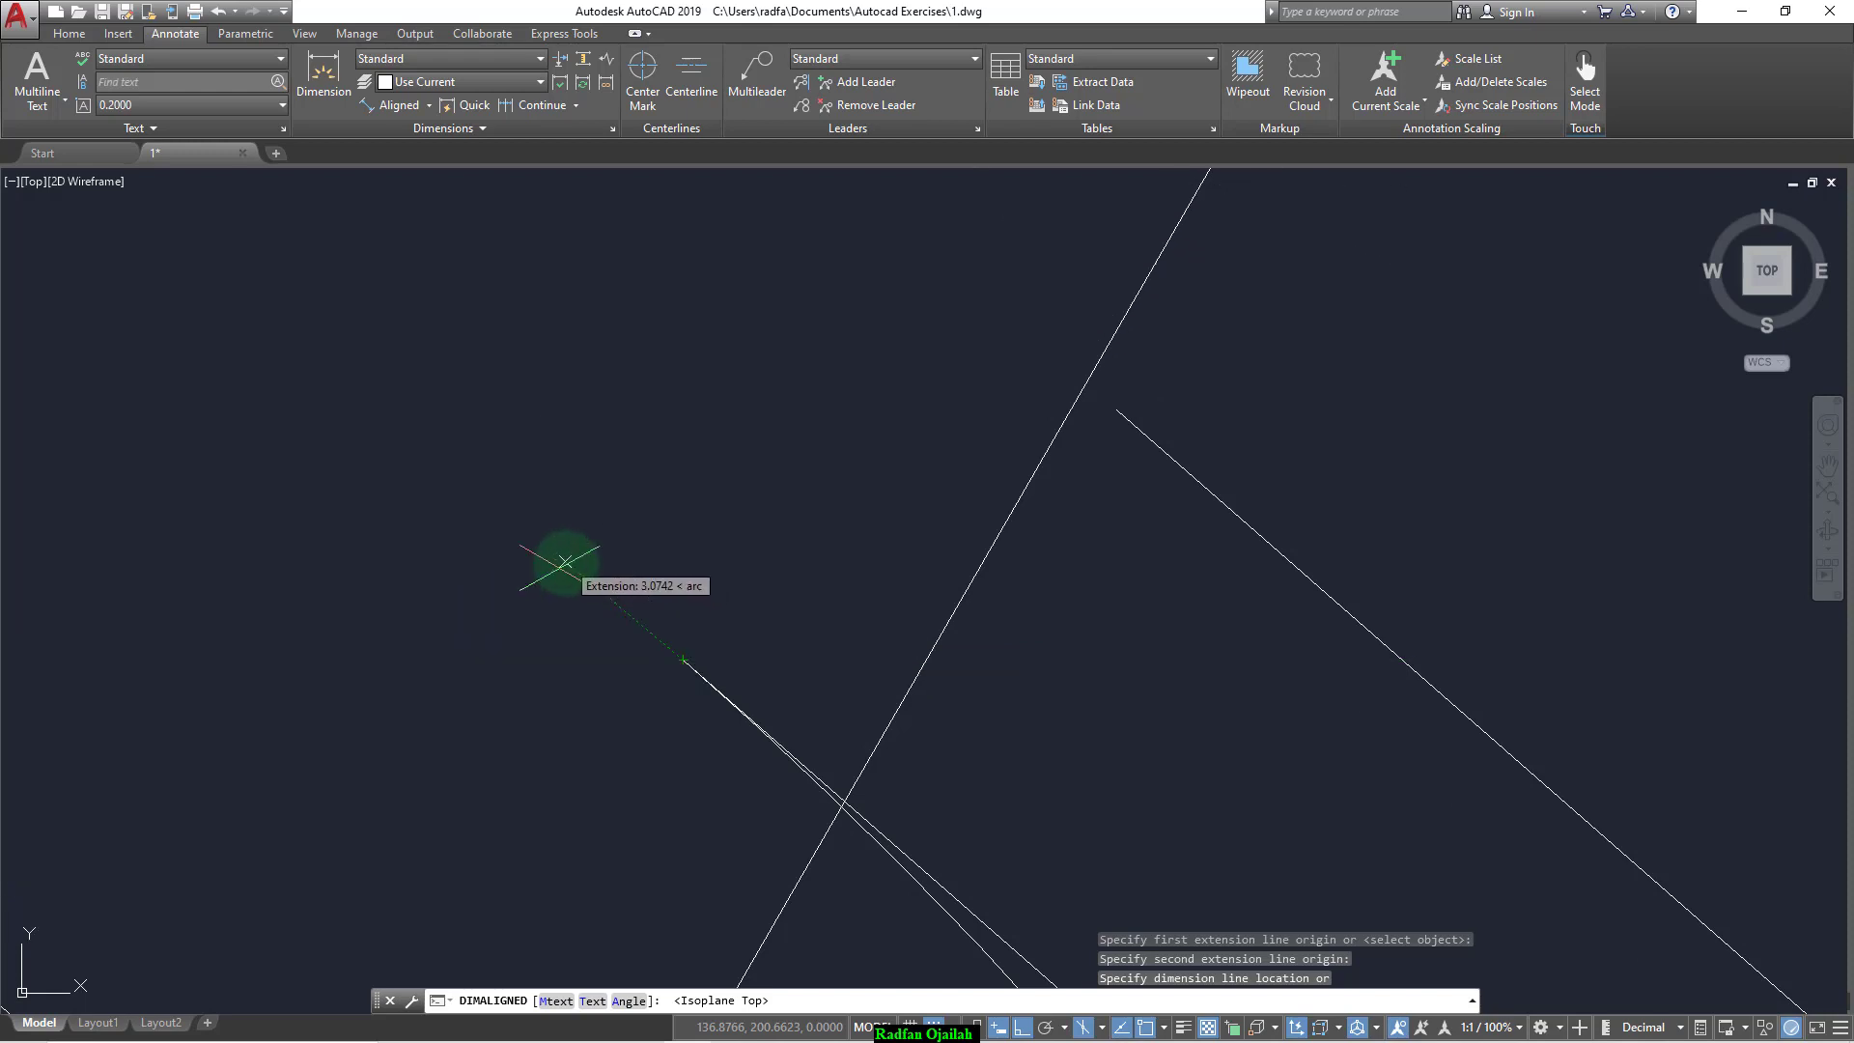
left_click(683, 664)
scroll(683, 712, "down", 10)
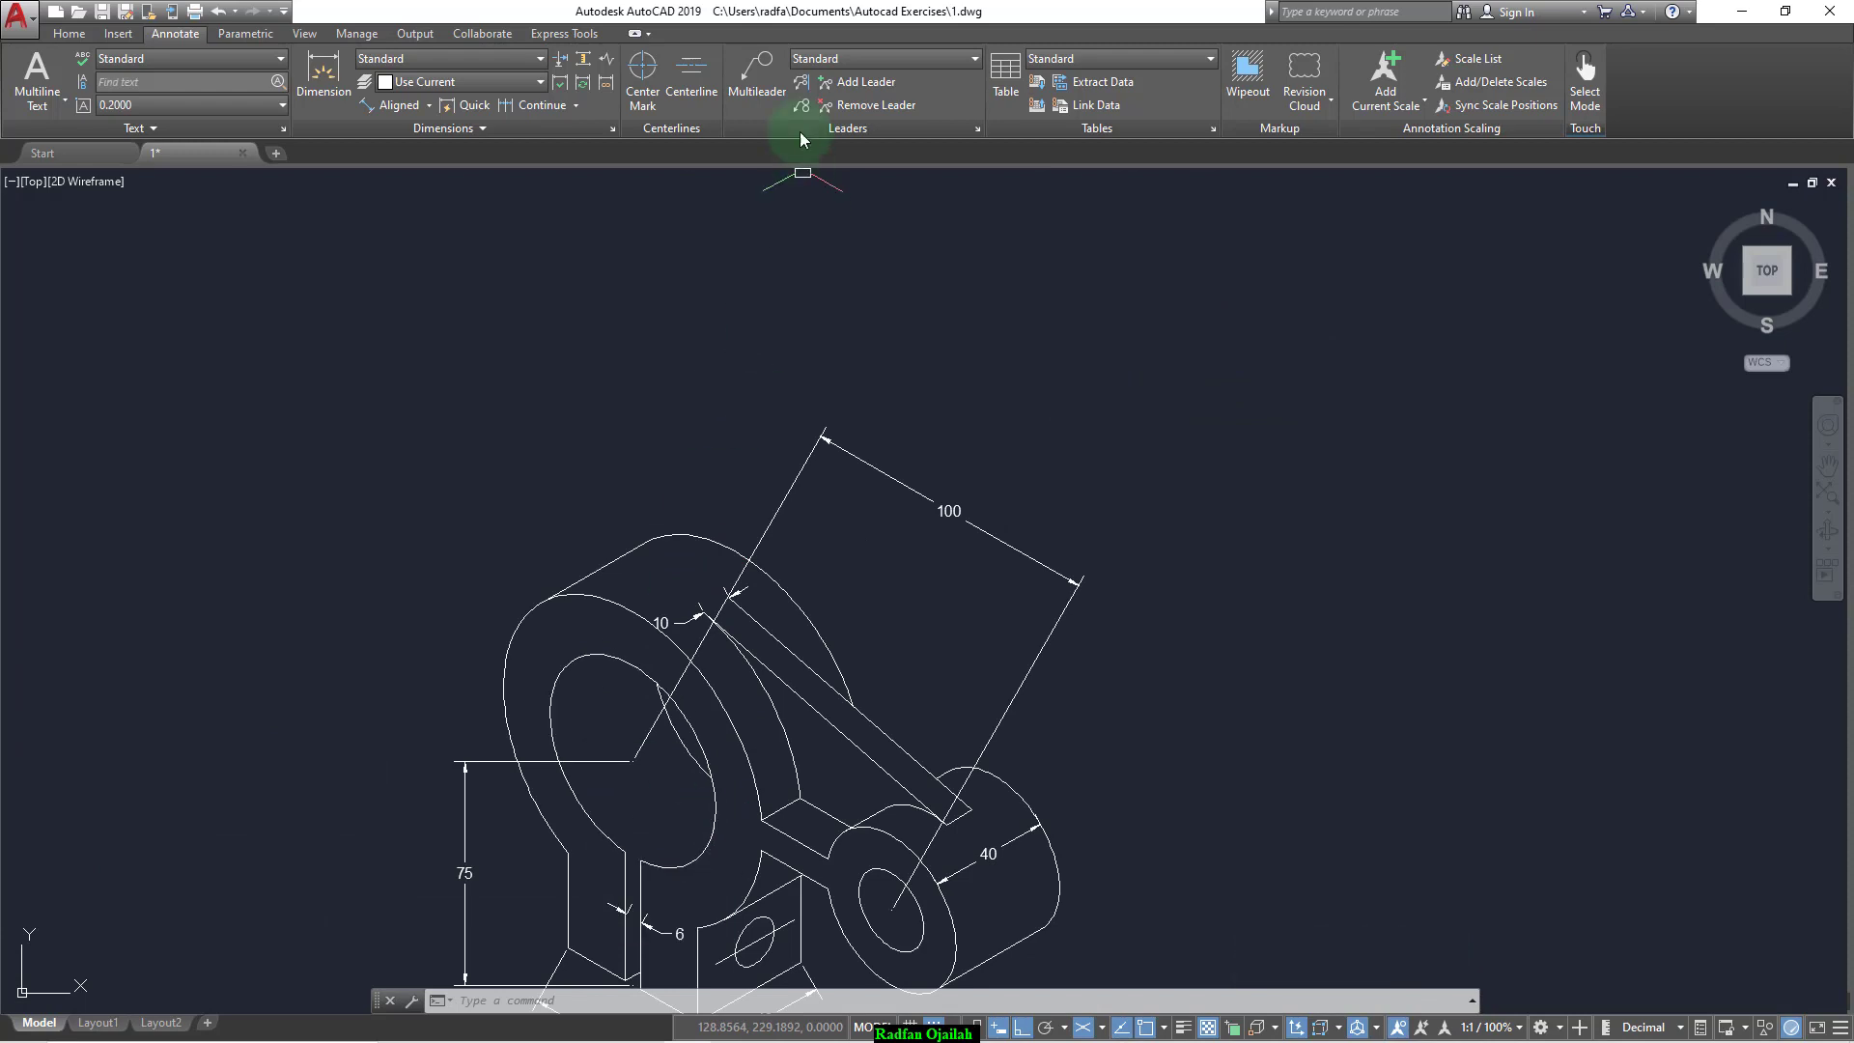
Step: Turn ortho off and add a multileader pointing to the large bore's edge with the text 64Ø
left_click(757, 76)
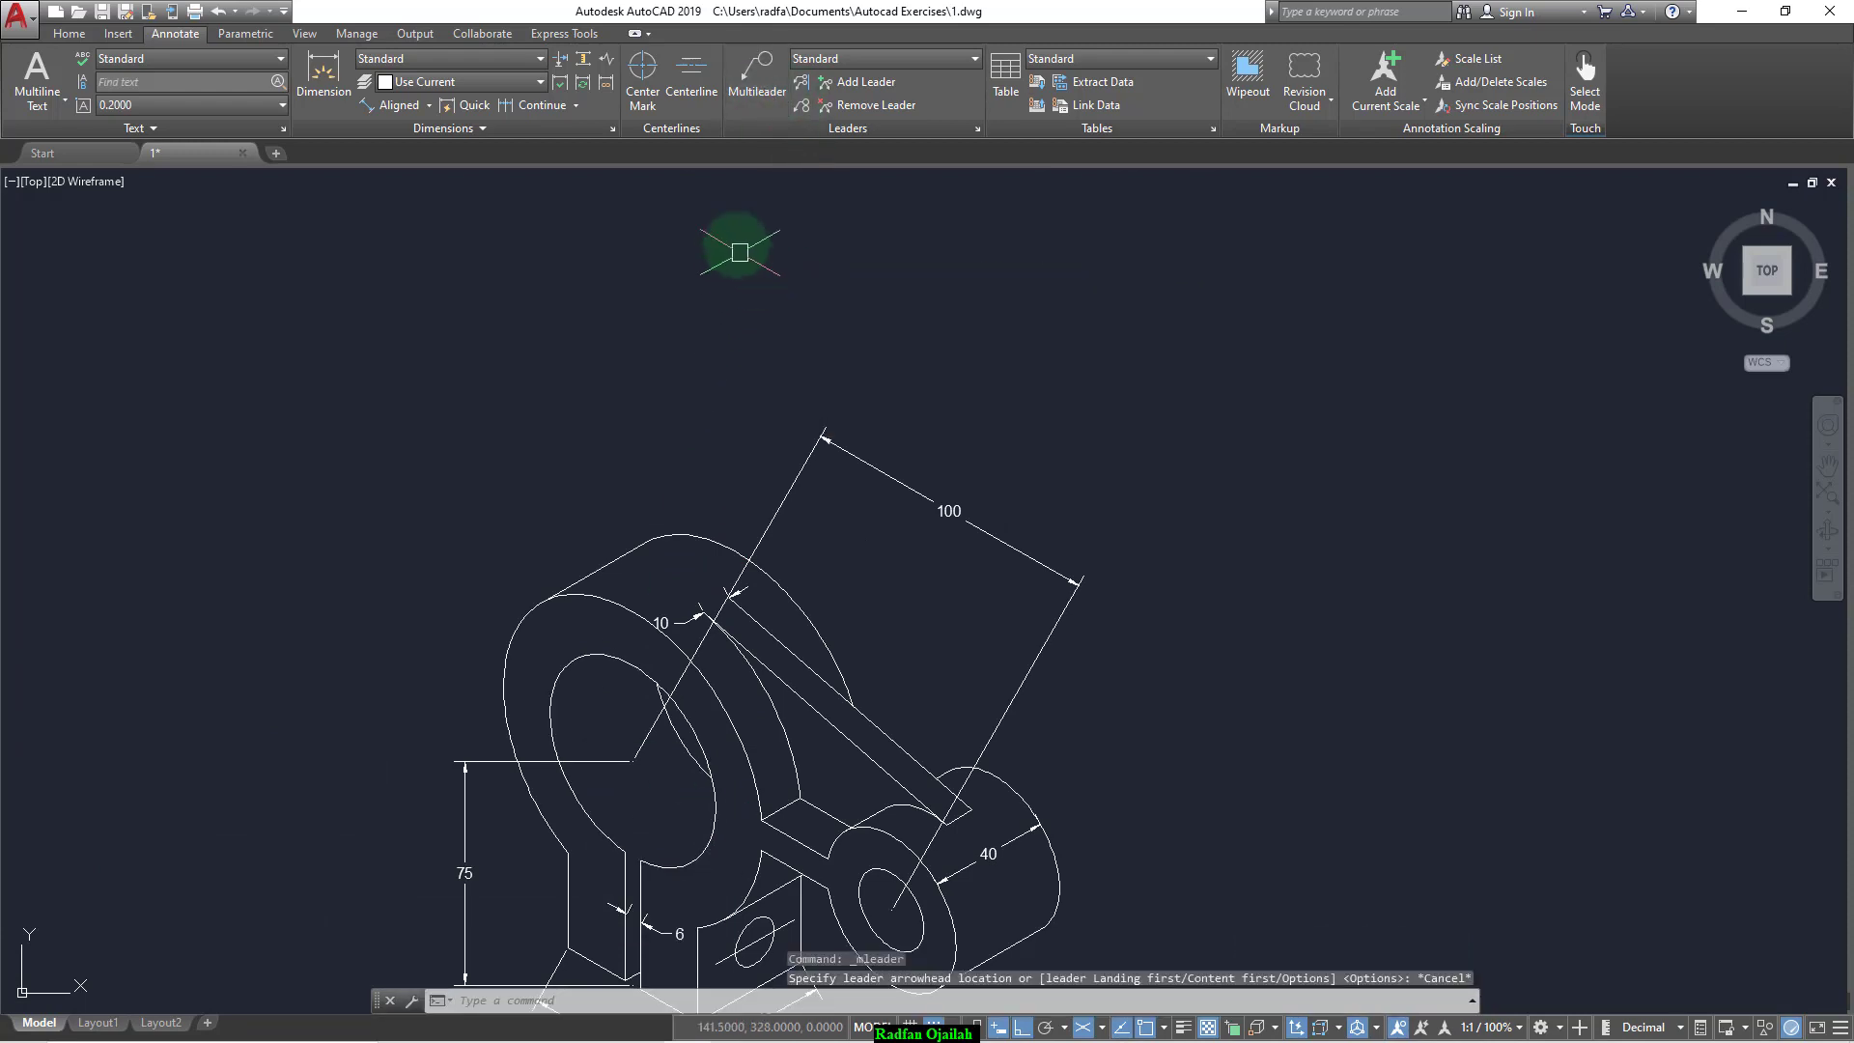
scroll(584, 710, "up", 2)
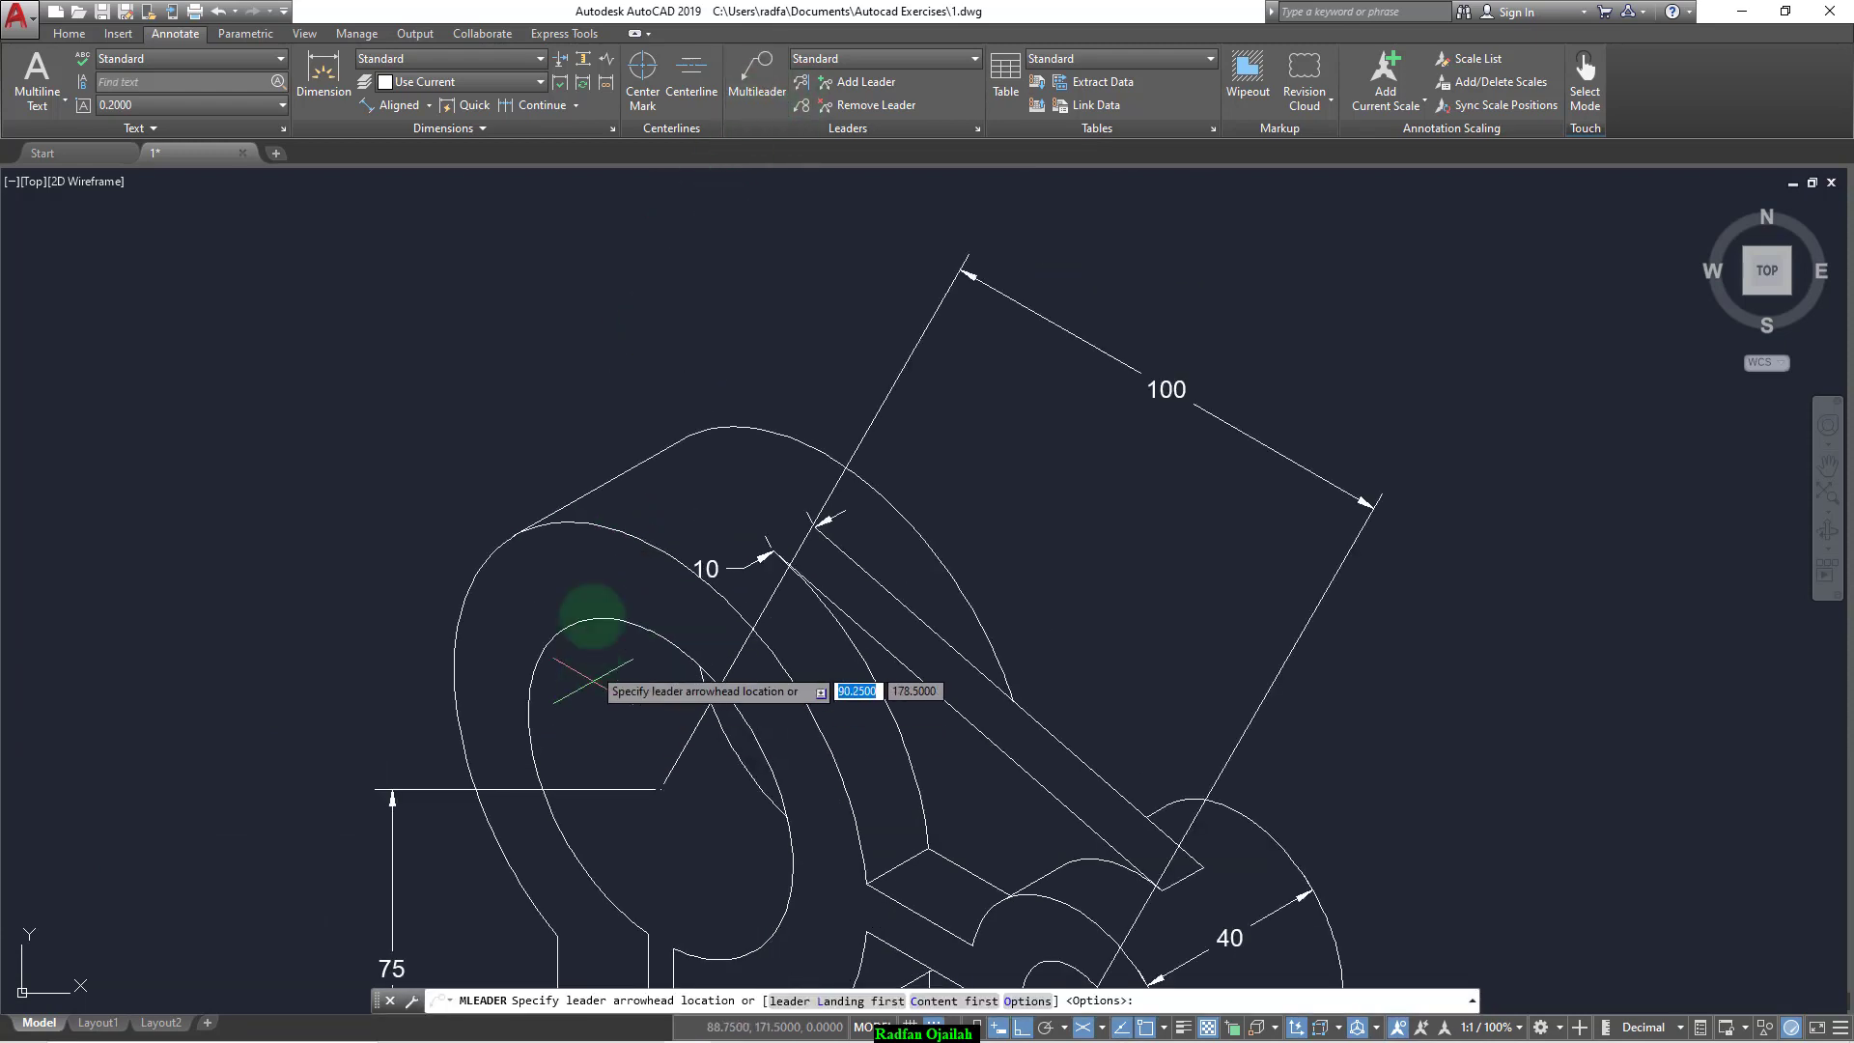
left_click(591, 616)
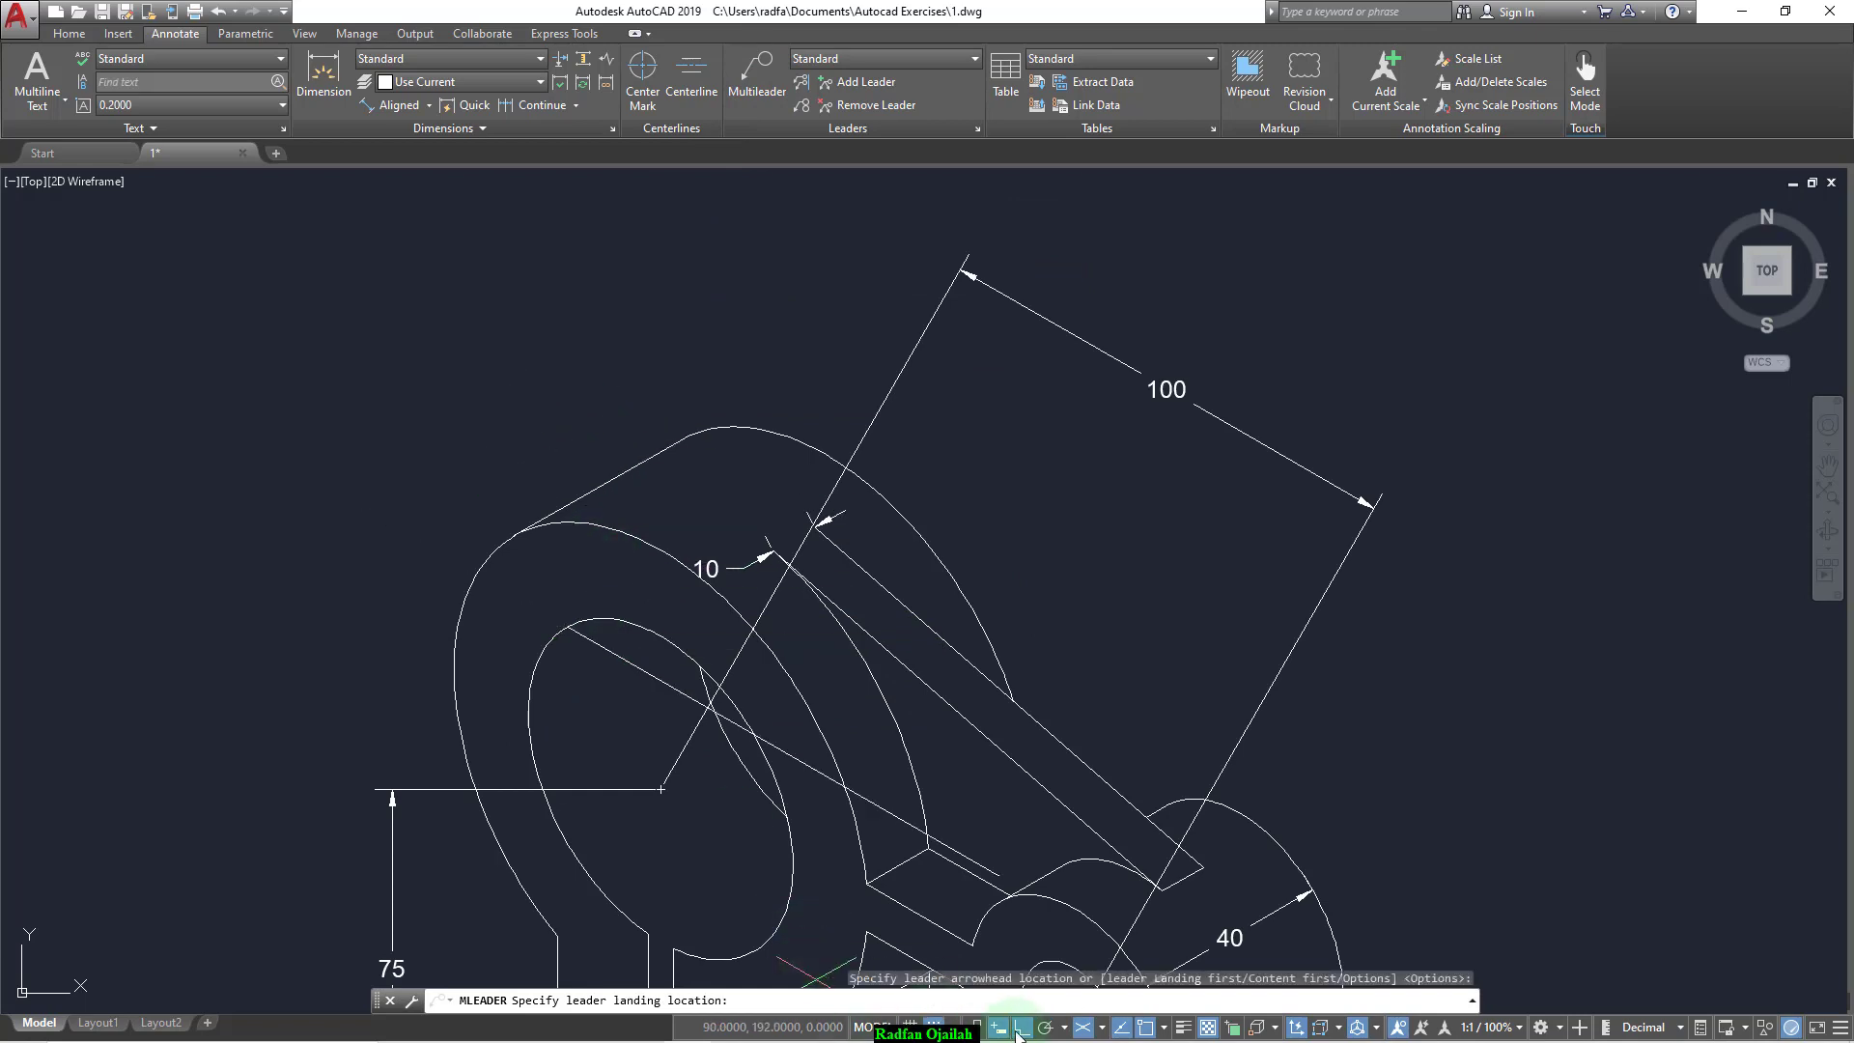
key("F8")
left_click(447, 426)
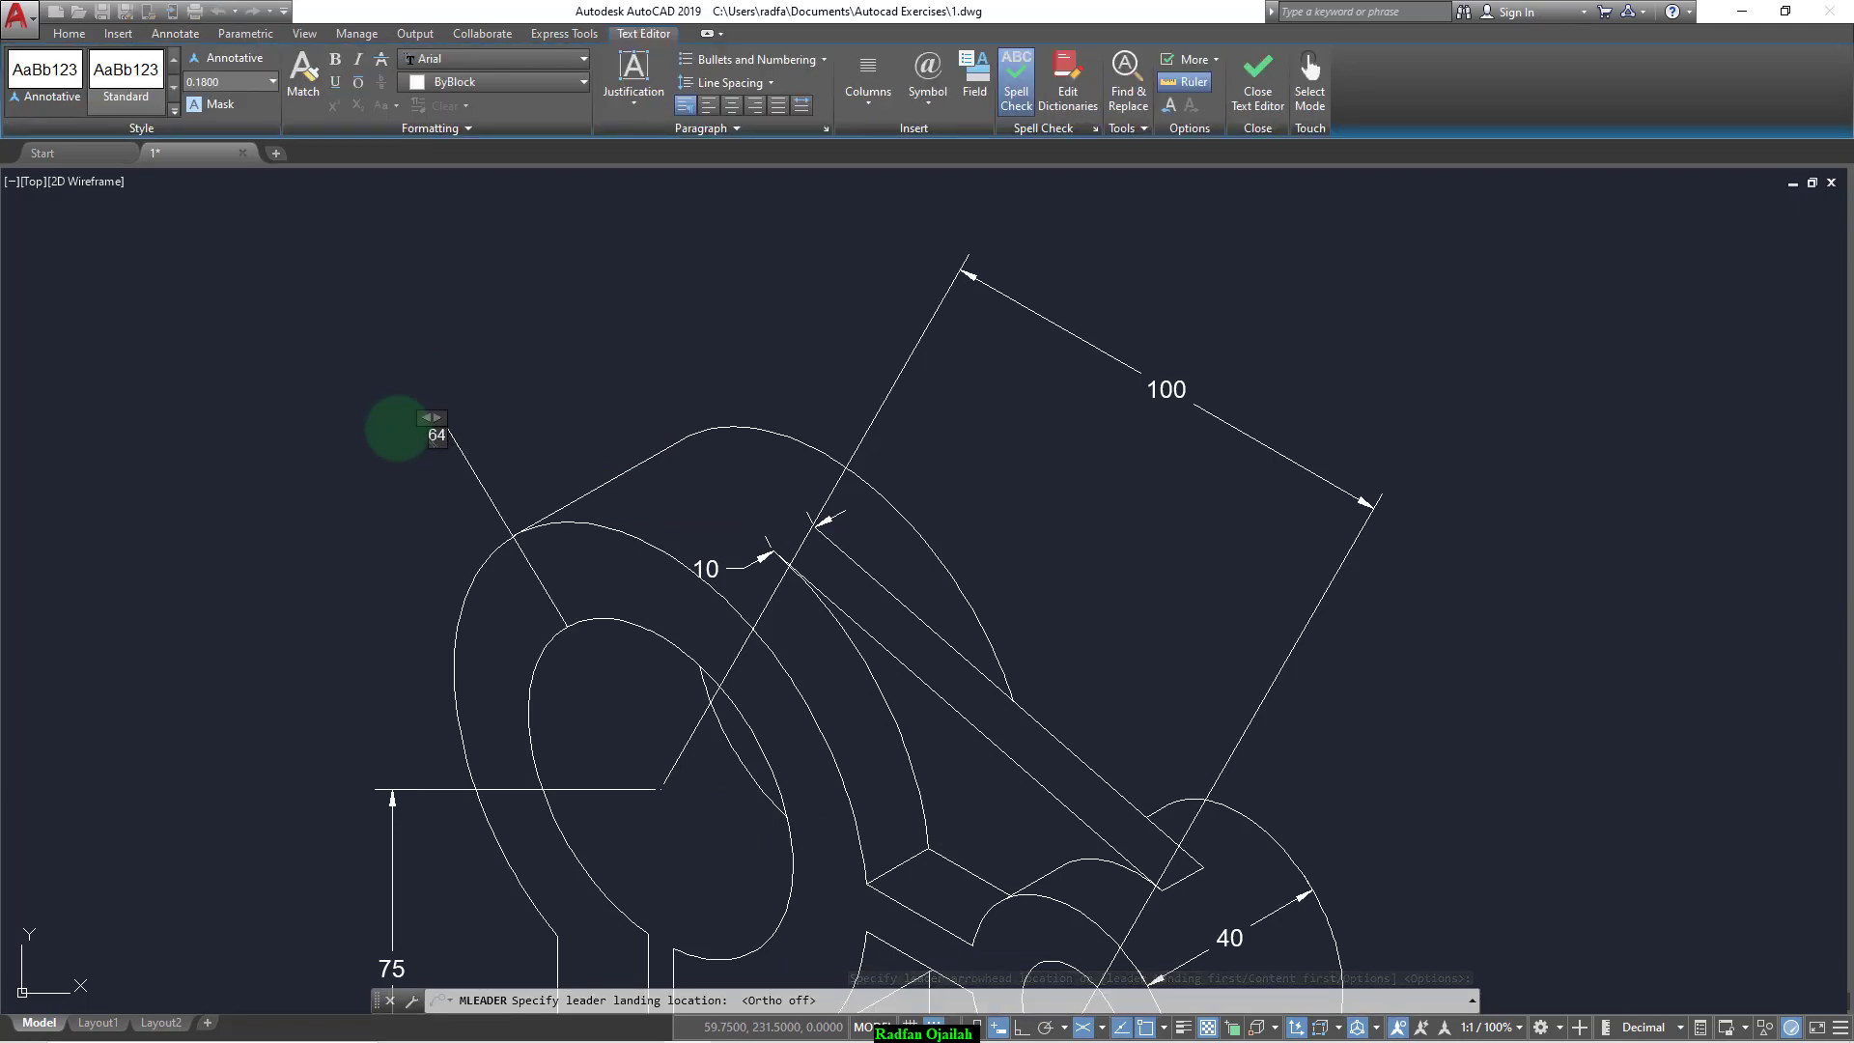
left_click(928, 97)
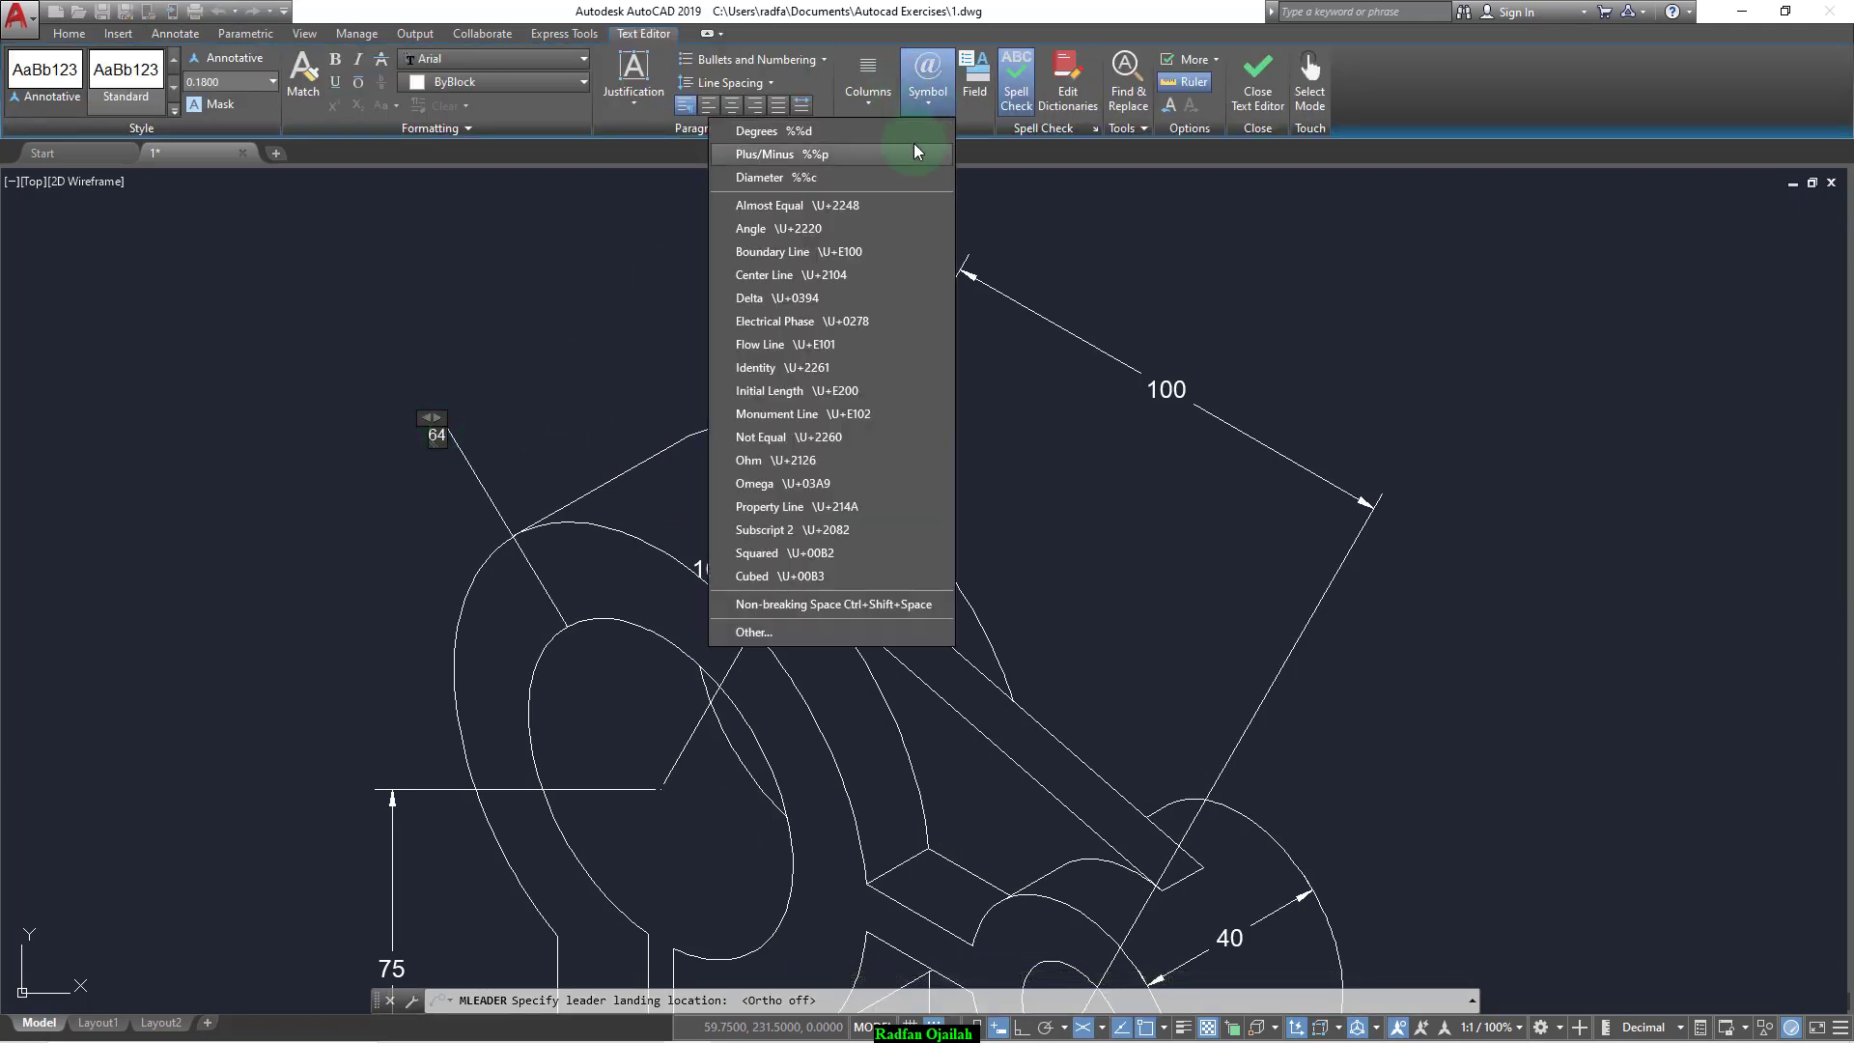
left_click(850, 174)
left_click(535, 413)
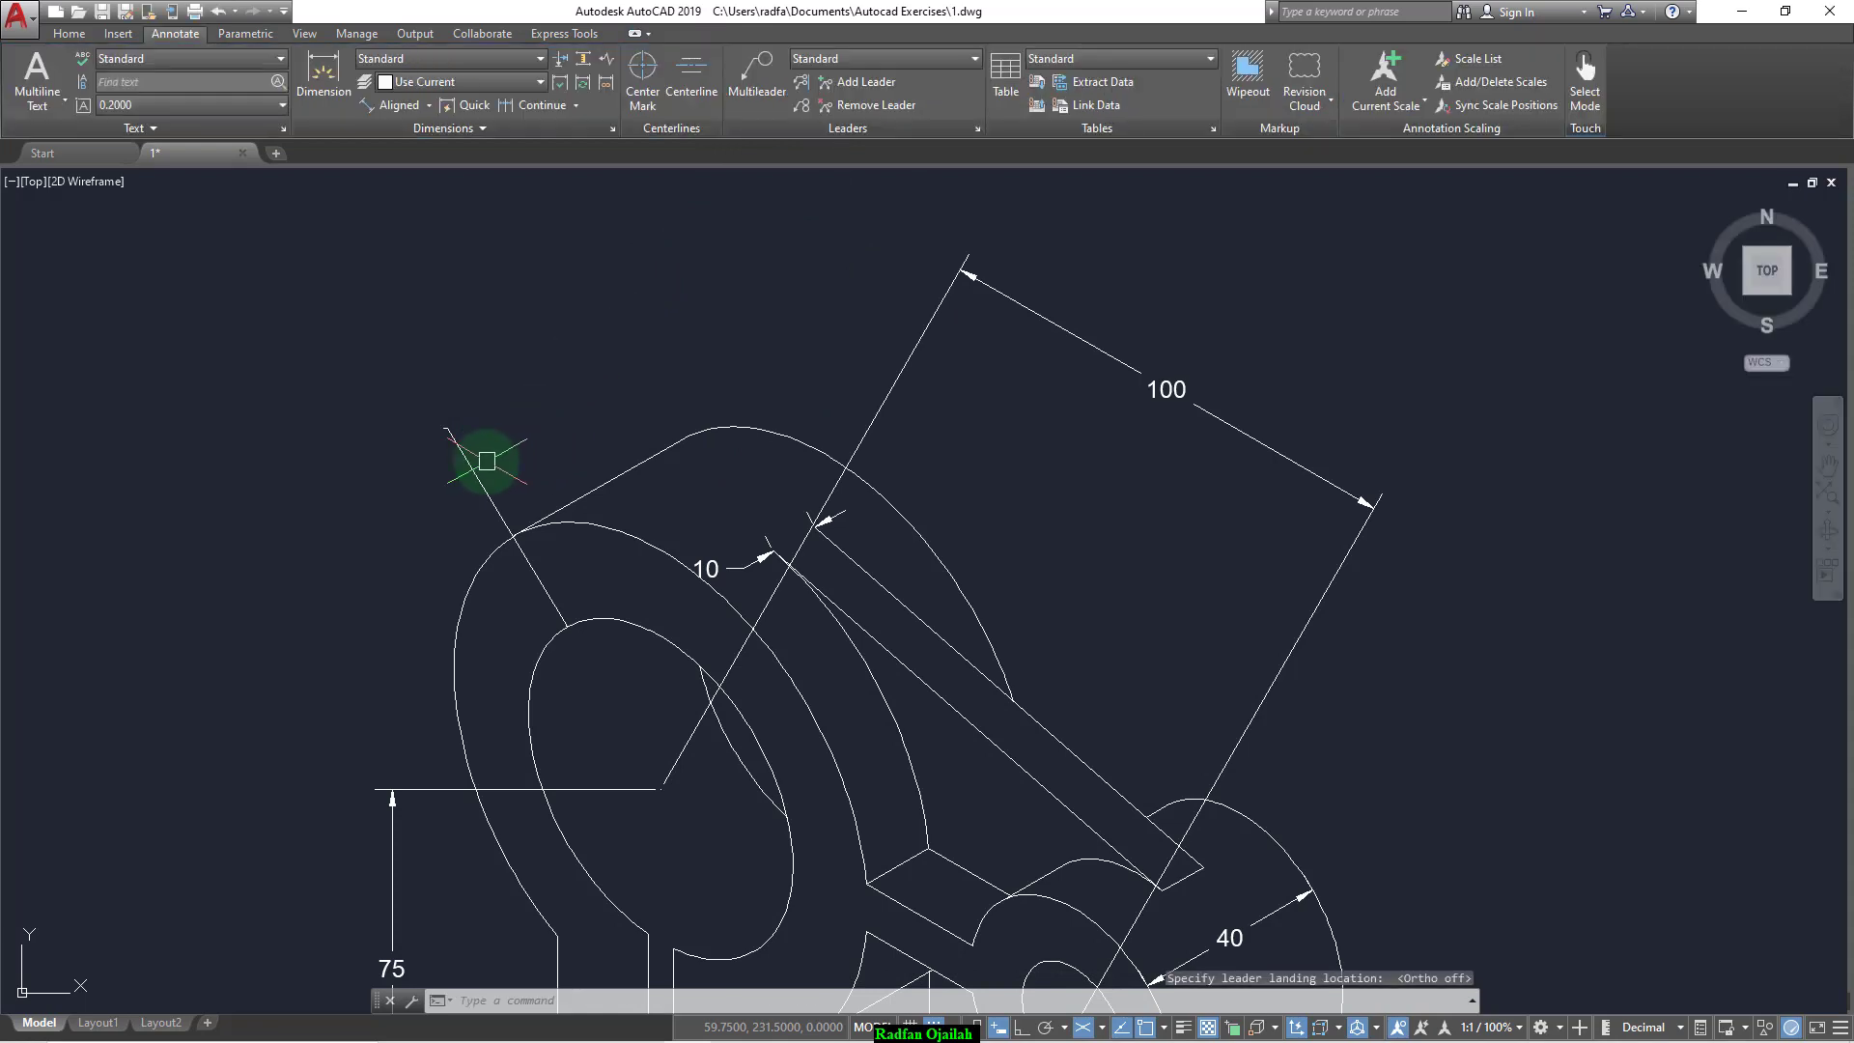
Step: Increase the specified scale of the Standard multileader style to enlarge the leader's text and arrowhead
left_click(473, 469)
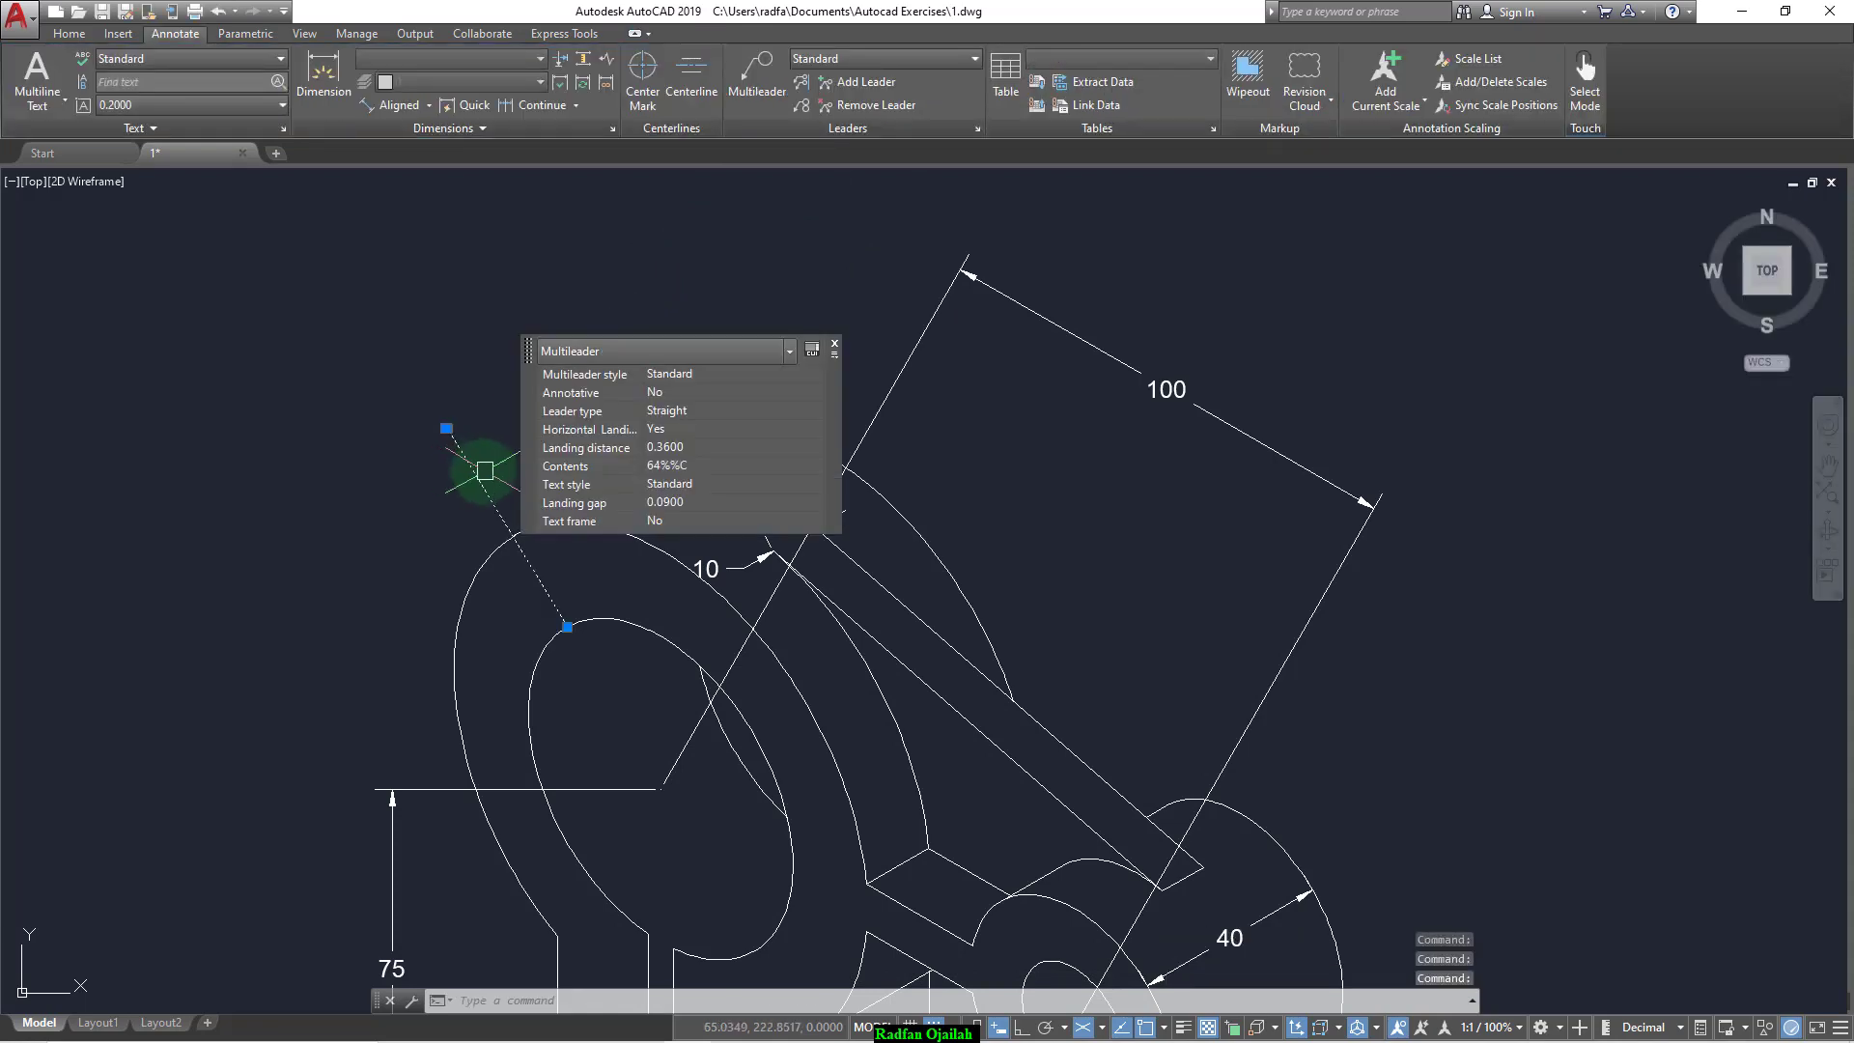
left_click(837, 349)
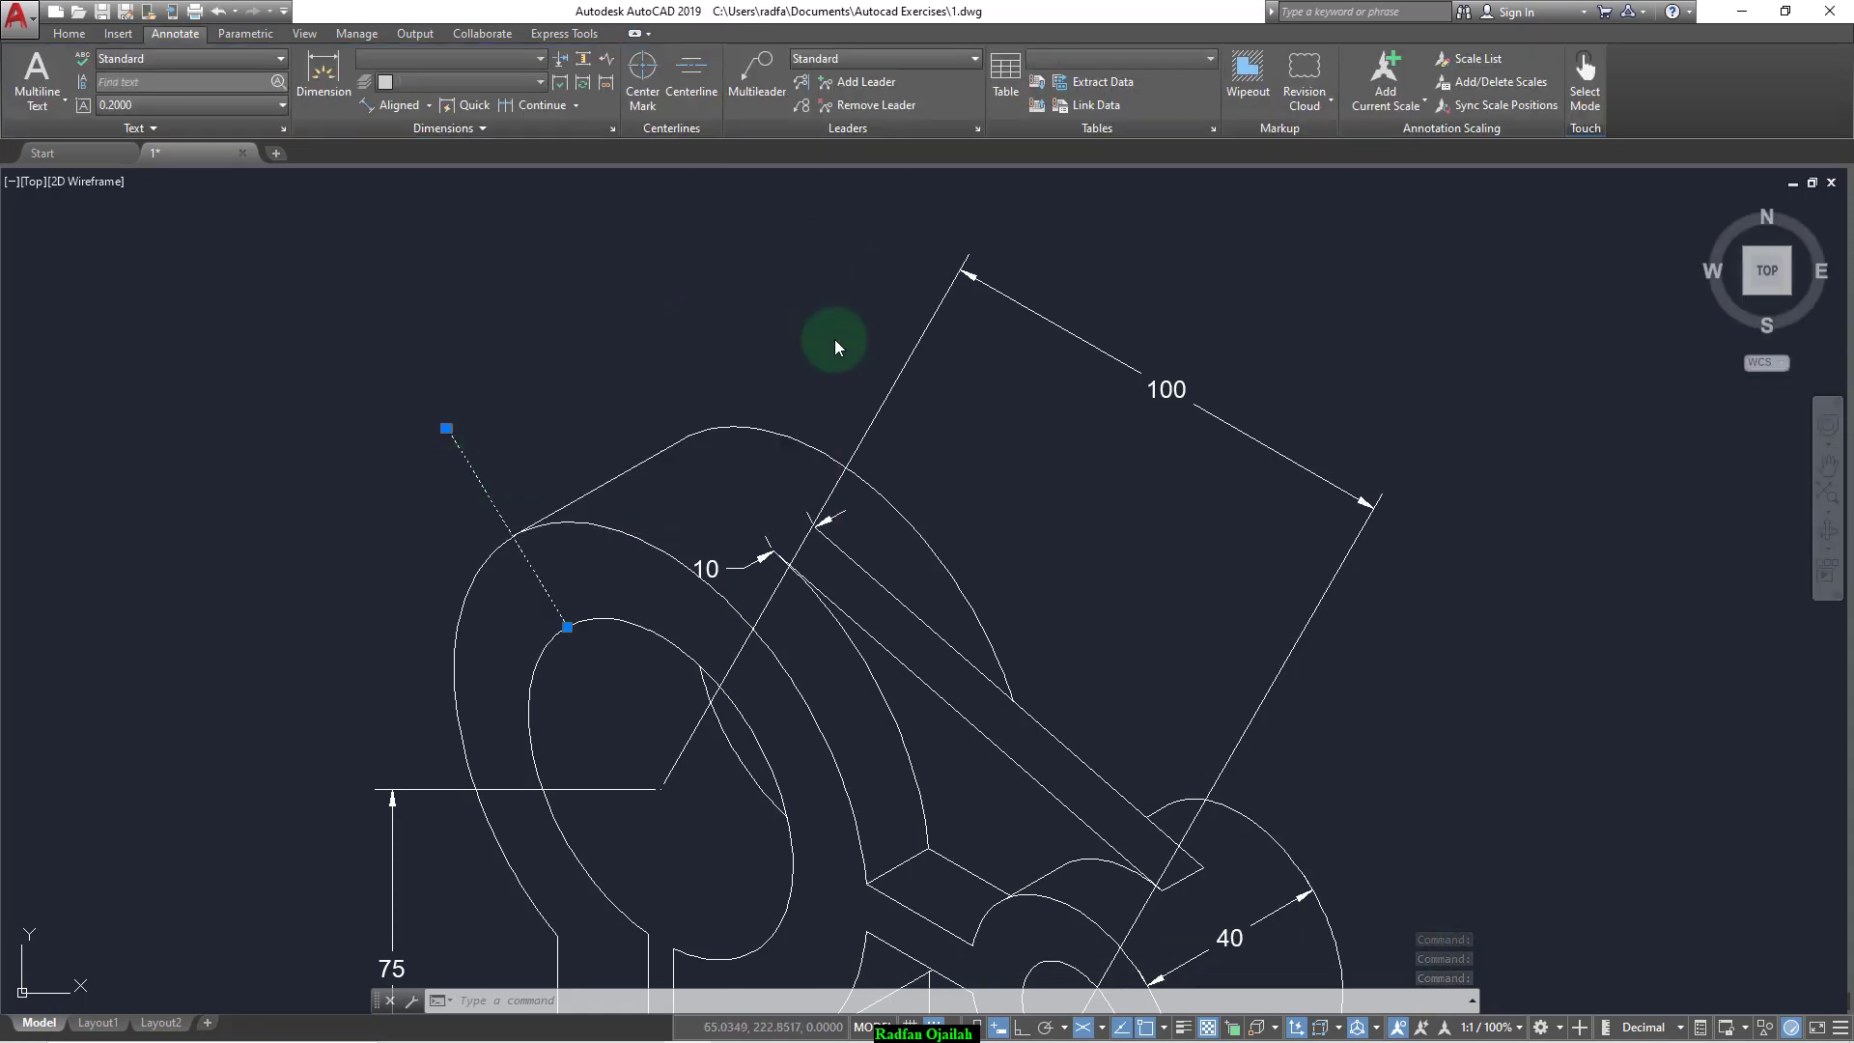
left_click(978, 127)
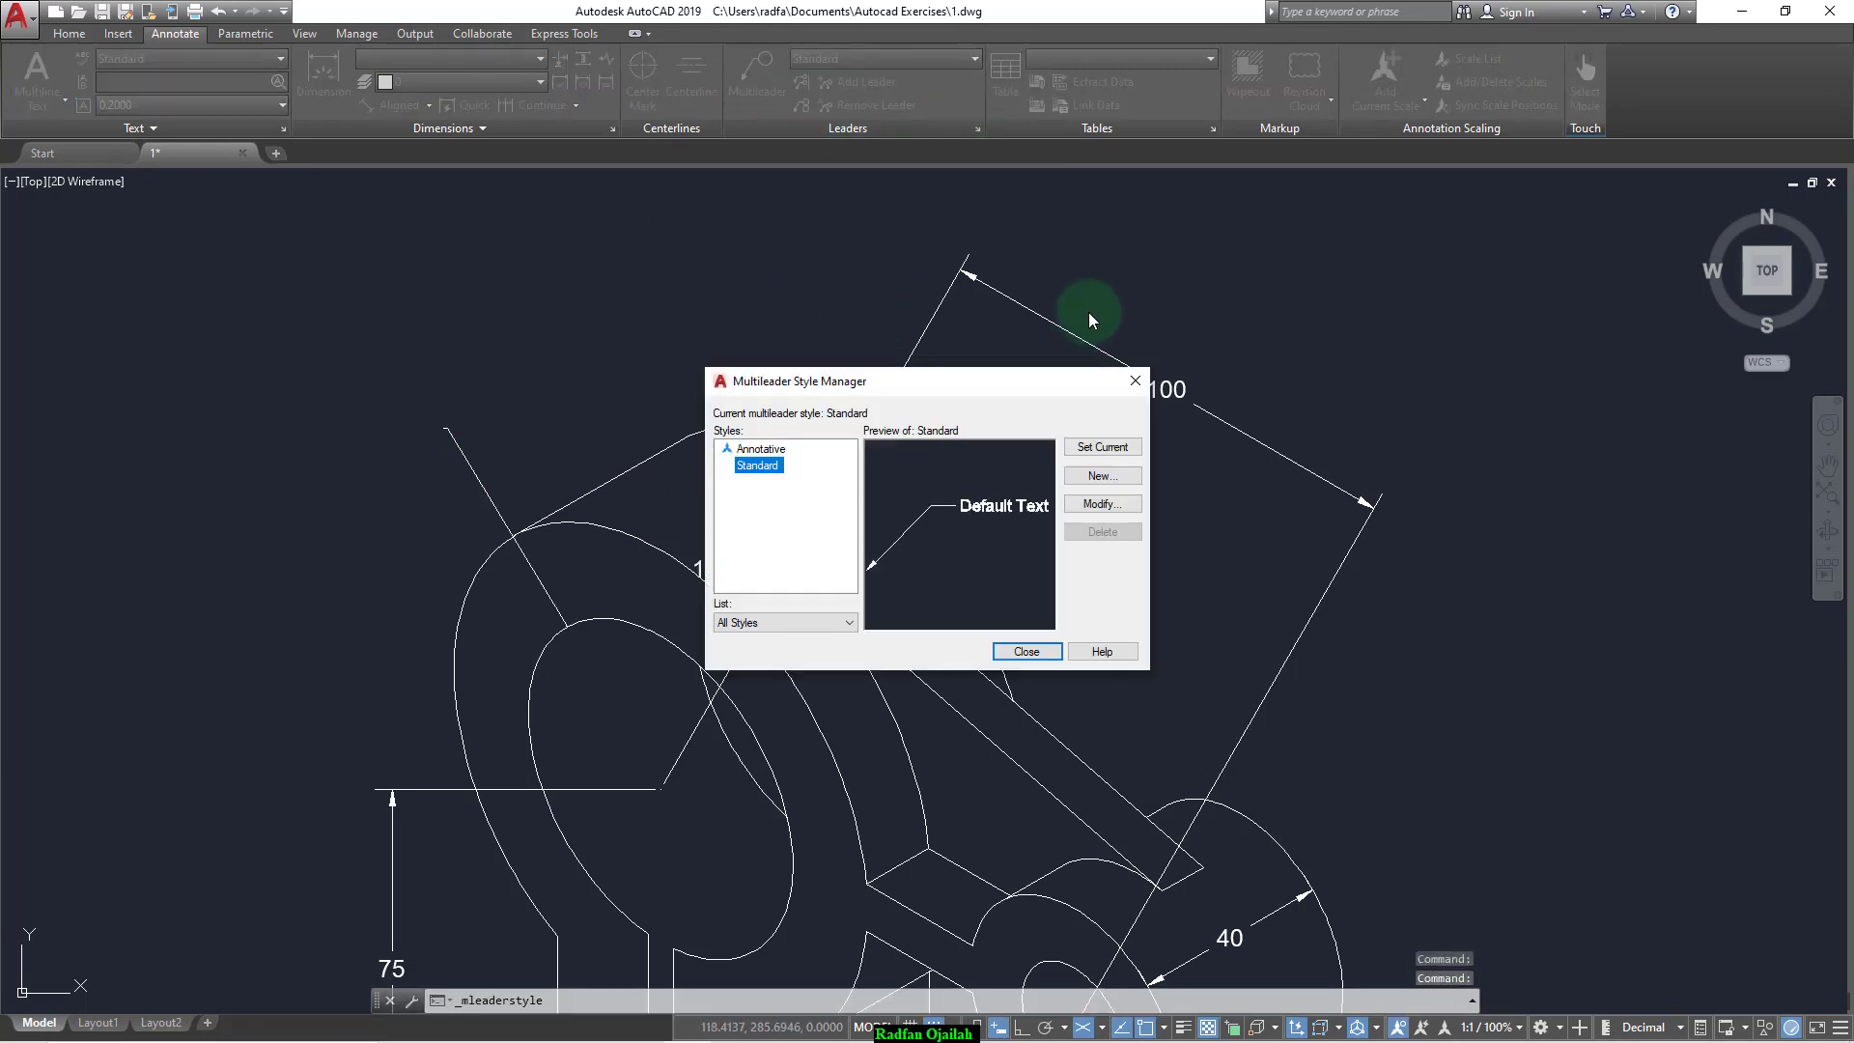
left_click(1099, 504)
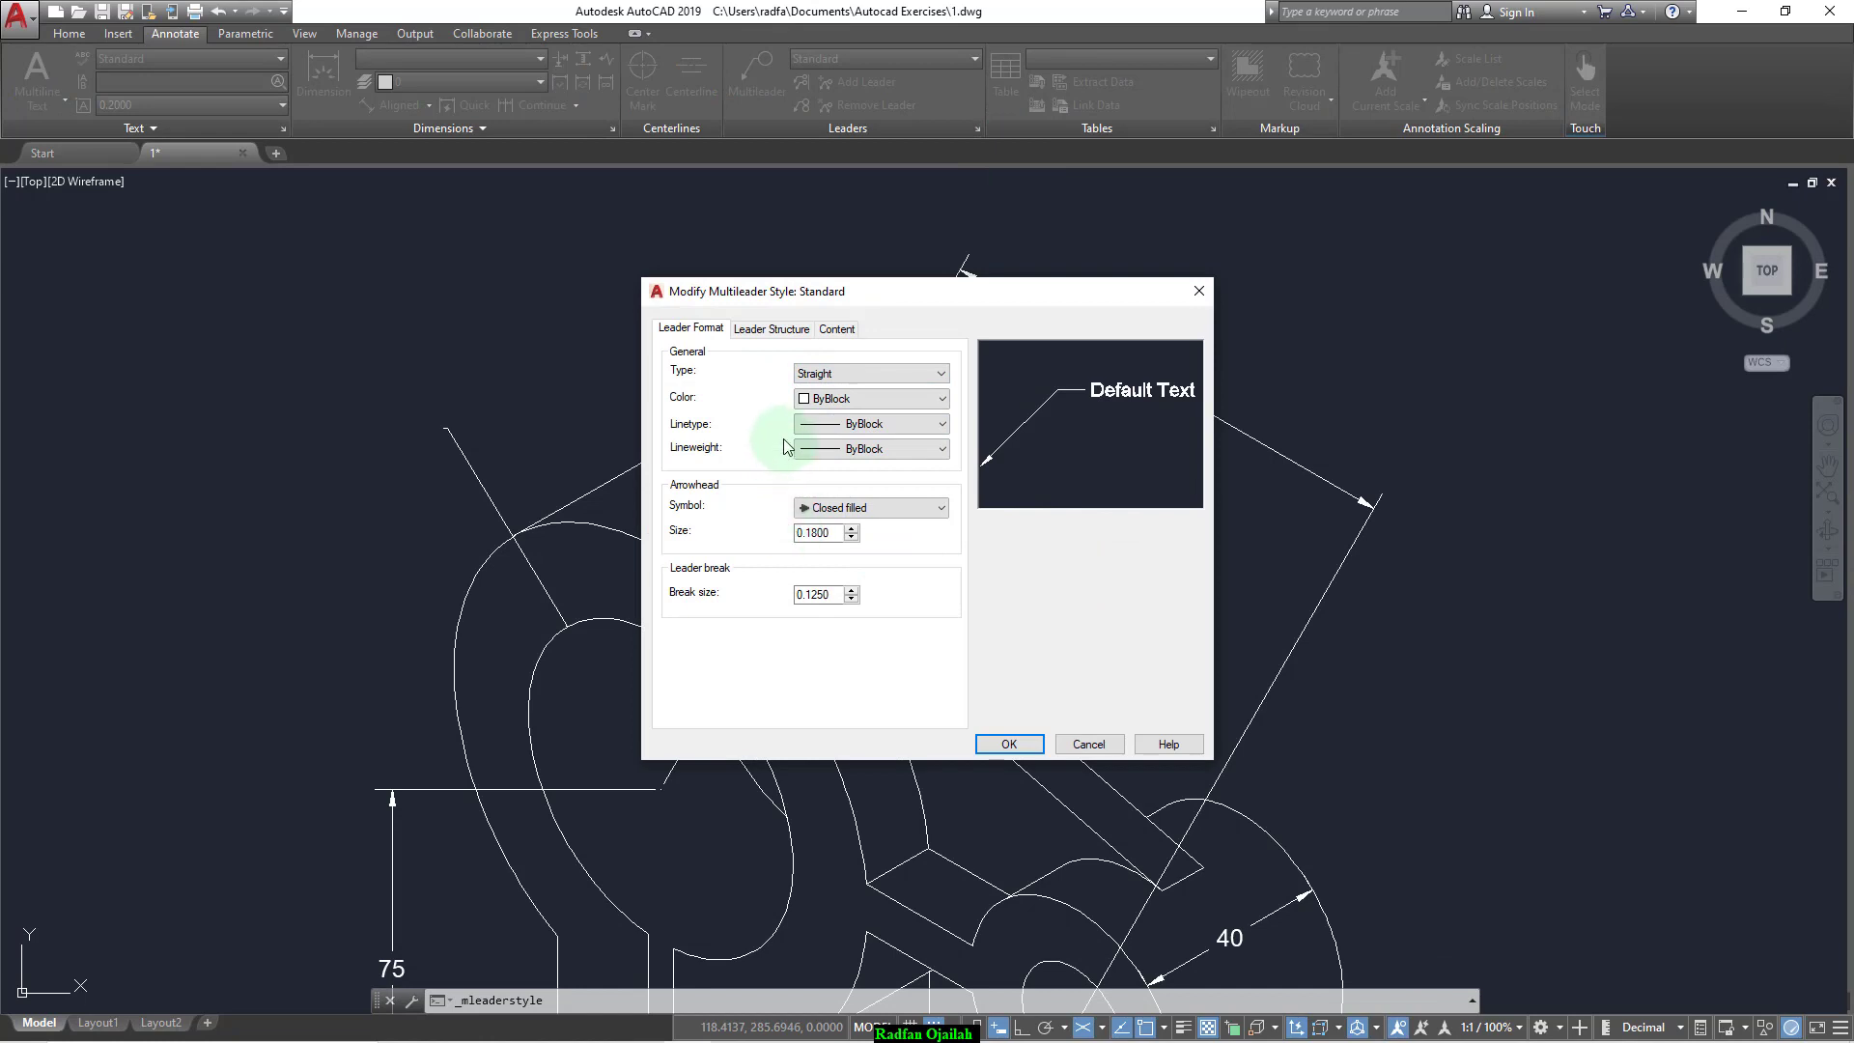
left_click(769, 330)
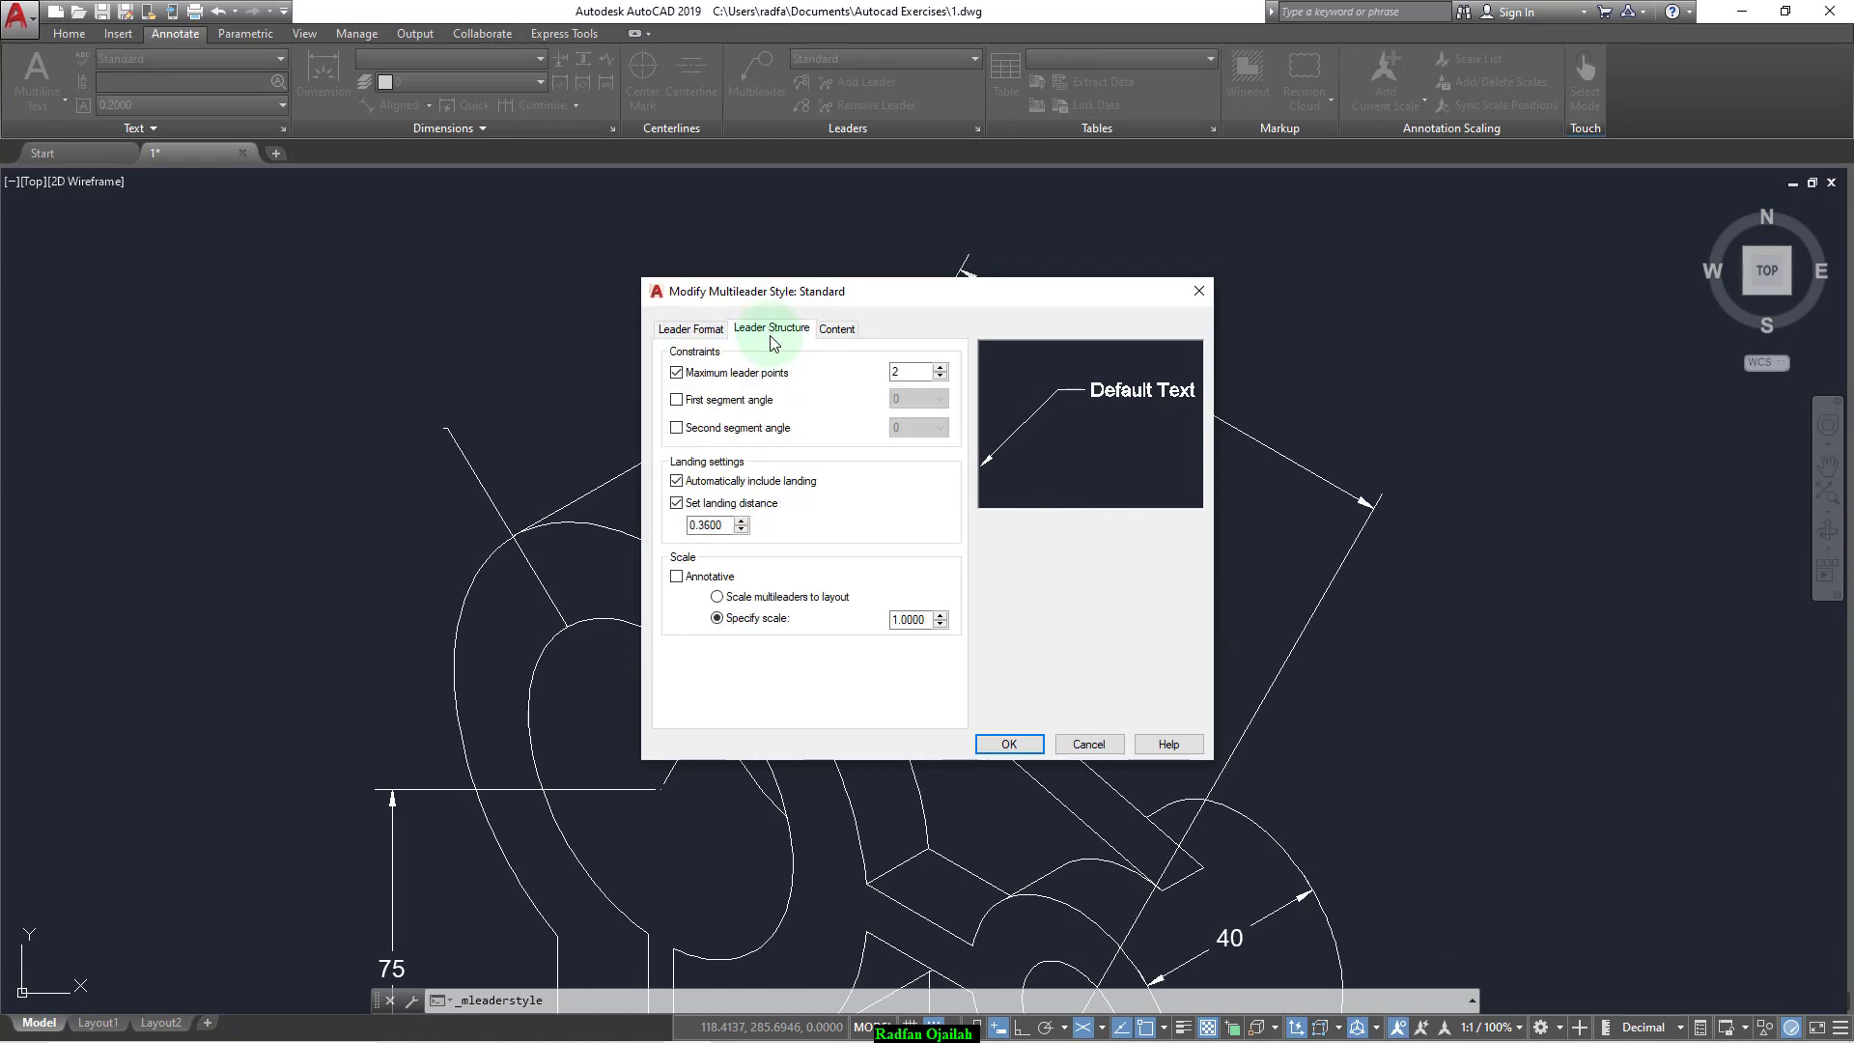
left_click(1009, 745)
left_click(1030, 653)
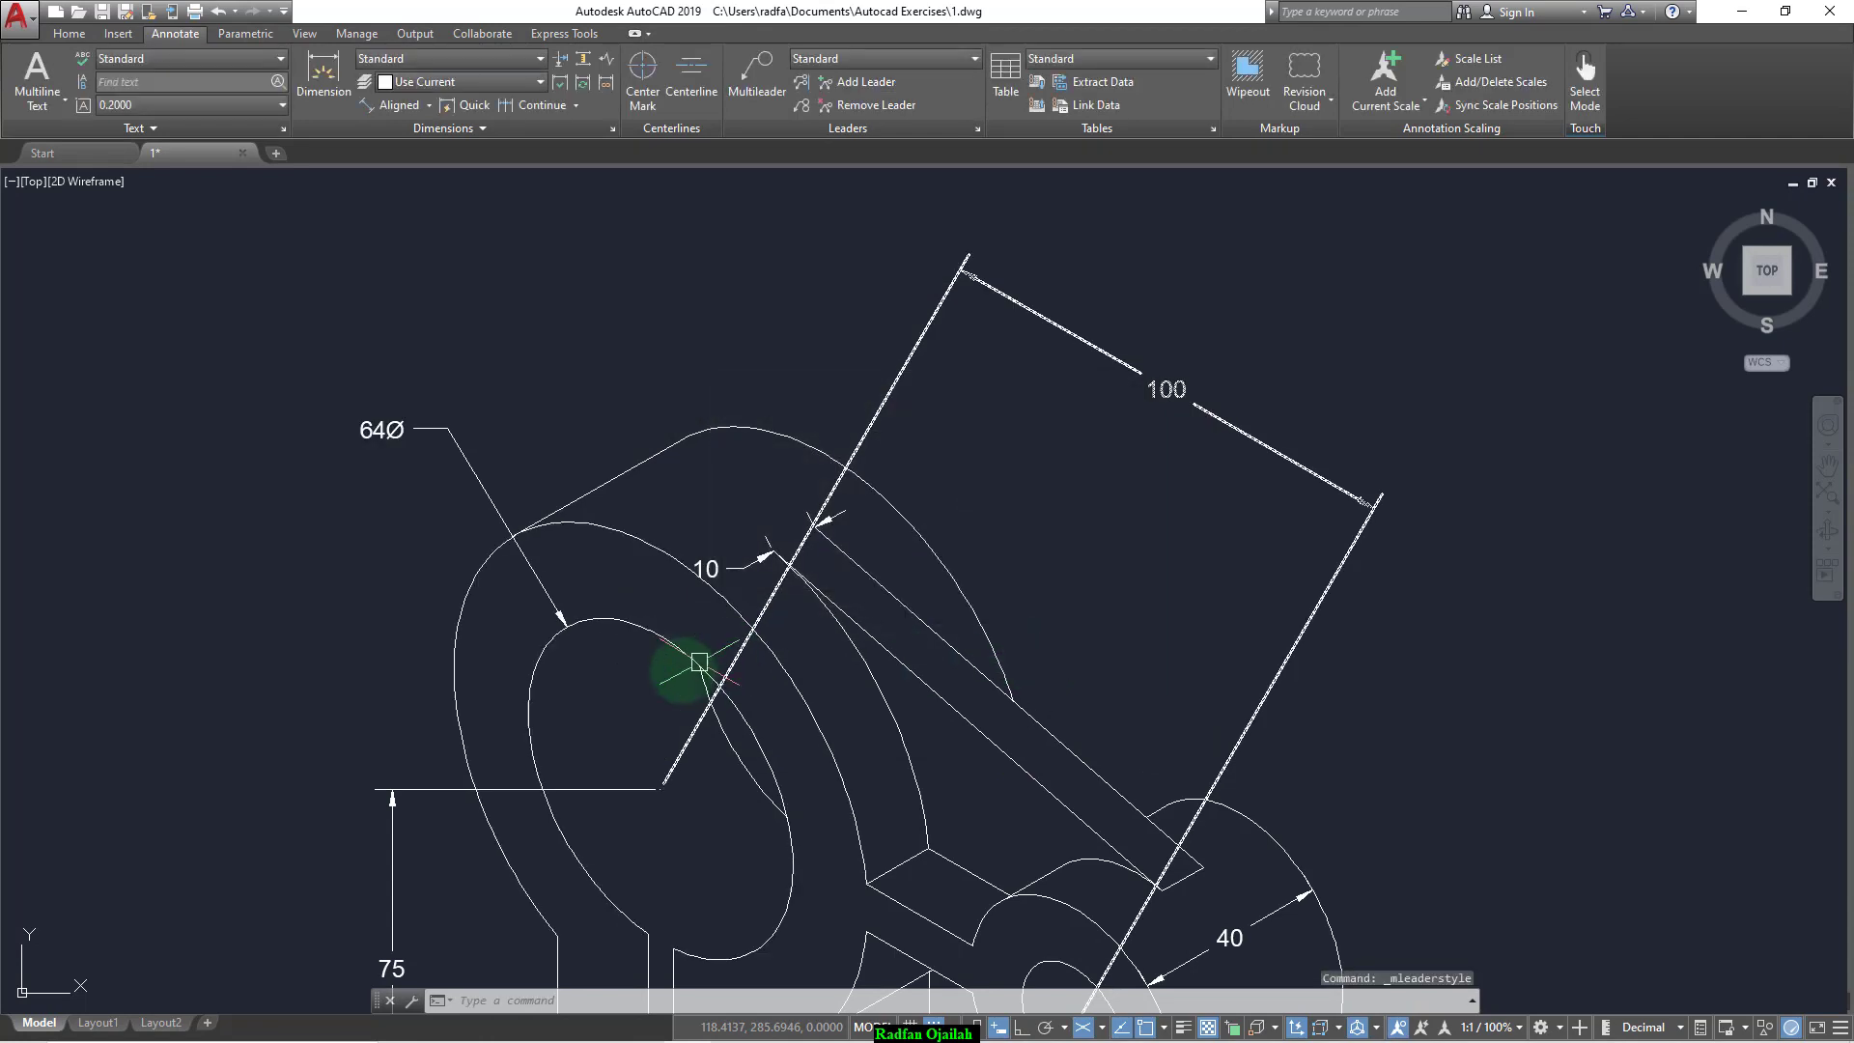
left_click(650, 90)
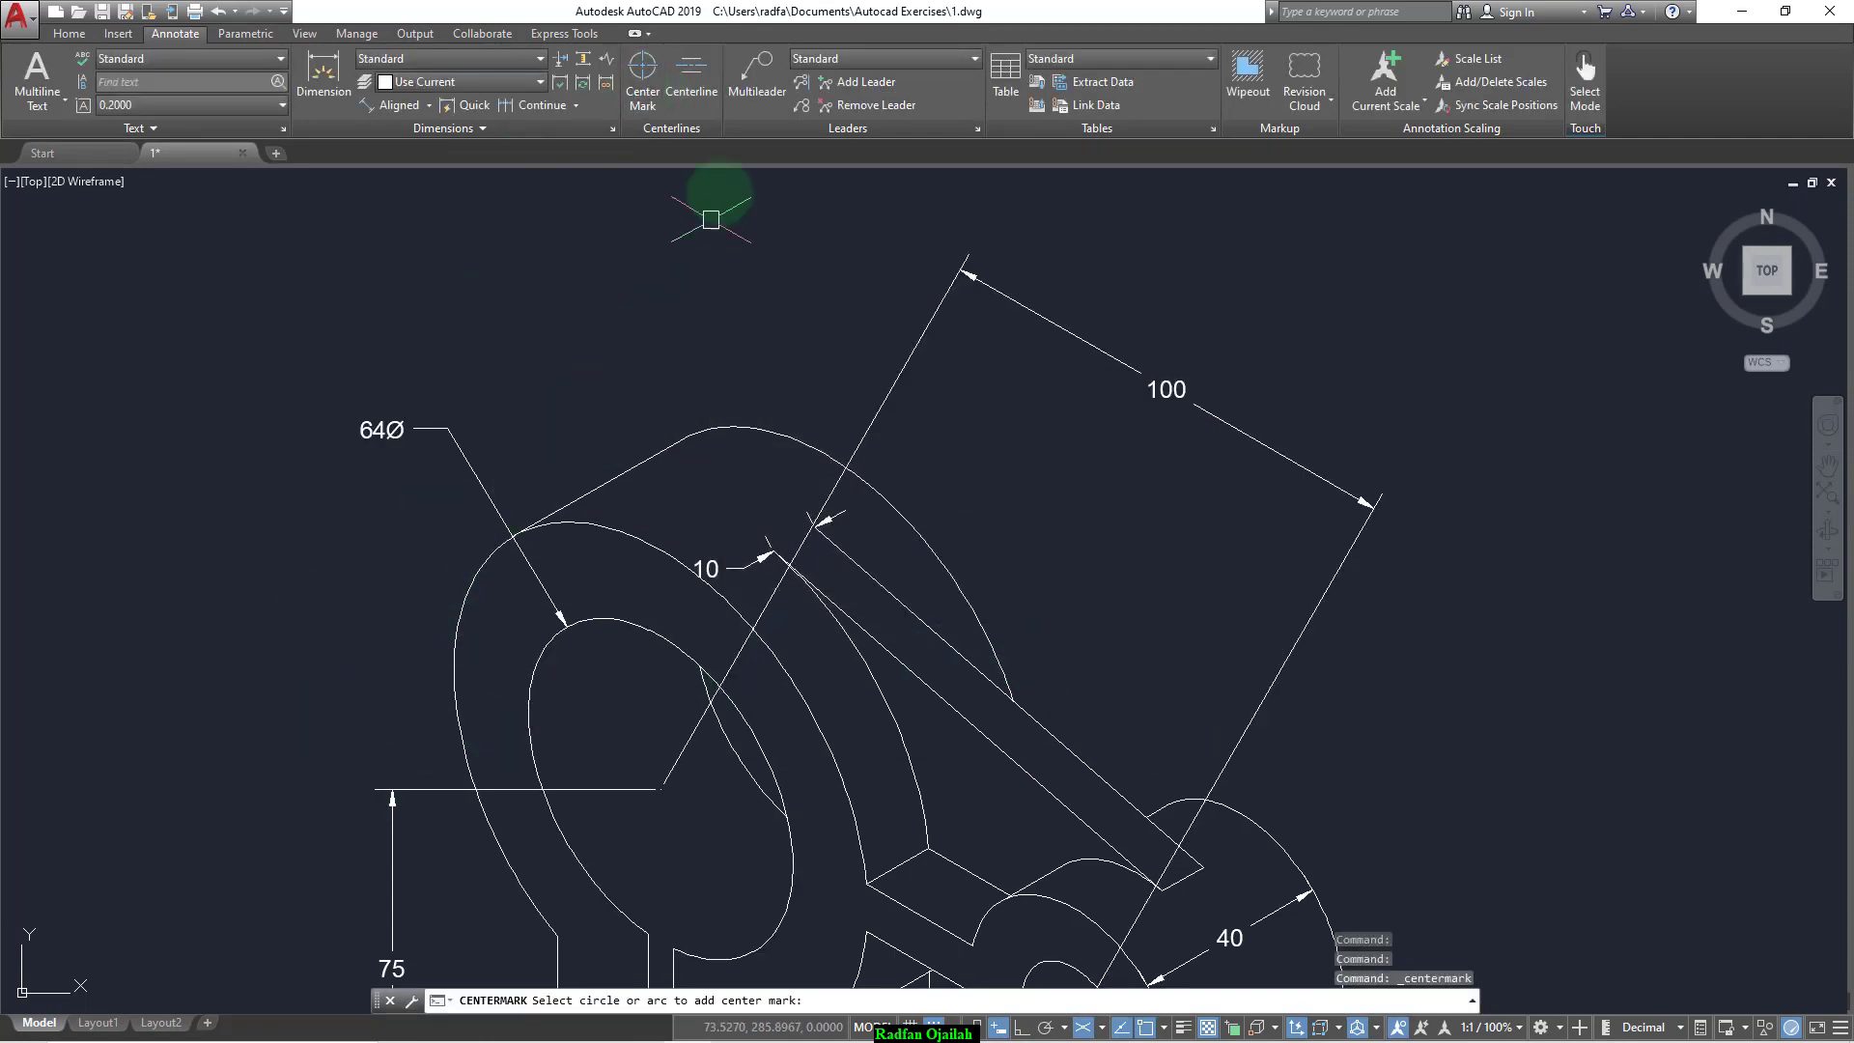
left_click(757, 77)
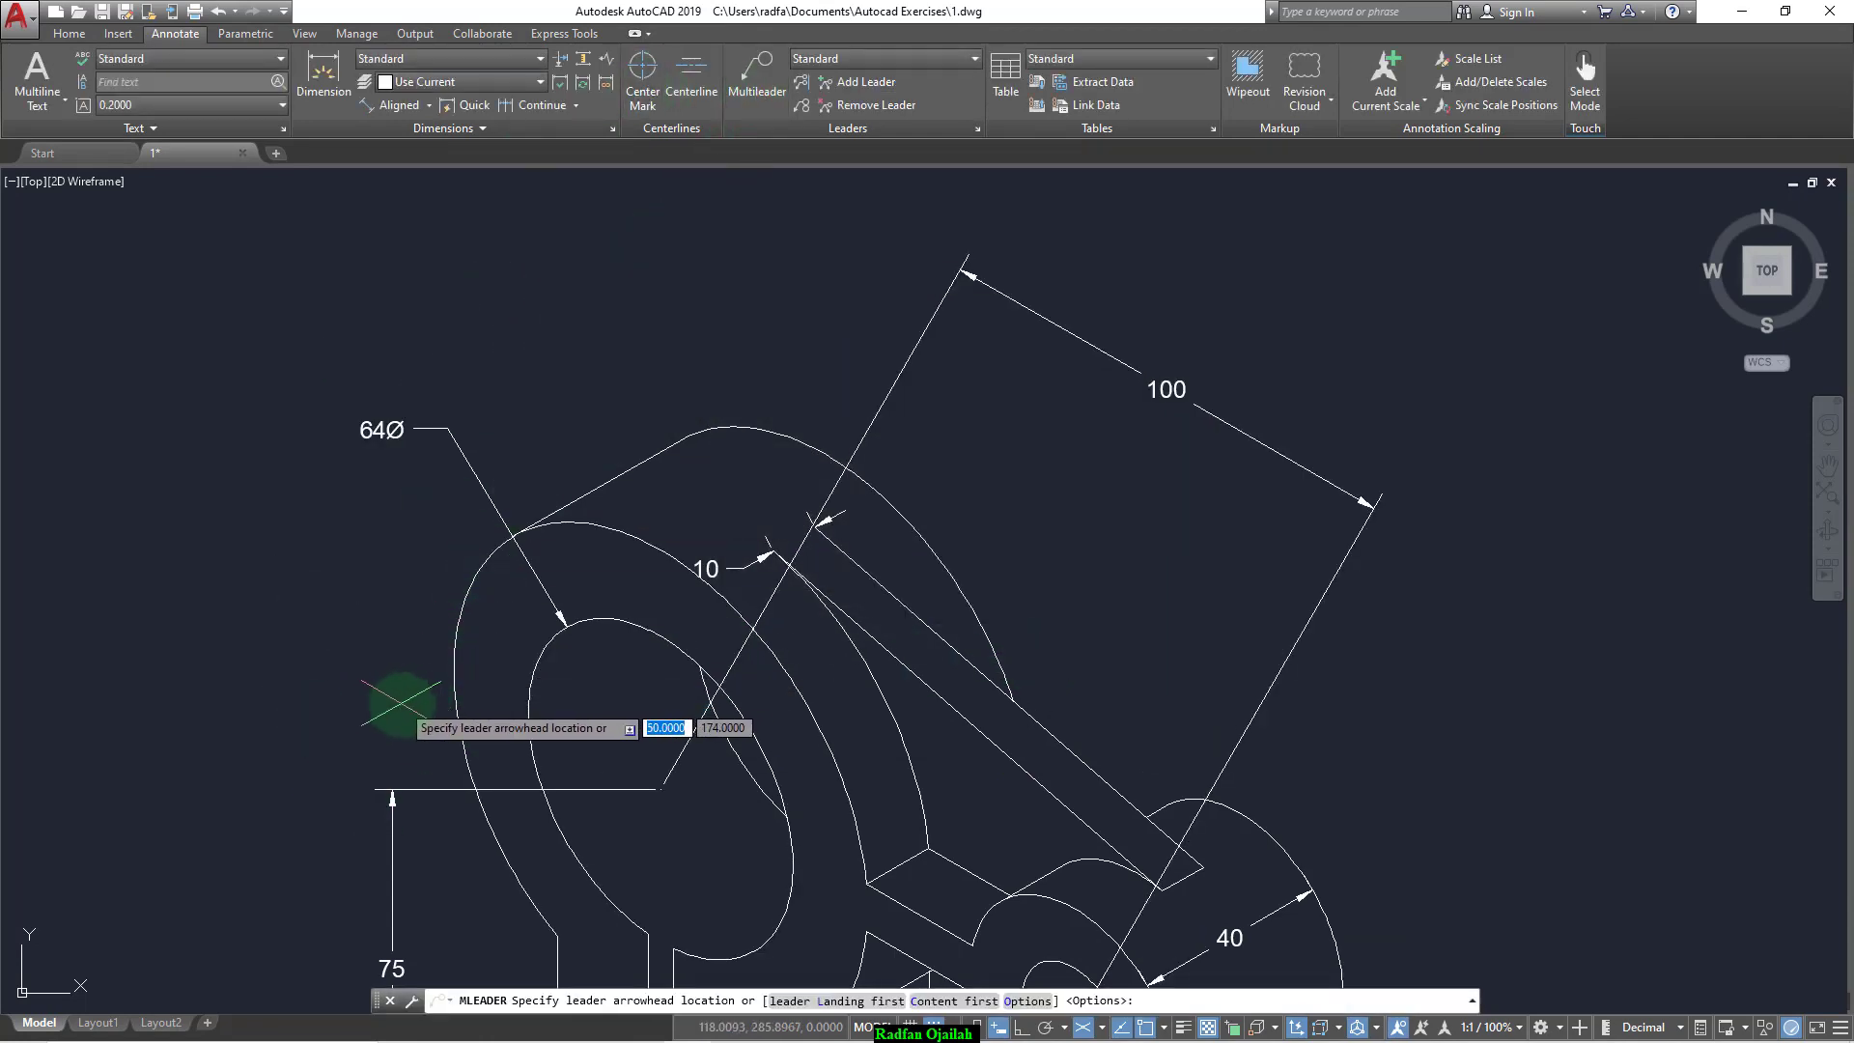
left_click(514, 535)
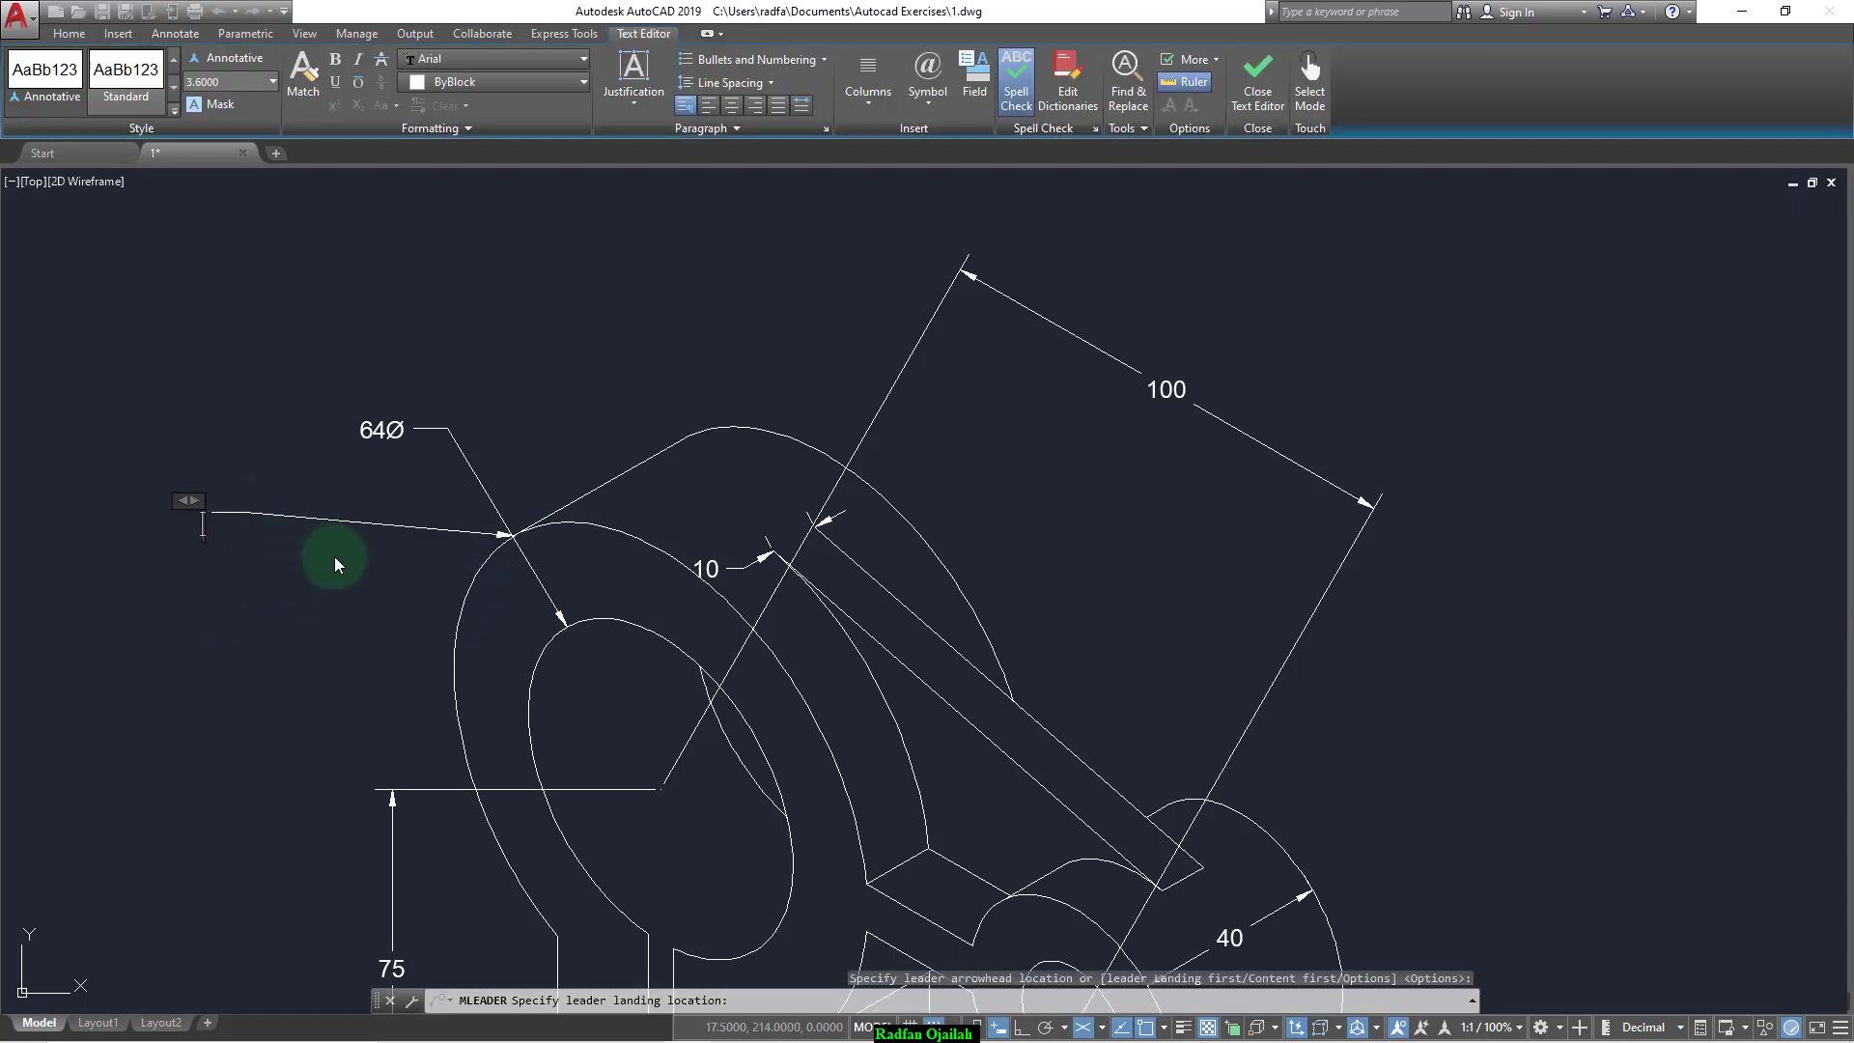
left_click(365, 512)
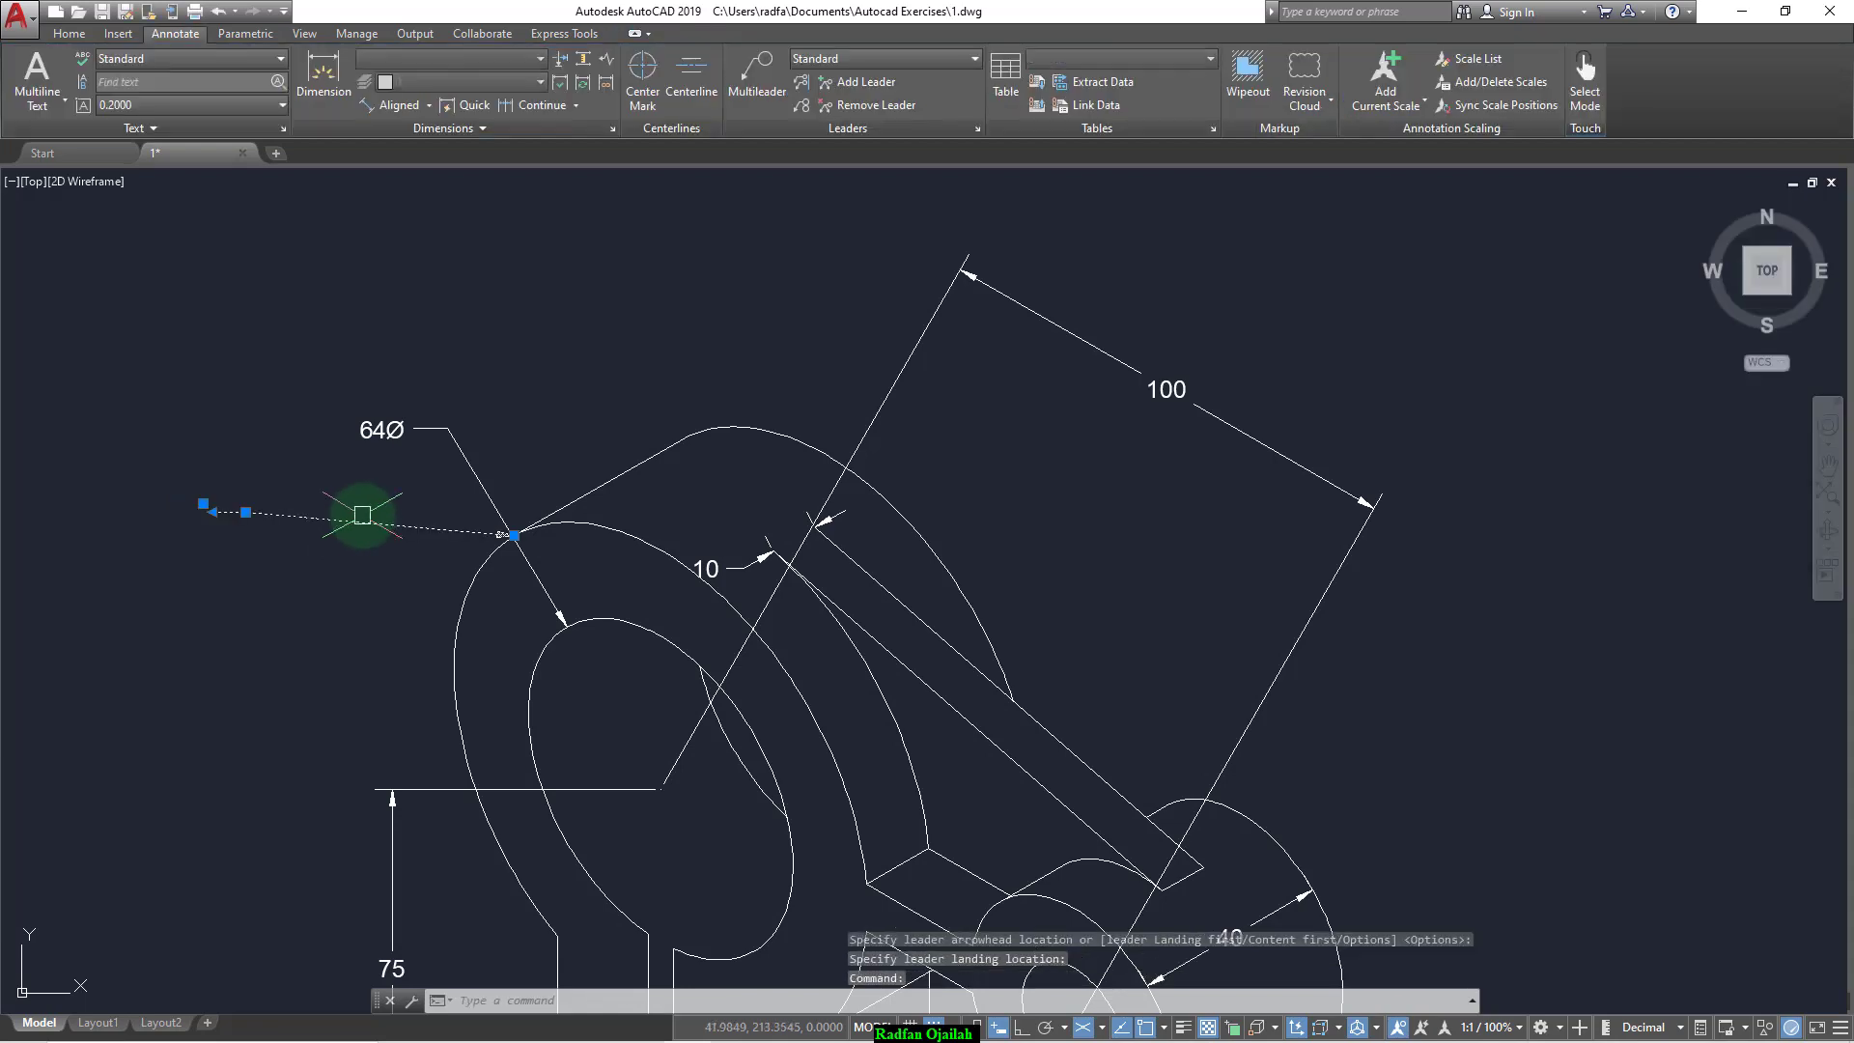
Step: Add a multileader pointing to the large boss's outer edge with the text 100Ø, using the diameter symbol
left_click(756, 72)
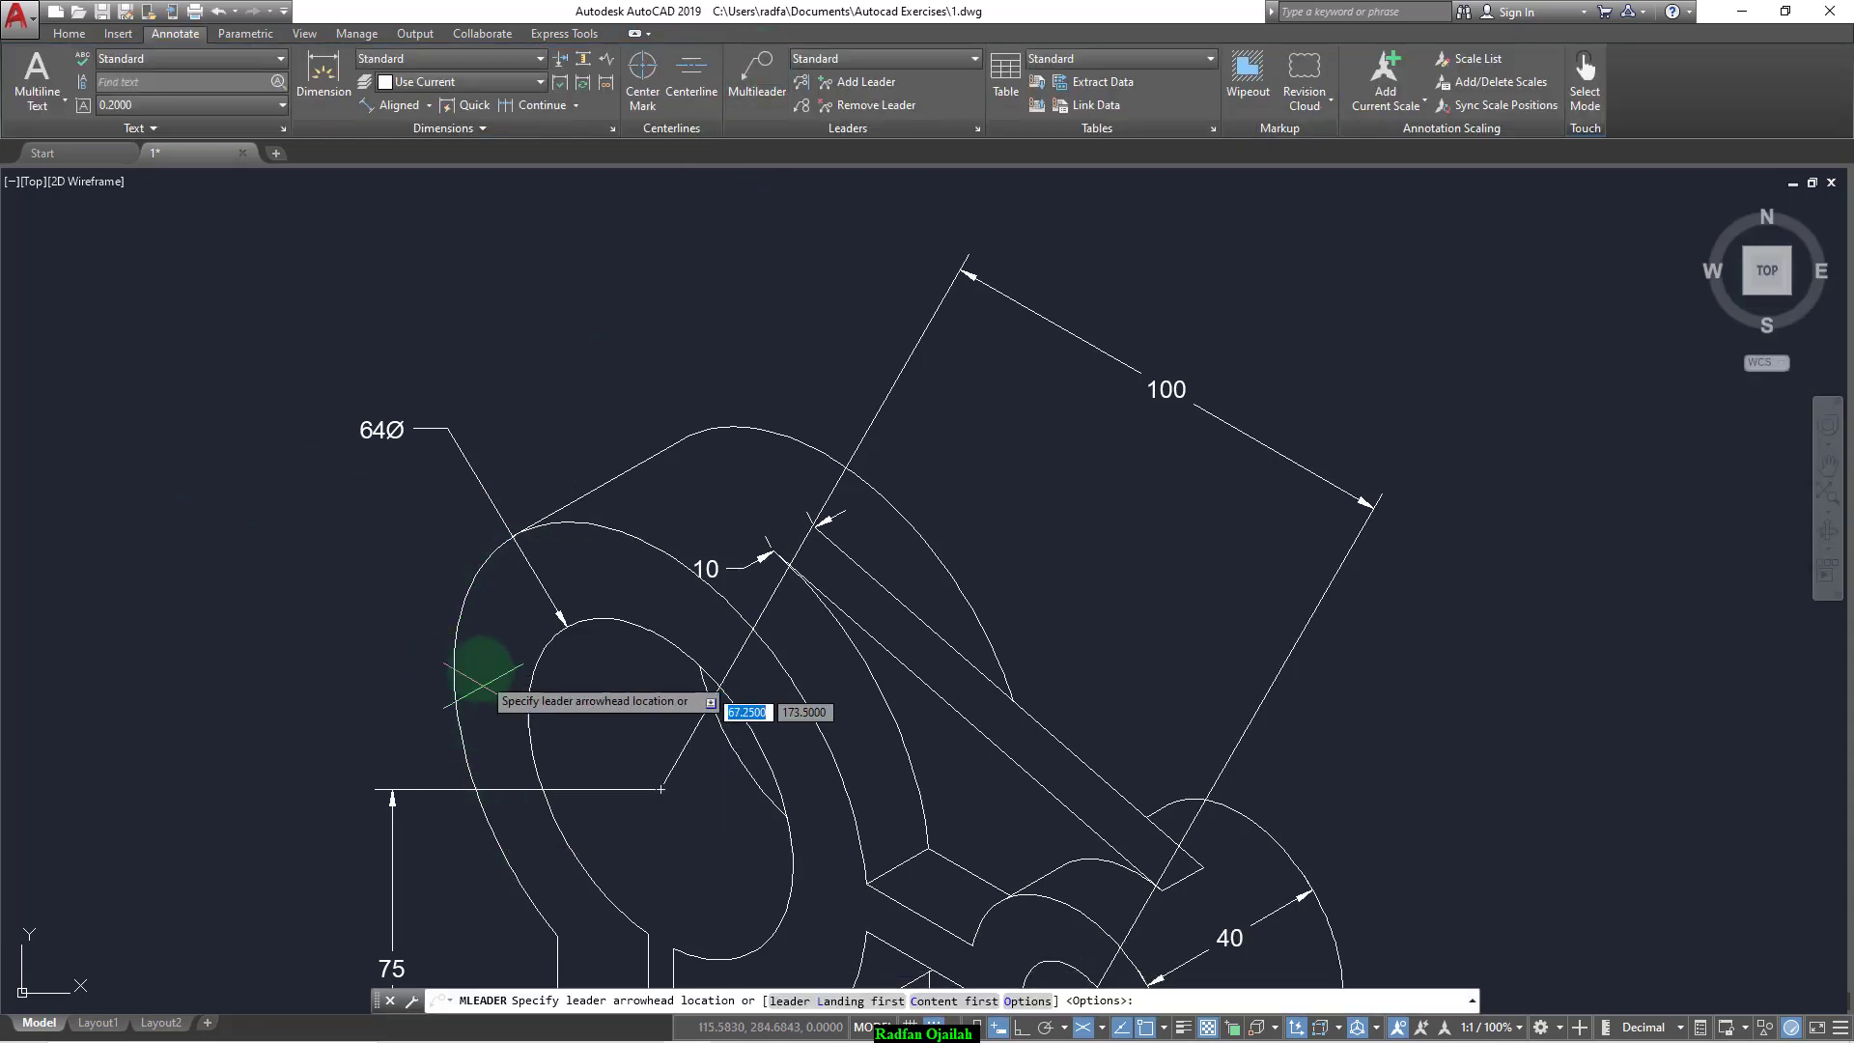
left_click(512, 534)
left_click(261, 483)
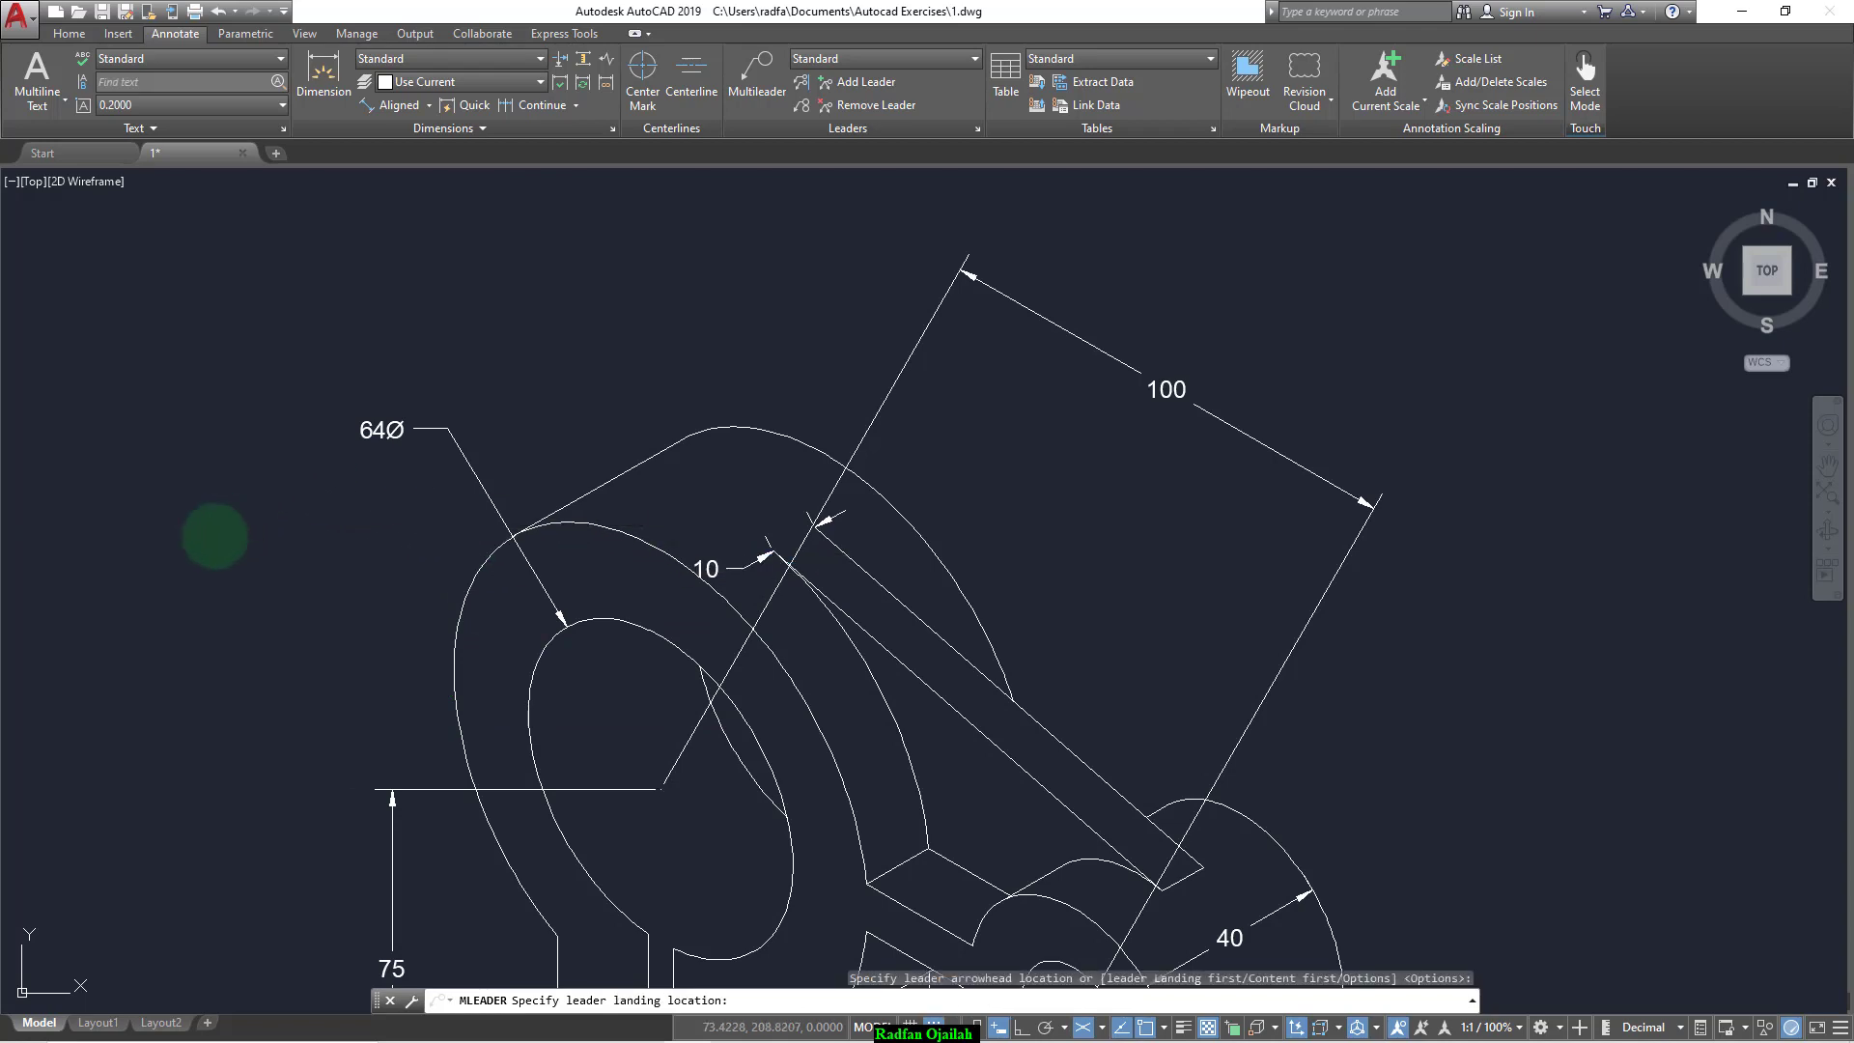
type("100")
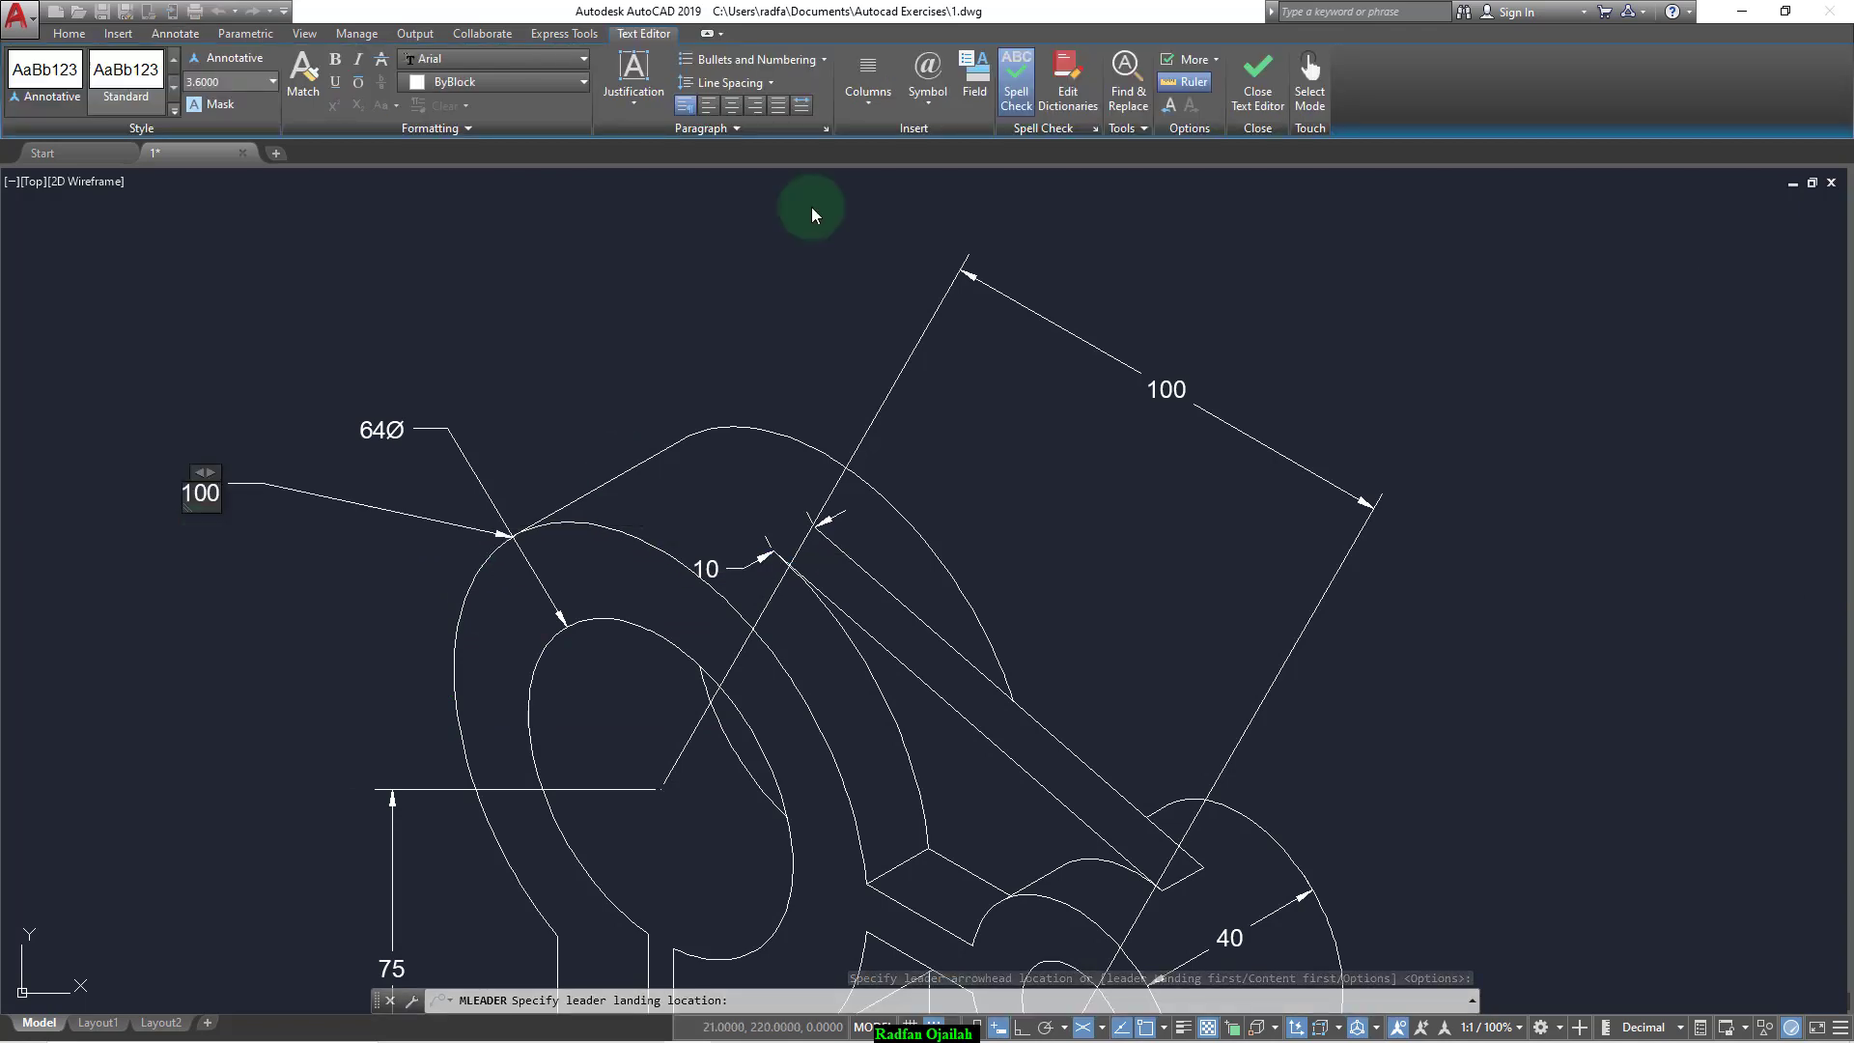
left_click(927, 78)
left_click(877, 180)
left_click(712, 246)
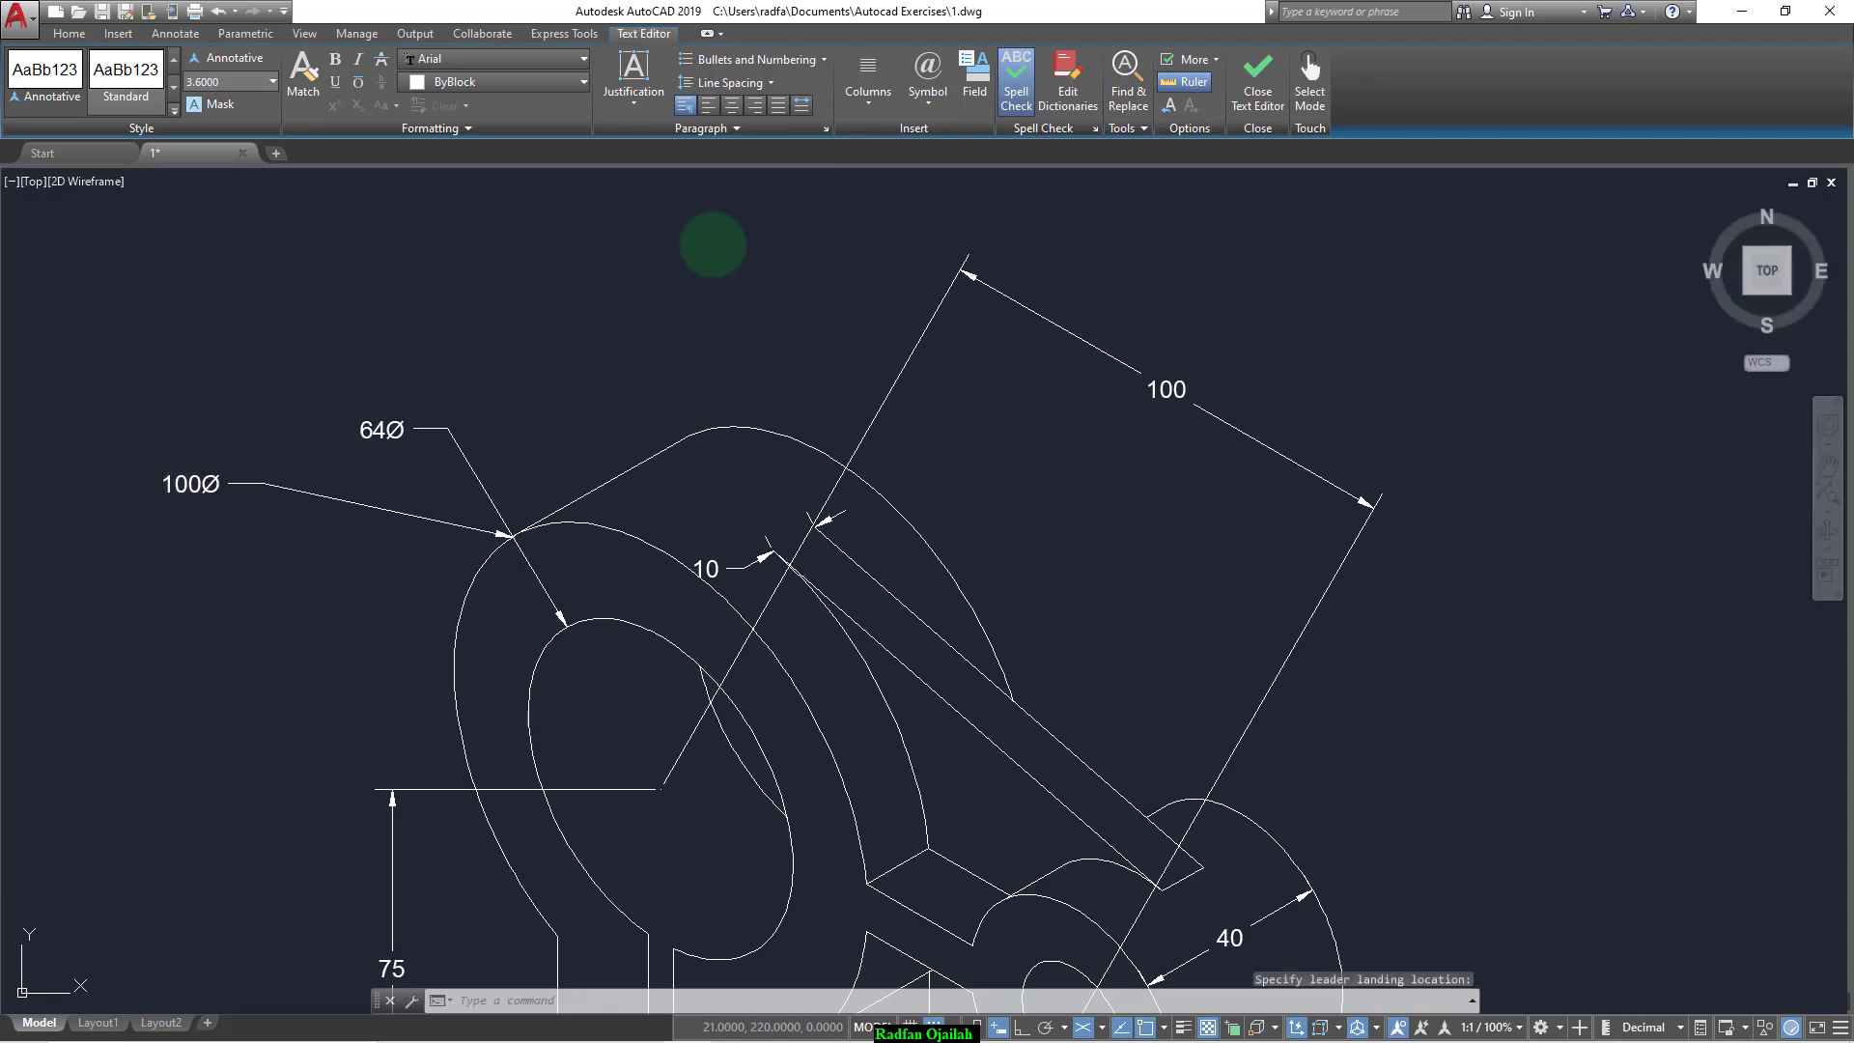
scroll(446, 350, "down", 2)
key("Escape")
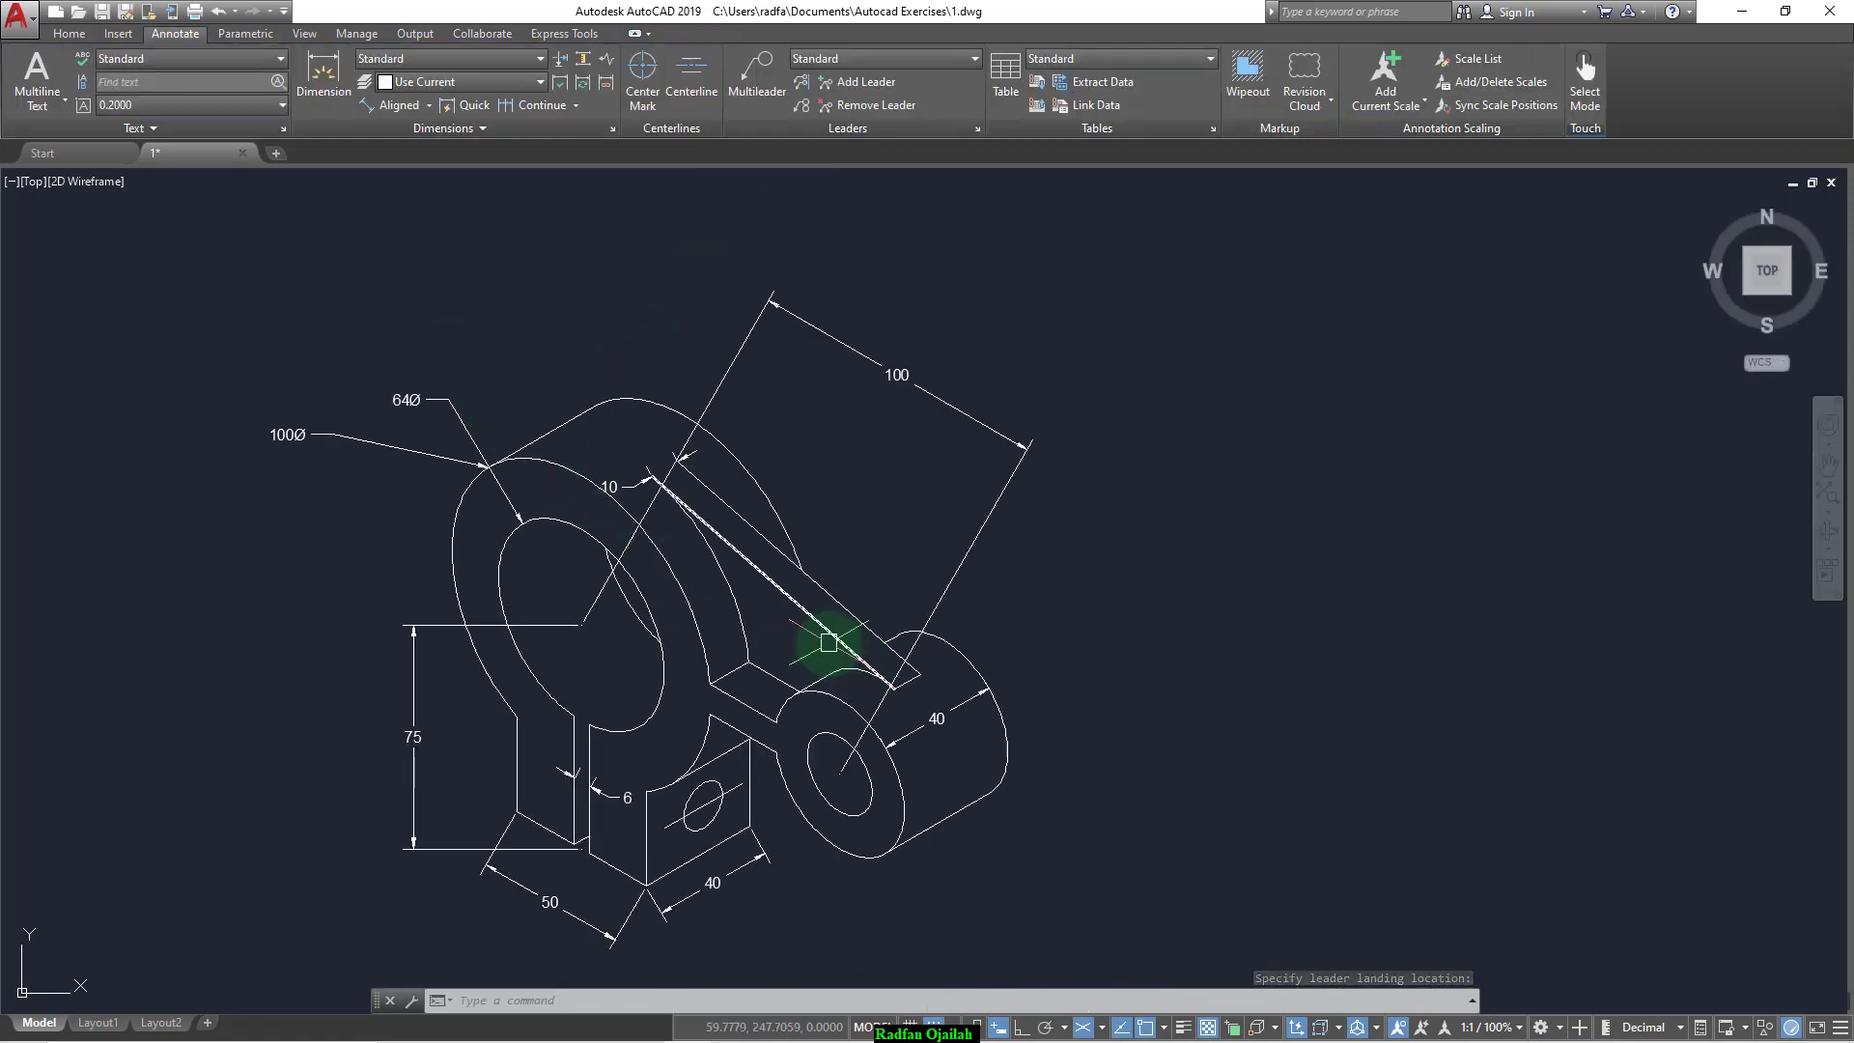
key("ctrl+z")
key("ctrl+z")
key("ctrl+z")
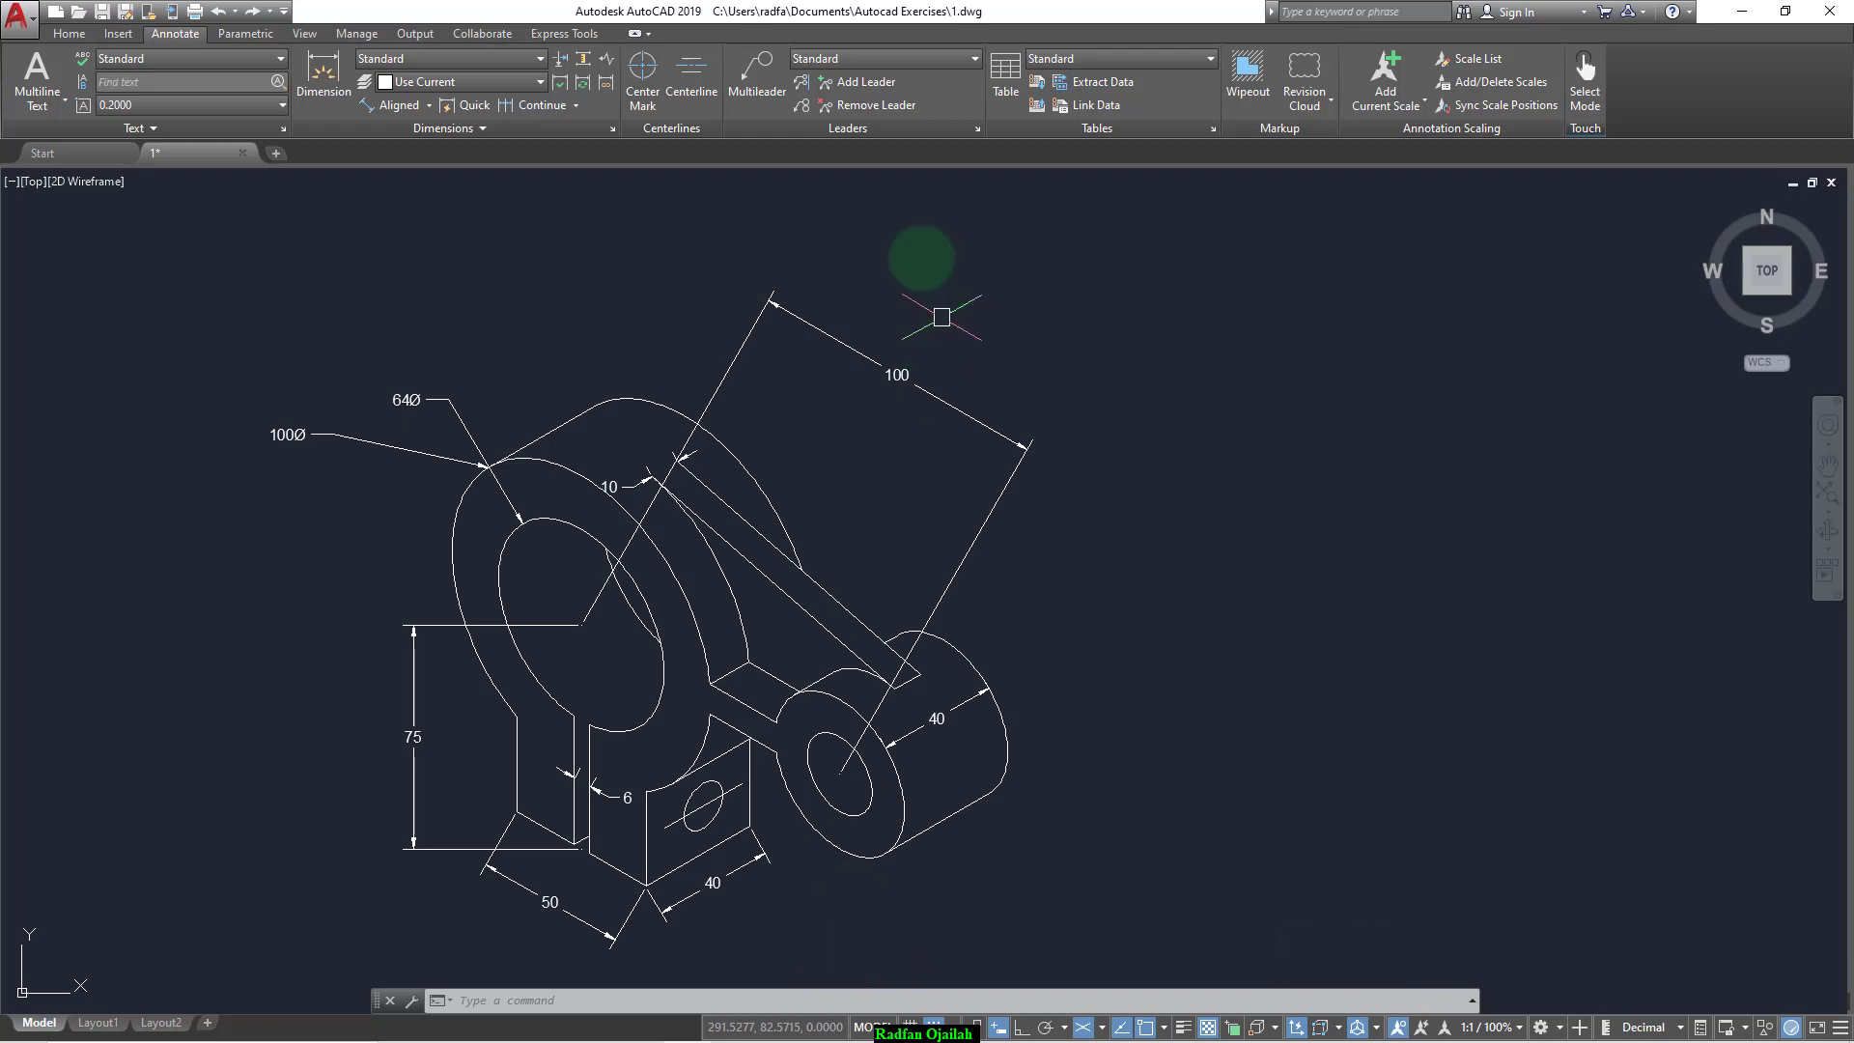
Step: Add a multileader pointing to the small bore's lower edge with the text 25Ø, placed outside the part
left_click(757, 77)
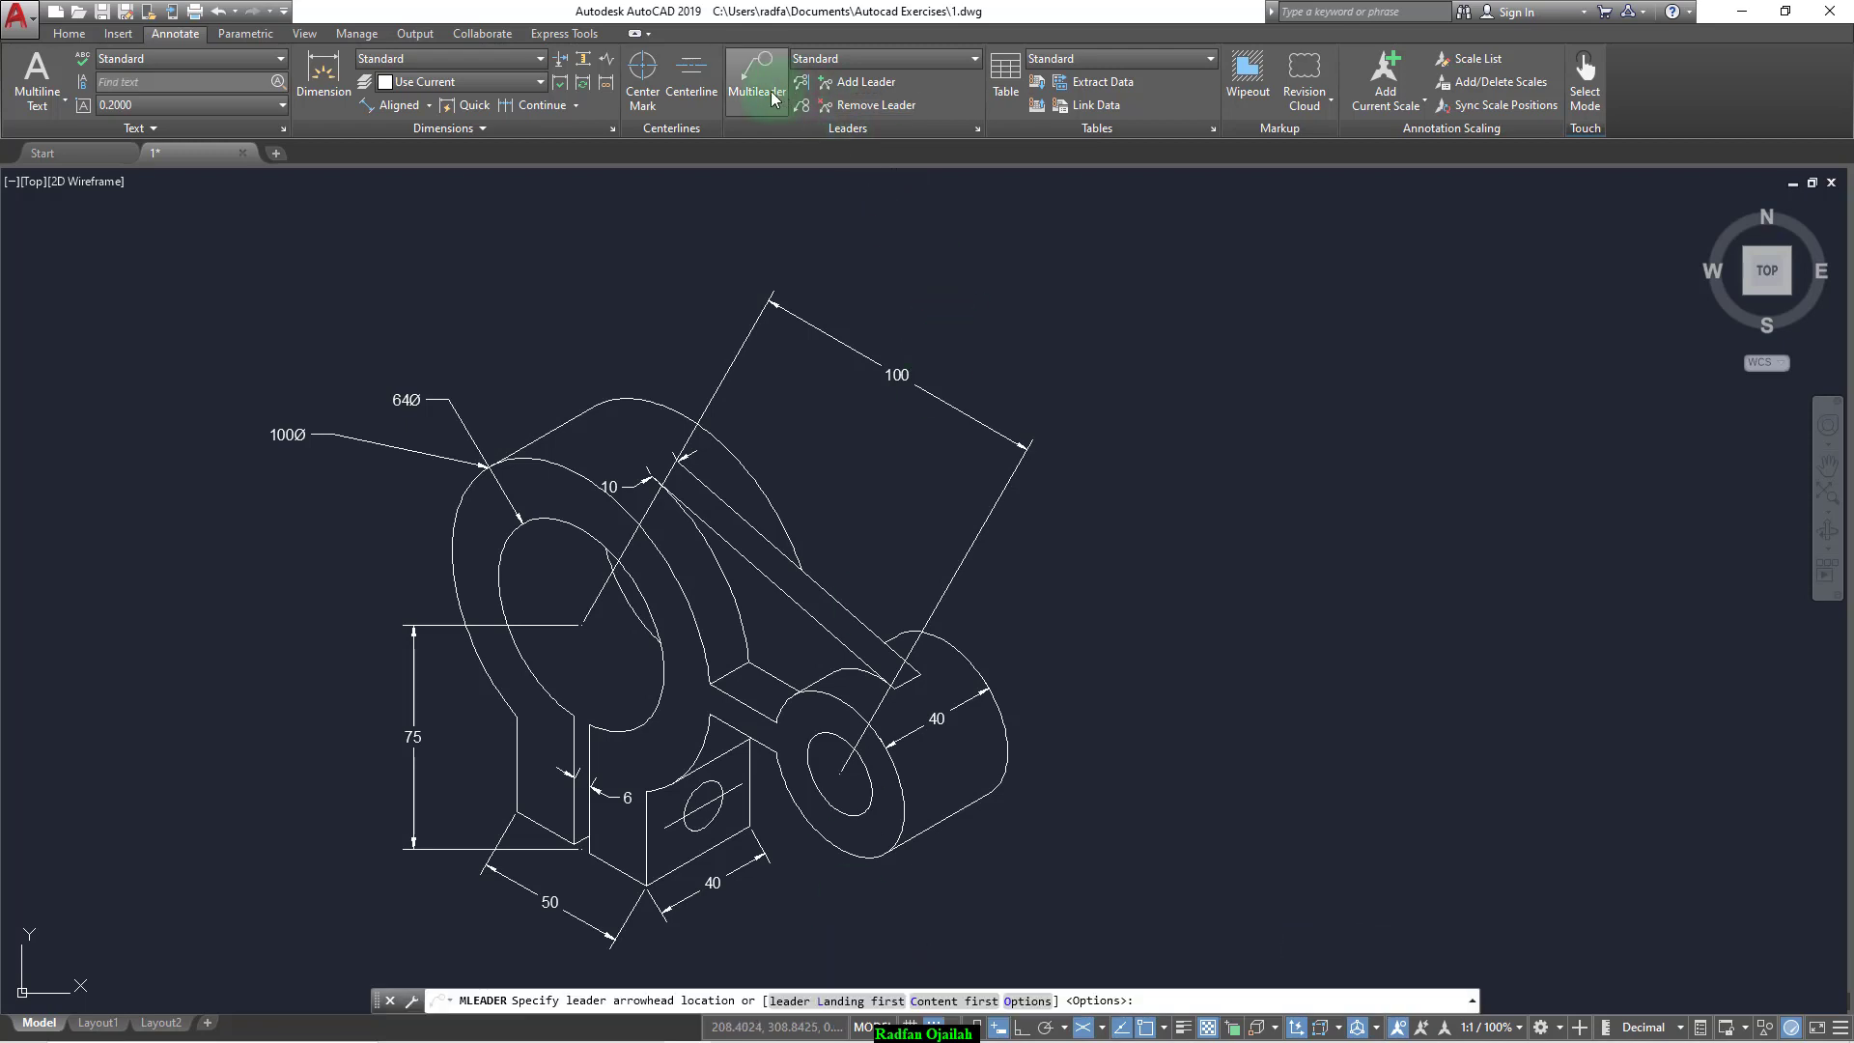
left_click(865, 814)
left_click(1025, 846)
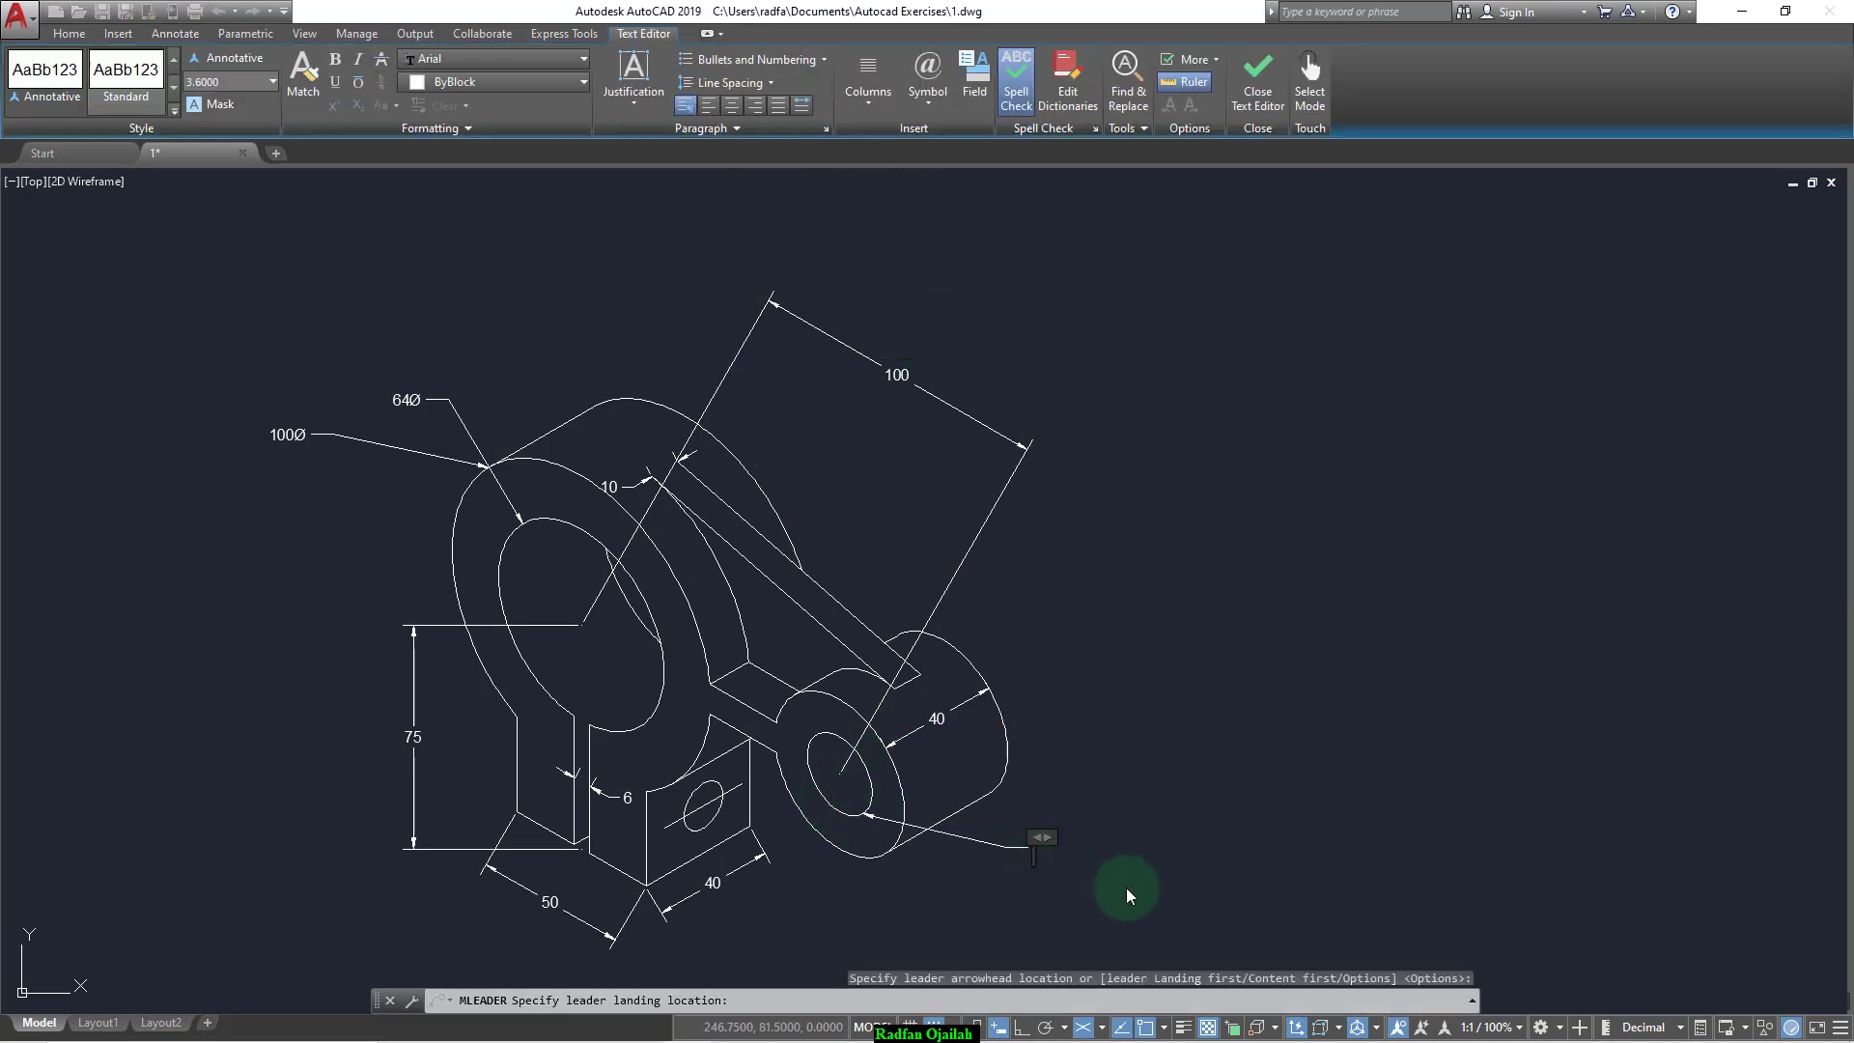
type("25")
left_click(927, 114)
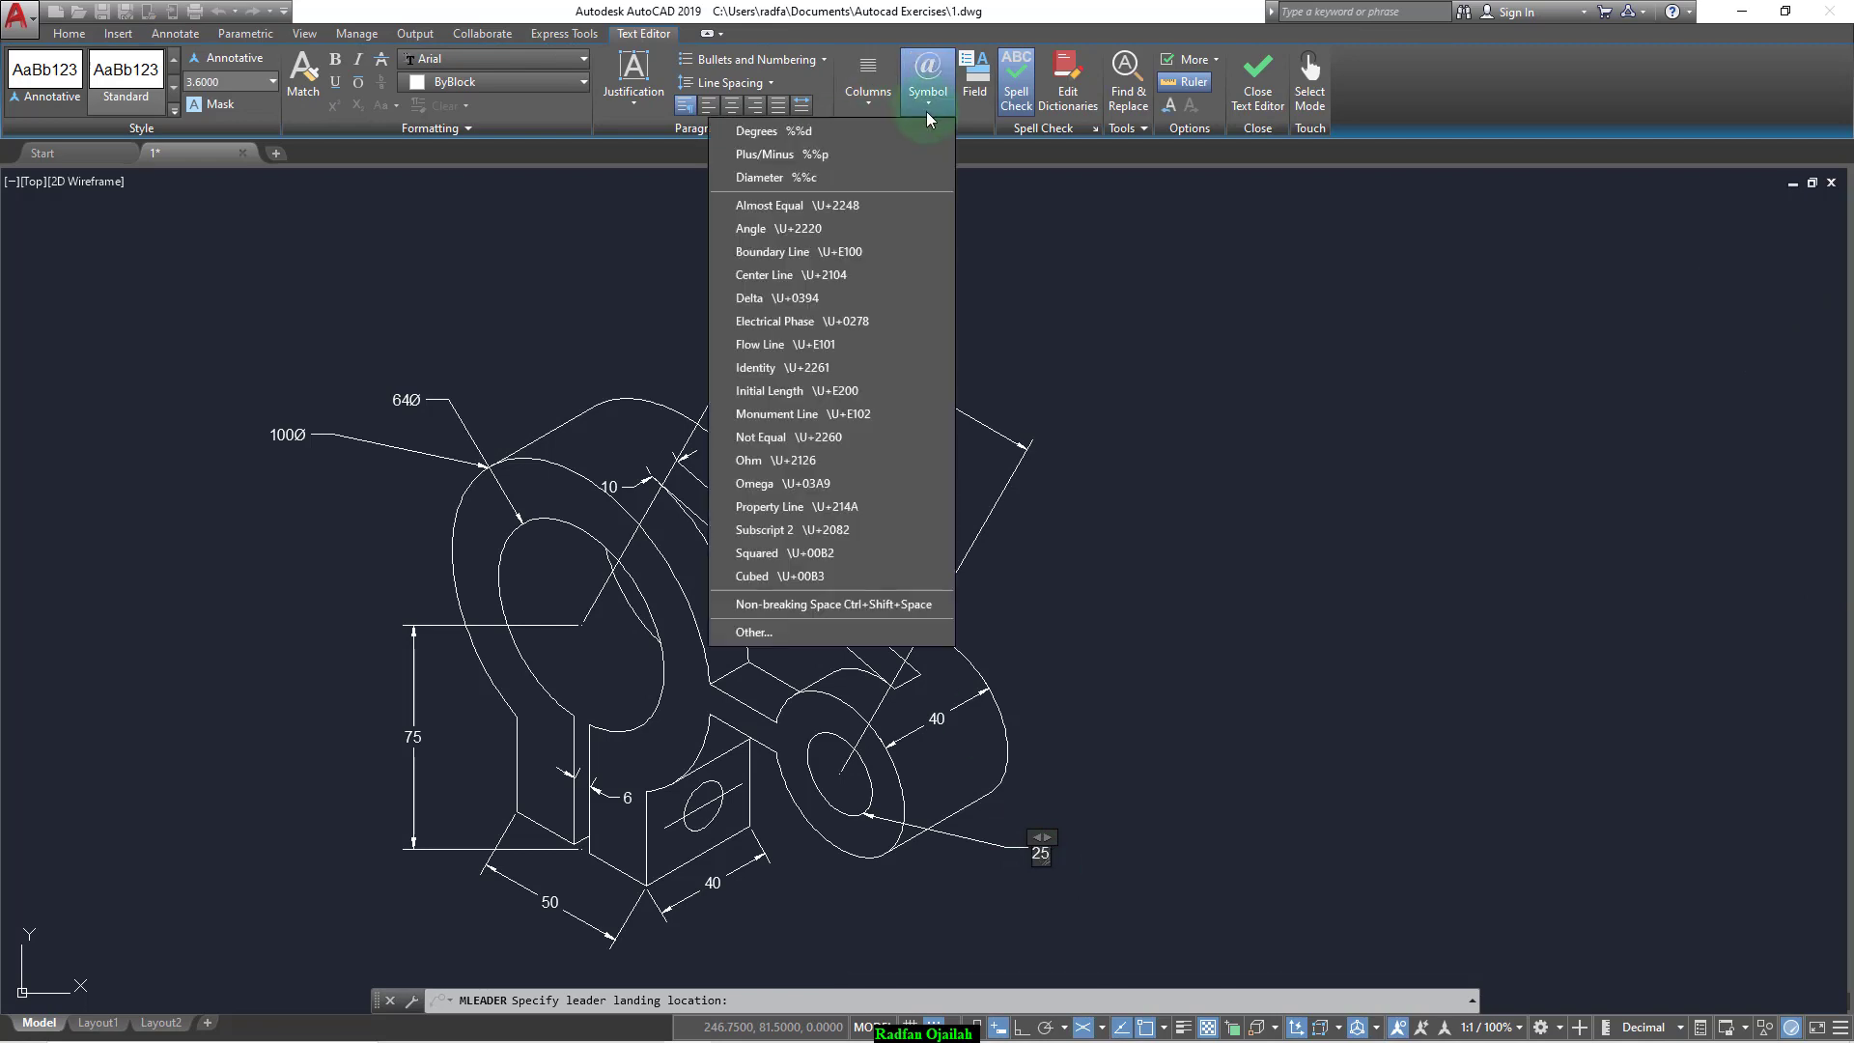
left_click(776, 177)
left_click(1085, 778)
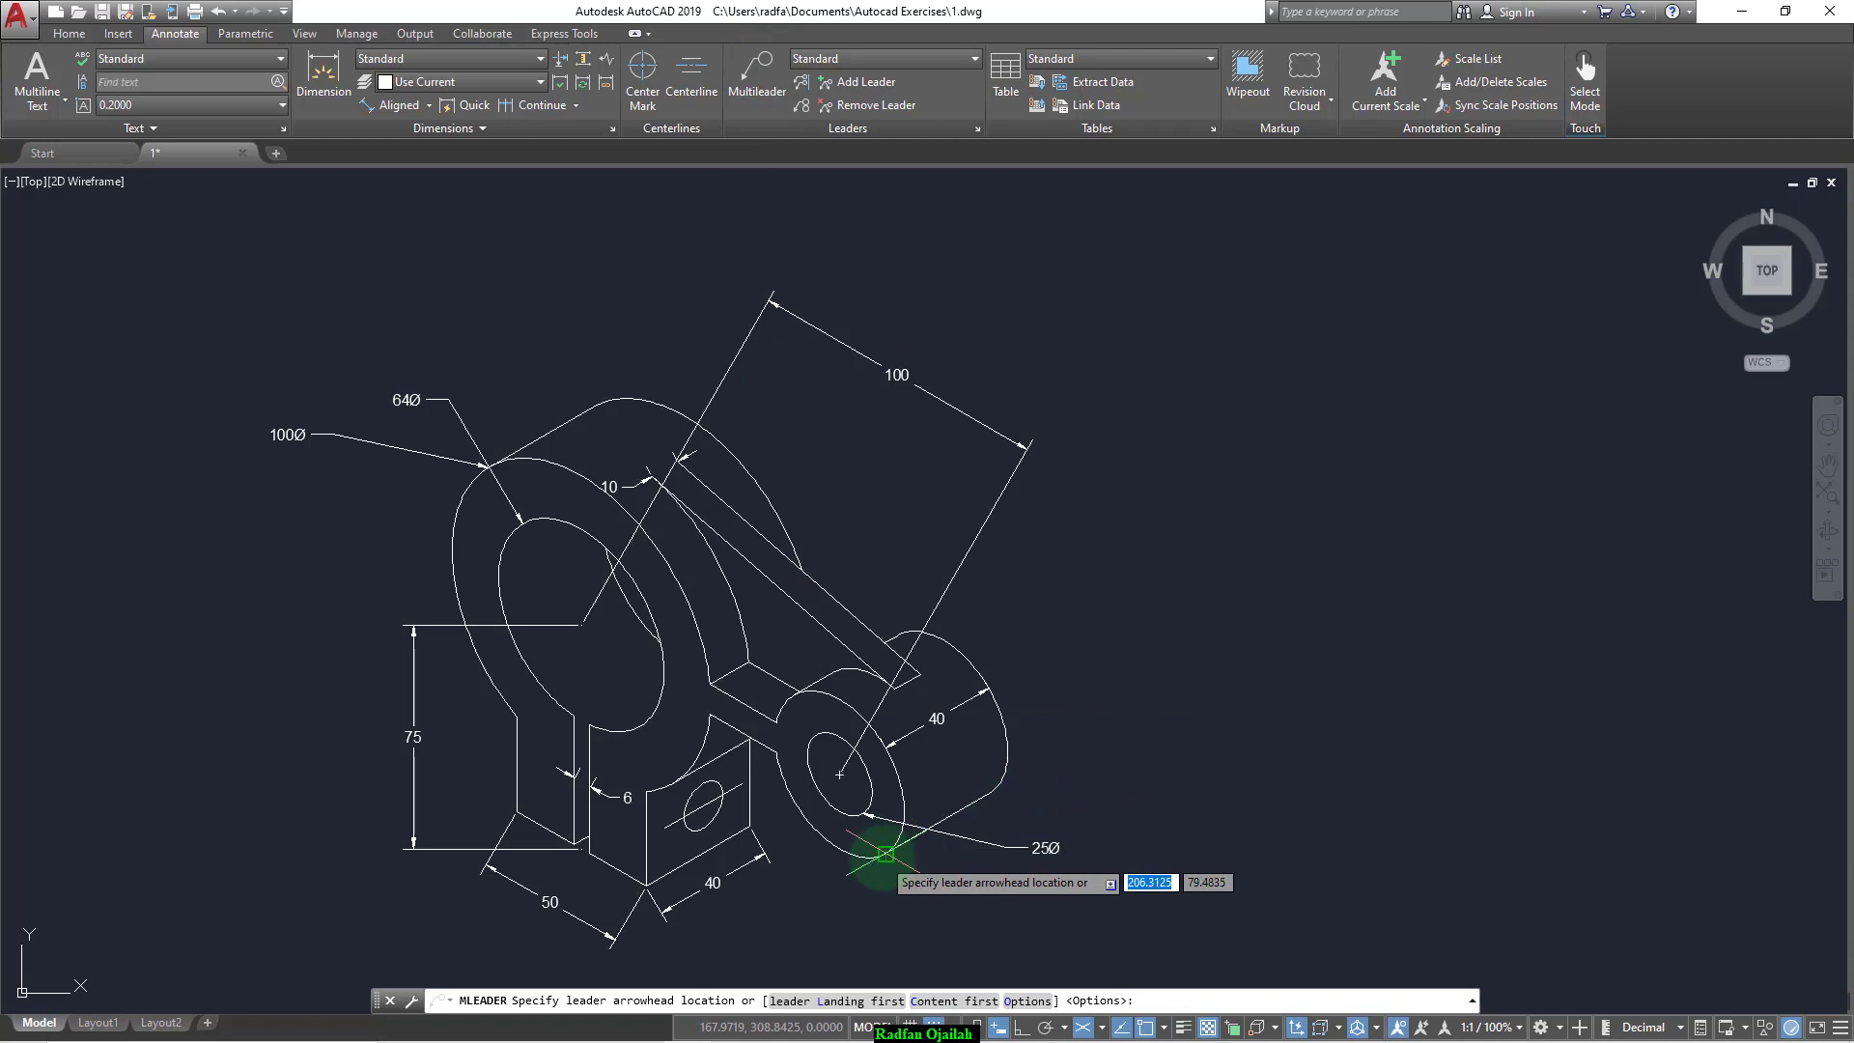
Step: Add a multileader pointing to the small boss's outer lower edge with the text 50, placed below the 25Ø leader
scroll(806, 886, "up", 6)
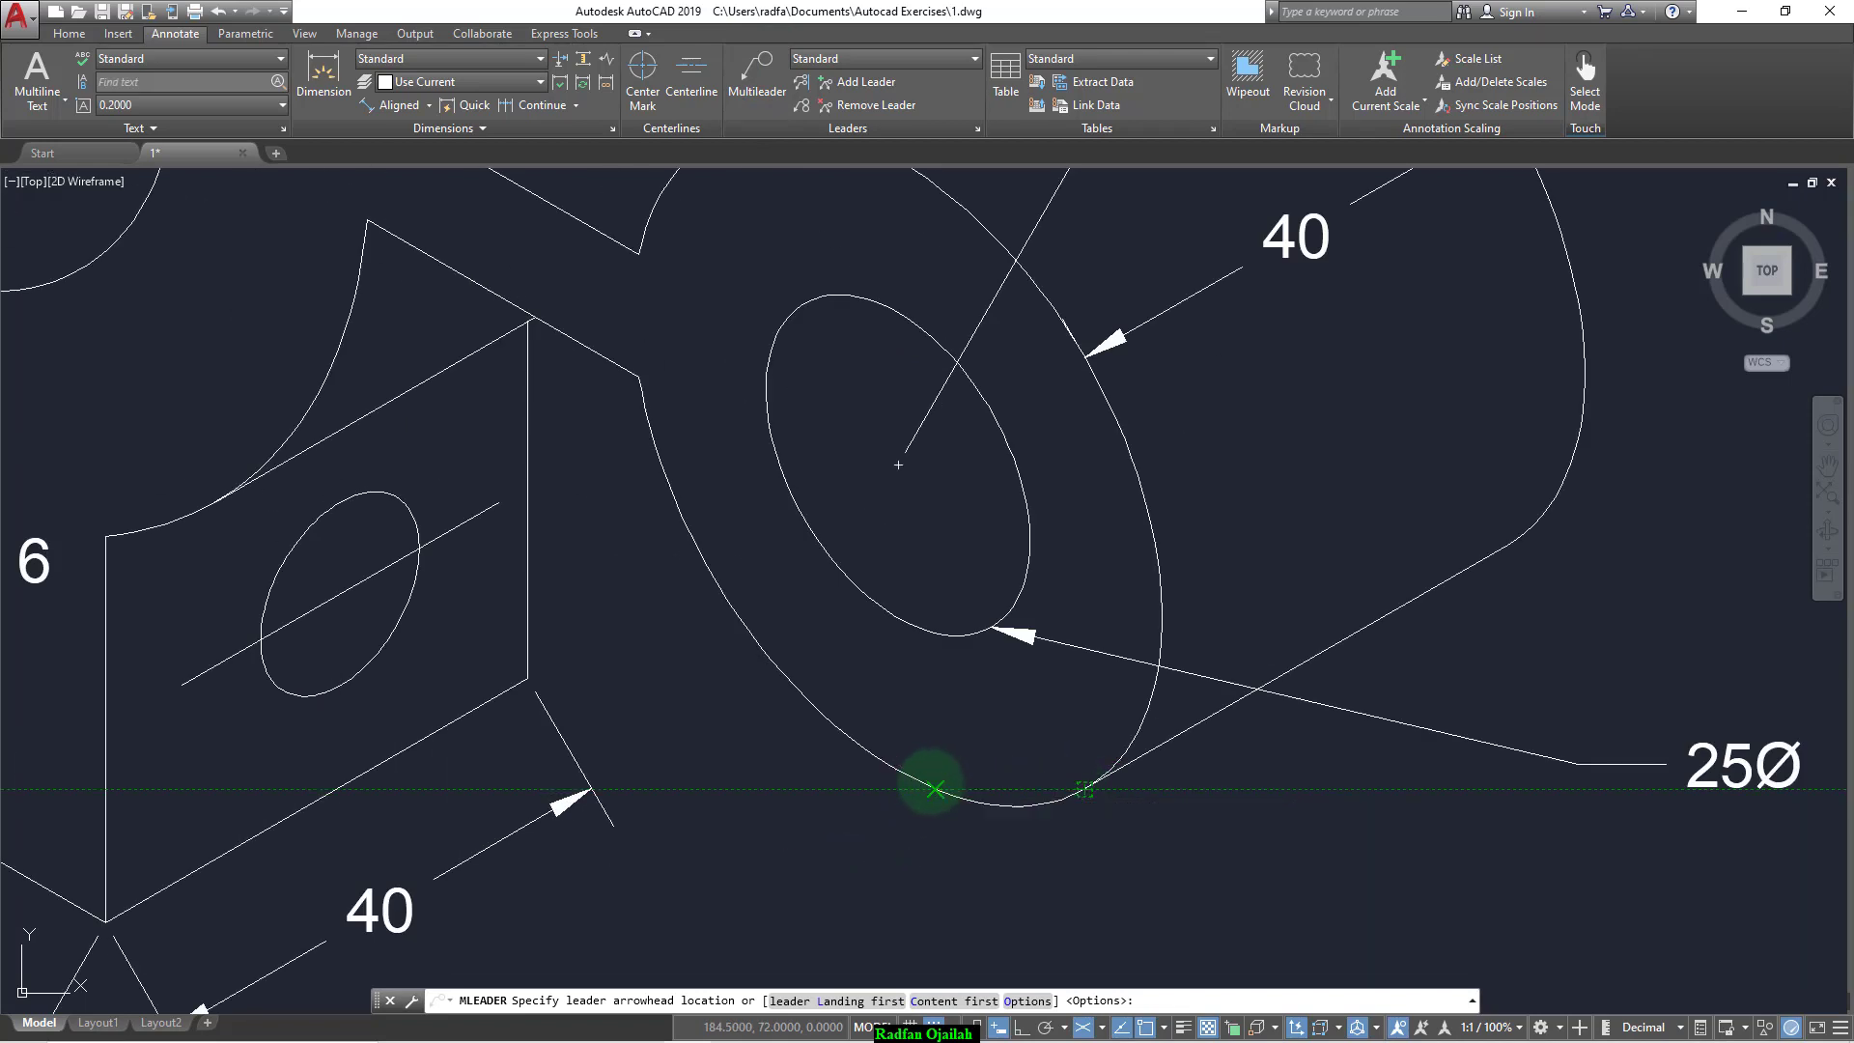
left_click(934, 789)
scroll(908, 782, "down", 5)
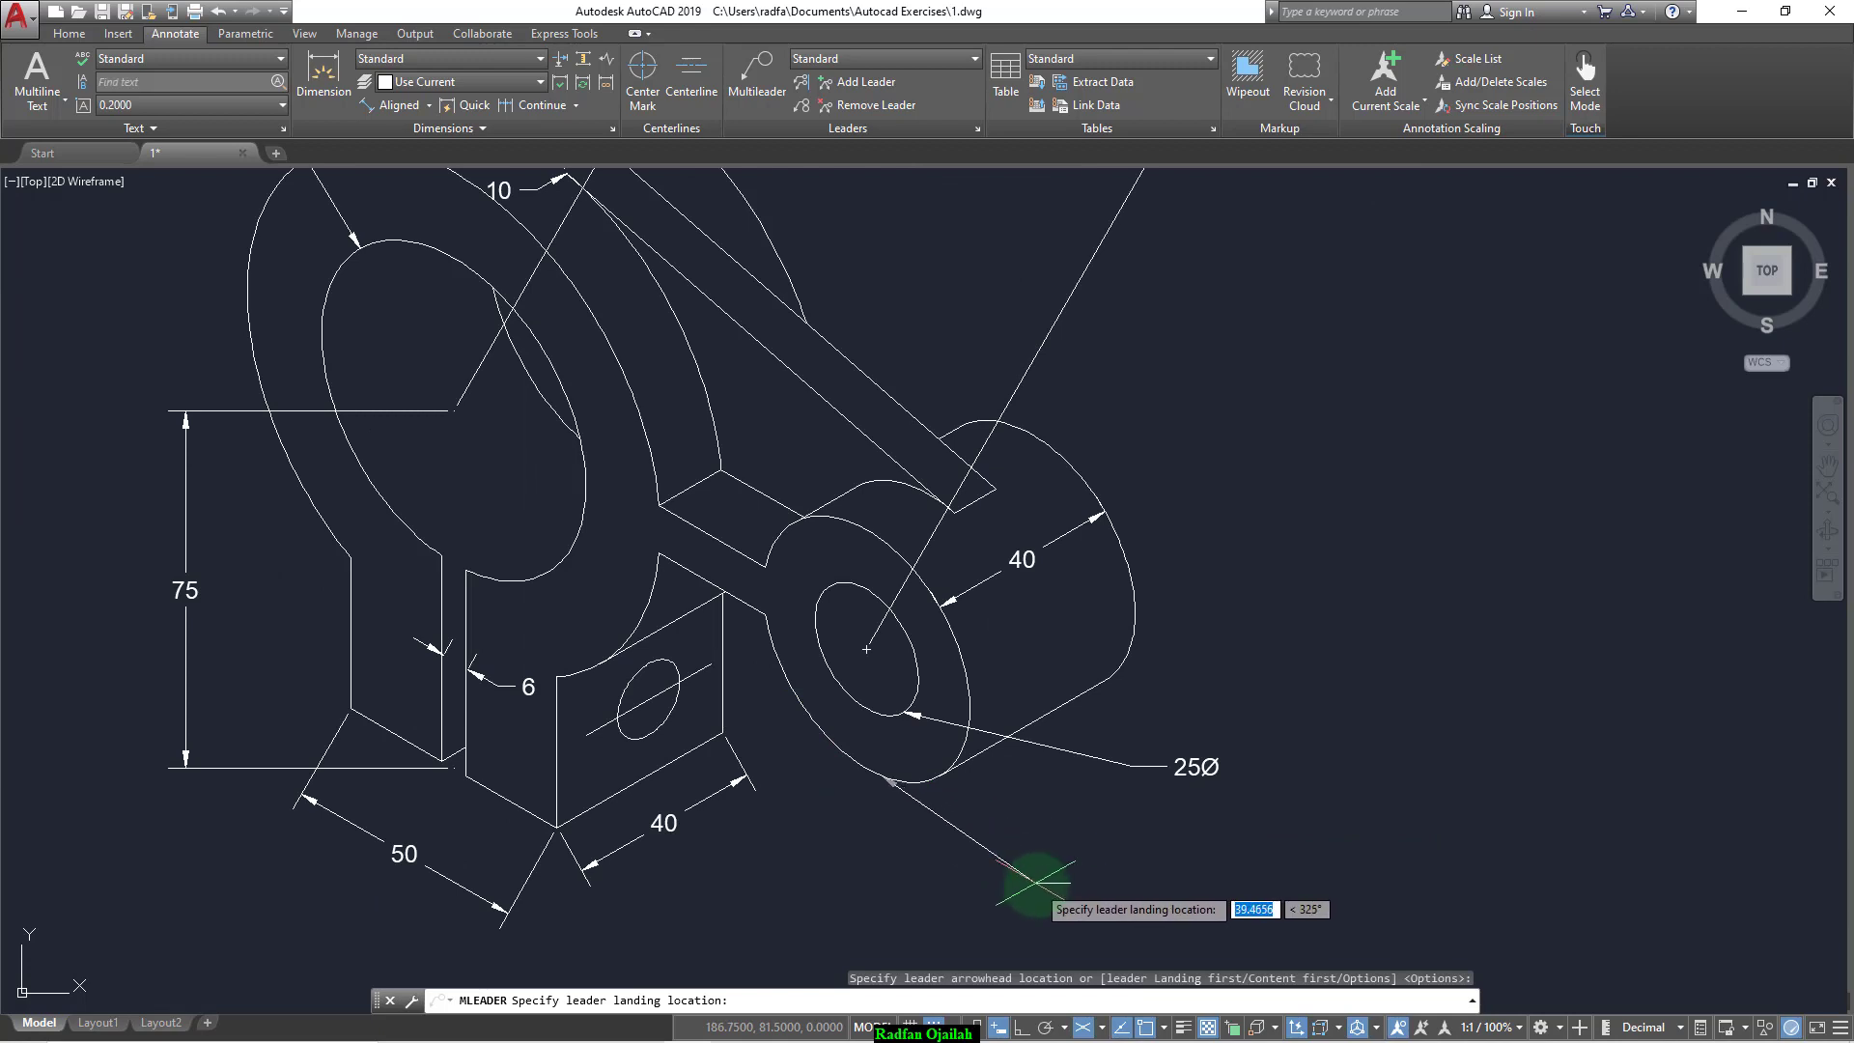
left_click(1089, 846)
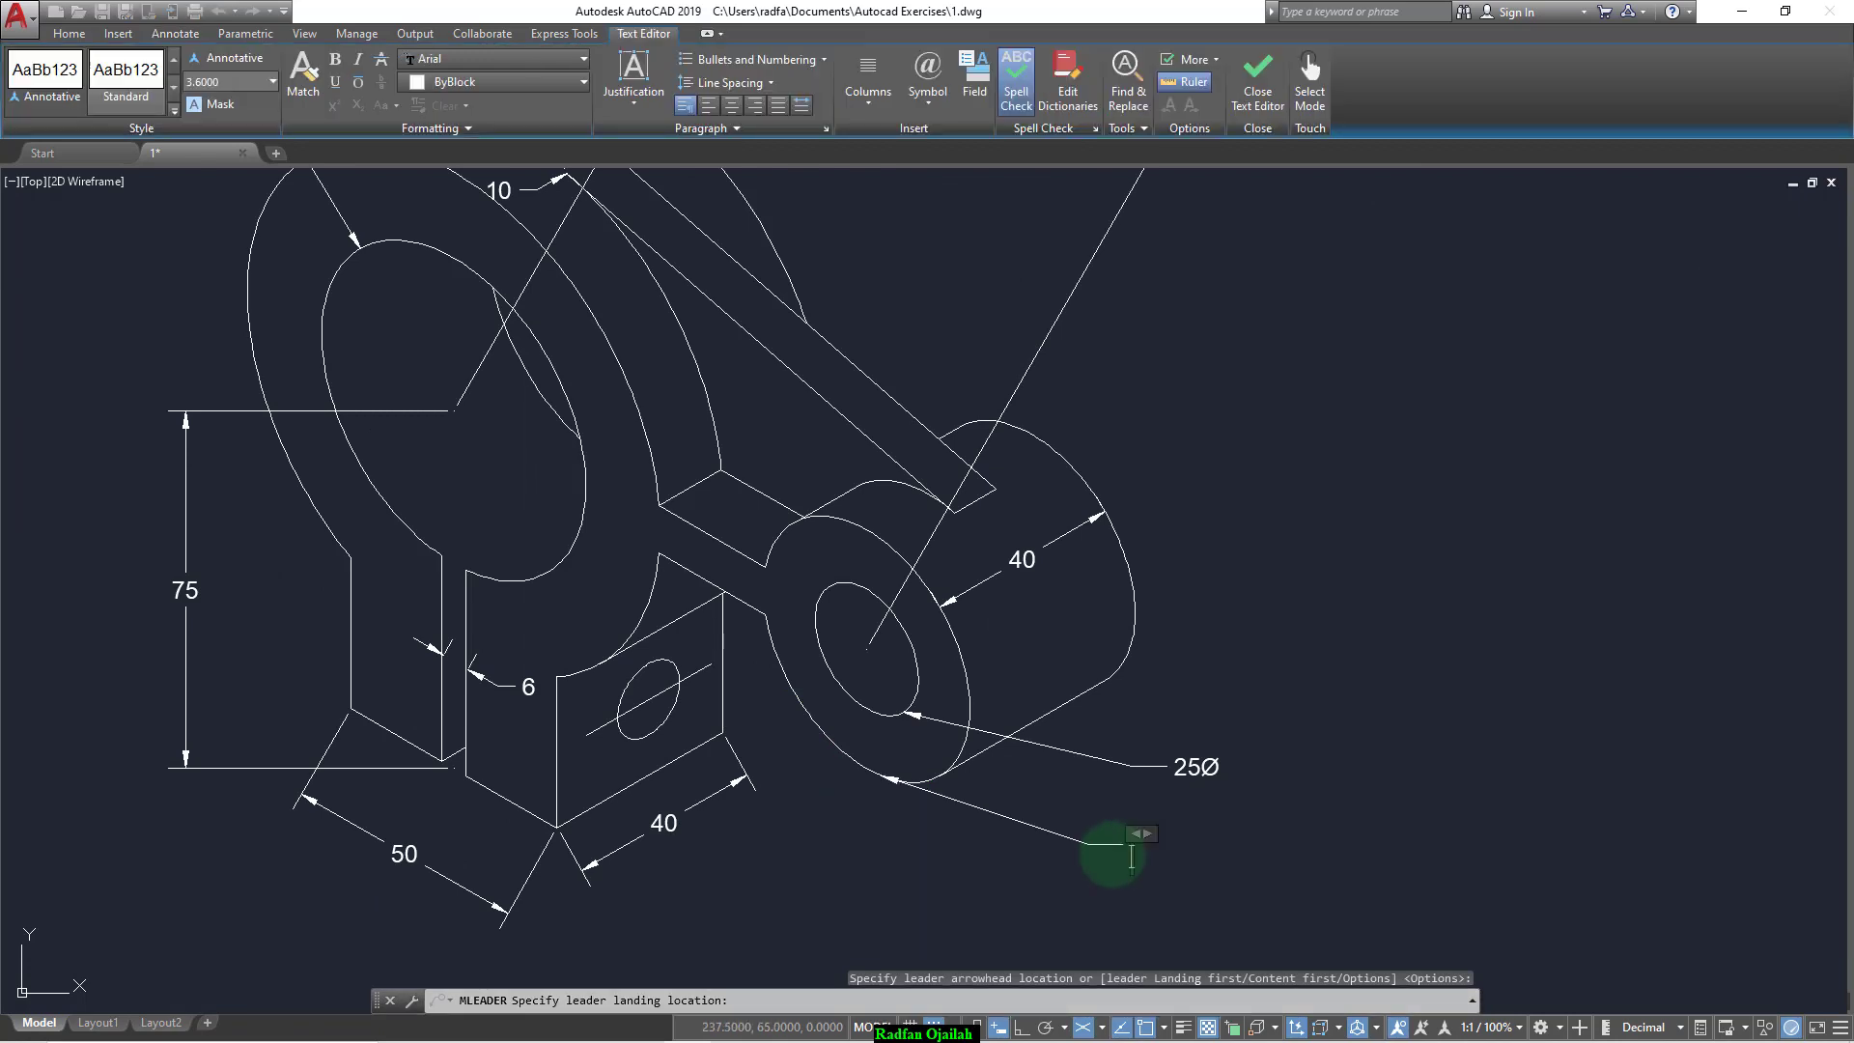
left_click(1056, 918)
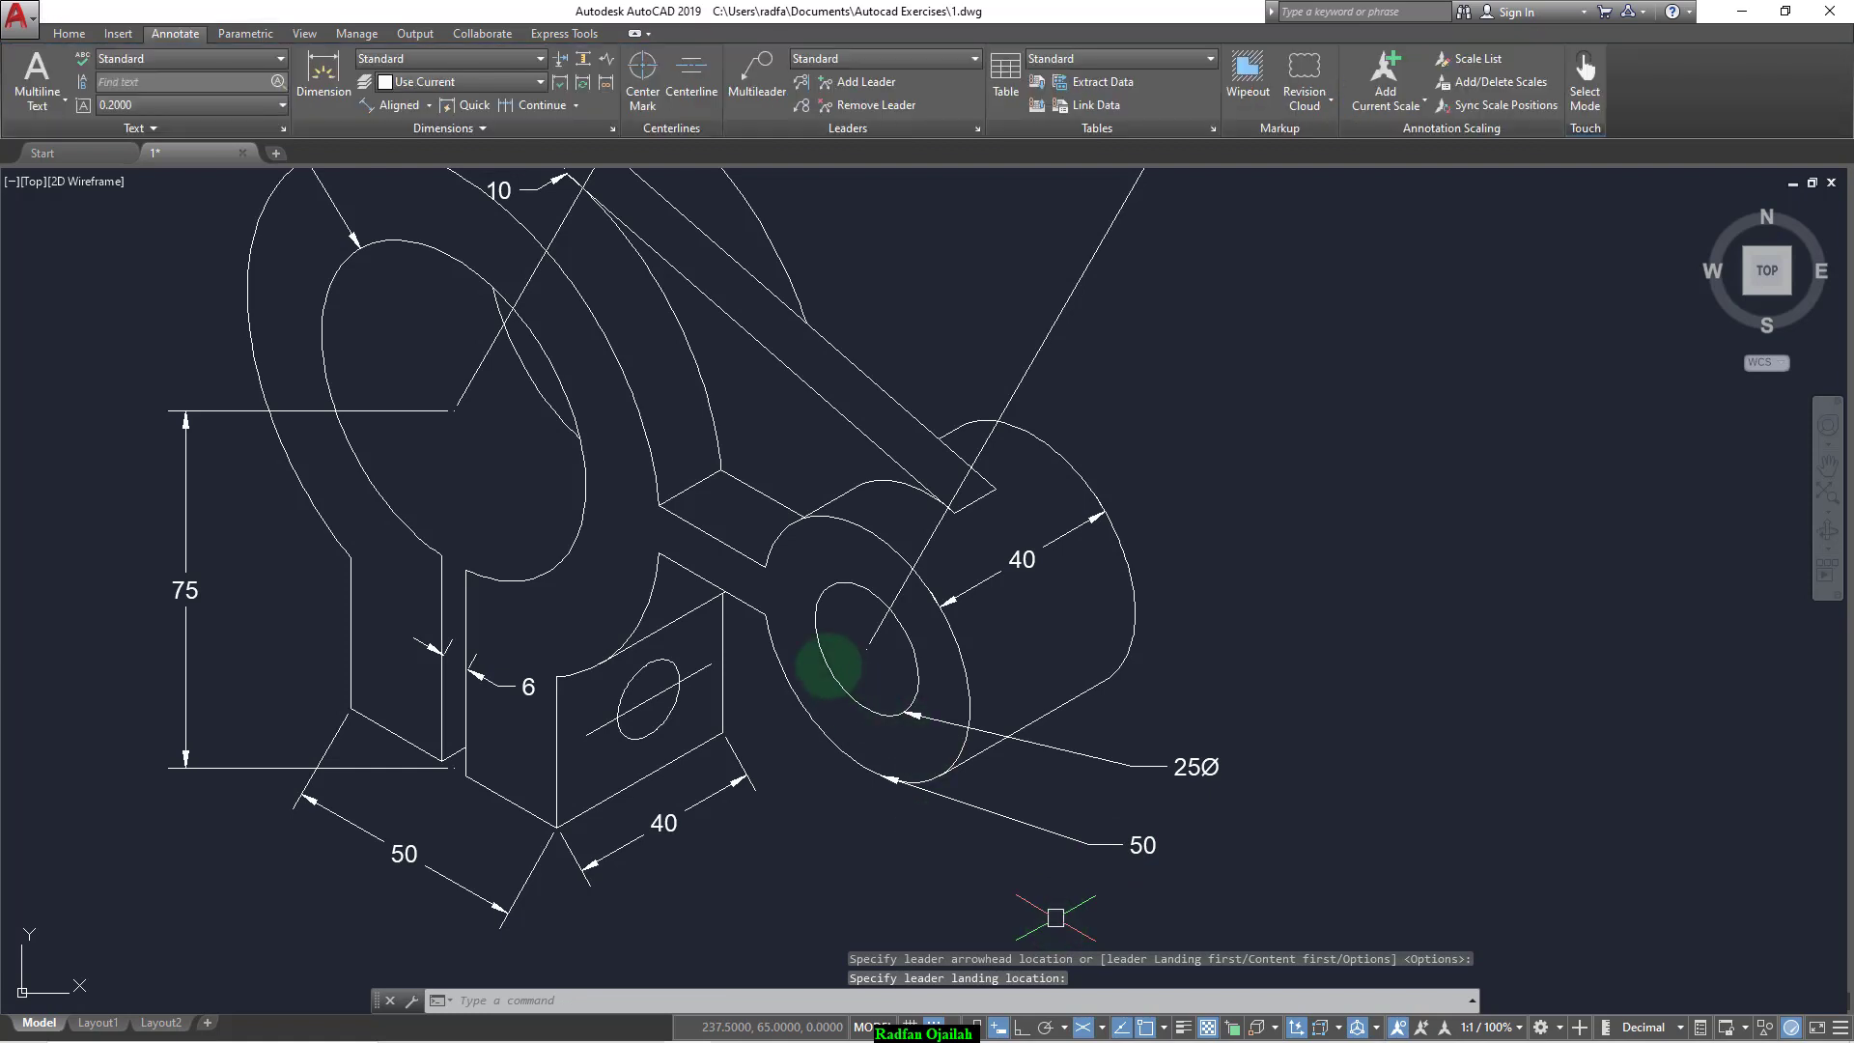
Step: Apply an oblique angle of 90 to the 100 centre-distance dimension and the 50 and 40 dimensions below the clamp lugs
scroll(829, 664, "down", 5)
scroll(786, 541, "up", 8)
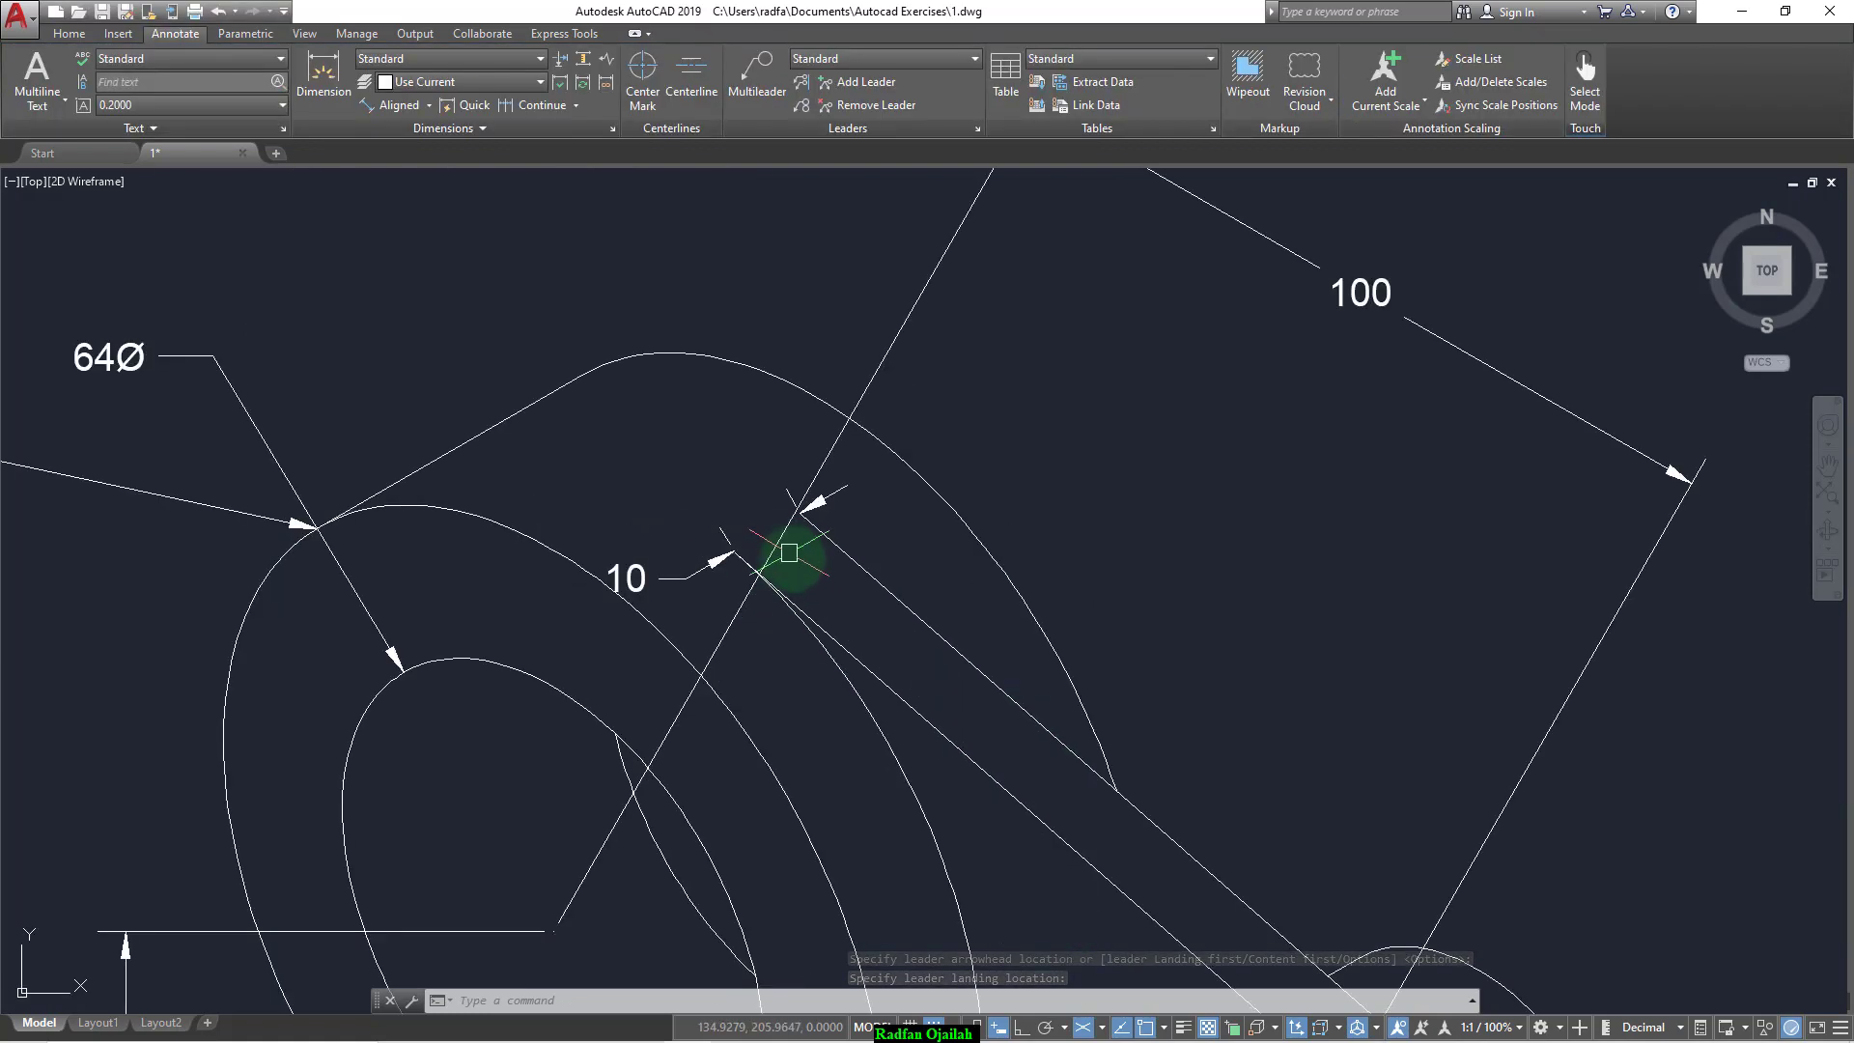
scroll(895, 616, "down", 2)
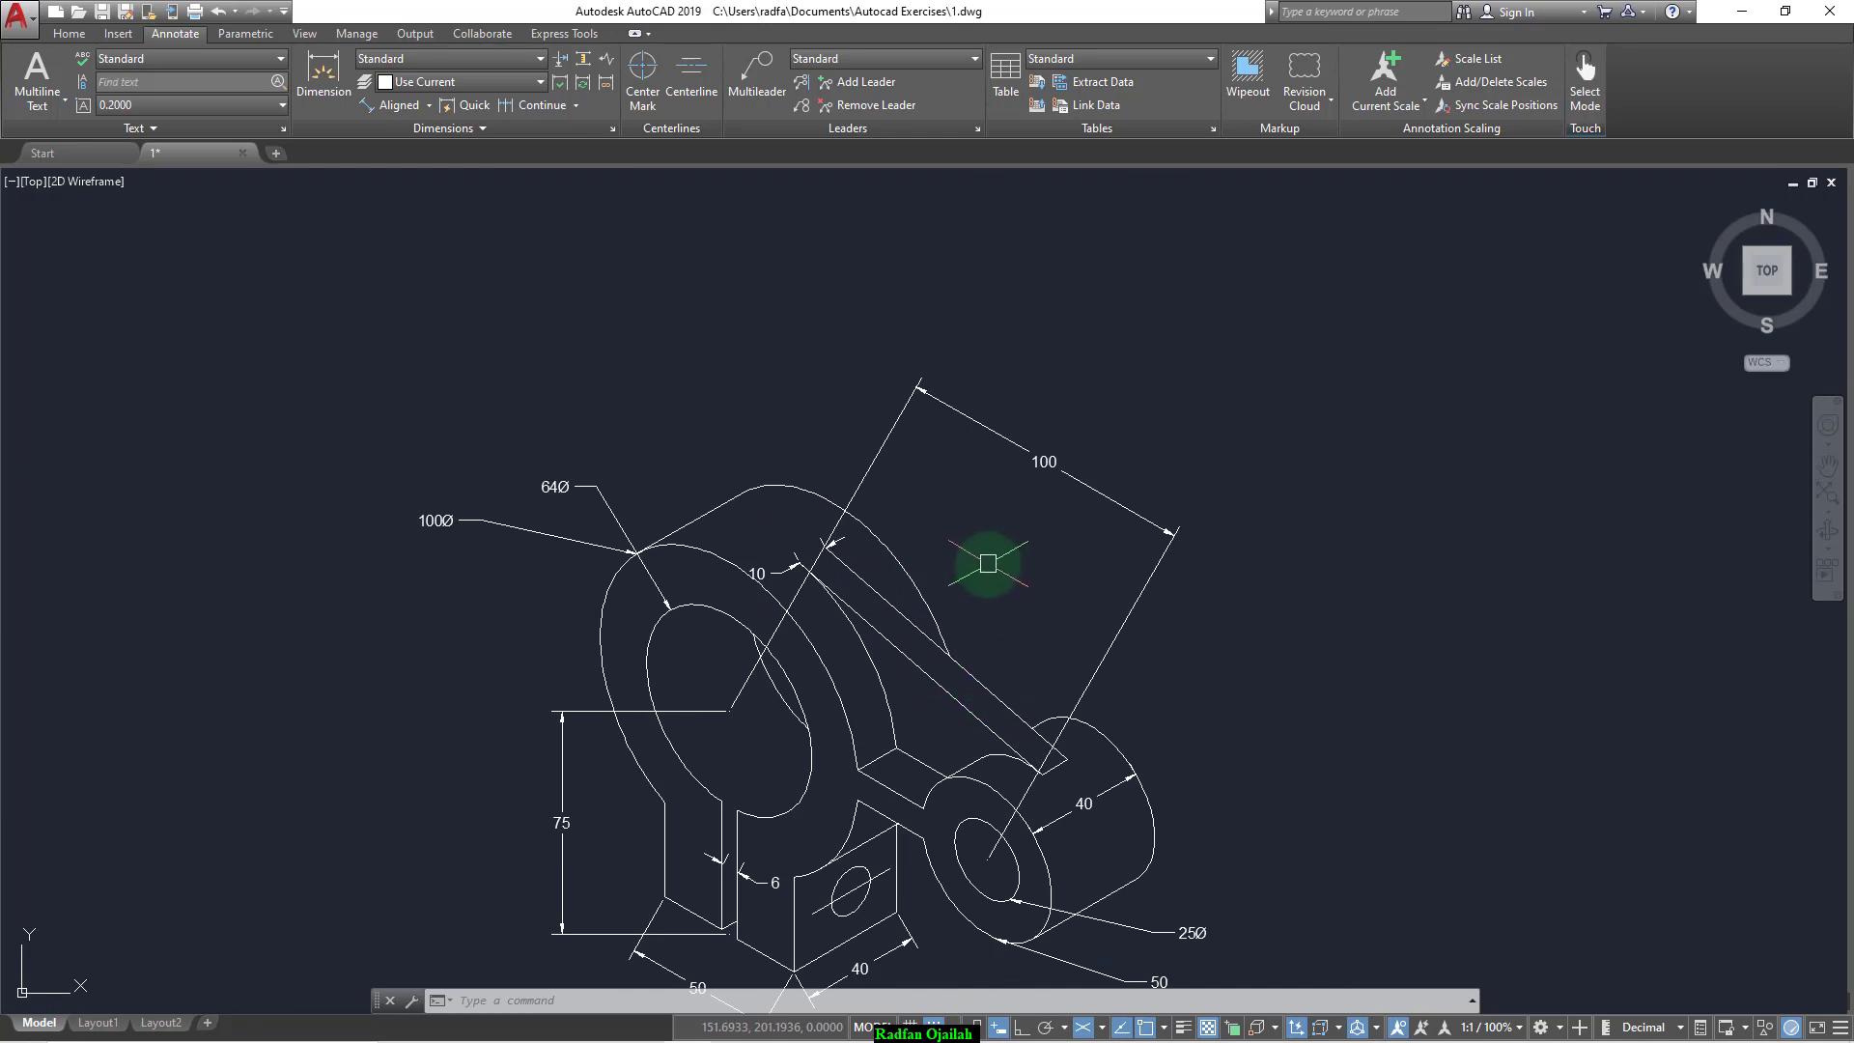
left_click(1007, 437)
scroll(889, 683, "down", 2)
scroll(898, 776, "up", 2)
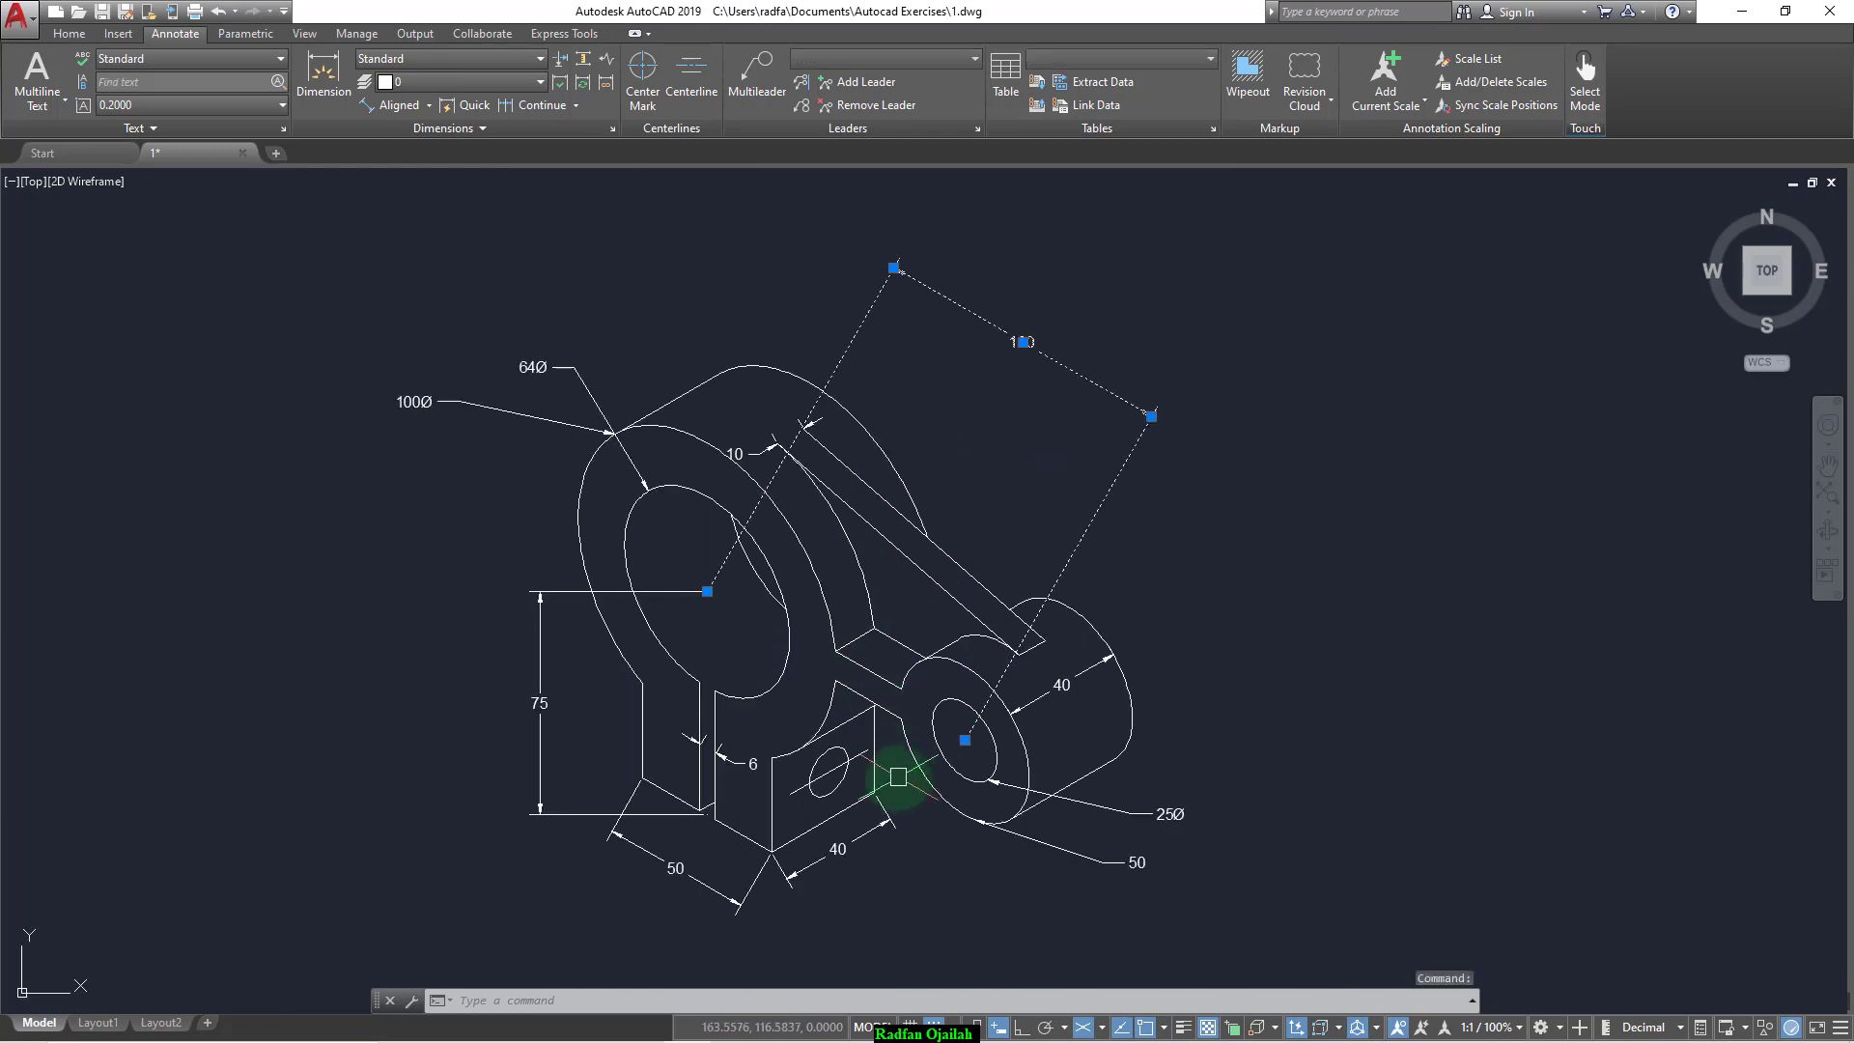
left_click(828, 851)
left_click(749, 880)
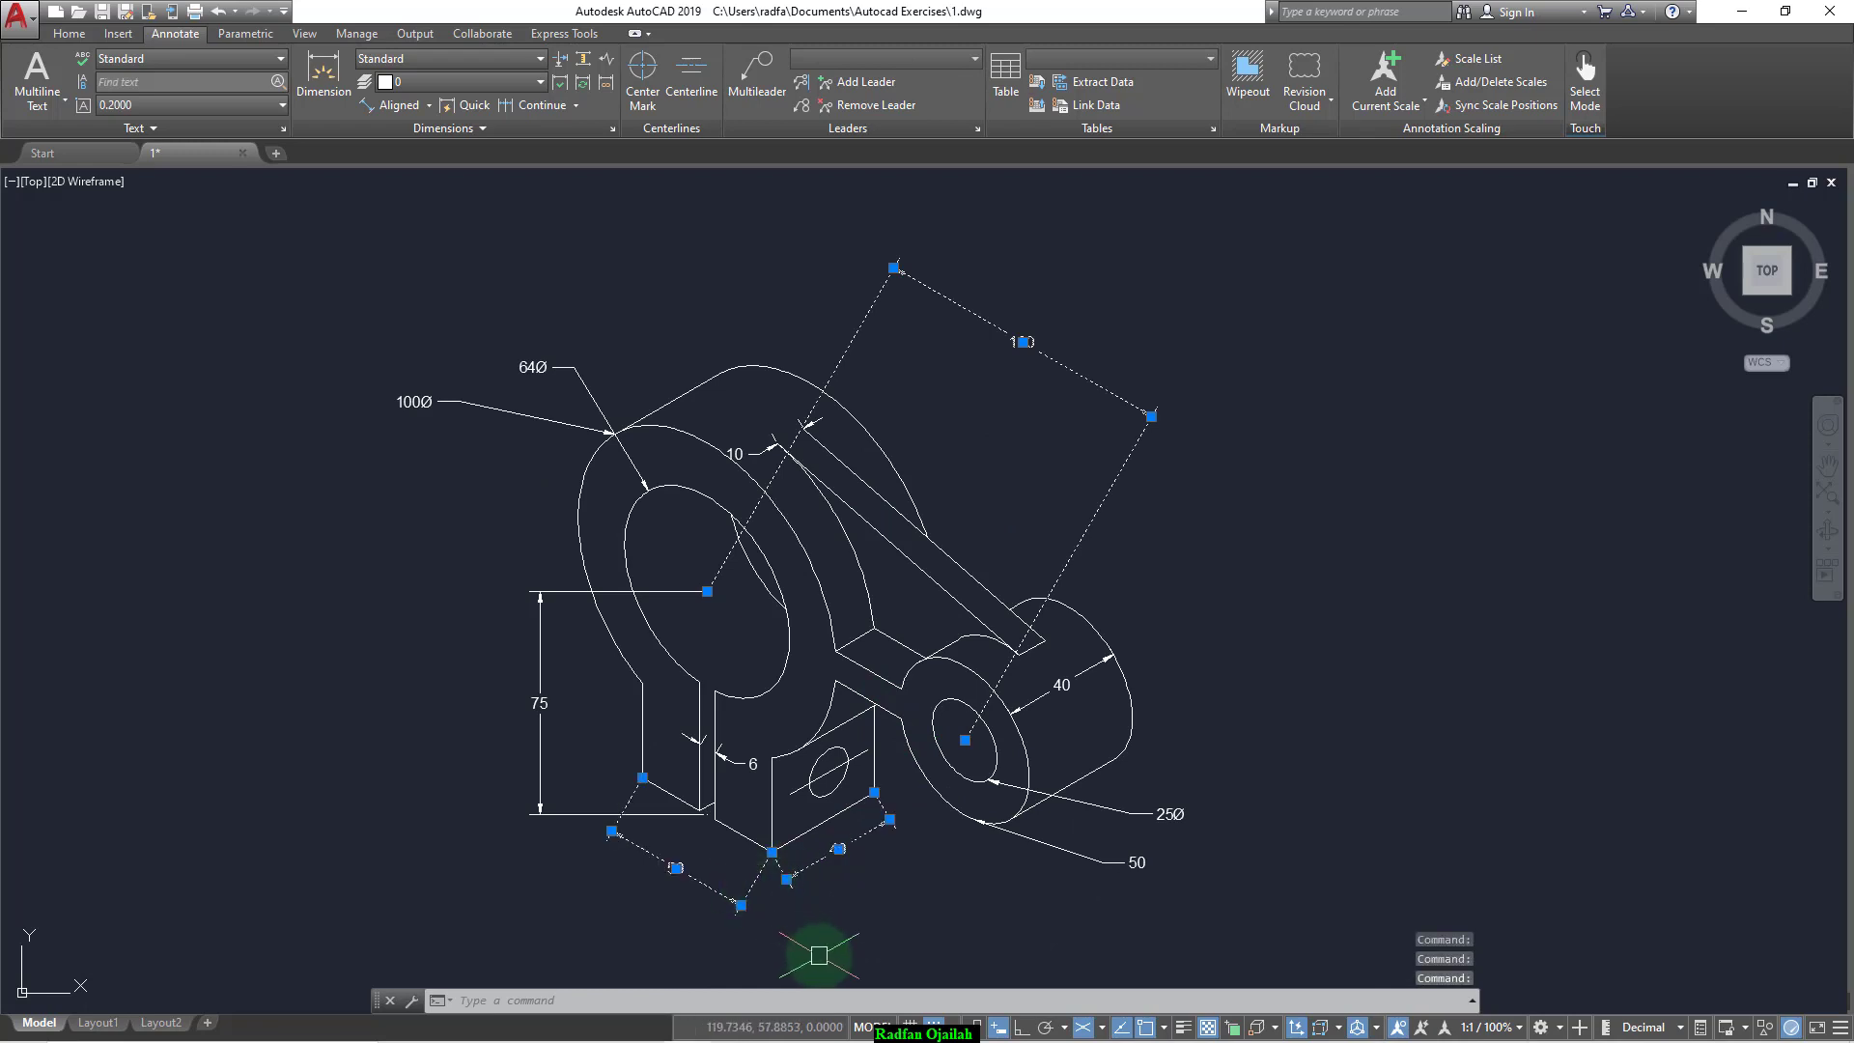
left_click(446, 128)
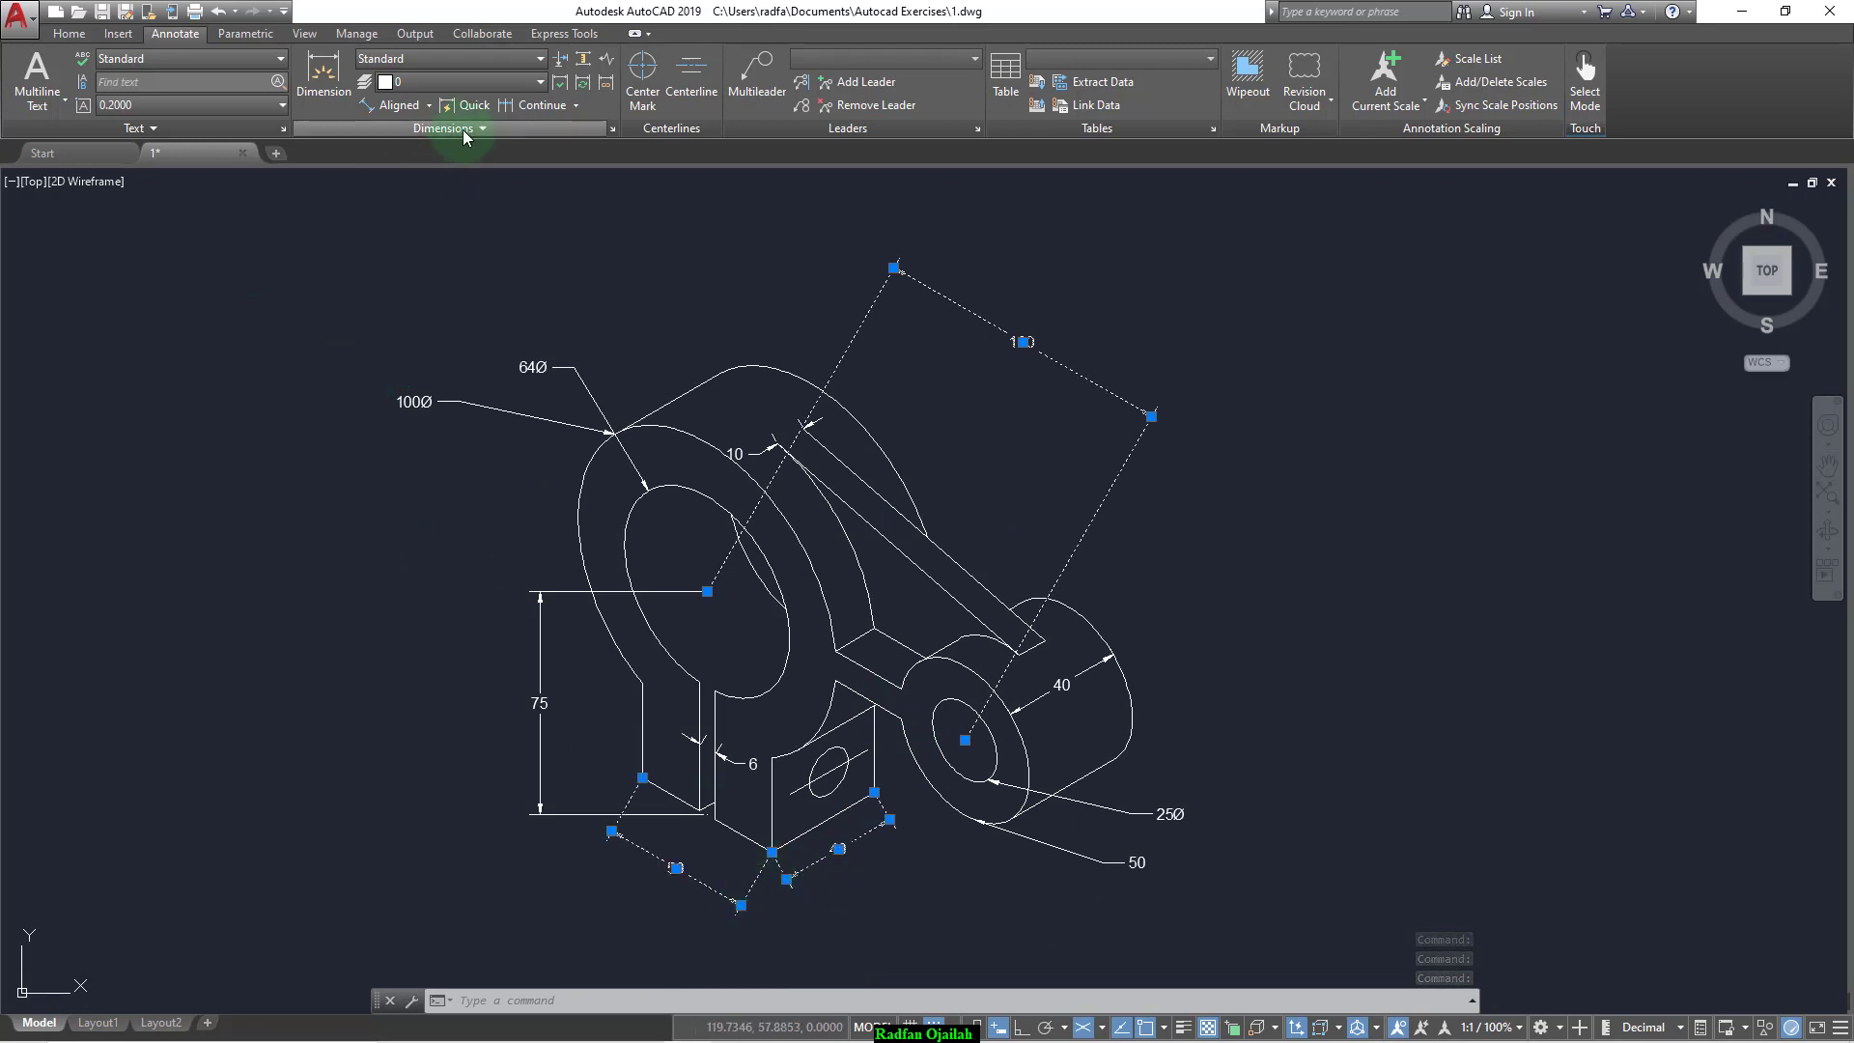
left_click(336, 153)
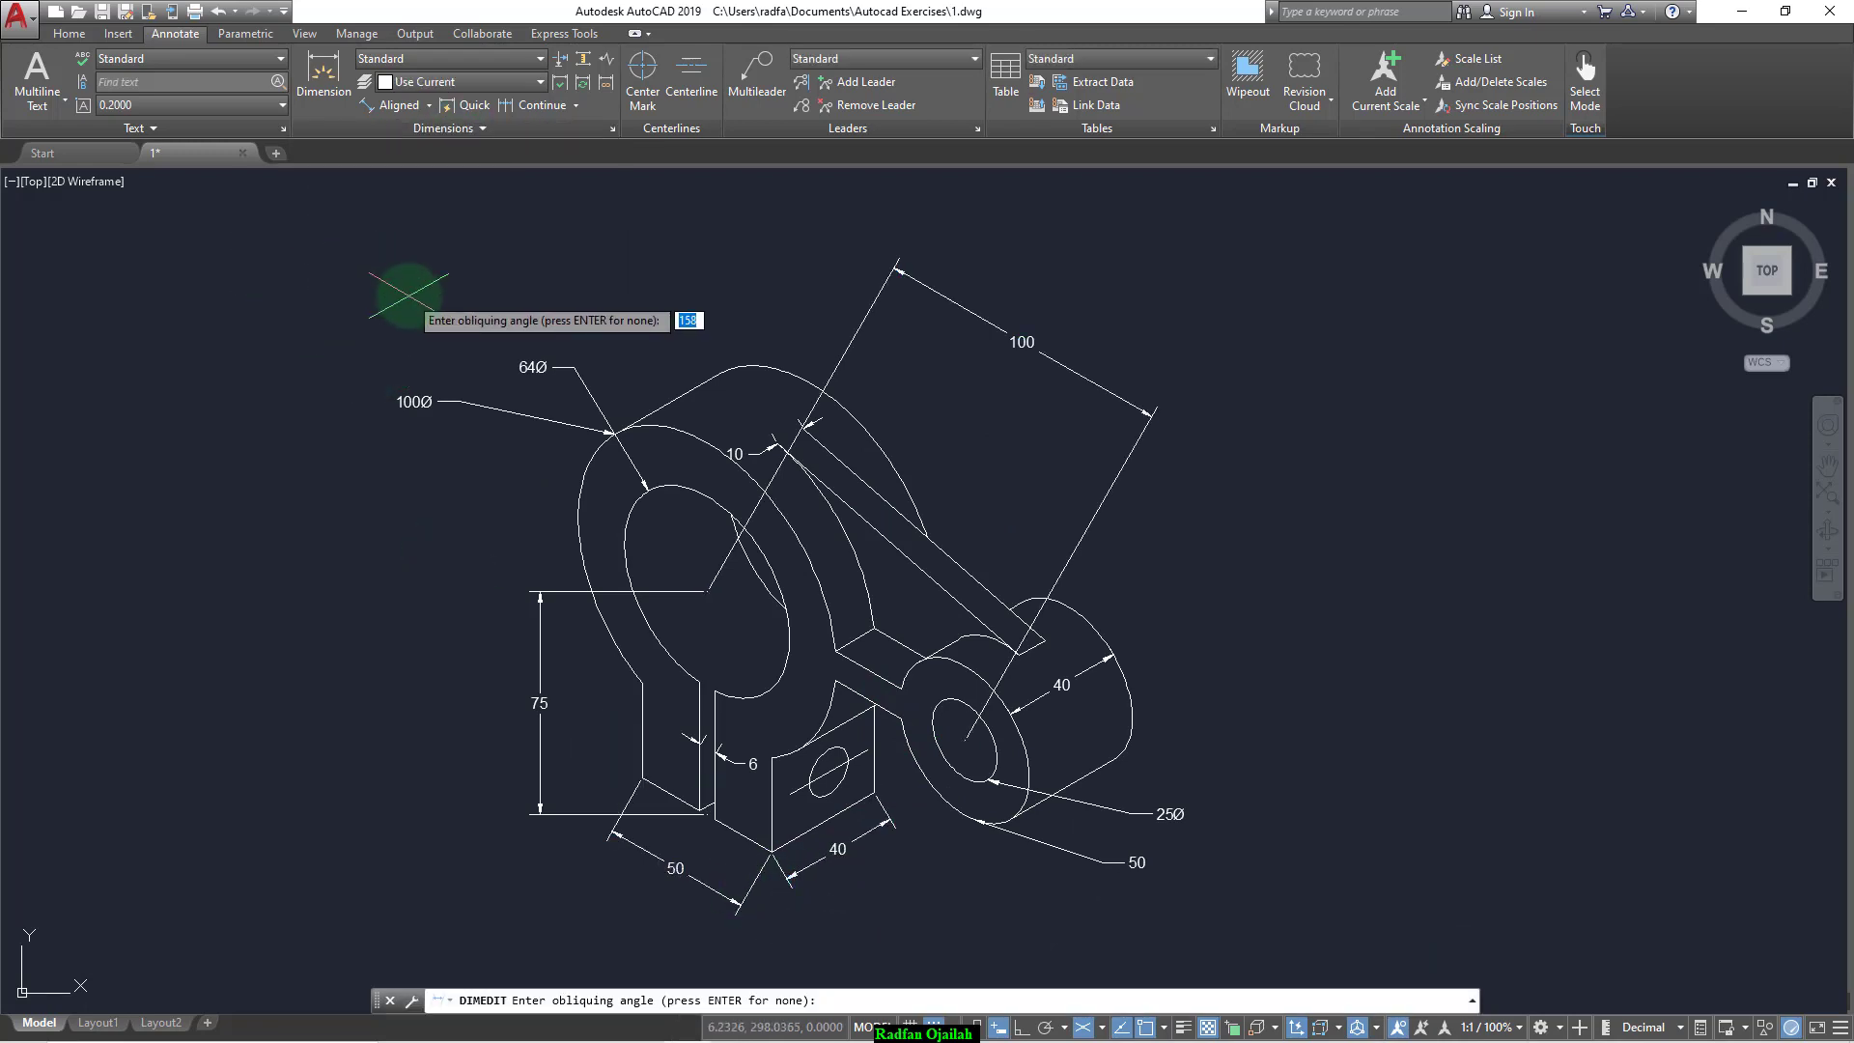
key("Return")
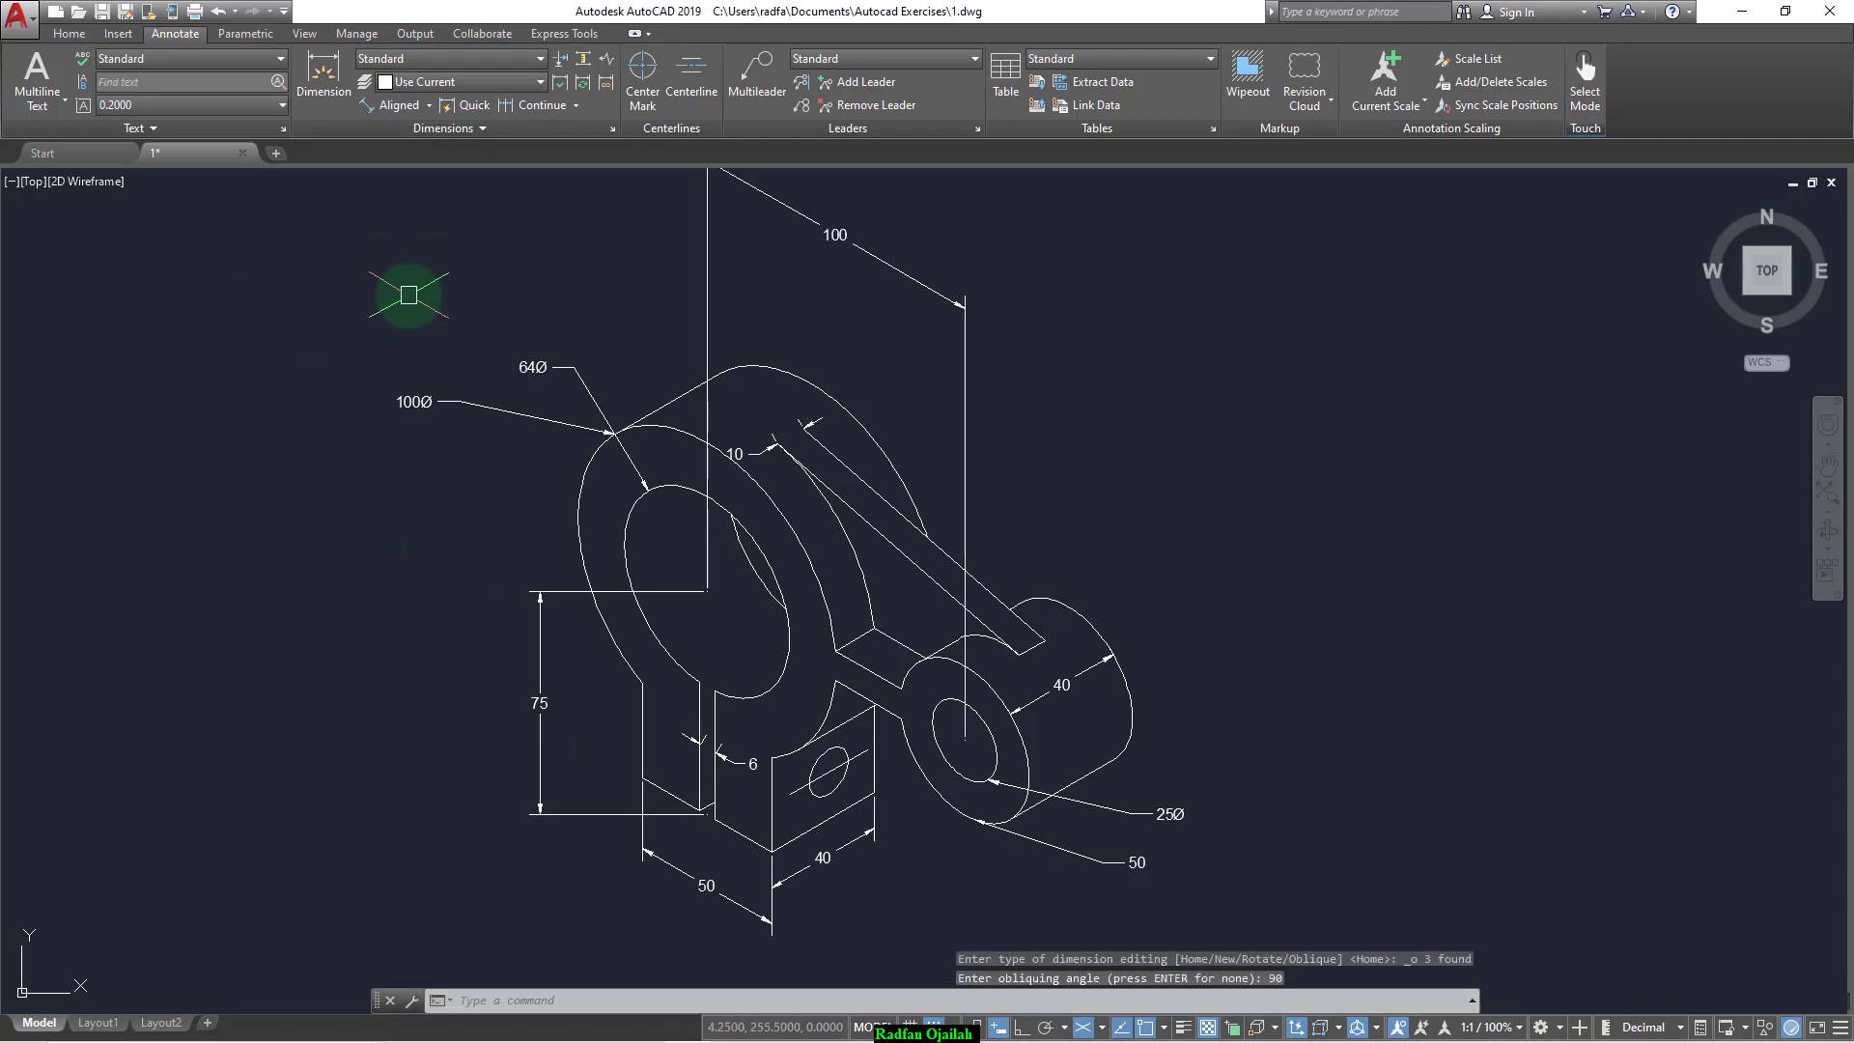
Step: Apply an oblique angle of 150 to the vertical 75 dimension beside the large boss
right_click(613, 657)
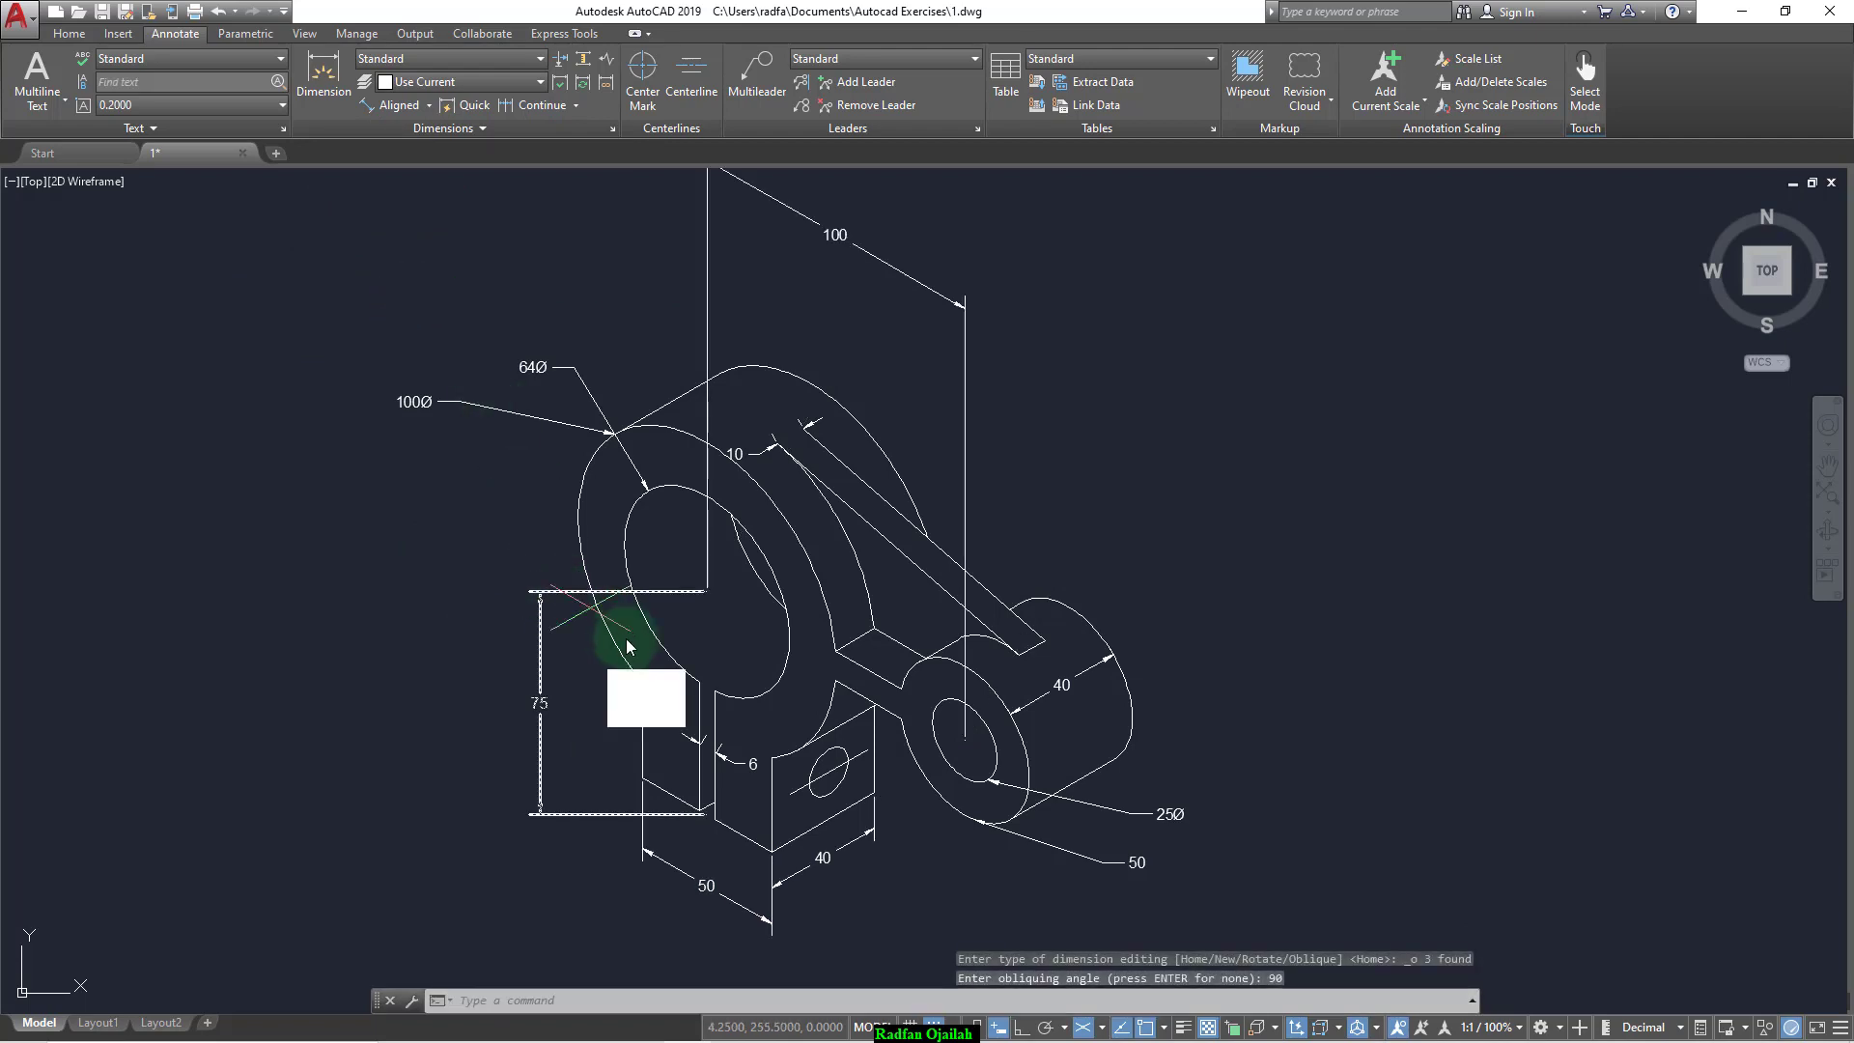
left_click(657, 671)
left_click(696, 778)
left_click(542, 599)
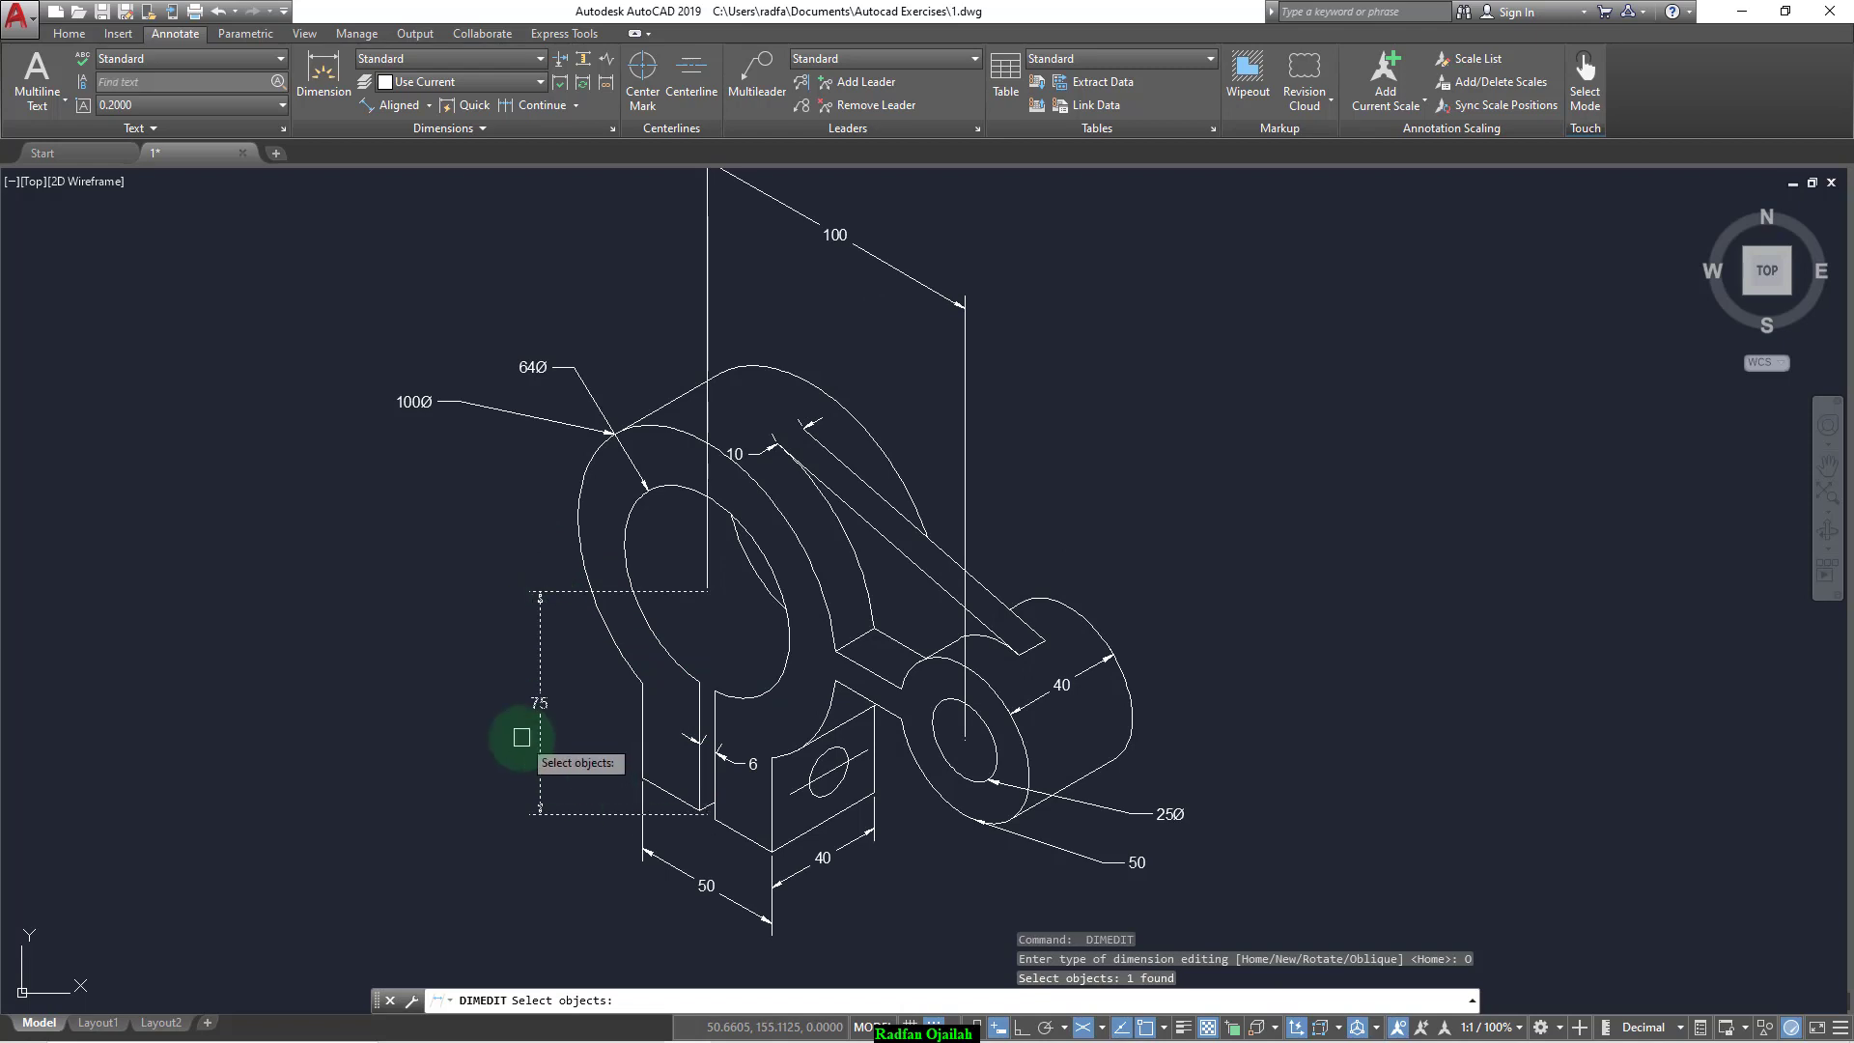
key("Return")
type("150")
key("Return")
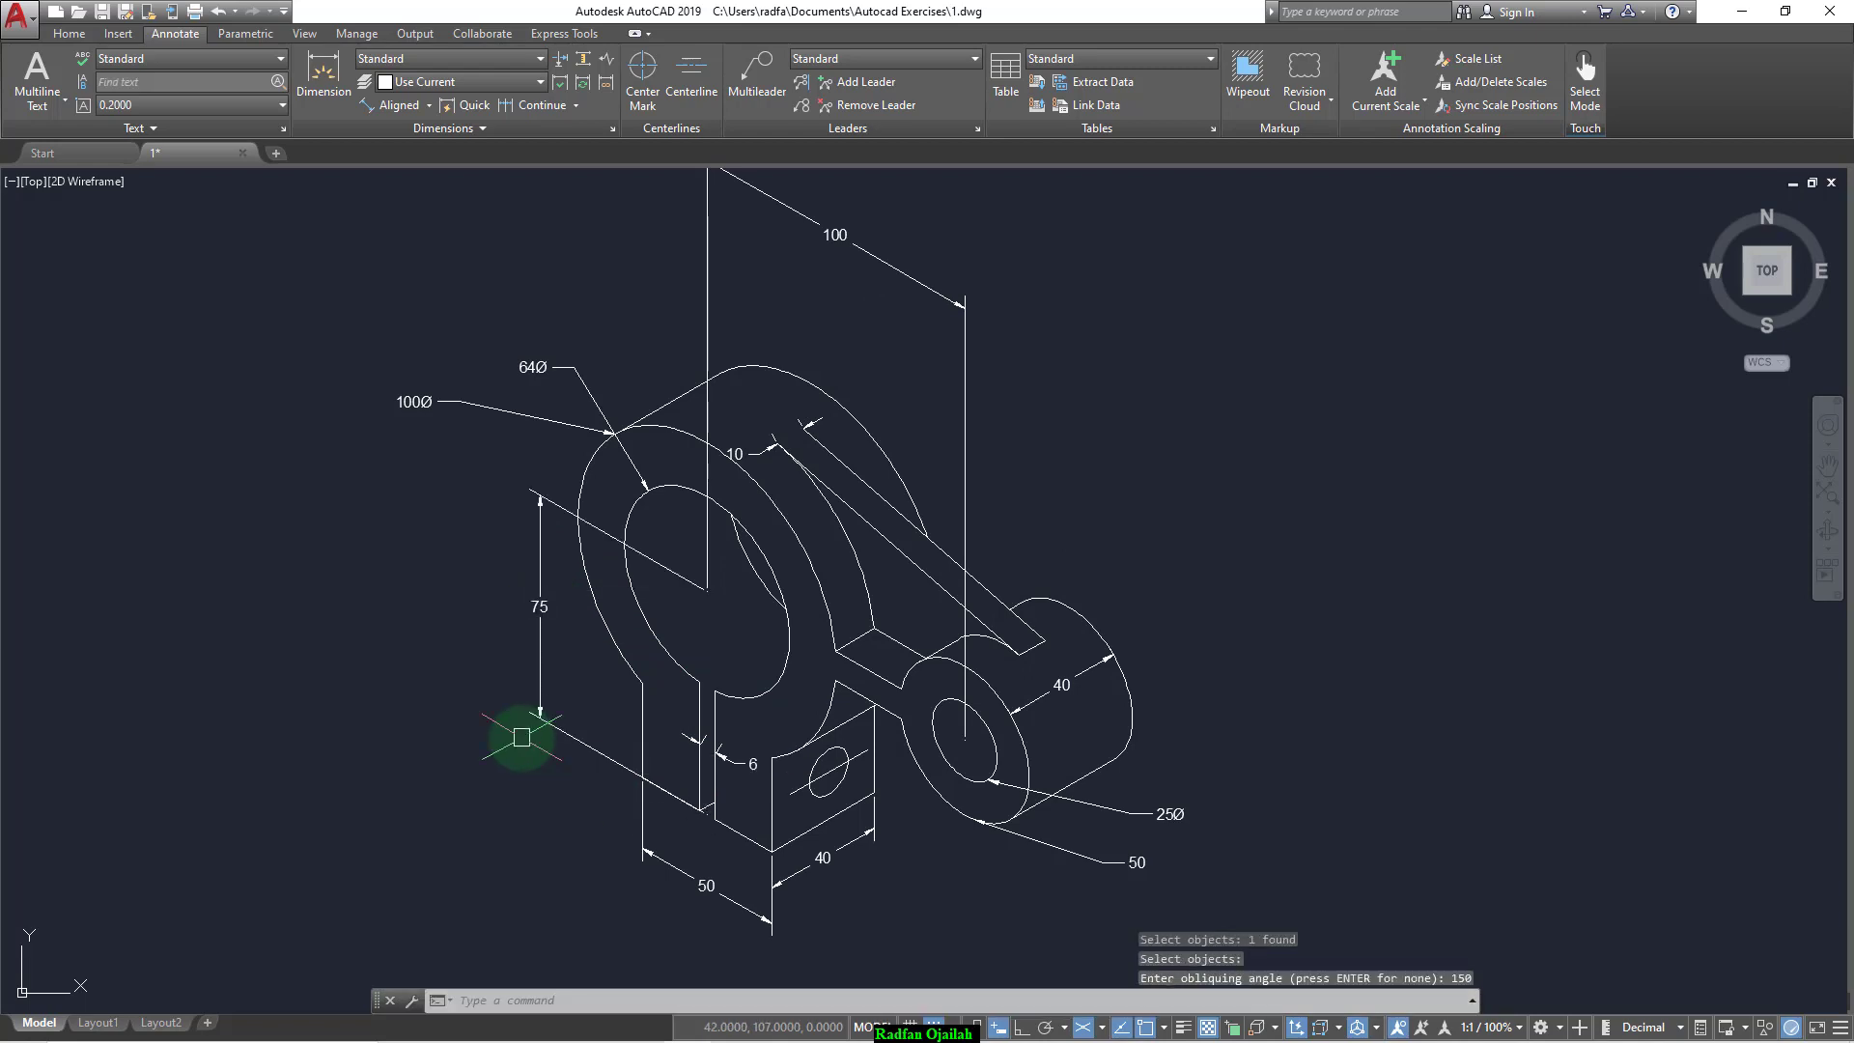
key("Return")
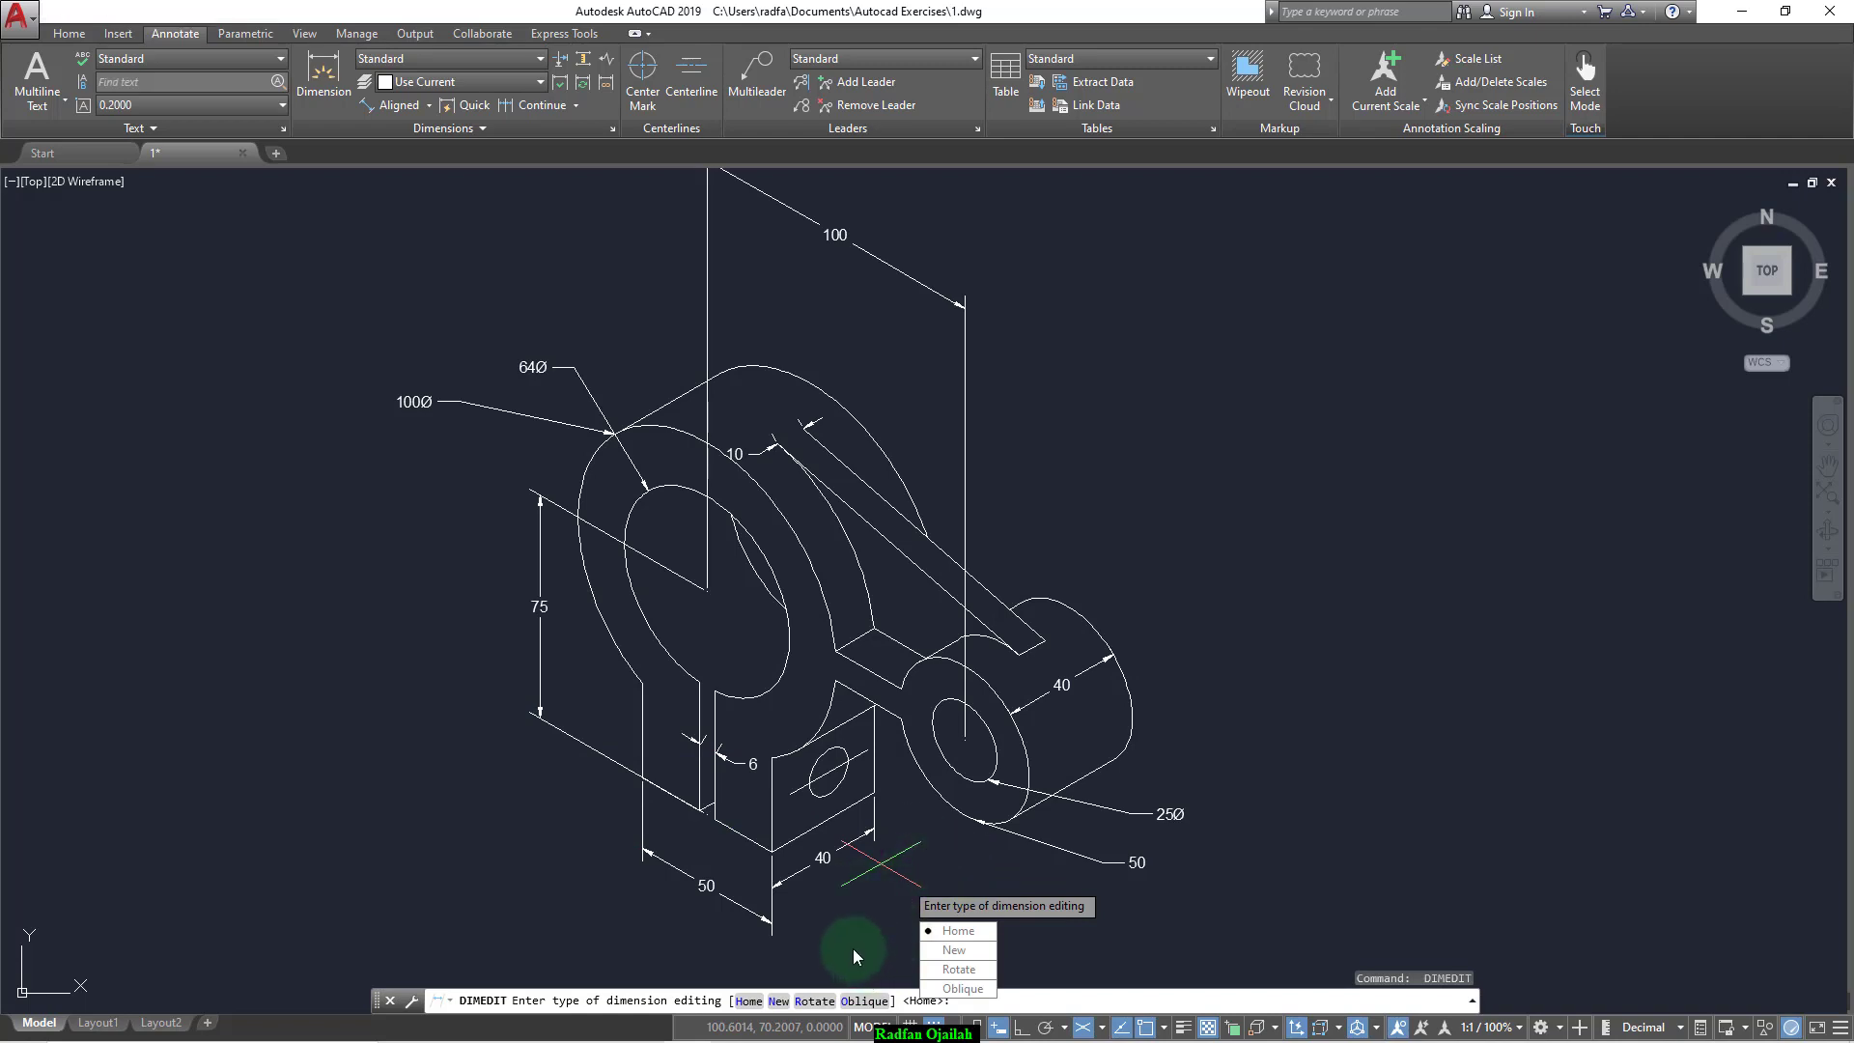
key("Escape")
left_click(932, 869)
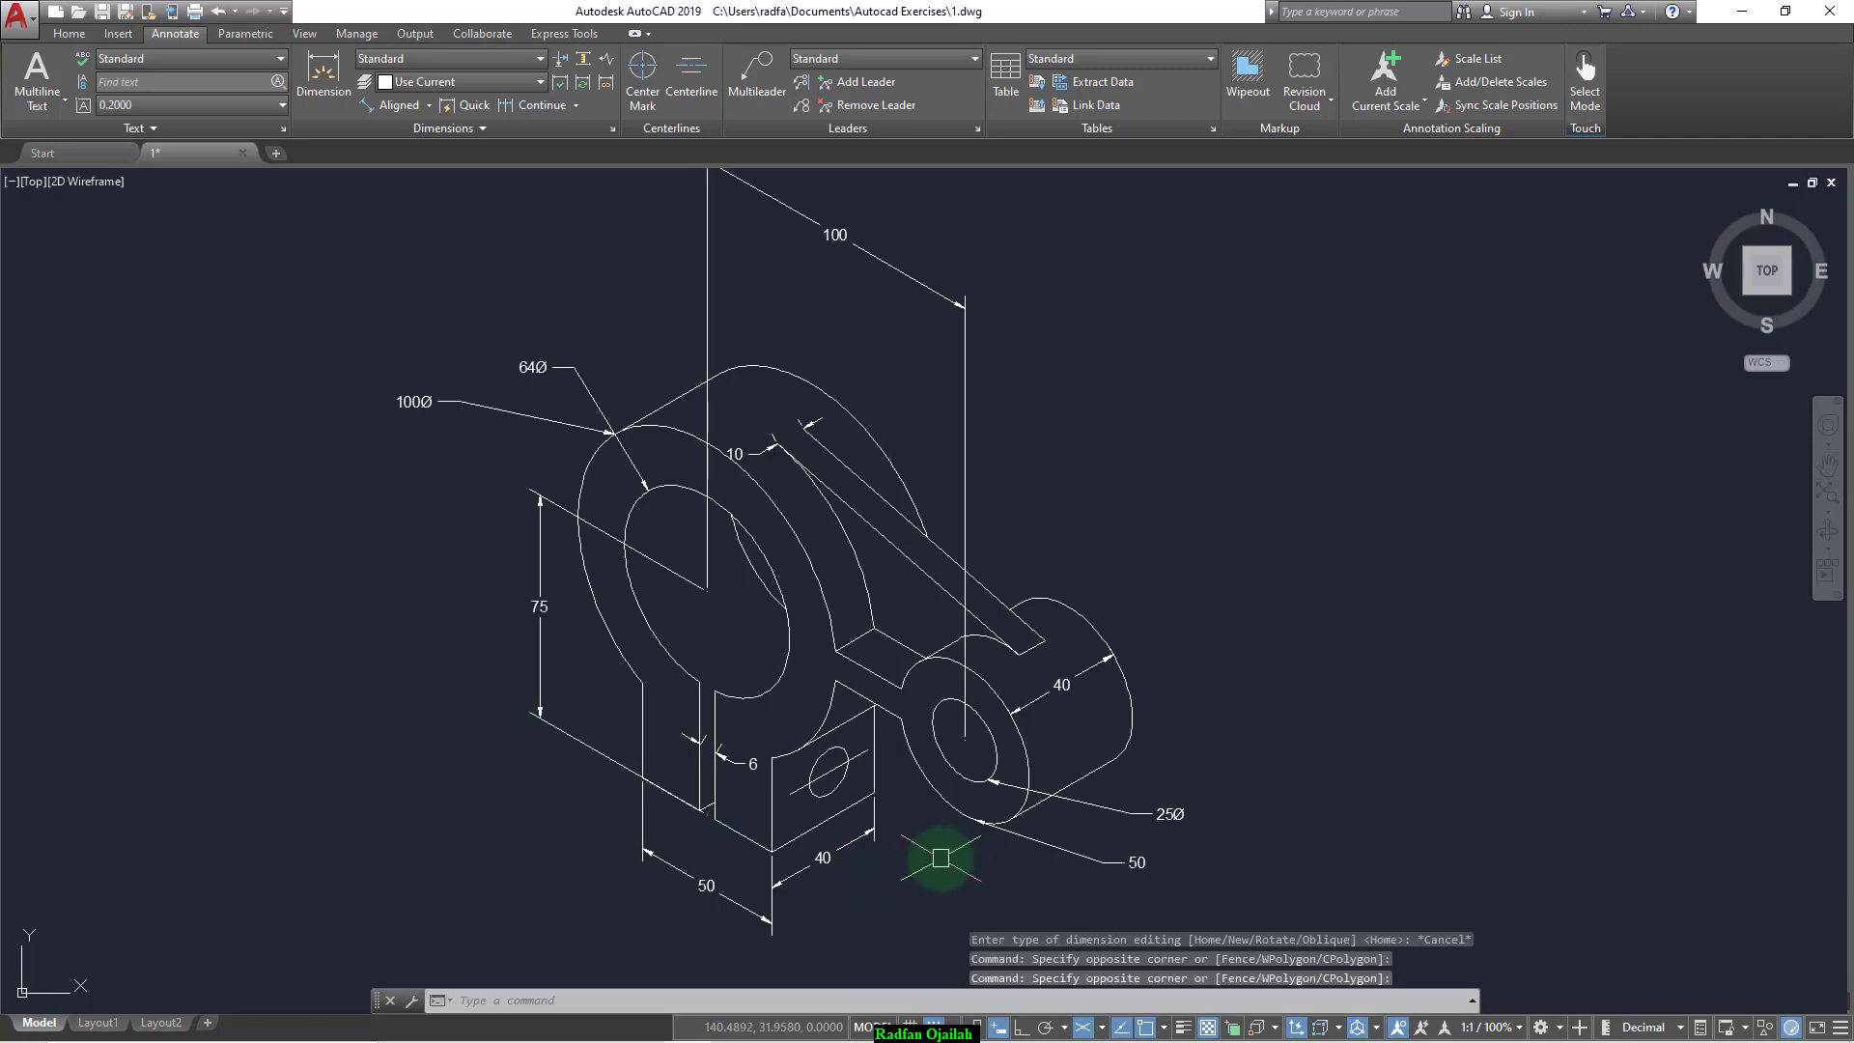
Step: Move the 100 centre-distance dimension line down, closer to the bracket
left_click(960, 281)
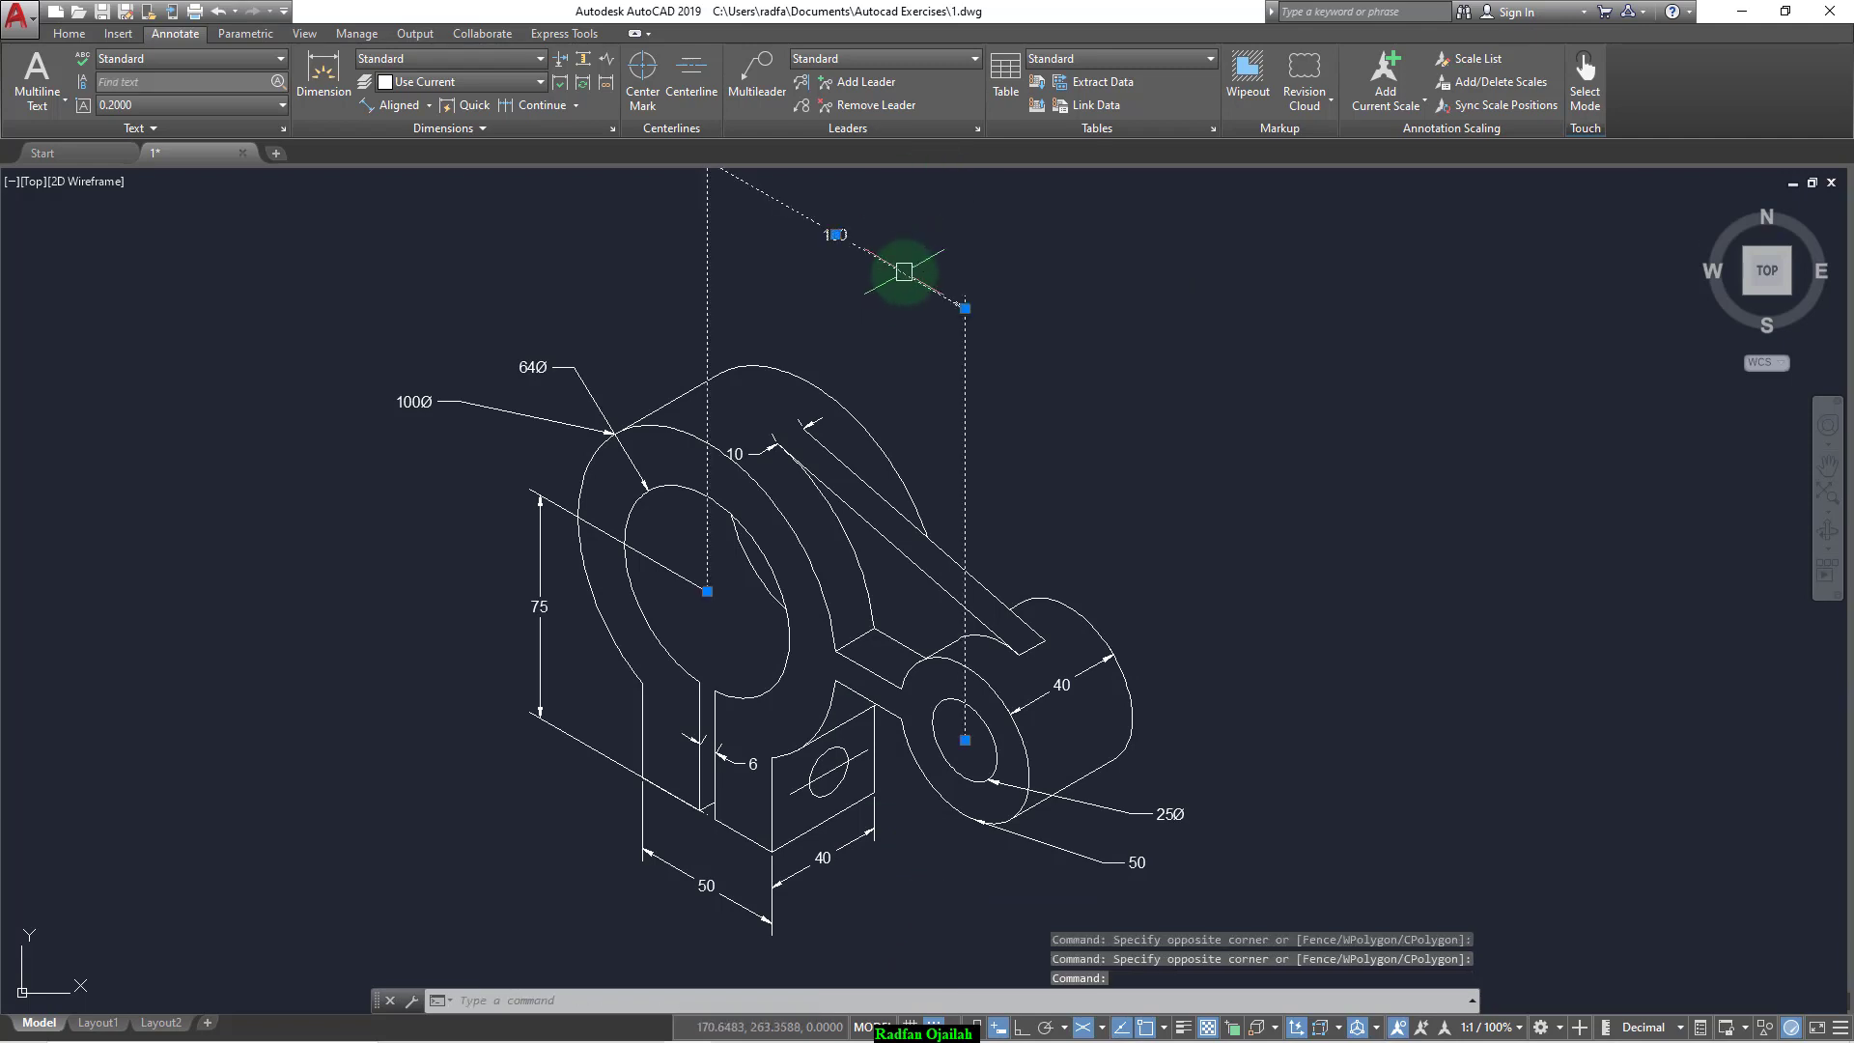
left_click(836, 235)
left_click(823, 312)
key("Escape")
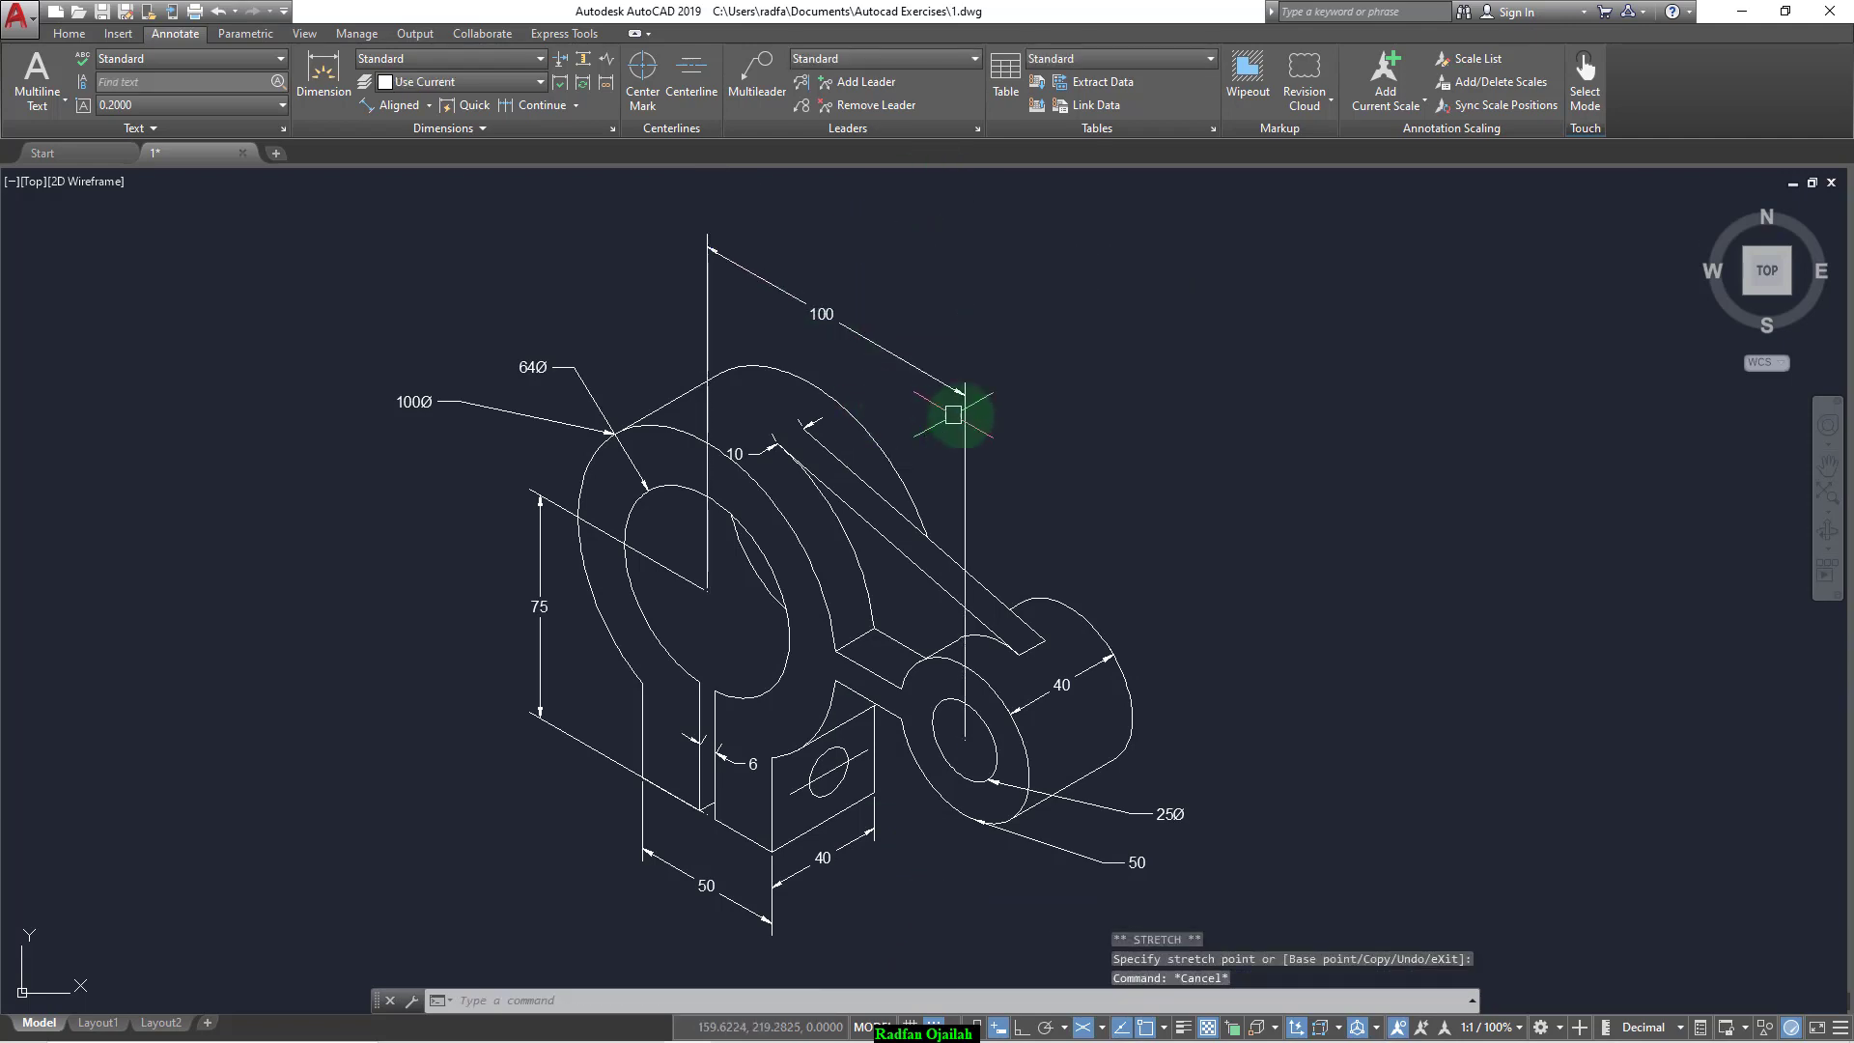
Step: Assign all the dimensions and leaders around the bracket to the green dimension layer
left_click(1227, 795)
left_click(1034, 675)
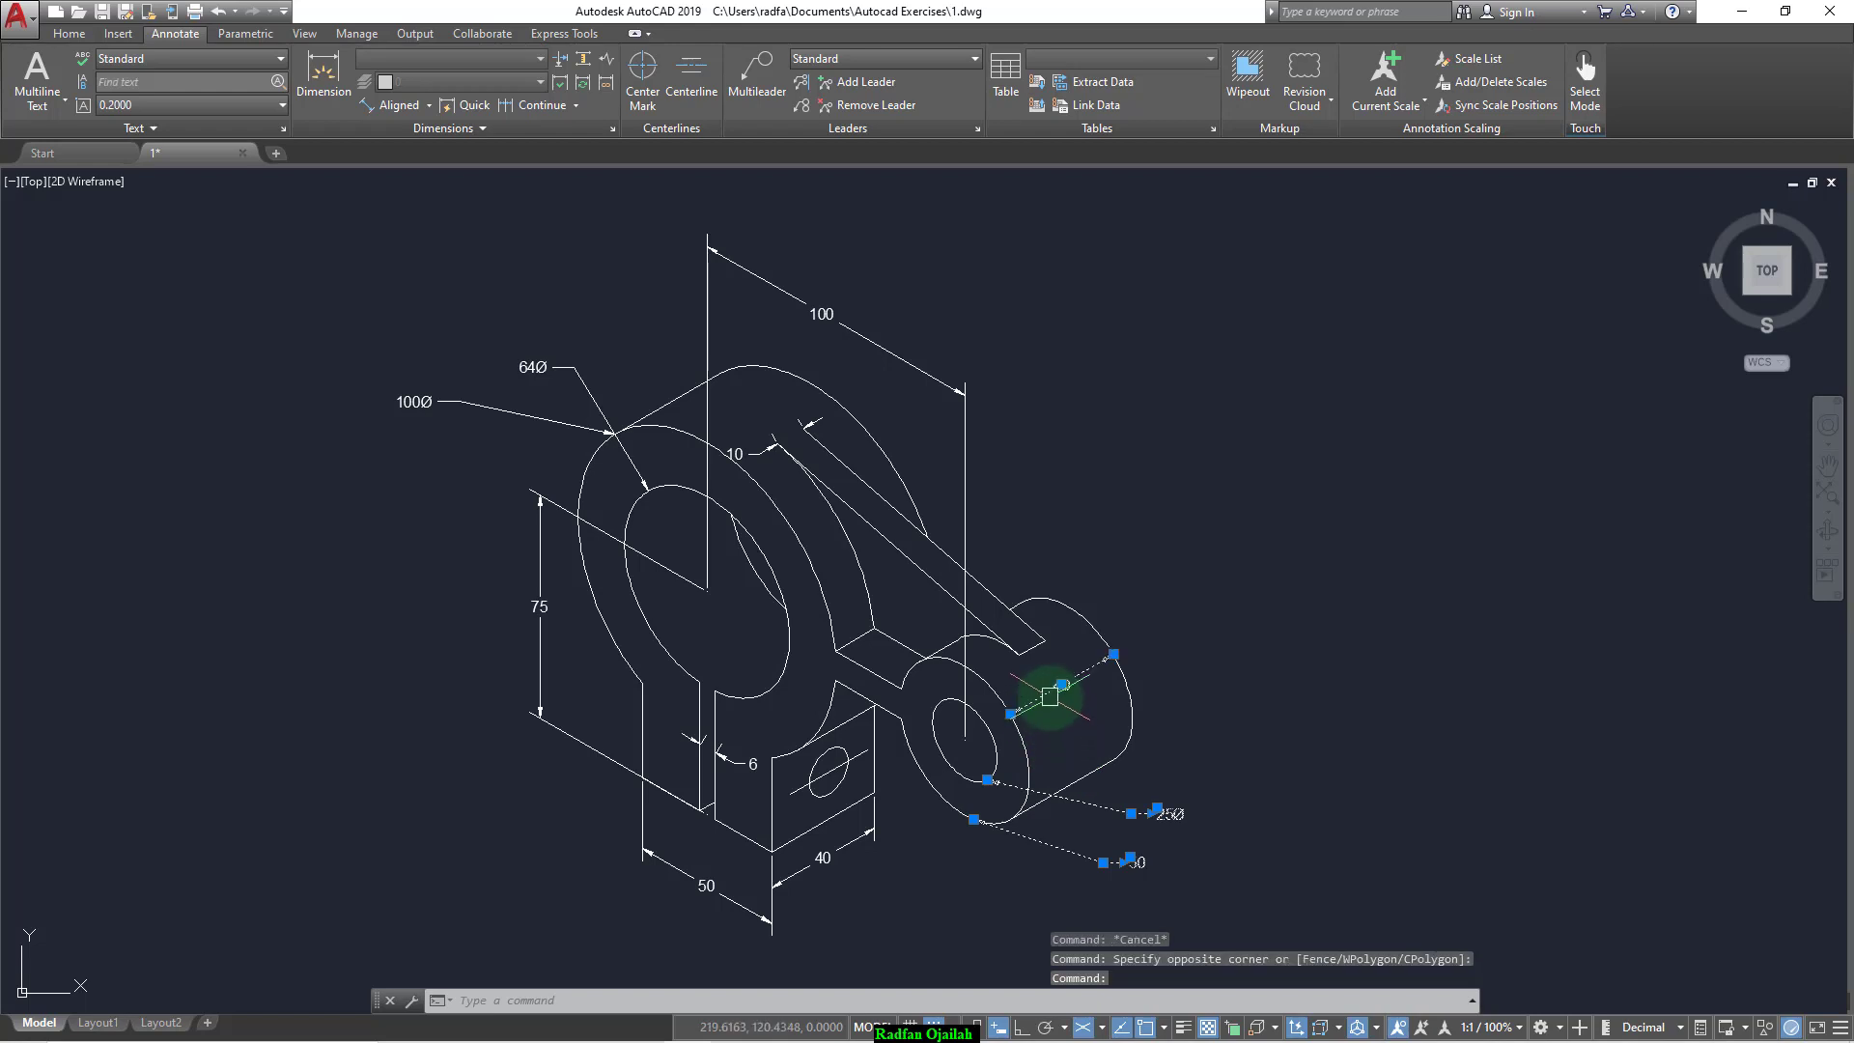
left_click(965, 496)
left_click(571, 385)
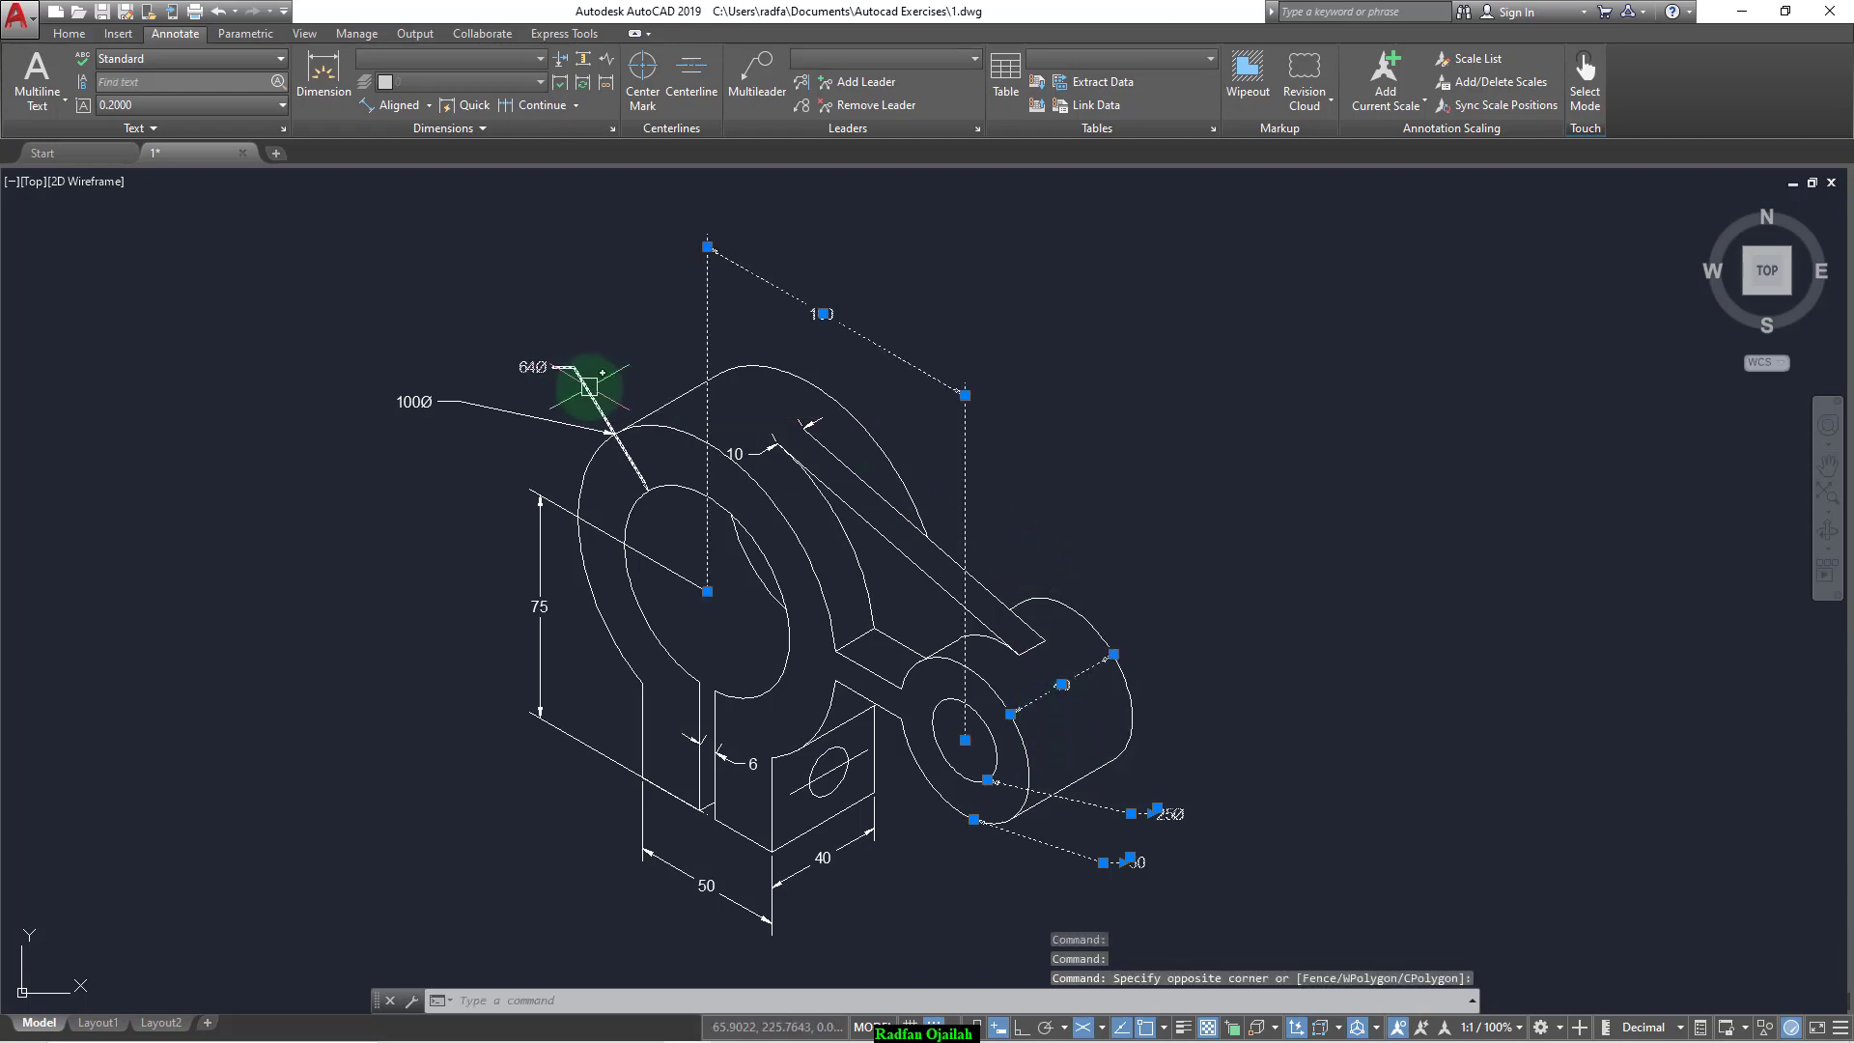
left_click(526, 489)
left_click(758, 877)
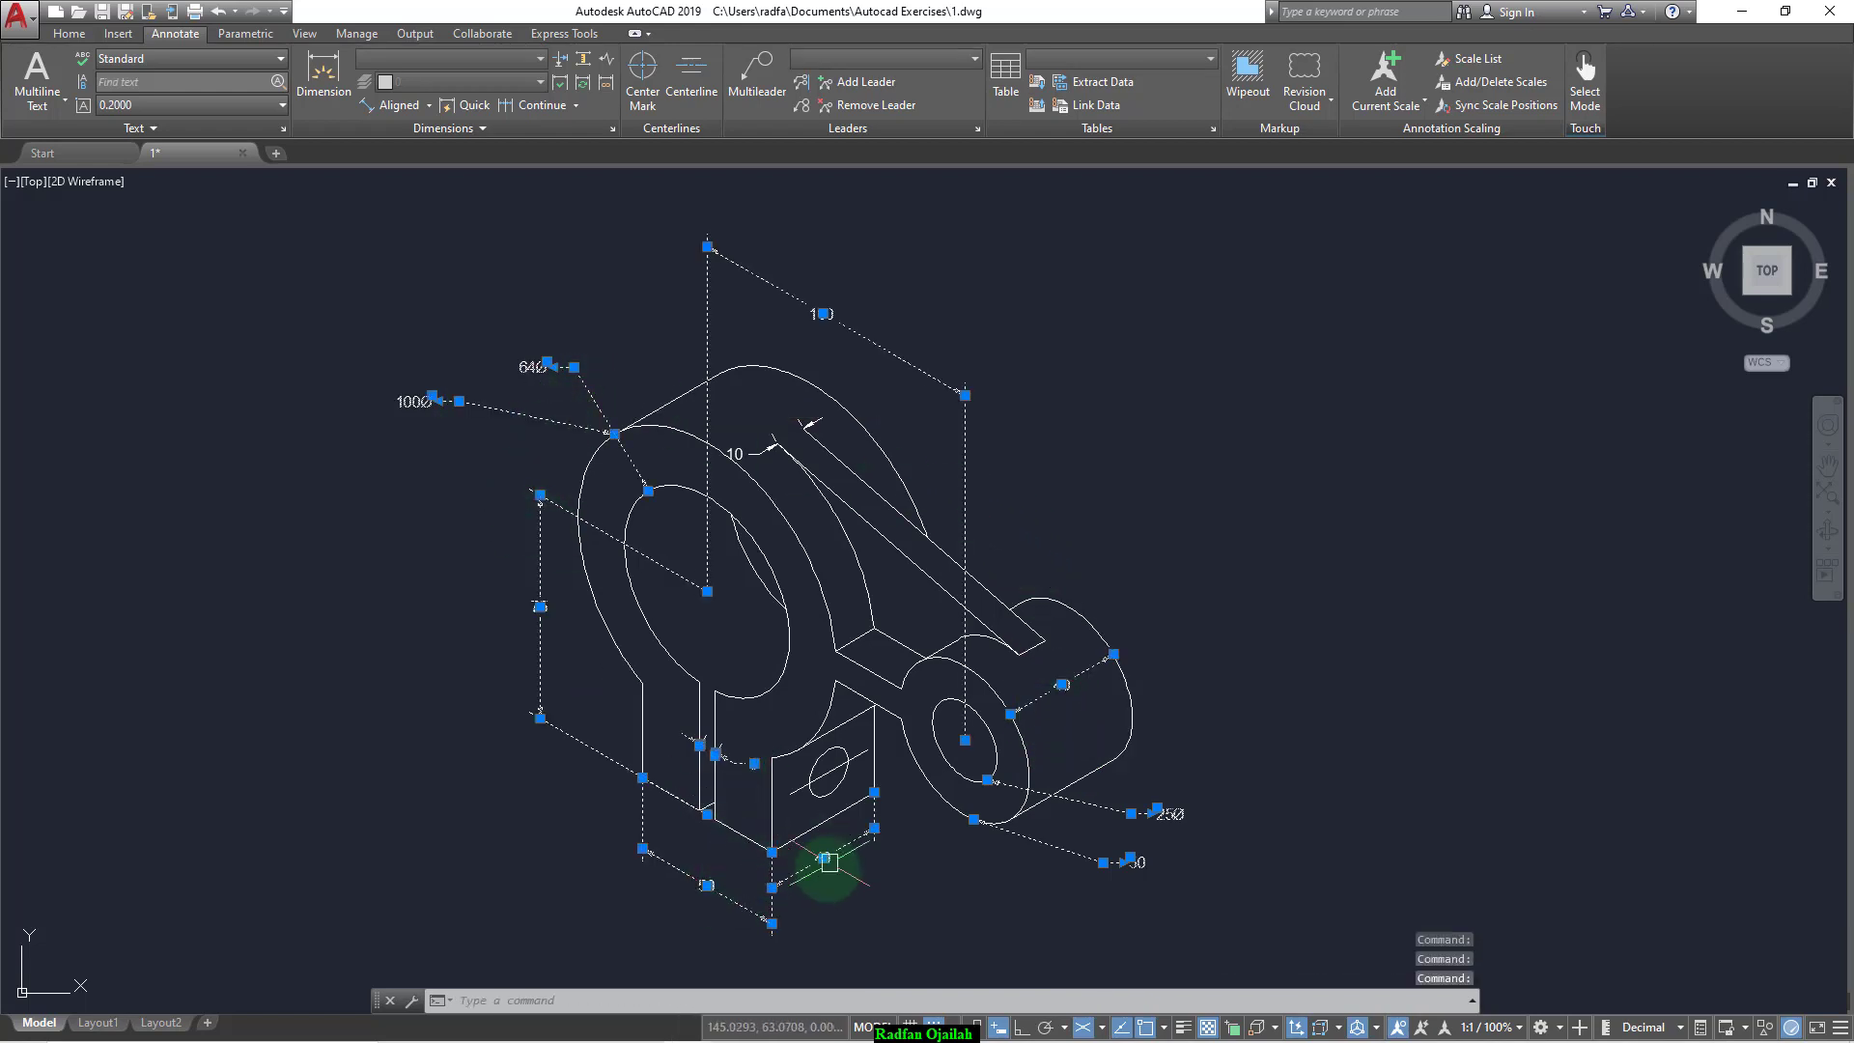
left_click(800, 471)
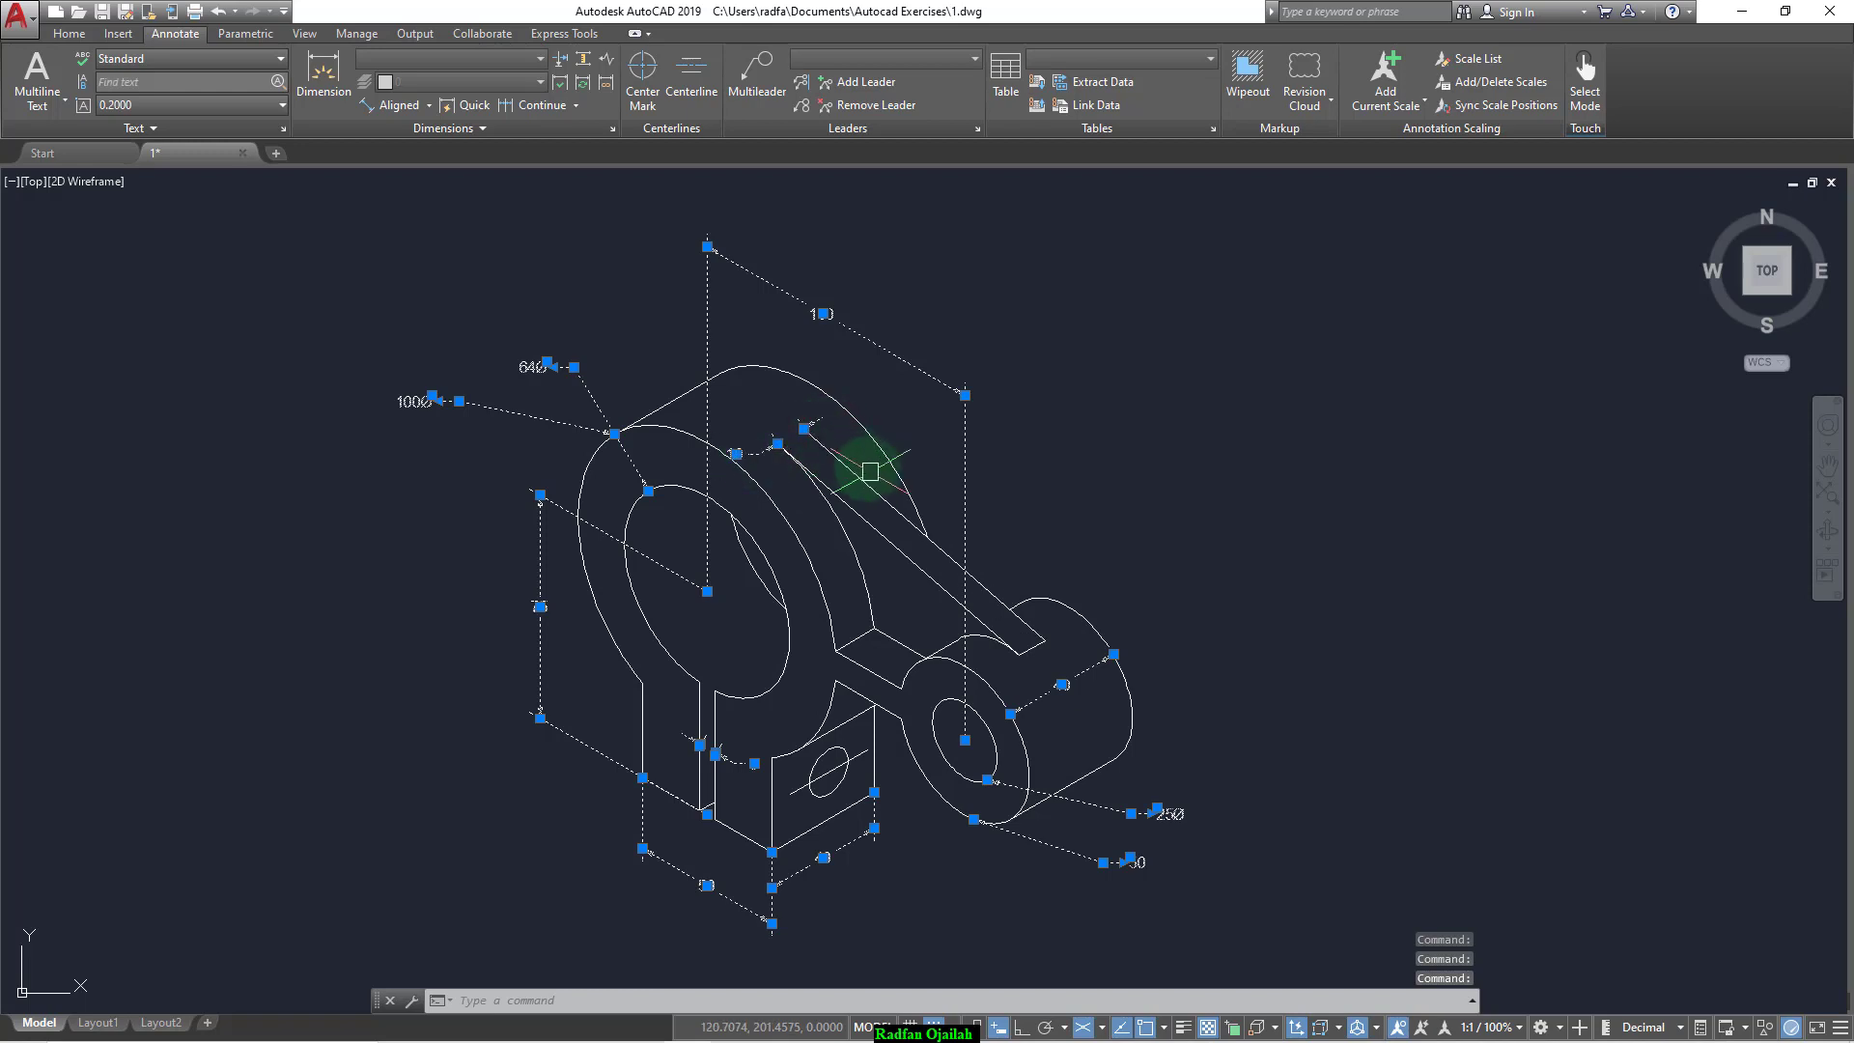
left_click(70, 34)
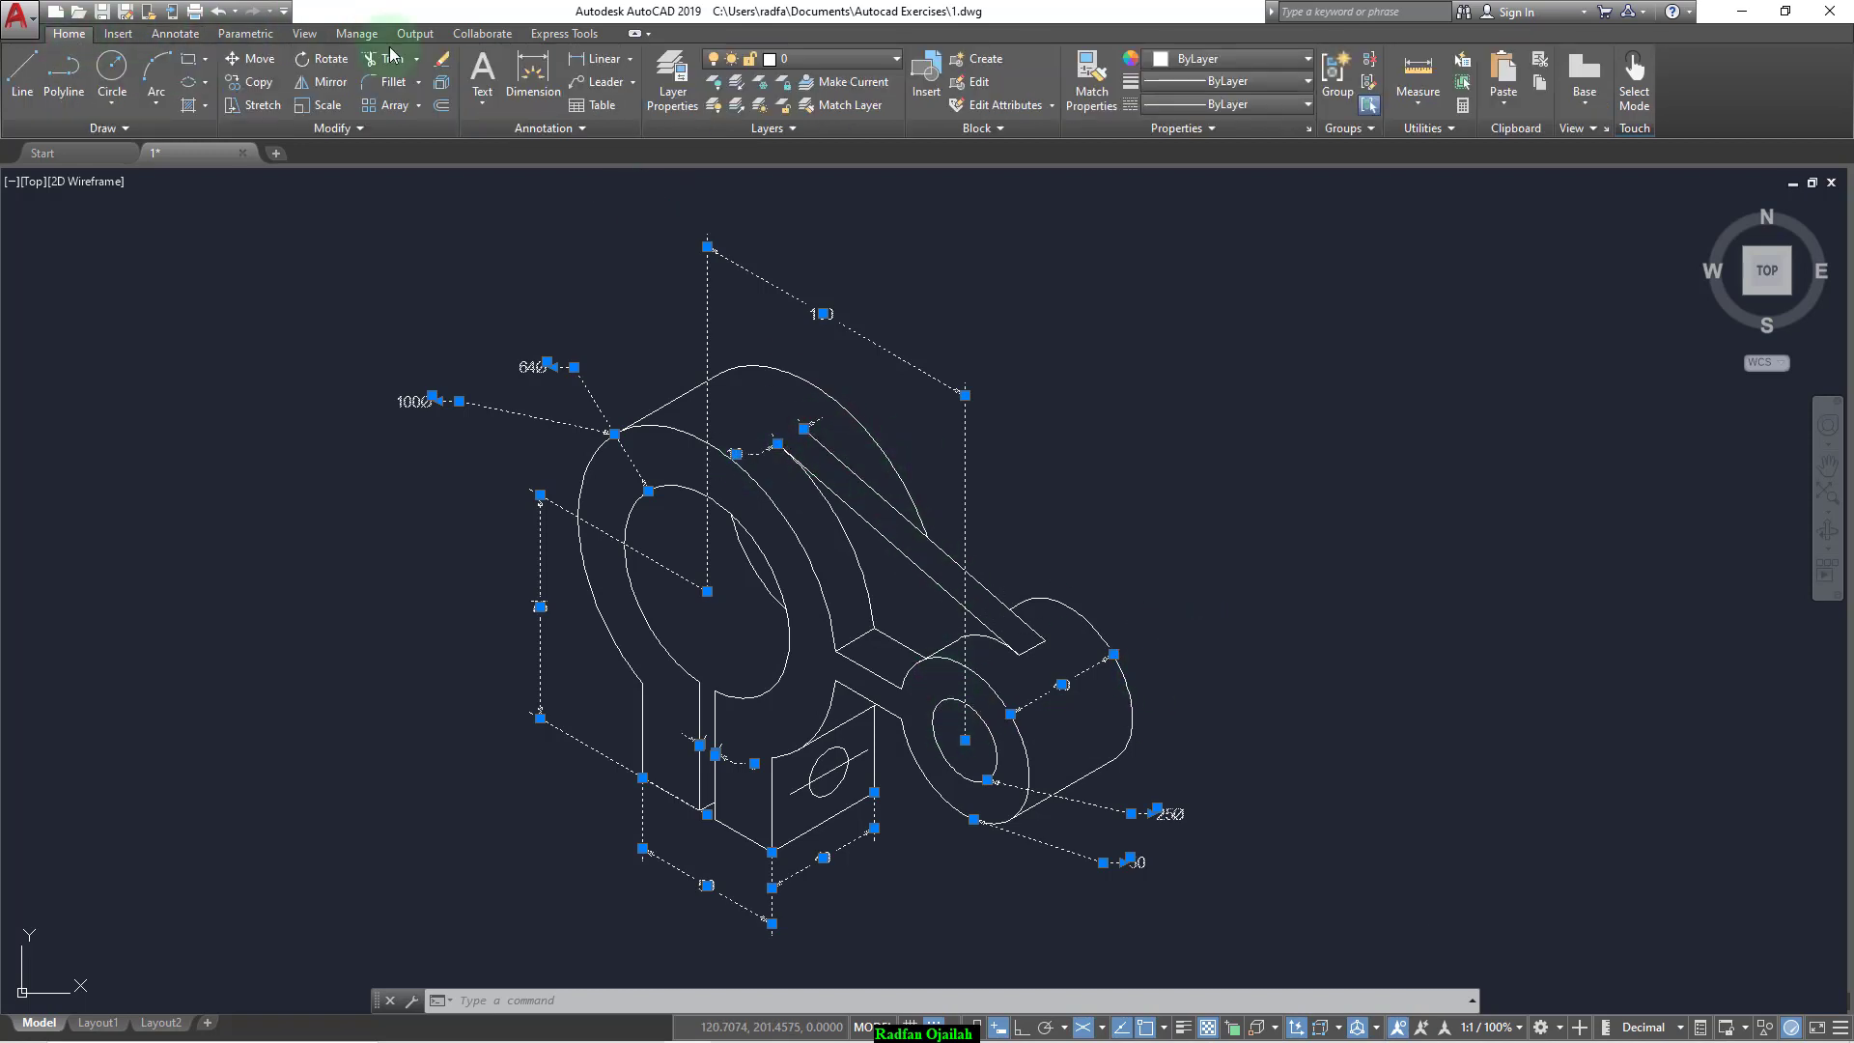
left_click(811, 64)
left_click(836, 155)
left_click(1110, 339)
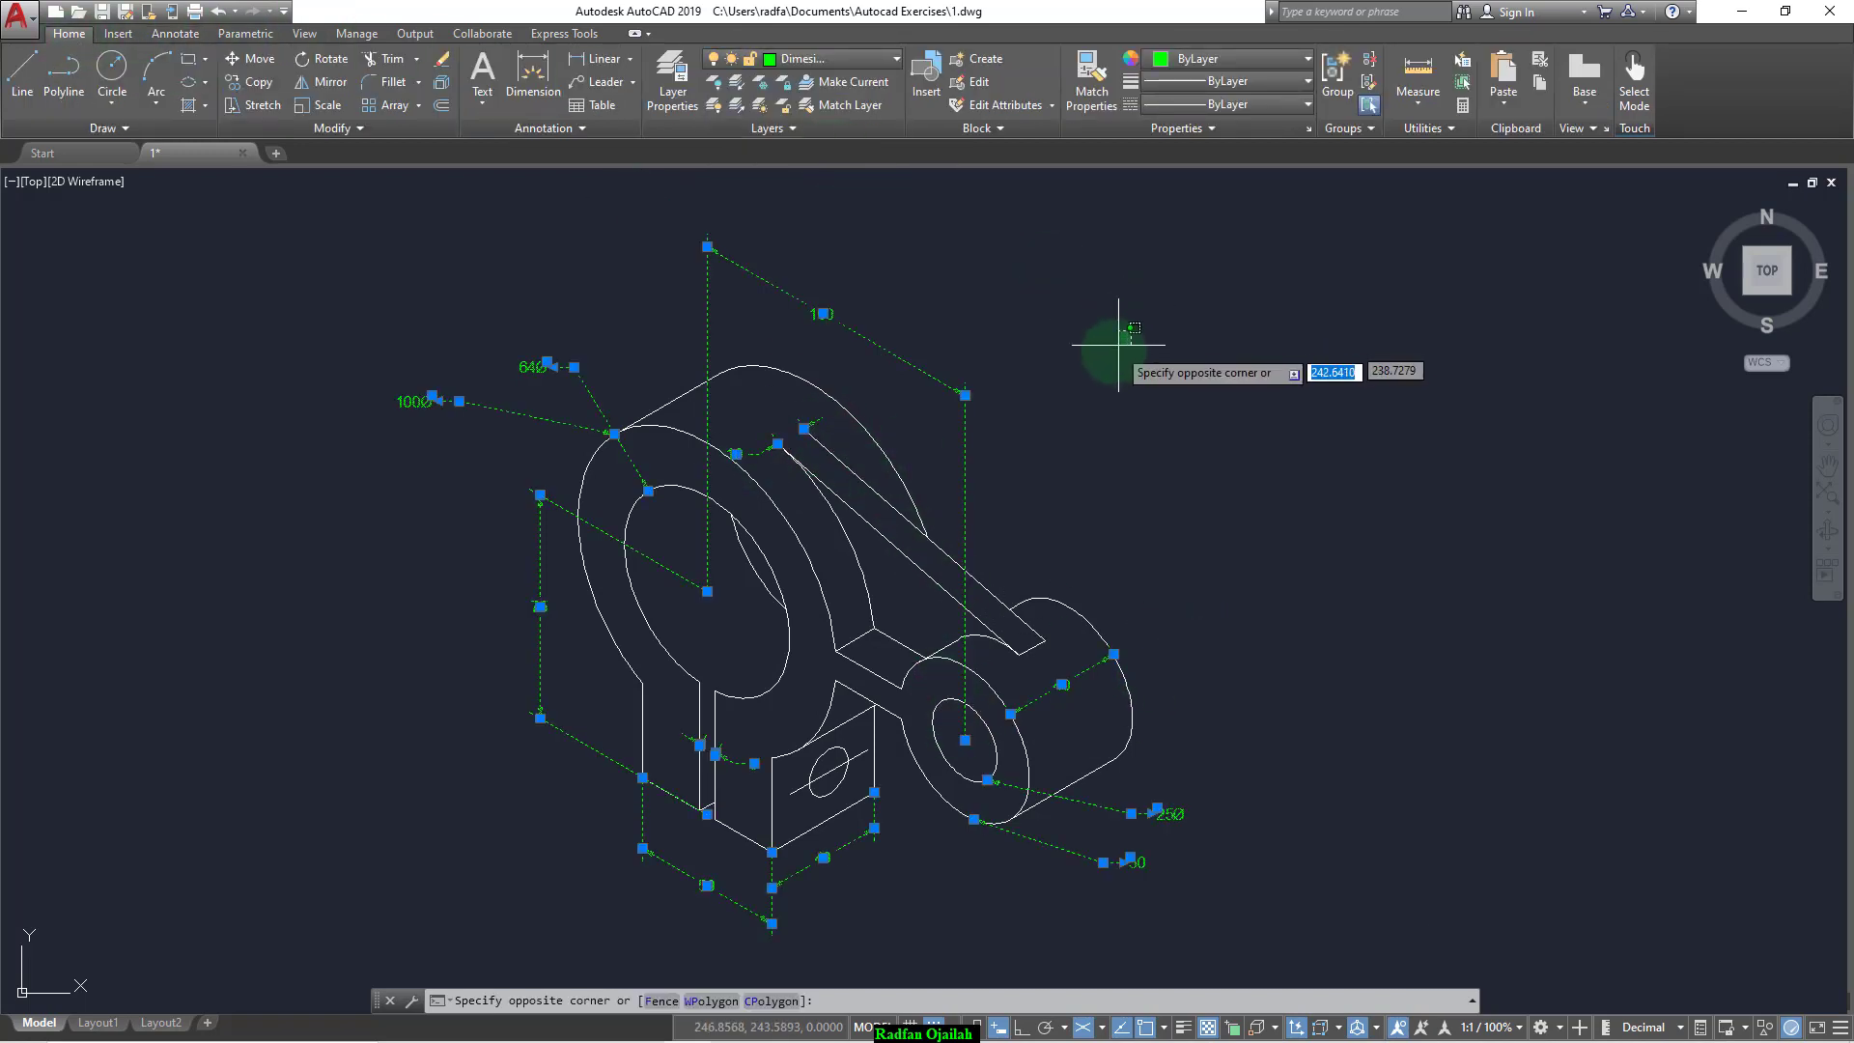
left_click(1069, 409)
key("Escape")
Step: Try a multileader with the text 15 on the clamp lug's small hole, and erase it
scroll(784, 906, "up", 4)
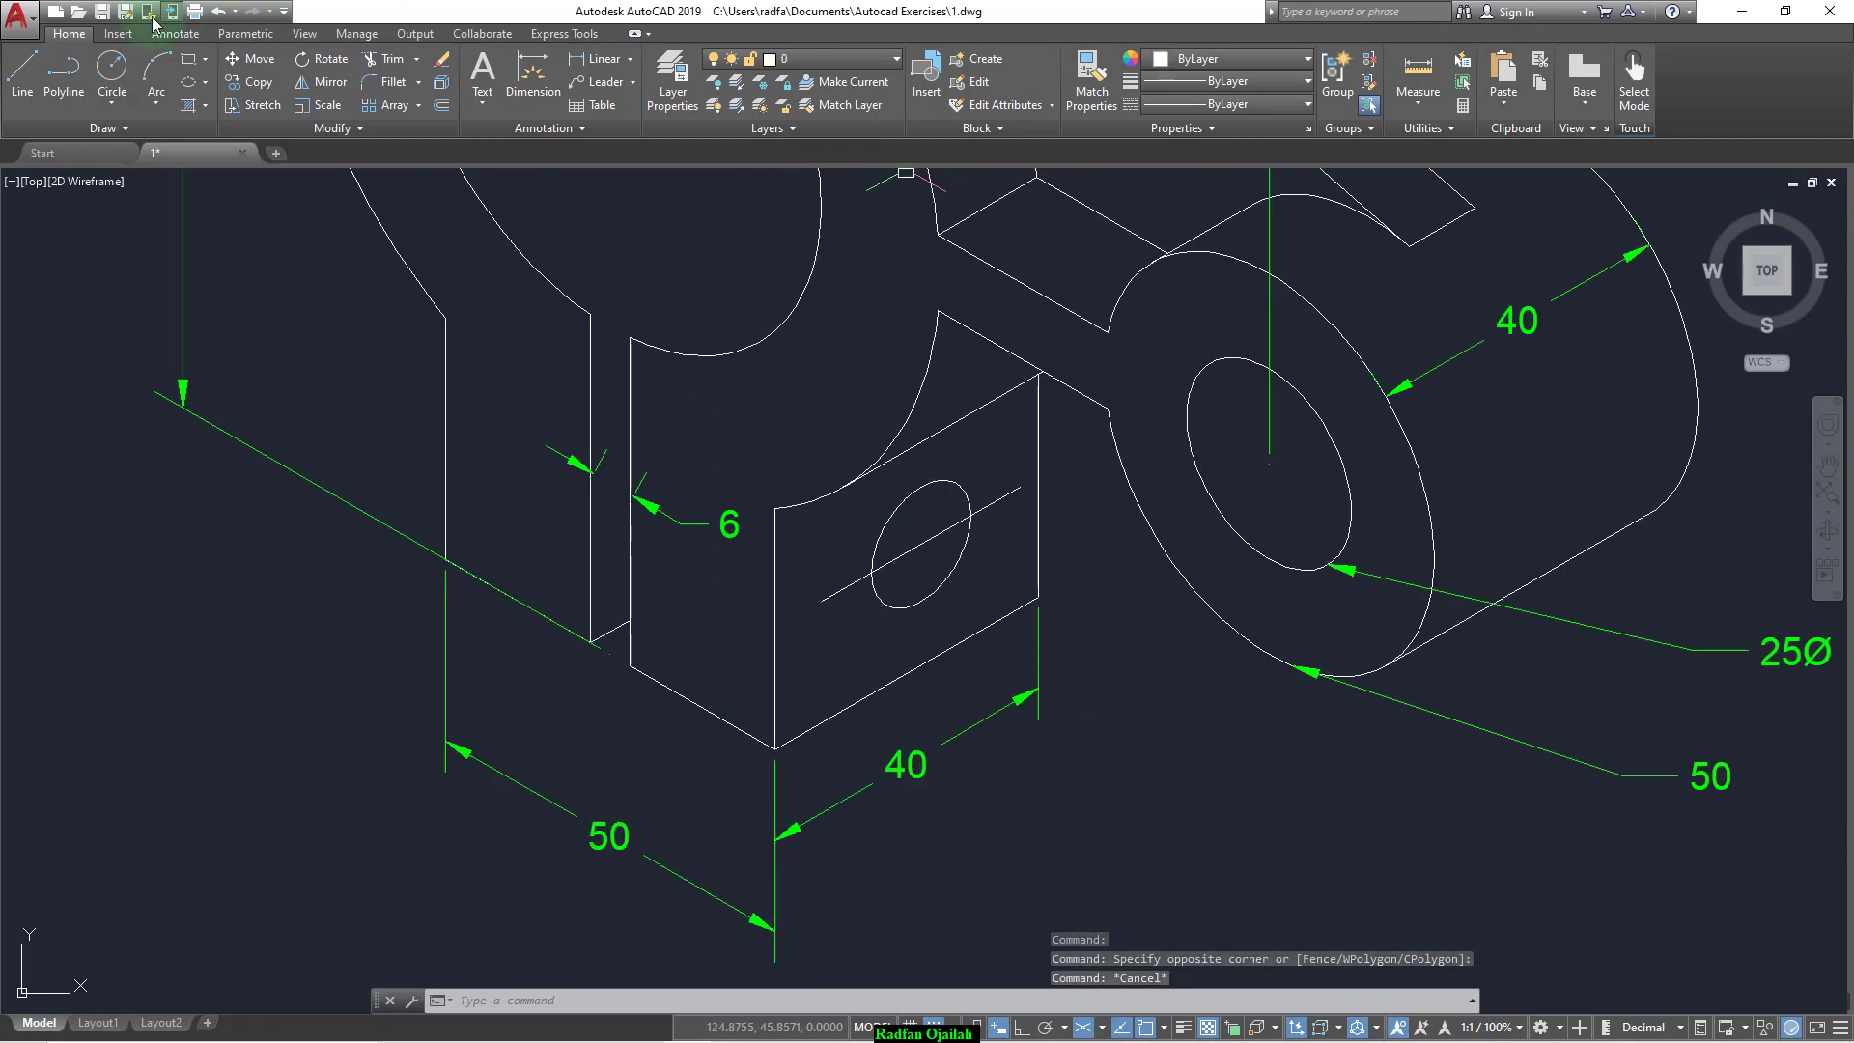
left_click(174, 33)
left_click(757, 81)
left_click(968, 569)
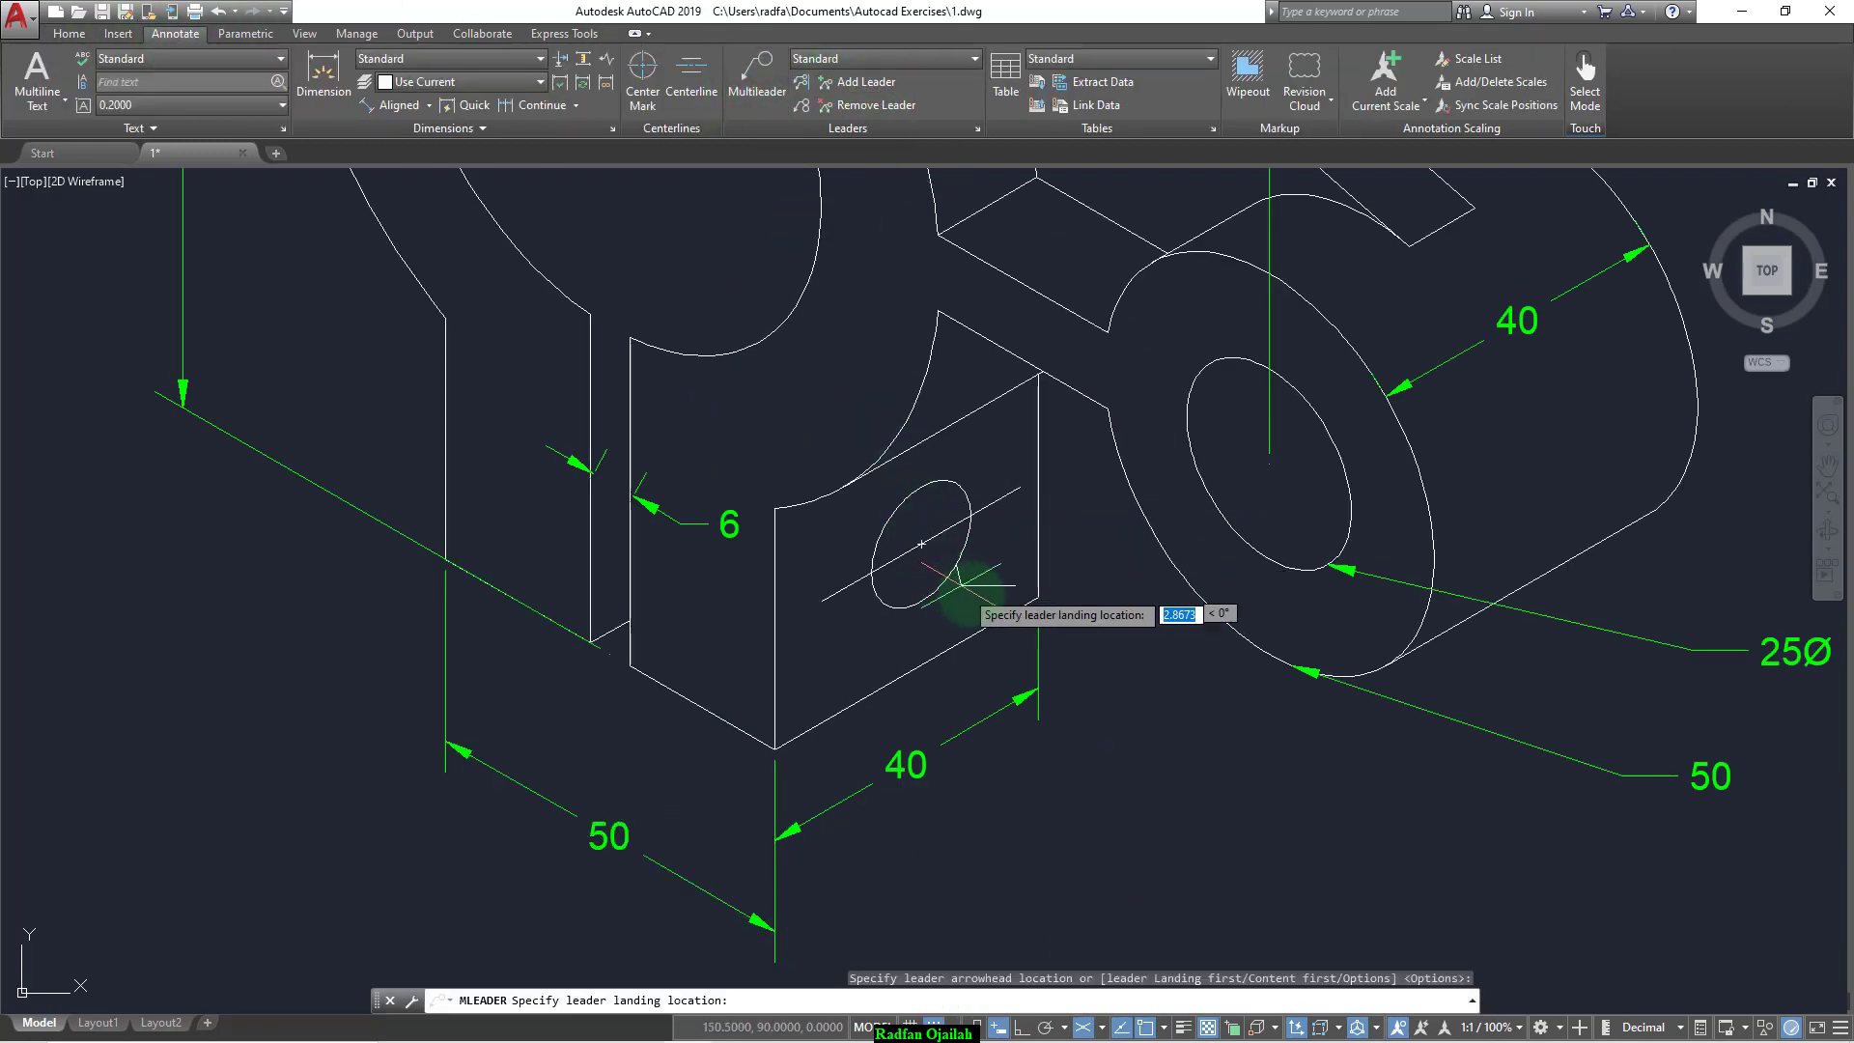
left_click(1083, 575)
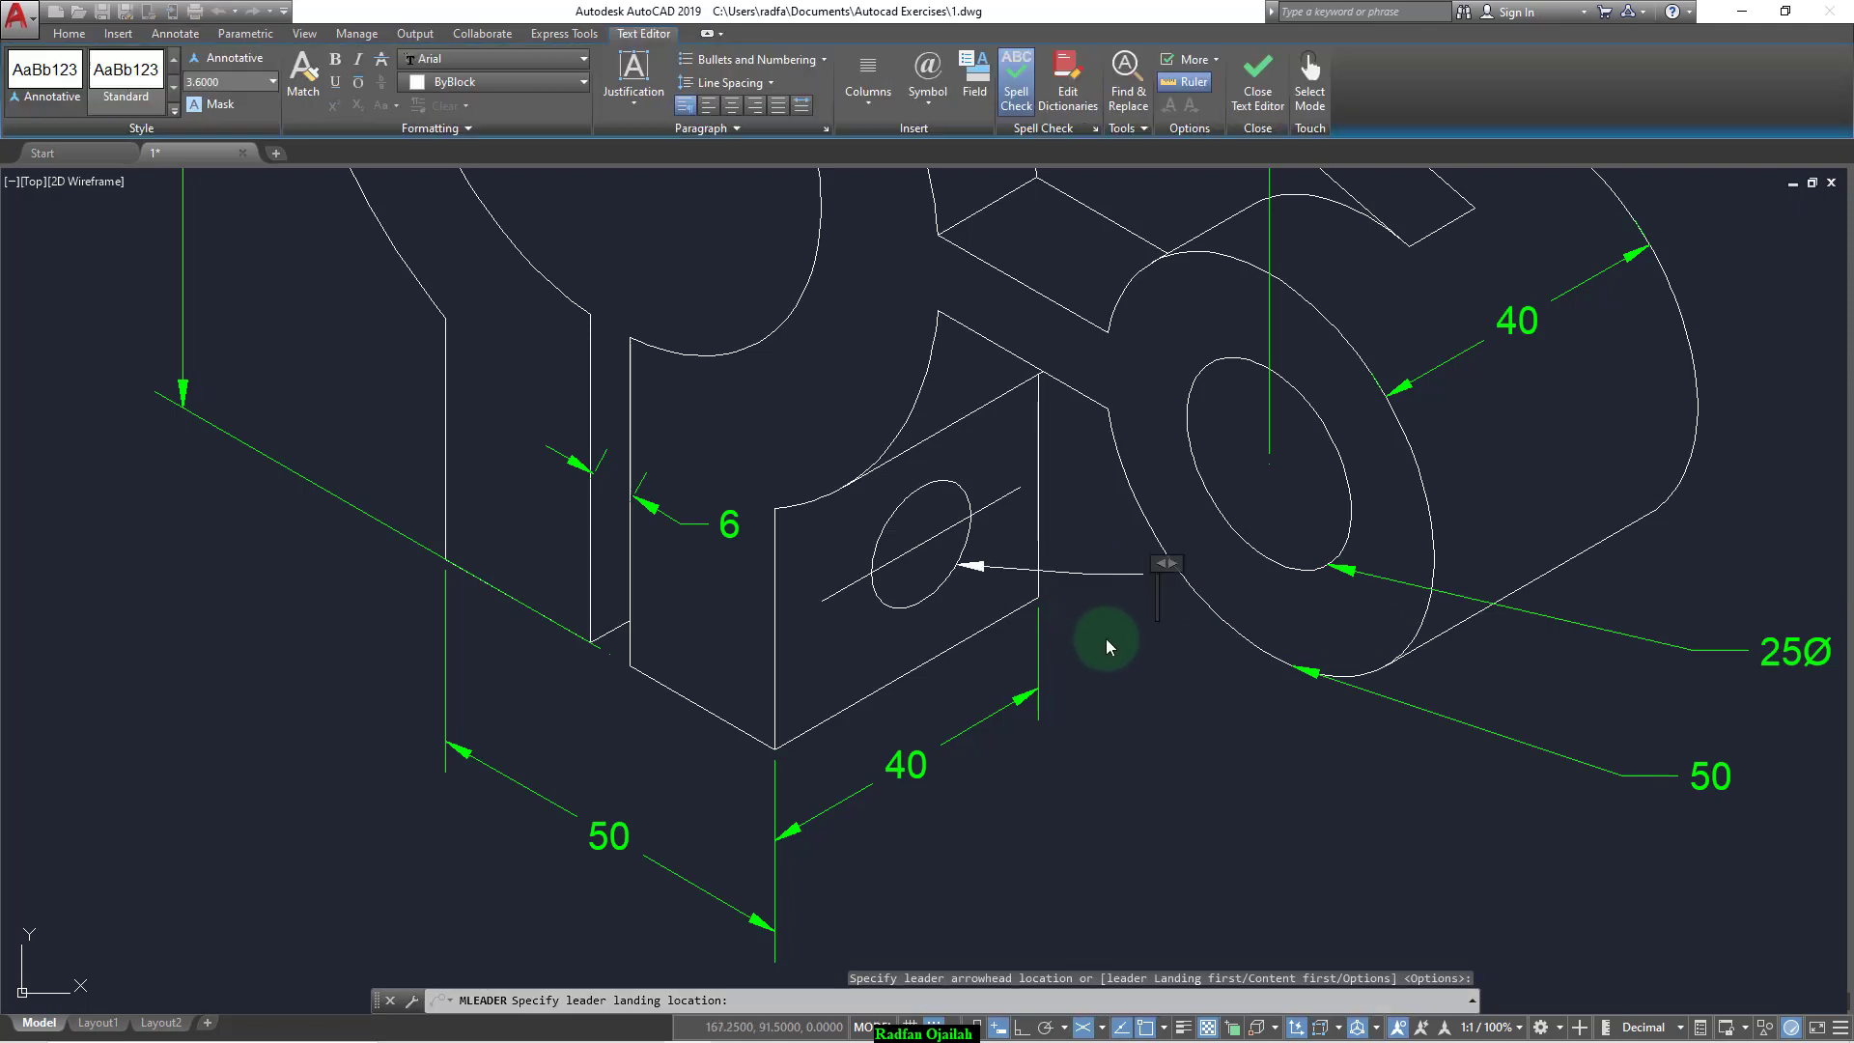
type("15")
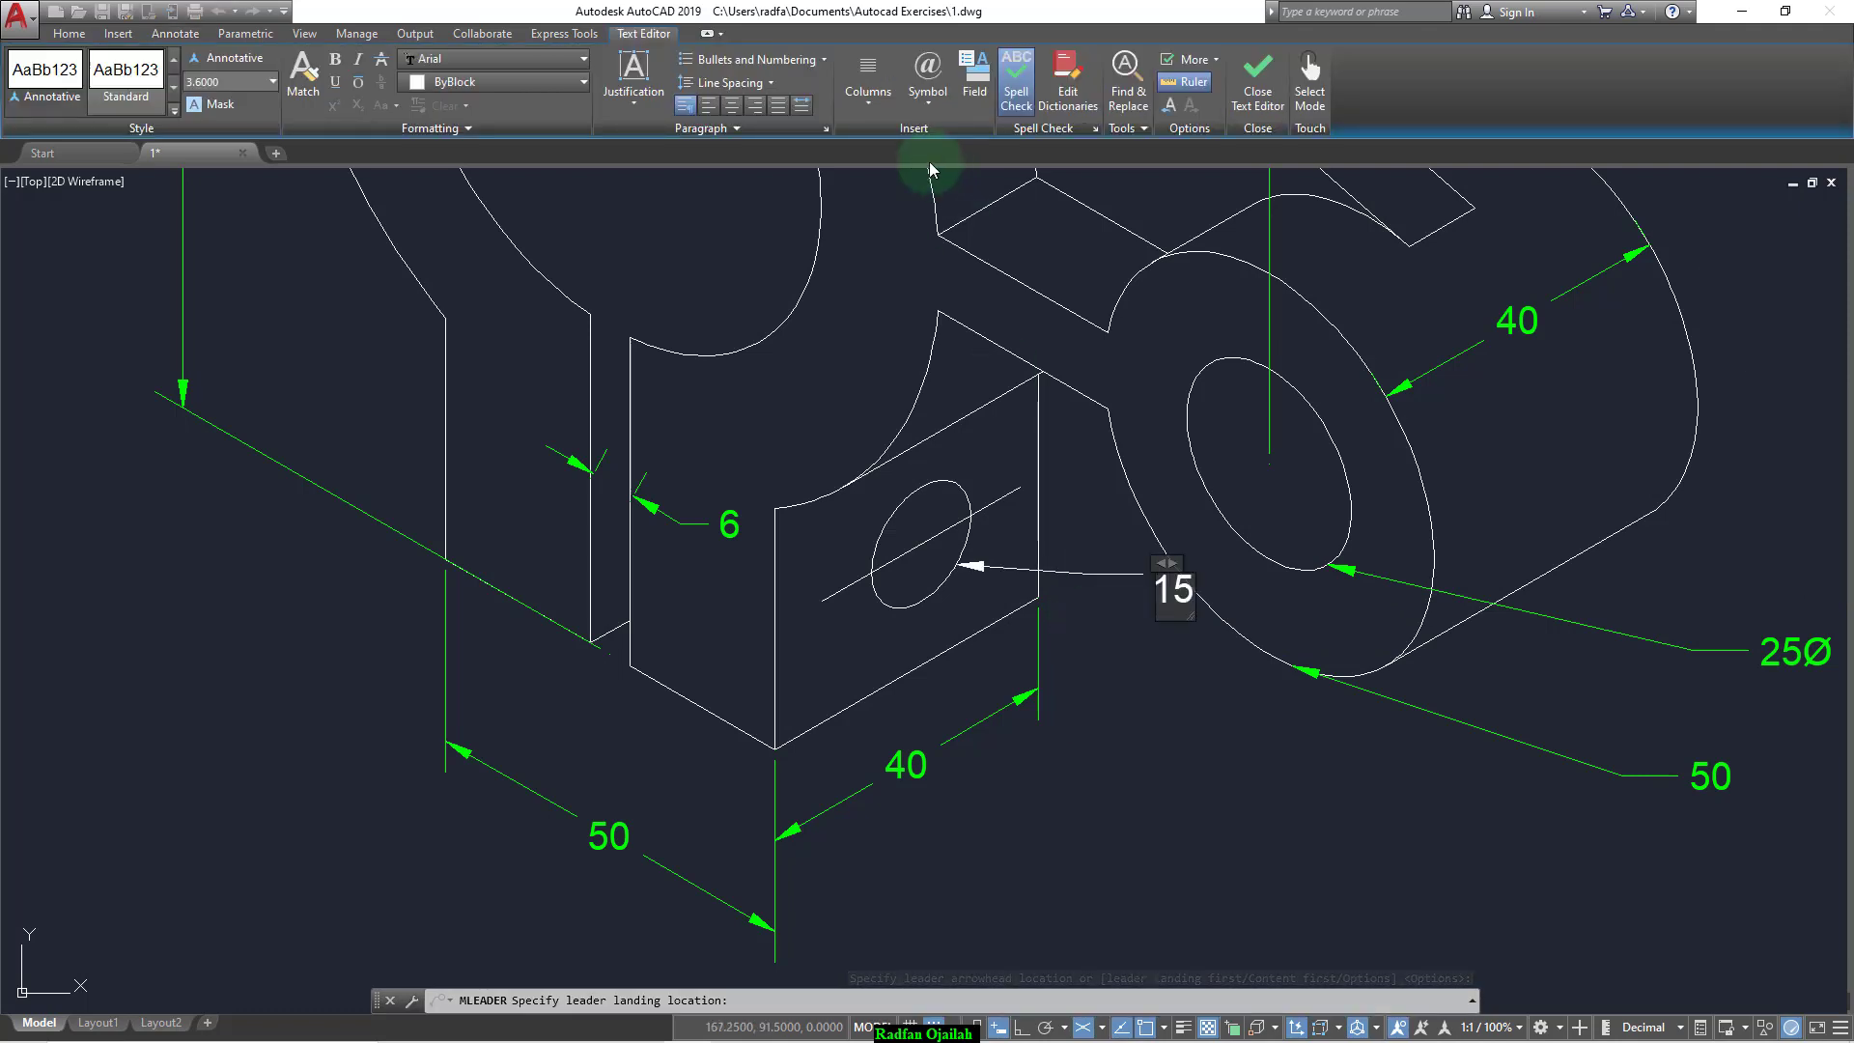
left_click(927, 79)
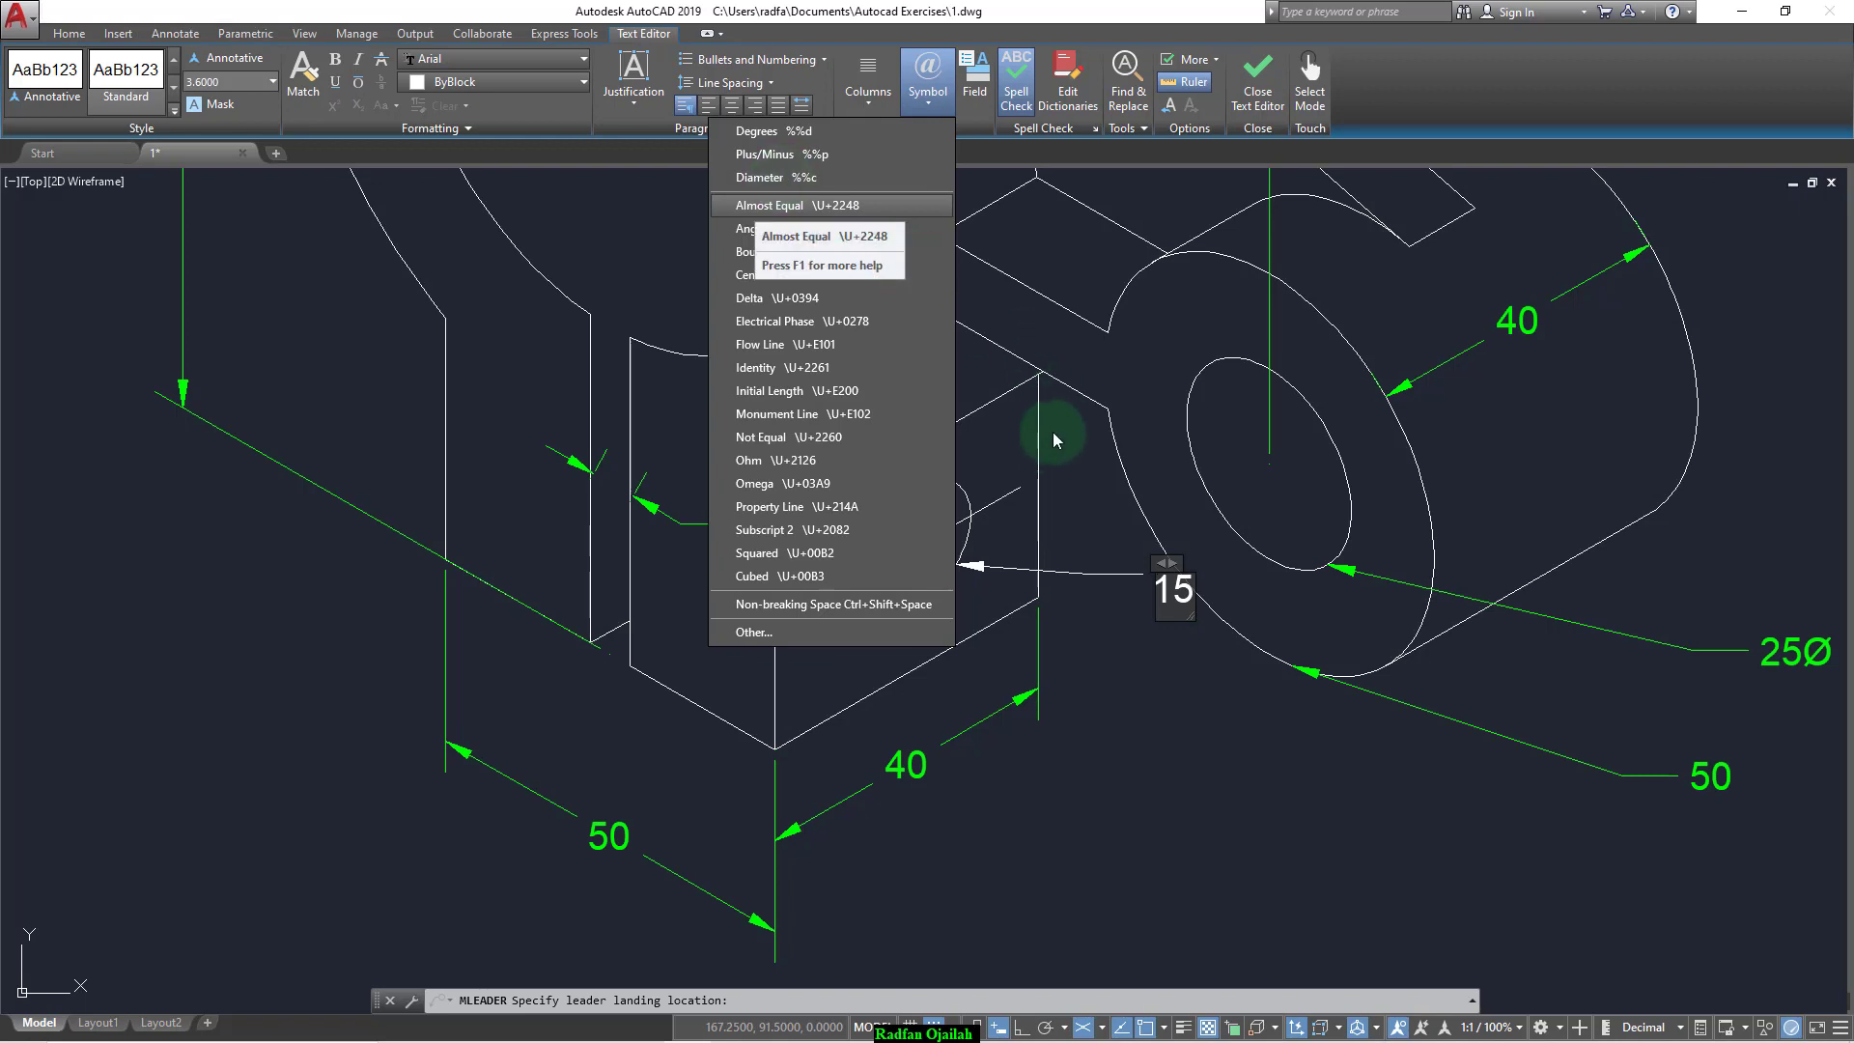
left_click(1121, 526)
left_click(1106, 565)
left_click(1097, 579)
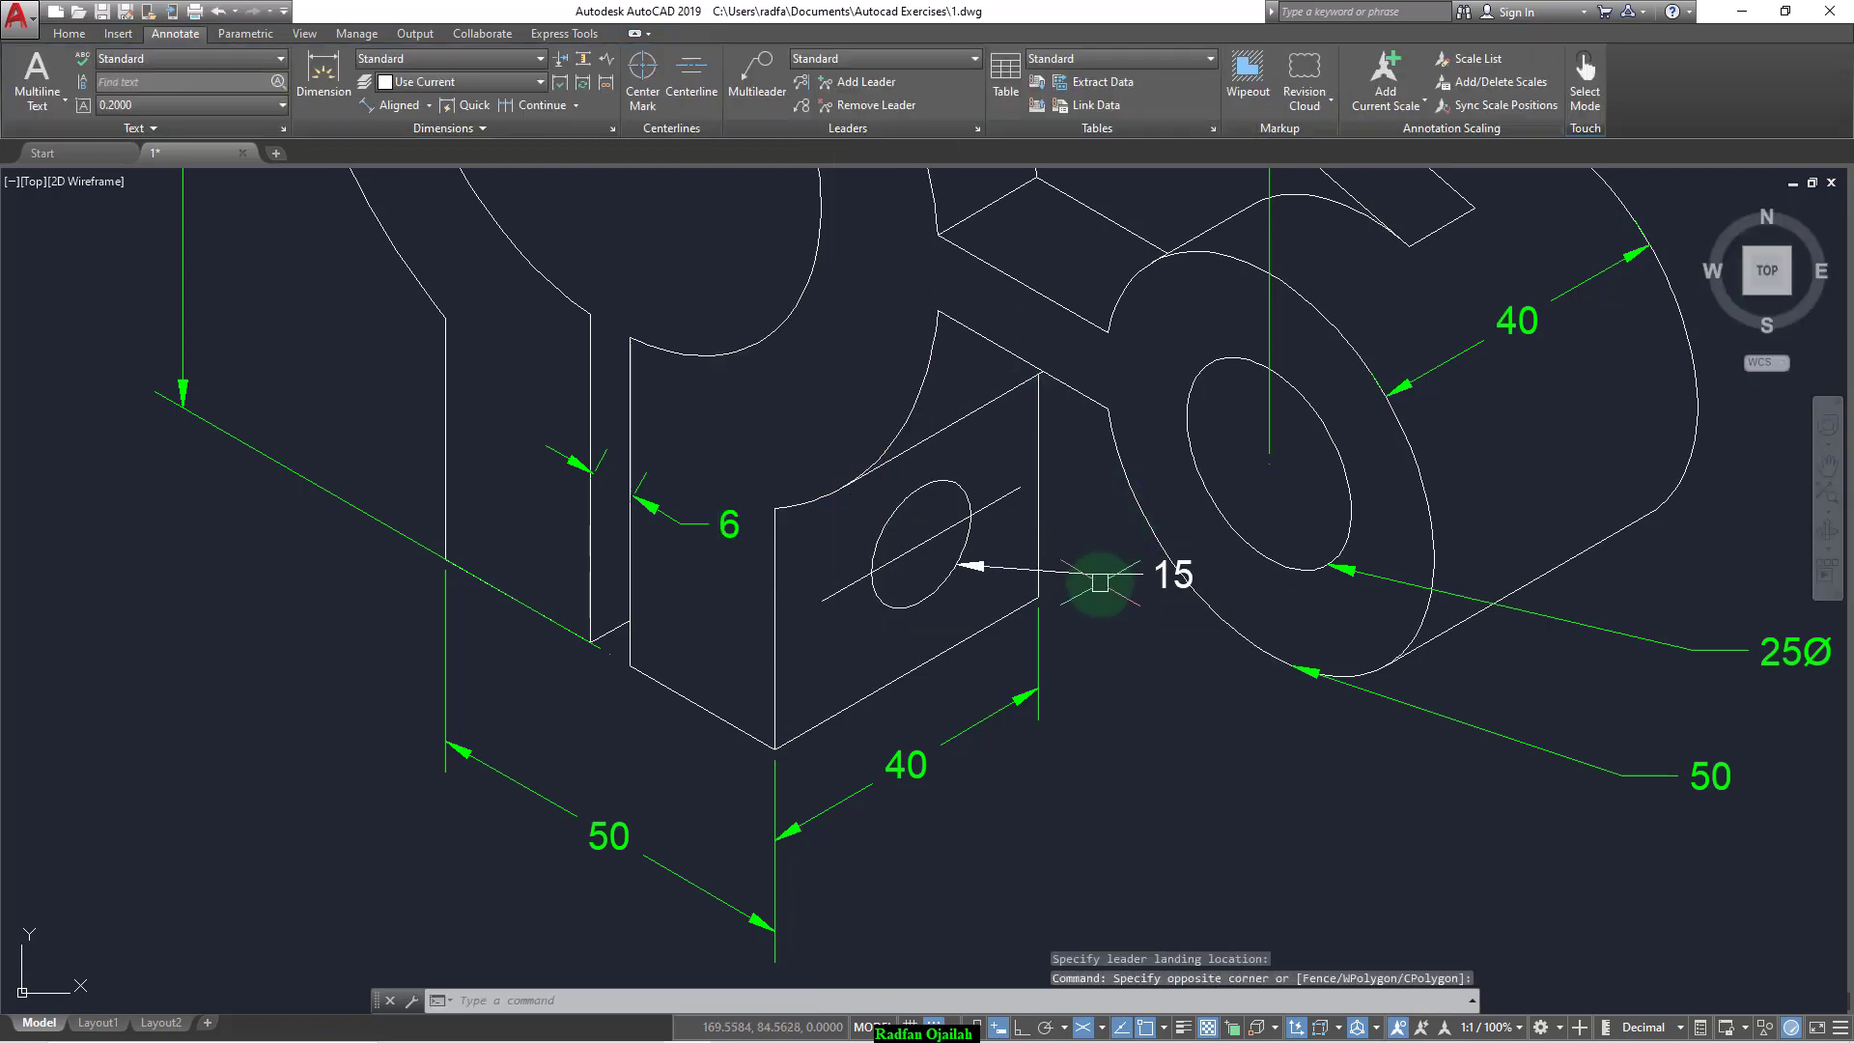
key("Delete")
Step: Make the green dimension layer current and add a multileader reading 15Ø from the lower edge of the clamp lug's small hole
left_click(69, 34)
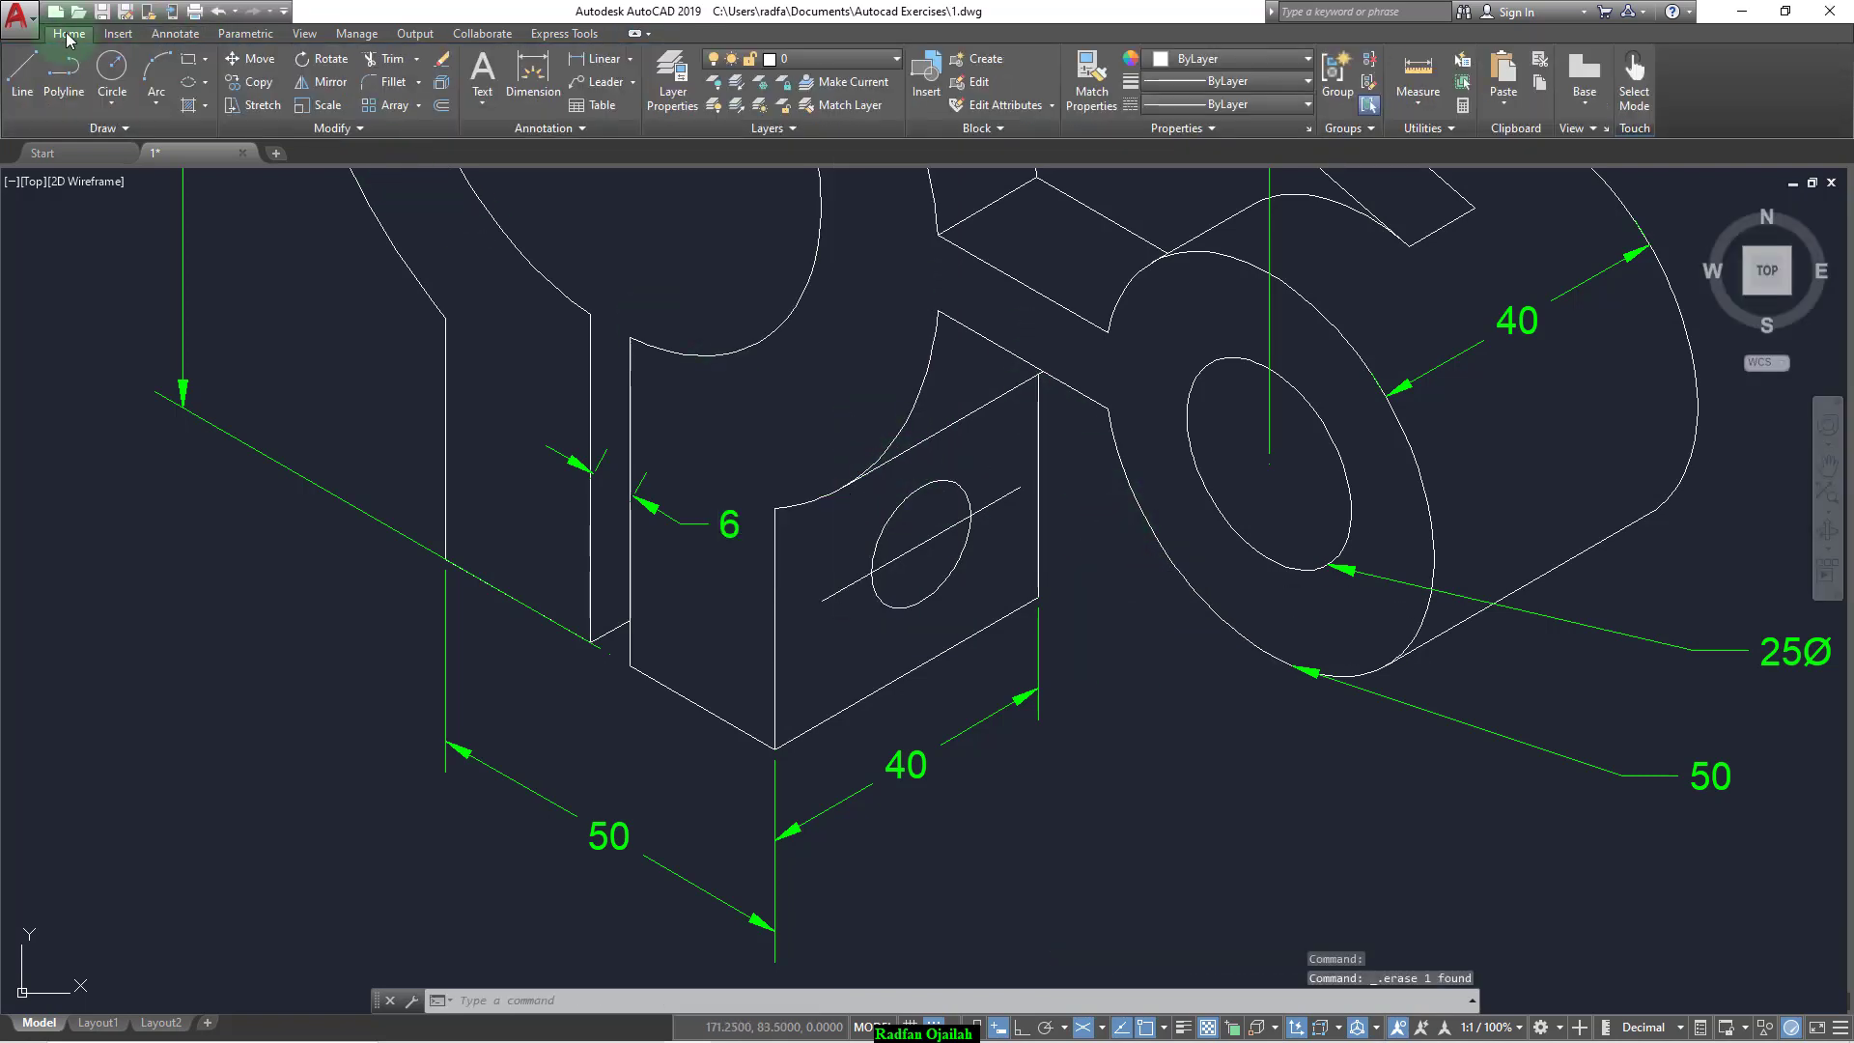
left_click(835, 59)
left_click(178, 35)
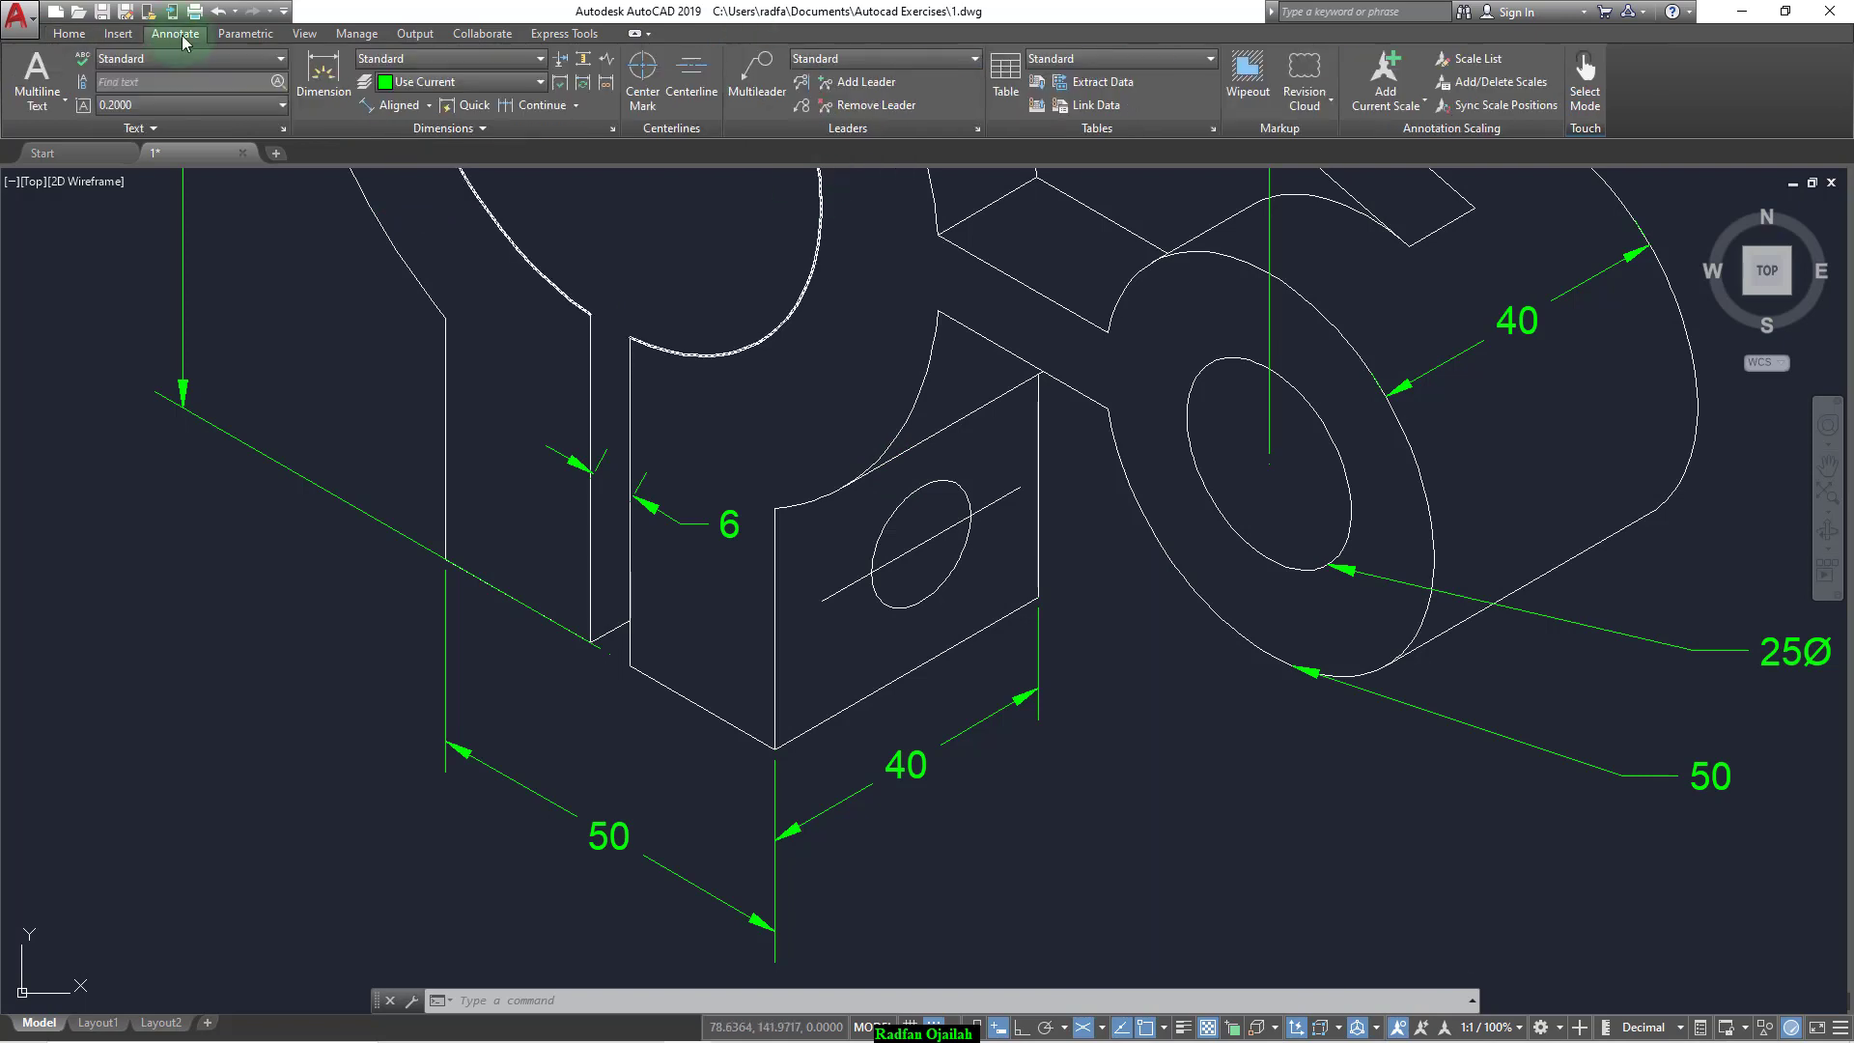
left_click(773, 72)
left_click(897, 609)
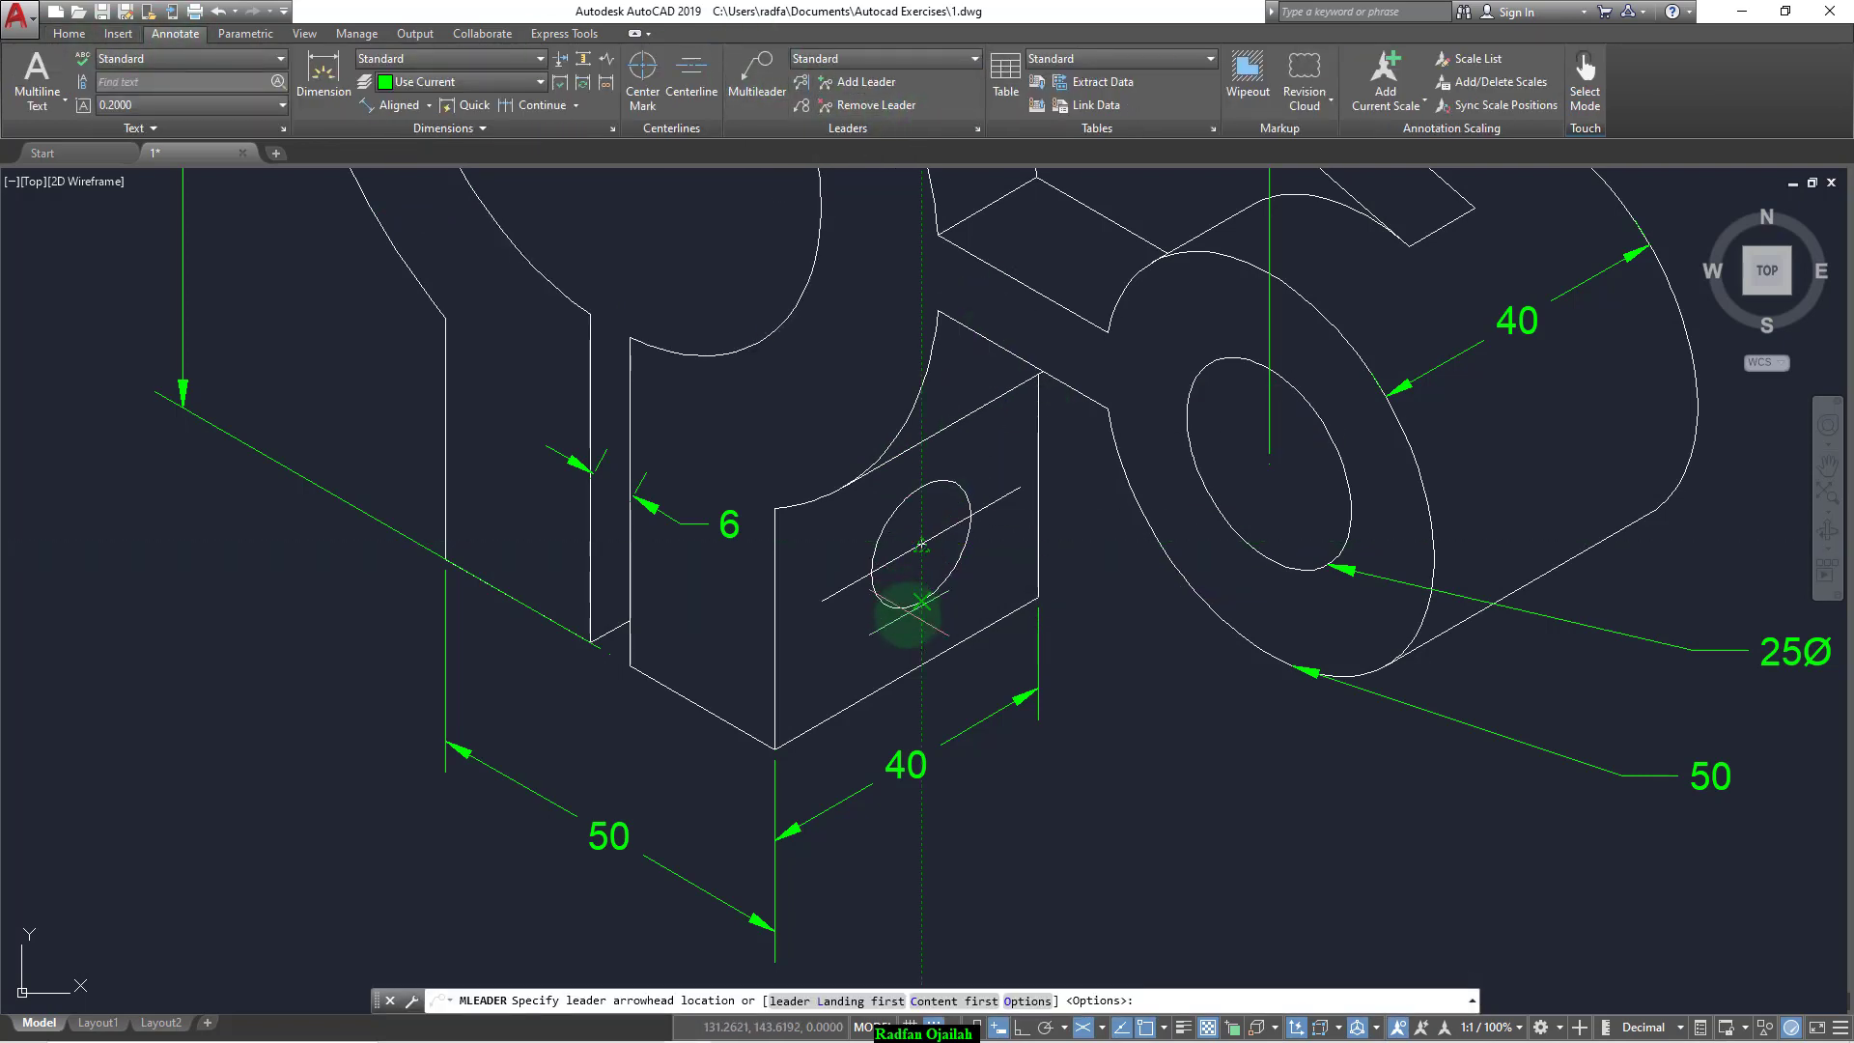
left_click(1102, 687)
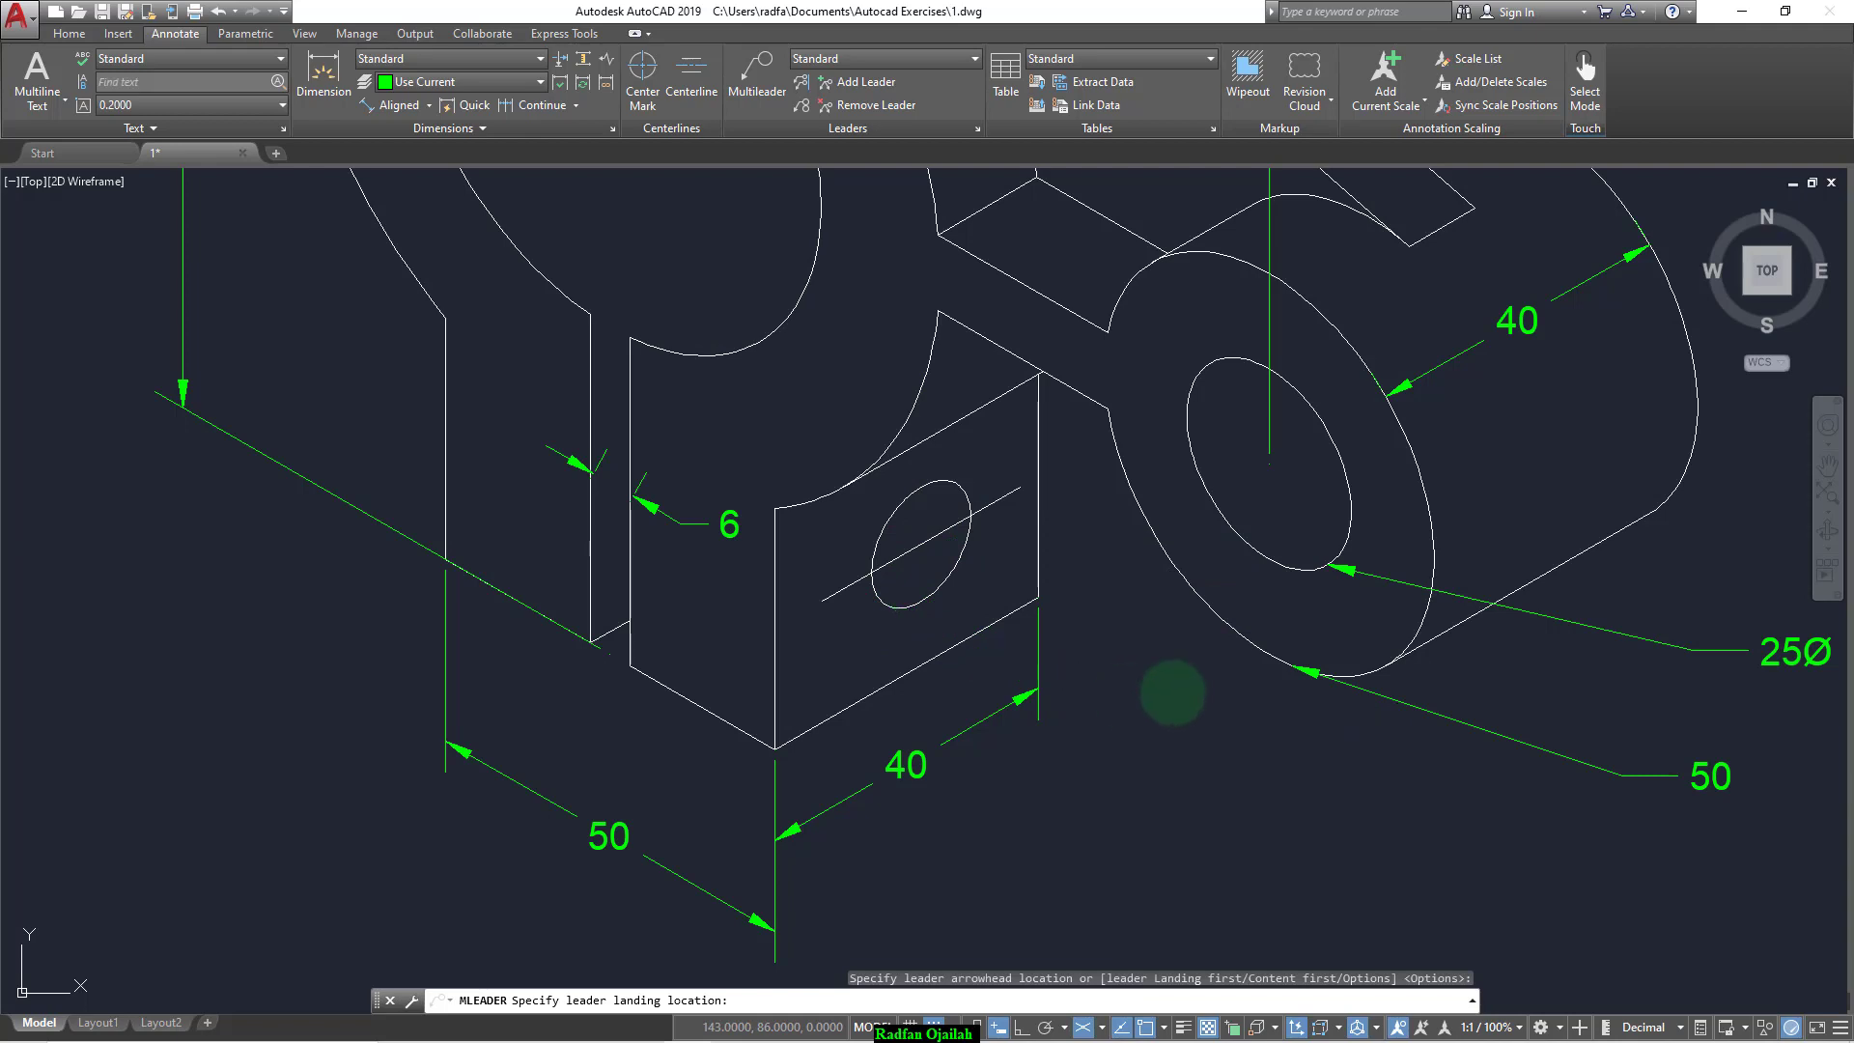
type("154")
key("BackSpace")
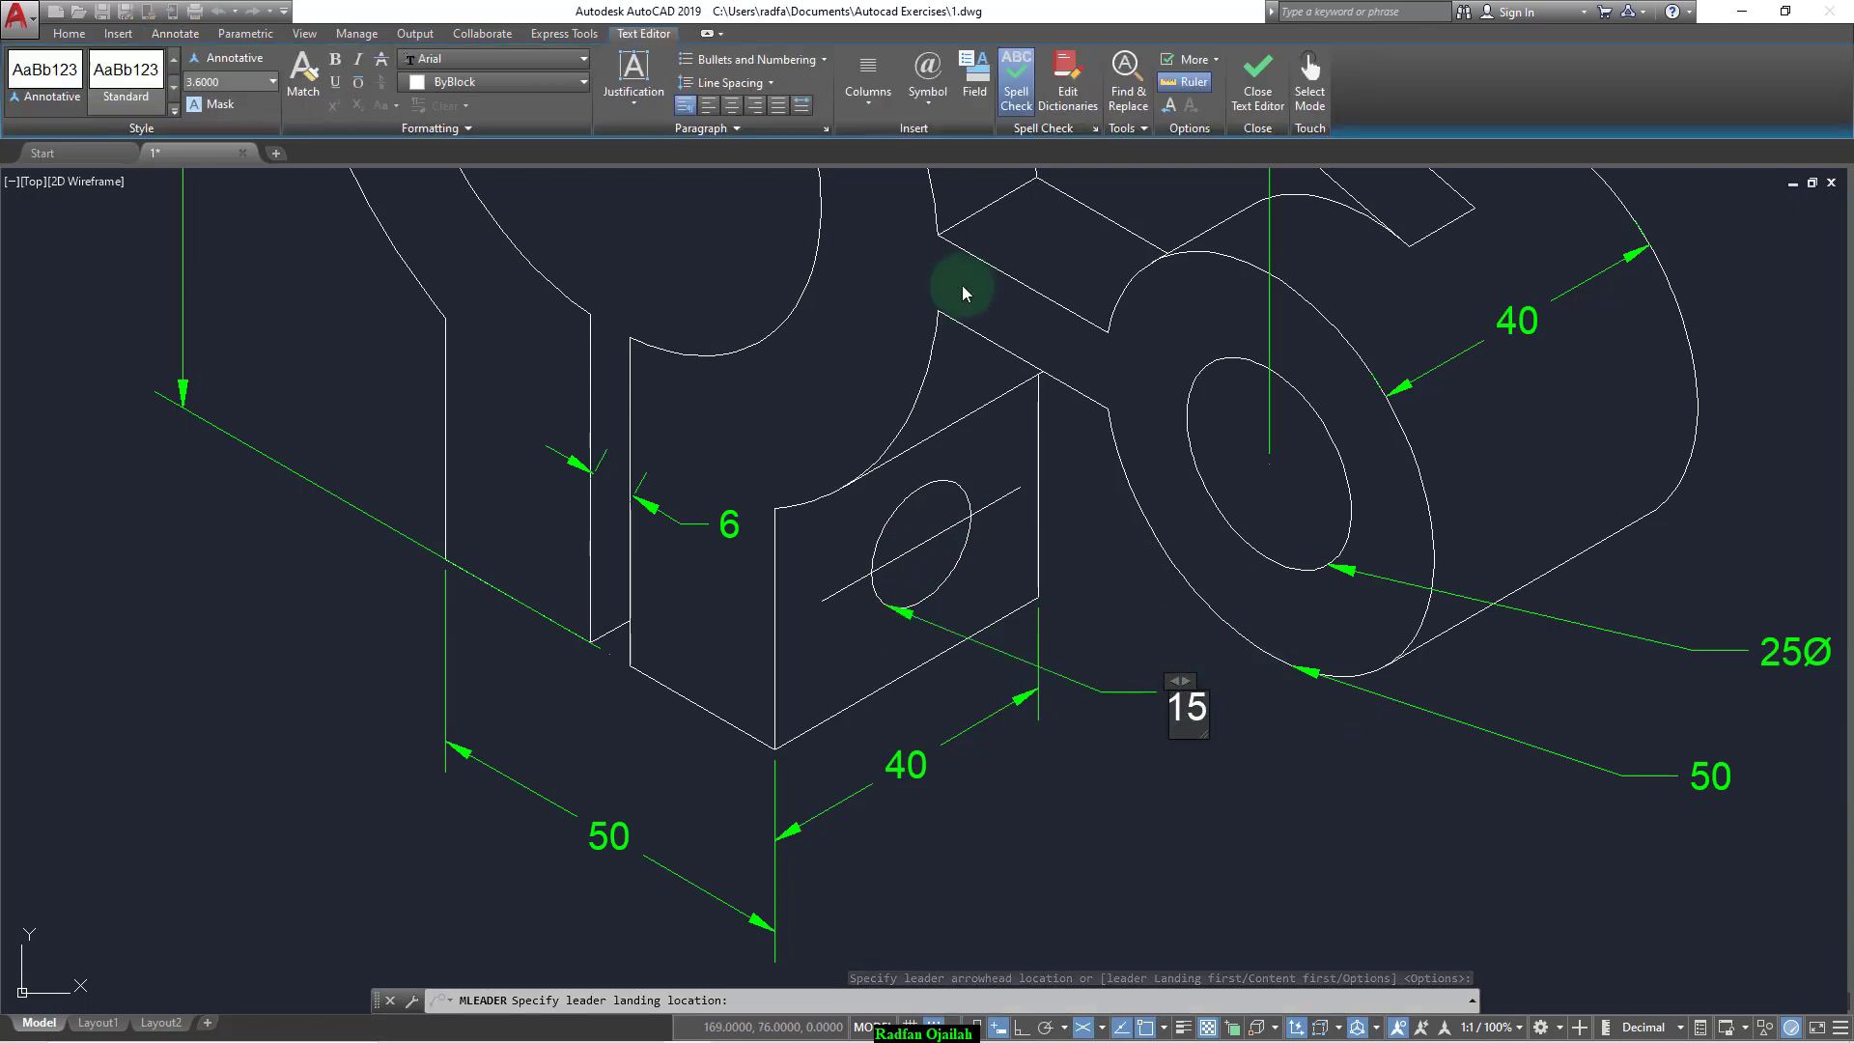
left_click(930, 97)
left_click(835, 184)
left_click(1110, 530)
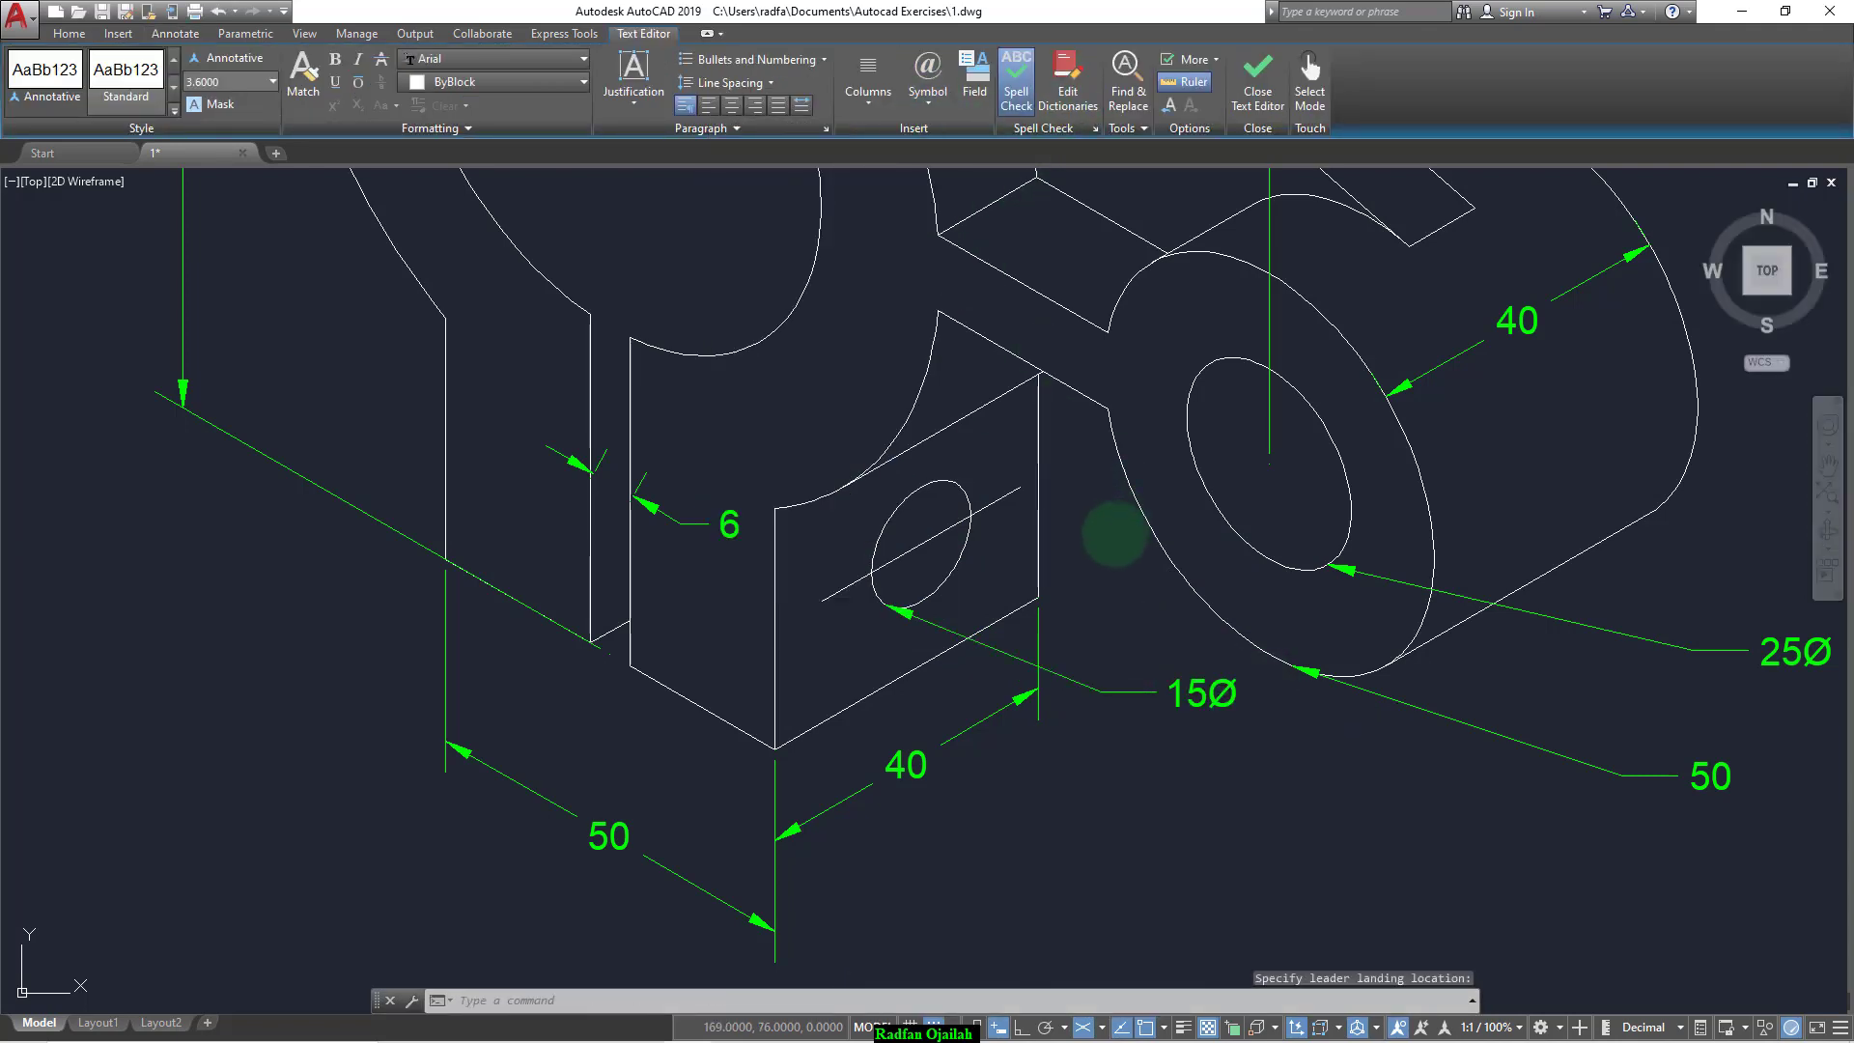
Step: Collapse the ribbon to its compact panel buttons to enlarge the drawing area
scroll(1076, 758, "down", 5)
scroll(1201, 737, "up", 3)
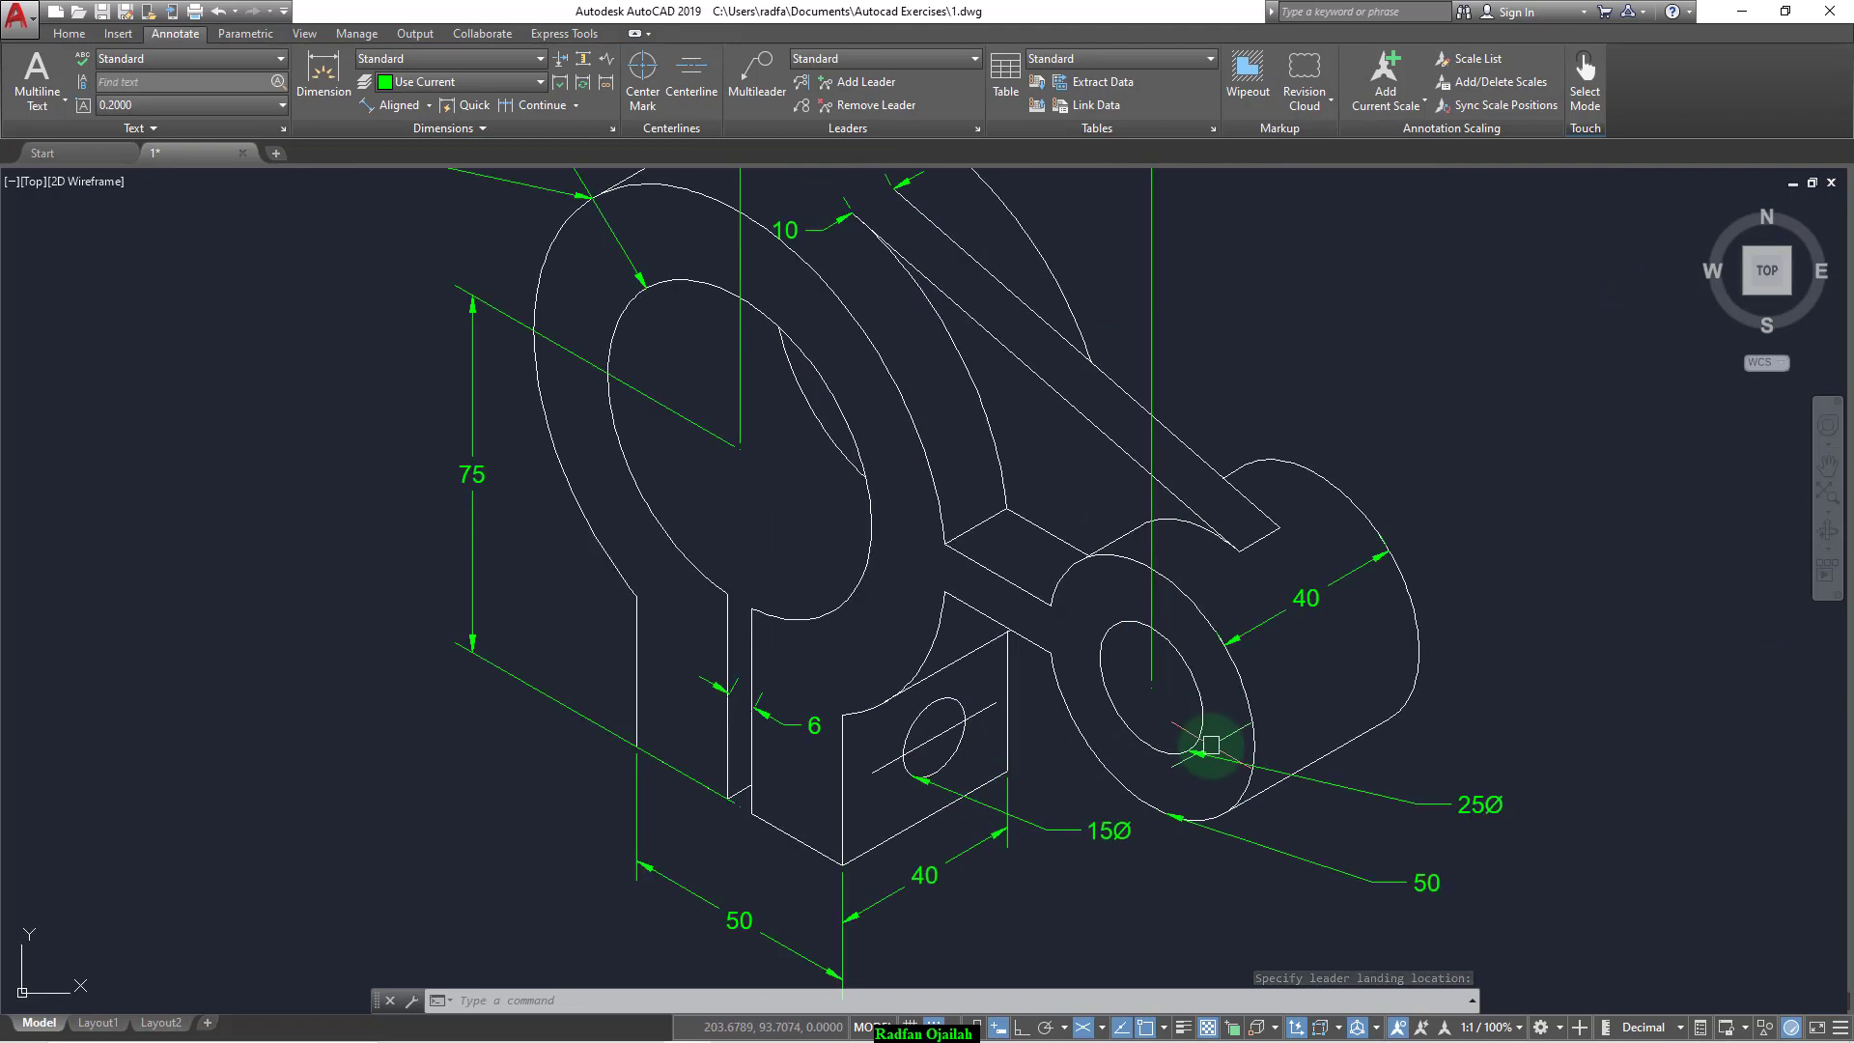
scroll(1349, 608, "down", 3)
scroll(1357, 572, "up", 2)
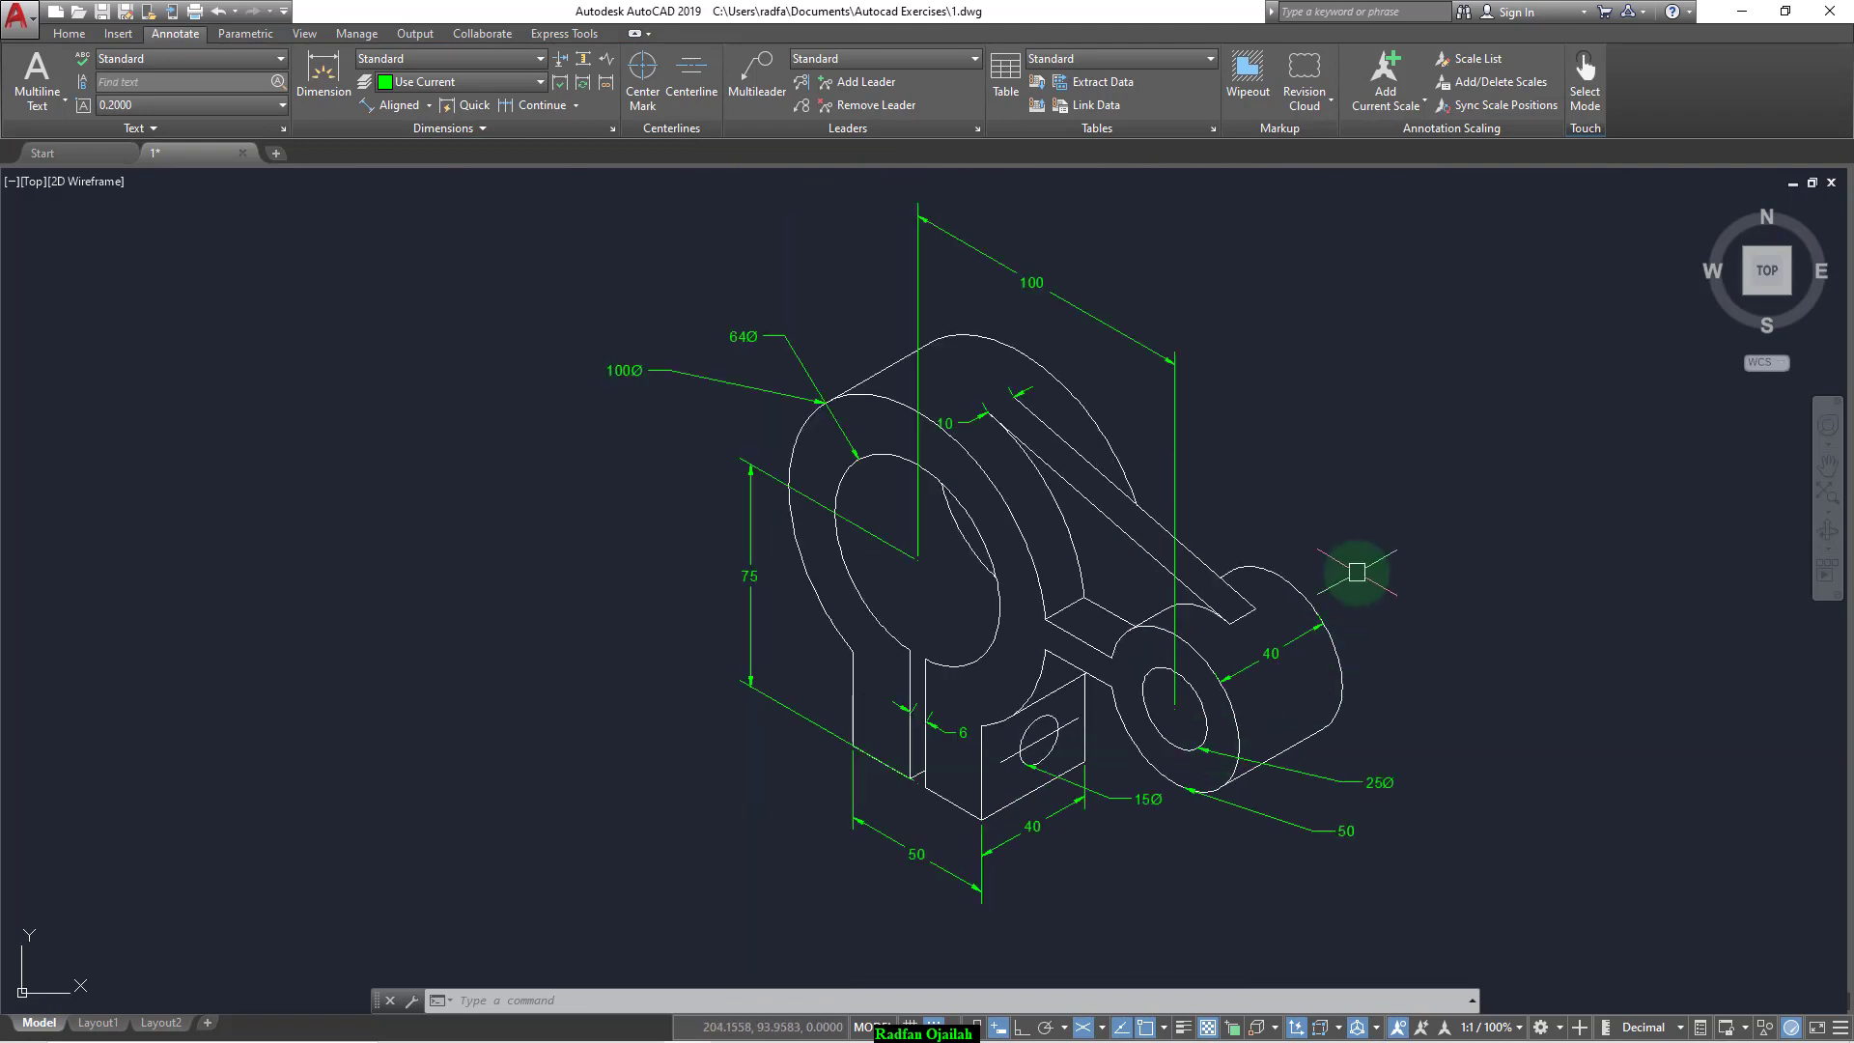
double_click(1623, 38)
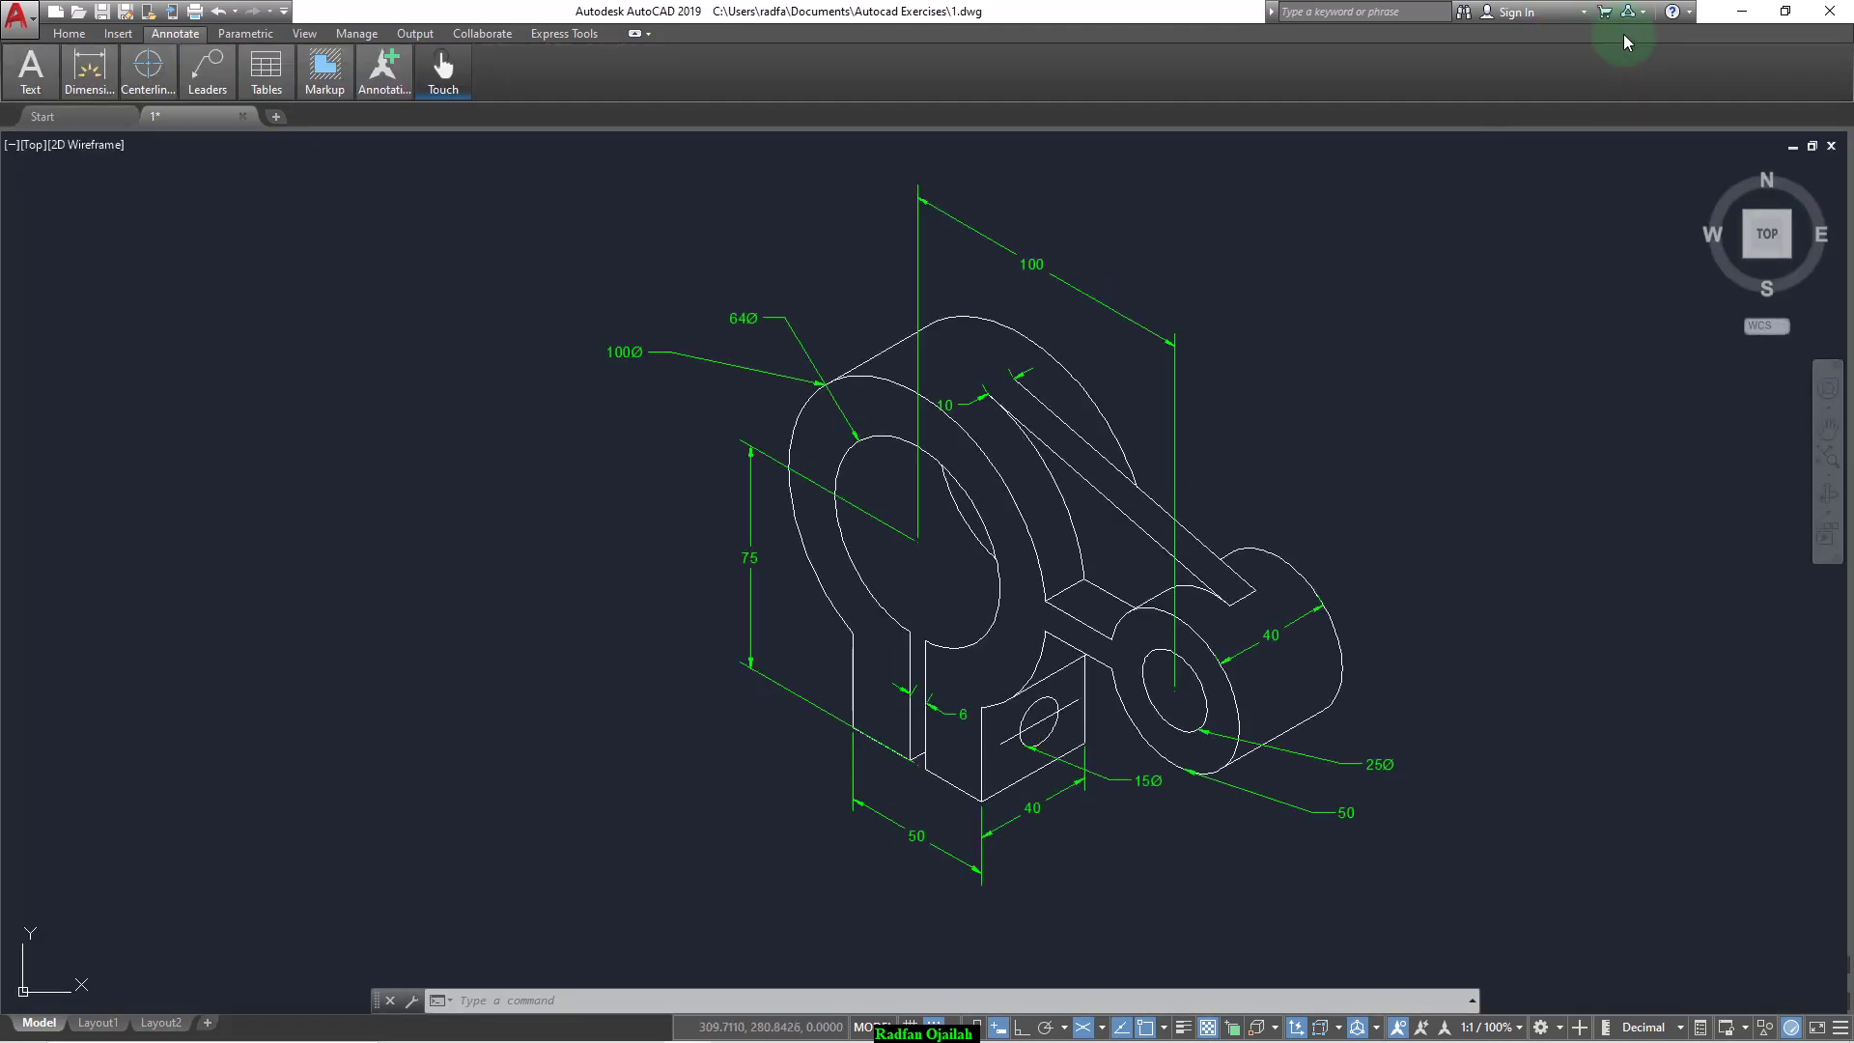